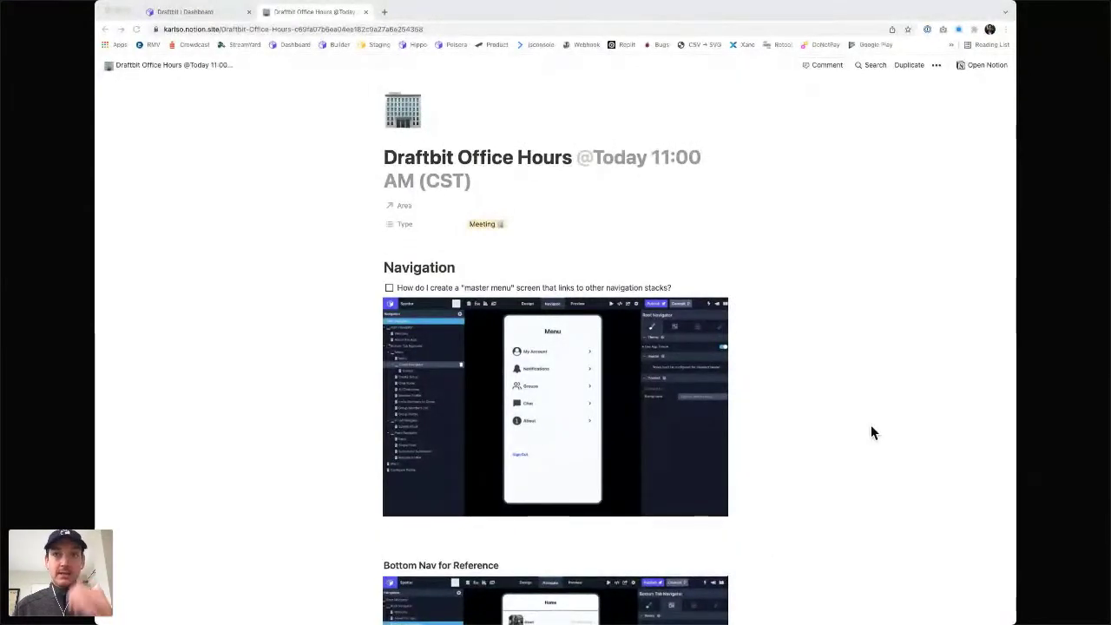
- Zoom the Notion page in by one net step and scroll through the Navigation question and screenshots
key("super+equal")
key("super+equal")
key("super+equal")
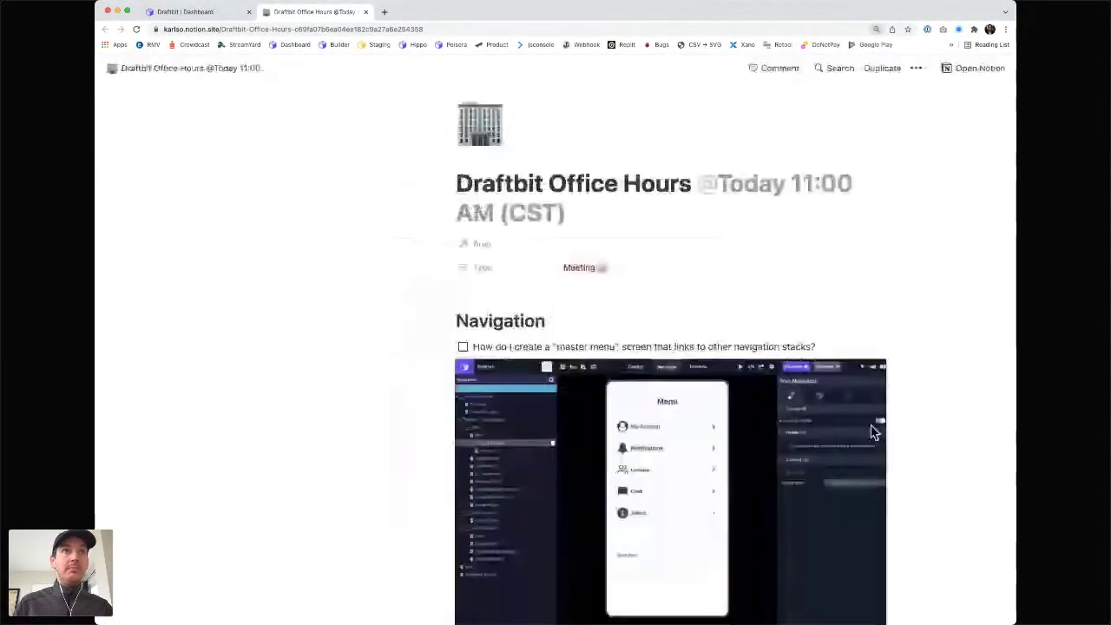
key("super+equal")
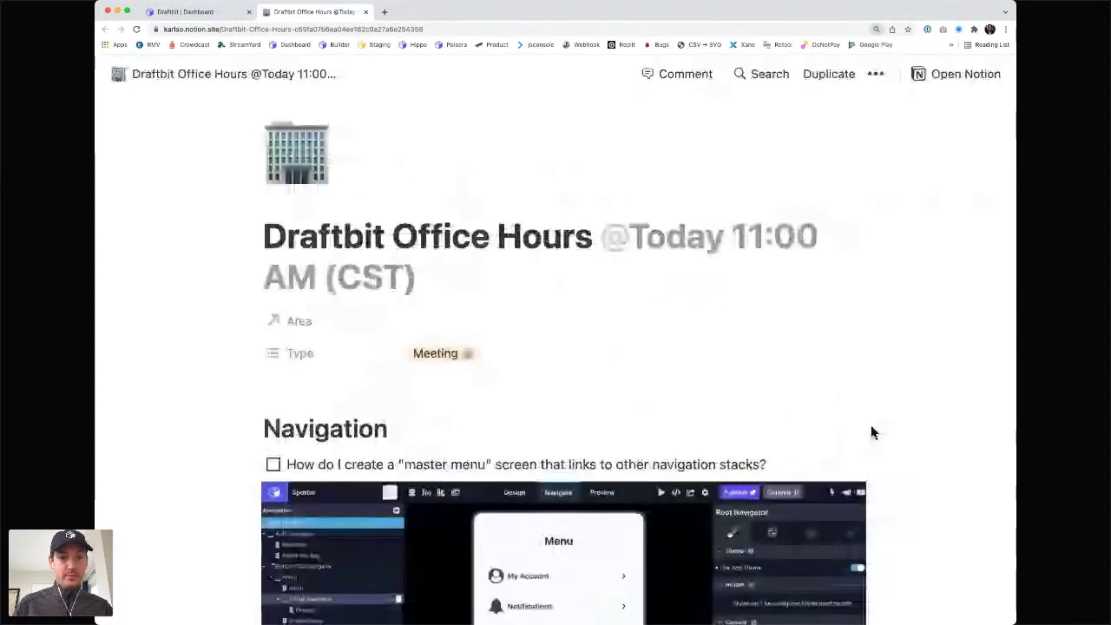
key("super+minus")
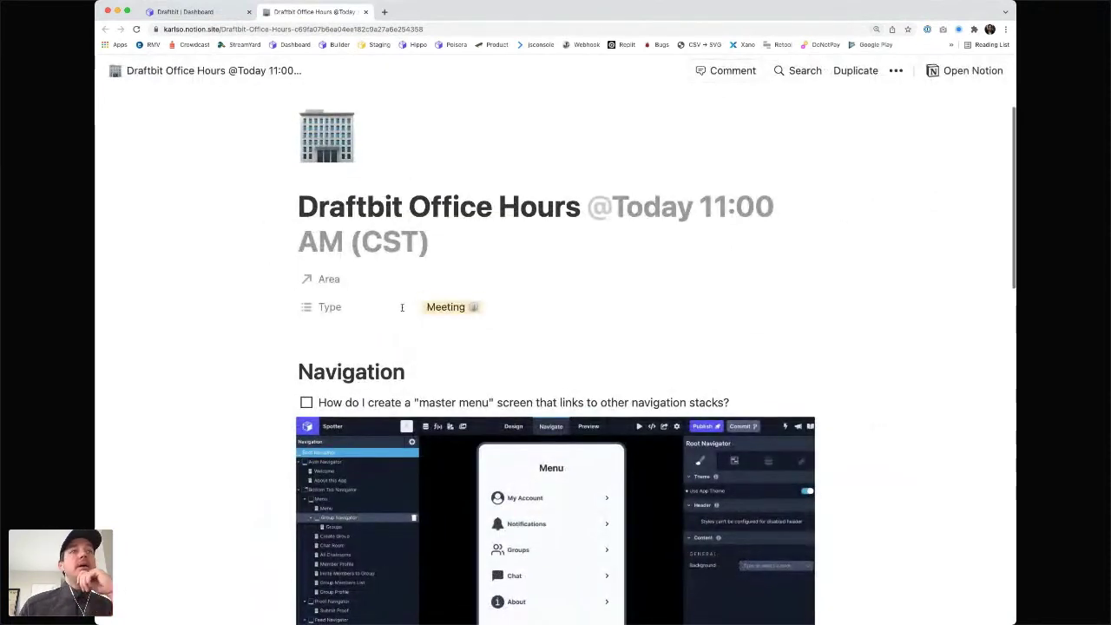
scroll(402, 306, "down", 3)
scroll(402, 308, "up", 4)
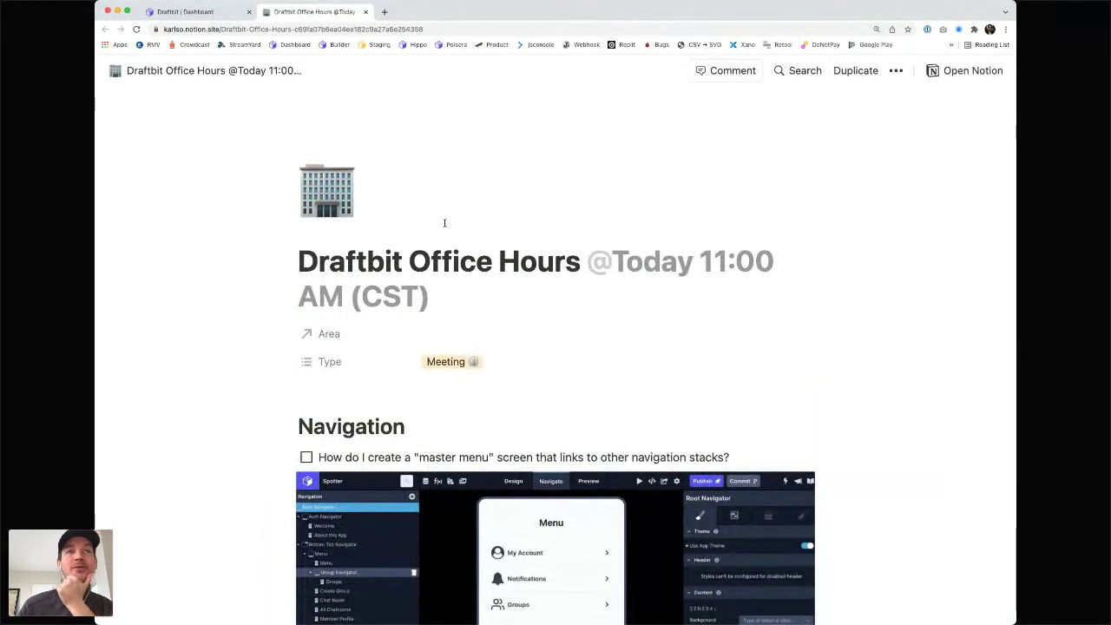
scroll(444, 224, "down", 4)
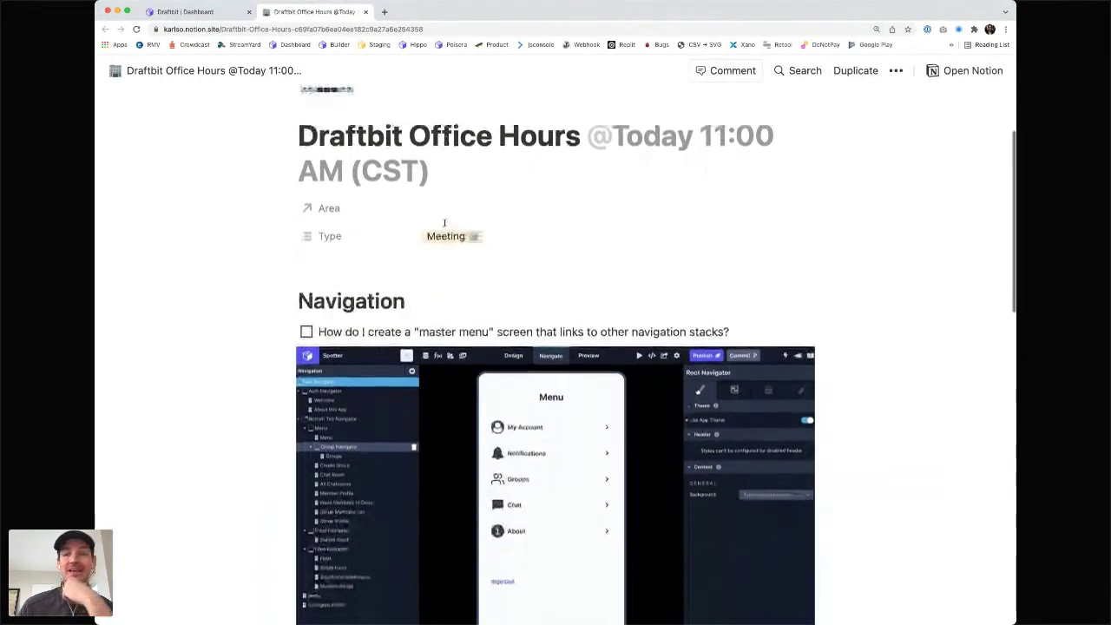
scroll(444, 223, "down", 2)
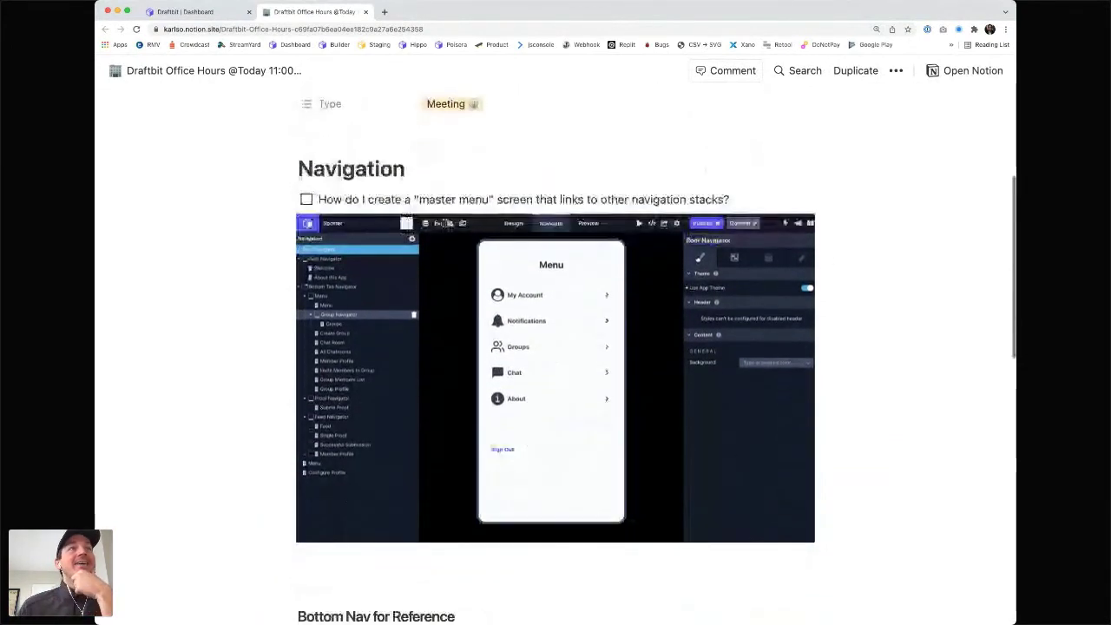
scroll(445, 226, "down", 1)
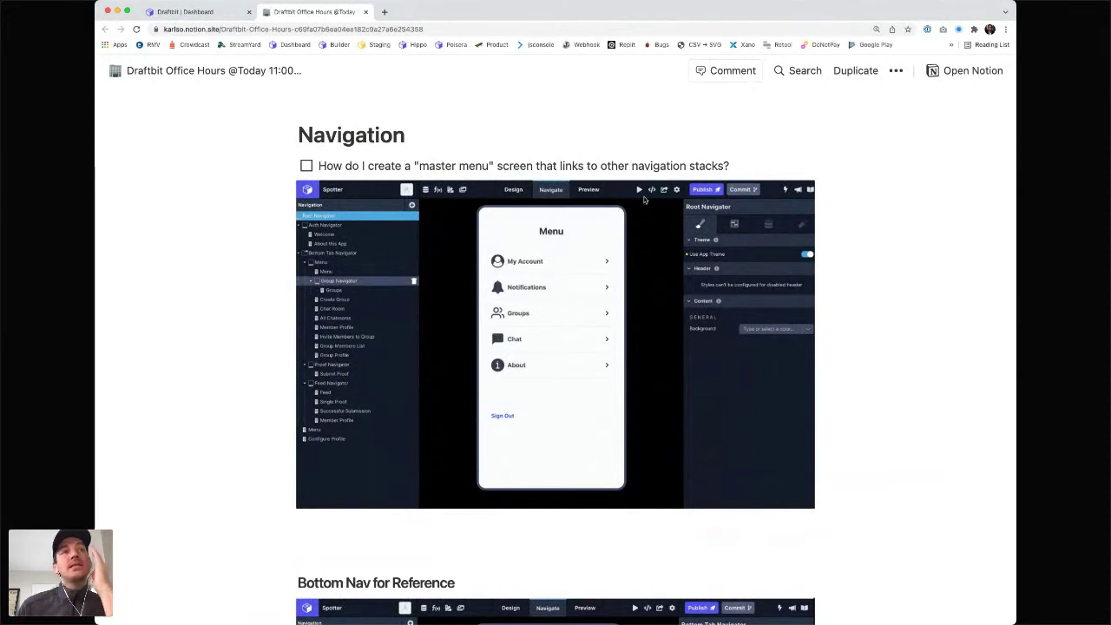
scroll(644, 200, "down", 5)
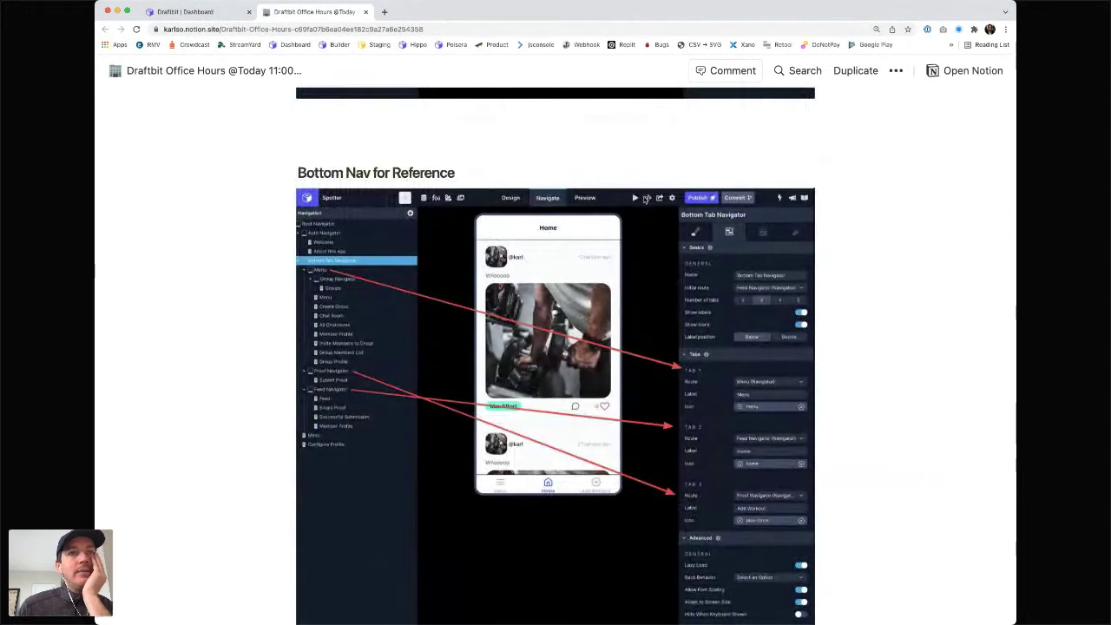
scroll(646, 199, "up", 10)
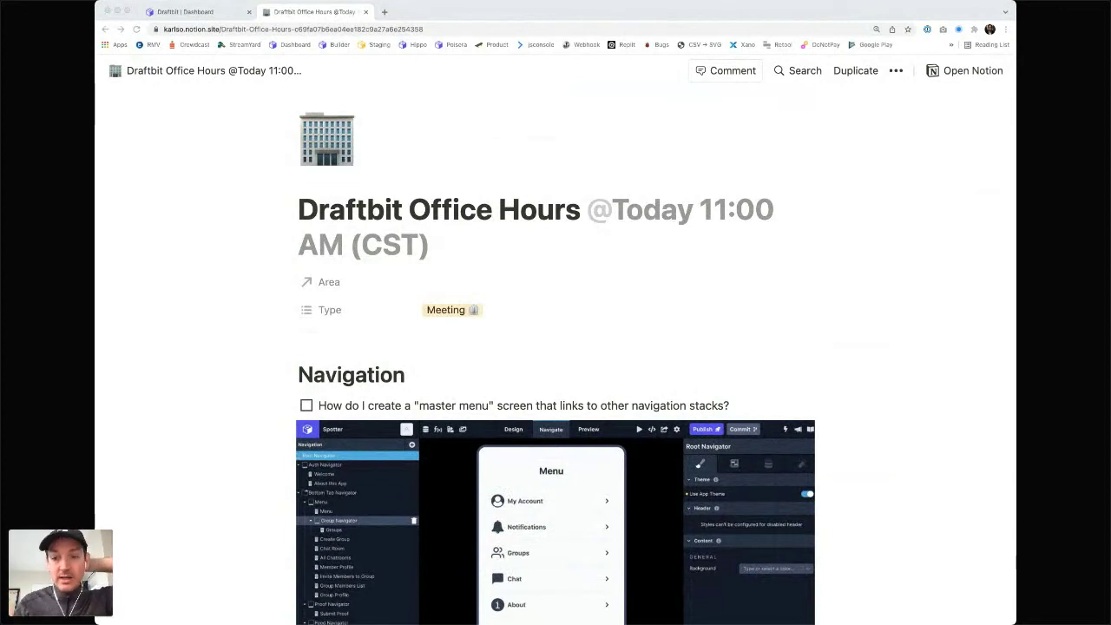
scroll(752, 532, "down", 1)
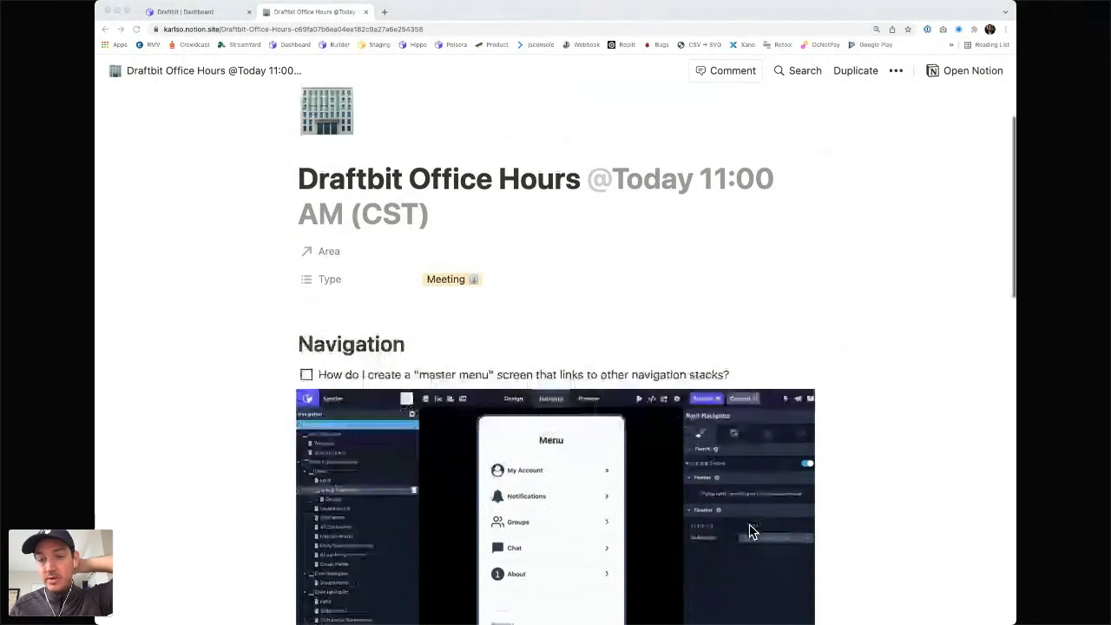
scroll(752, 531, "down", 1)
scroll(752, 531, "down", 2)
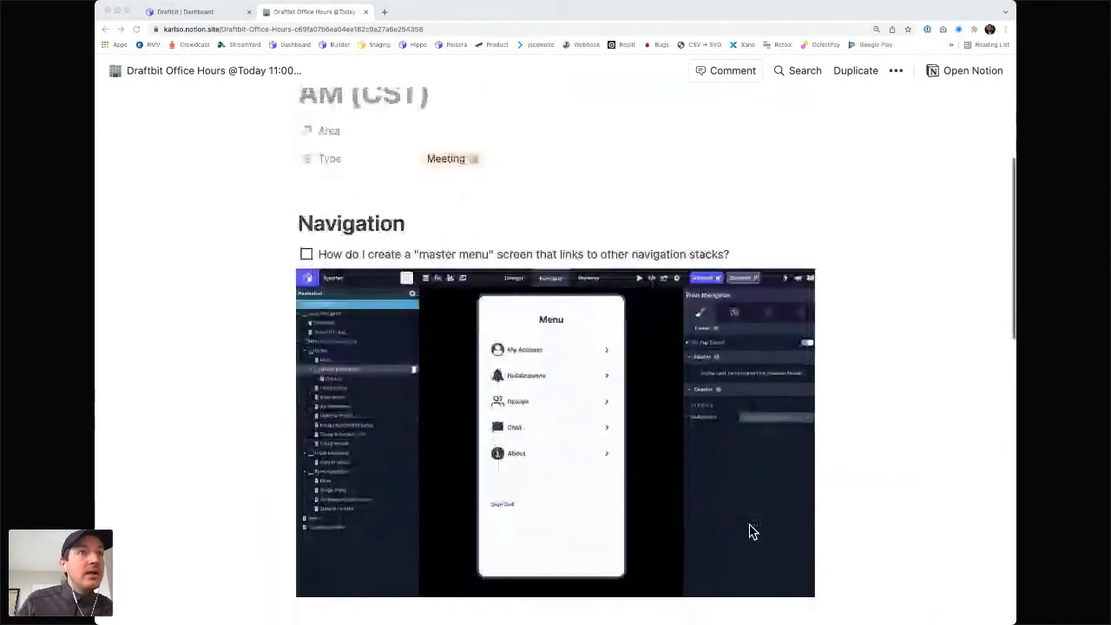
scroll(752, 532, "down", 1)
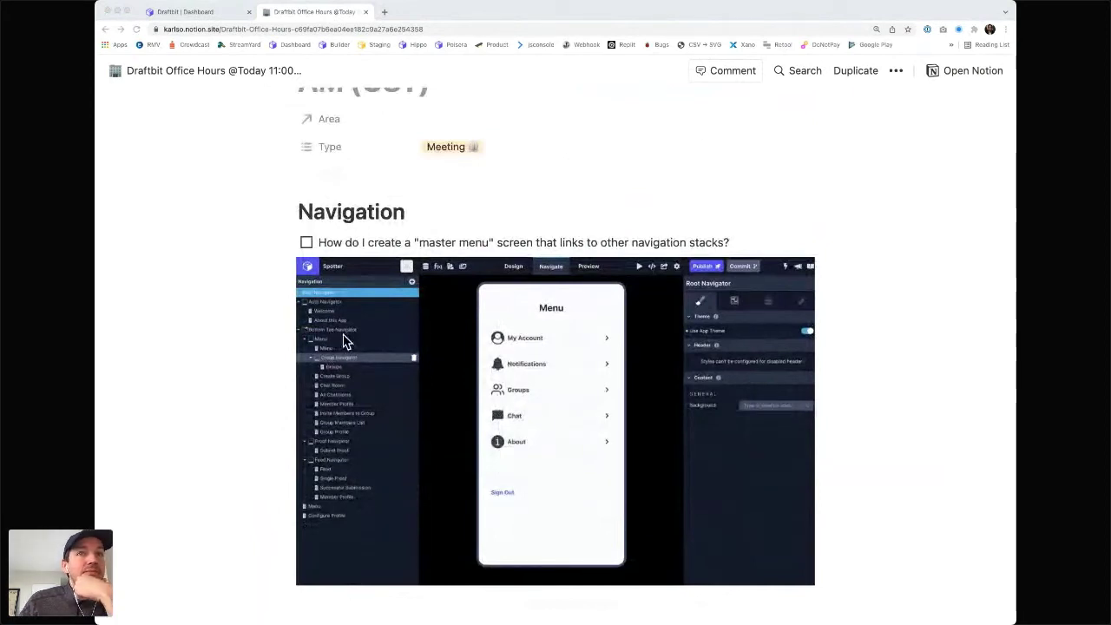
scroll(343, 341, "down", 3)
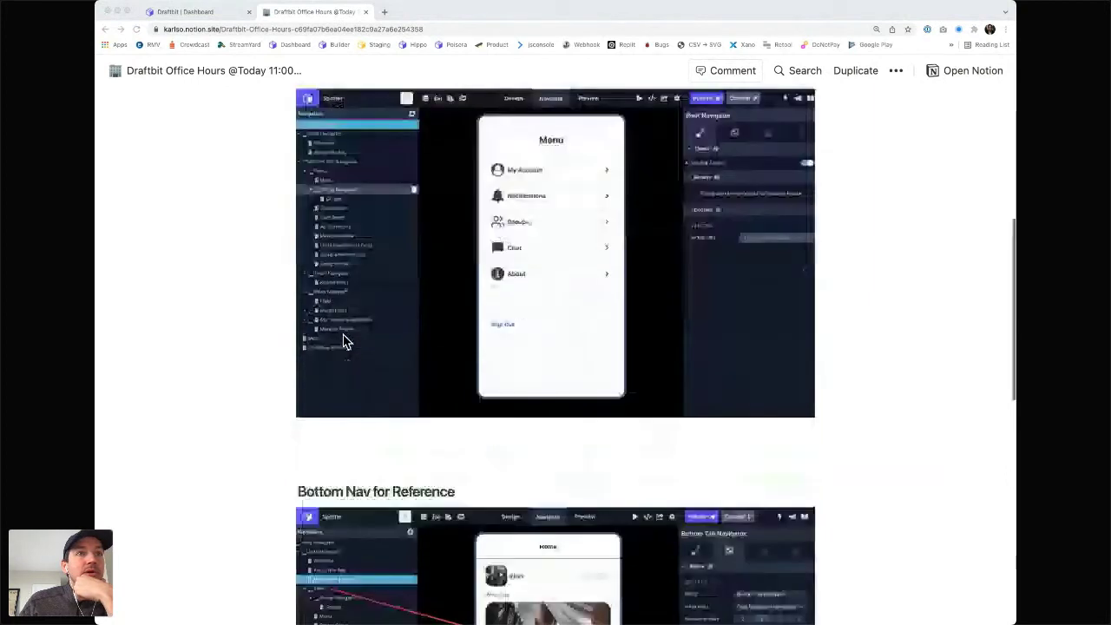
scroll(343, 341, "down", 5)
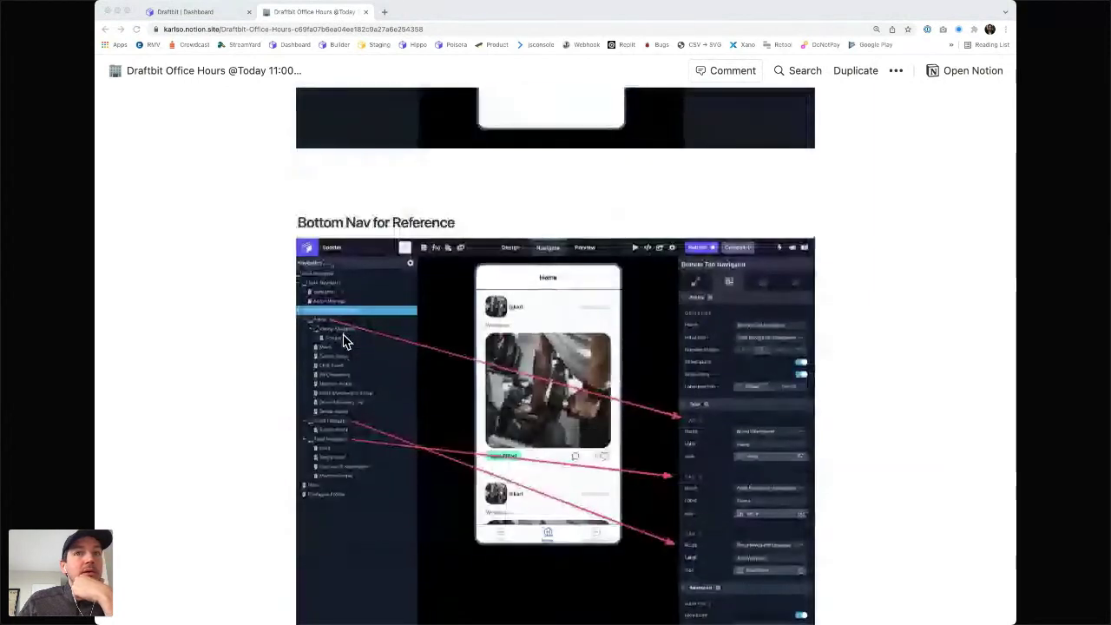
scroll(344, 340, "down", 7)
scroll(344, 341, "up", 15)
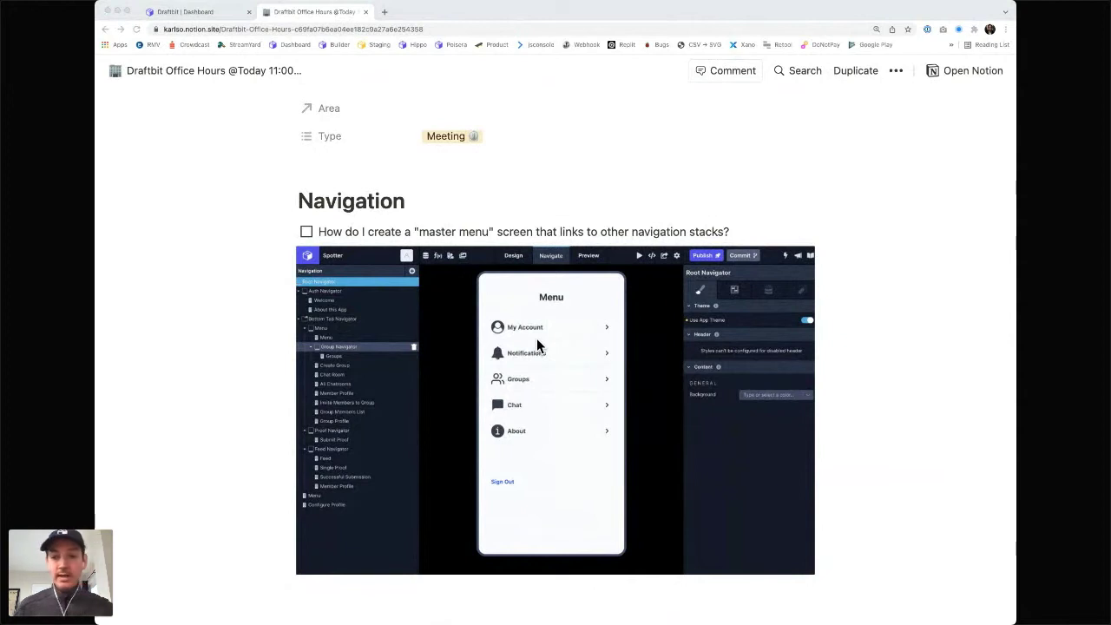
- From the Draftbit dashboard, create an app named 'Master Menu', skipping details, and open it in the builder
left_click(384, 13)
left_click(385, 13)
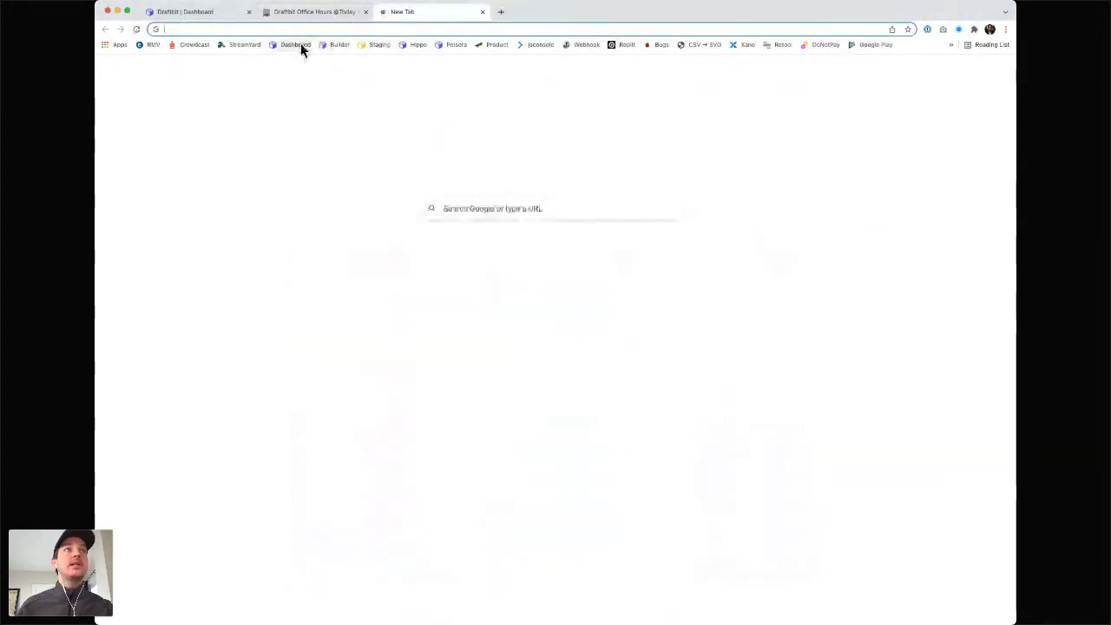
left_click(300, 43)
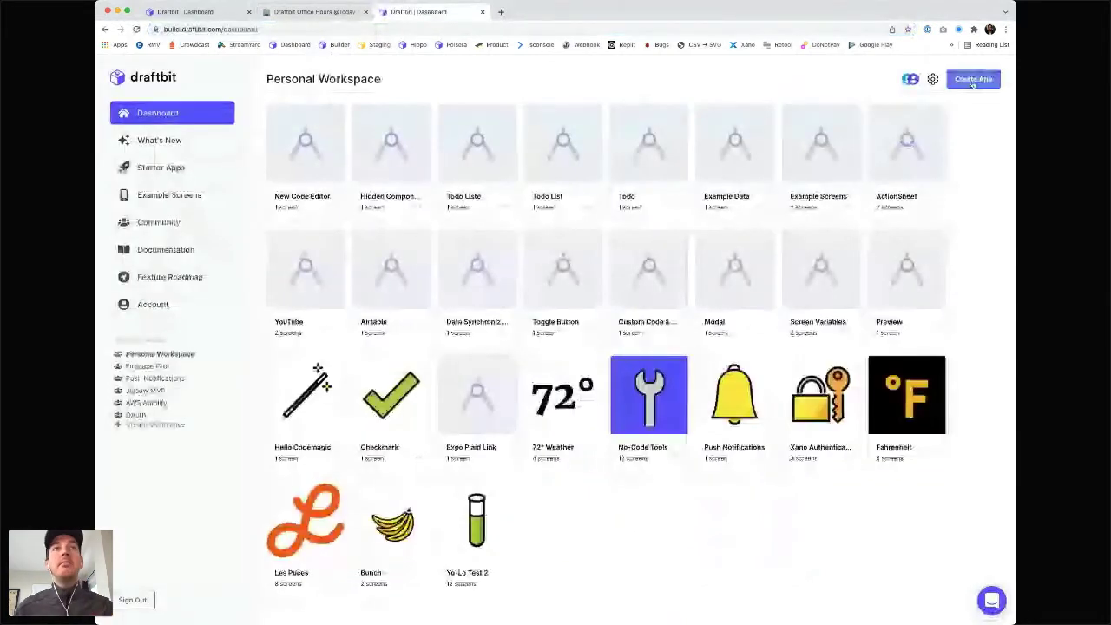
left_click(973, 79)
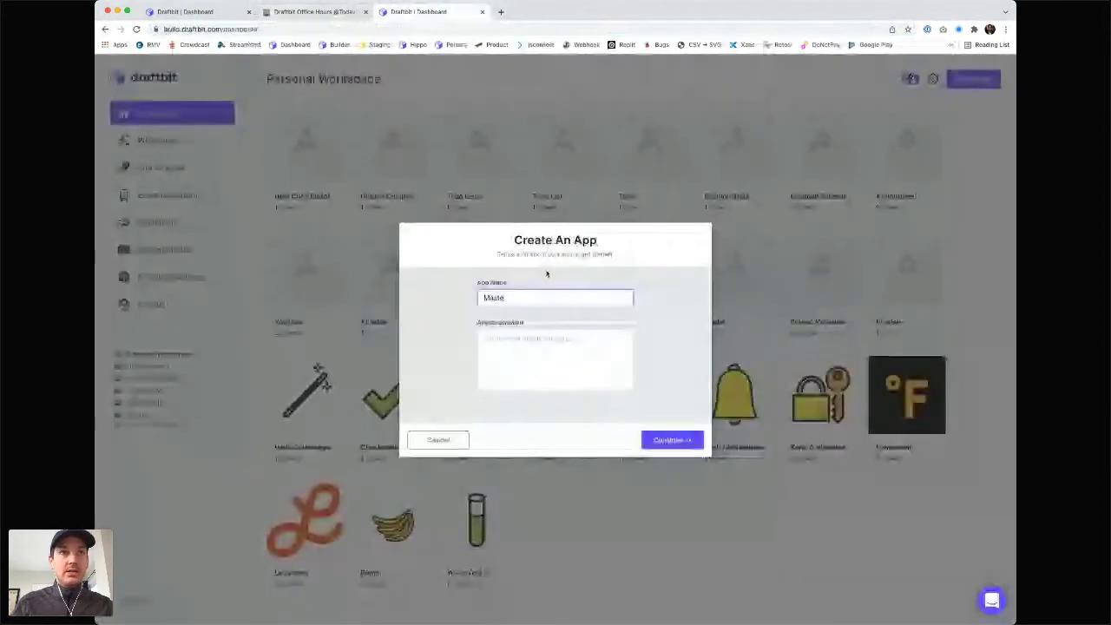
type("r Menu")
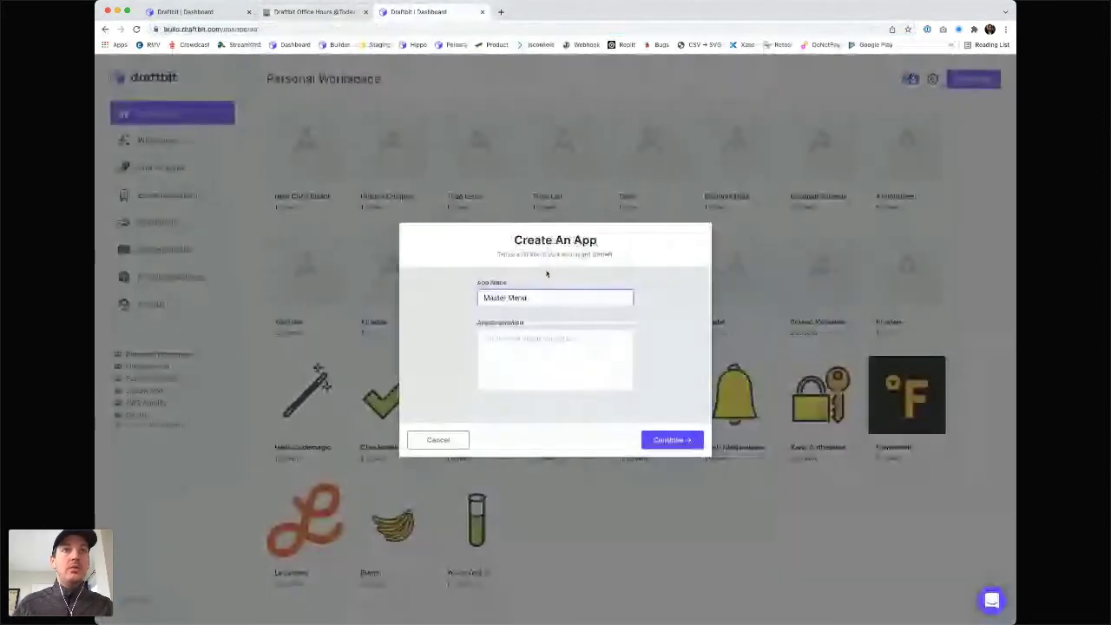
left_click(669, 440)
left_click(577, 440)
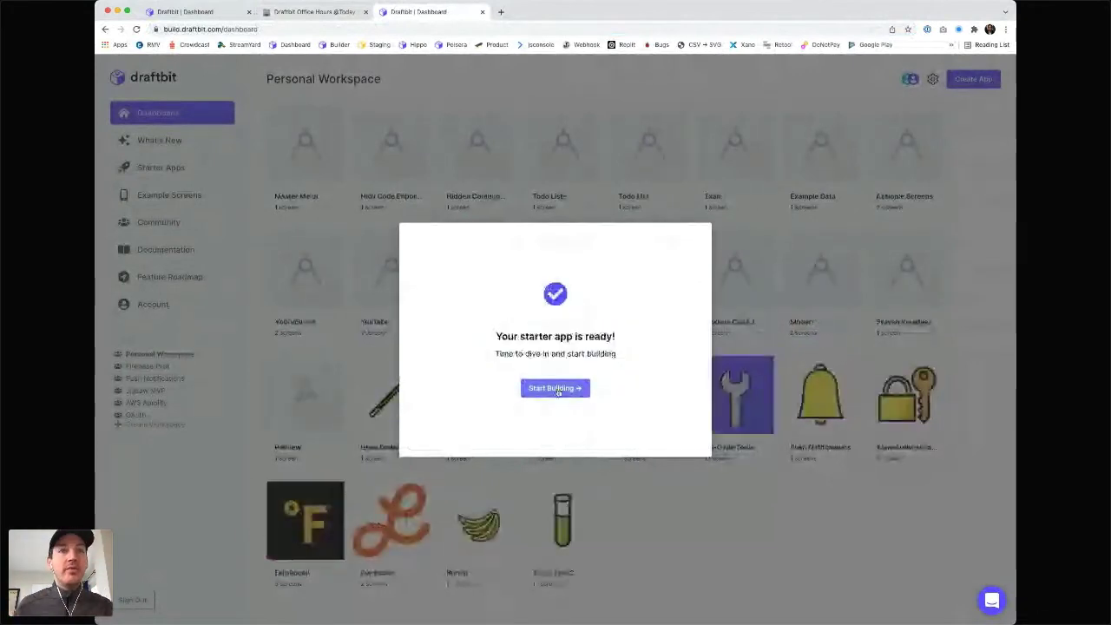
left_click(559, 390)
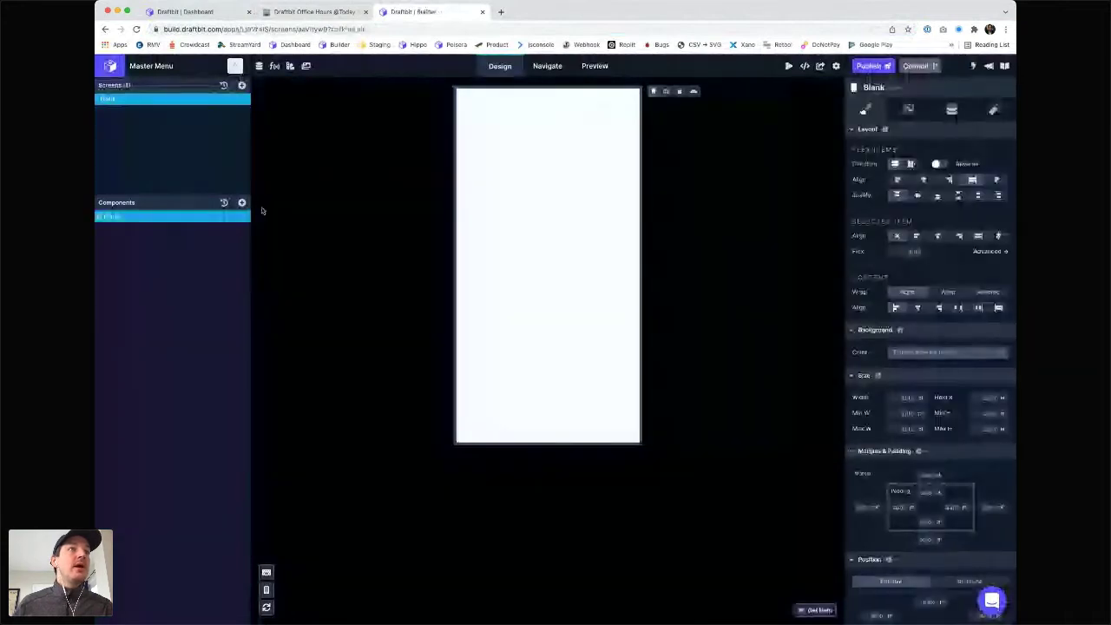
- Rename the existing Blank screen to 'Foo'
double_click(109, 100)
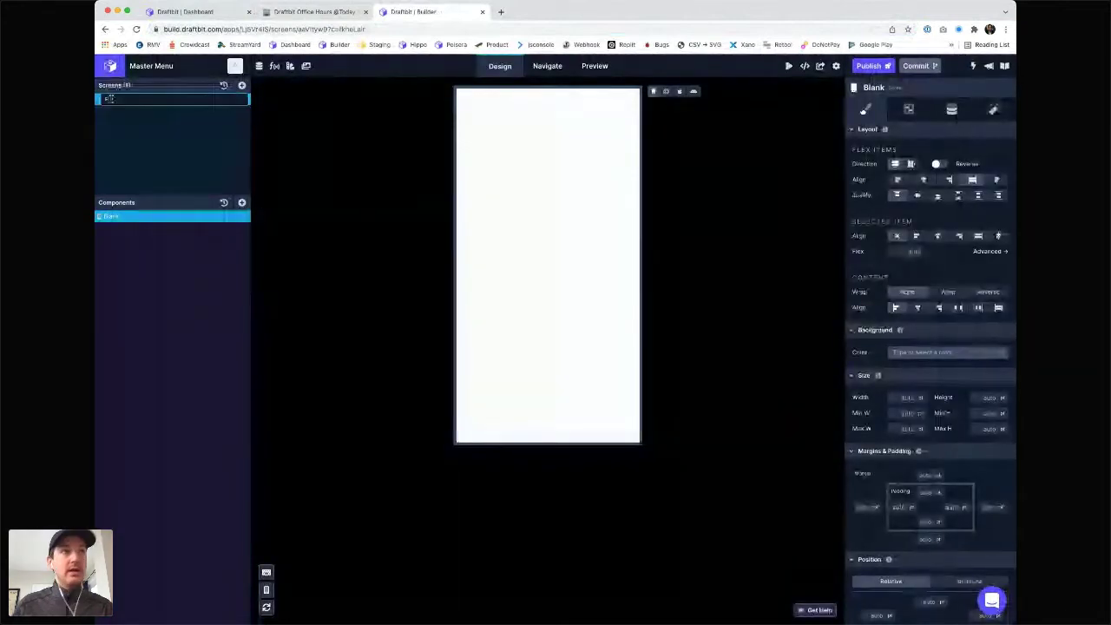
type("Foo")
key("Return")
- Add a blank screen and name it 'Bar'
left_click(243, 86)
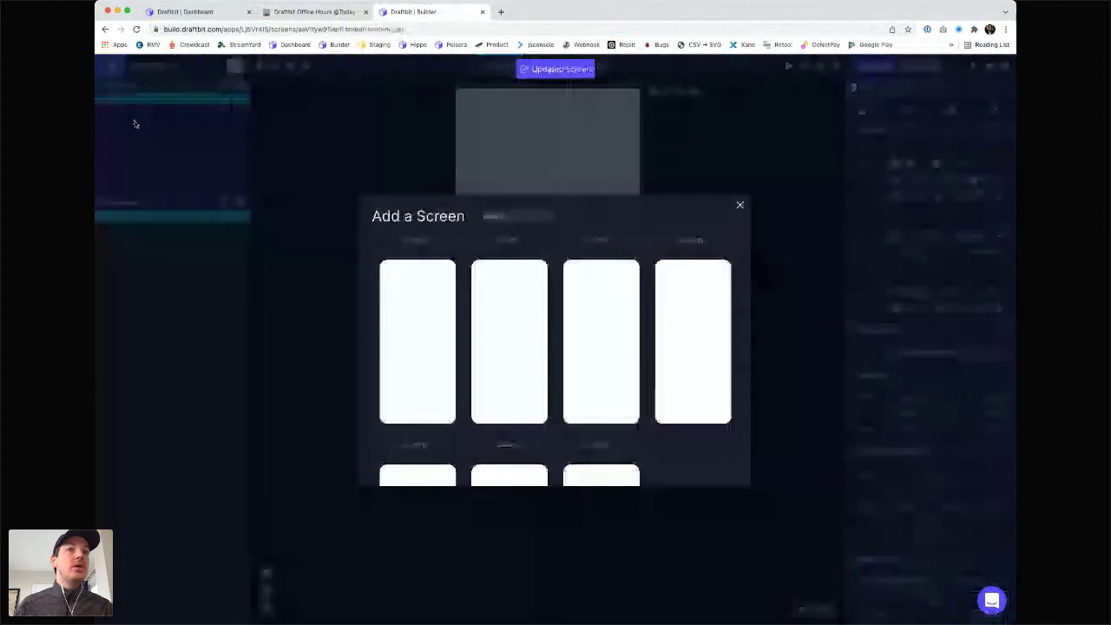
mouse_move(415, 354)
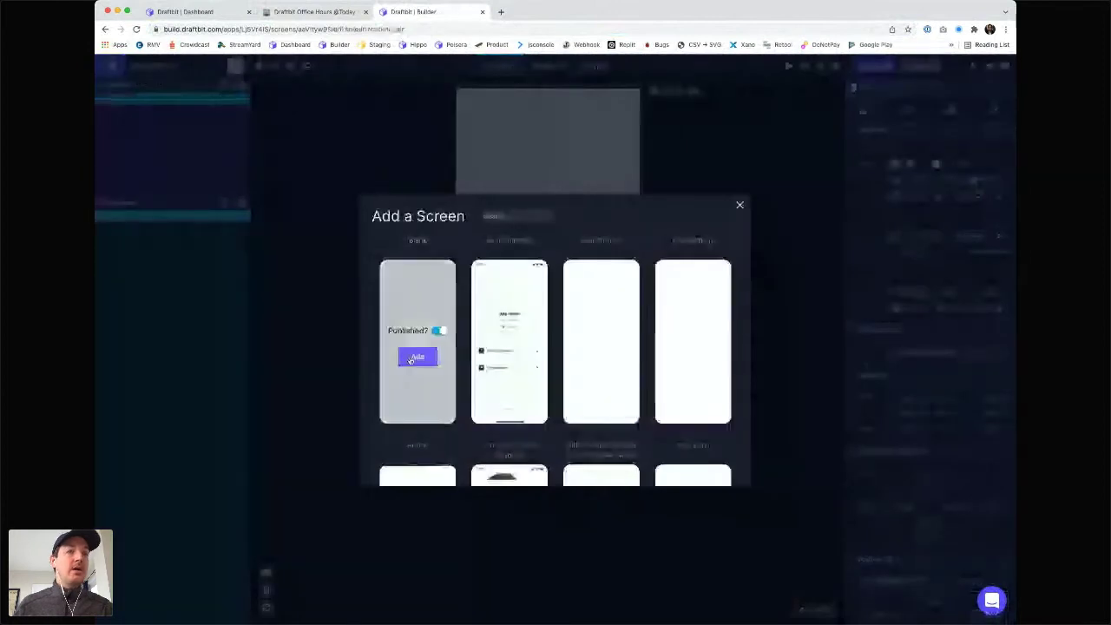
left_click(417, 357)
double_click(114, 114)
type("Bar")
key("Return")
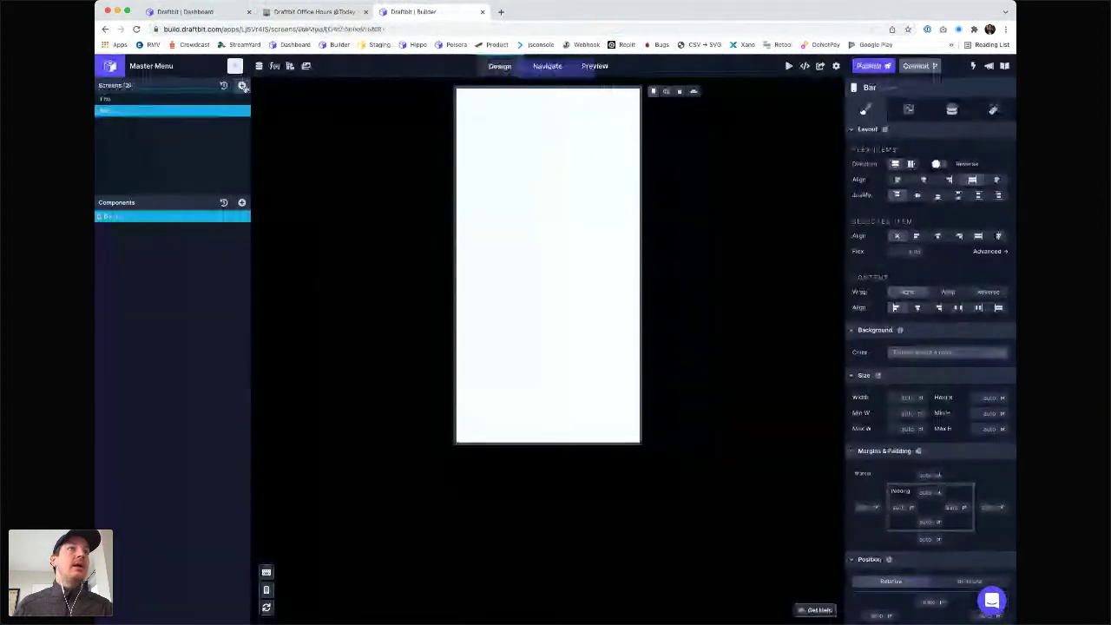
- Add a third blank screen and name it 'Baz'
left_click(242, 86)
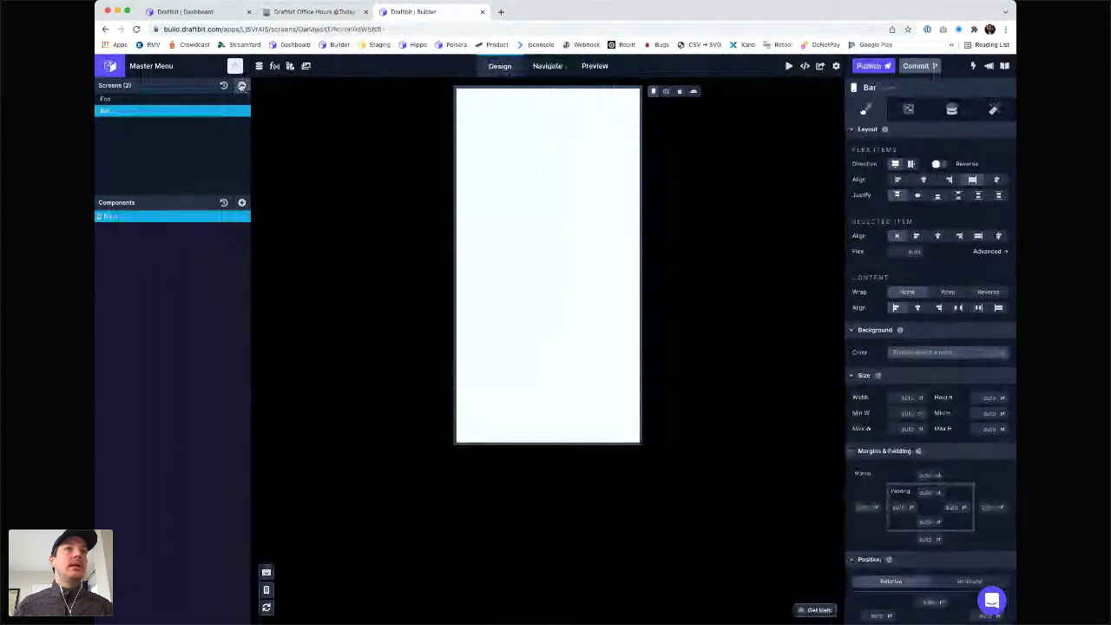
left_click(417, 357)
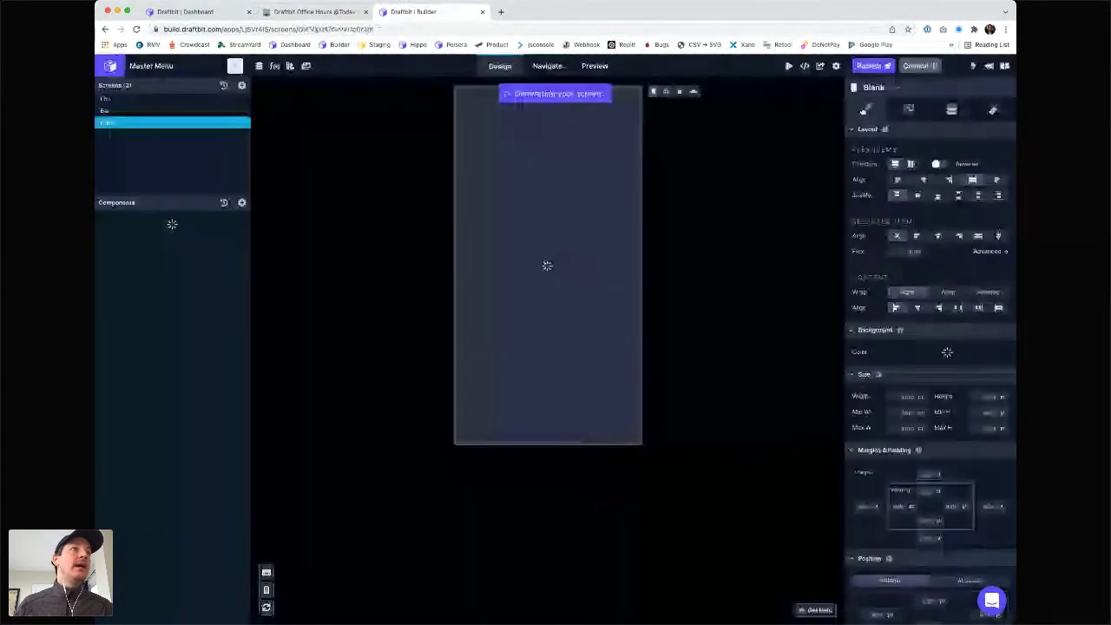
double_click(113, 123)
type("Baz")
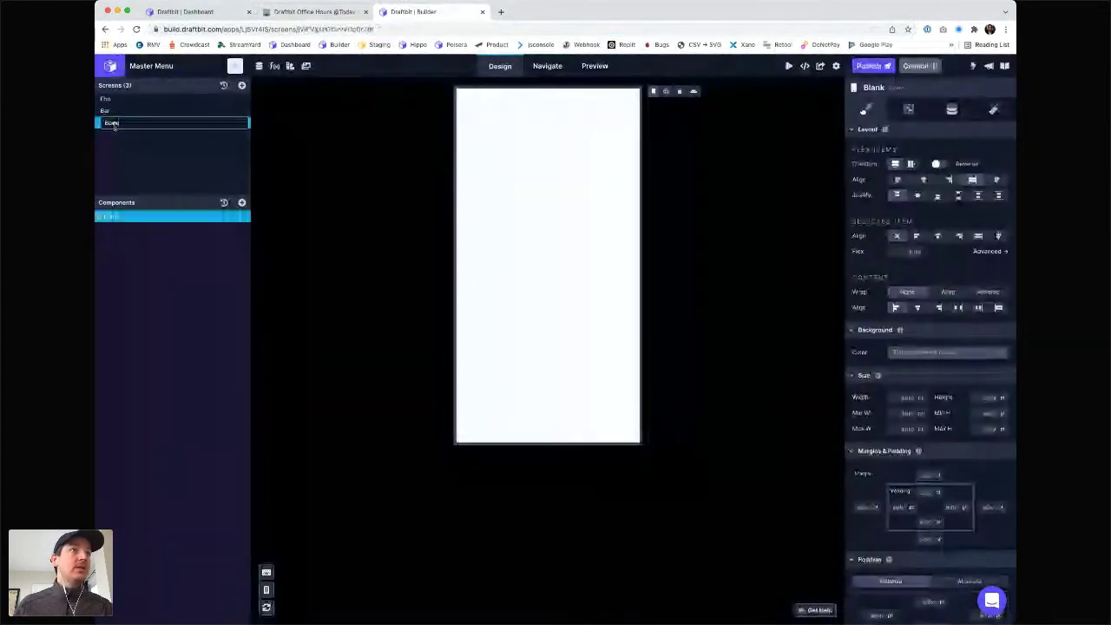
key("Return")
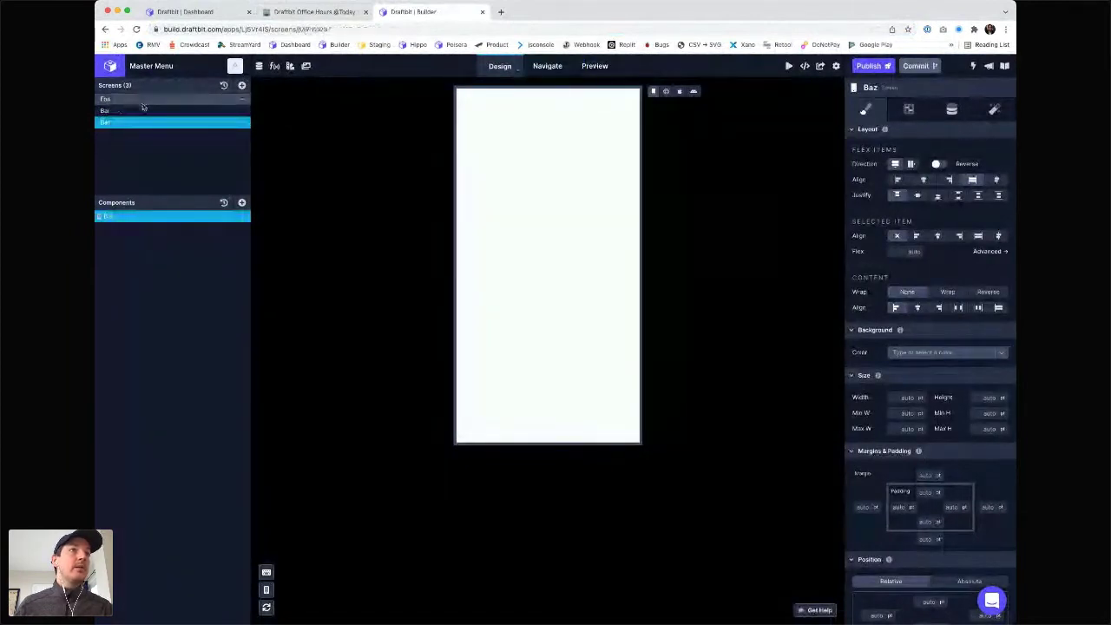
- Add a Text component to the first screen and open its data settings
left_click(242, 203)
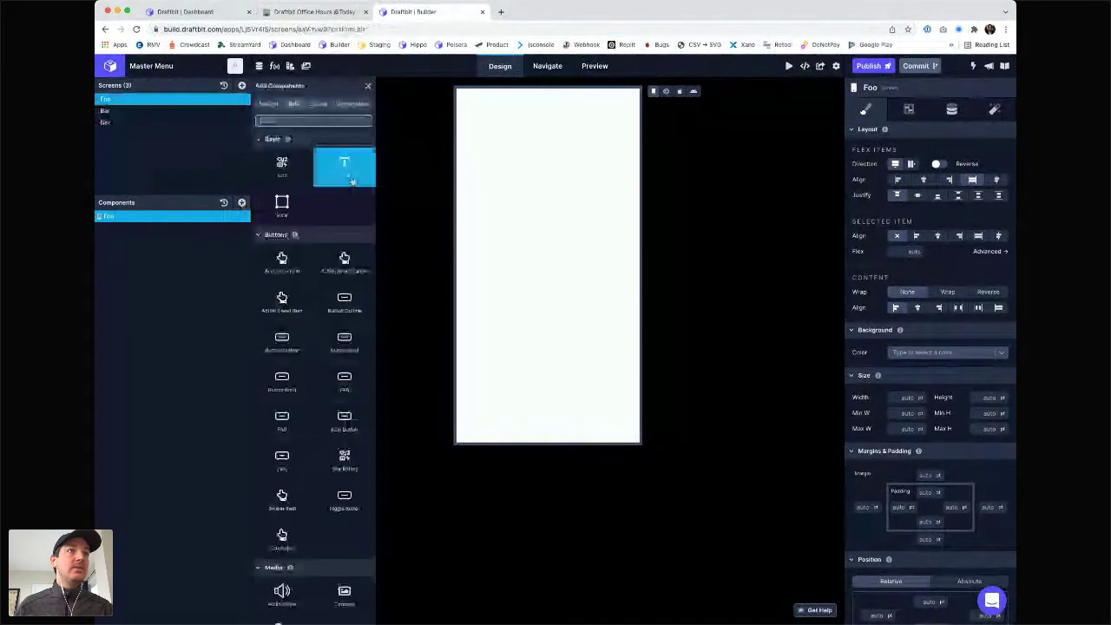
left_click(352, 182)
left_click(141, 228)
left_click(953, 109)
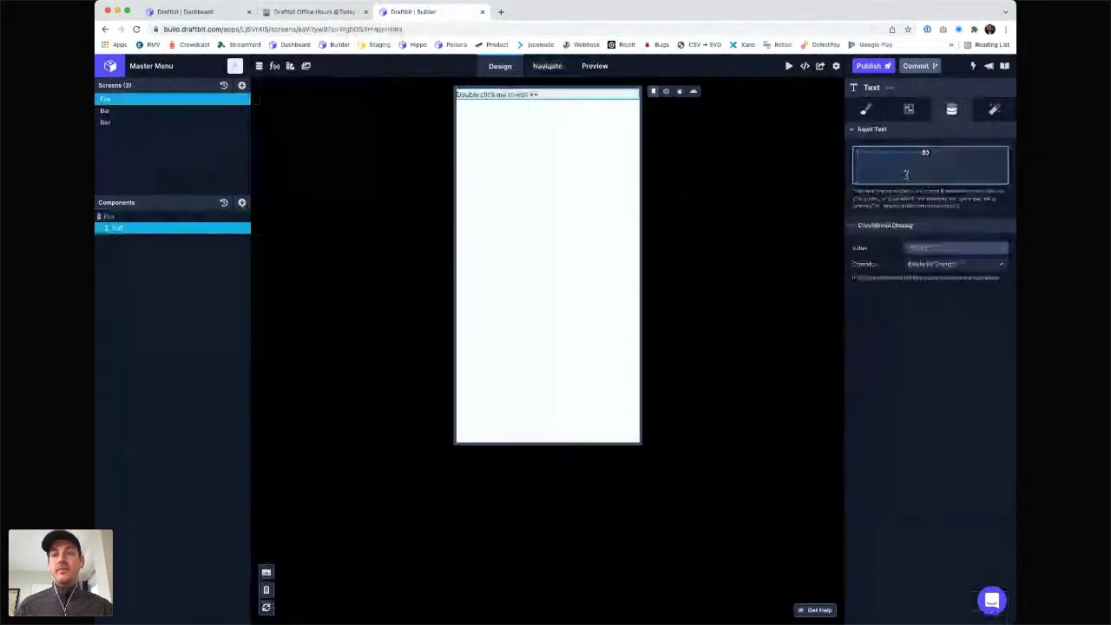
- Add Text components to the Bar and Baz screens
left_click(138, 110)
left_click(138, 216)
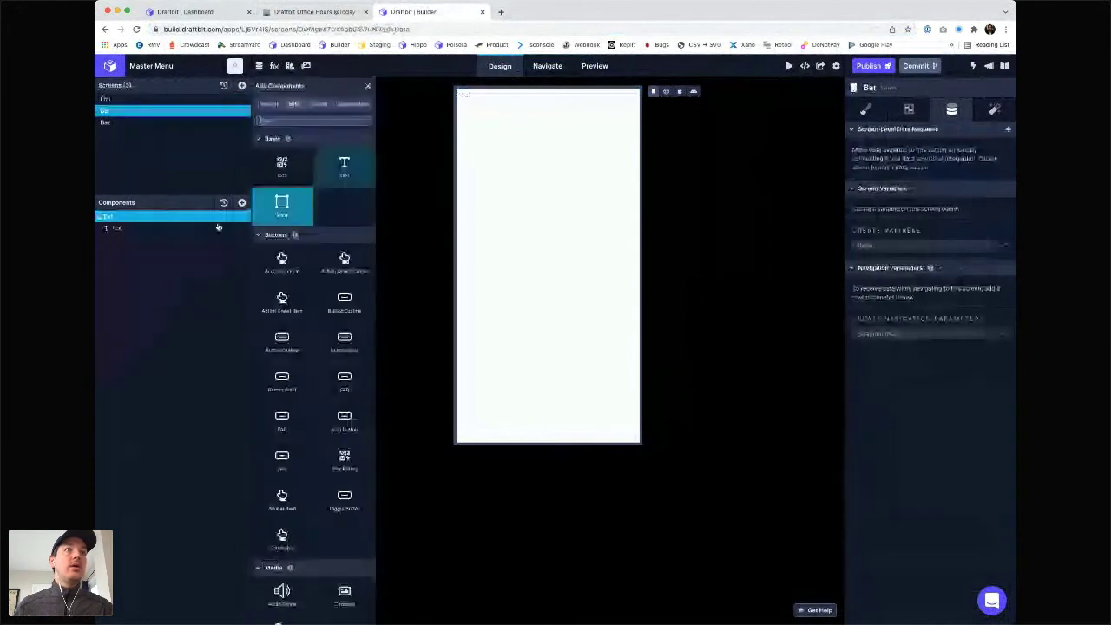
left_click(171, 229)
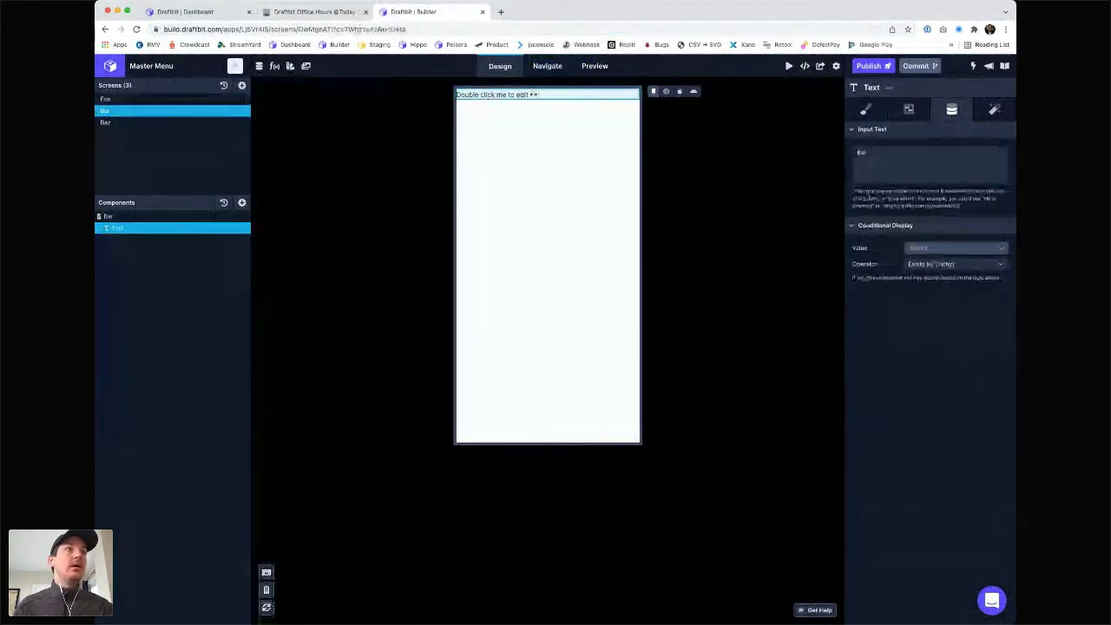
left_click(131, 122)
left_click(242, 203)
left_click(345, 165)
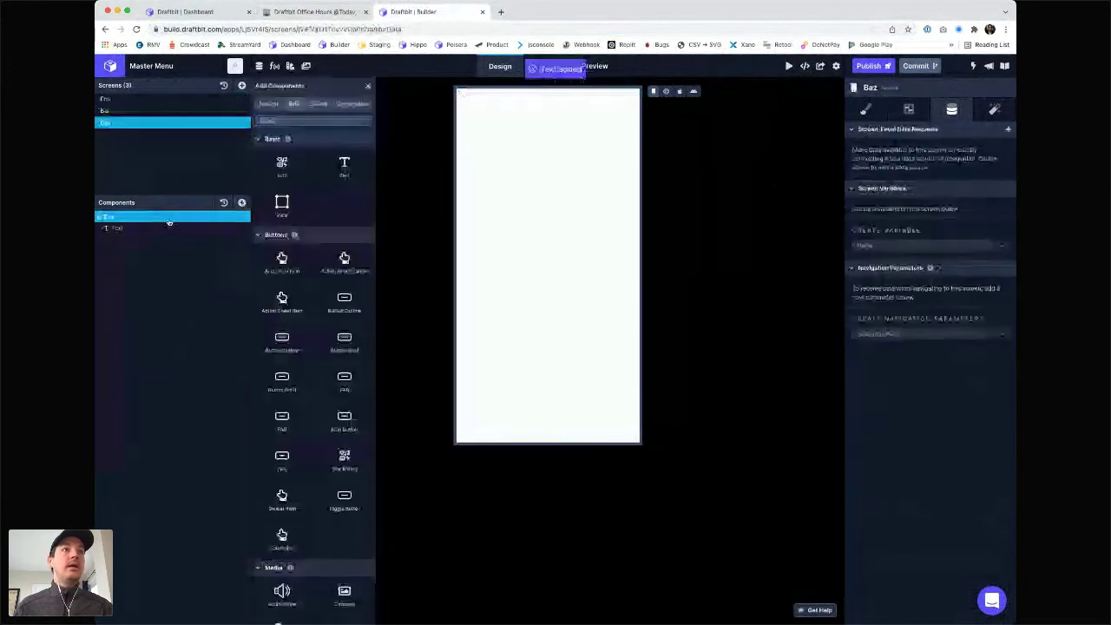
left_click(168, 228)
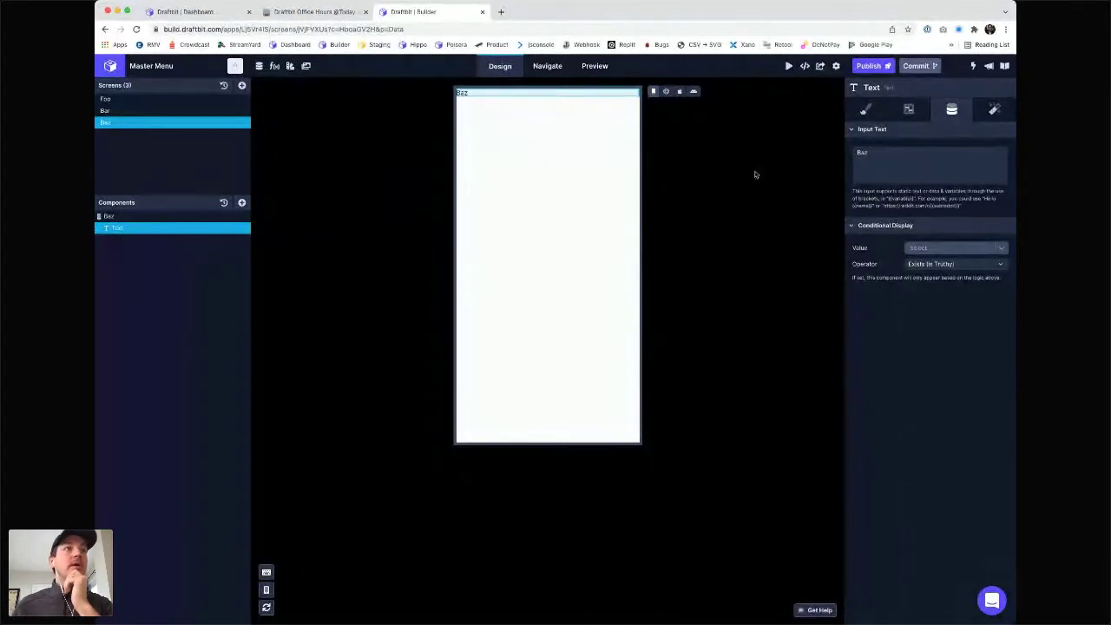
left_click(111, 100)
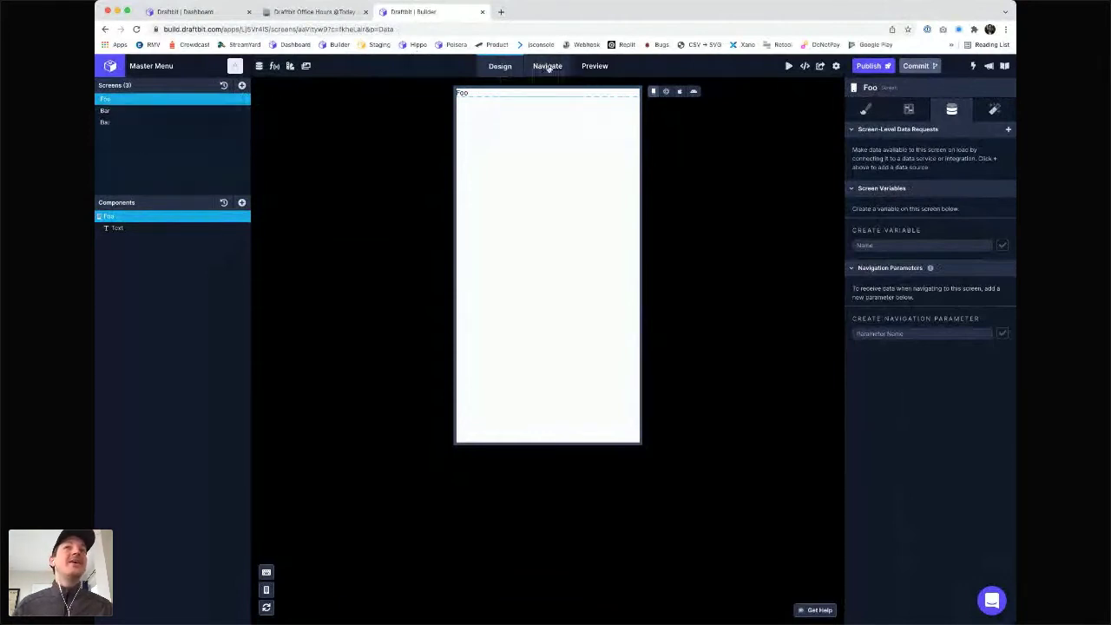
- In Navigate mode, add two Stack Navigators under the Root Navigator and select the first
left_click(540, 67)
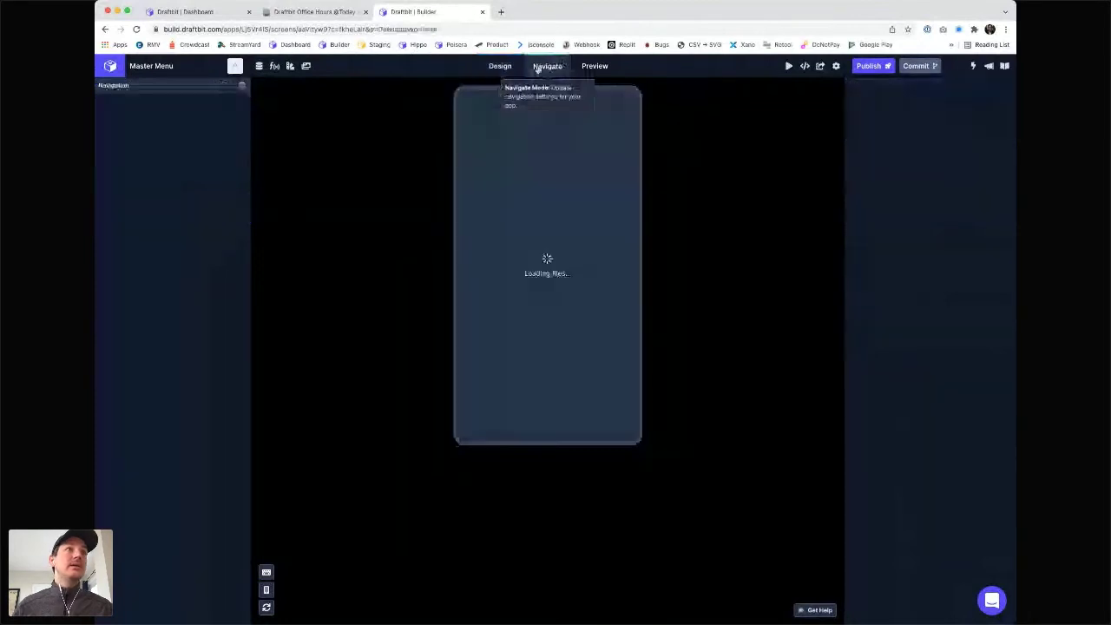
left_click(242, 86)
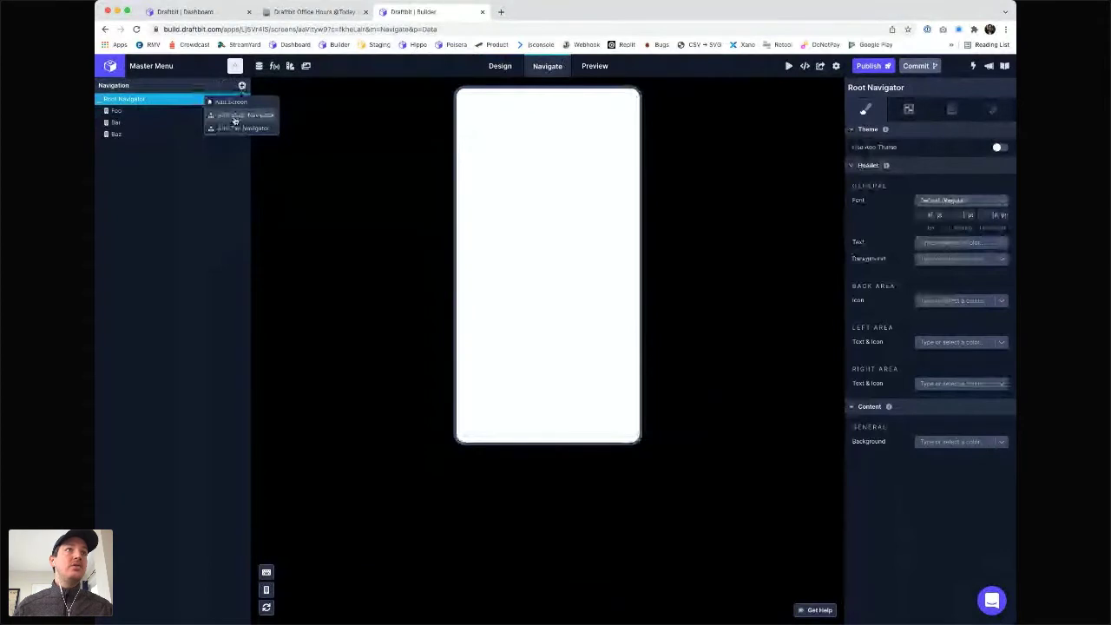
left_click(235, 116)
left_click(242, 86)
left_click(235, 116)
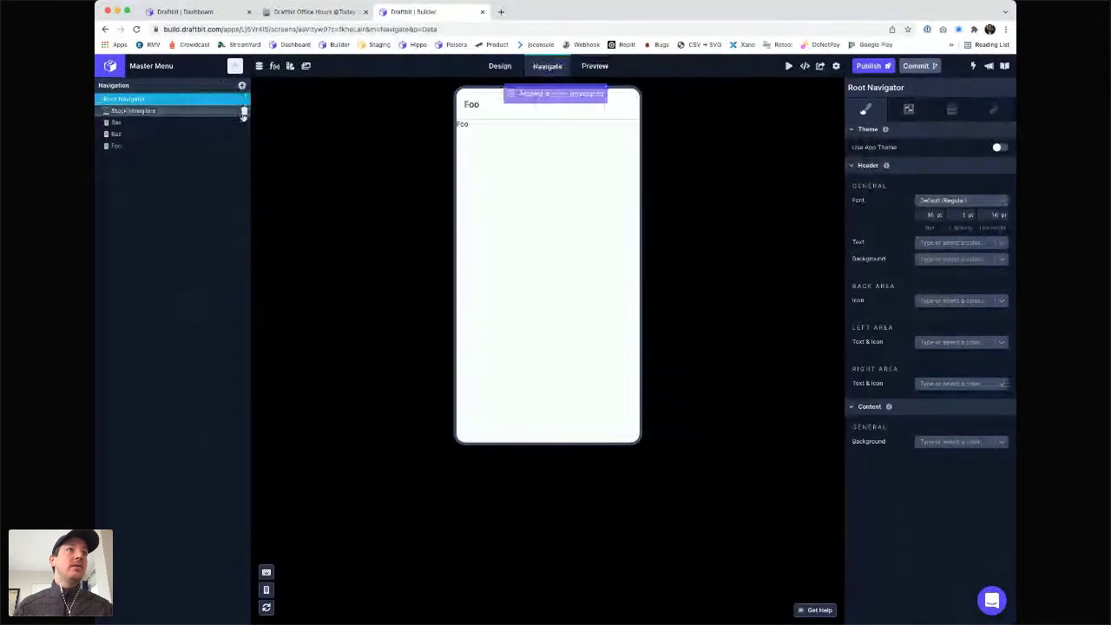
left_click(130, 111)
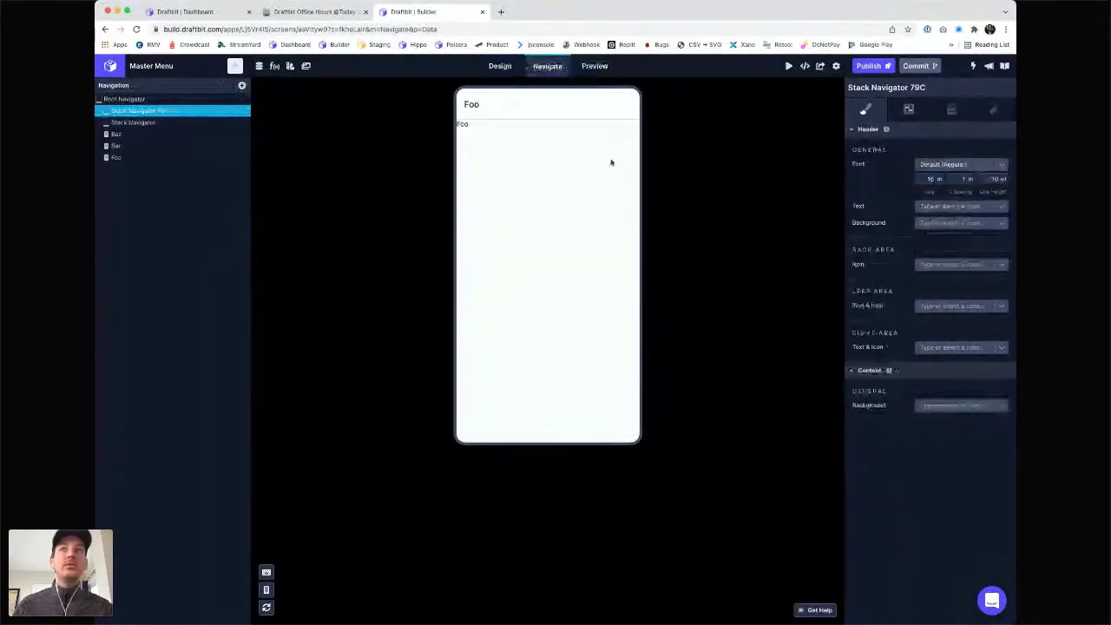
left_click(906, 112)
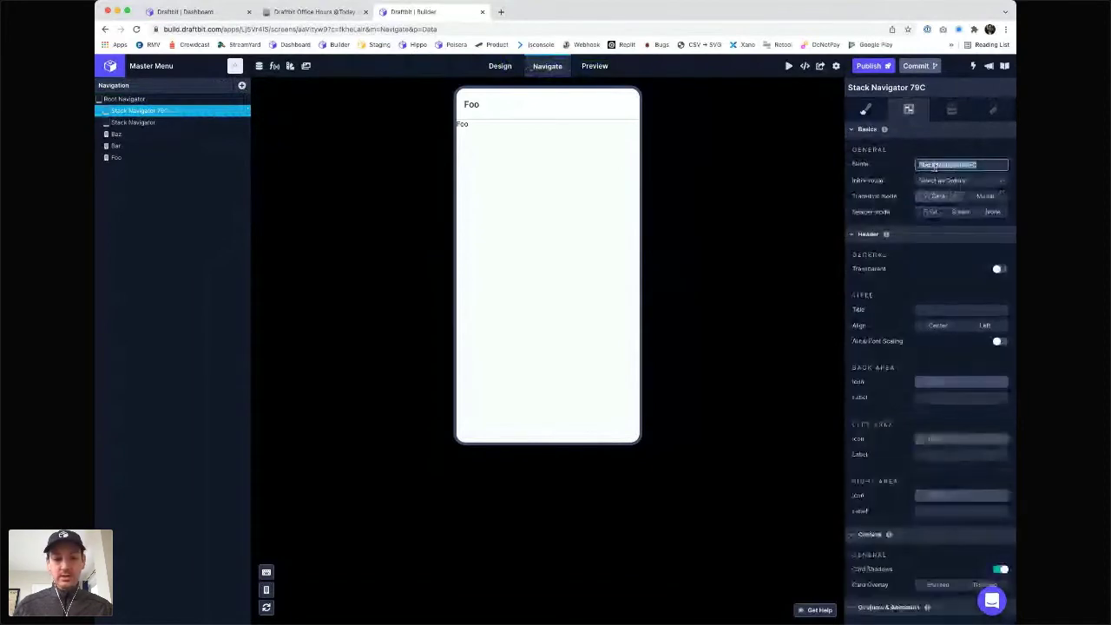
- Name the two stack navigators 'Foo Navigator' and 'Bar Navigator'
type("Foo Navigator")
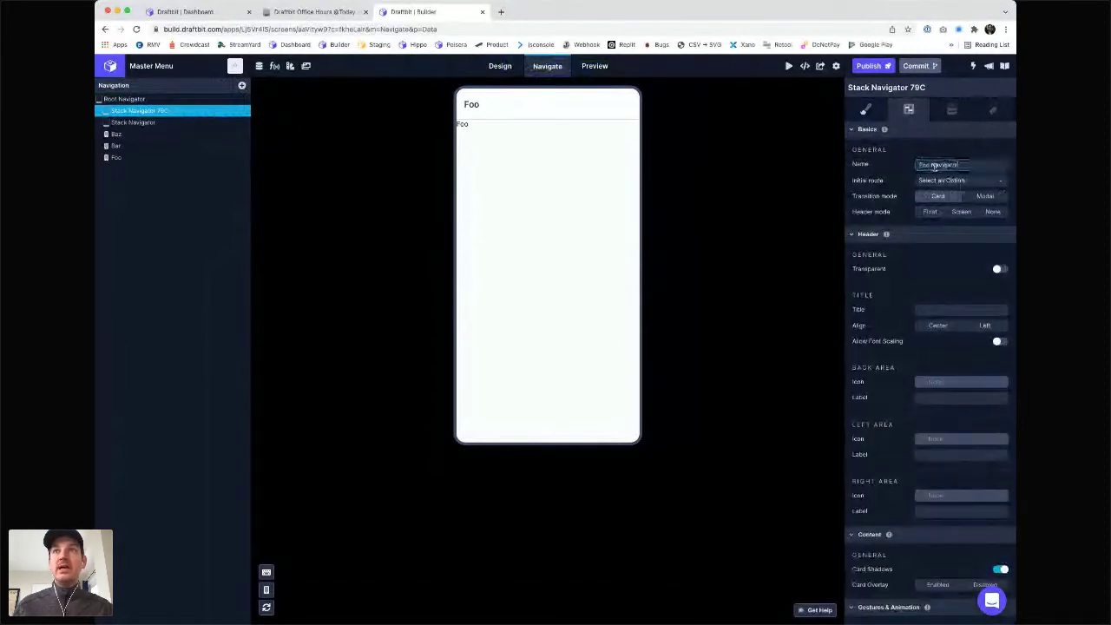
key("Return")
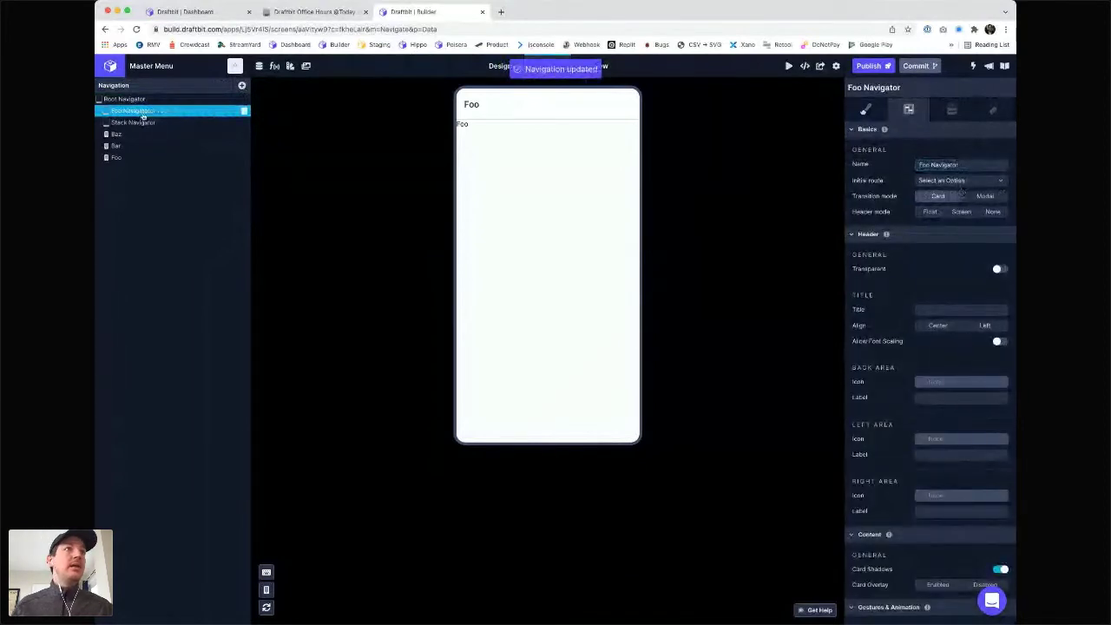
left_click(137, 122)
triple_click(942, 165)
type("Ba")
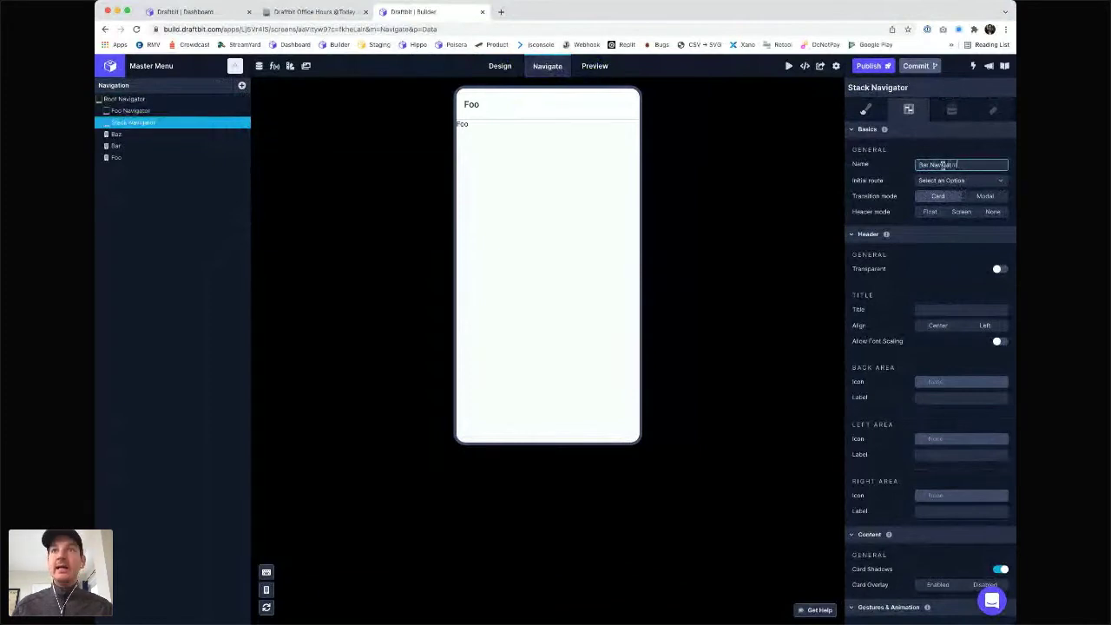
type("r Navigator")
key("Return")
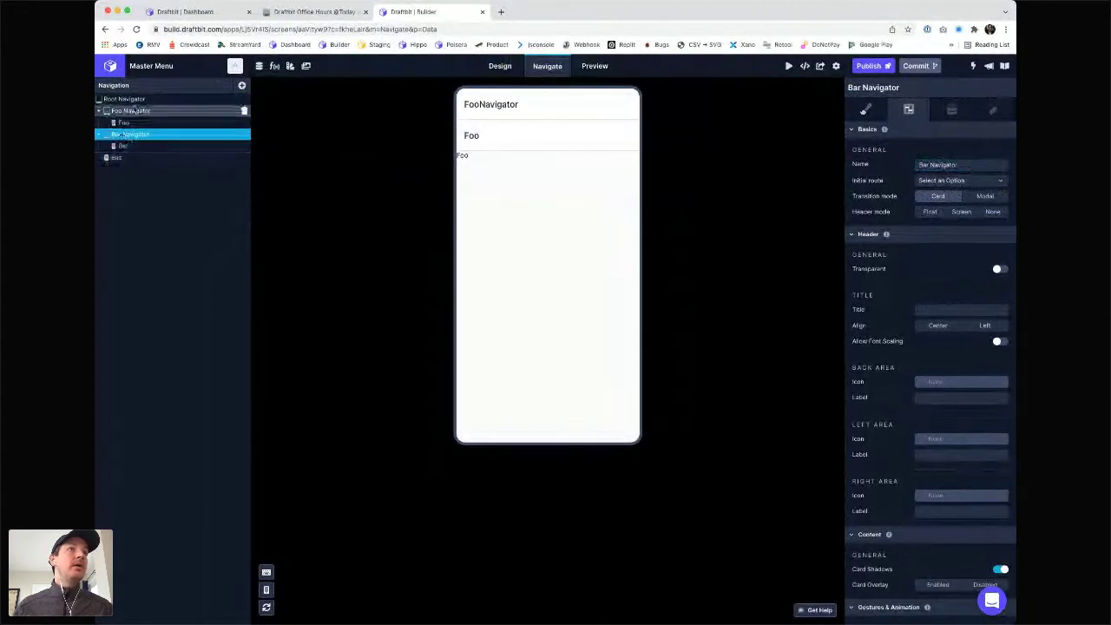
- Set initial routes to Foo (Screen) and Bar (Screen) for the two navigators, and hide Bar Navigator's header
left_click(135, 111)
left_click(963, 181)
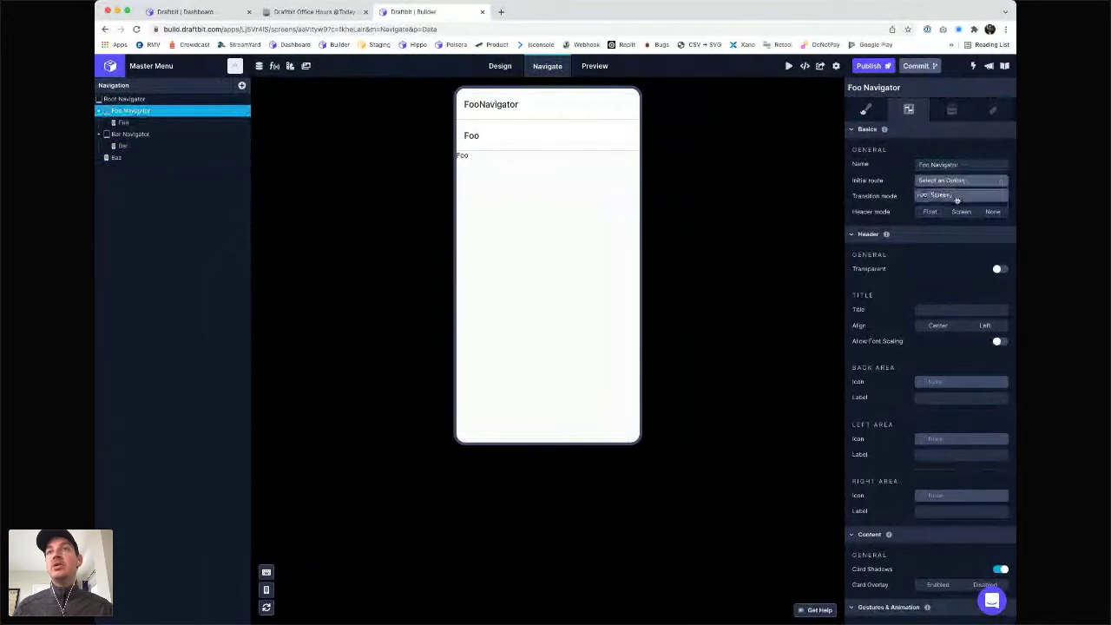
left_click(955, 195)
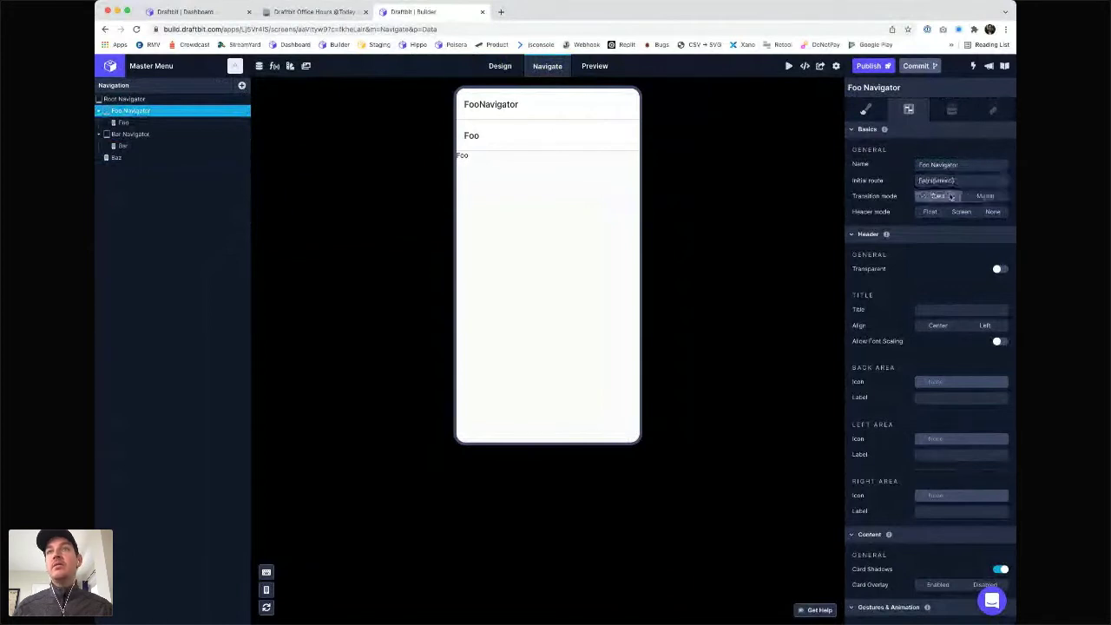
left_click(126, 135)
left_click(945, 181)
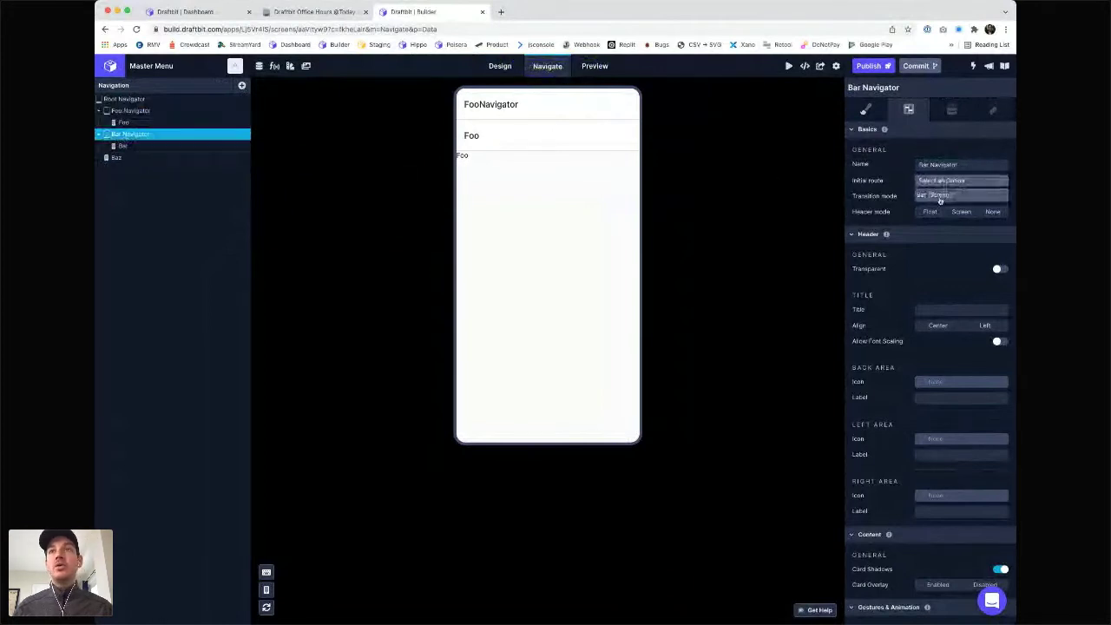
left_click(941, 197)
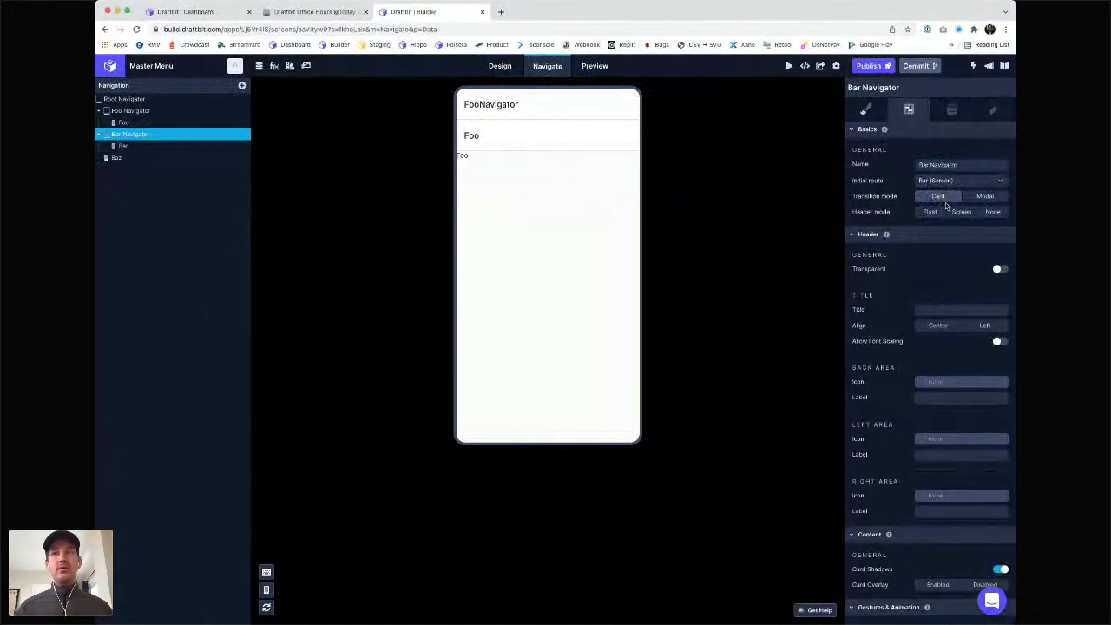
left_click(993, 213)
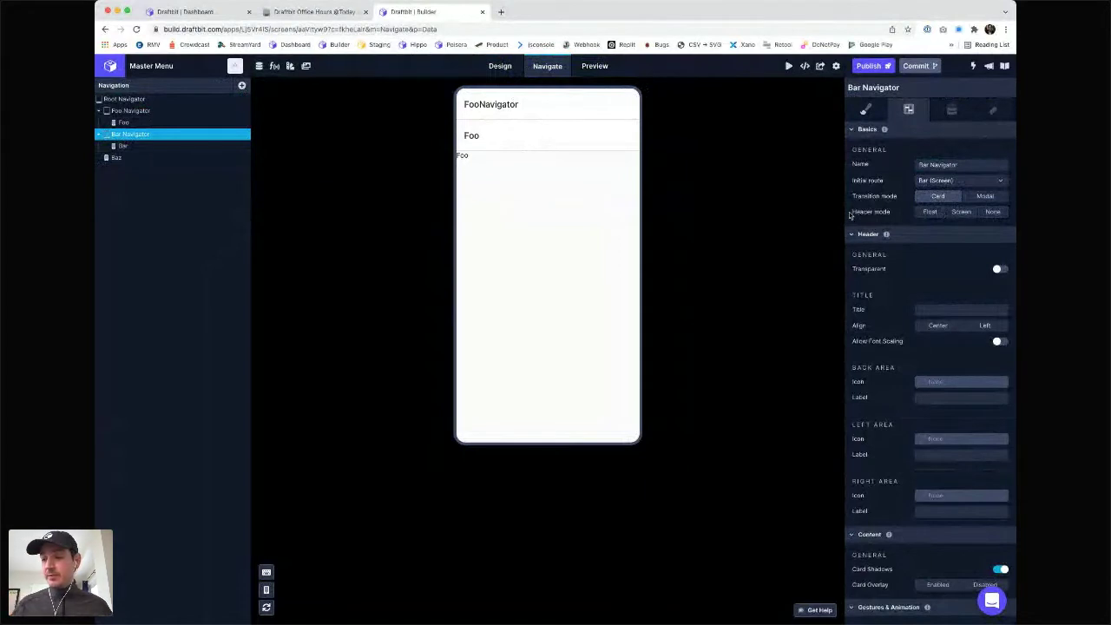
left_click(120, 158)
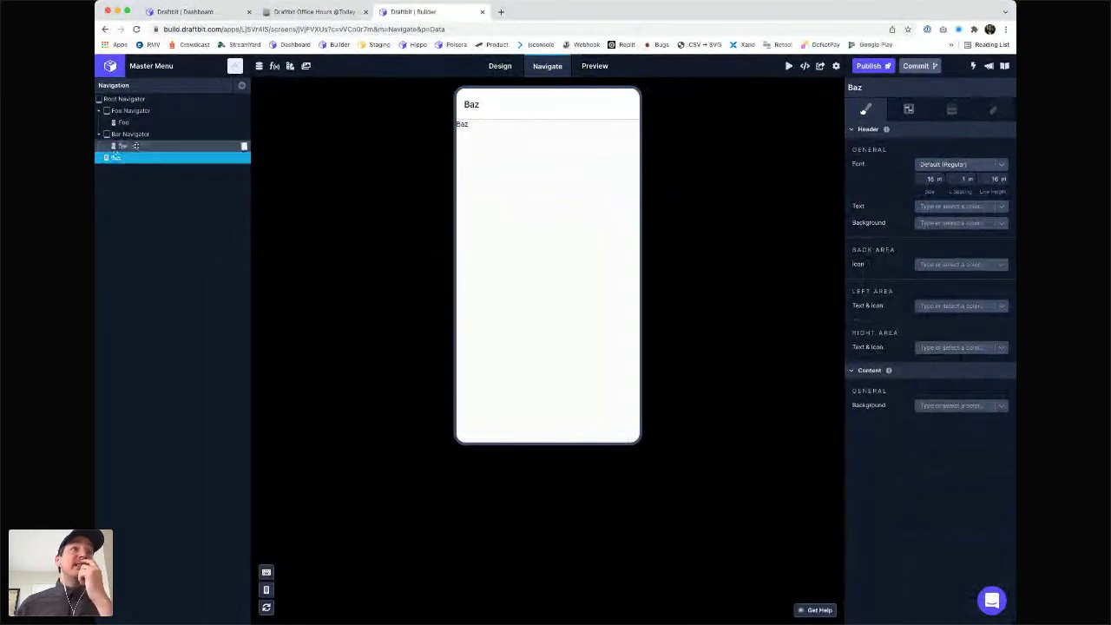
- Add two solid buttons to the Baz screen via a 'button' component search
left_click(176, 102)
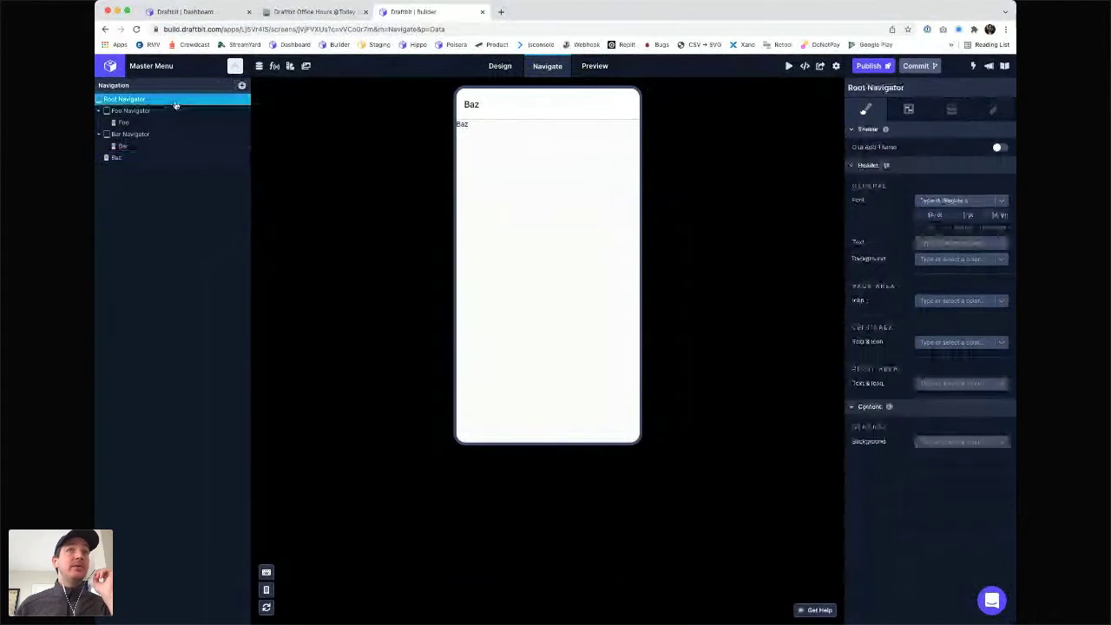
left_click(500, 67)
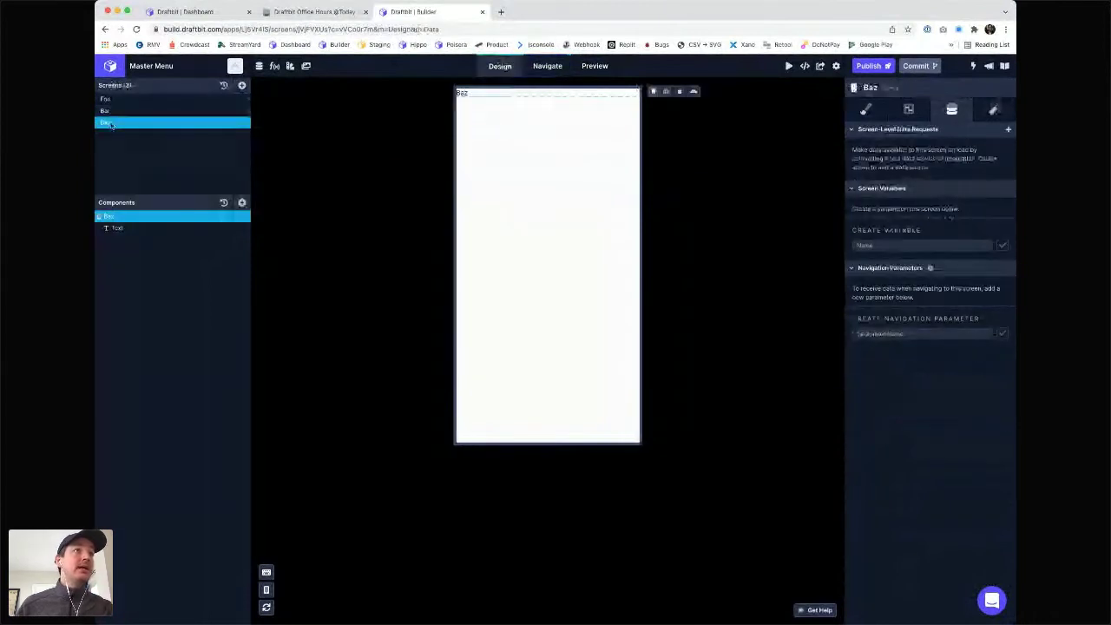
left_click(241, 202)
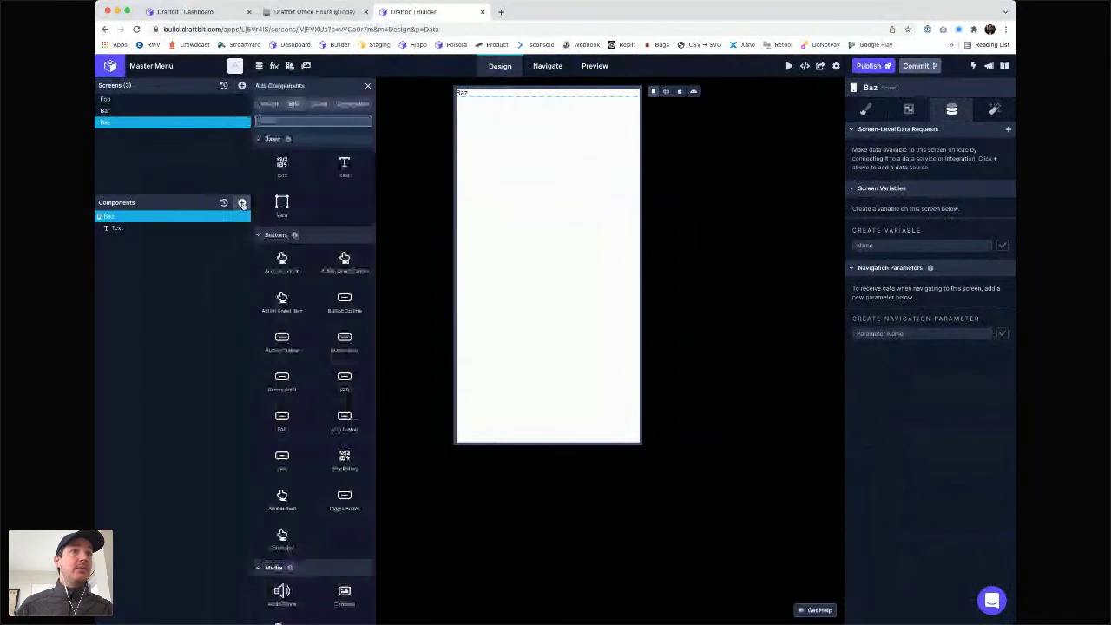
type("but")
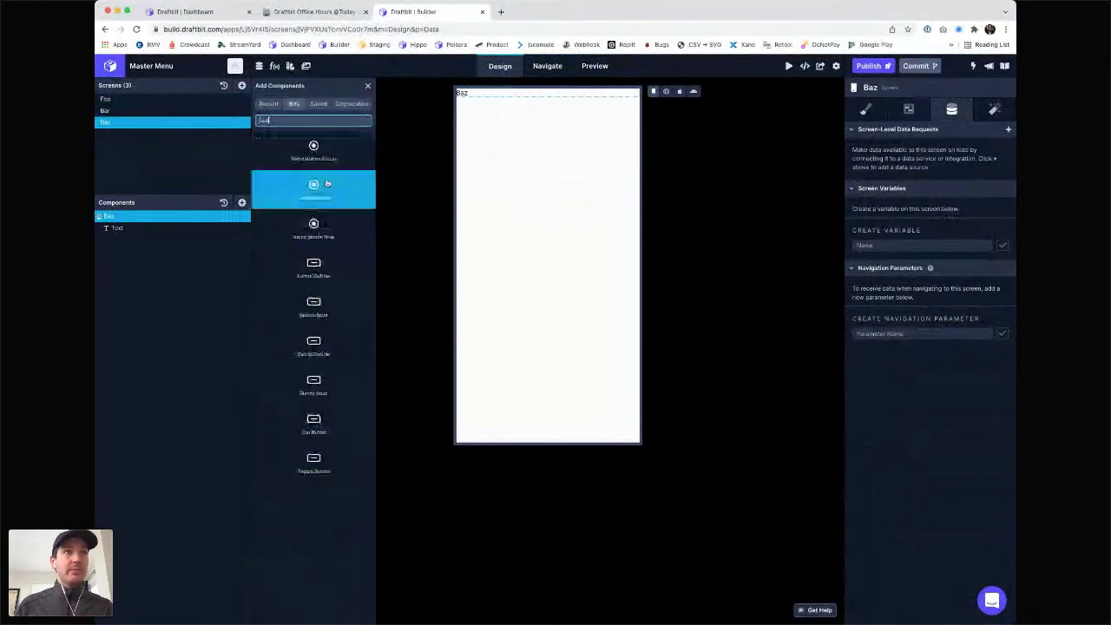
type("ton")
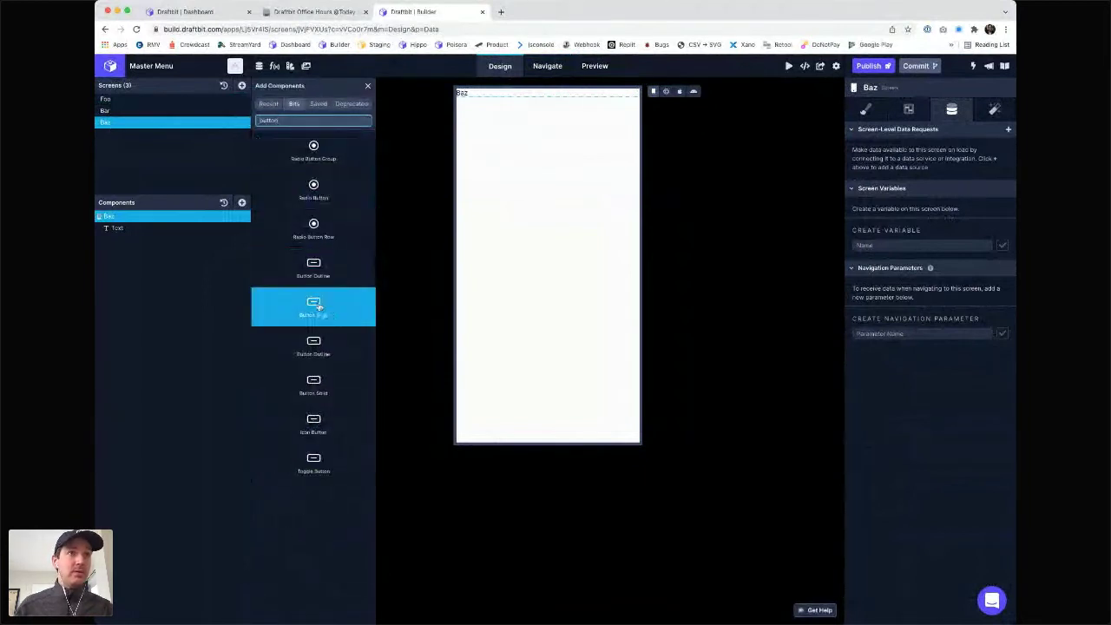
left_click(319, 306)
left_click(319, 306)
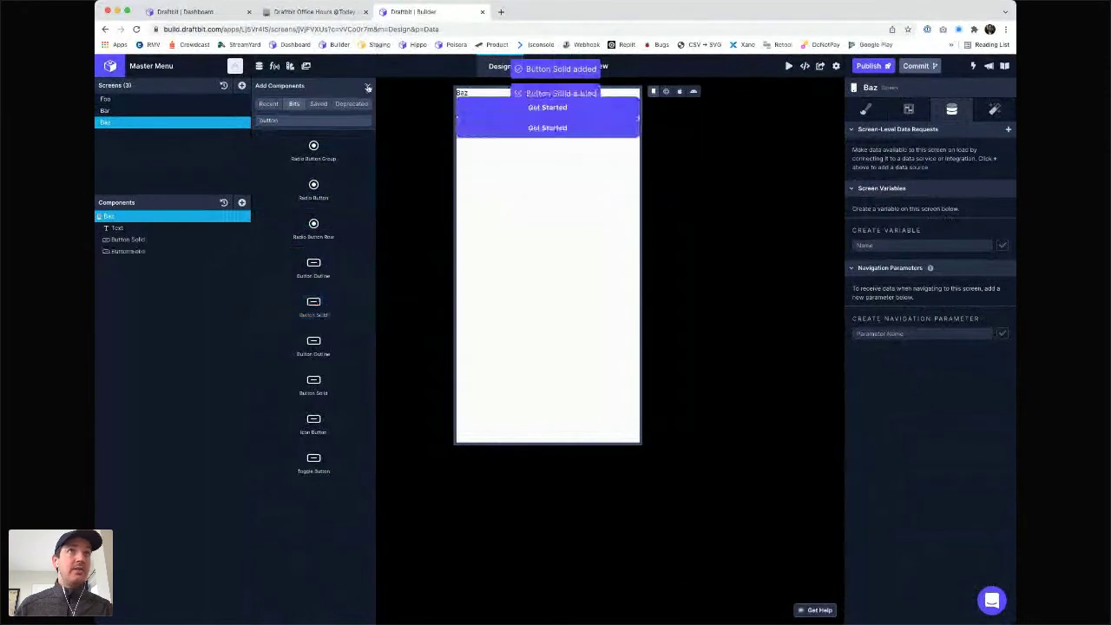
left_click(368, 88)
- Rename the Baz screen's two new buttons Foo and Bar
left_click(328, 14)
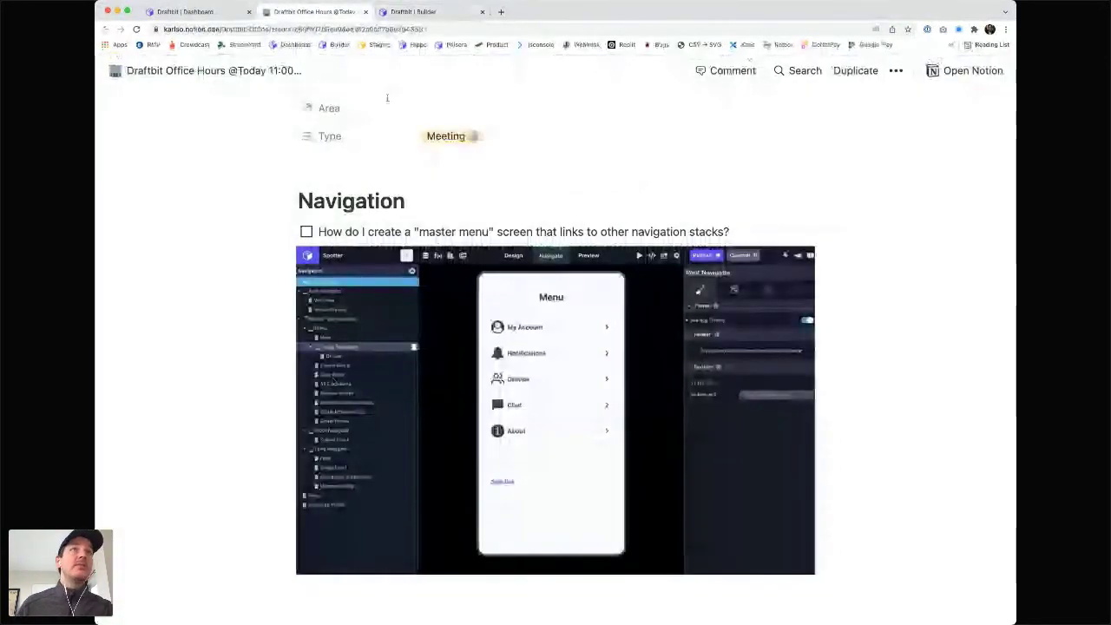
left_click(433, 12)
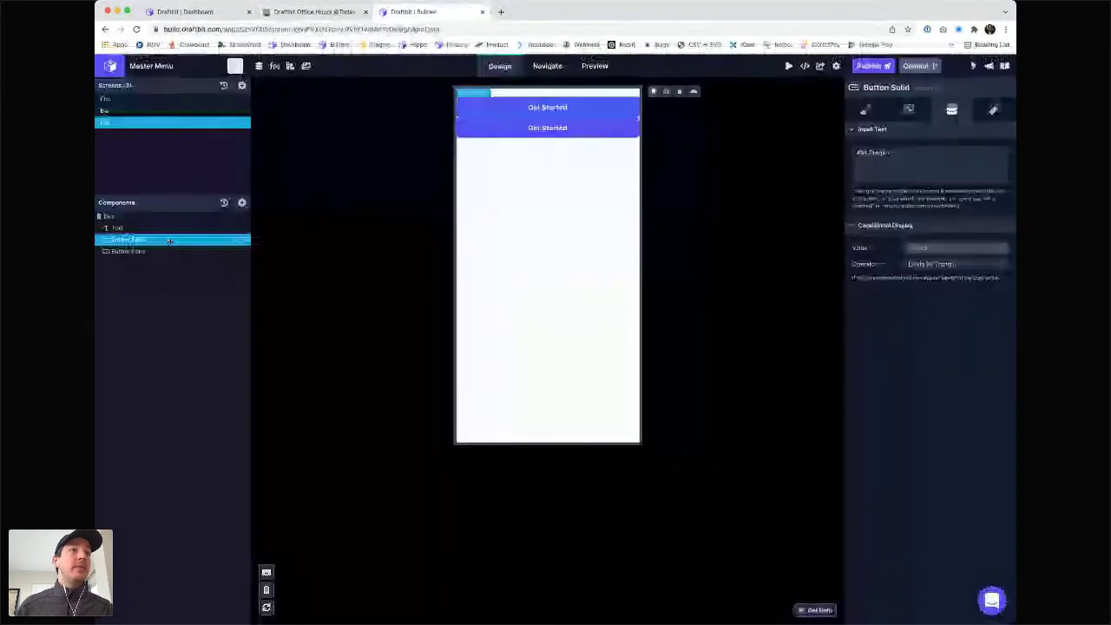
double_click(131, 239)
type("H")
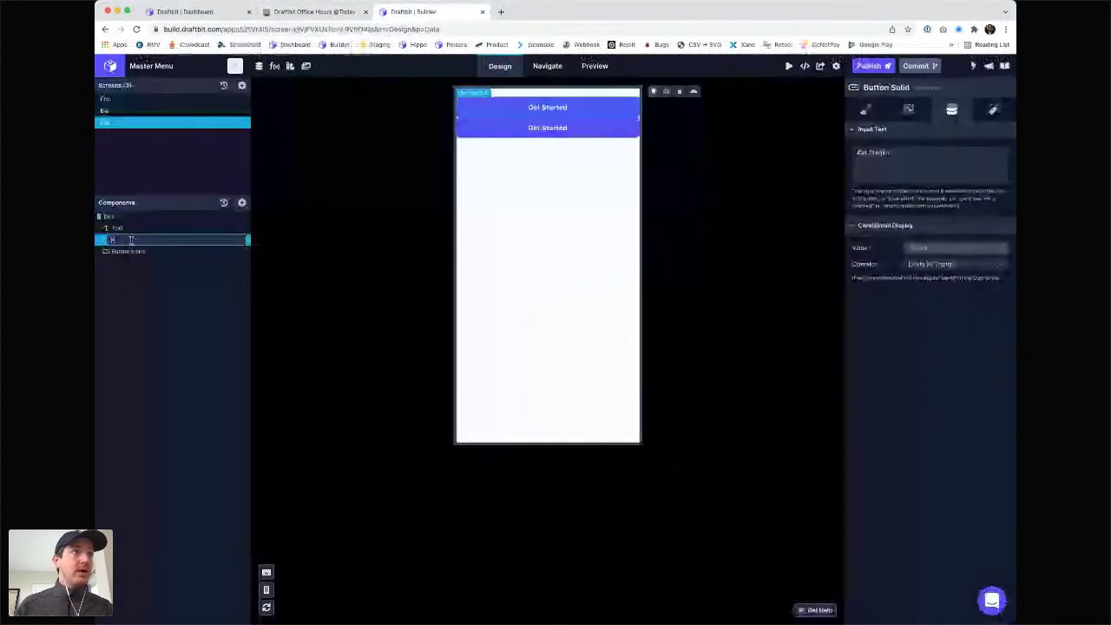
left_click(136, 252)
double_click(137, 252)
type("Bar")
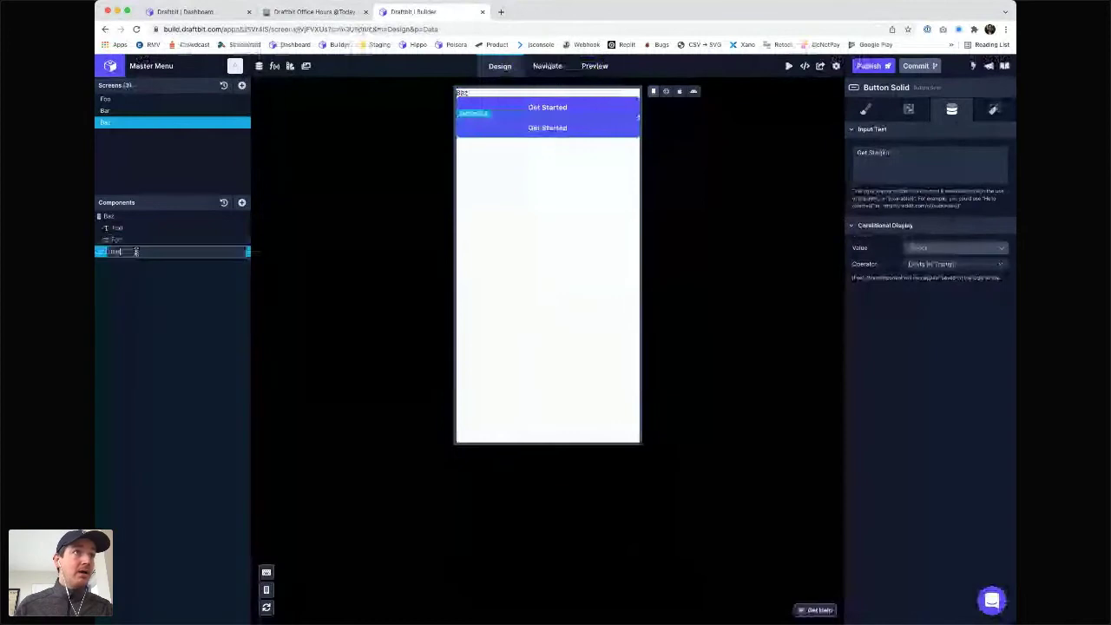
key("Return")
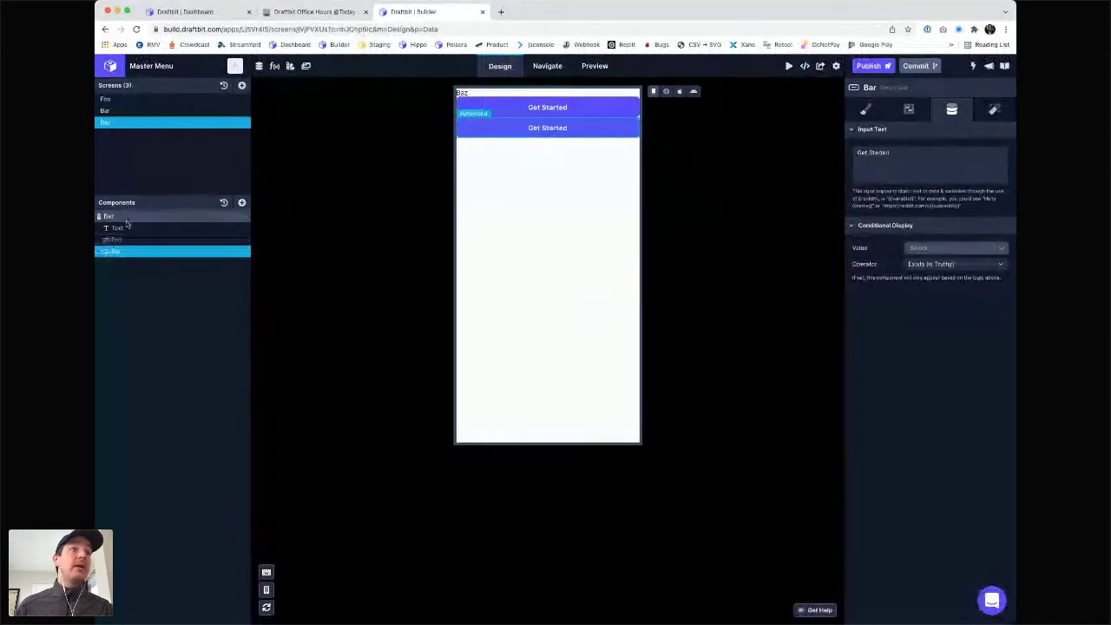
left_click(547, 66)
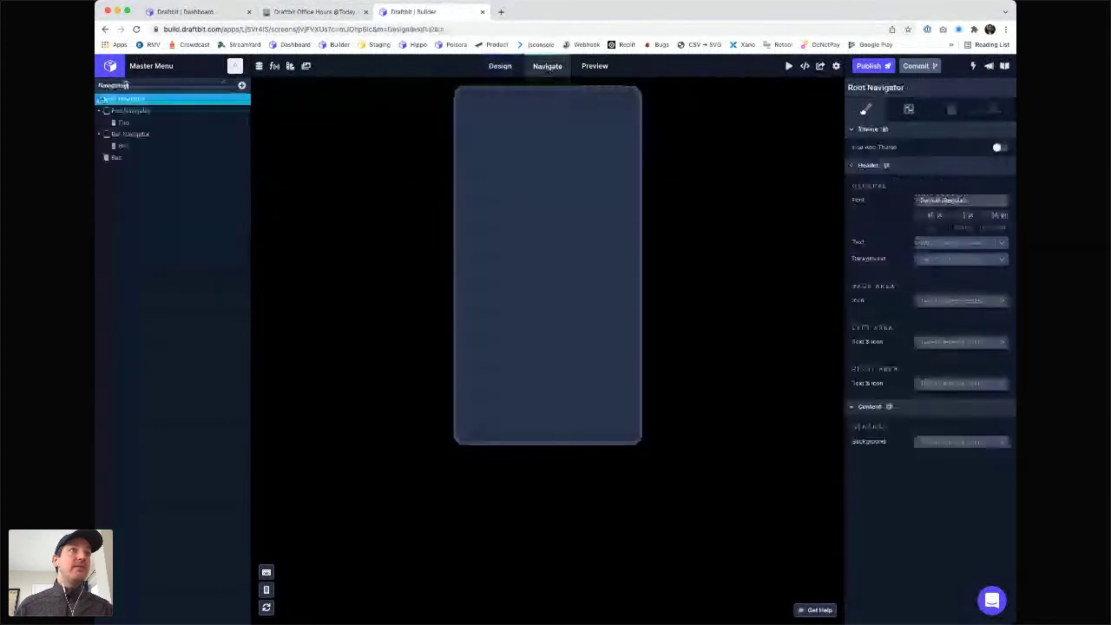
- Set the Root Navigator's initial route to the Baz screen
left_click(910, 111)
left_click(940, 165)
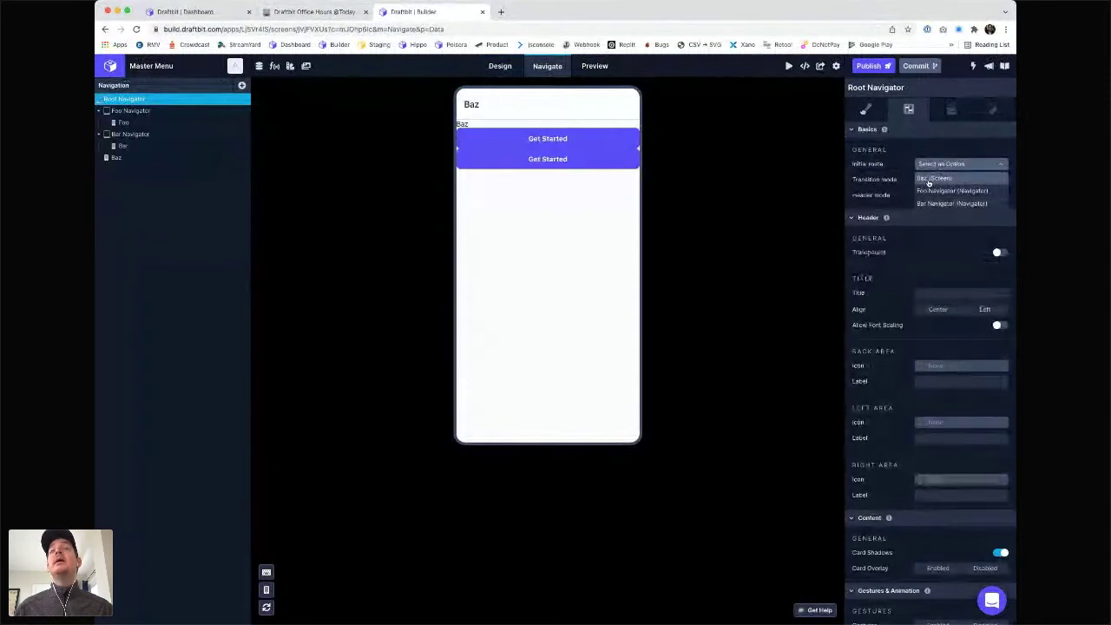
left_click(930, 180)
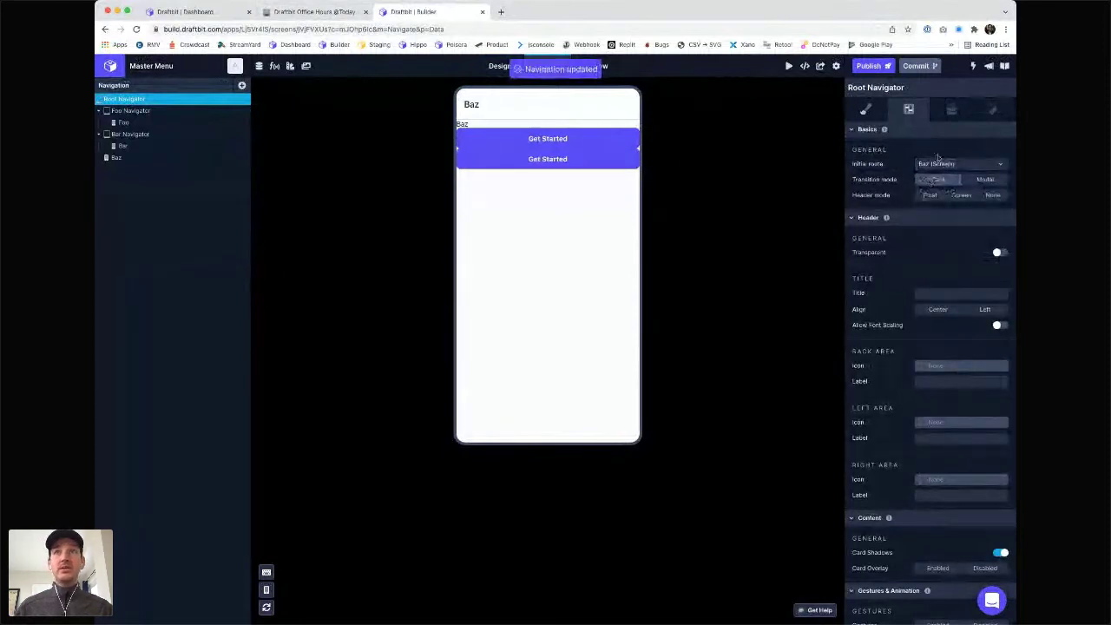
- Change the two buttons' Input Text from 'Get Started' to 'Foo' and 'Bar'
left_click(501, 66)
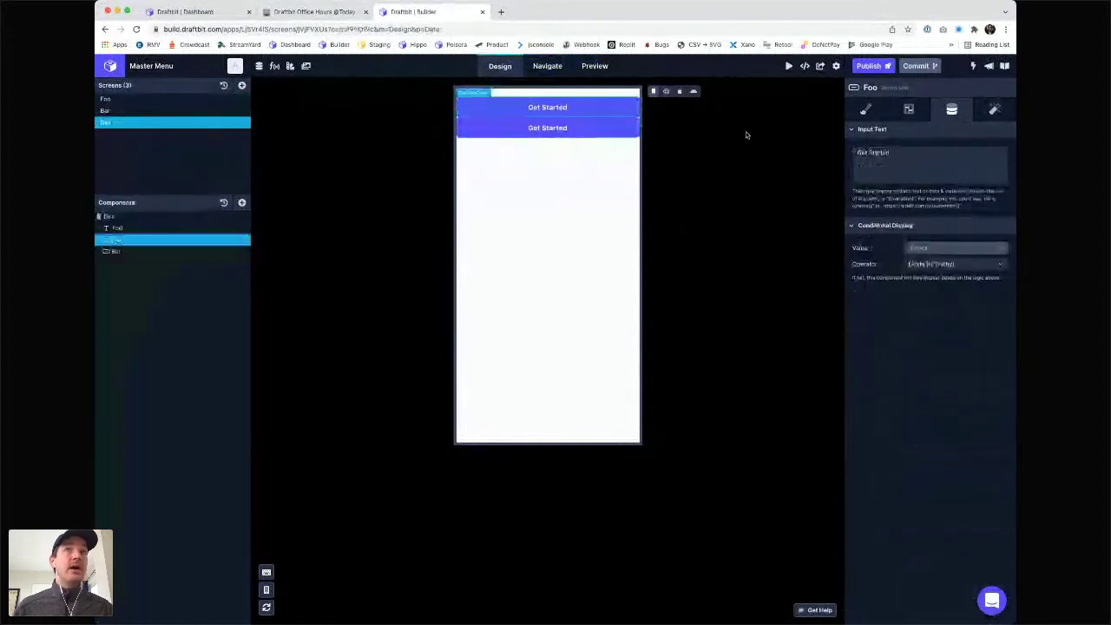
left_click(911, 166)
key("super+a")
type("Foo")
left_click(731, 188)
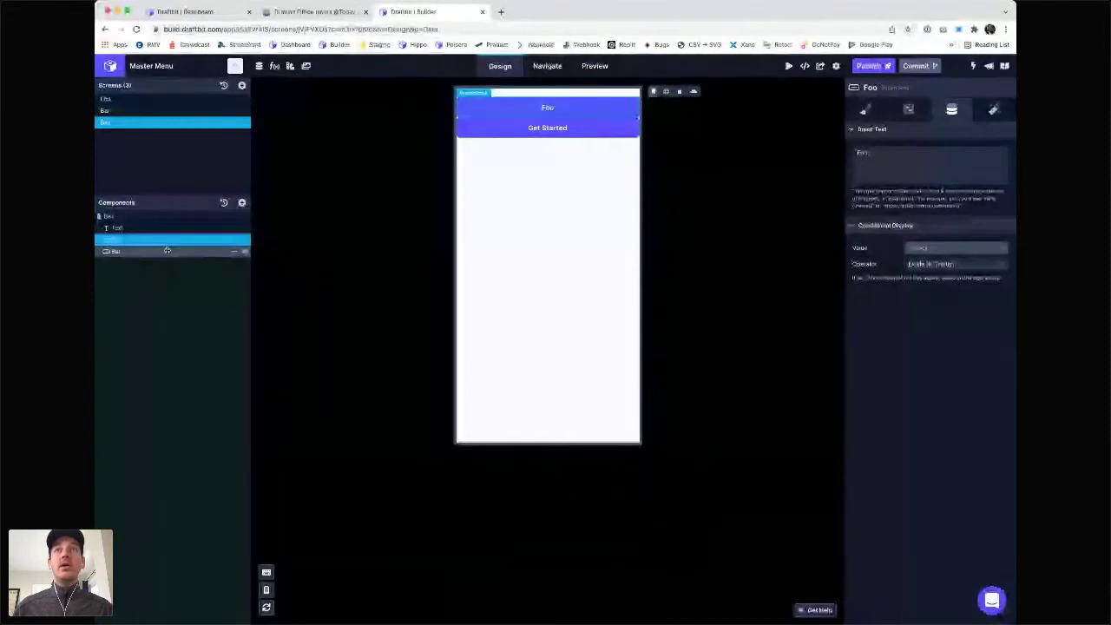
left_click(890, 156)
key("super+a")
type("Bar")
left_click(692, 186)
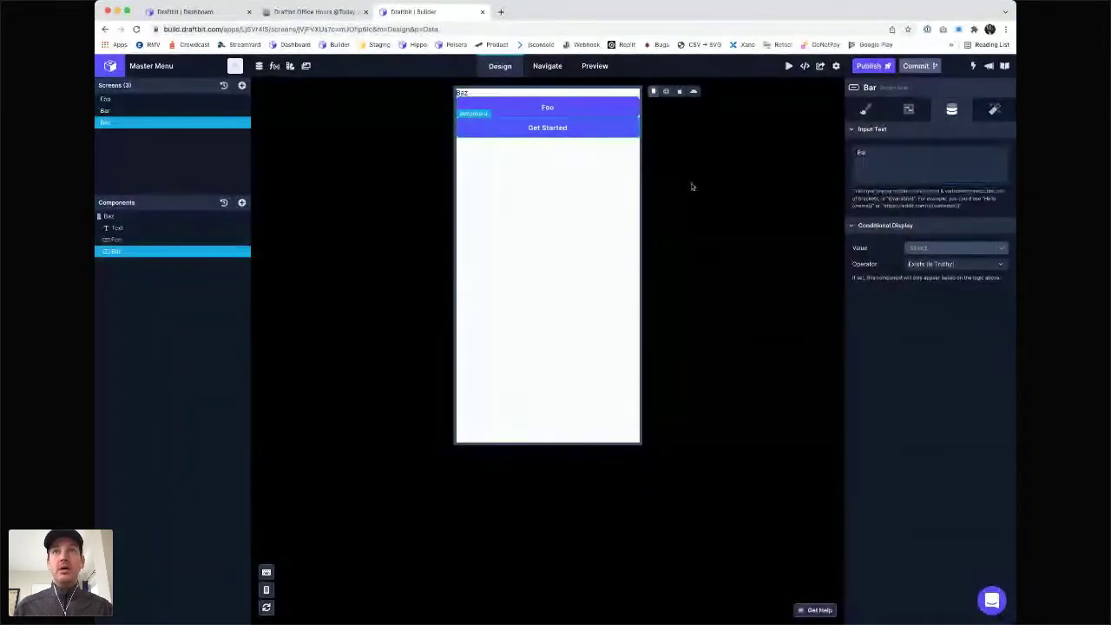
- Add an action to the Foo button's on-press trigger
left_click(159, 241)
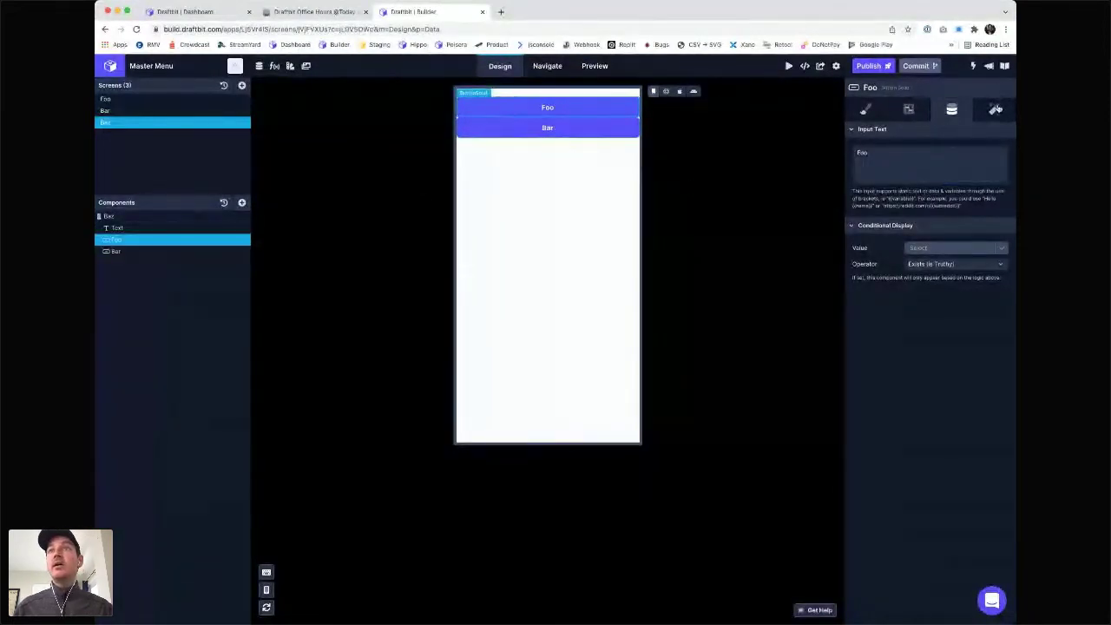
left_click(995, 109)
left_click(1010, 180)
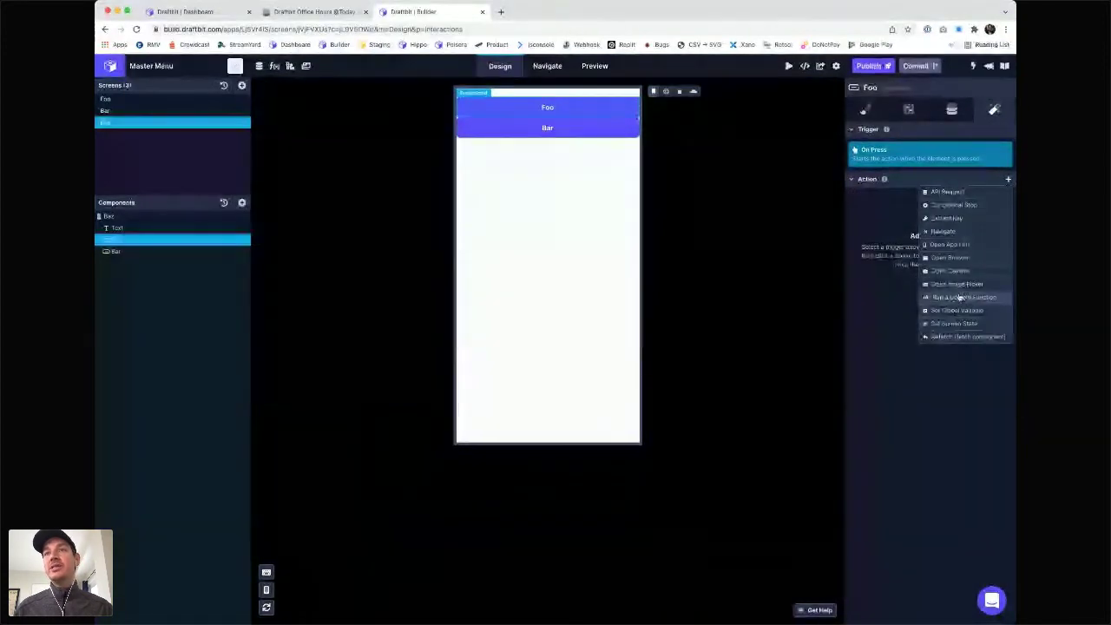
- Make the Foo button navigate to Foo Navigator when pressed
left_click(973, 233)
left_click(954, 171)
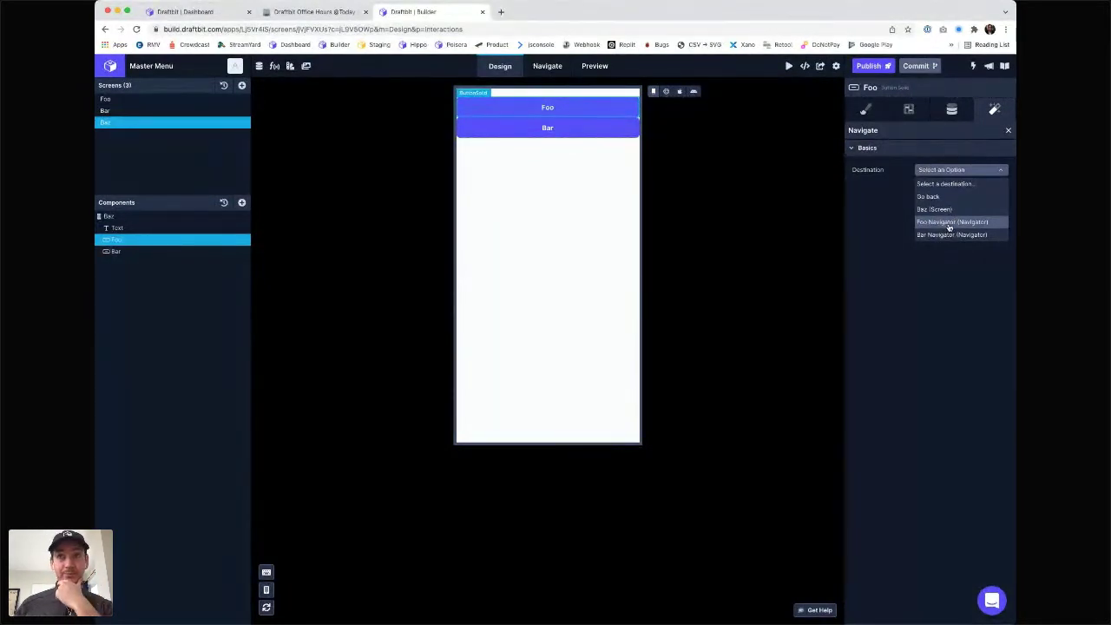
left_click(950, 224)
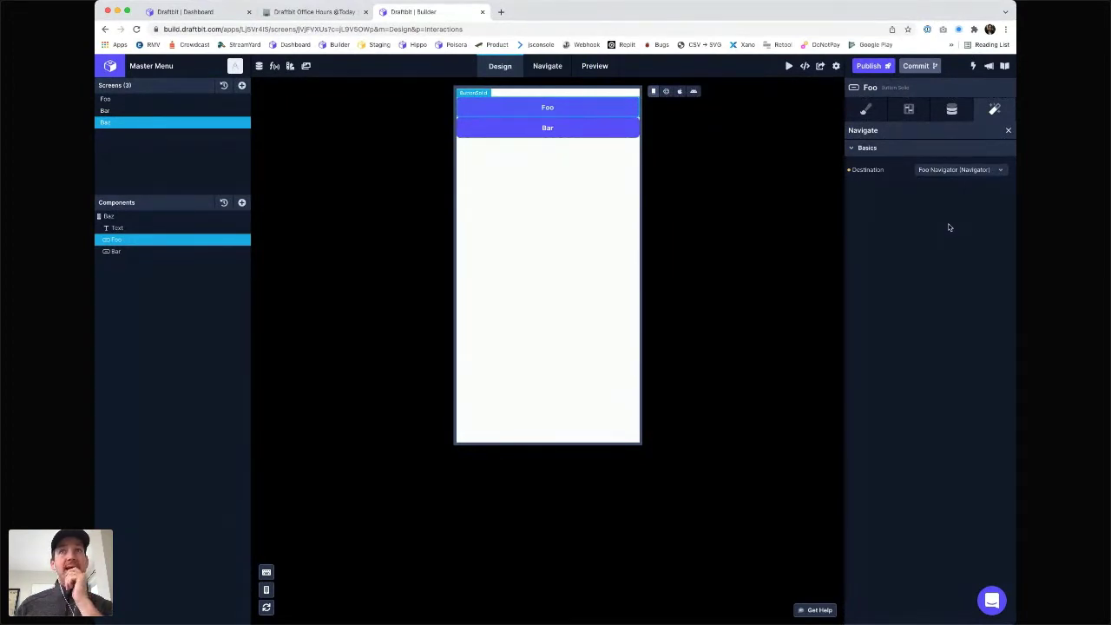
- Give the Bar button an on-press Navigate action with destination Bar Navigator
left_click(116, 250)
left_click(1009, 180)
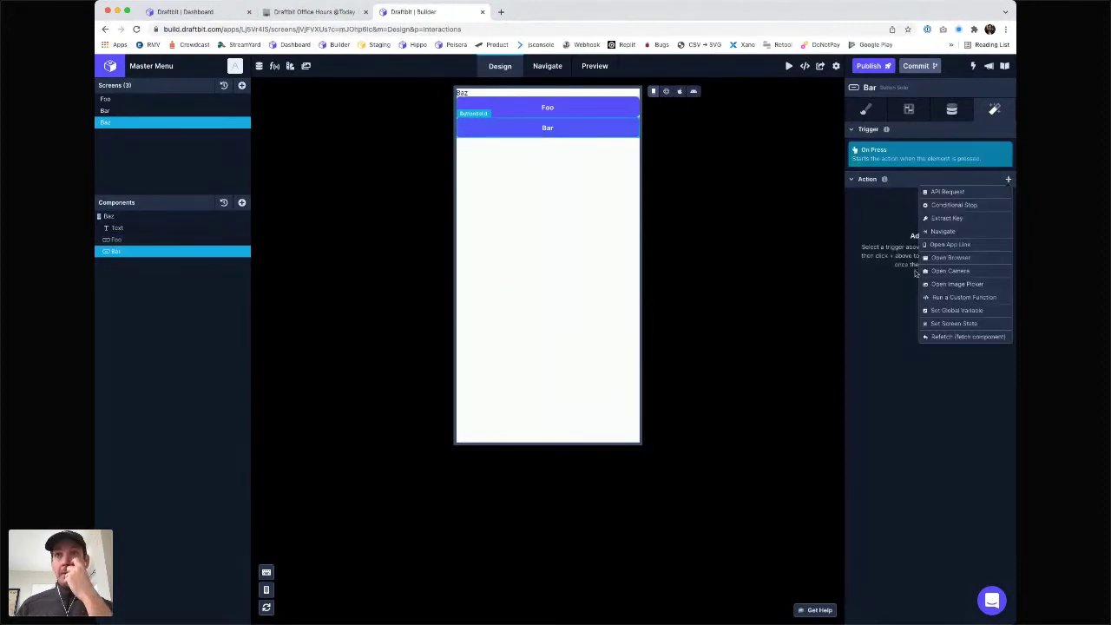
left_click(959, 232)
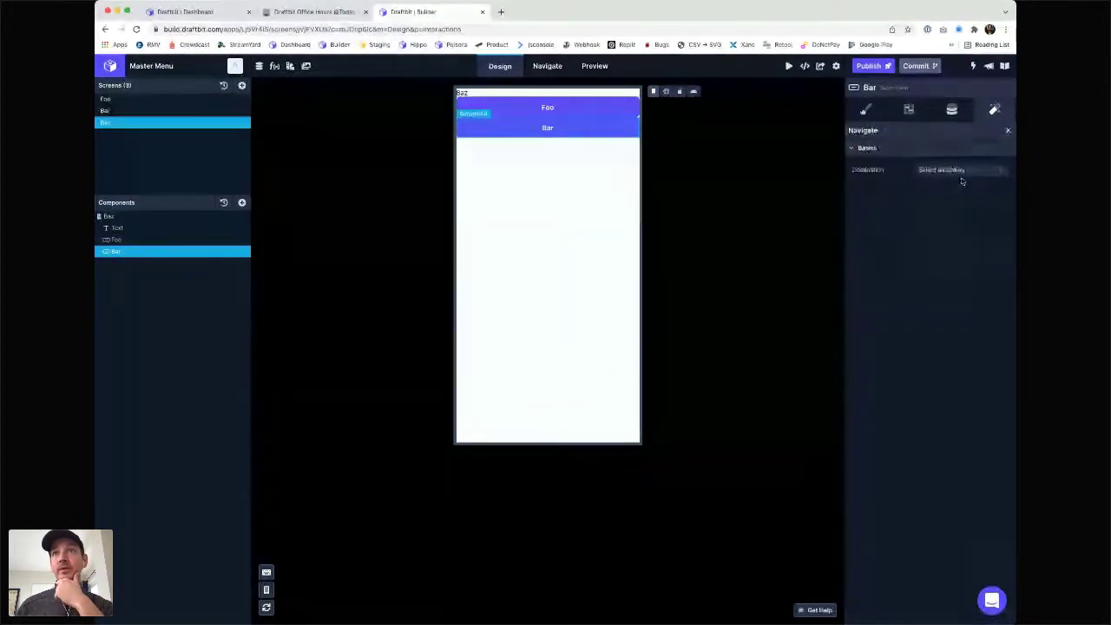
left_click(962, 171)
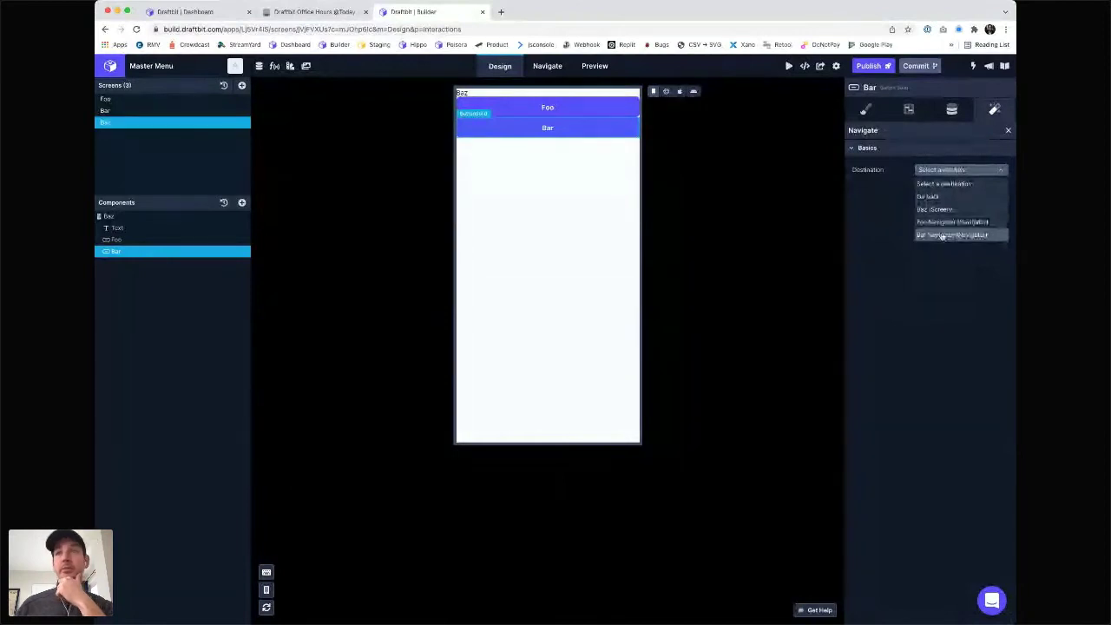
left_click(943, 235)
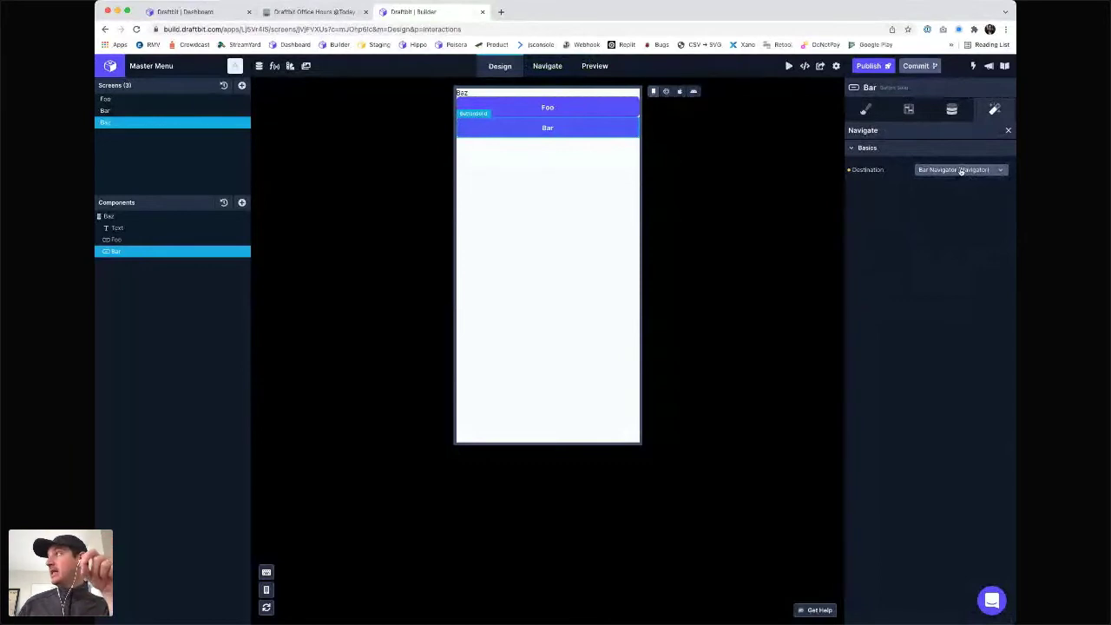
left_click(547, 66)
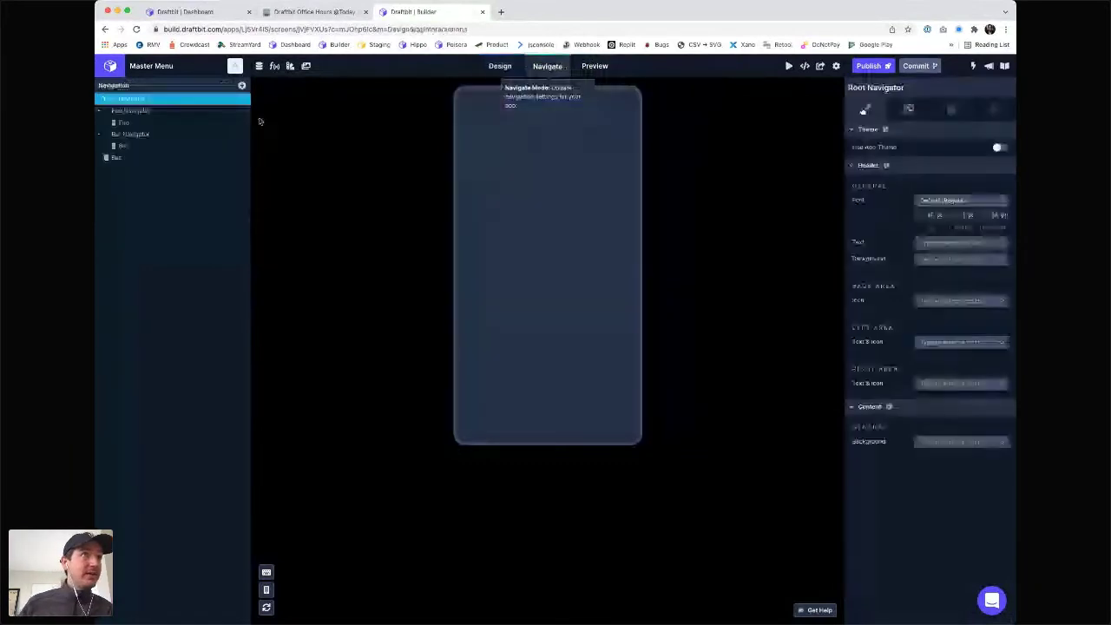
- Review the Foo Navigator and Root Navigator settings, then return to designing the Baz screen
left_click(247, 111)
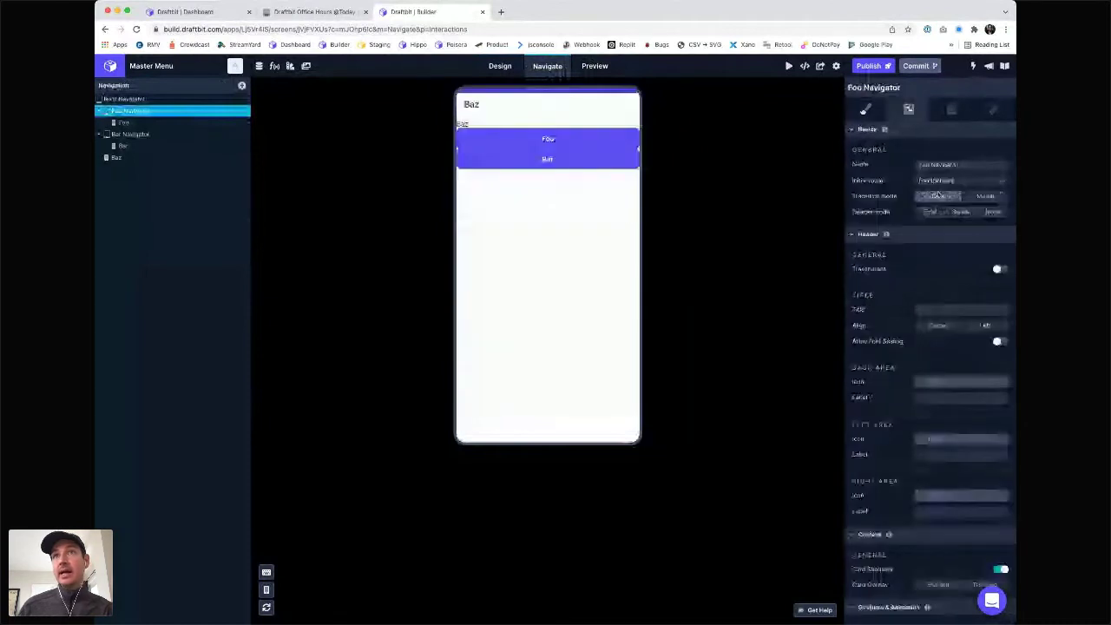
left_click(160, 101)
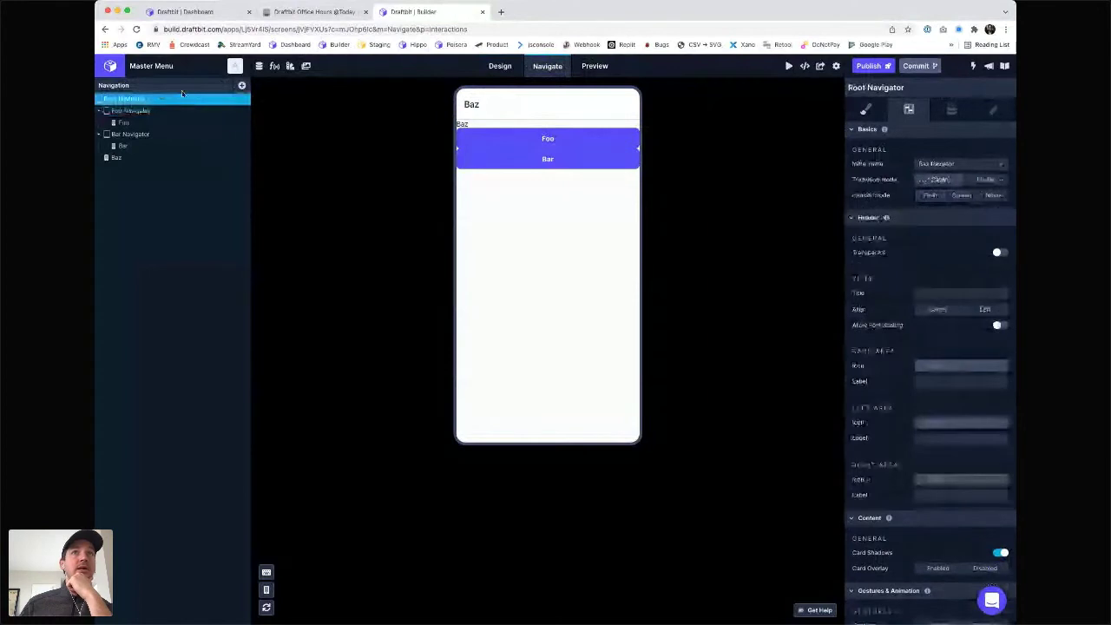
left_click(520, 67)
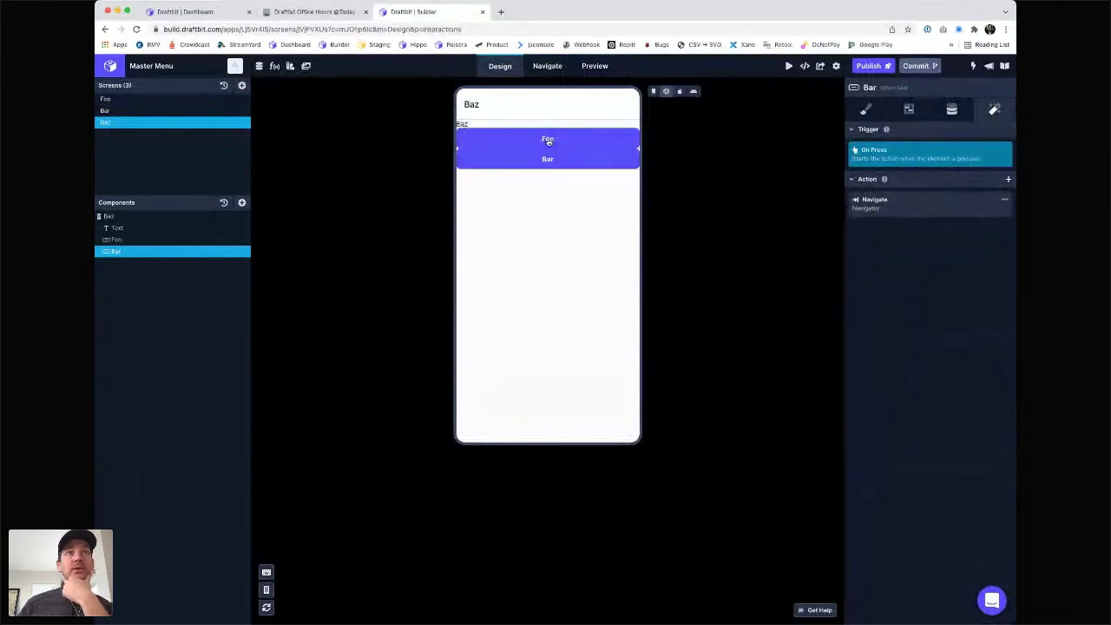
- In the canvas preview, test the Foo and Bar buttons, then go back to Baz
left_click(548, 140)
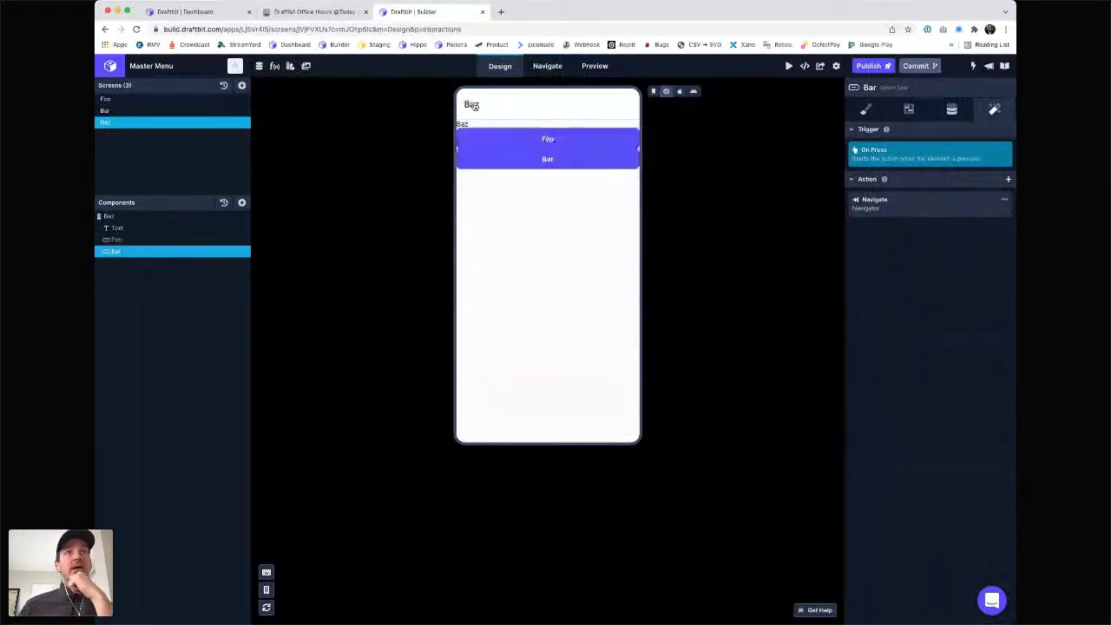
left_click(548, 162)
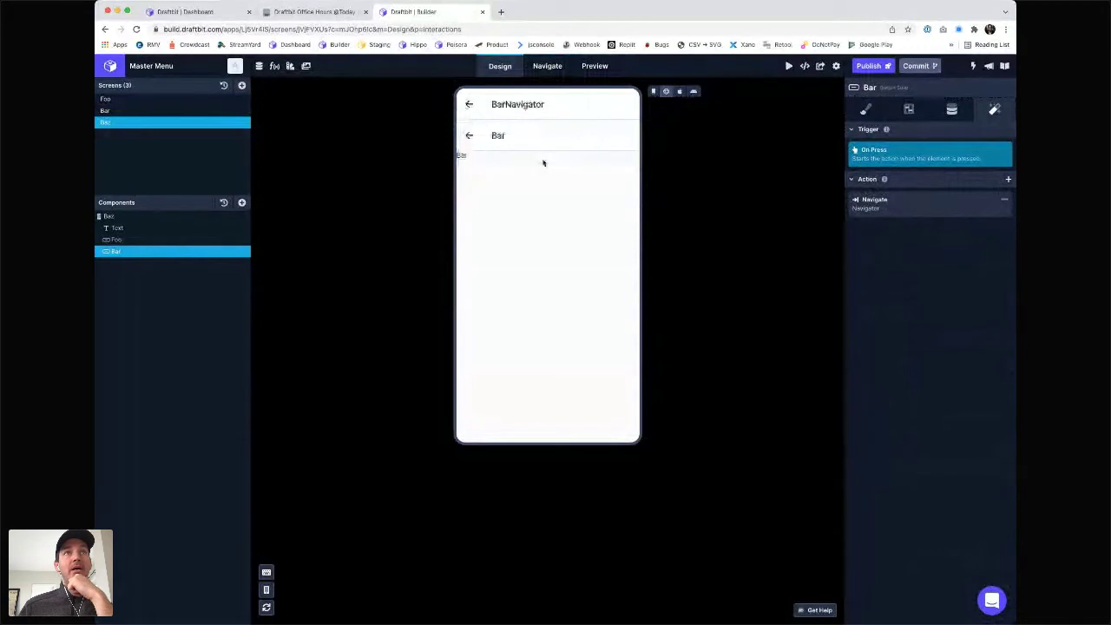
left_click(469, 105)
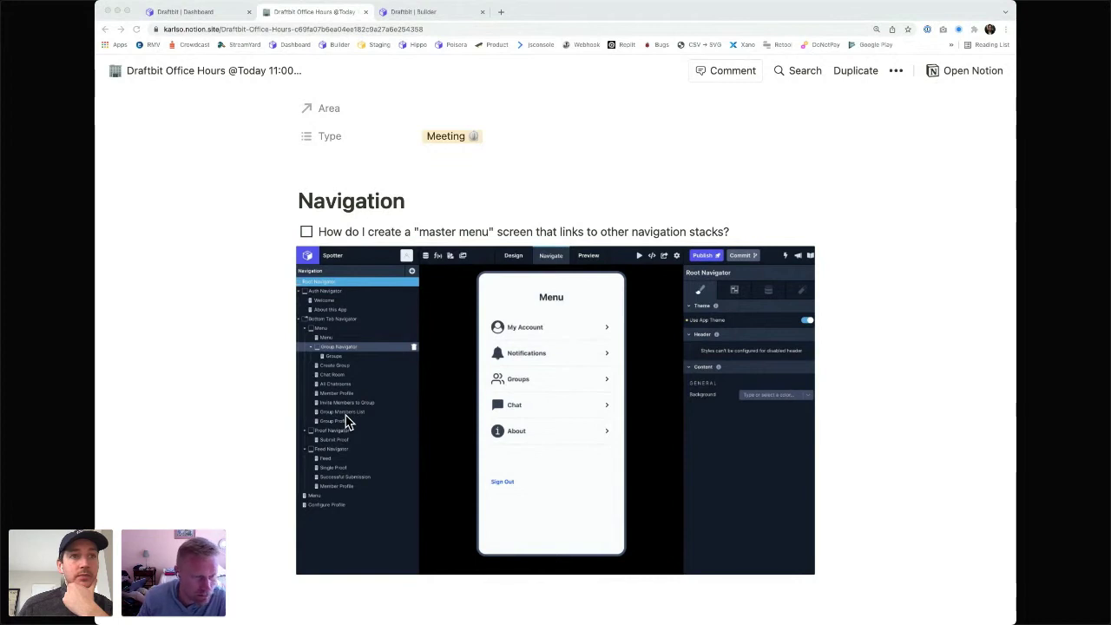
- Scroll the Notion notes past Meeting Notes to the Bottom Nav for Reference screenshot and back up
scroll(345, 422, "down", 2)
scroll(346, 422, "down", 5)
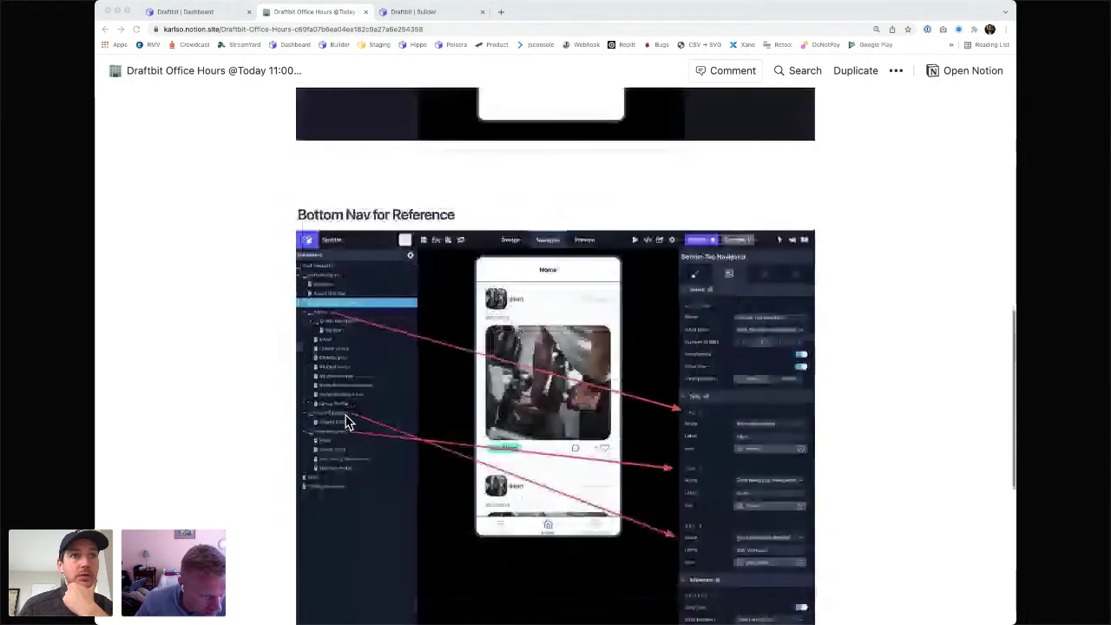
scroll(346, 422, "down", 6)
scroll(345, 421, "up", 4)
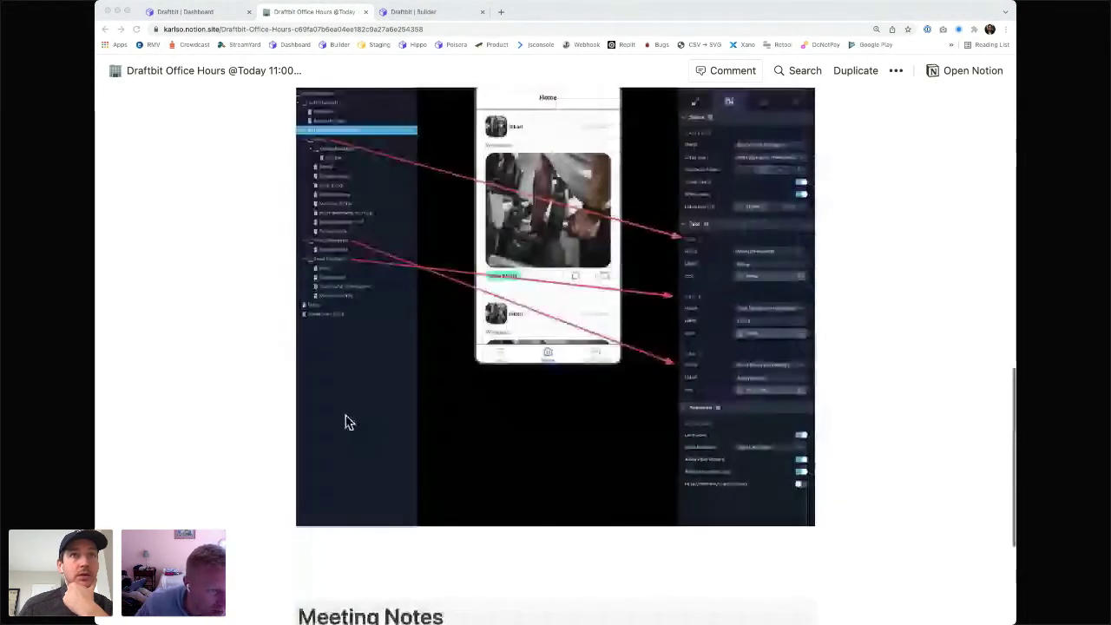
scroll(346, 421, "up", 1)
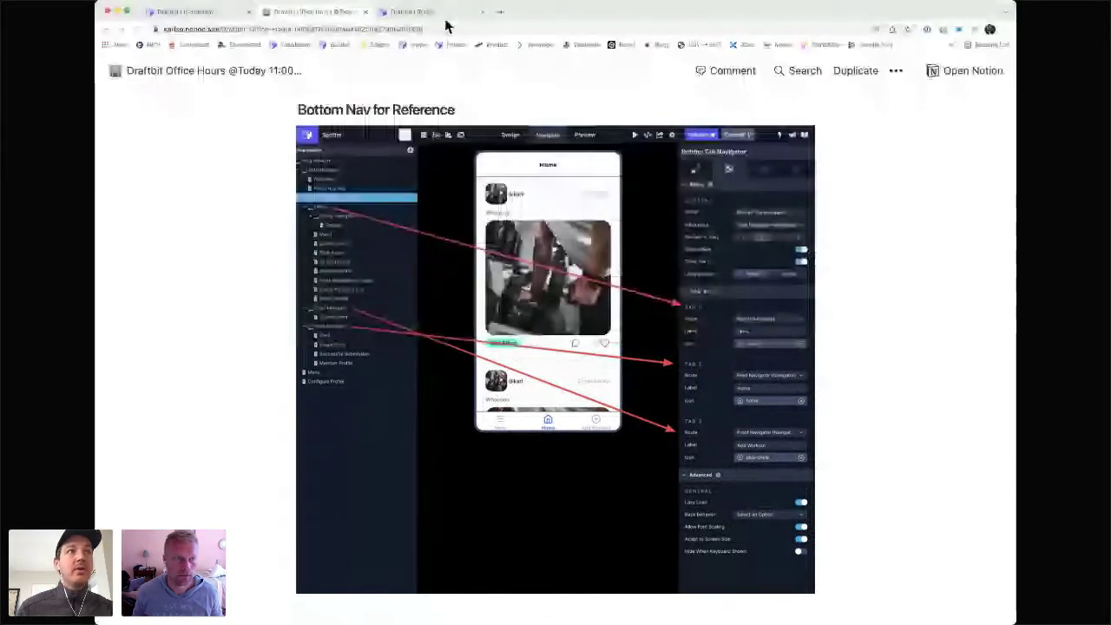
- Back in Draftbit, look over the Spotter app's navigator tree
left_click(444, 14)
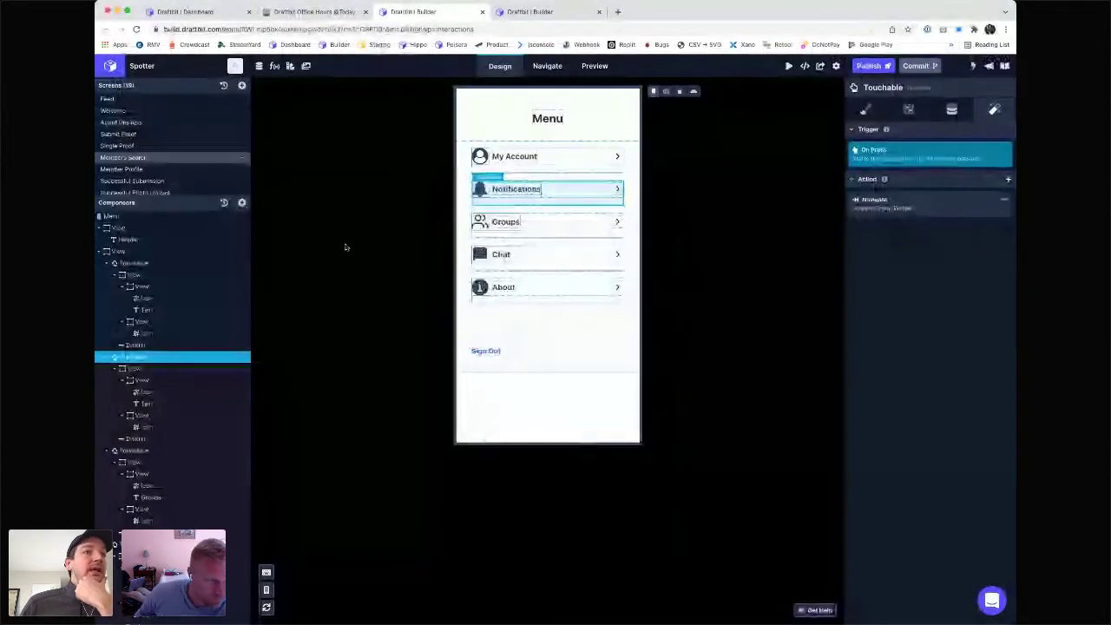
scroll(138, 165, "down", 5)
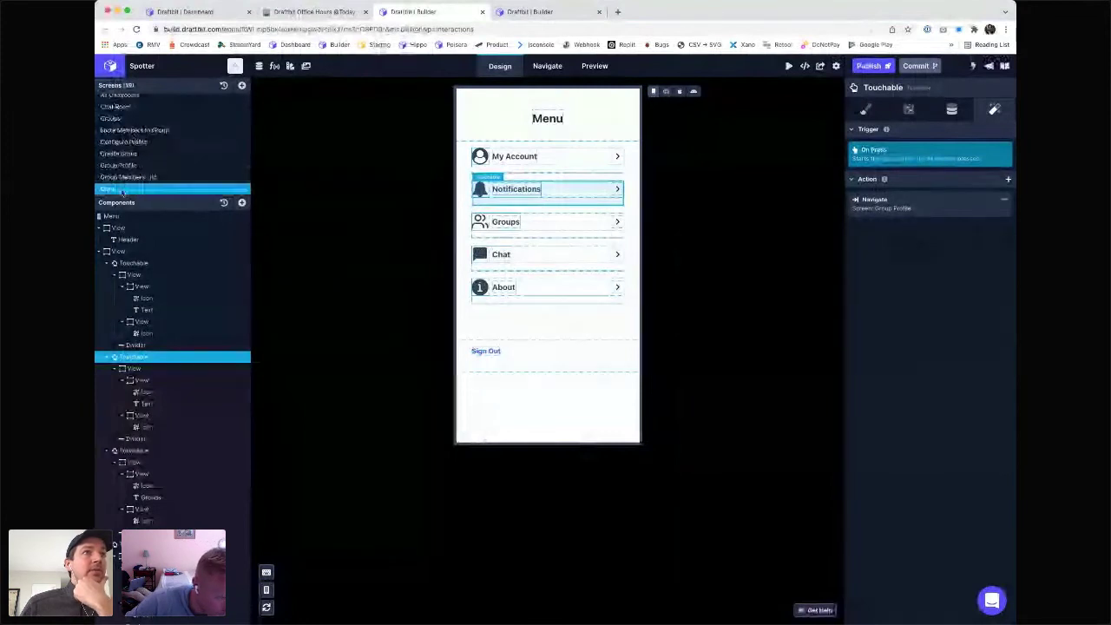
left_click(538, 67)
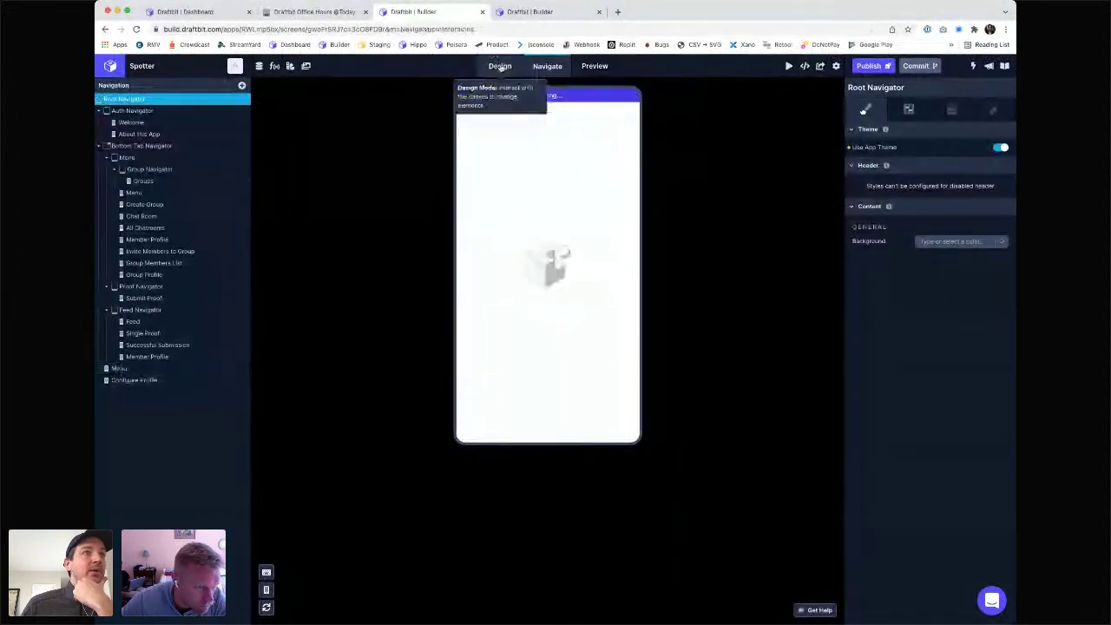
- Confirm the Notifications row's navigate action targets Group Profile, then recheck the navigator tree
left_click(497, 63)
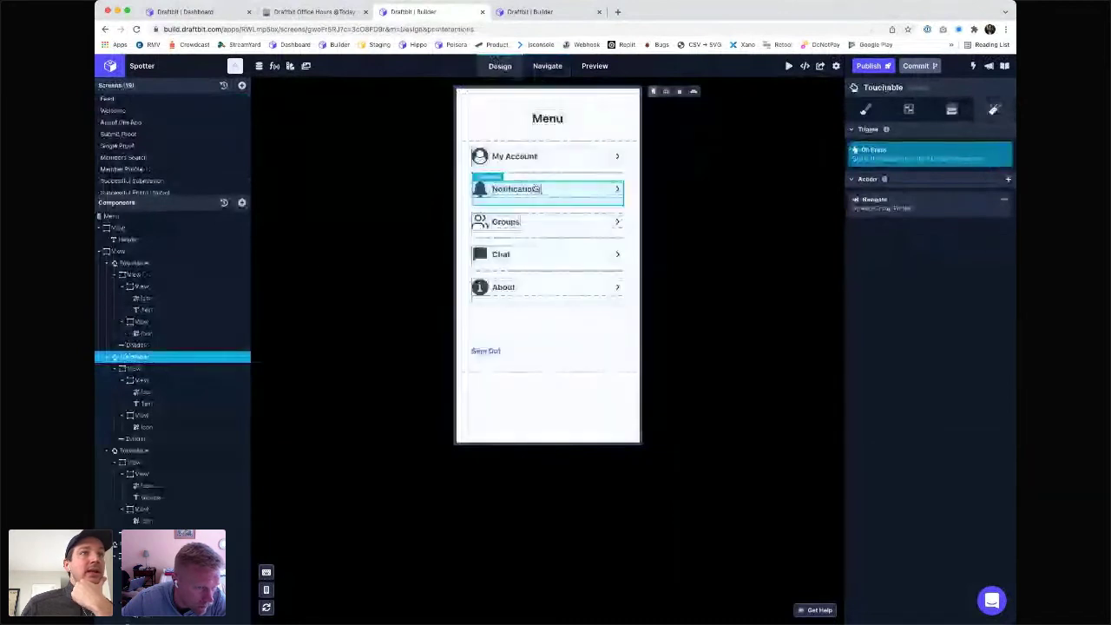
left_click(877, 205)
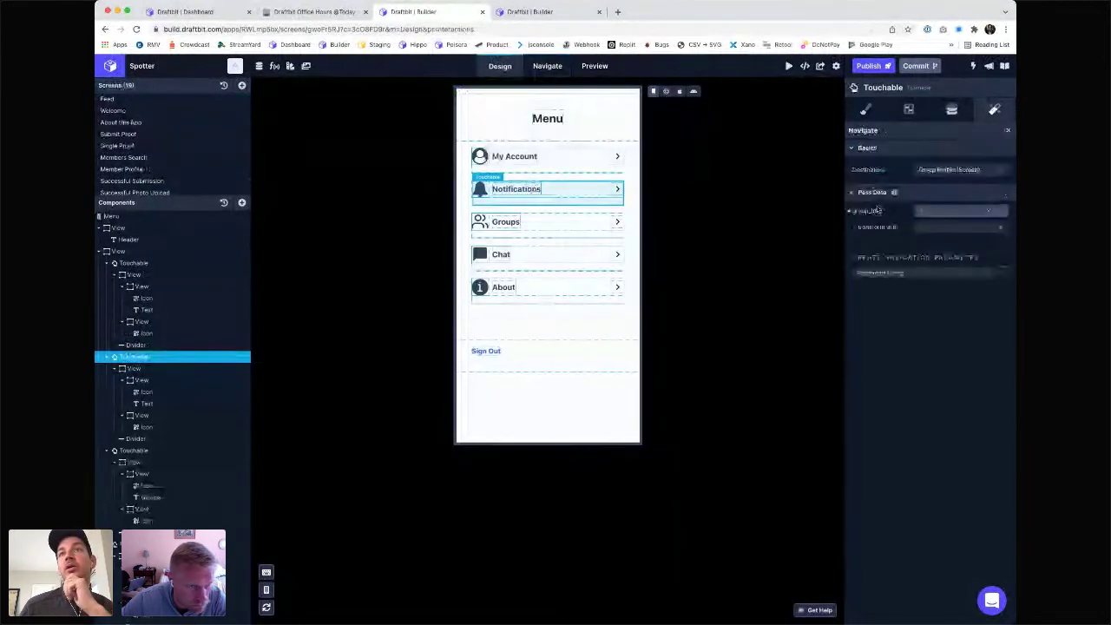
left_click(944, 171)
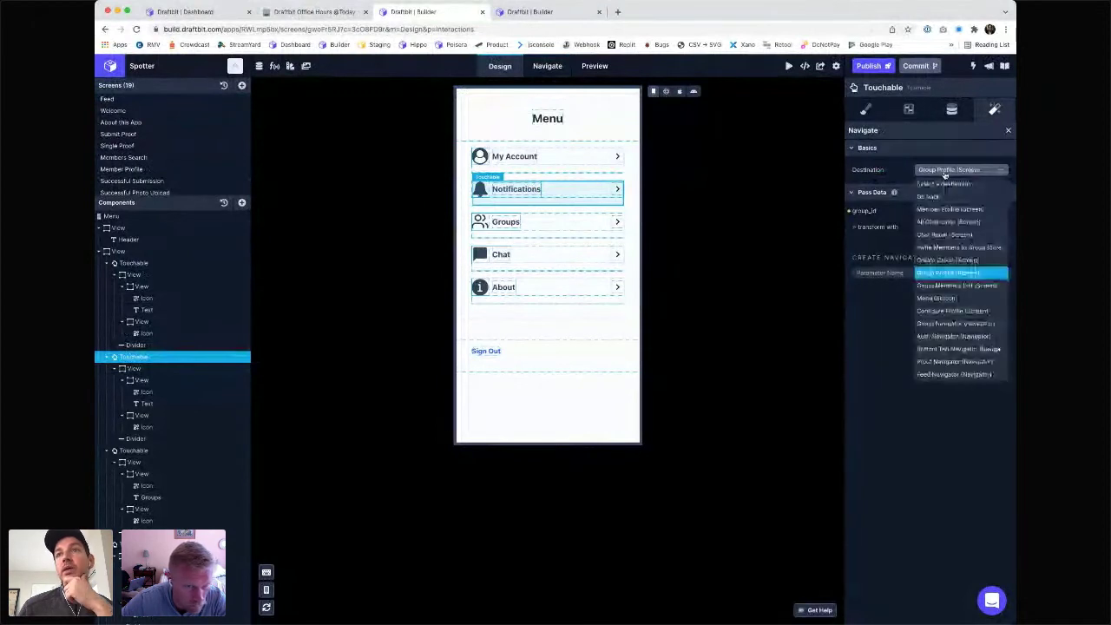
left_click(945, 173)
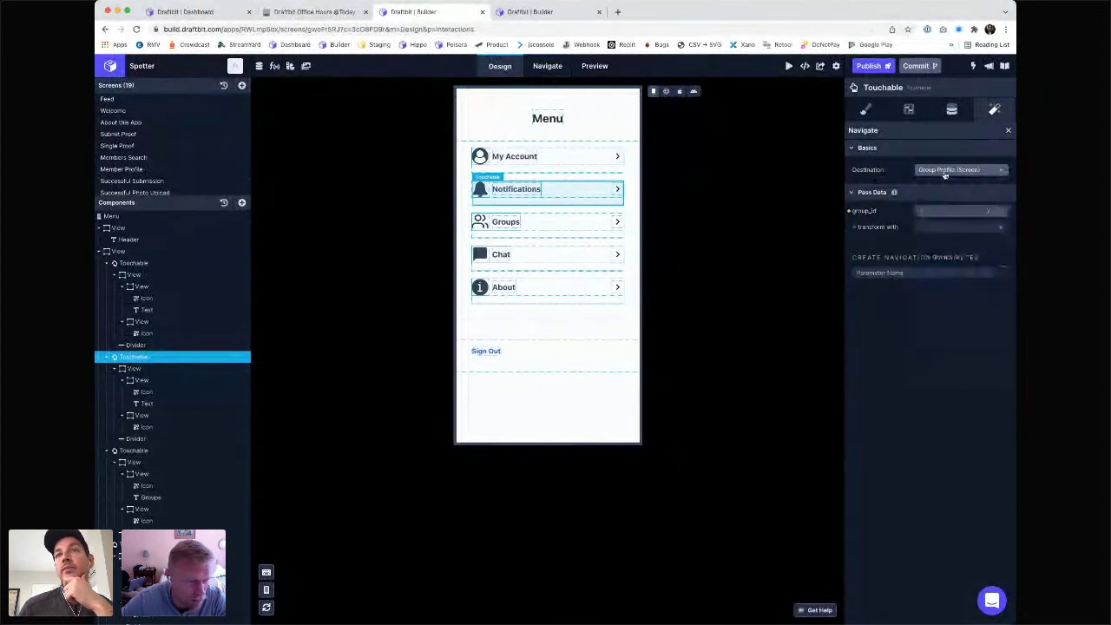
left_click(545, 68)
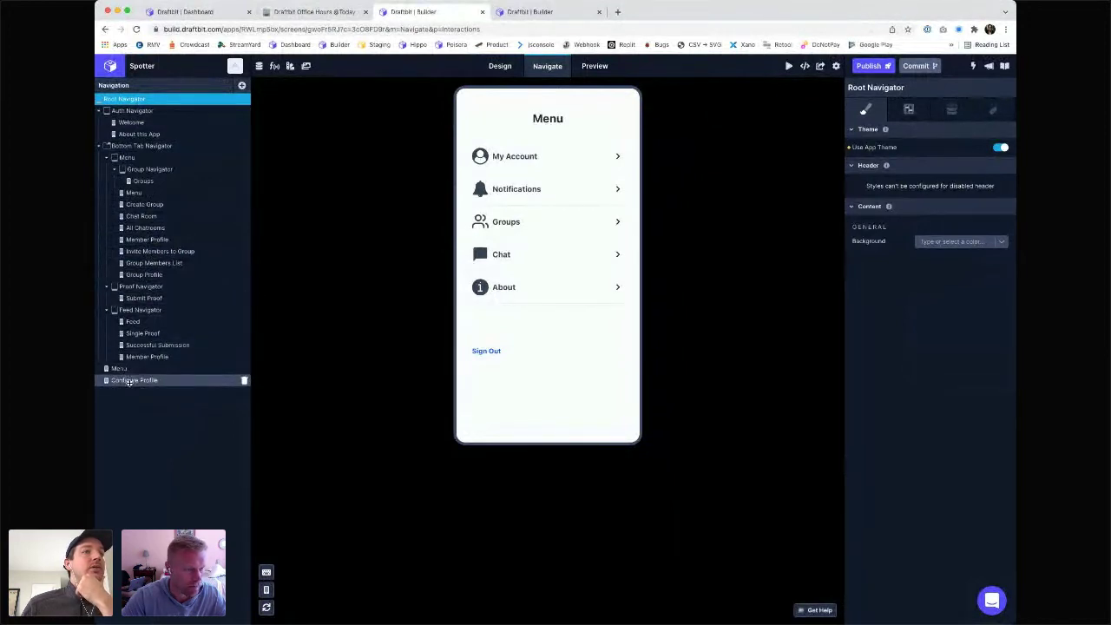
left_click(499, 71)
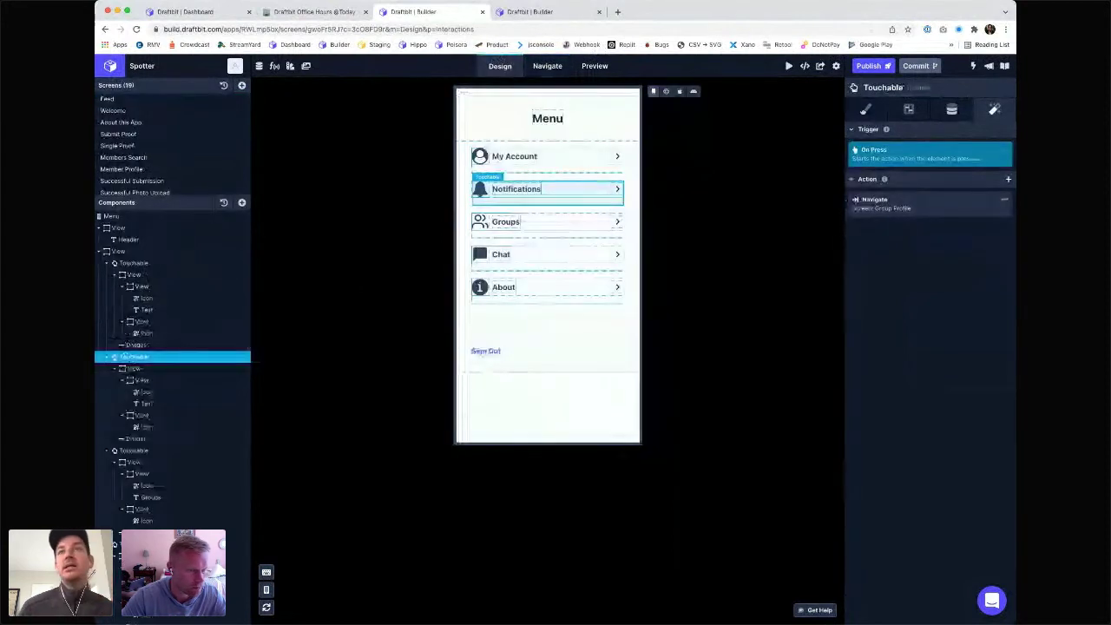
- Open the Notifications navigate action and tap Notifications repeatedly in the live Web Preview
left_click(930, 208)
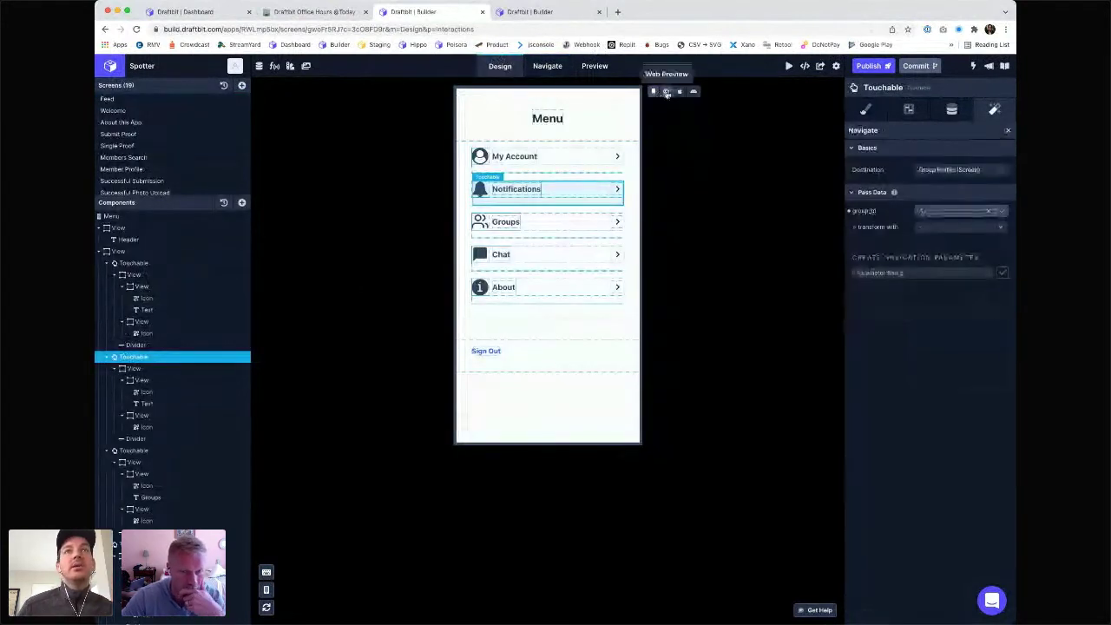
left_click(667, 92)
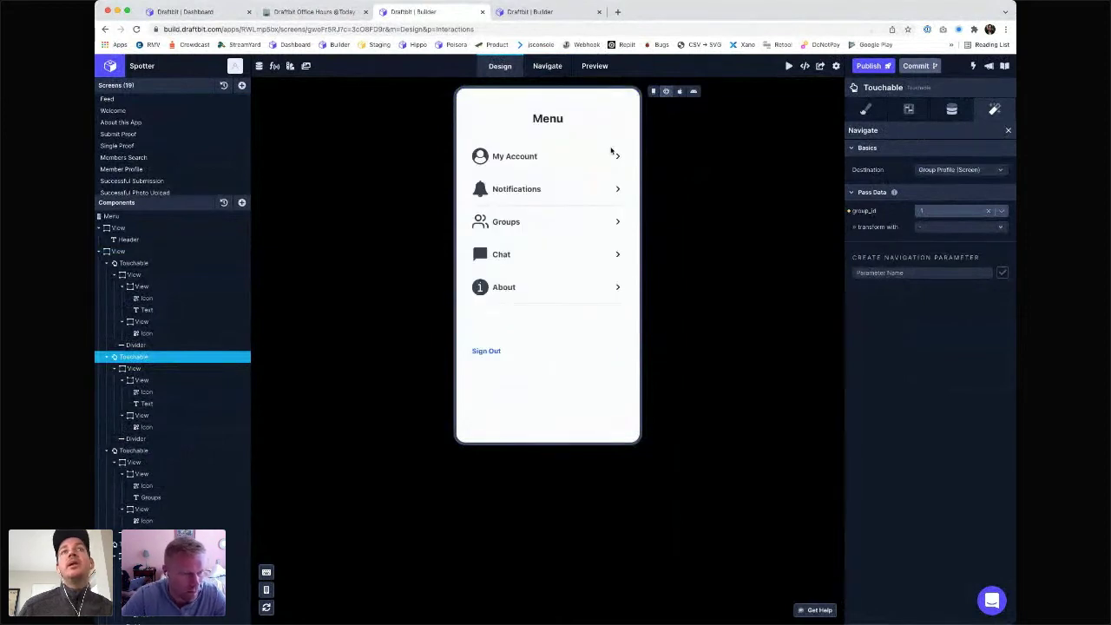
left_click(520, 192)
left_click(519, 192)
left_click(520, 192)
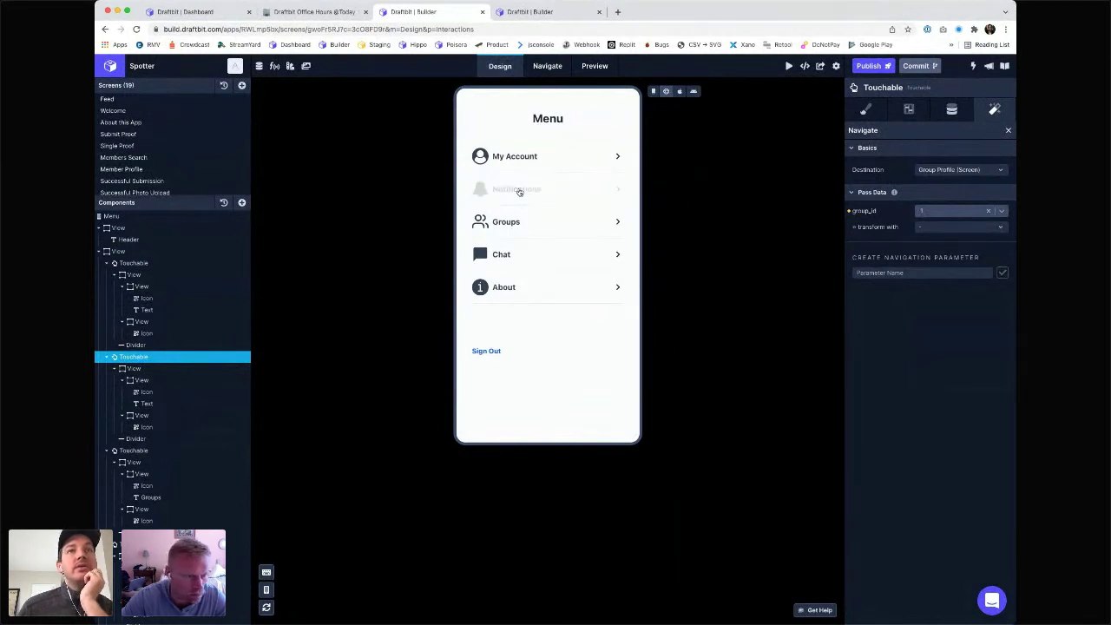
left_click(519, 192)
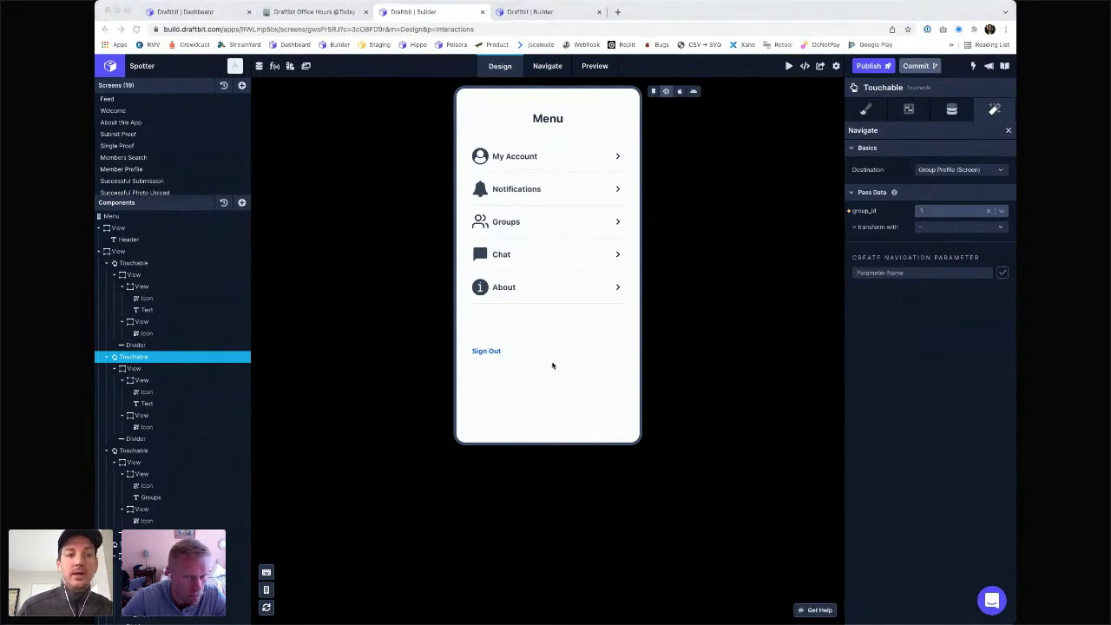
key("super+shift+m")
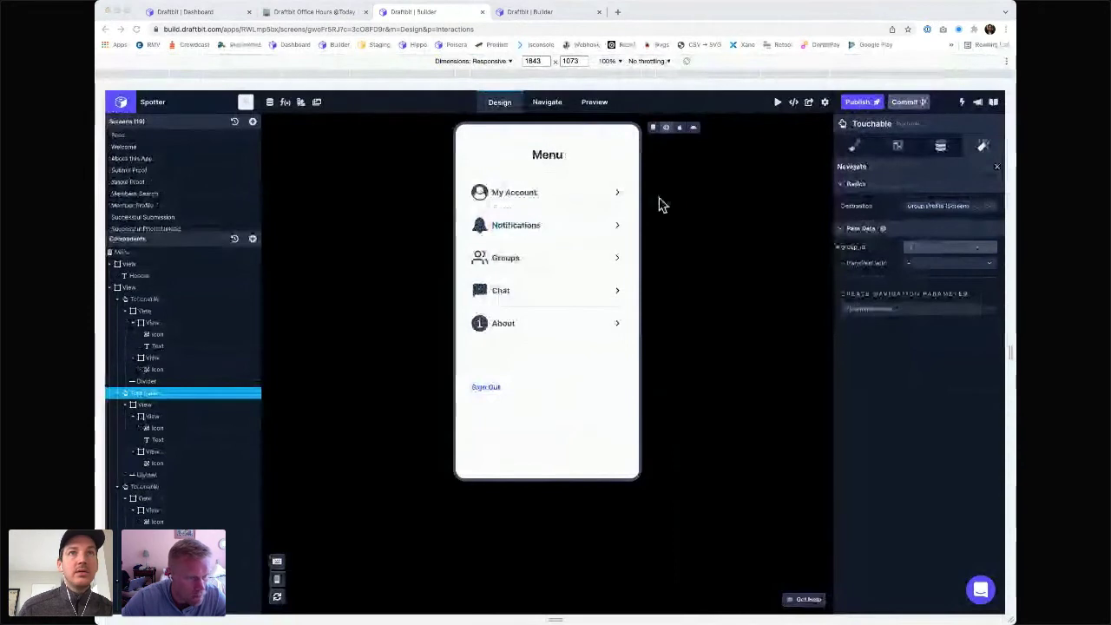
left_click(516, 226)
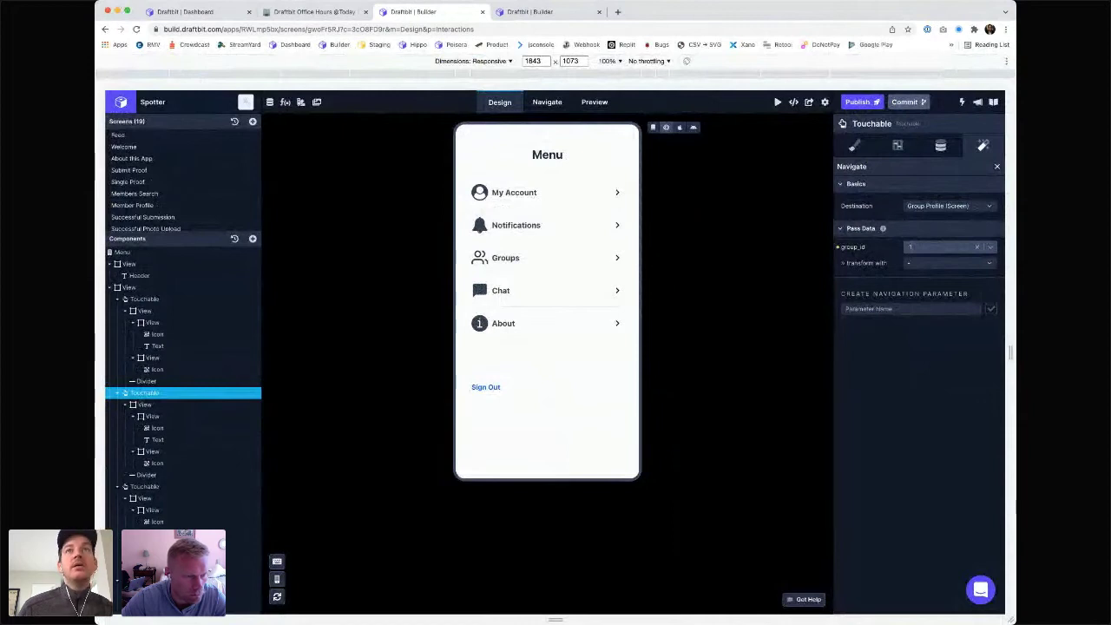
key("super+alt+i")
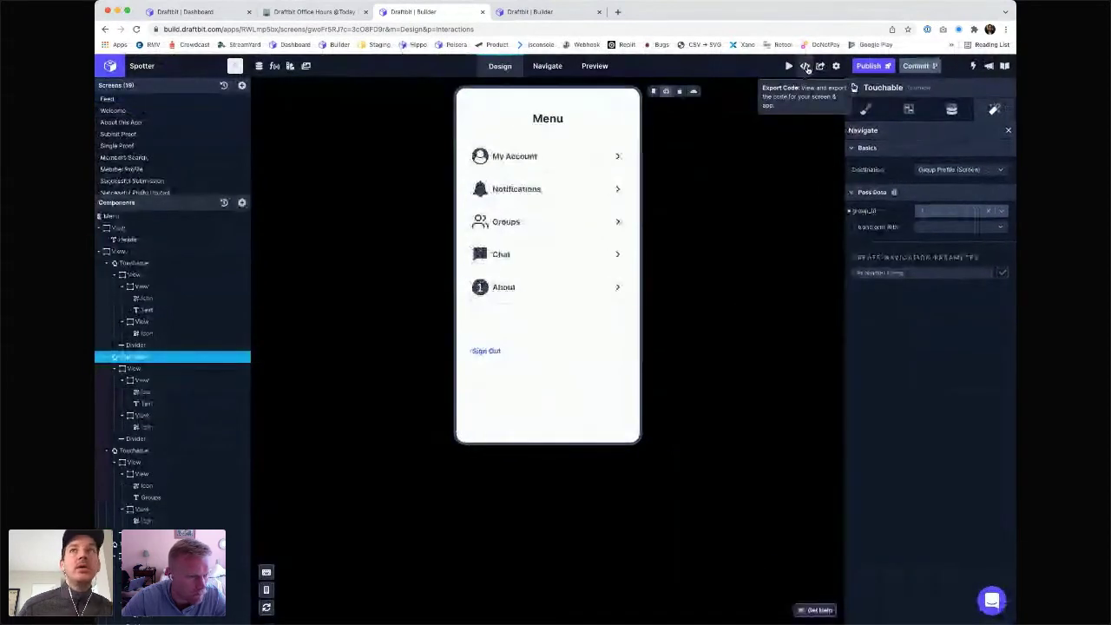
left_click(807, 68)
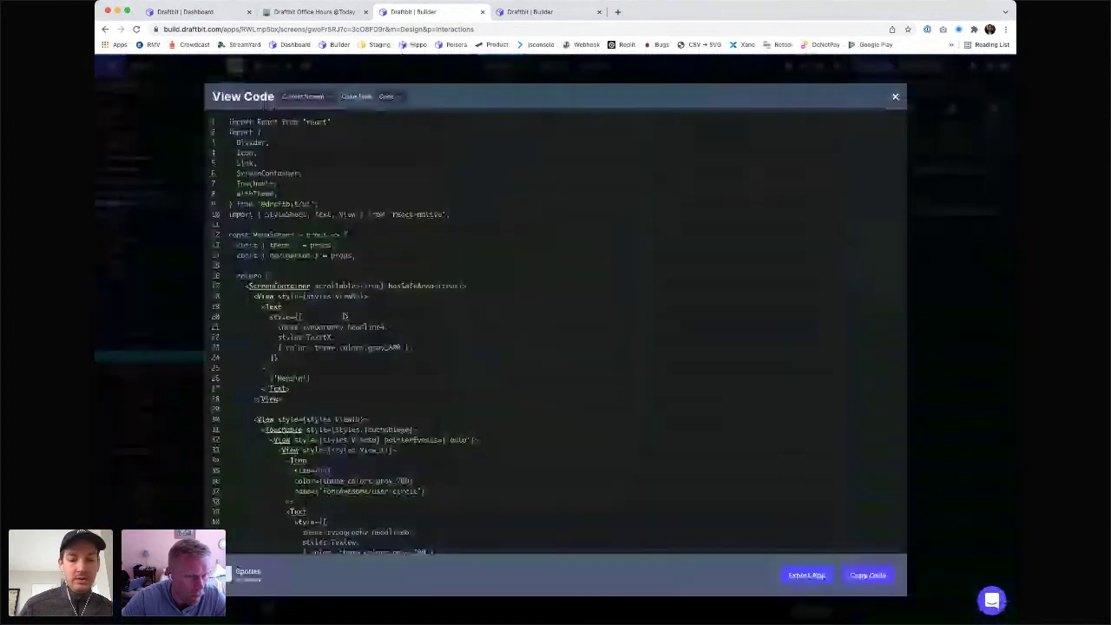
scroll(345, 316, "down", 15)
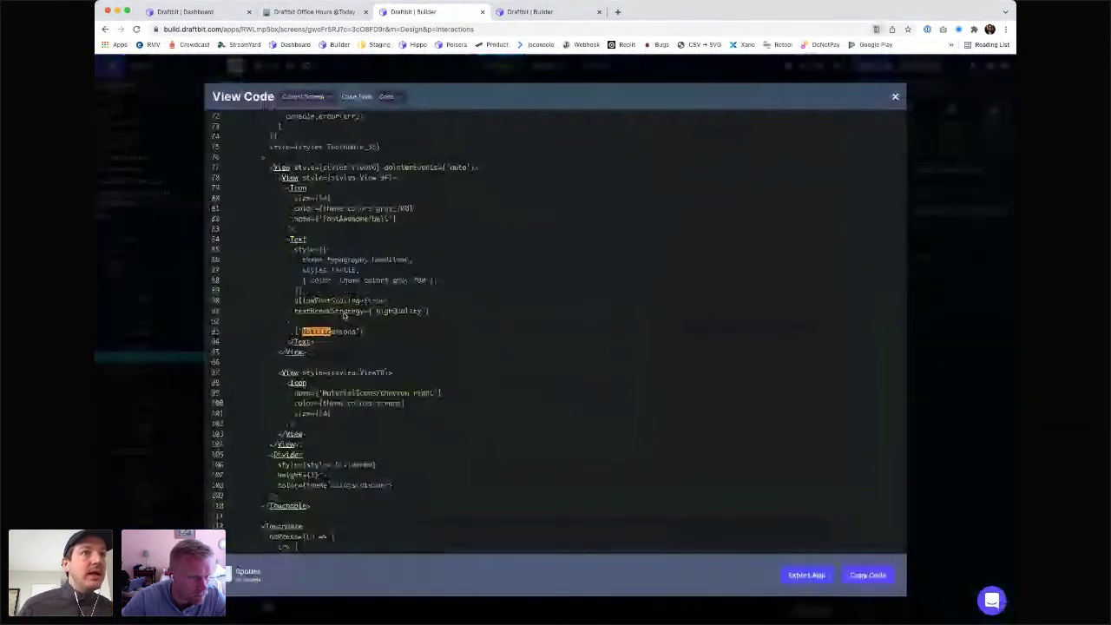
scroll(345, 316, "up", 2)
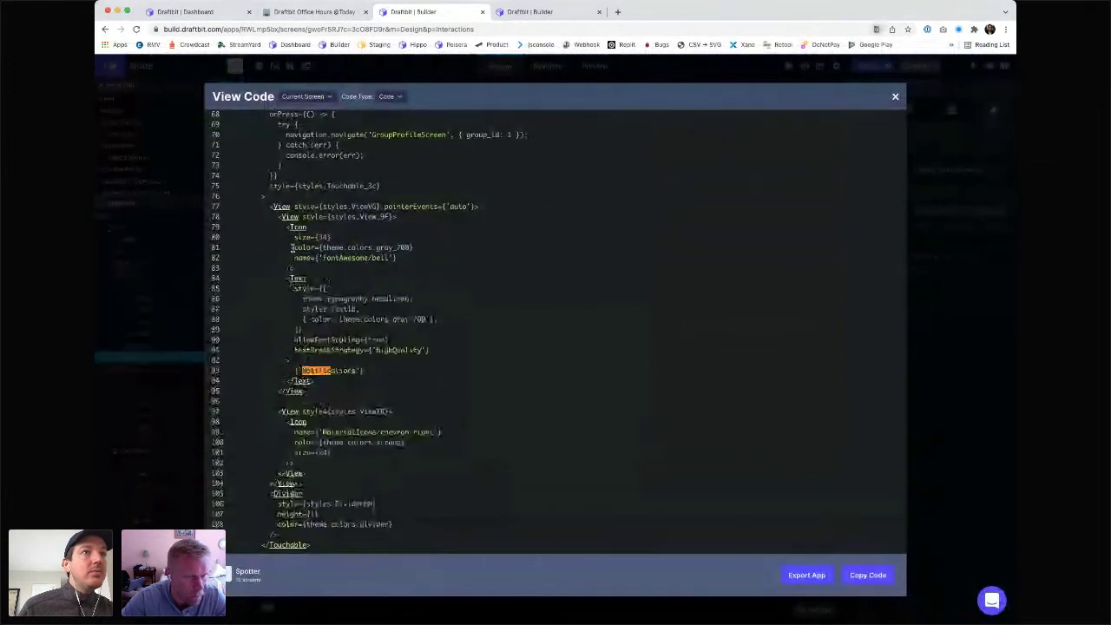
scroll(294, 248, "up", 3)
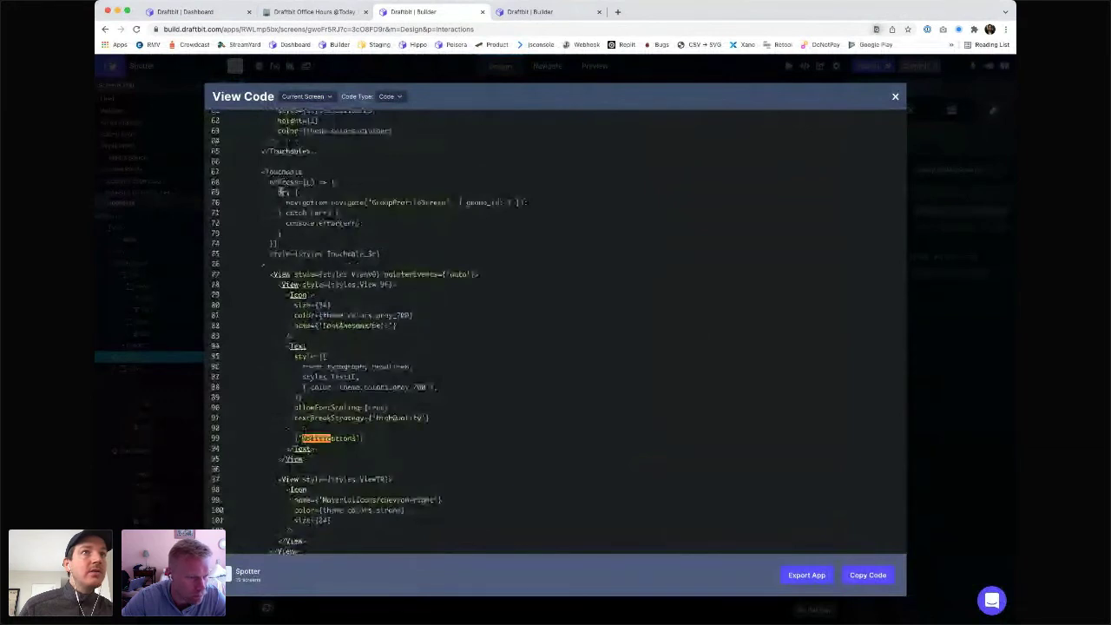
left_click_drag(286, 203, 446, 203)
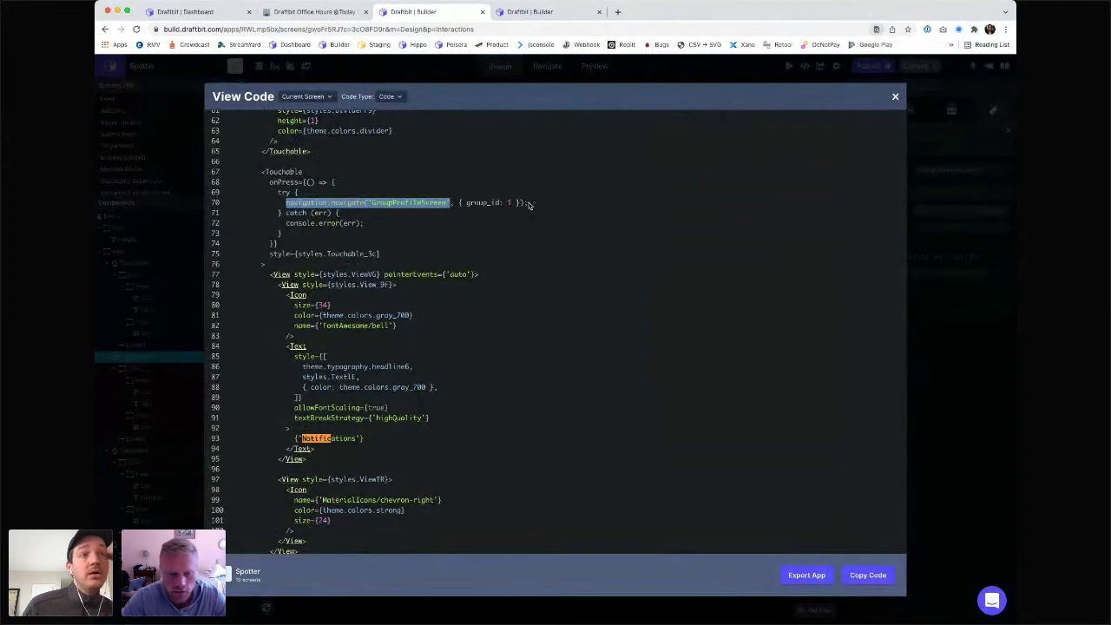
left_click(895, 97)
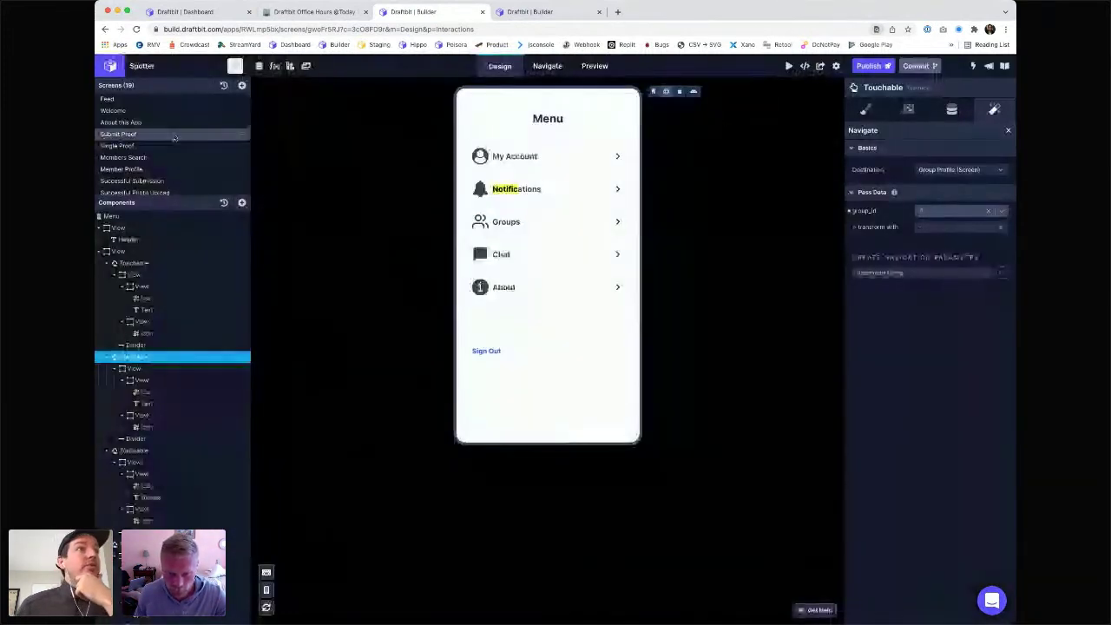
scroll(151, 150, "down", 6)
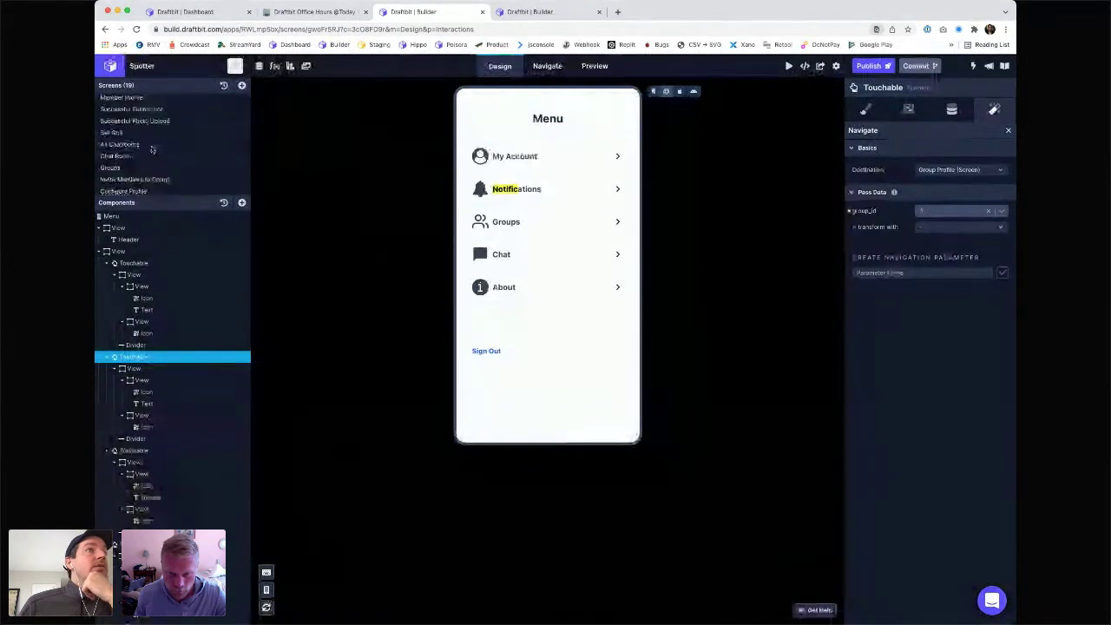
left_click(139, 176)
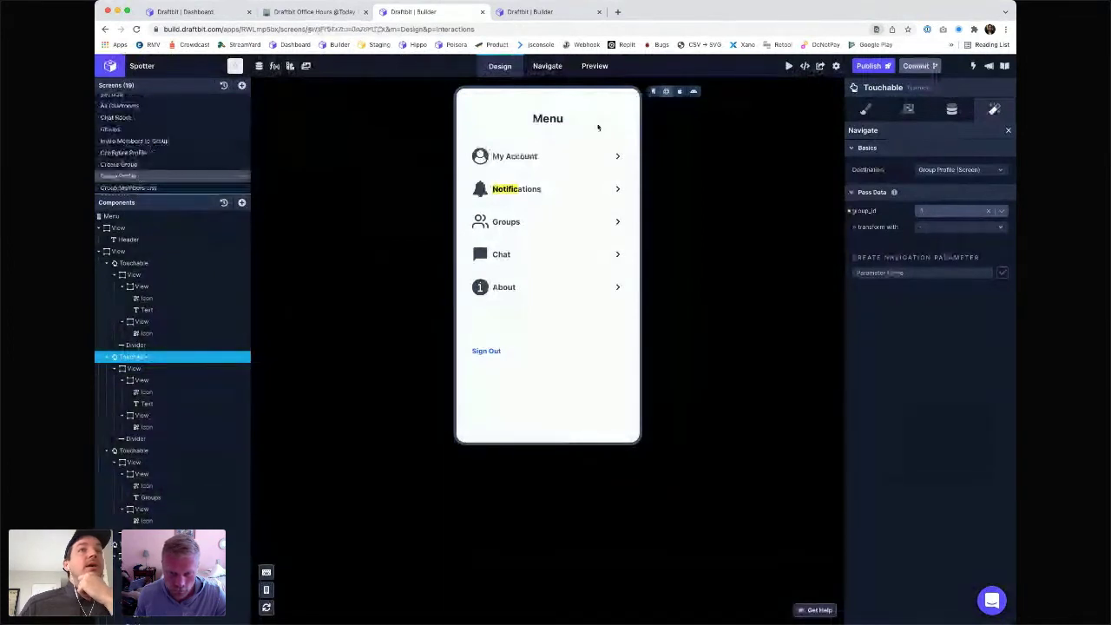
left_click(953, 109)
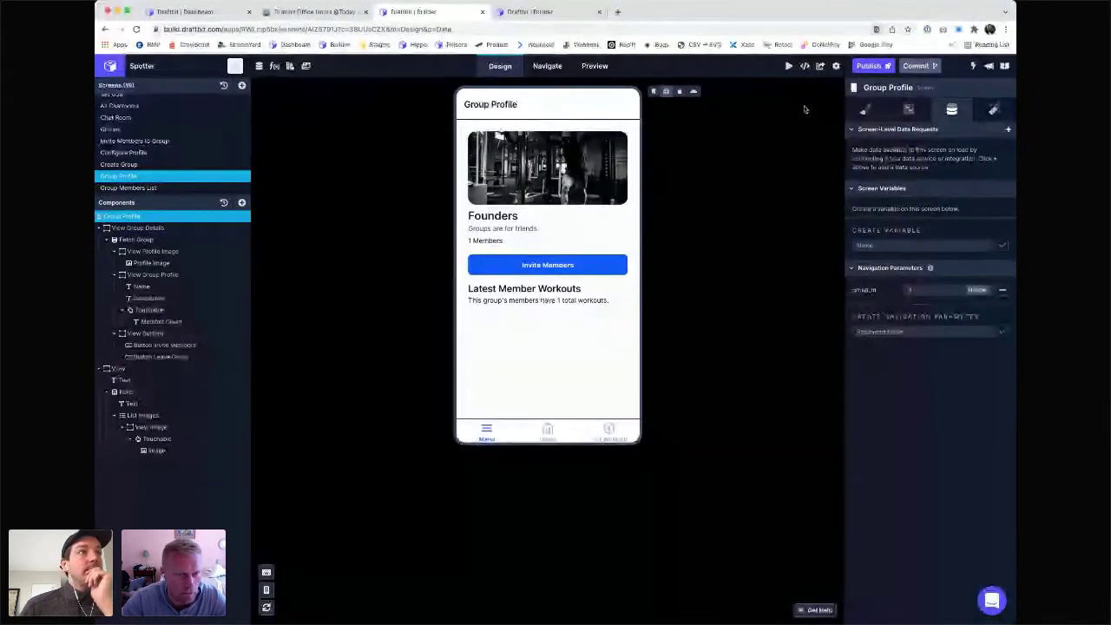
scroll(124, 189, "down", 1)
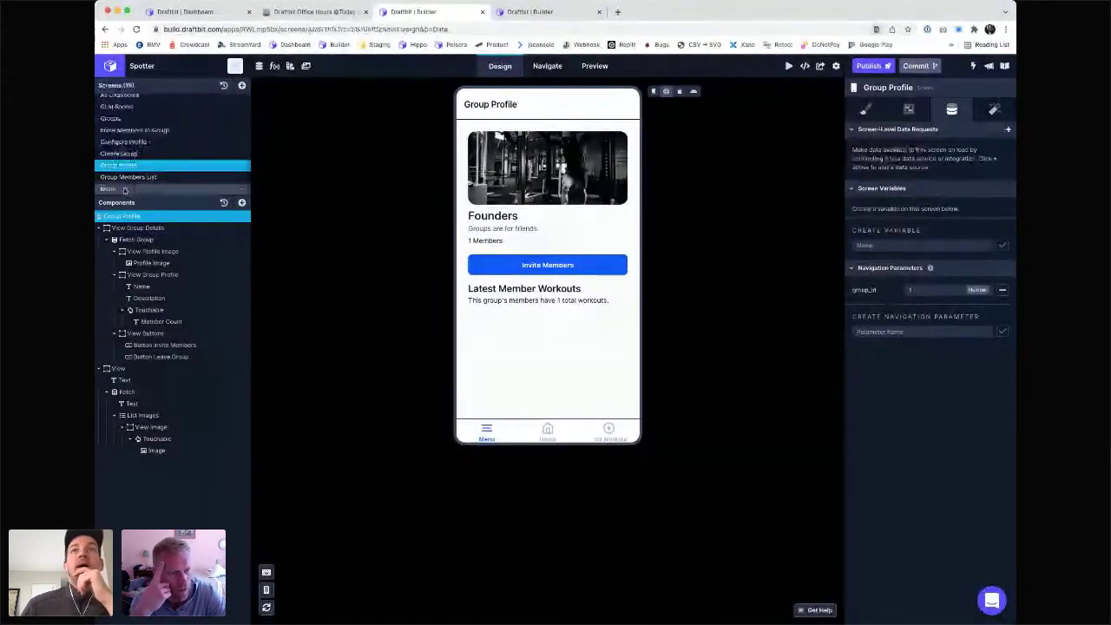
left_click(124, 190)
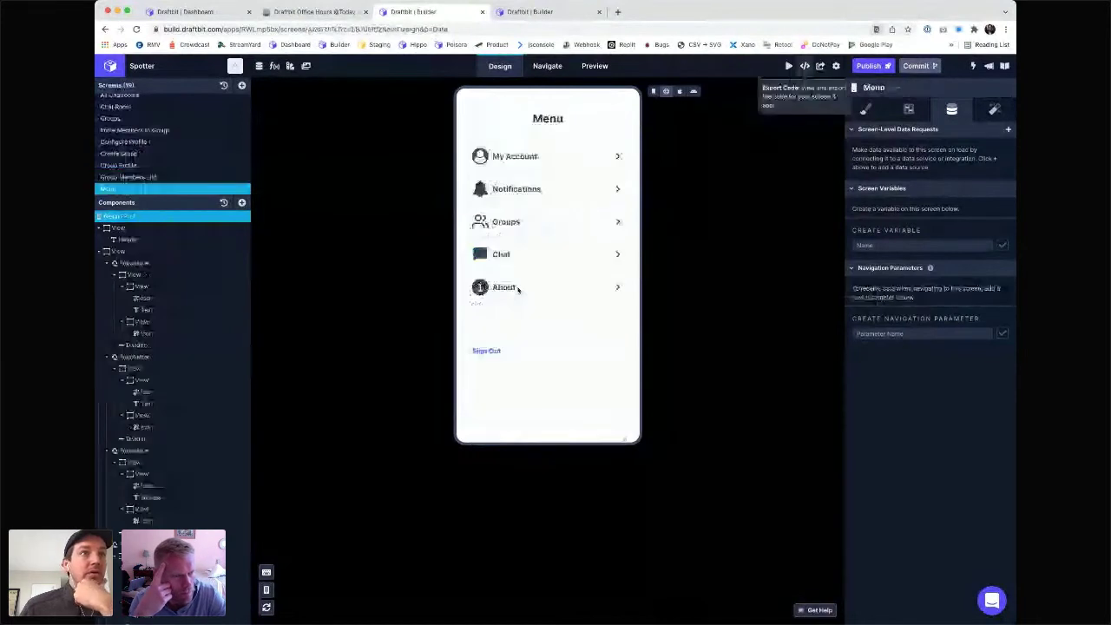
- Inspect the group_id parameter in the Menu screen's generated code, then close the code view
left_click(805, 66)
scroll(432, 327, "down", 15)
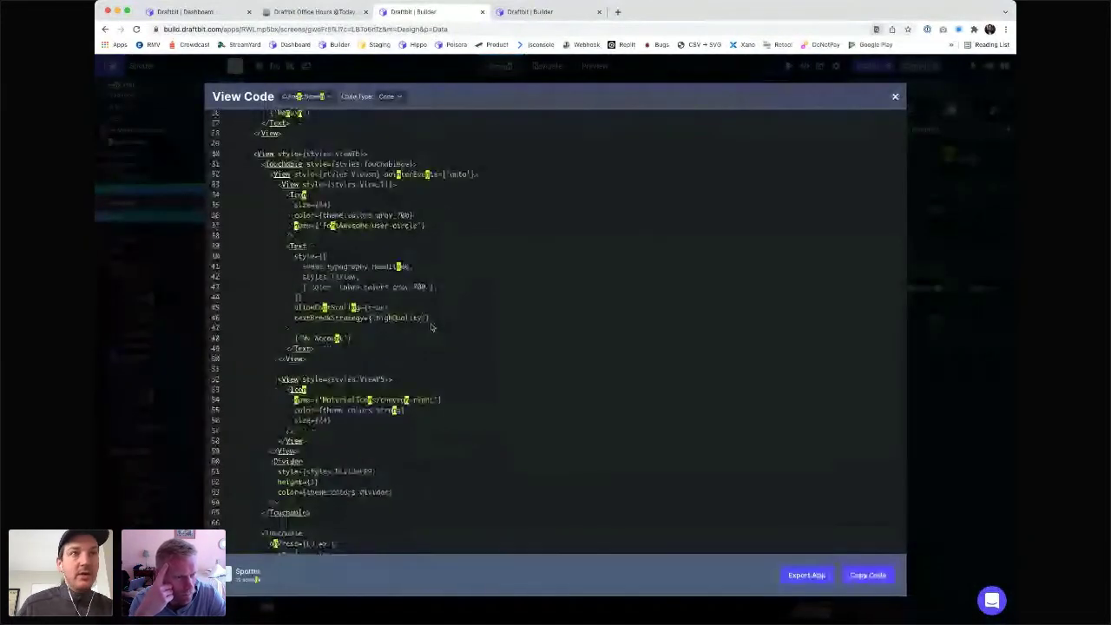
scroll(432, 327, "down", 5)
scroll(463, 226, "up", 4)
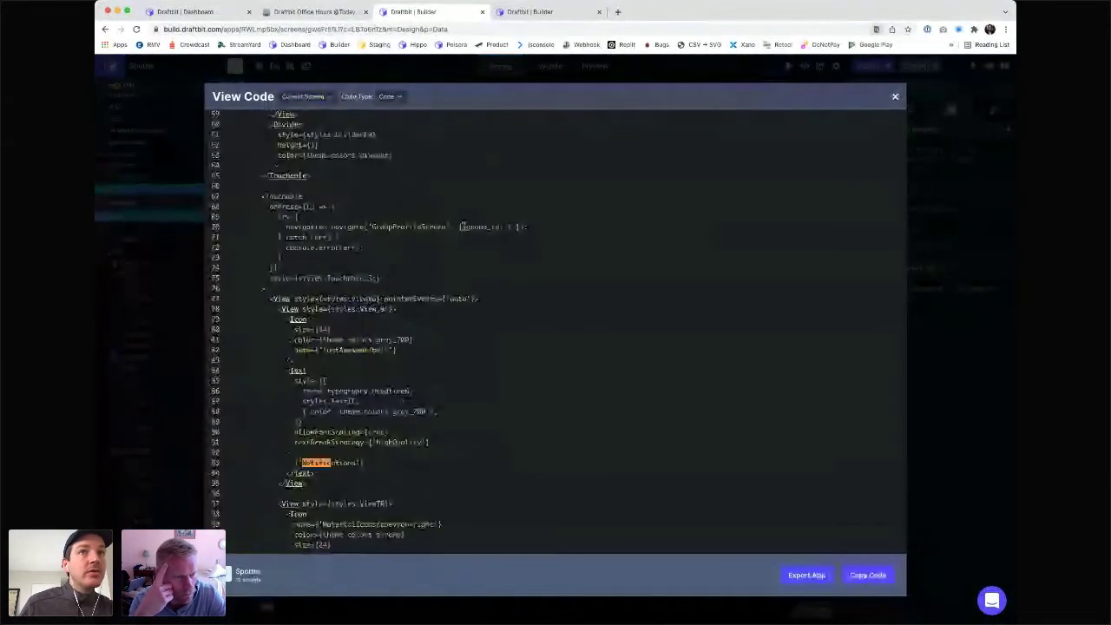
double_click(462, 227)
left_click(462, 226)
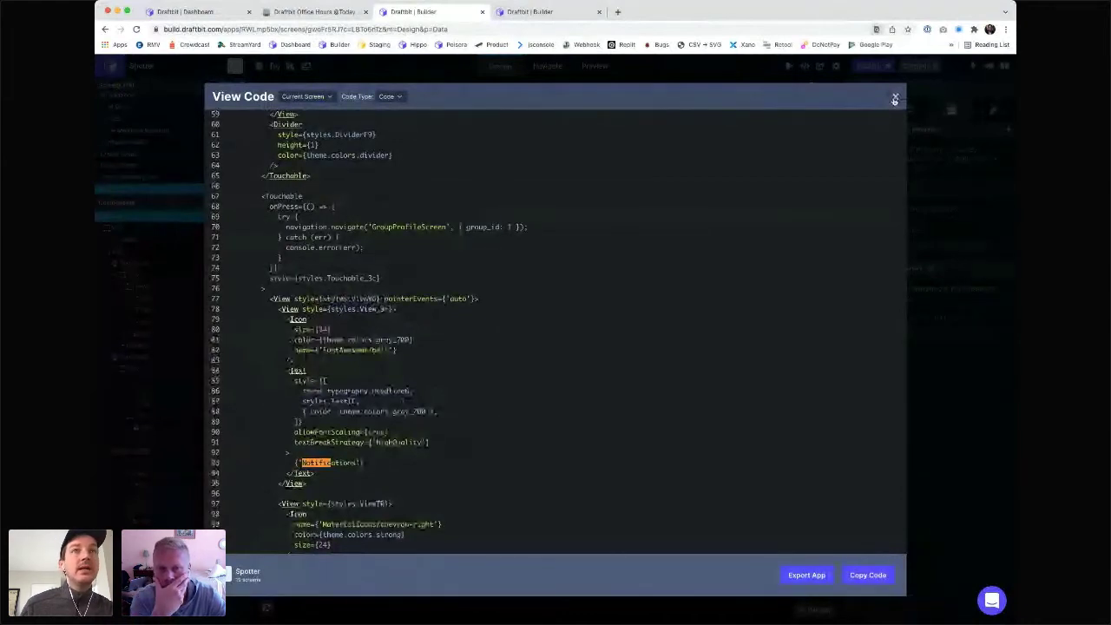
left_click(895, 100)
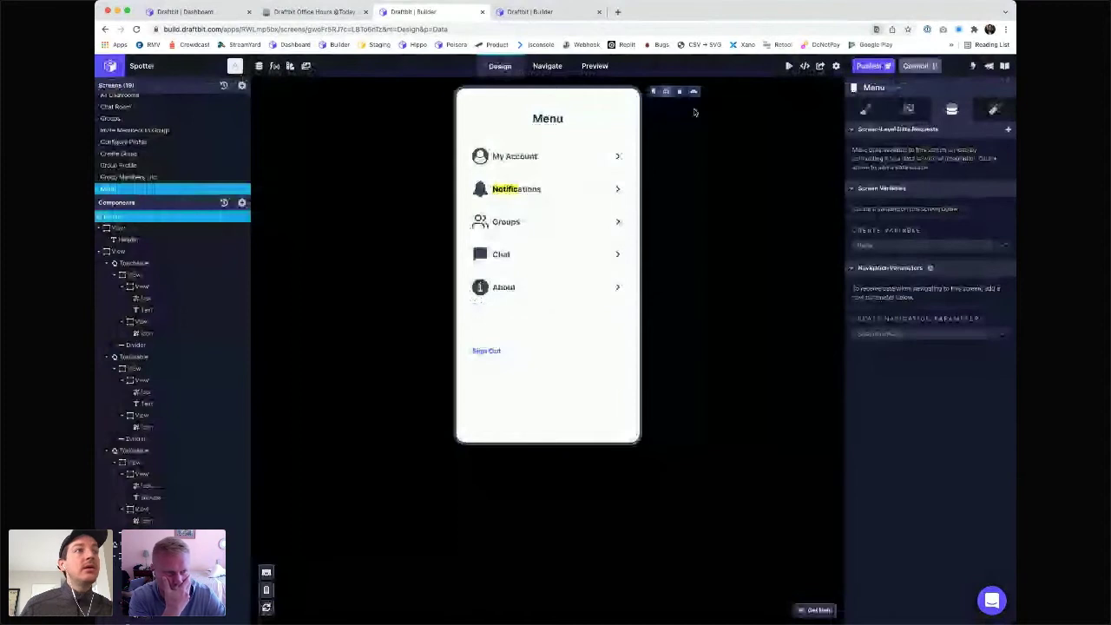
- Confirm the Notifications touchable's Navigate action destination is still Group Profile
left_click(539, 191)
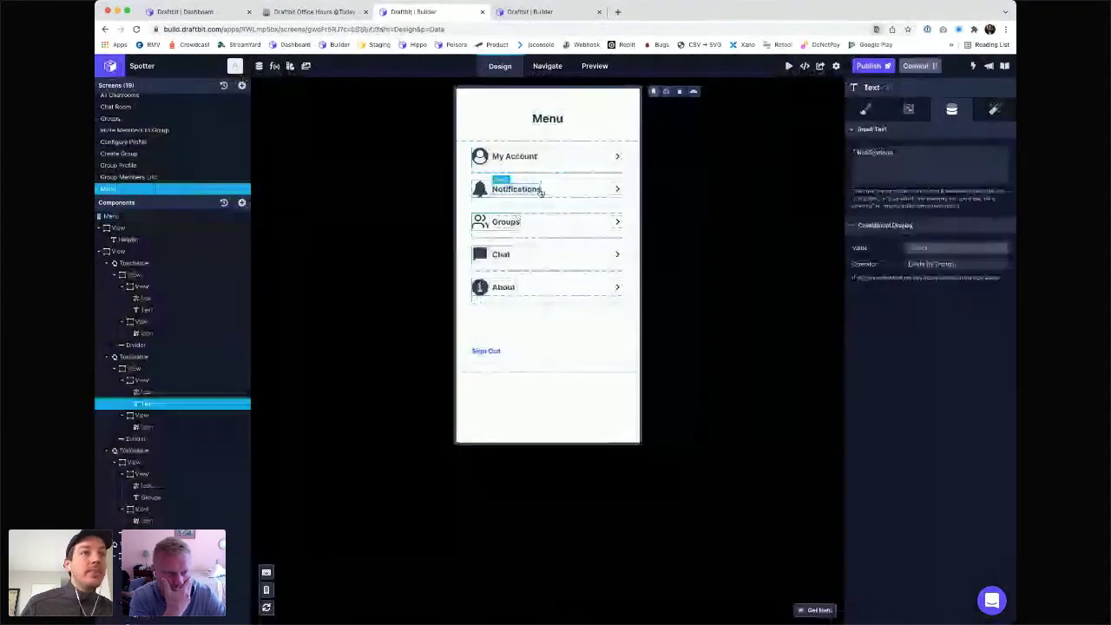
left_click(539, 191)
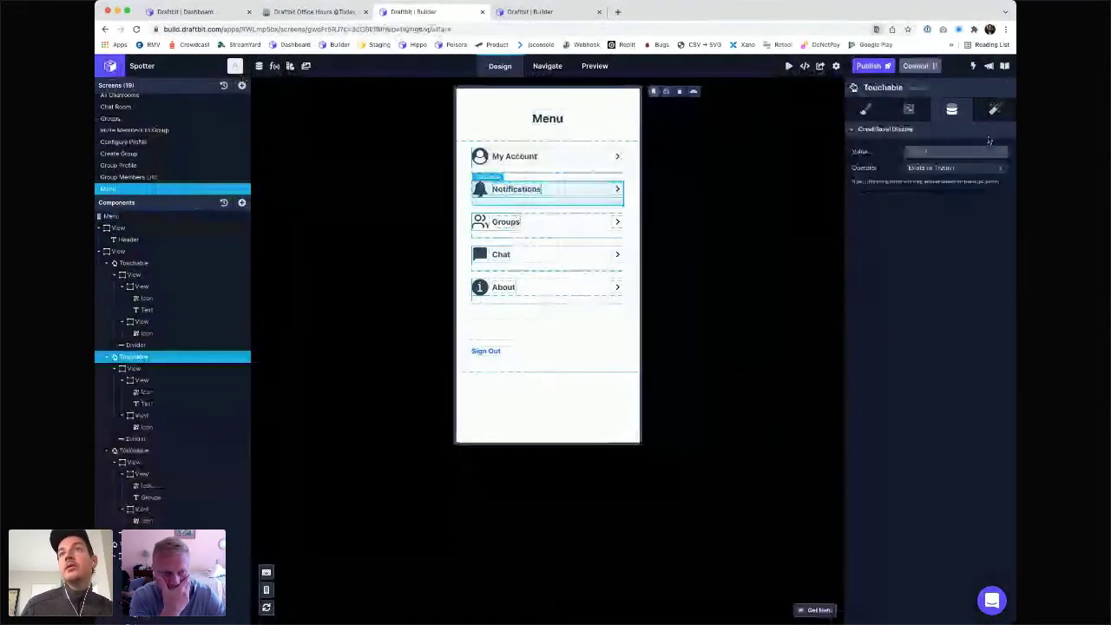
left_click(996, 109)
left_click(909, 202)
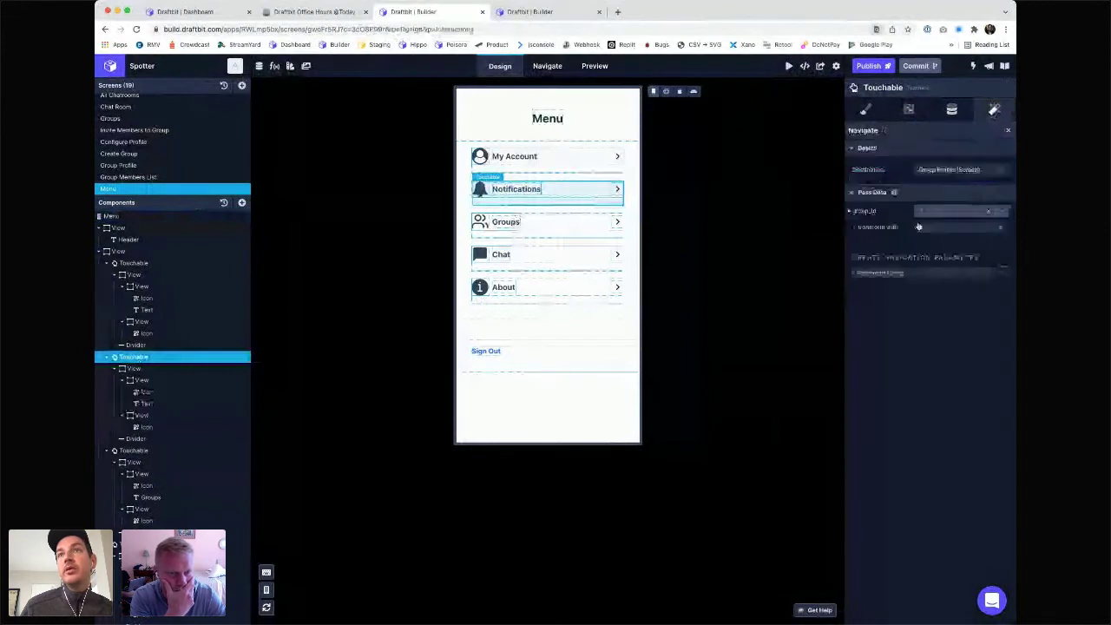
left_click(953, 172)
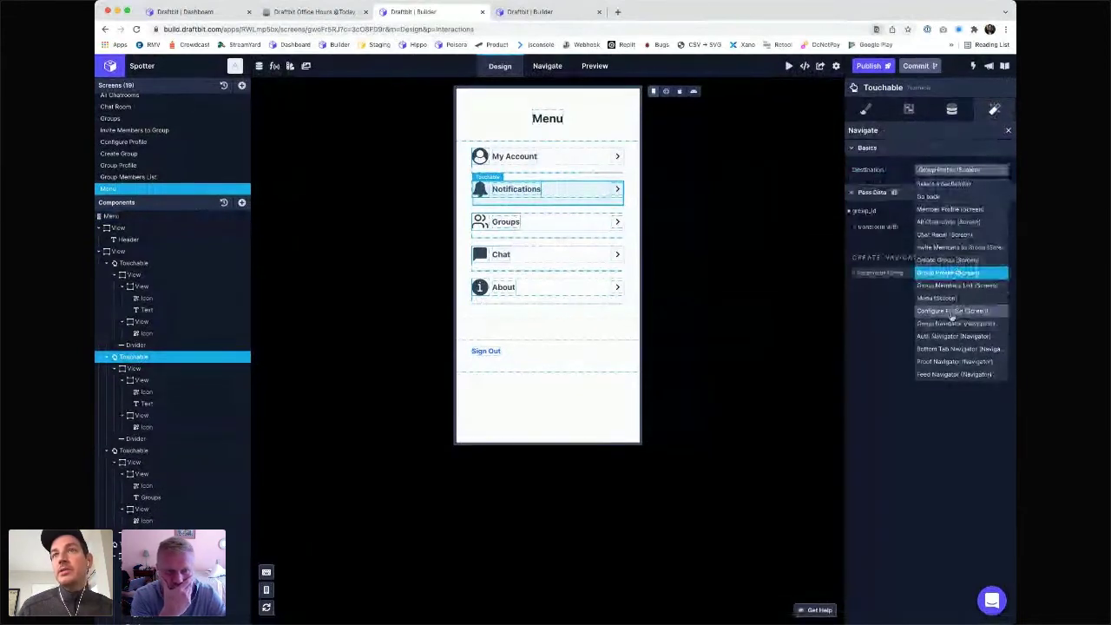
left_click(689, 141)
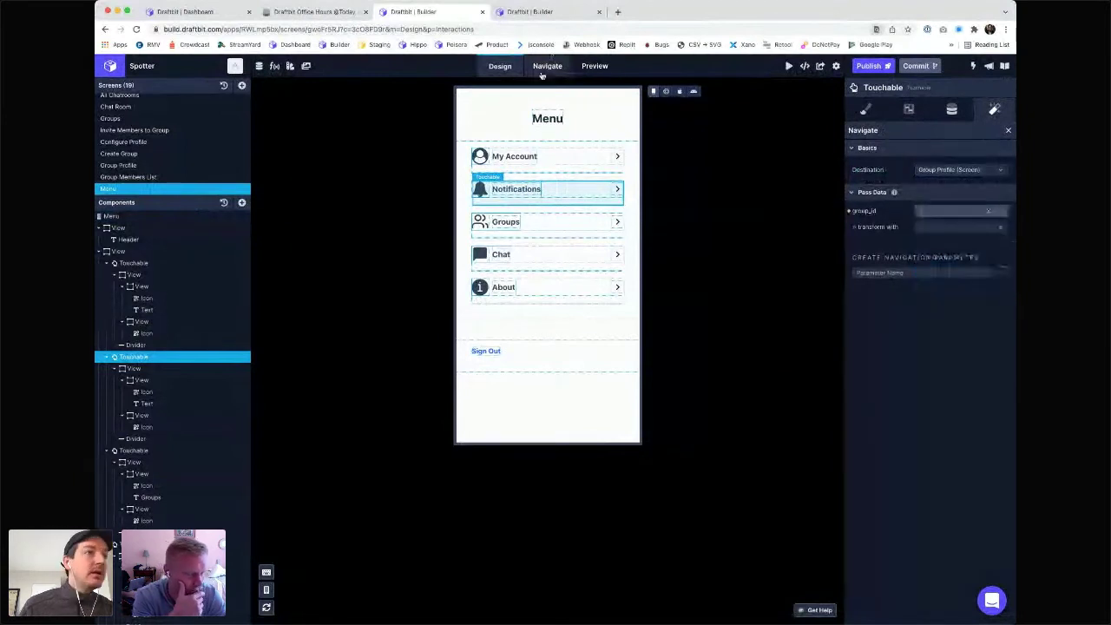
left_click(544, 69)
- Change the Notifications navigate destination to the Configure Profile screen
left_click(502, 67)
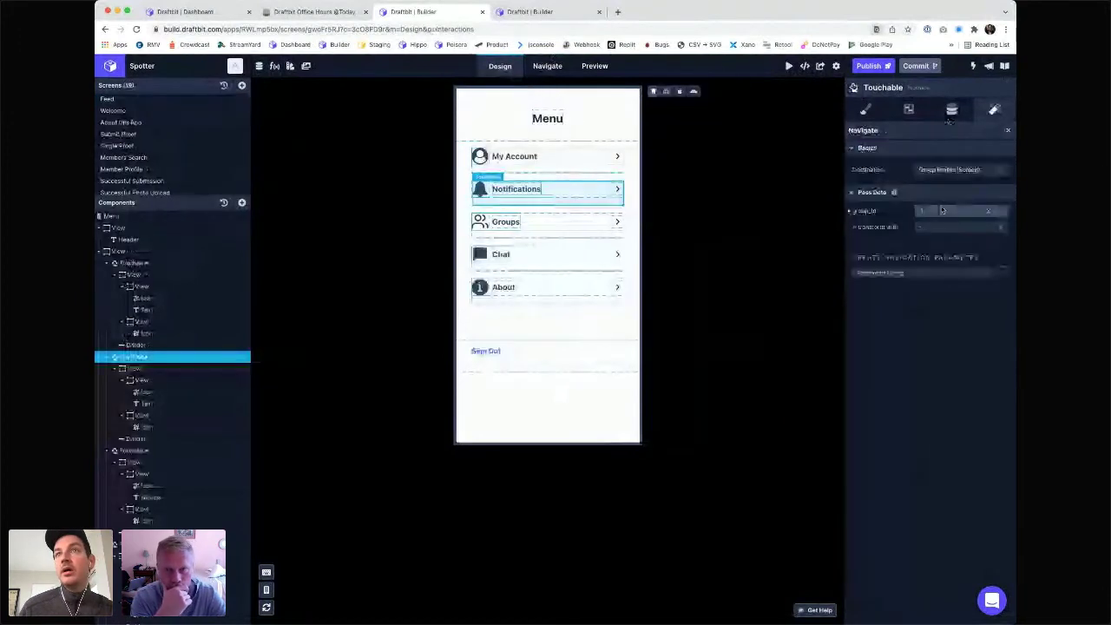
left_click(956, 170)
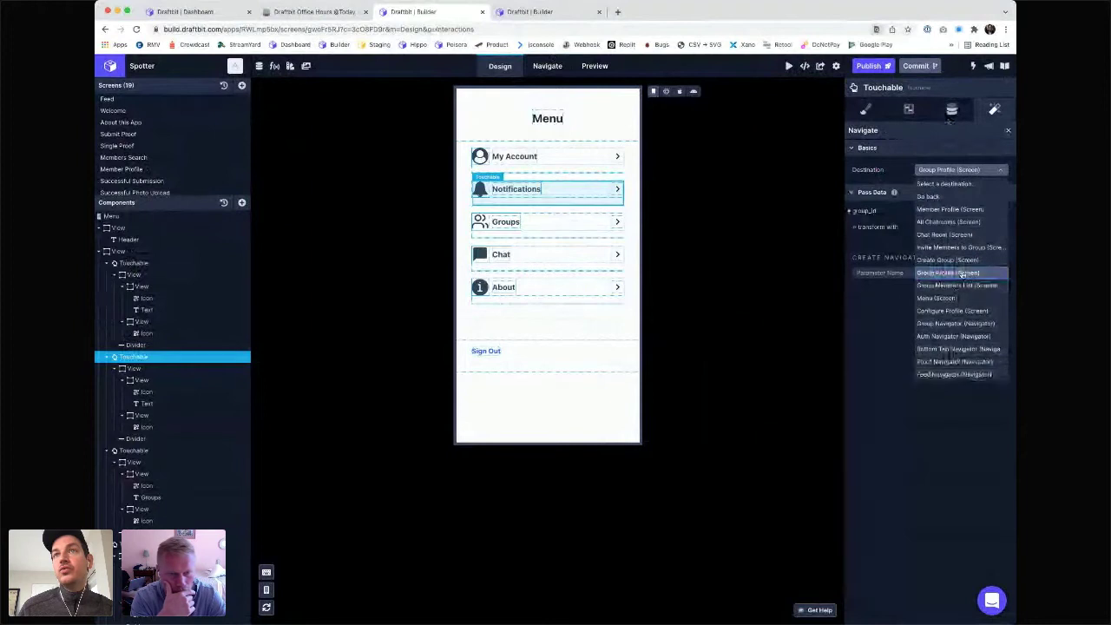
left_click(955, 311)
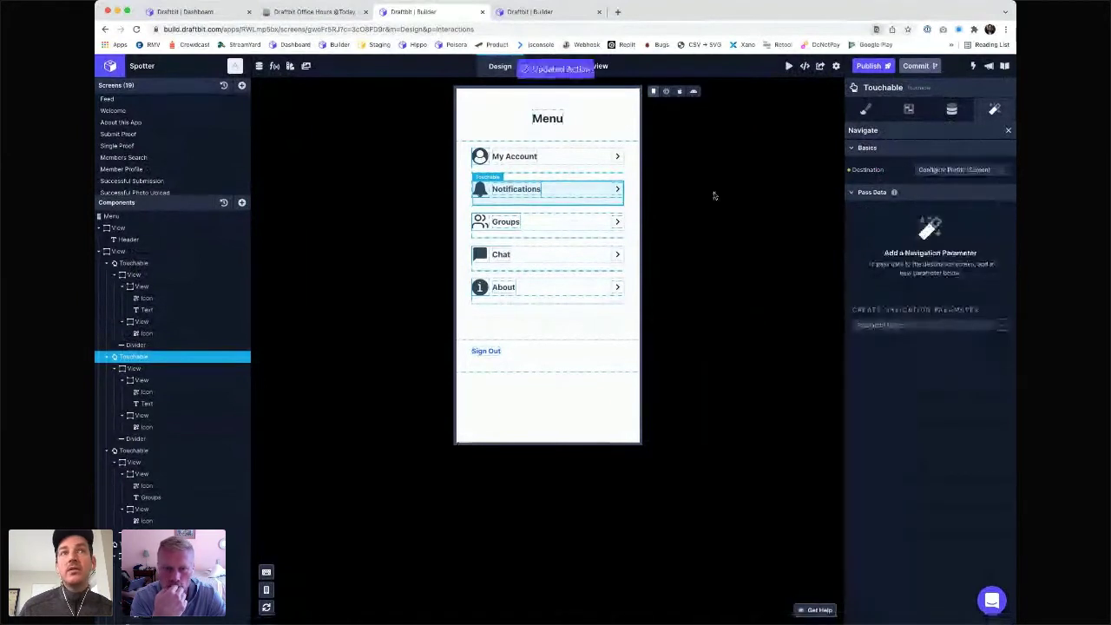
- Tap Notifications in Web Preview to confirm it reaches Configure Profile, then return to Draft View
left_click(666, 92)
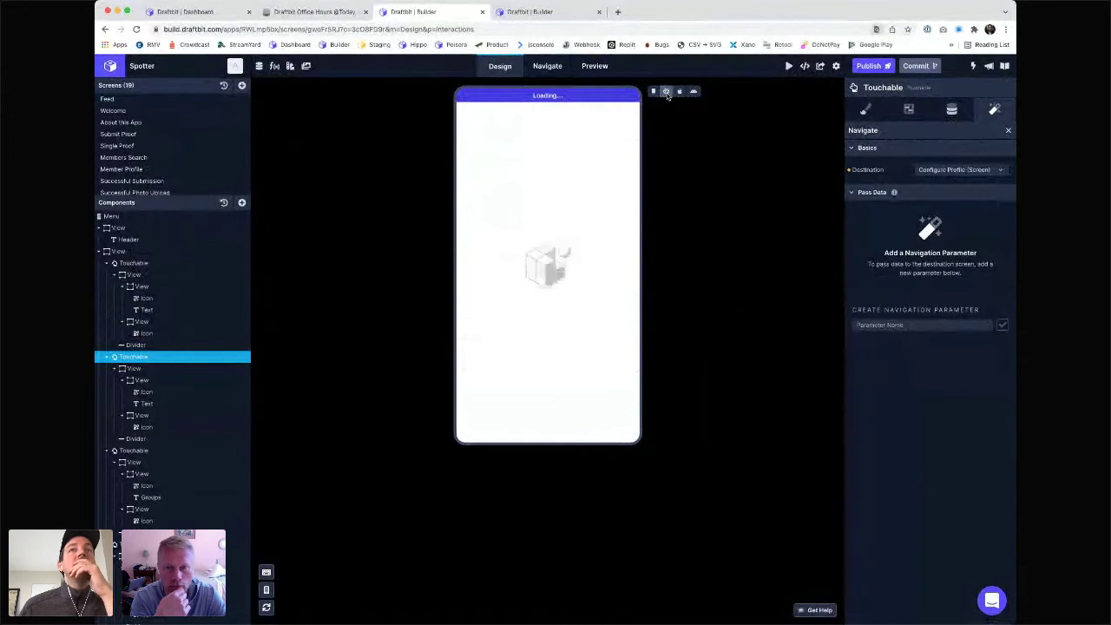
left_click(525, 188)
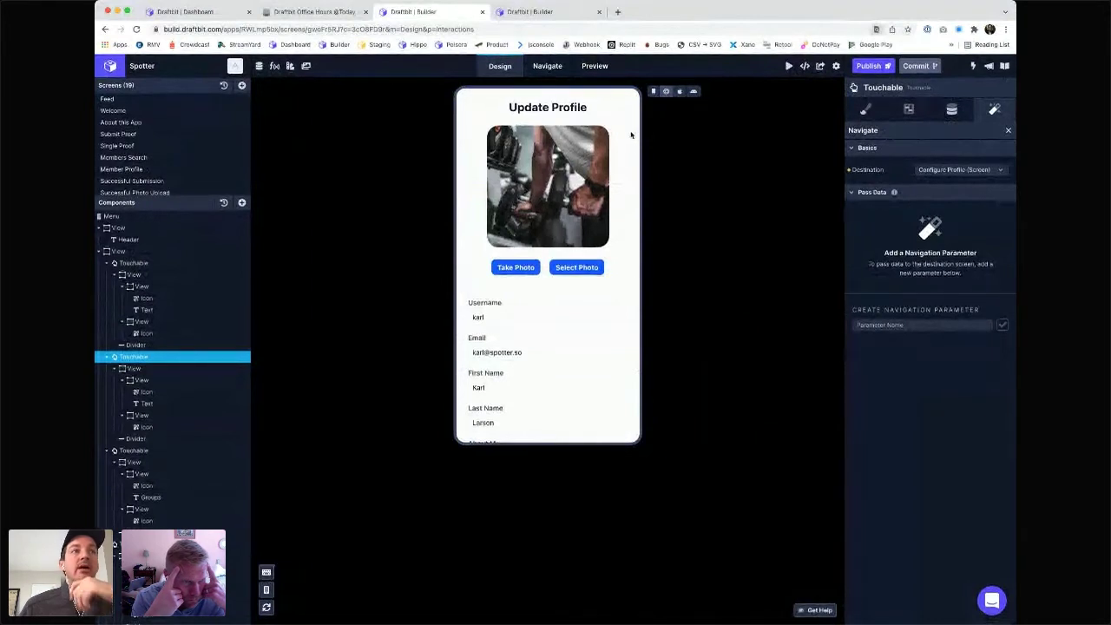
left_click(655, 92)
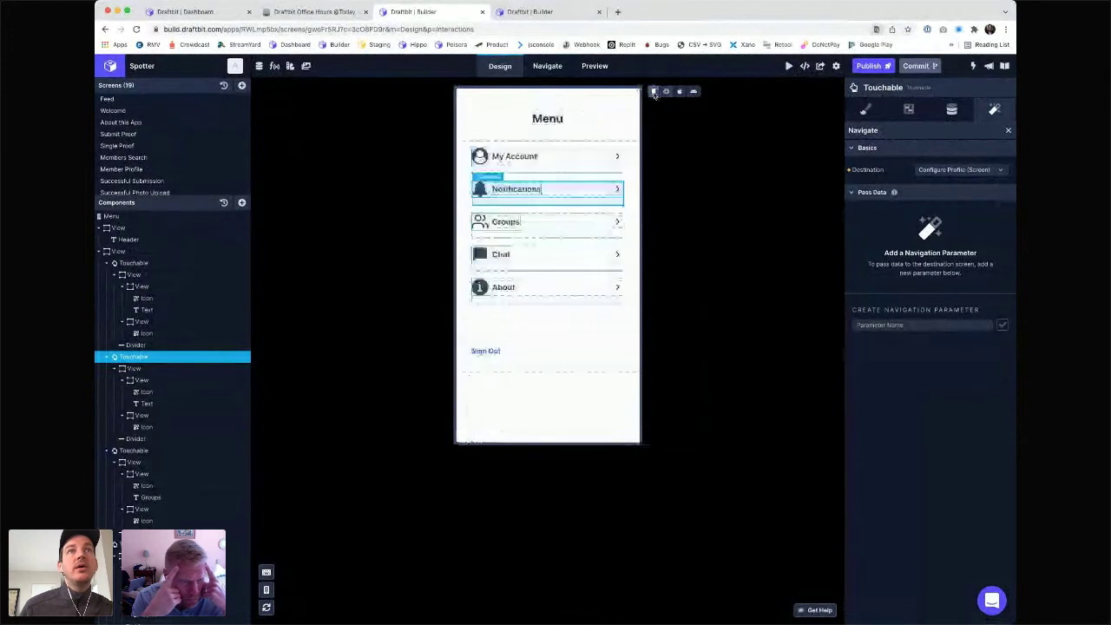
left_click(543, 66)
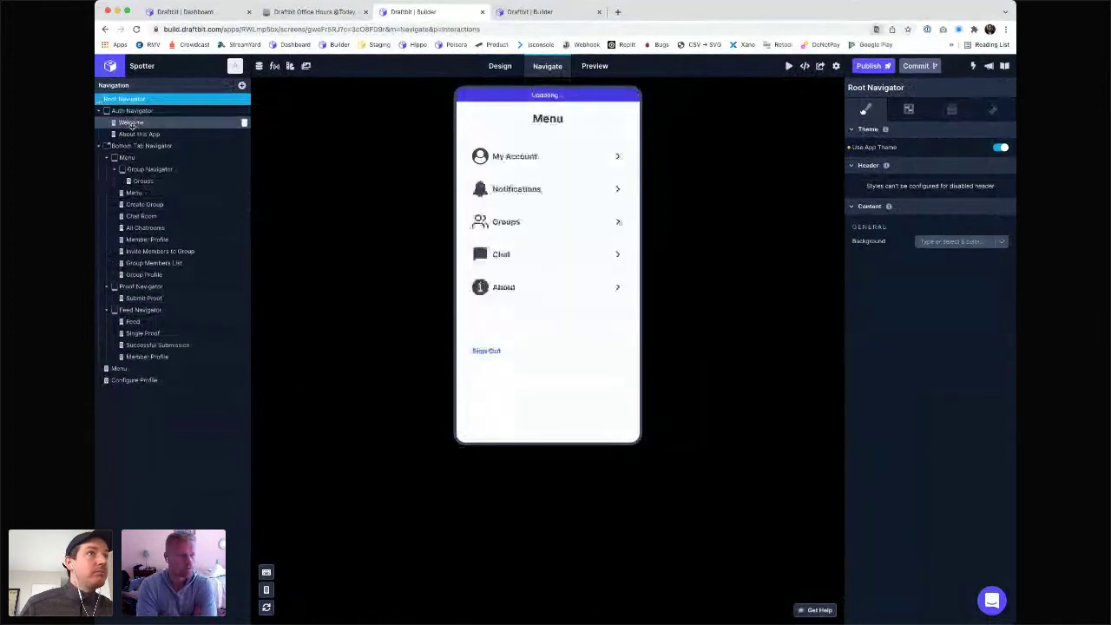
left_click(500, 68)
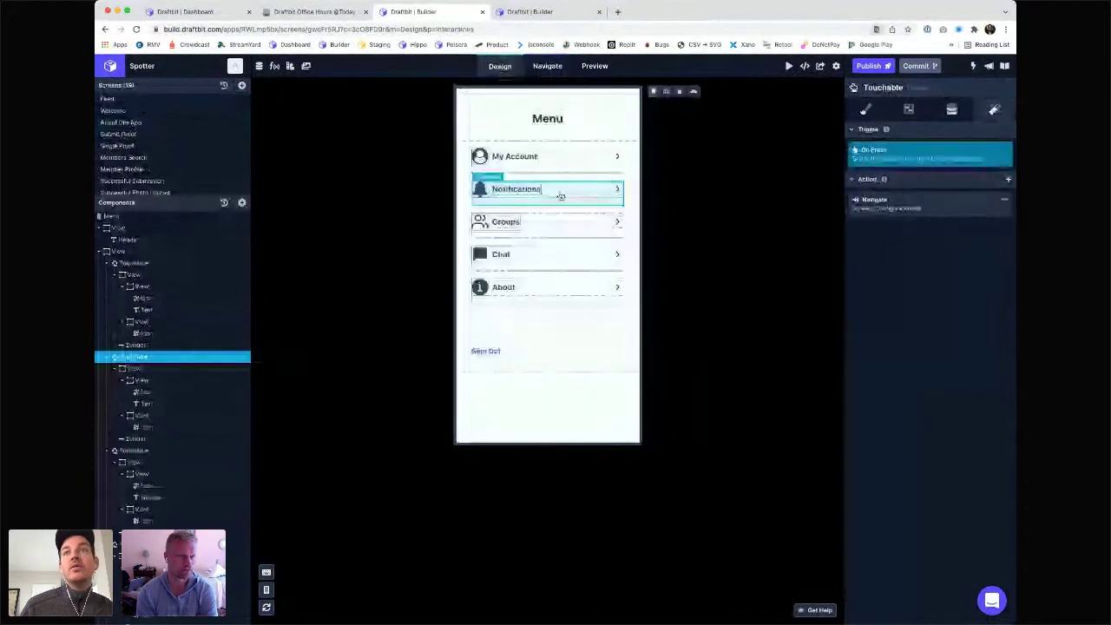
left_click(920, 202)
left_click(950, 170)
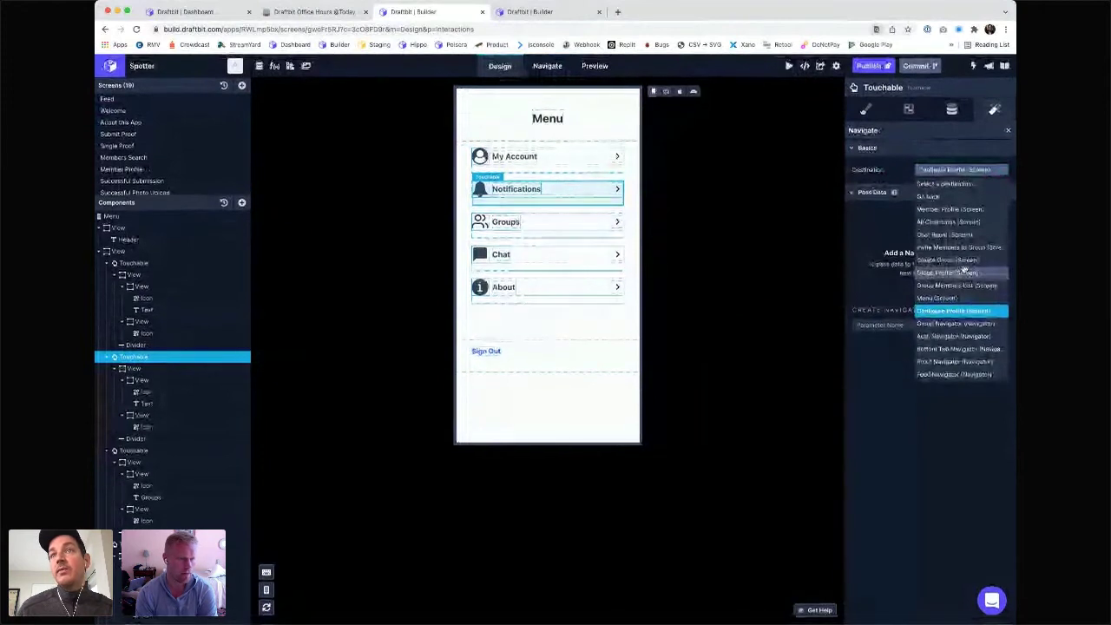
left_click(798, 196)
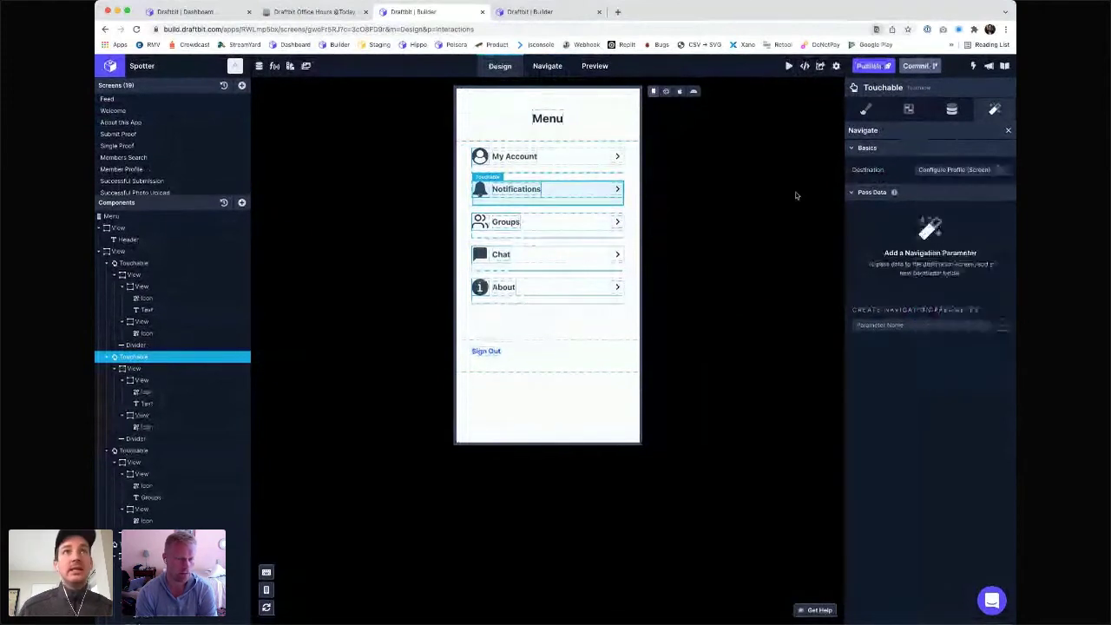
left_click(536, 73)
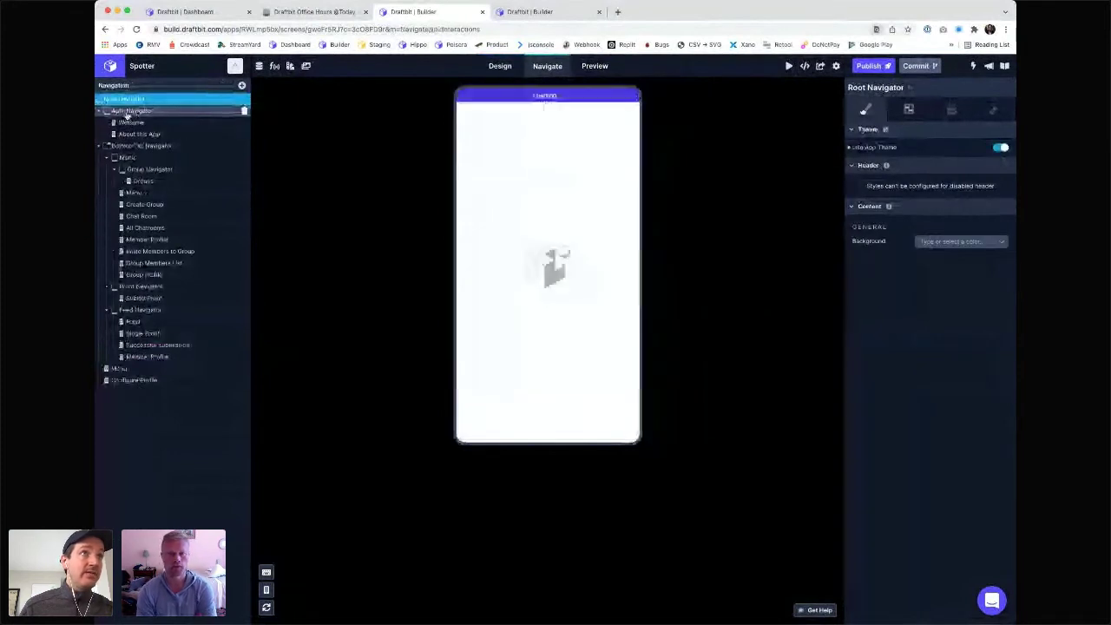
left_click(130, 113)
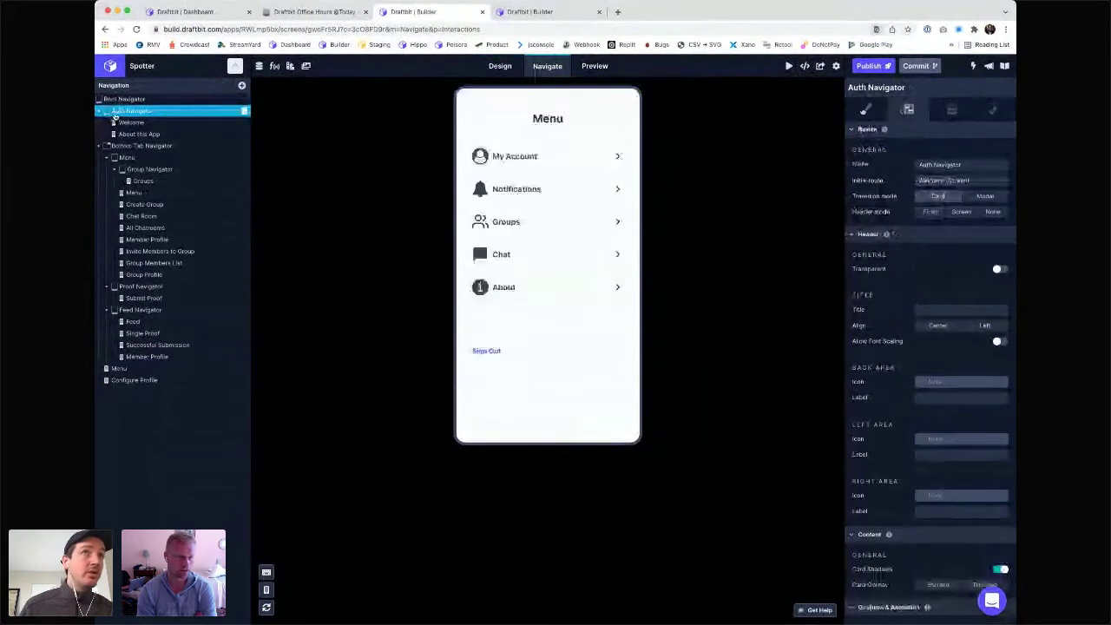
- Point the Notifications navigate action at Auth Navigator (Navigator)
left_click(502, 68)
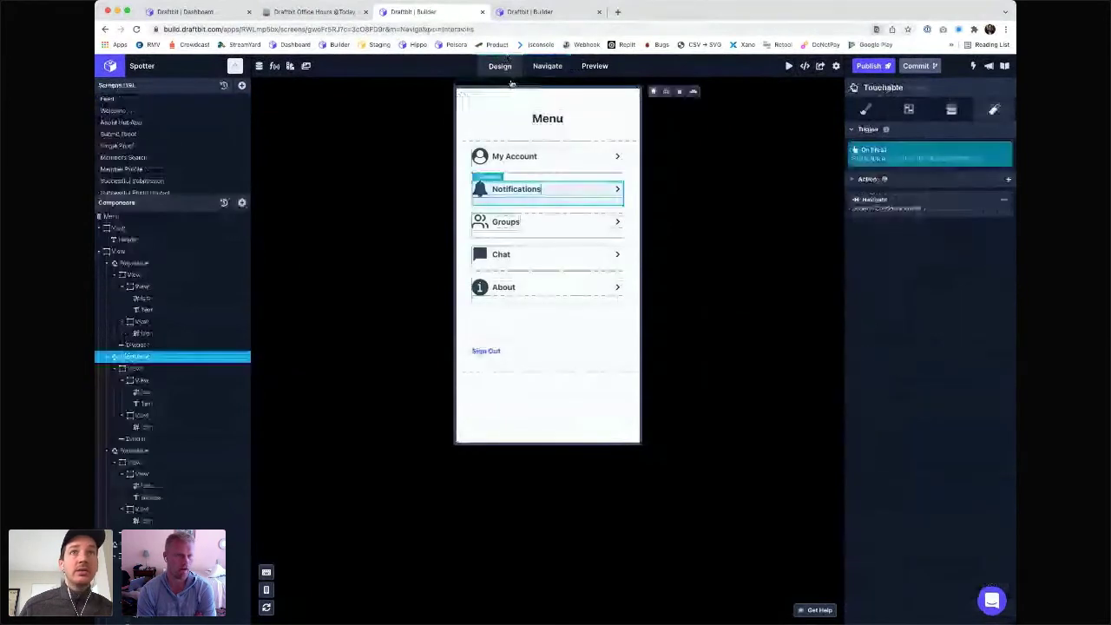
left_click(926, 205)
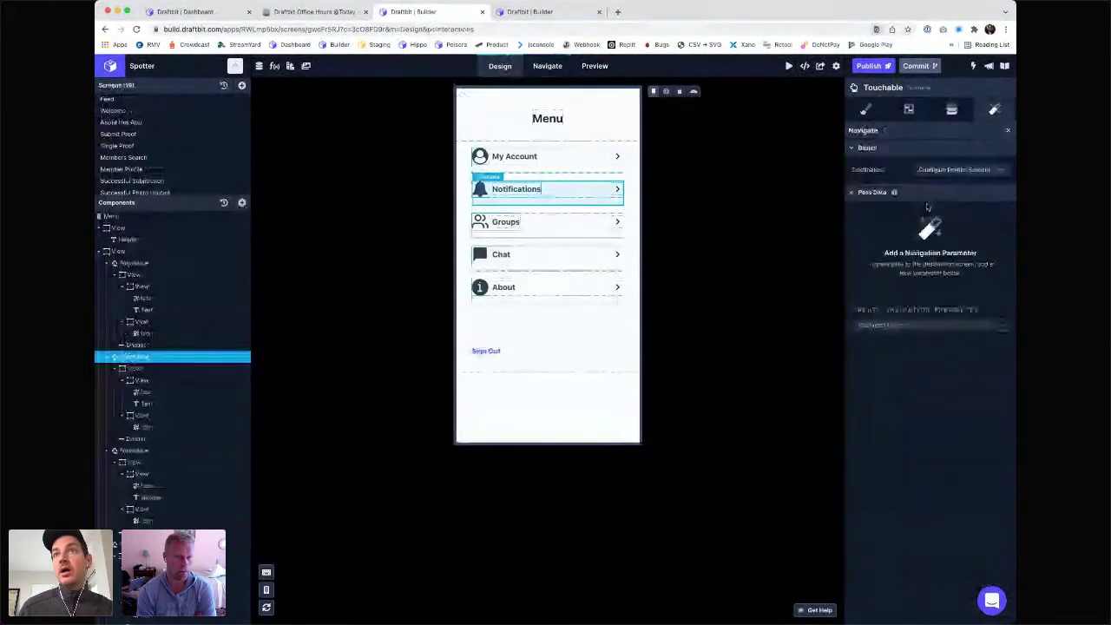
left_click(954, 169)
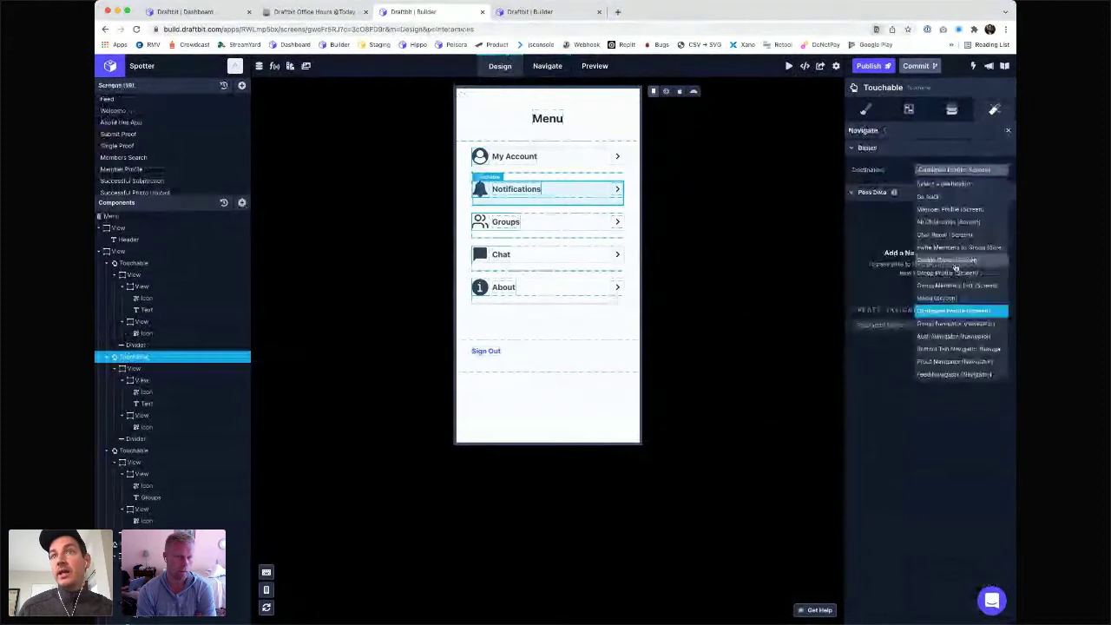
left_click(950, 337)
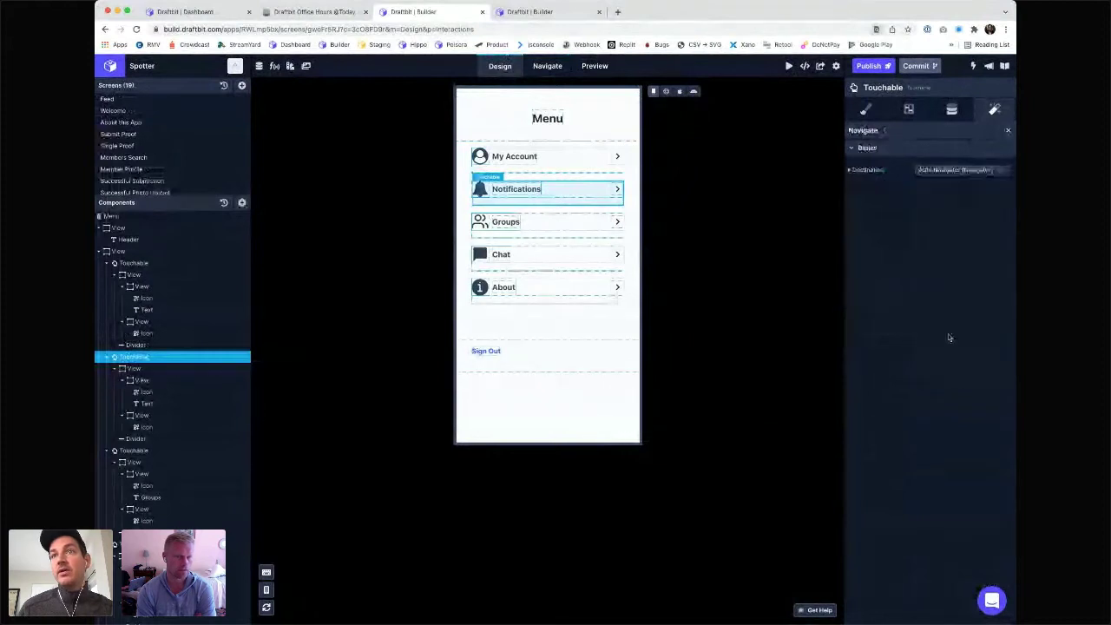
- Verify in Web Preview that tapping Notifications opens the Spotter login, then return to Draft View
left_click(666, 91)
left_click(666, 92)
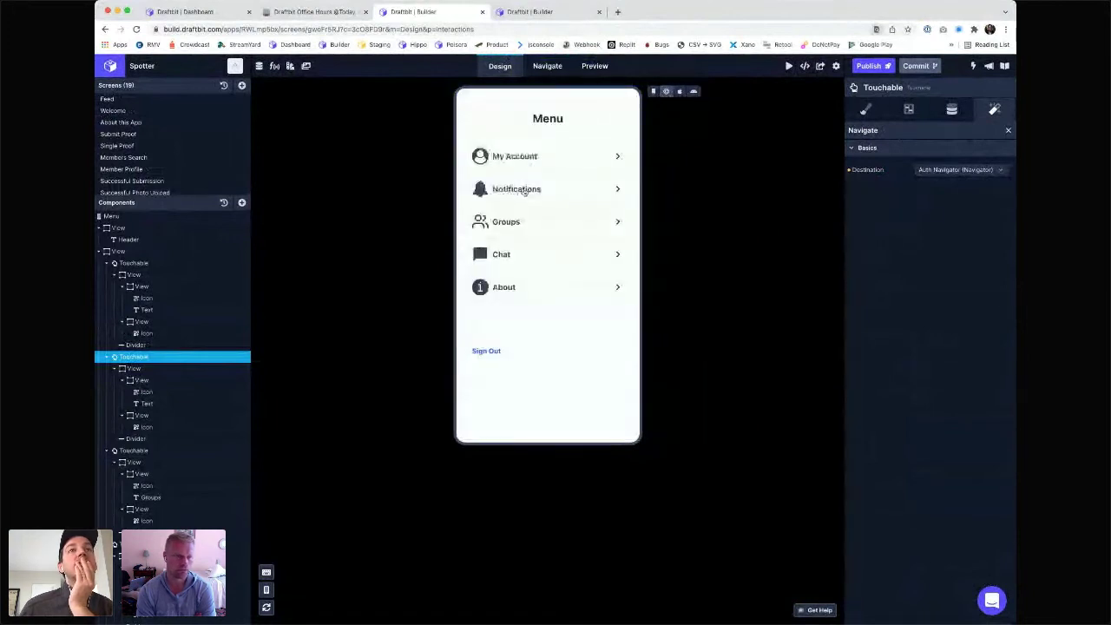
left_click(526, 189)
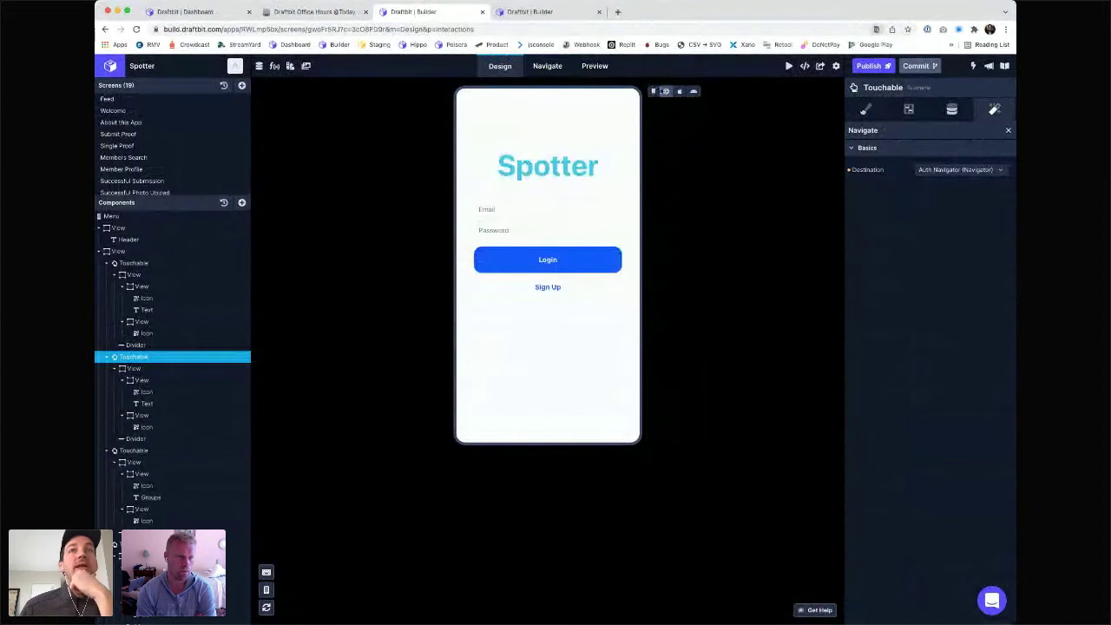
left_click(655, 91)
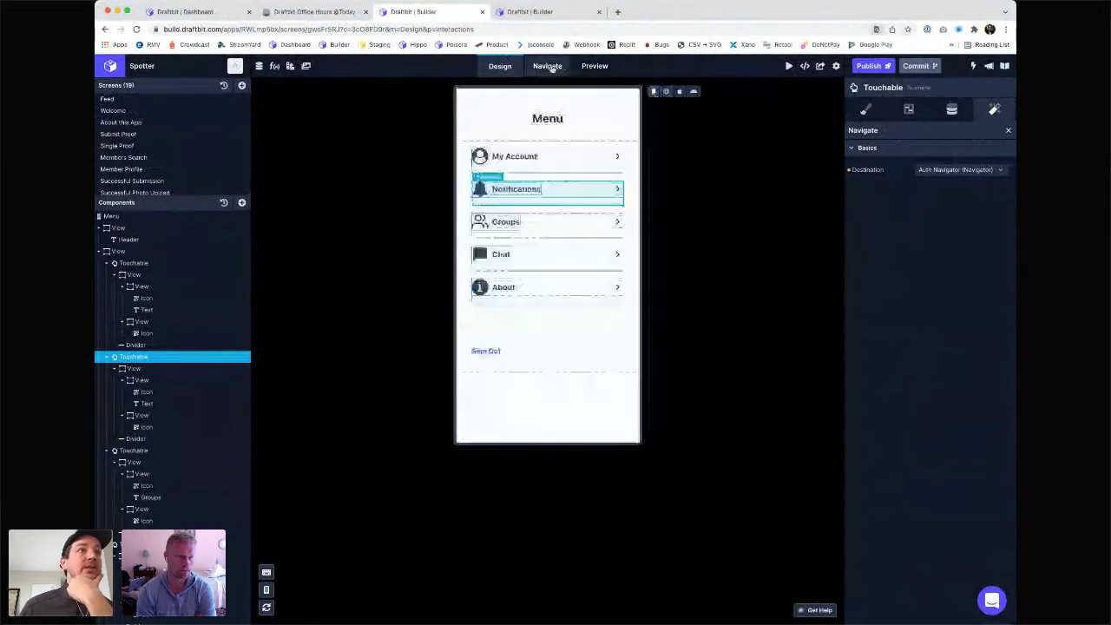
left_click(548, 66)
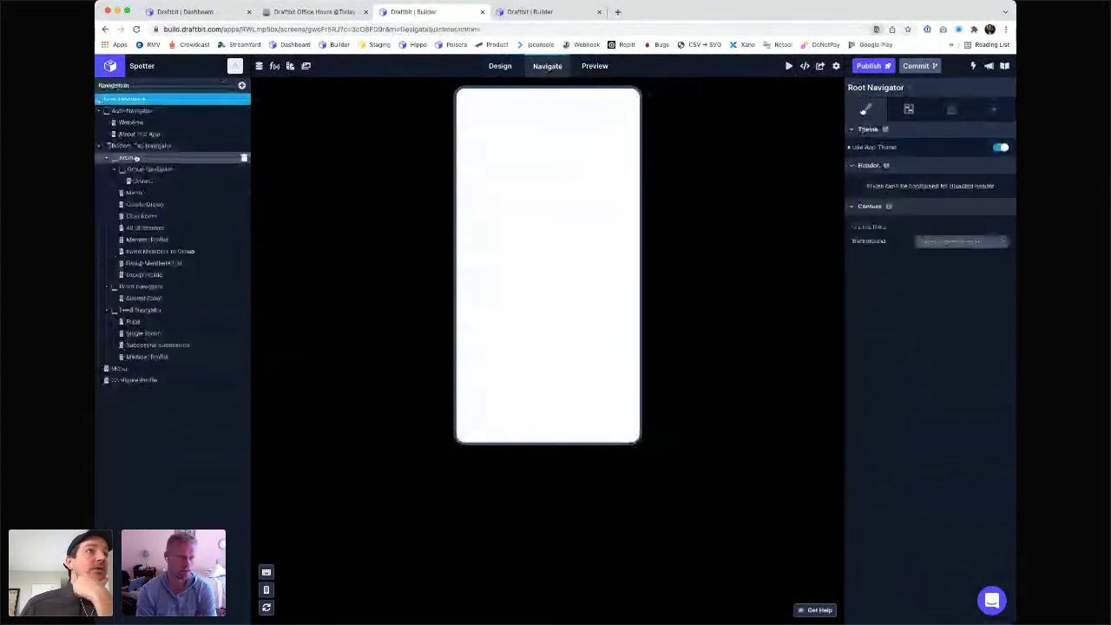
left_click(137, 148)
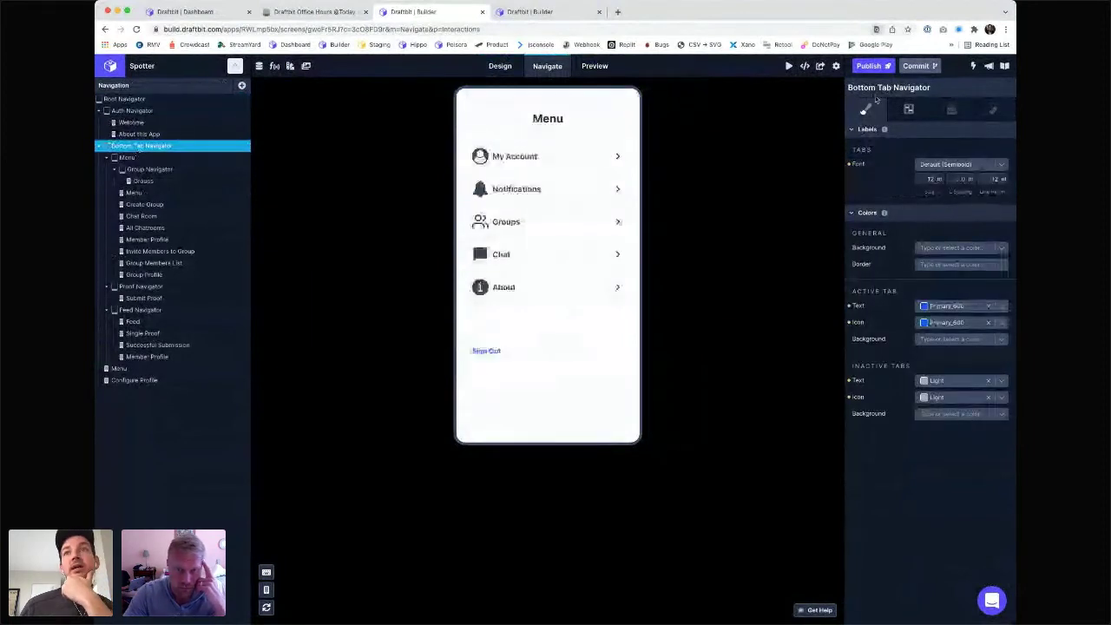
left_click(903, 110)
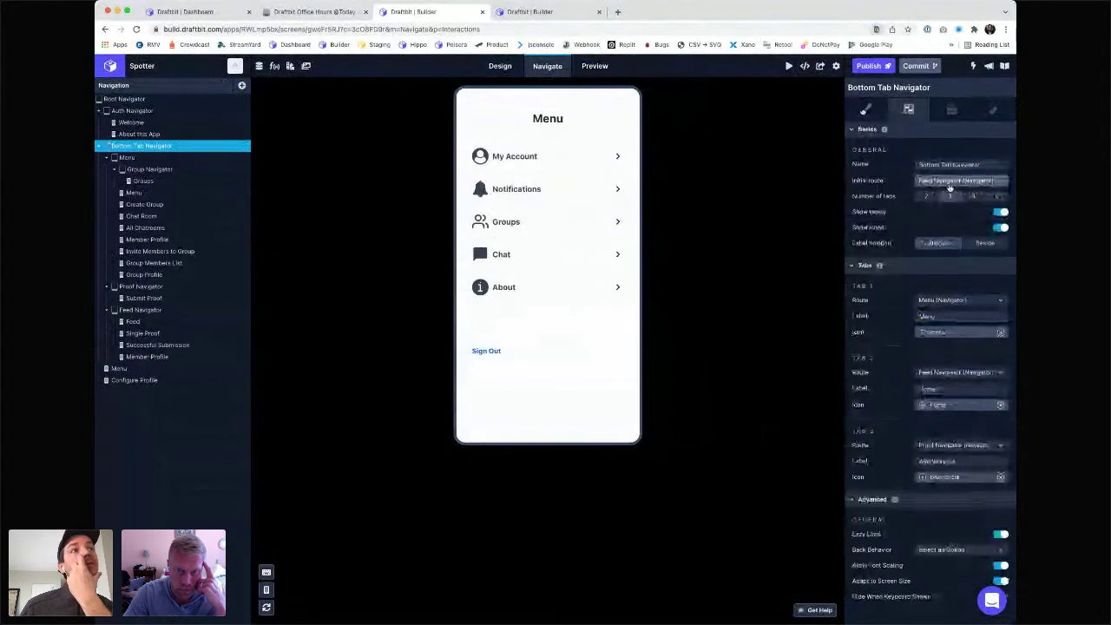
left_click(139, 311)
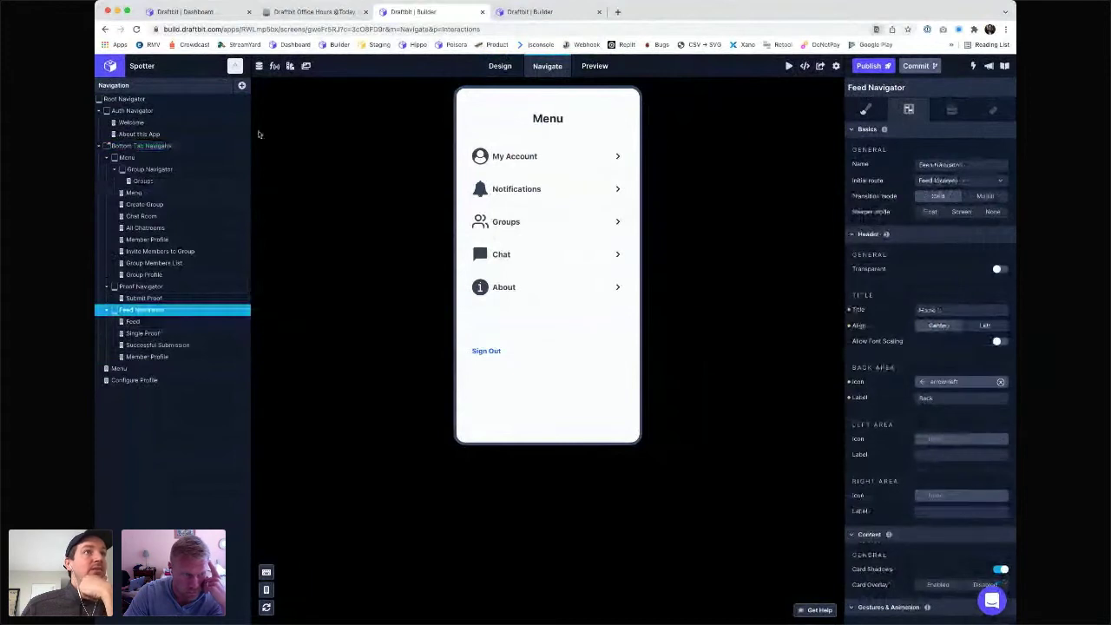
left_click(501, 67)
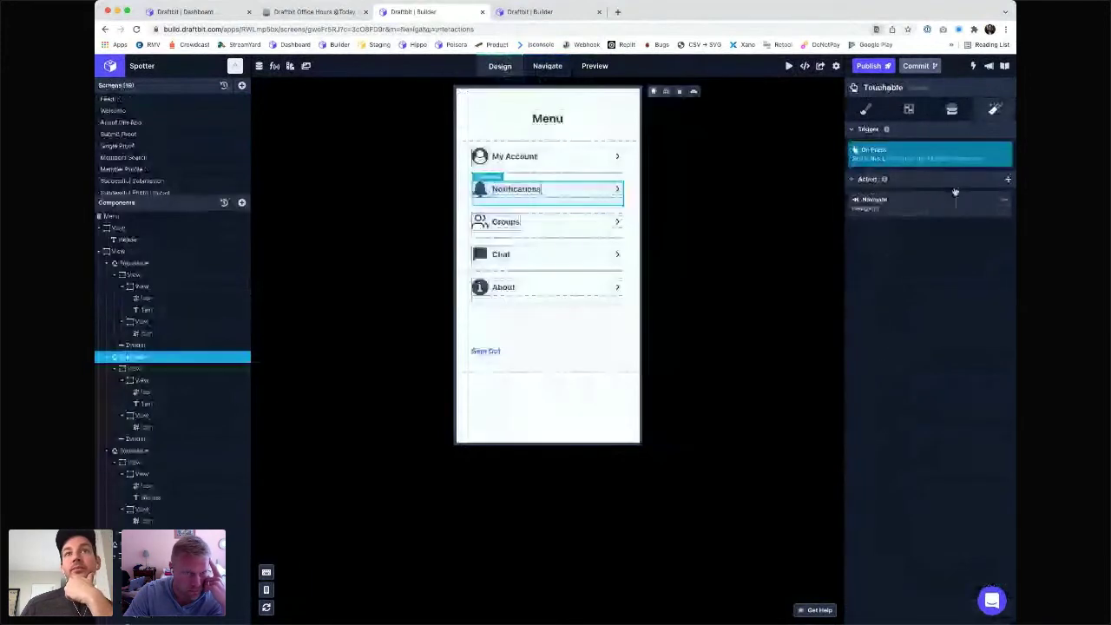
- Set the Notifications navigate destination to Bottom Tab Navigator
left_click(927, 205)
left_click(956, 170)
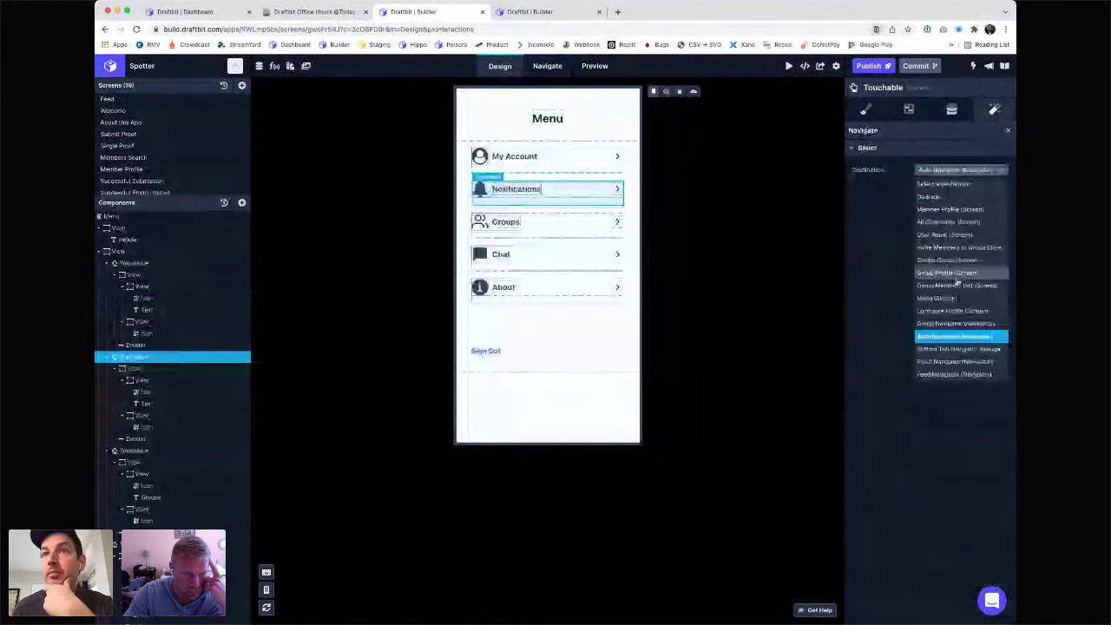
left_click(946, 349)
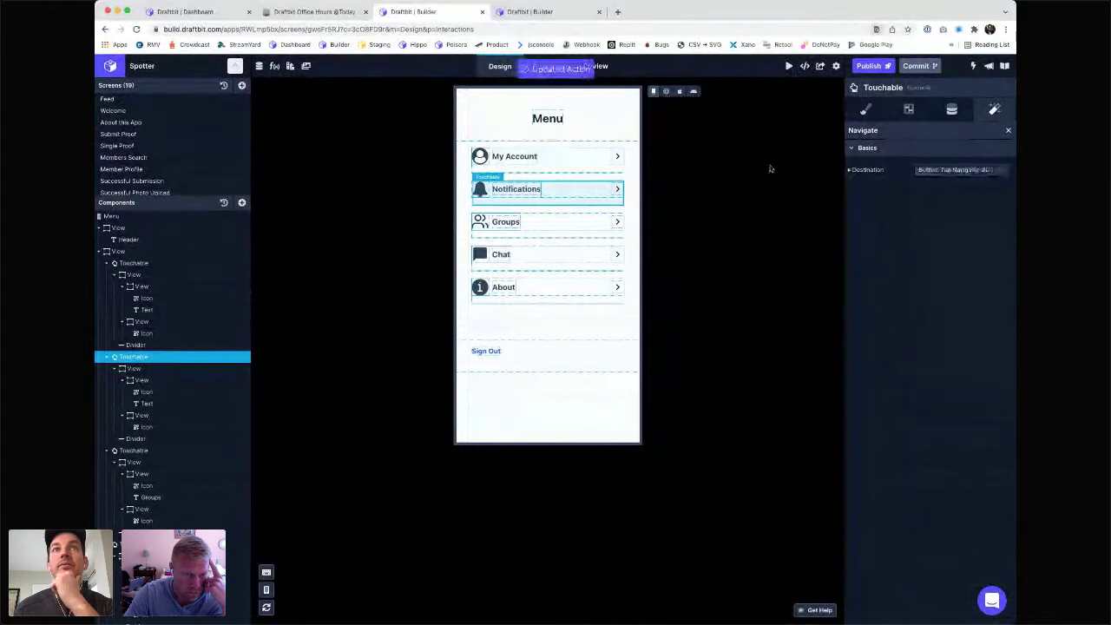
- Confirm in Web Preview that Notifications opens the tabbed Home feed, then show the navigator tree
left_click(667, 92)
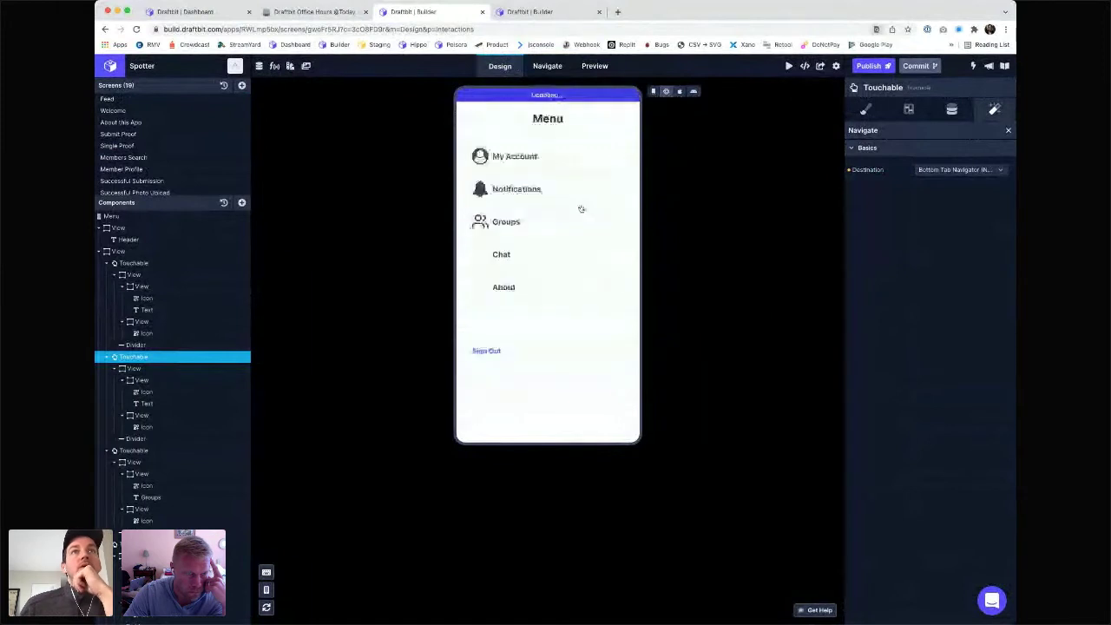
left_click(531, 192)
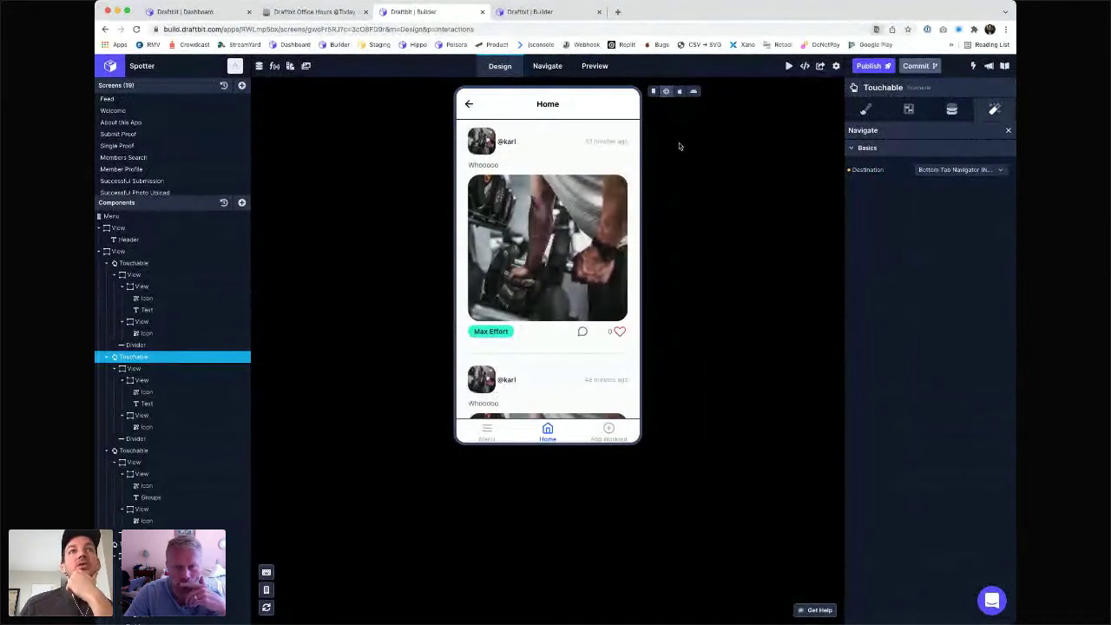
left_click(655, 92)
left_click(548, 66)
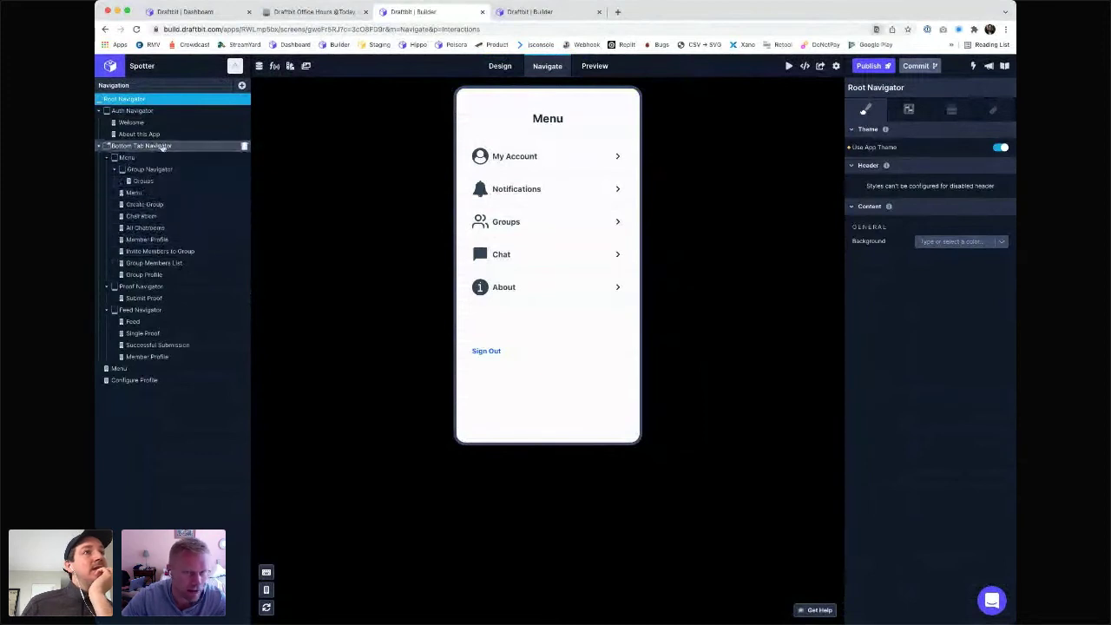
- View the Menu navigator's name and initial route, then return to the Menu screen design
left_click(149, 162)
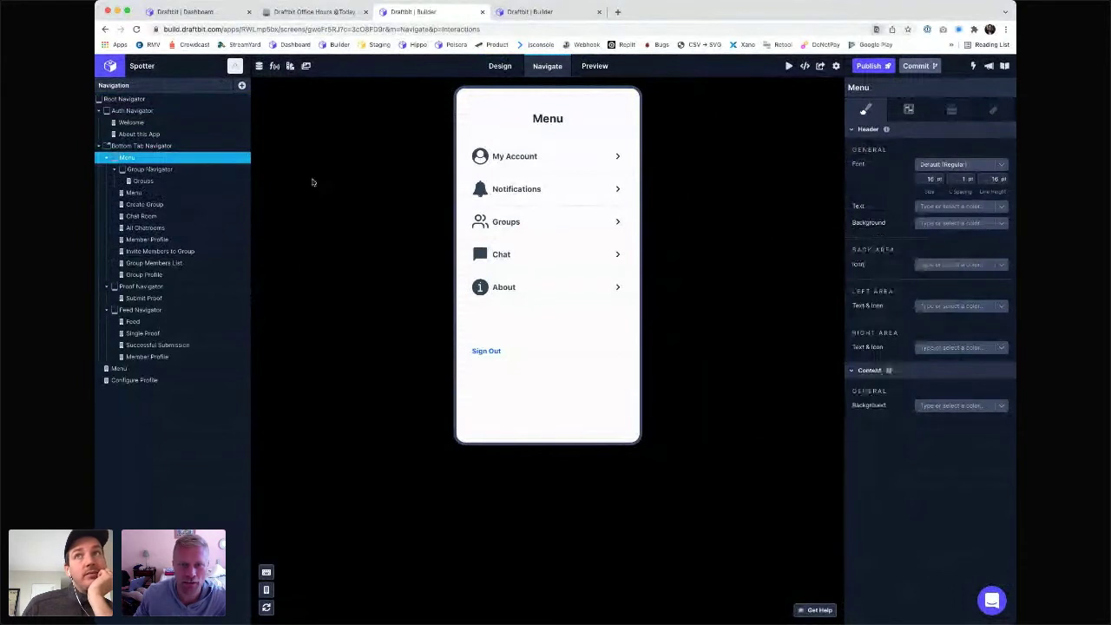
left_click(909, 109)
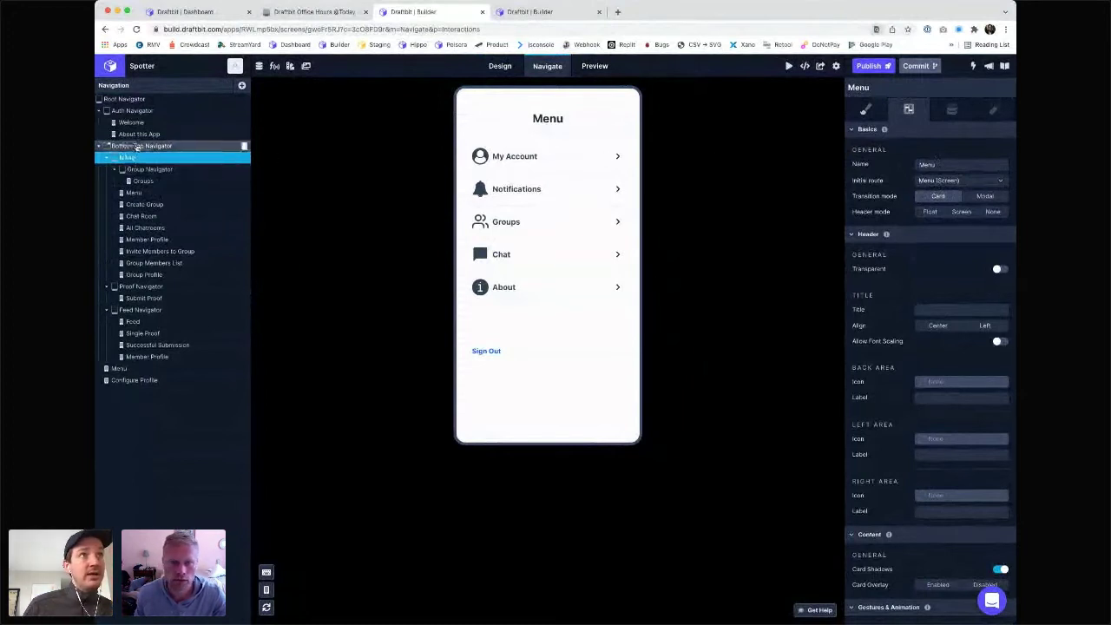
left_click(131, 159)
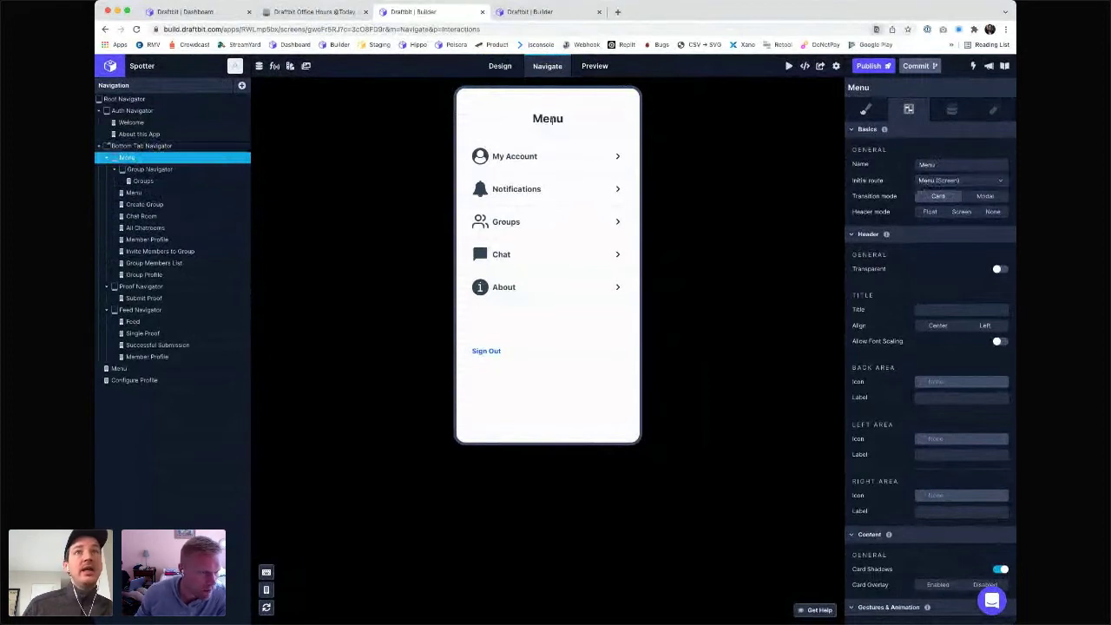
left_click(500, 67)
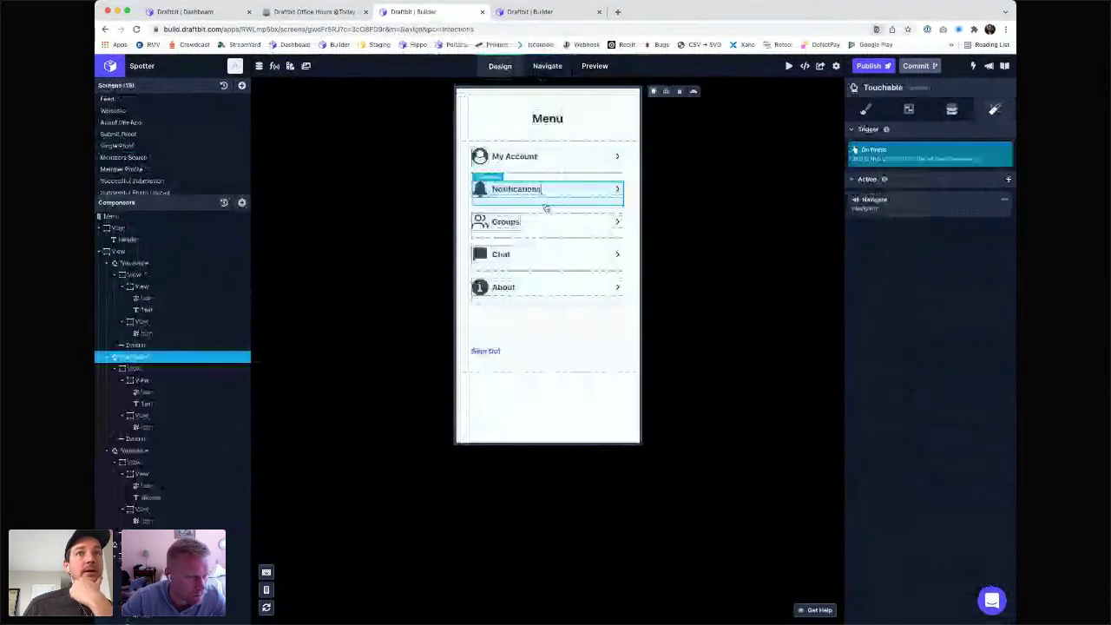
- Check the Notifications Navigate action's current destination before viewing the Spotter navigator tree
left_click(967, 205)
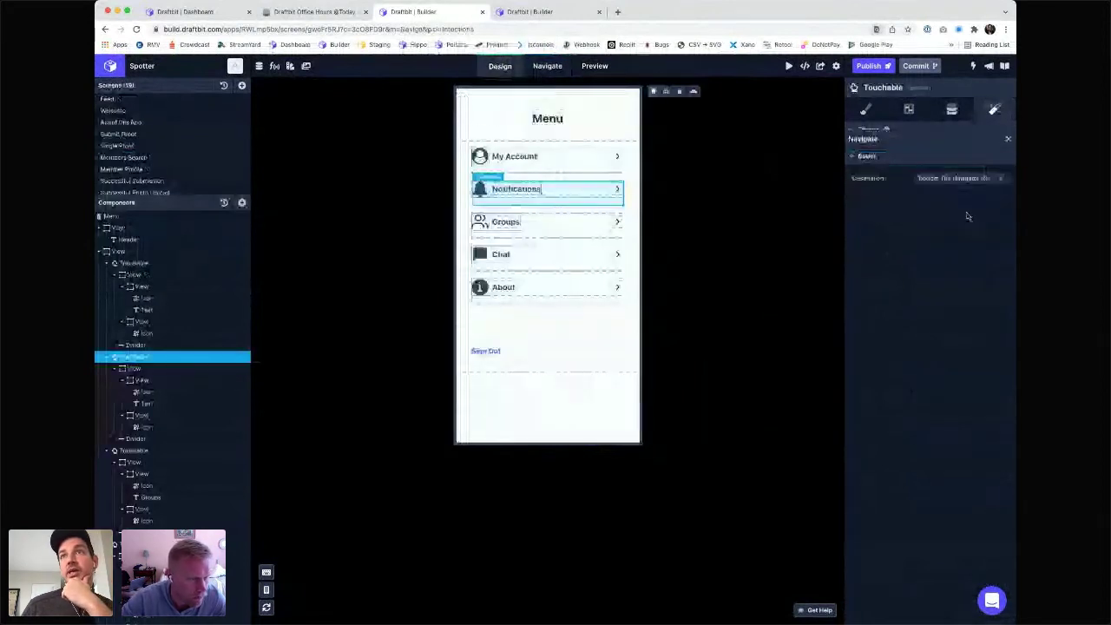
left_click(958, 171)
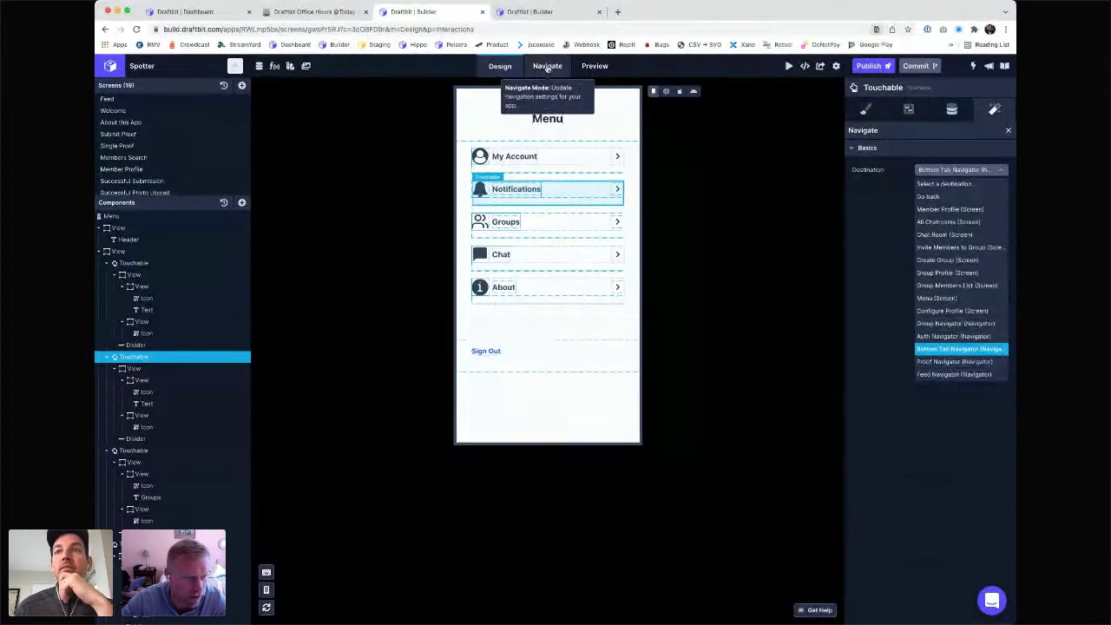
left_click(547, 67)
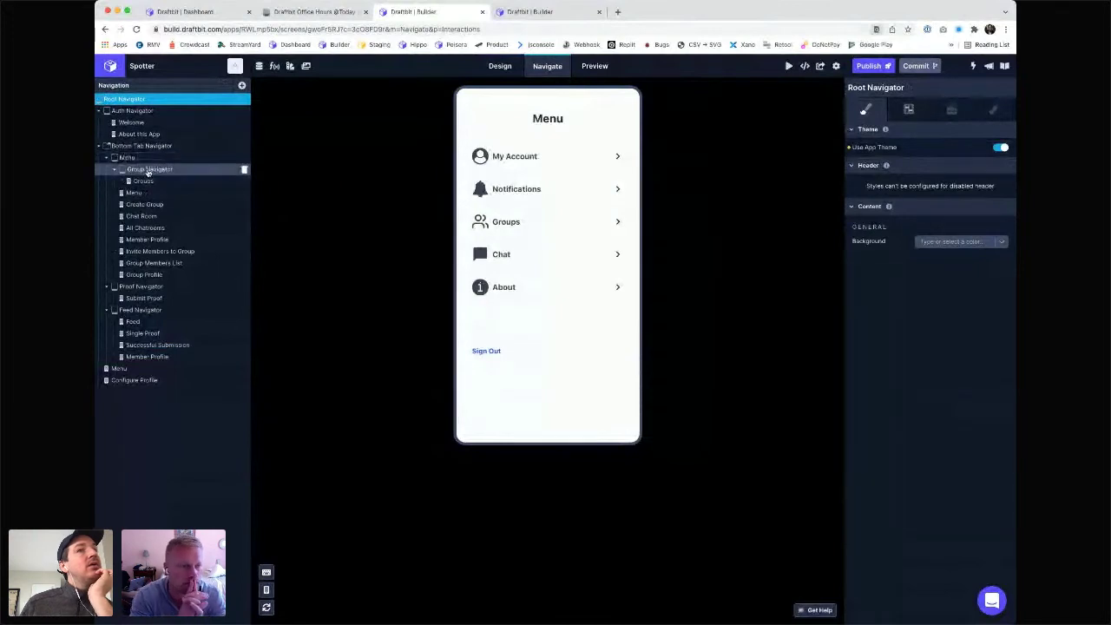
- After checking Group Navigator's settings, route the Notifications row to Group Navigator and view the Menu screen's code
left_click(147, 170)
left_click(909, 110)
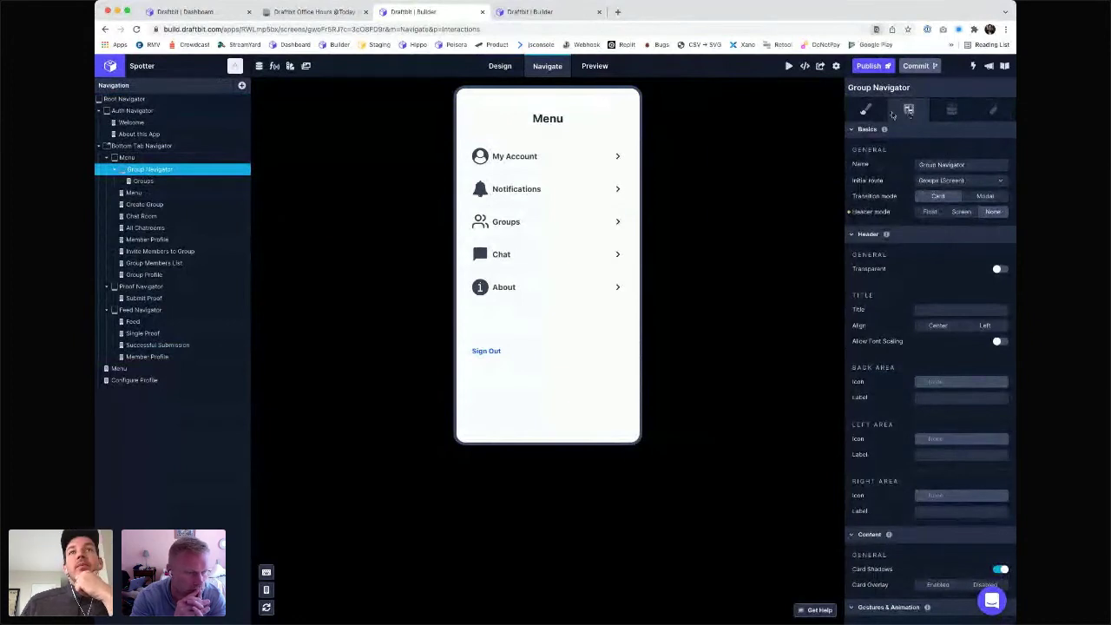
left_click(500, 66)
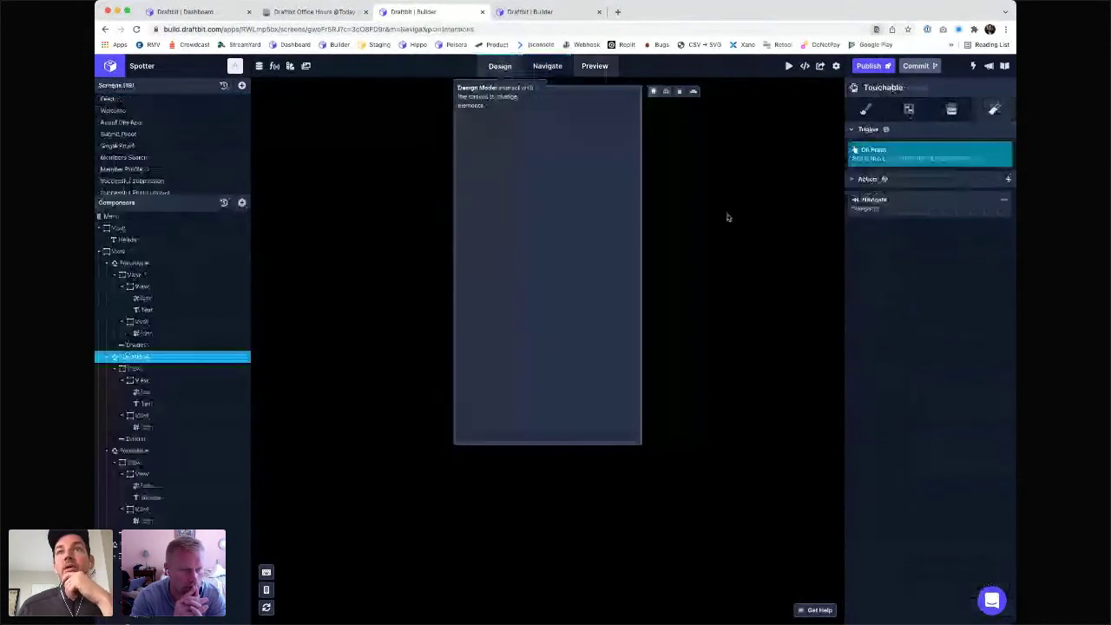
left_click(886, 207)
left_click(959, 170)
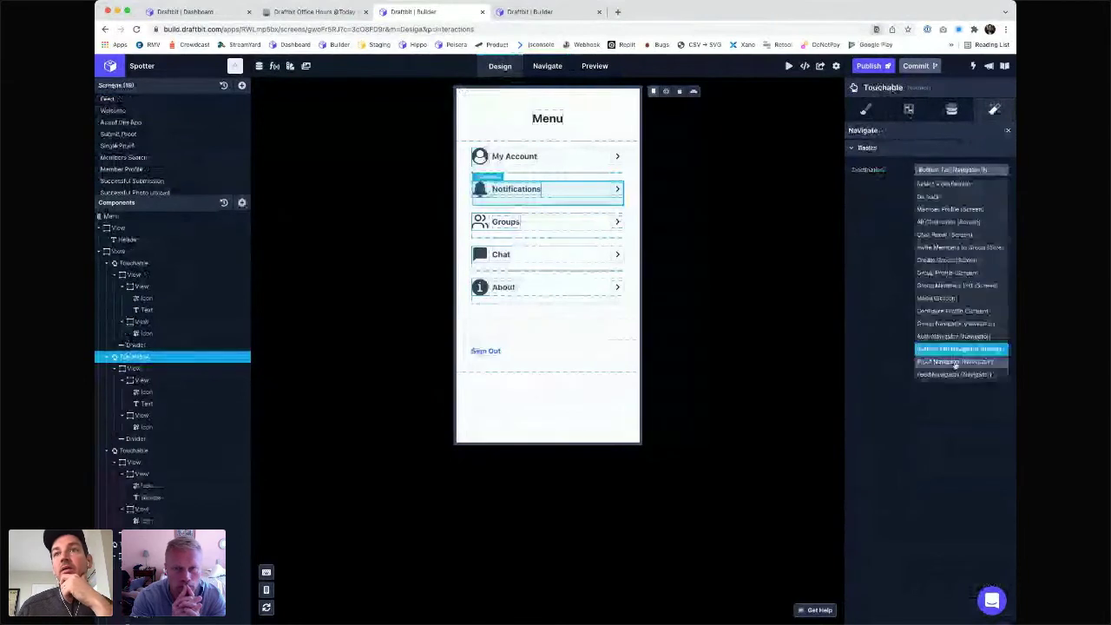
left_click(950, 324)
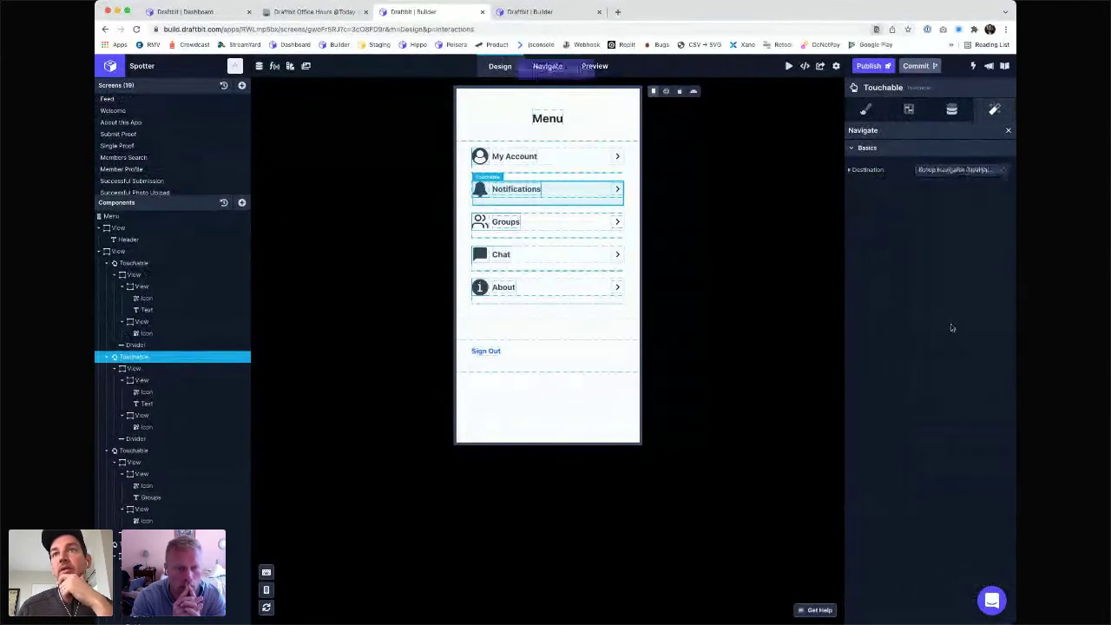
left_click(666, 92)
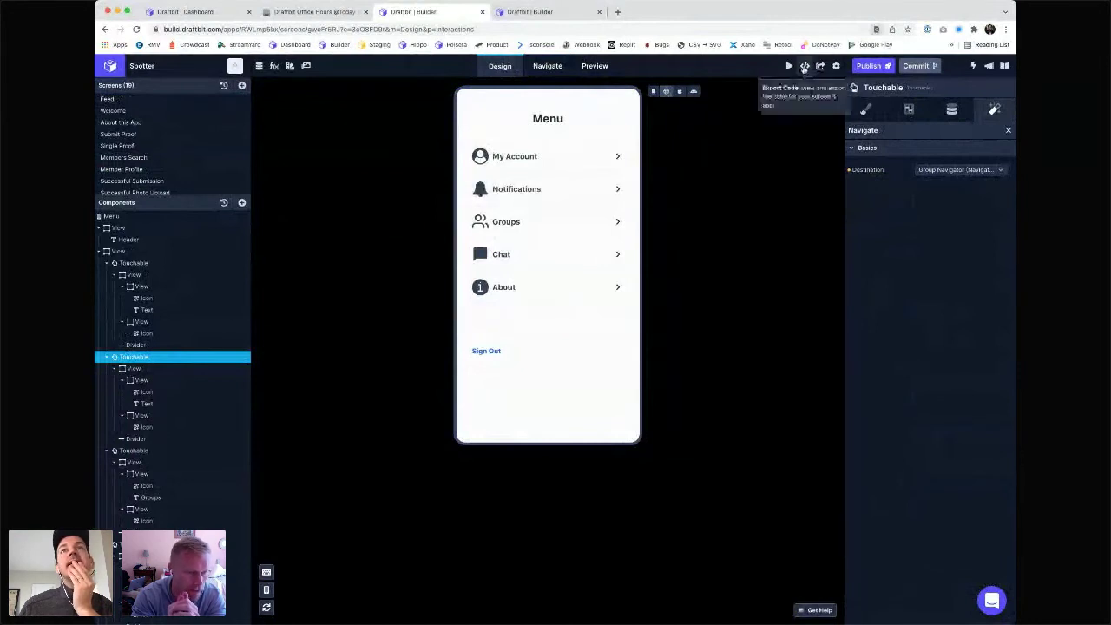
left_click(805, 67)
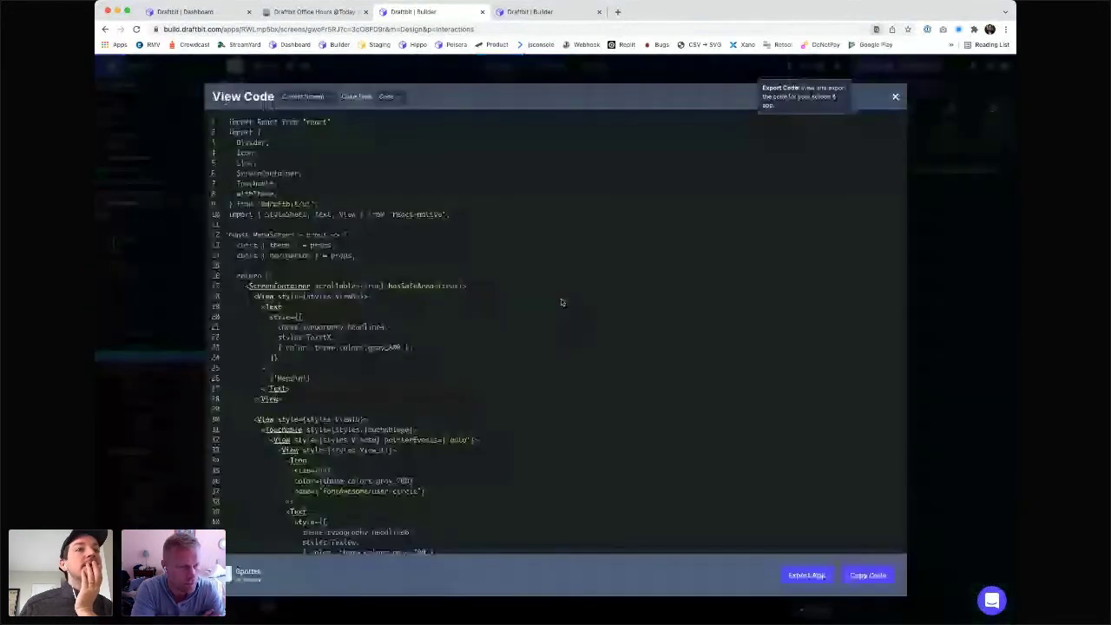
- Scroll the Menu screen code to the Notifications handler and highlight navigation.navigate('GroupNavigator')
scroll(562, 302, "down", 5)
scroll(562, 302, "down", 2)
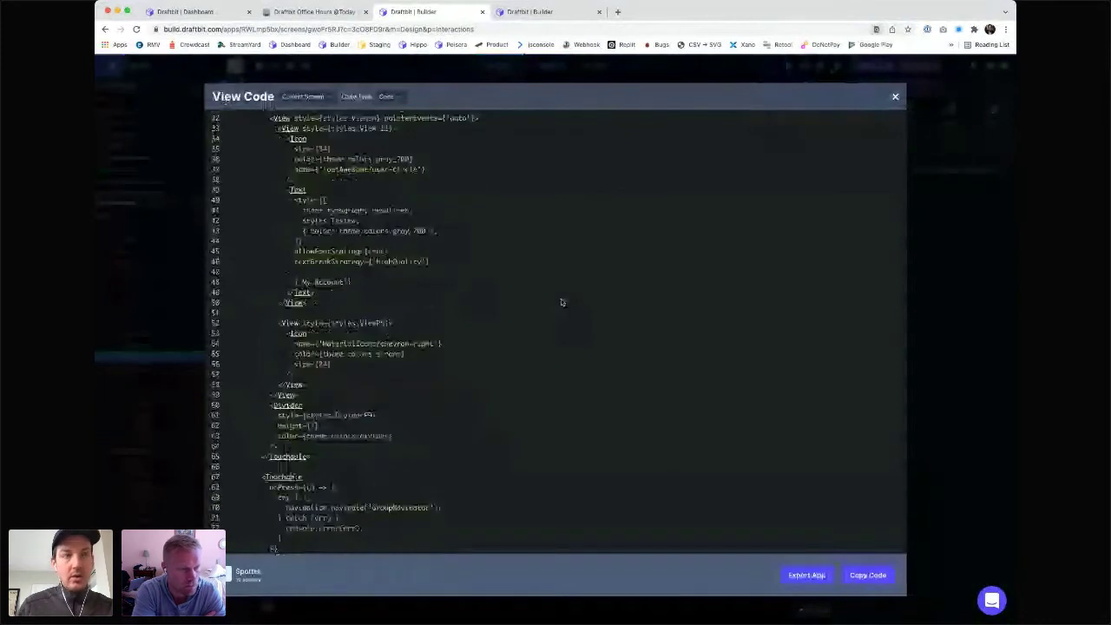
scroll(562, 302, "down", 8)
scroll(560, 302, "up", 2)
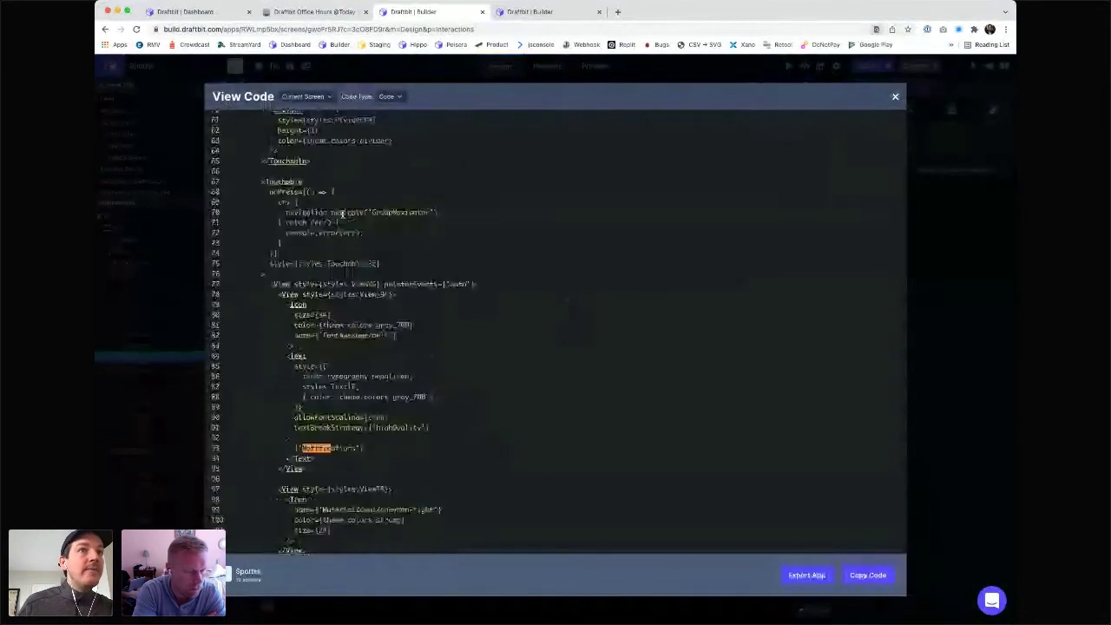
left_click_drag(345, 212, 454, 215)
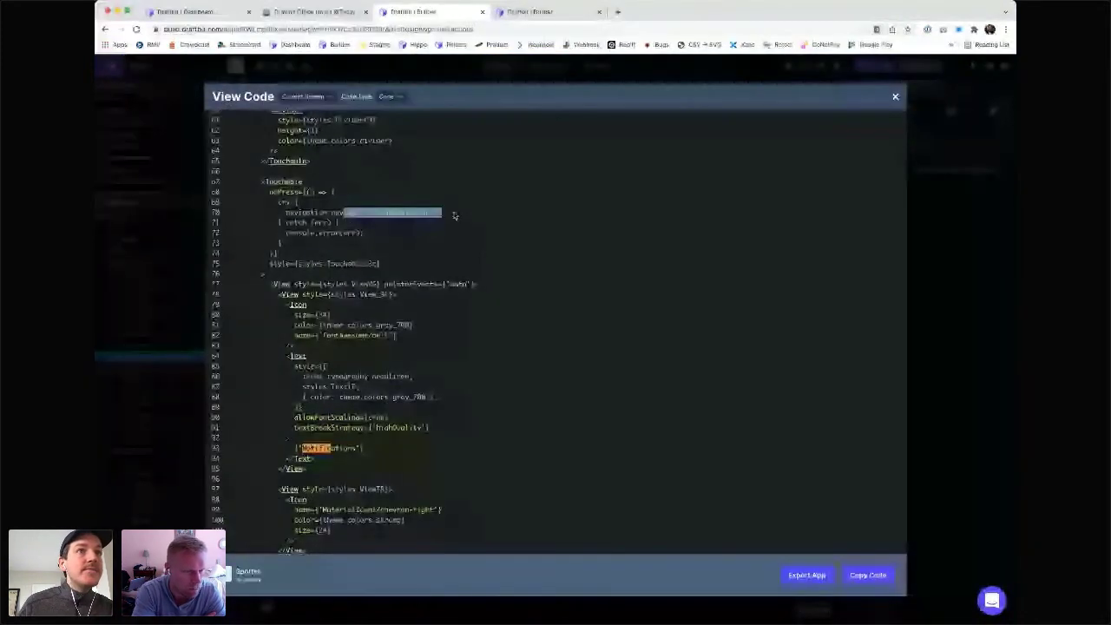
- Close the generated code and switch to the Navigate view of the app's navigator tree
left_click(493, 74)
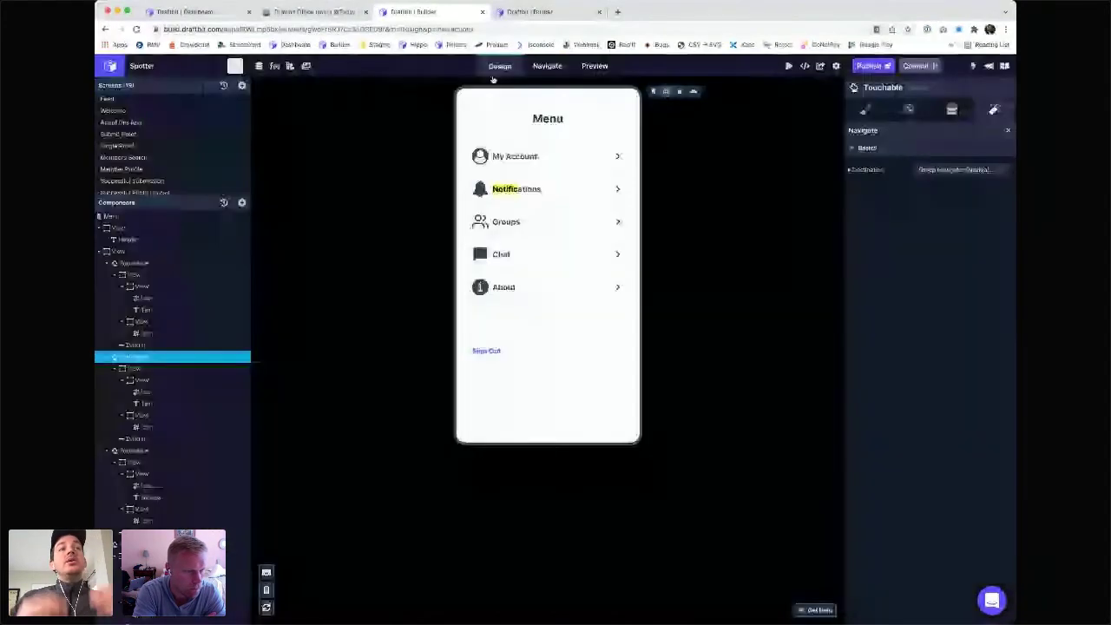
left_click(547, 66)
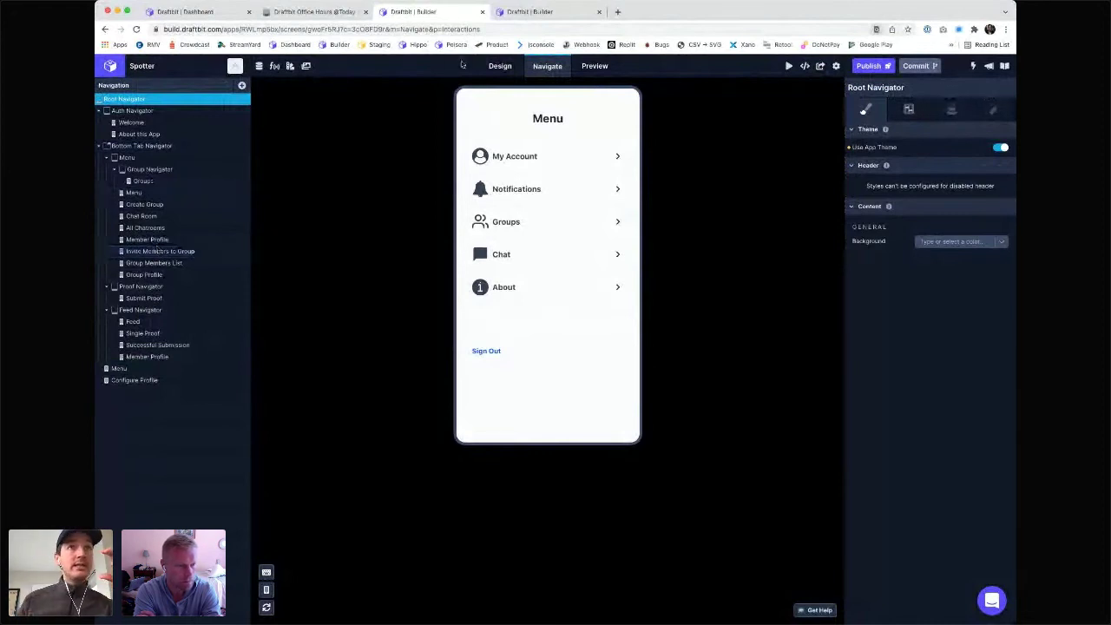
- Set the Notifications Touchable's Navigate destination to Auth Navigator, then return to the navigator tree
left_click(500, 65)
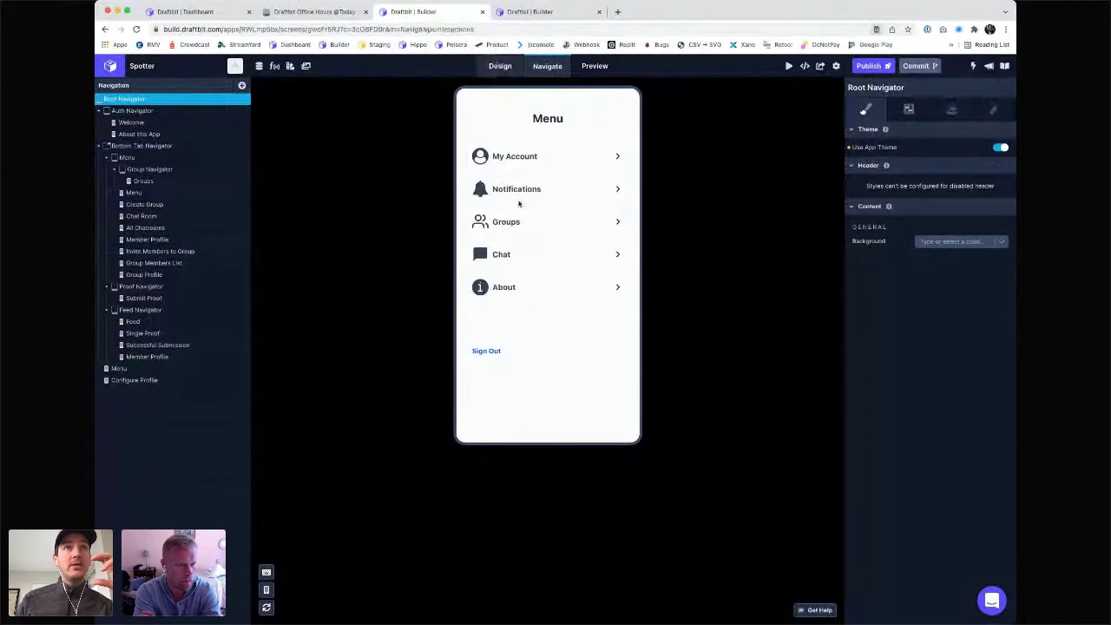
left_click(519, 188)
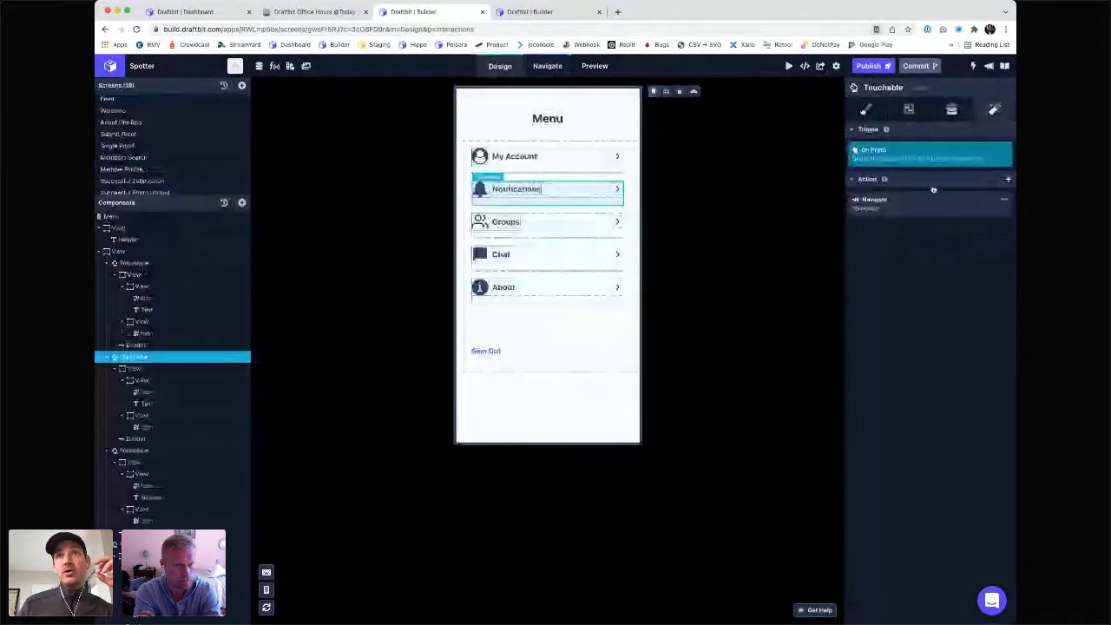
left_click(901, 208)
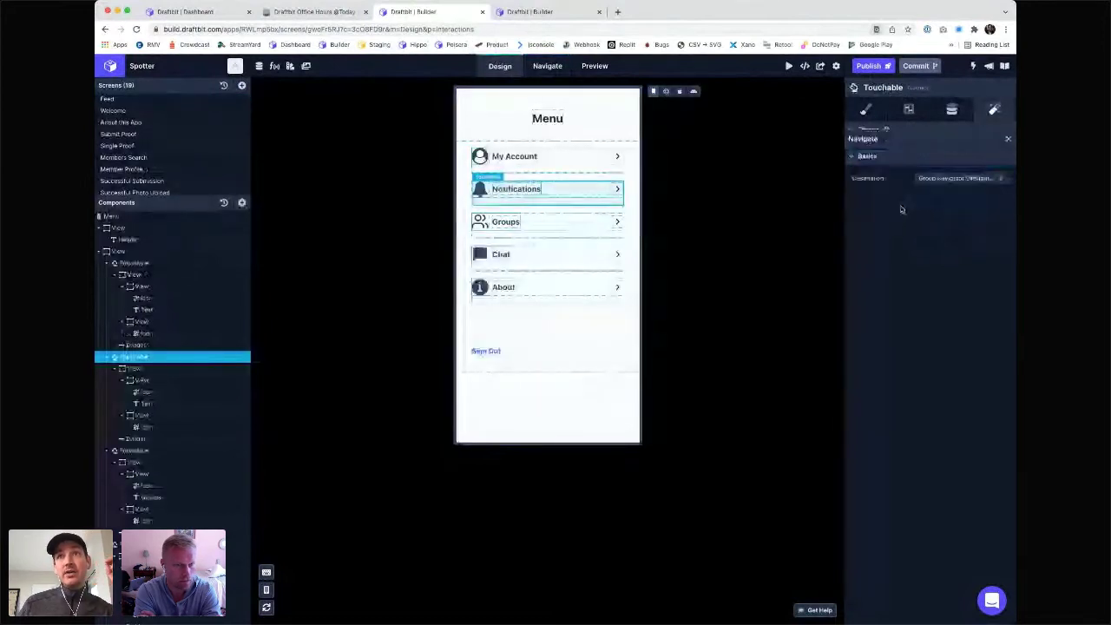
left_click(934, 170)
left_click(953, 340)
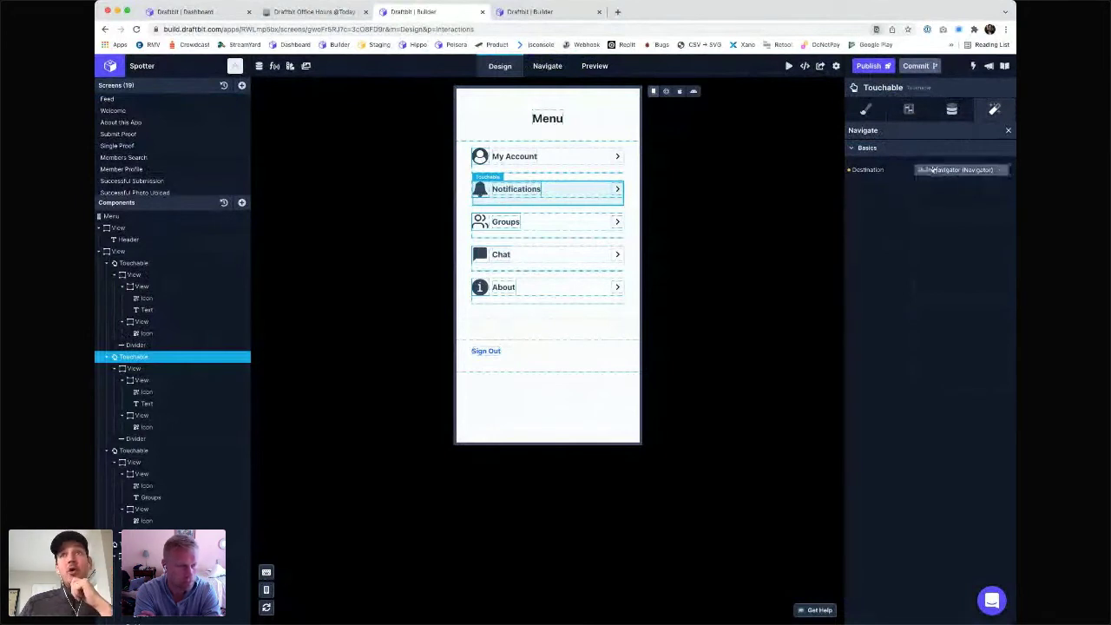
left_click(925, 170)
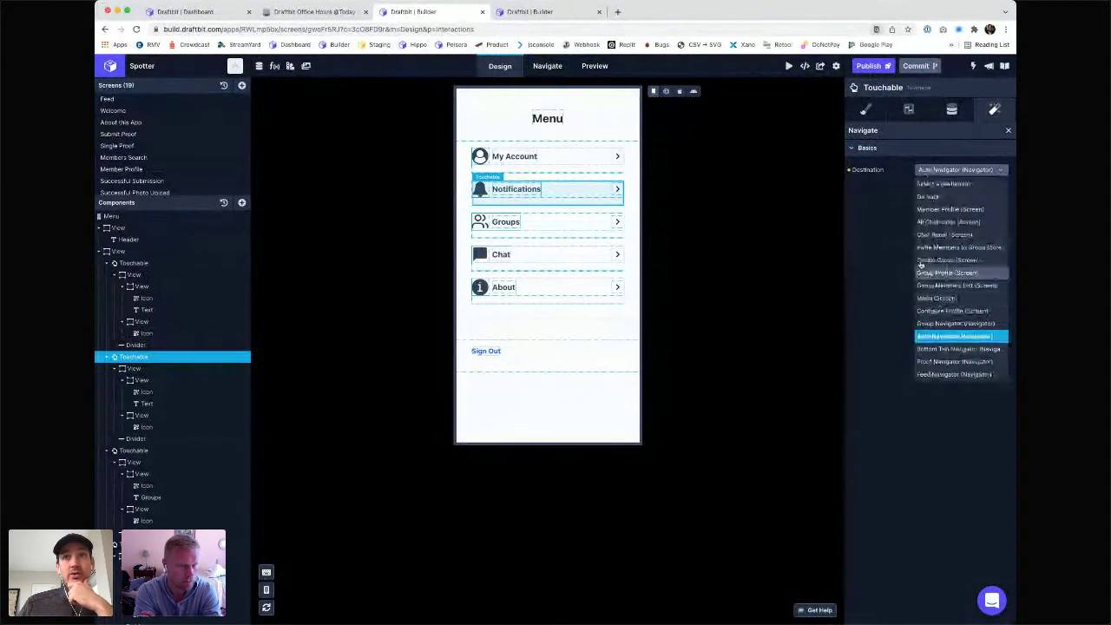
left_click(889, 236)
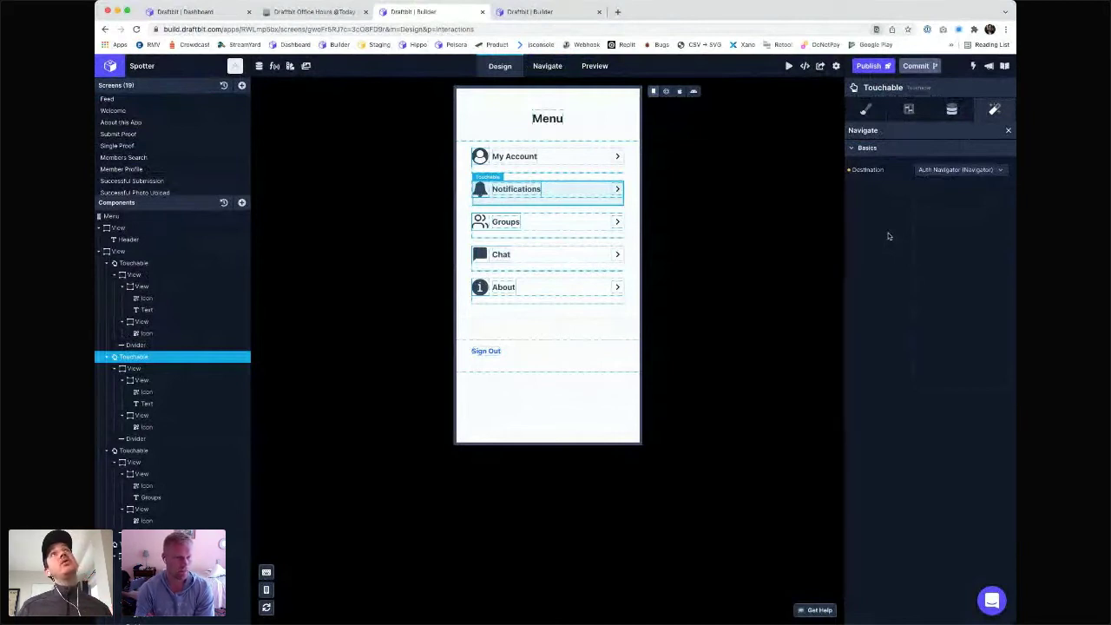
left_click(547, 66)
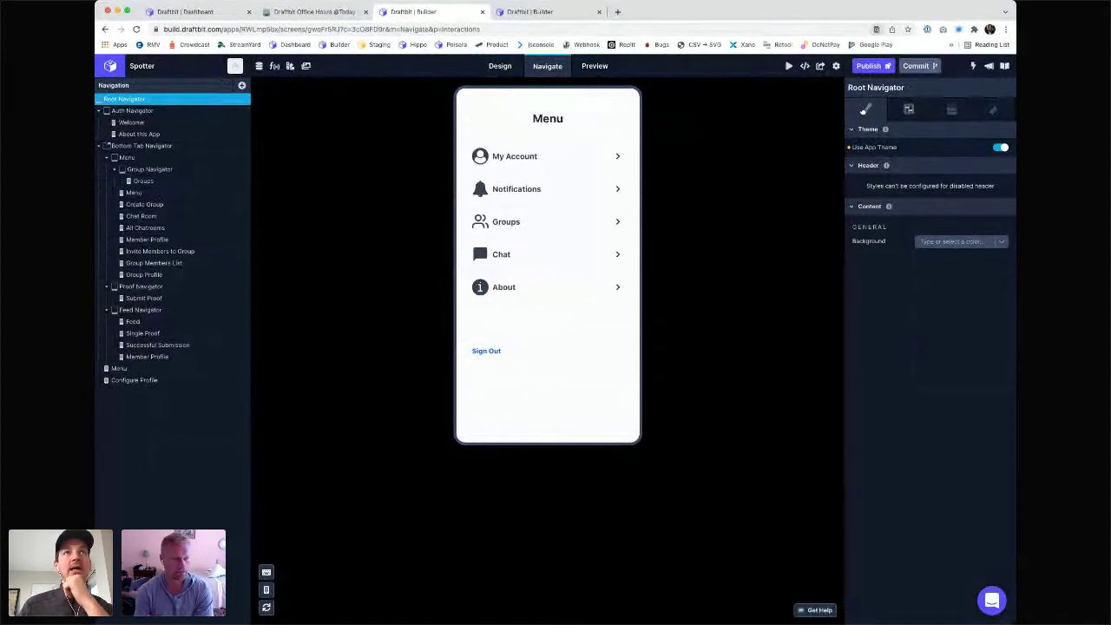
- Scroll the Notion notes to the Bottom Nav reference image, then return to the Draftbit builder tab
left_click(299, 12)
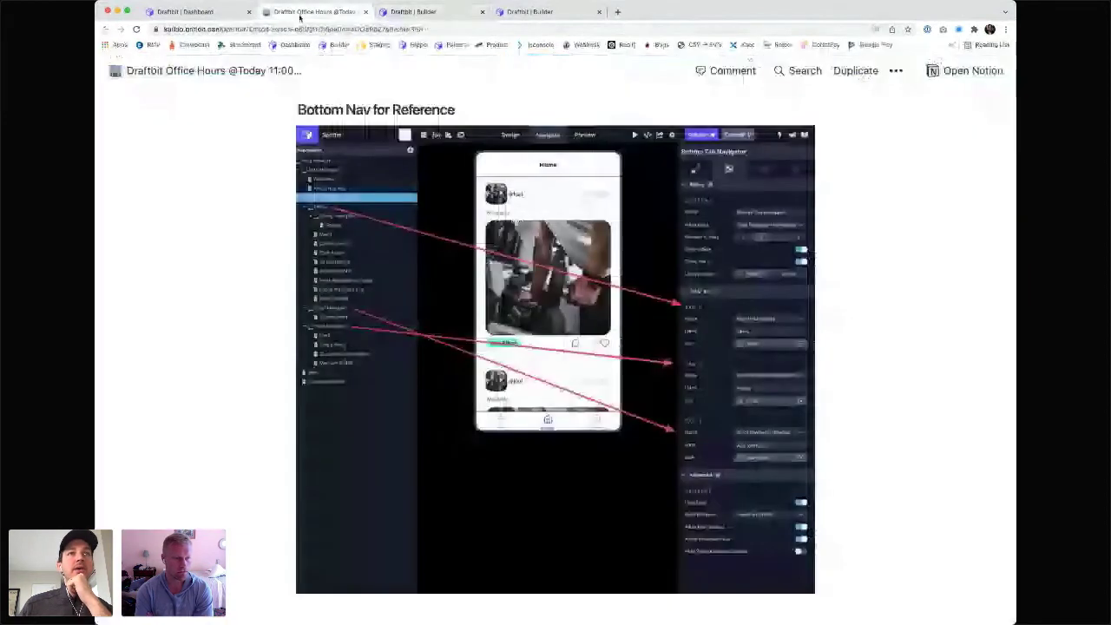
scroll(600, 396, "up", 10)
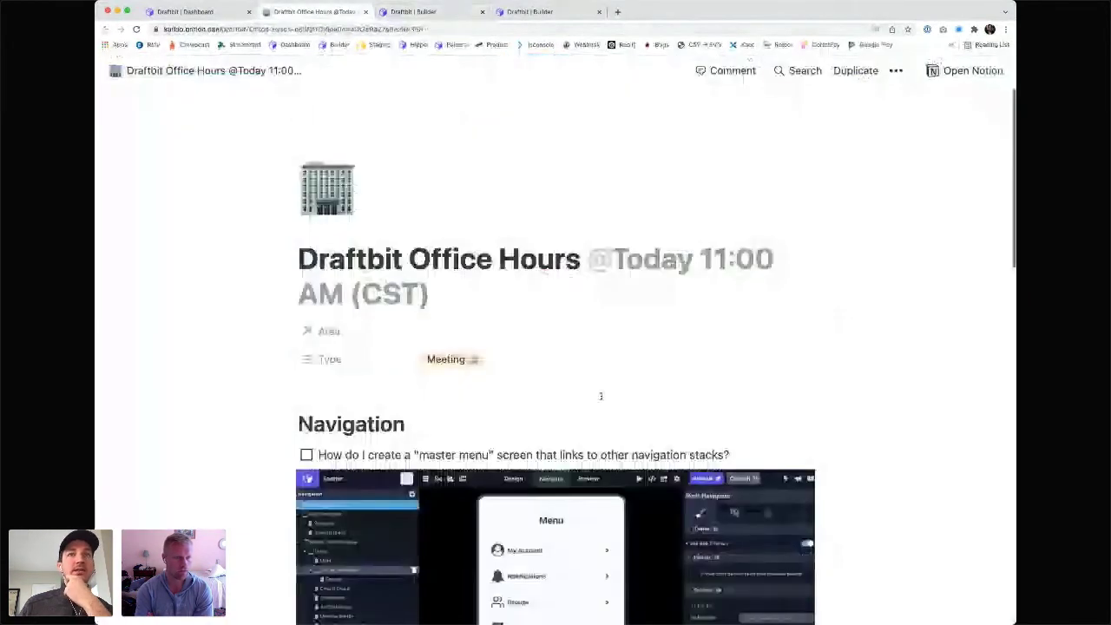
scroll(600, 396, "down", 10)
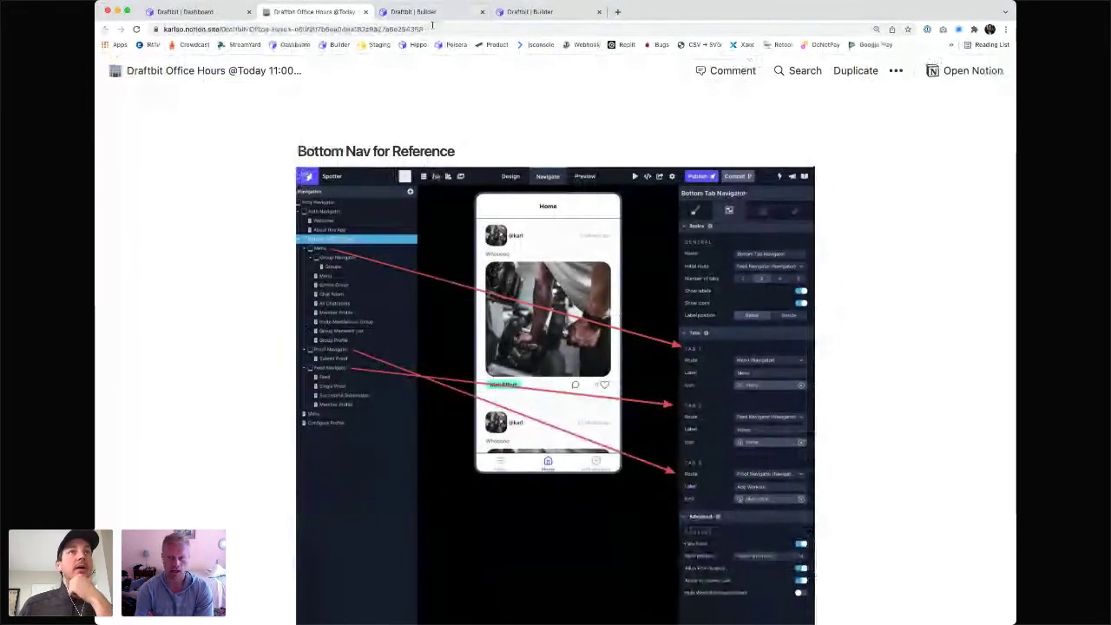
left_click(425, 11)
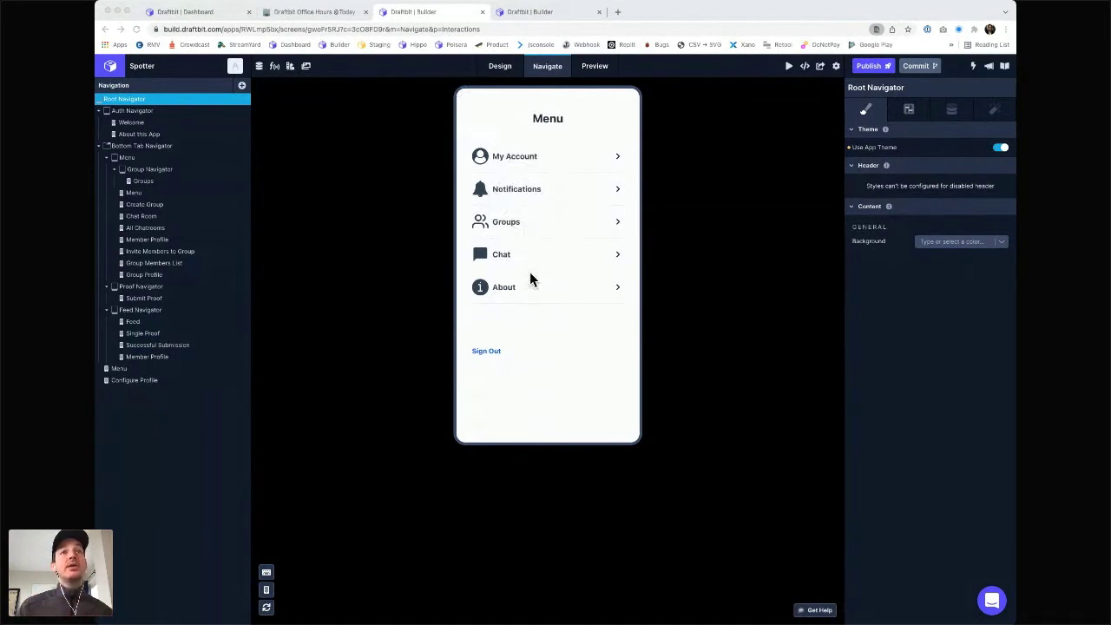
- Reopen the Menu screen design and select the Notifications Text component
left_click(504, 67)
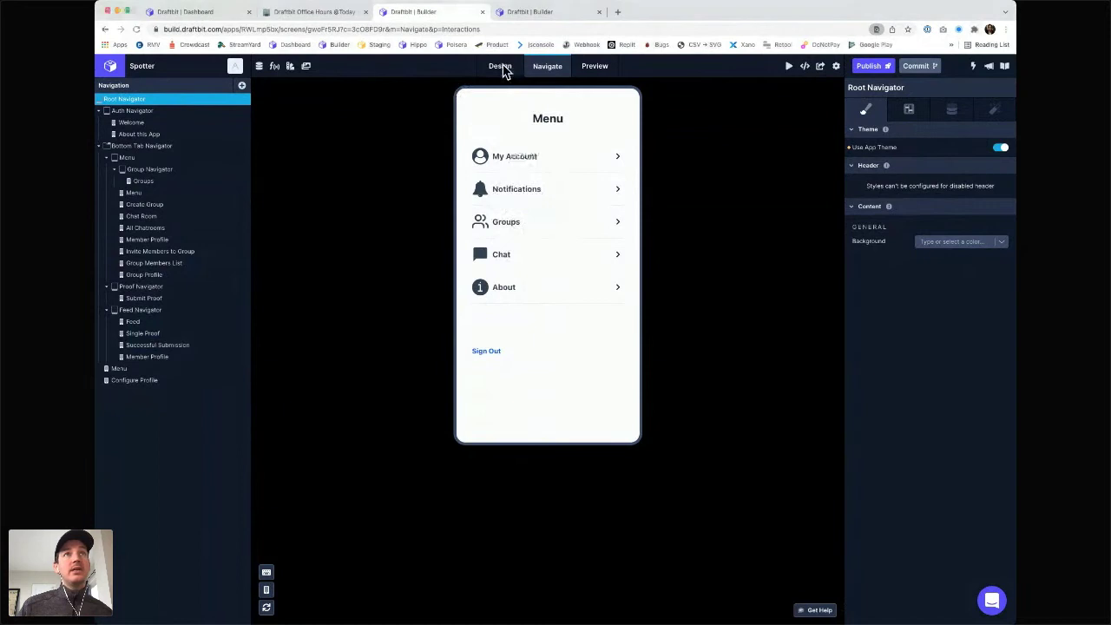
left_click(502, 66)
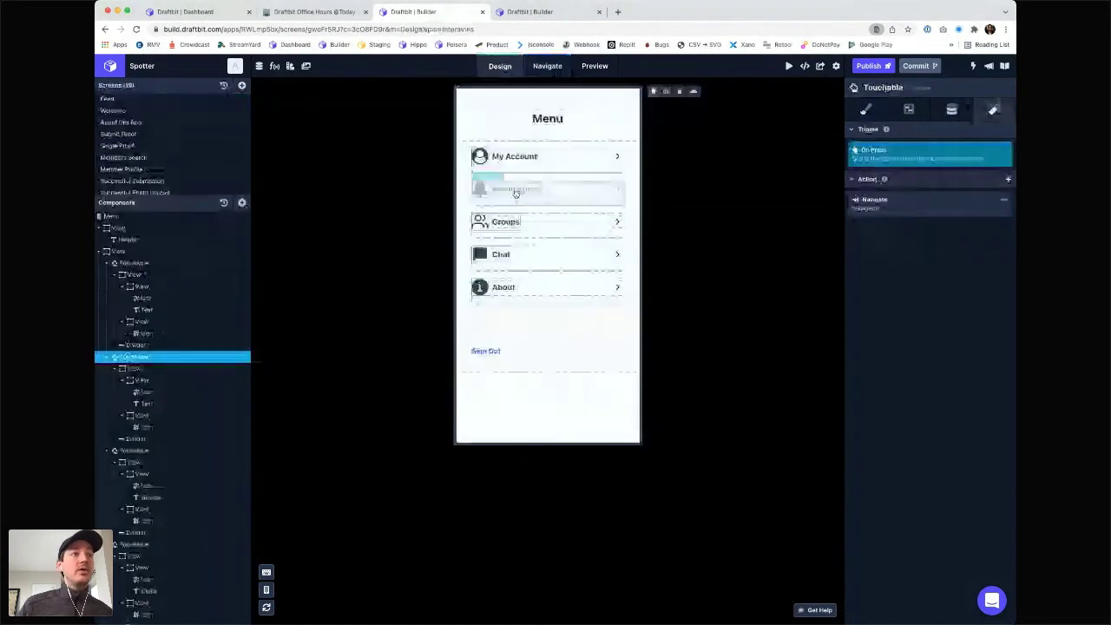
left_click(149, 403)
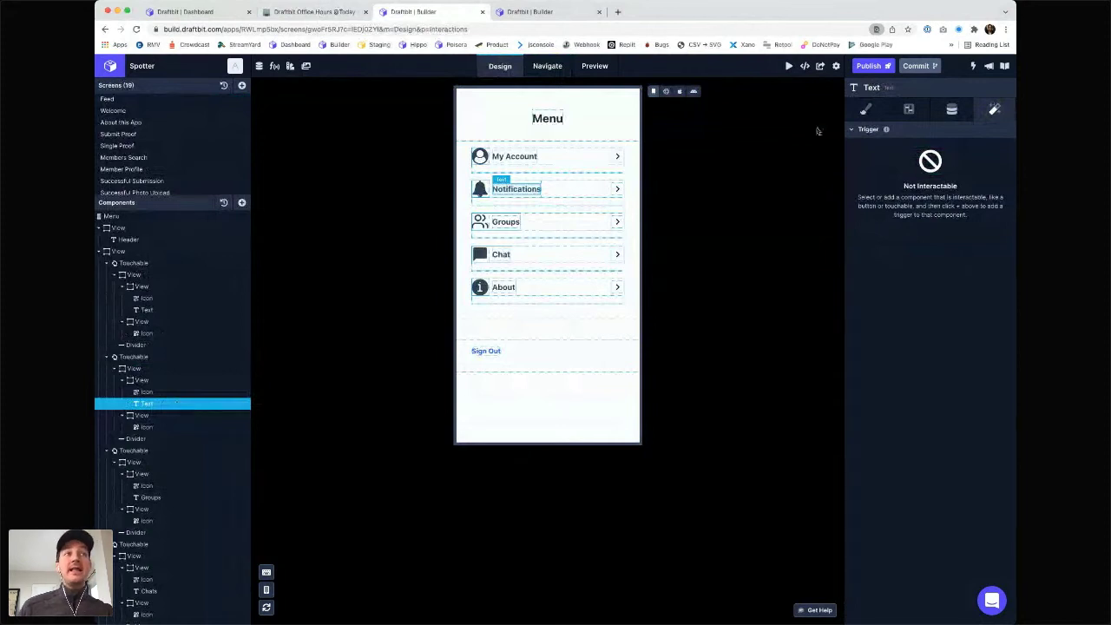
- Browse the Notifications text's Conditional Display Value variables, closing the list without choosing one
left_click(909, 110)
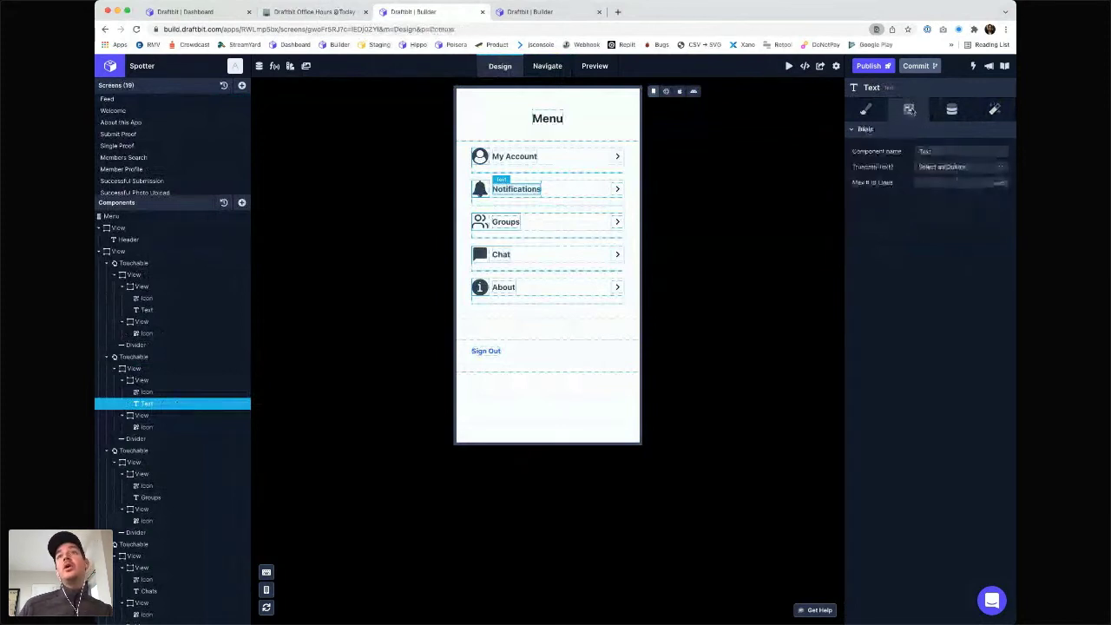
left_click(952, 109)
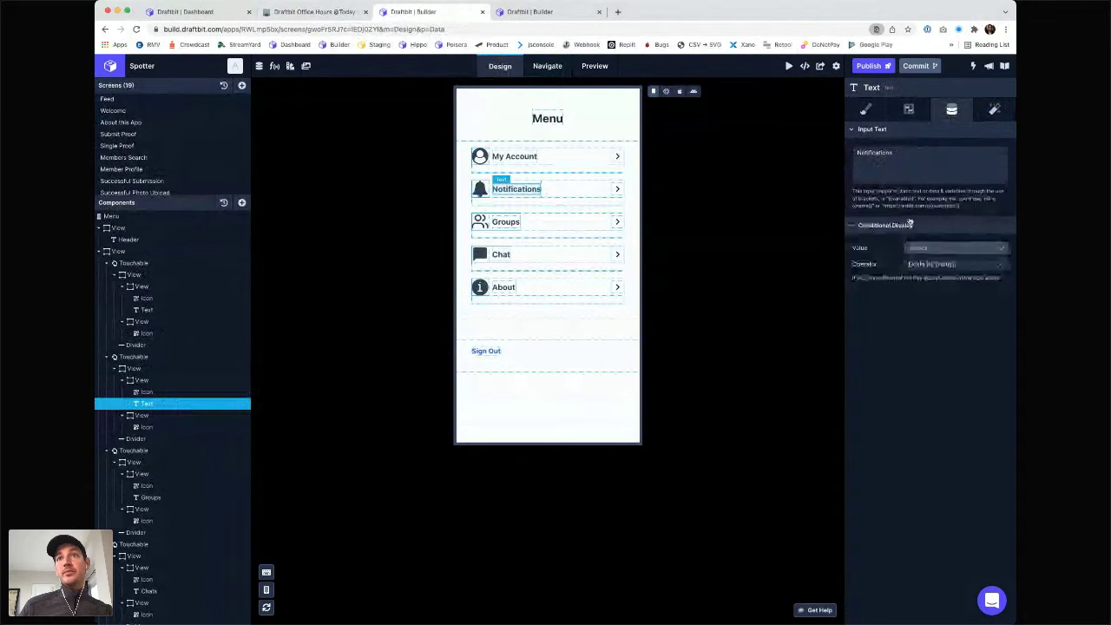
left_click(920, 249)
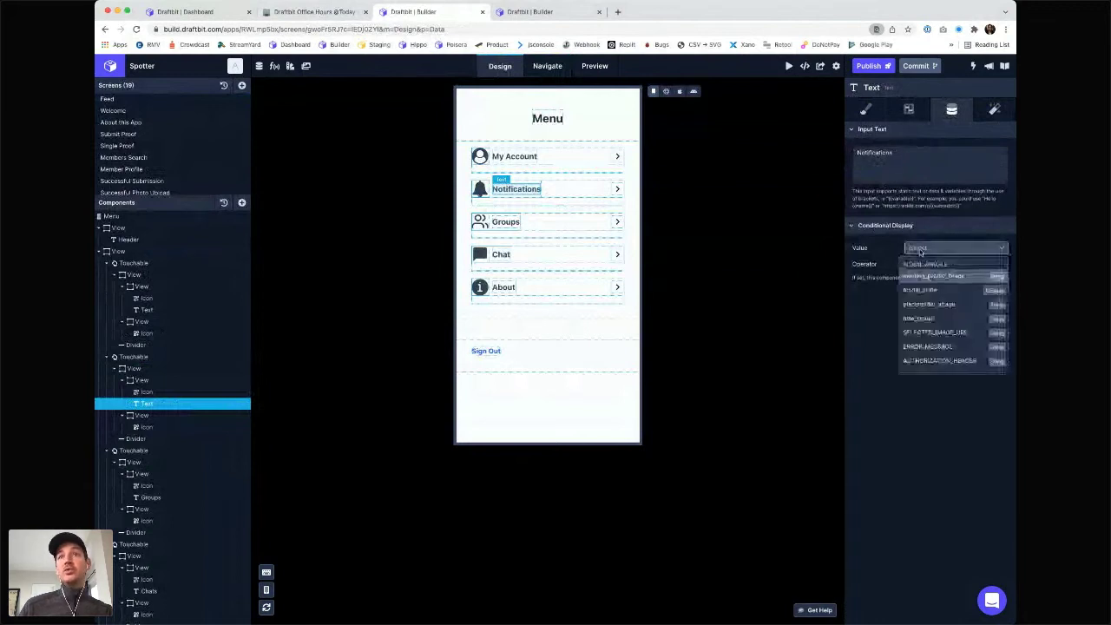
left_click(864, 275)
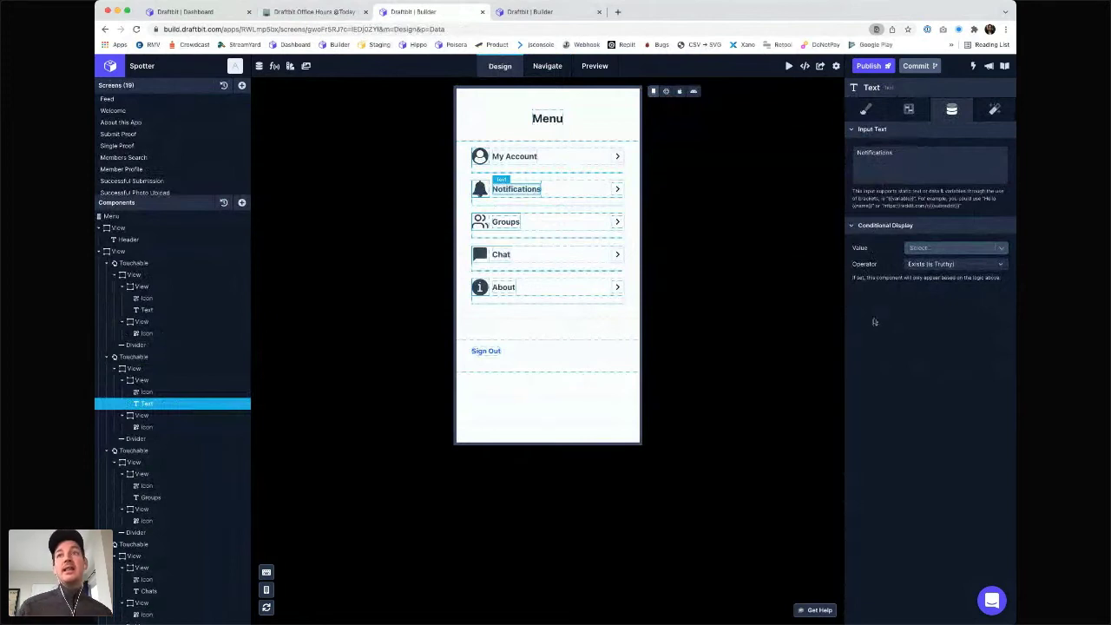
left_click(955, 248)
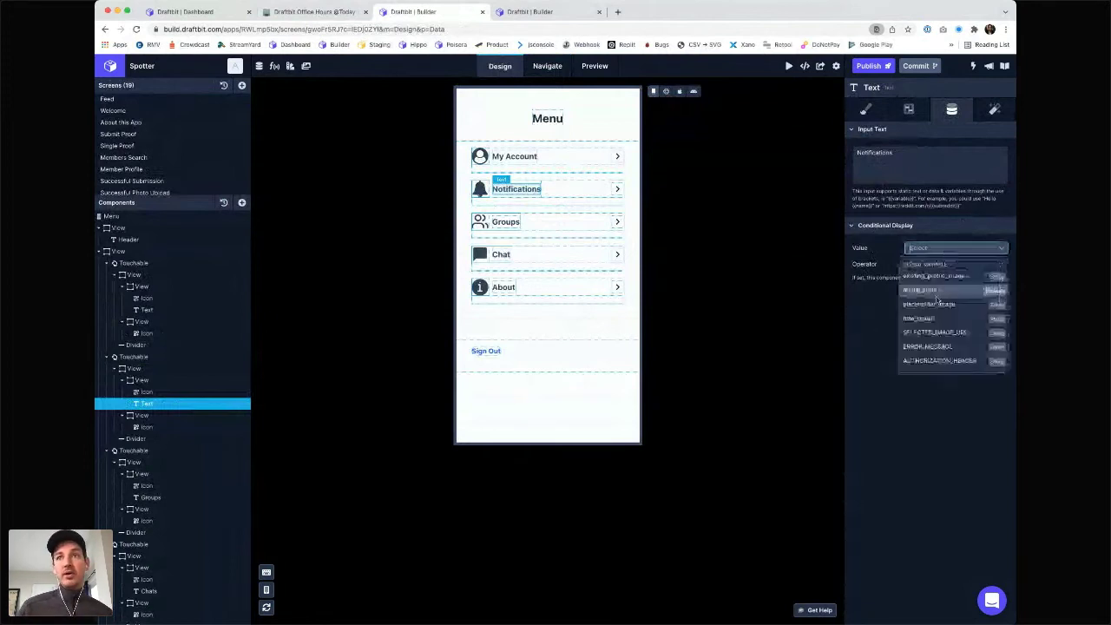
left_click(928, 409)
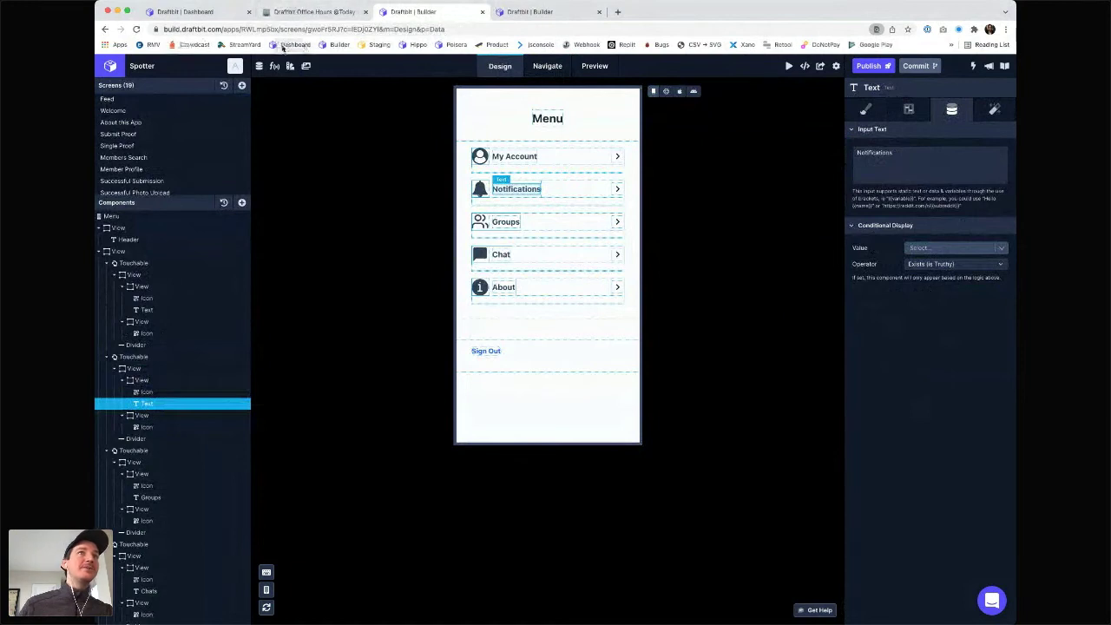
- Open the New Code Editor app from the dashboard, inspect its text component, then return to the dashboard
left_click(215, 13)
left_click(314, 142)
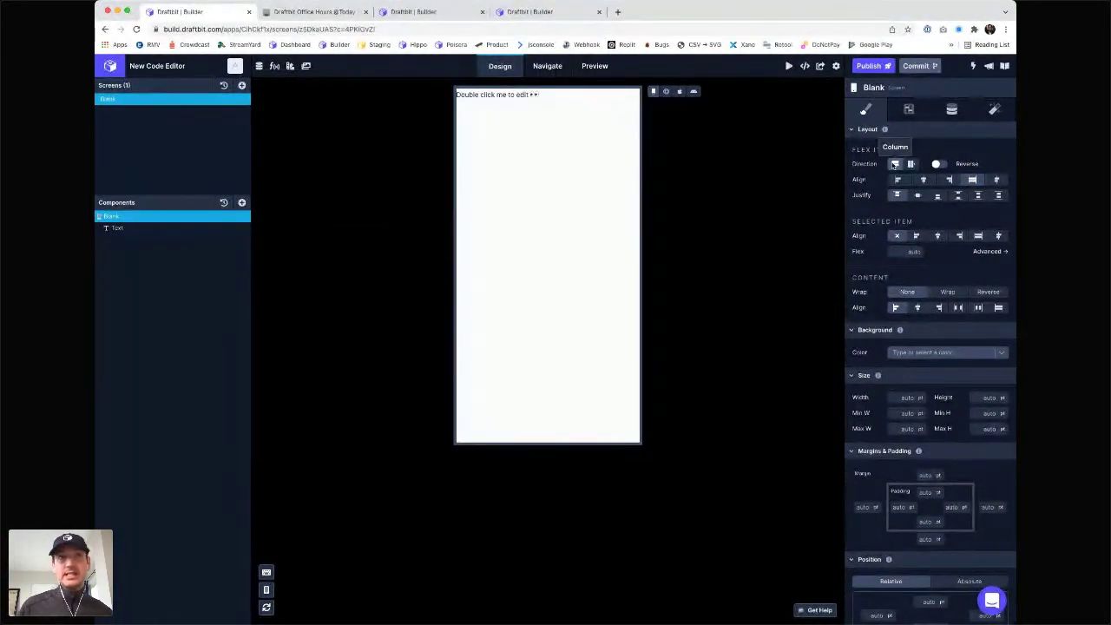
left_click(118, 227)
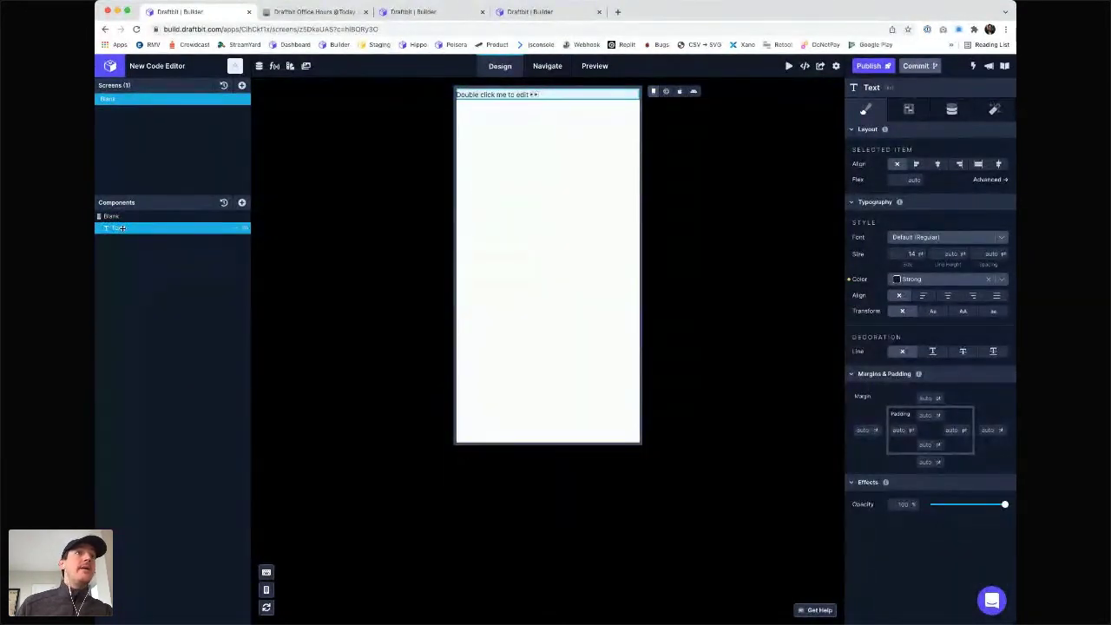
left_click(116, 67)
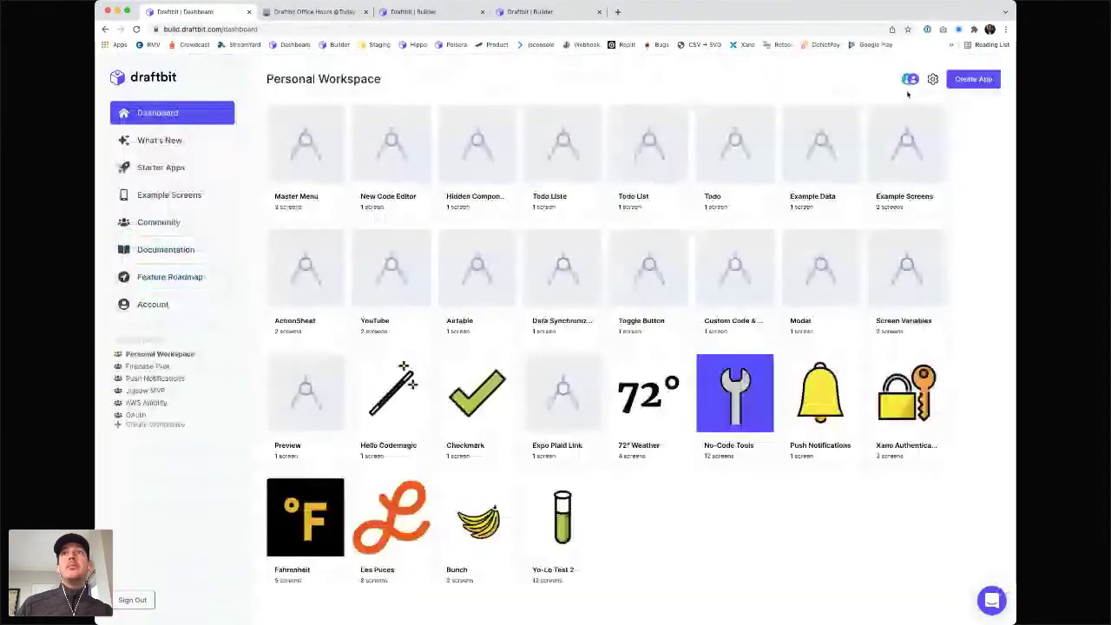
- Create a new app named i18n, replacing the first typed name, and skip the description step
left_click(971, 79)
type("Lan")
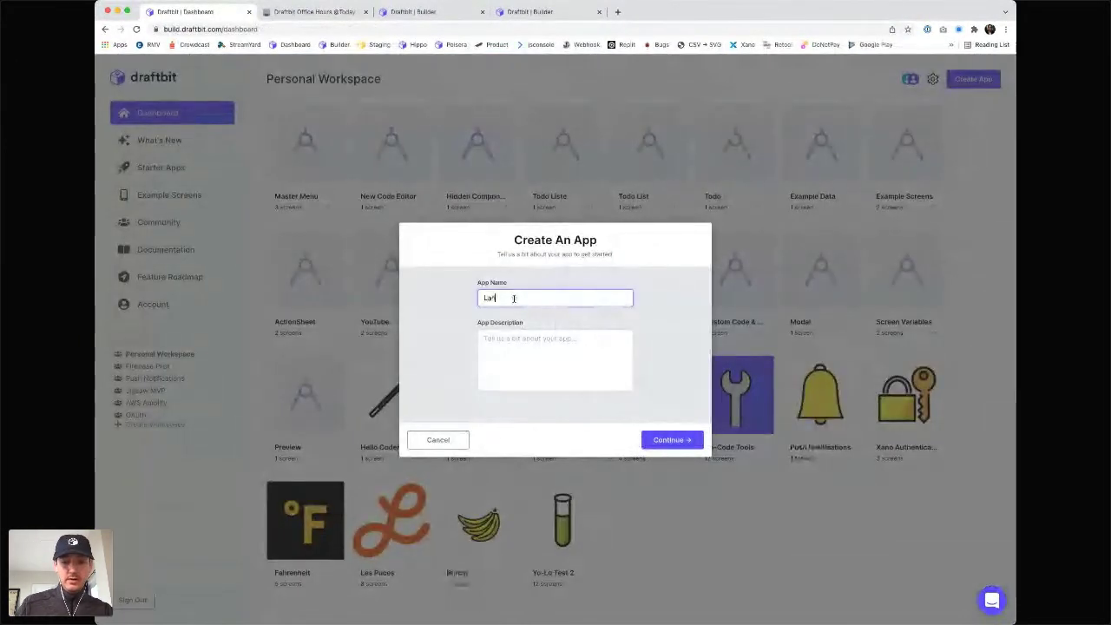
type("Multi")
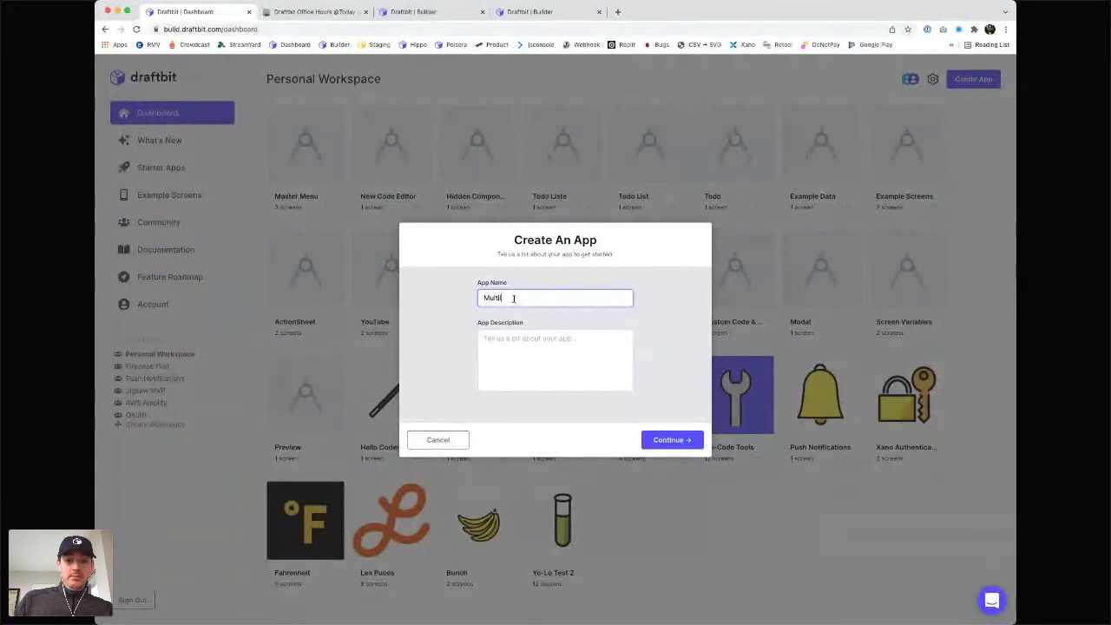
type("lin")
key("BackSpace")
key("BackSpace")
key("BackSpace")
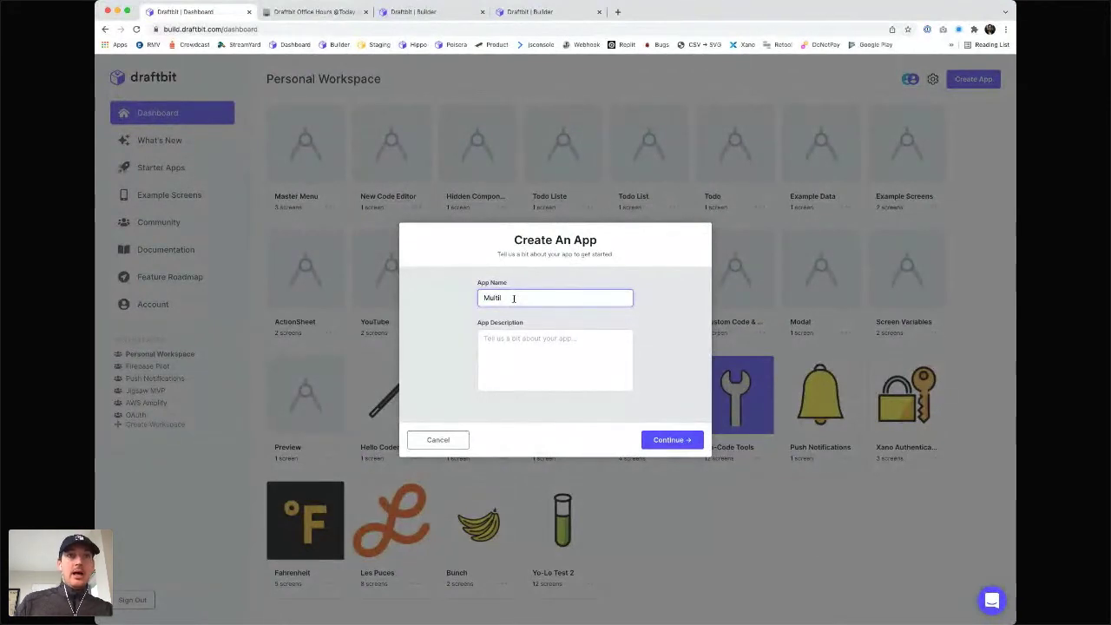
key("super+a")
type("i18")
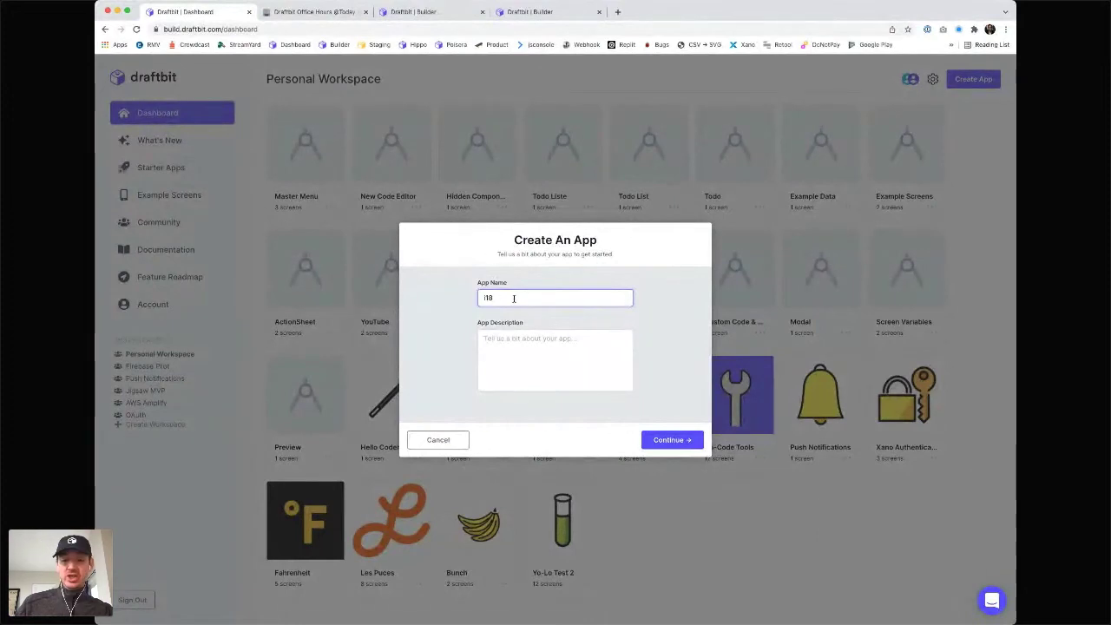
type("n")
left_click(659, 441)
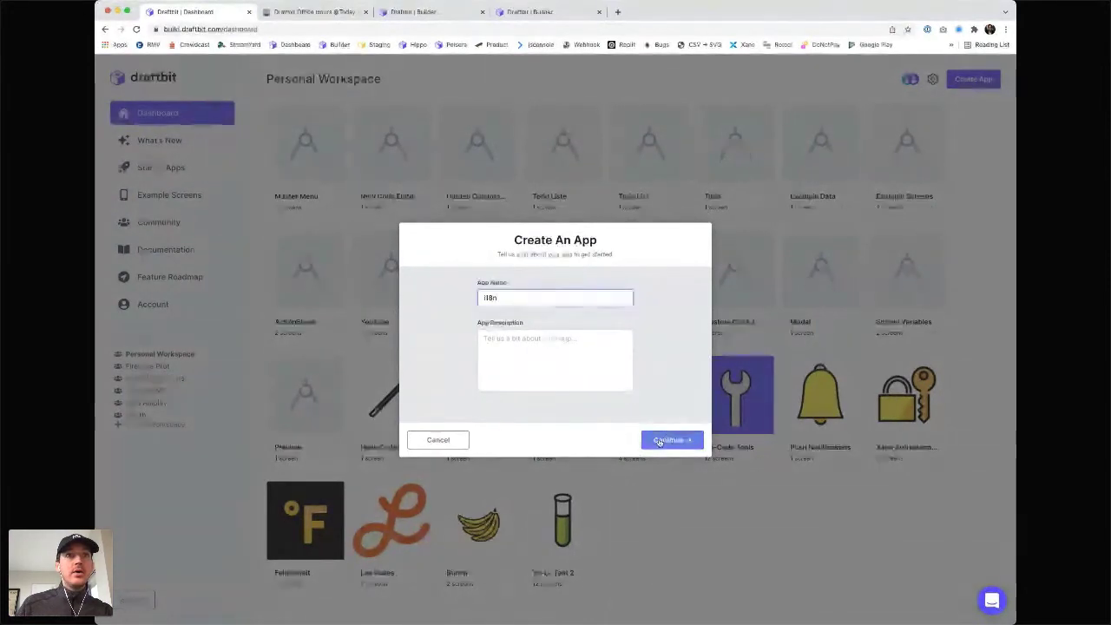
left_click(563, 441)
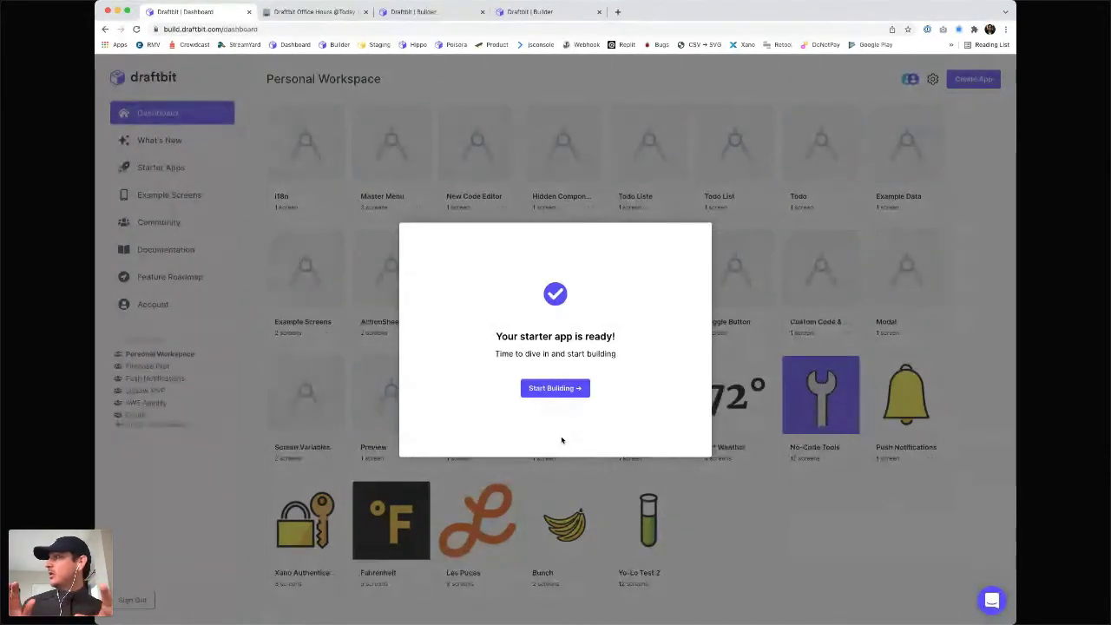
- Open the i18n app, add a Text component to the Blank screen, and rename it Hello
left_click(561, 391)
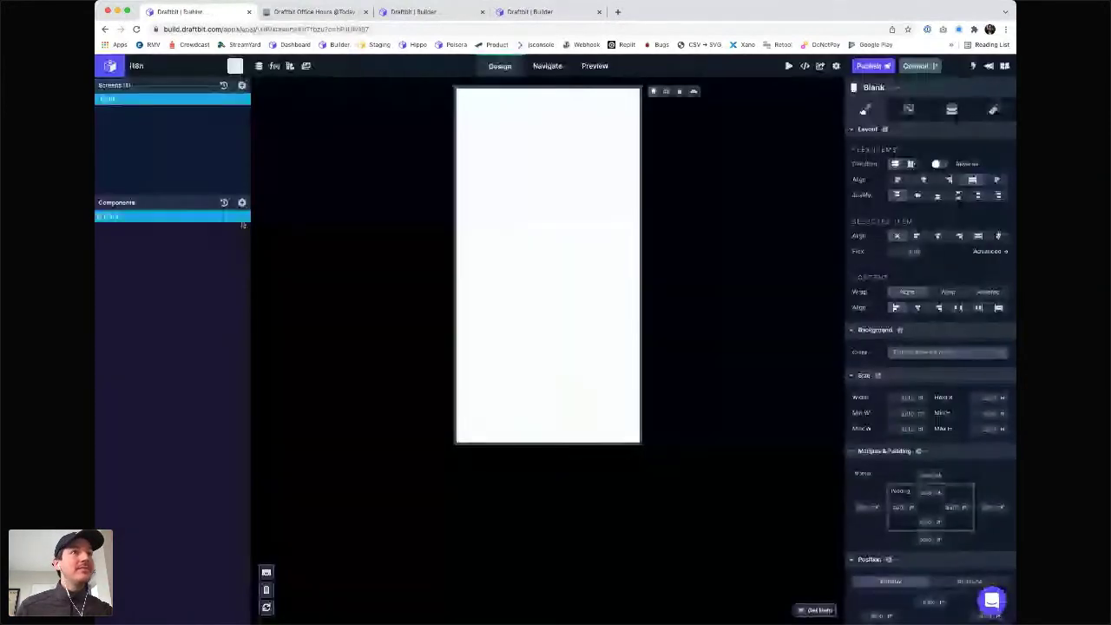
left_click(242, 202)
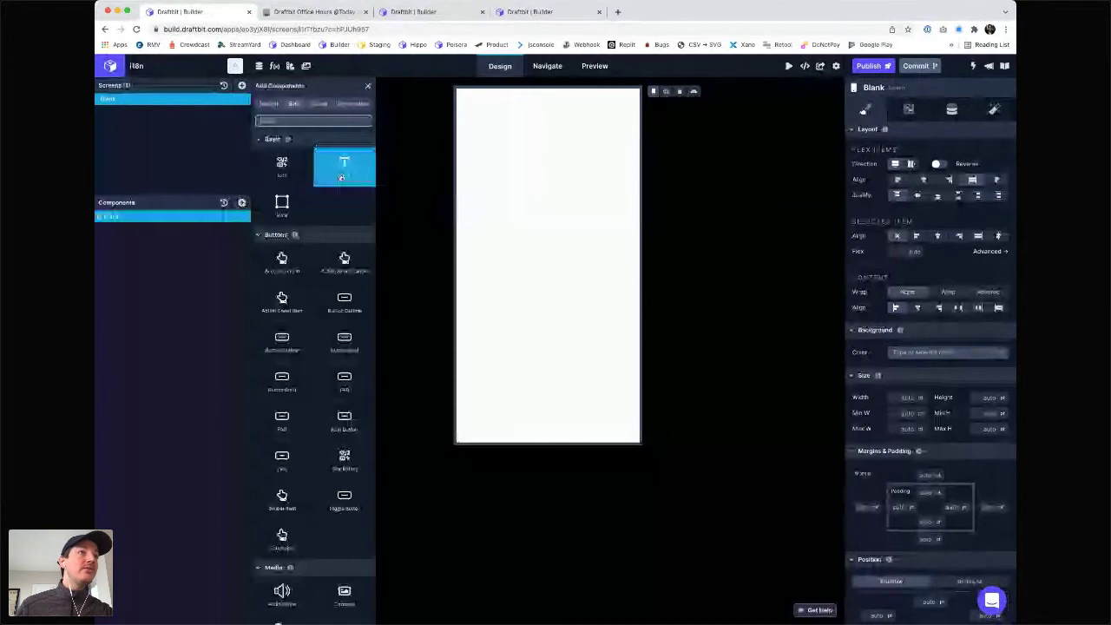
left_click(341, 177)
double_click(117, 227)
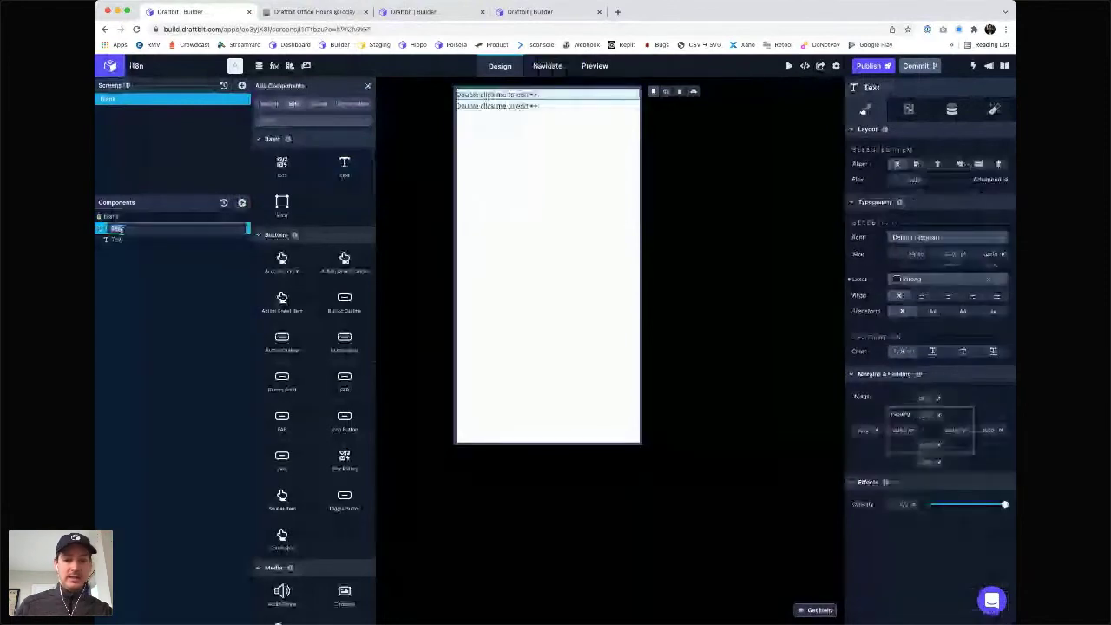
type("Hello")
key("Return")
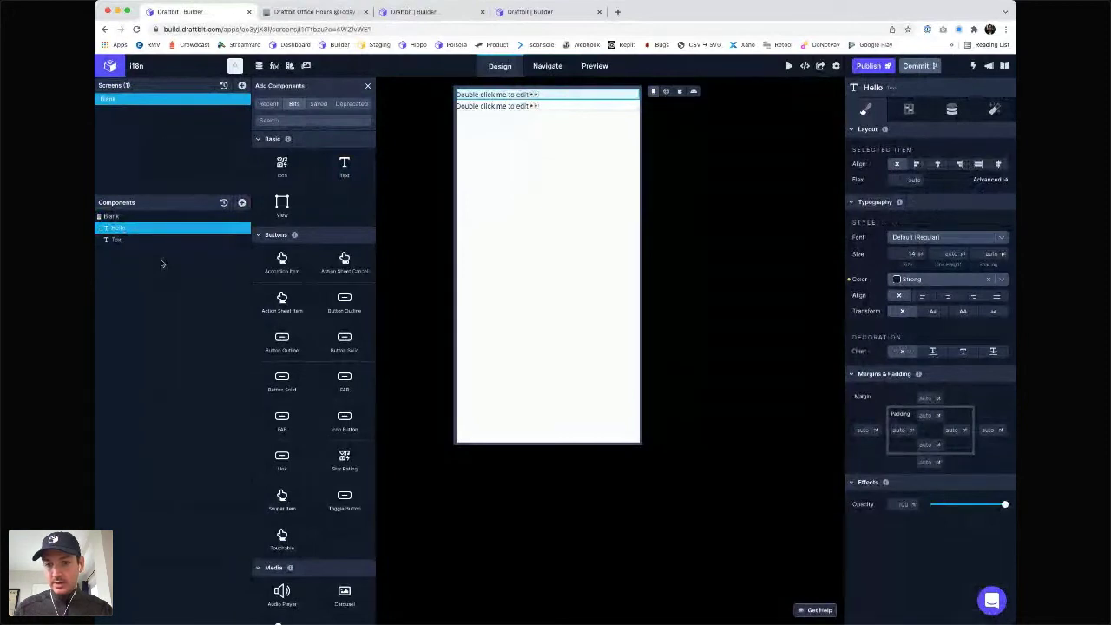
- Rename the second Text component to Bonjour, then reselect Hello
left_click(126, 242)
double_click(122, 241)
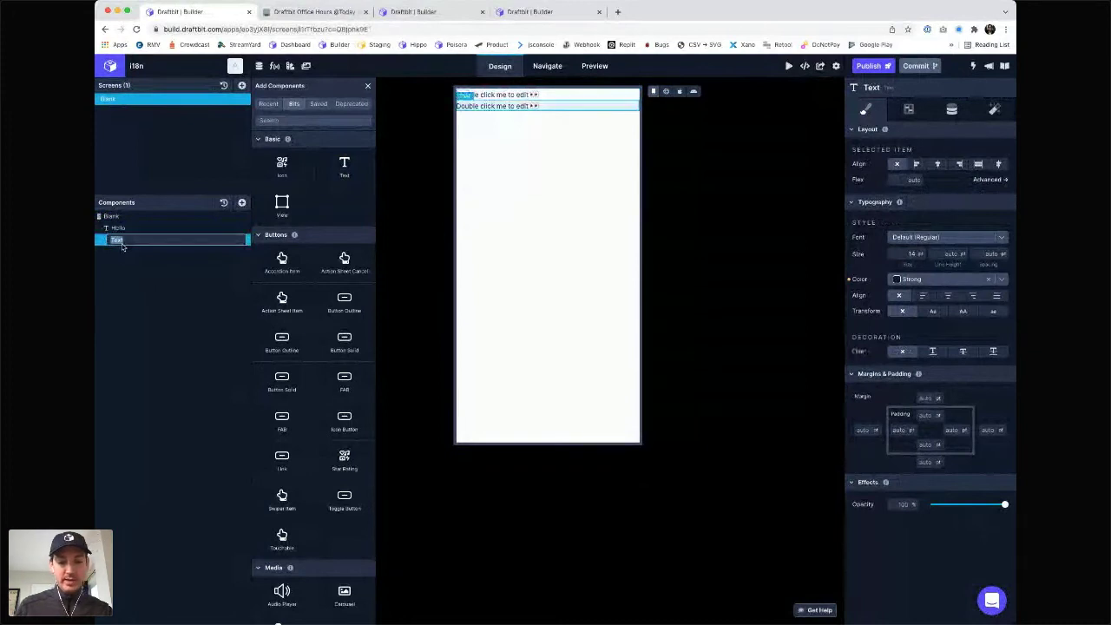
type("Bonjour")
key("Return")
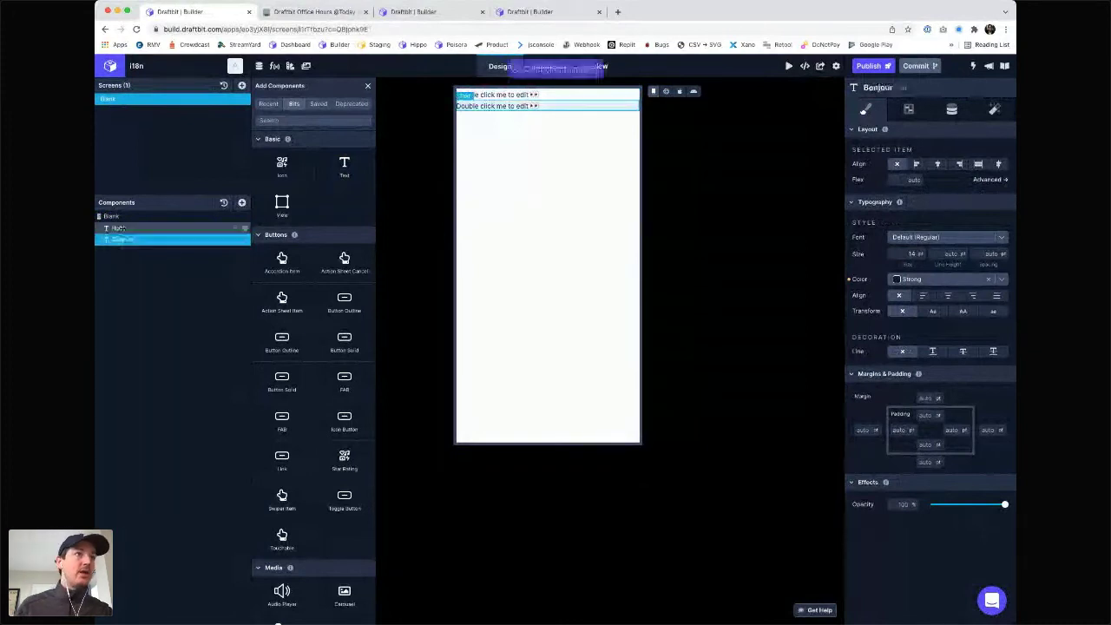
left_click(122, 228)
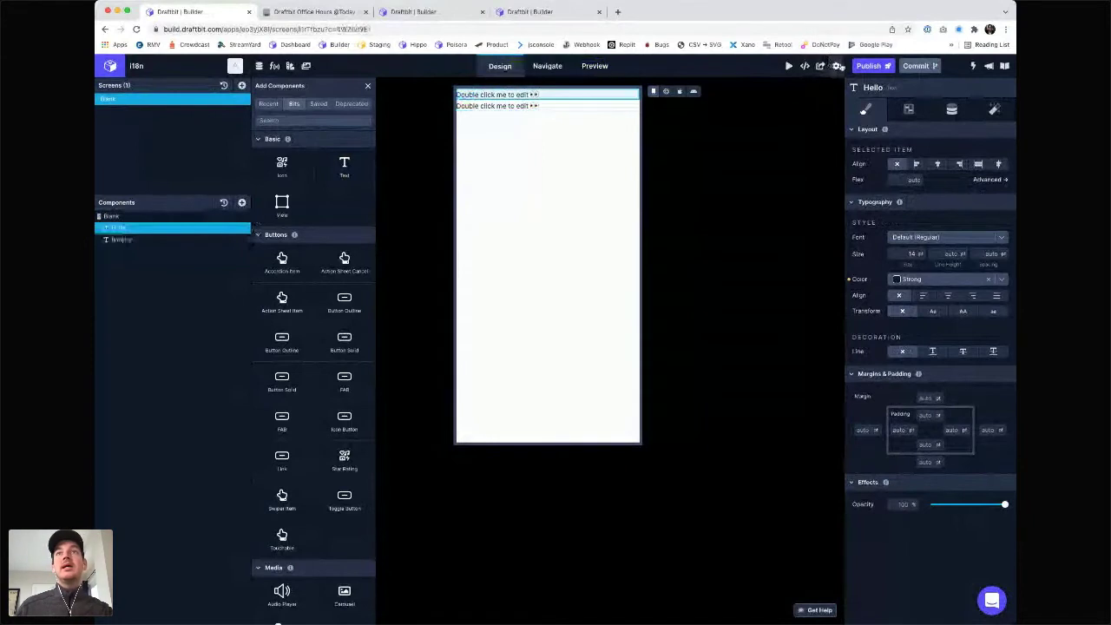
- In Project Settings, add device variable IS_ENGLISH with default value true and save
left_click(838, 66)
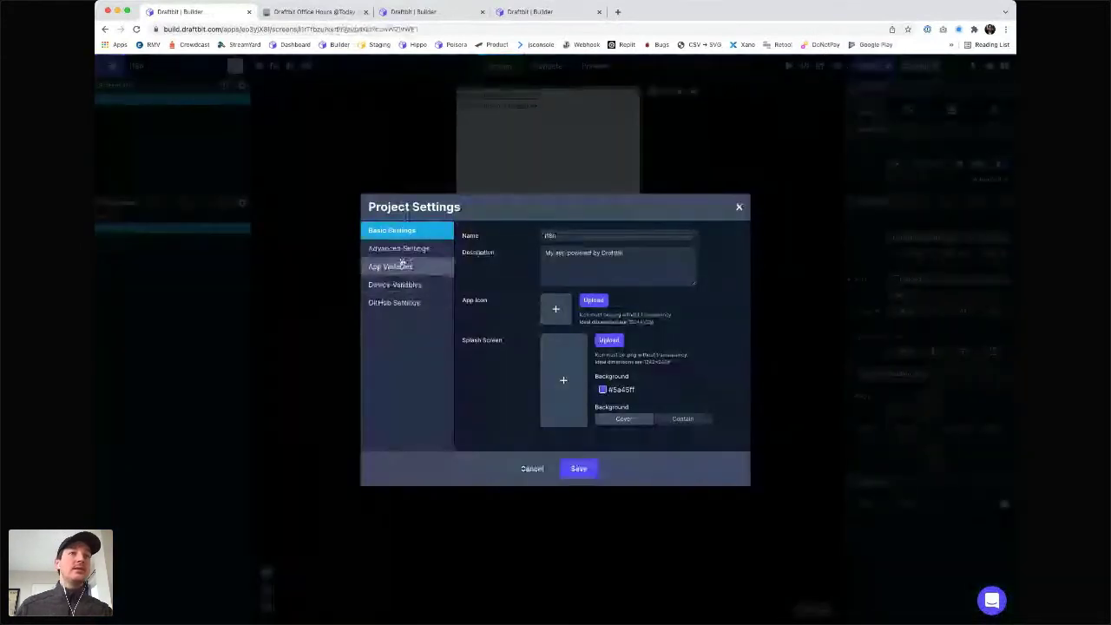
left_click(397, 285)
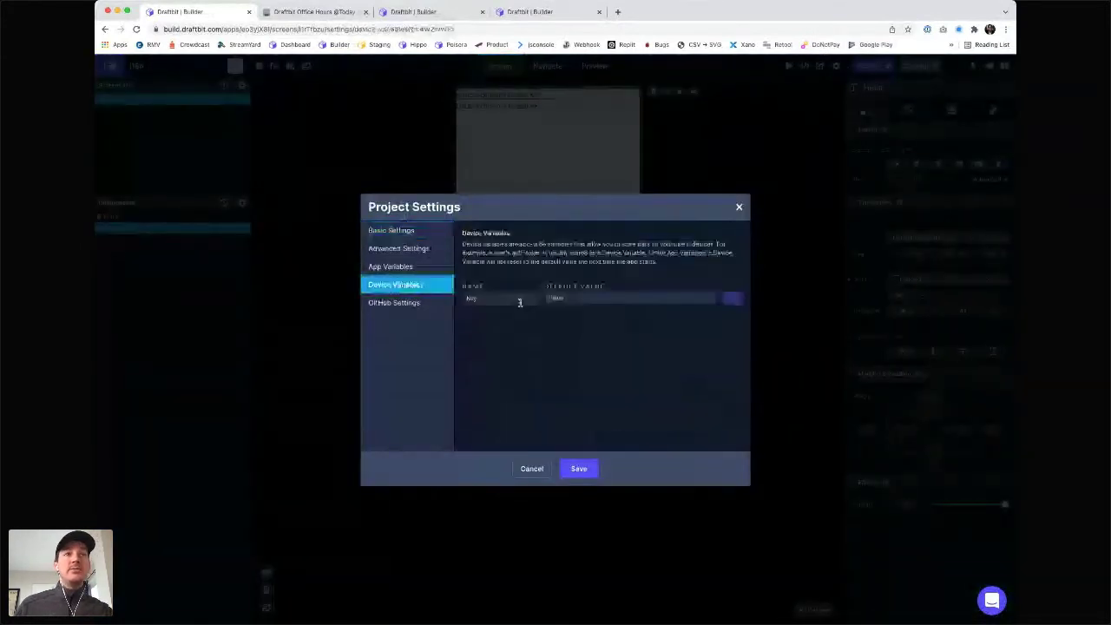
left_click(517, 301)
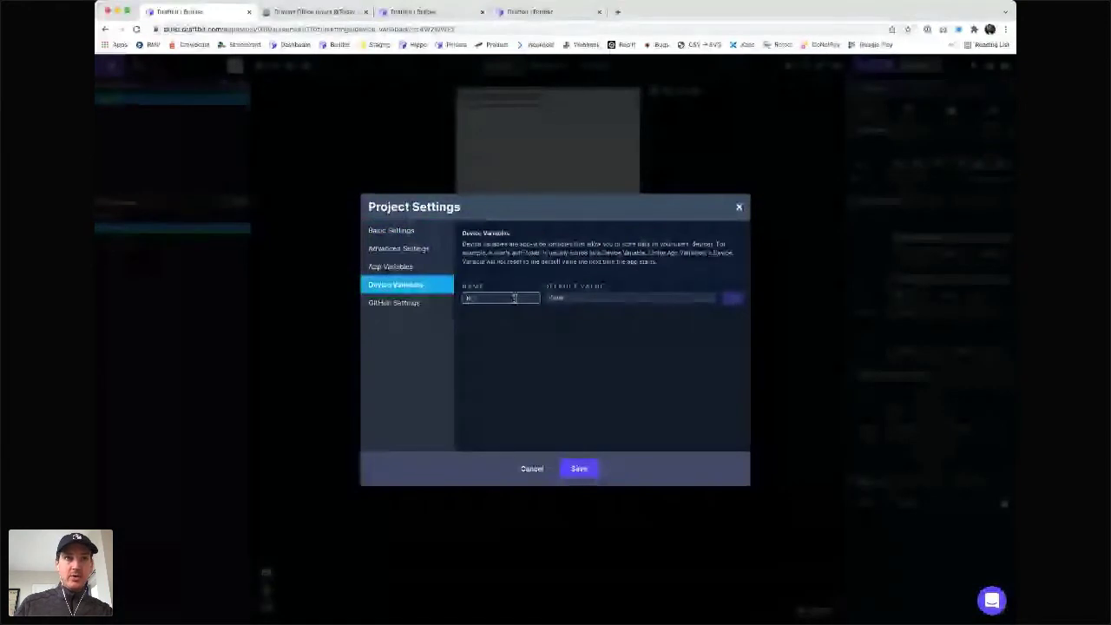
type("a")
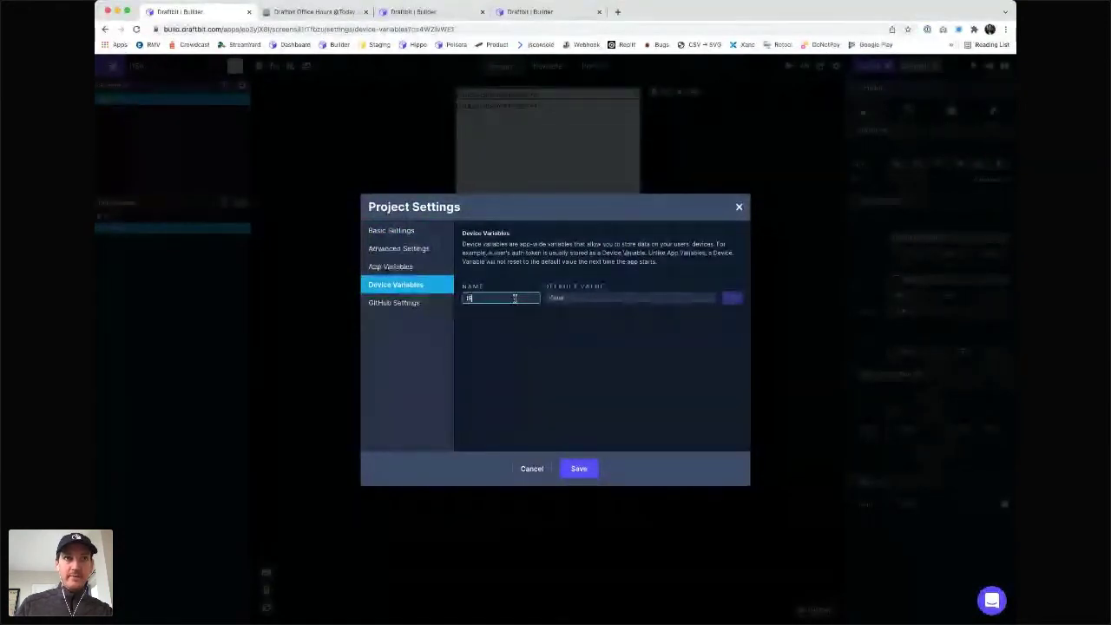
type("S_ENGLISH")
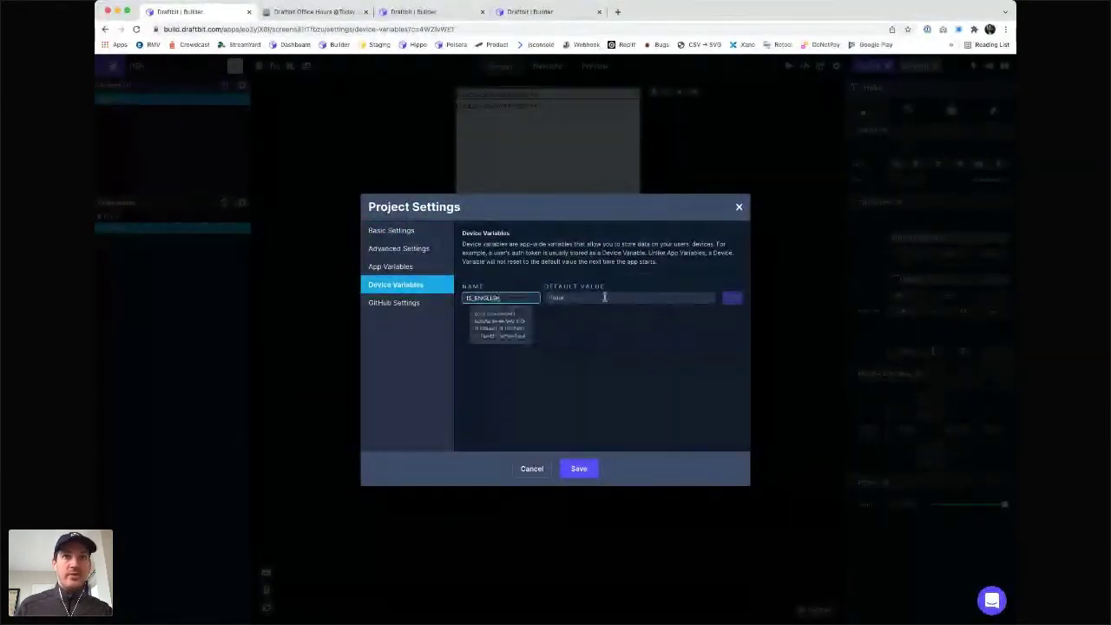
left_click(602, 298)
type("true")
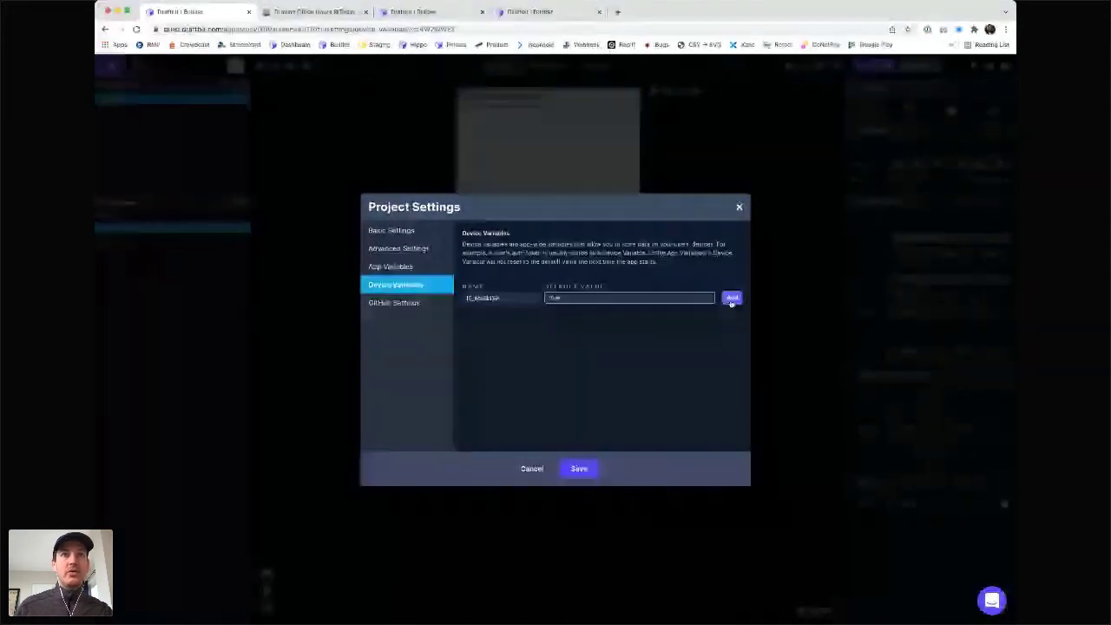
left_click(731, 298)
left_click(579, 469)
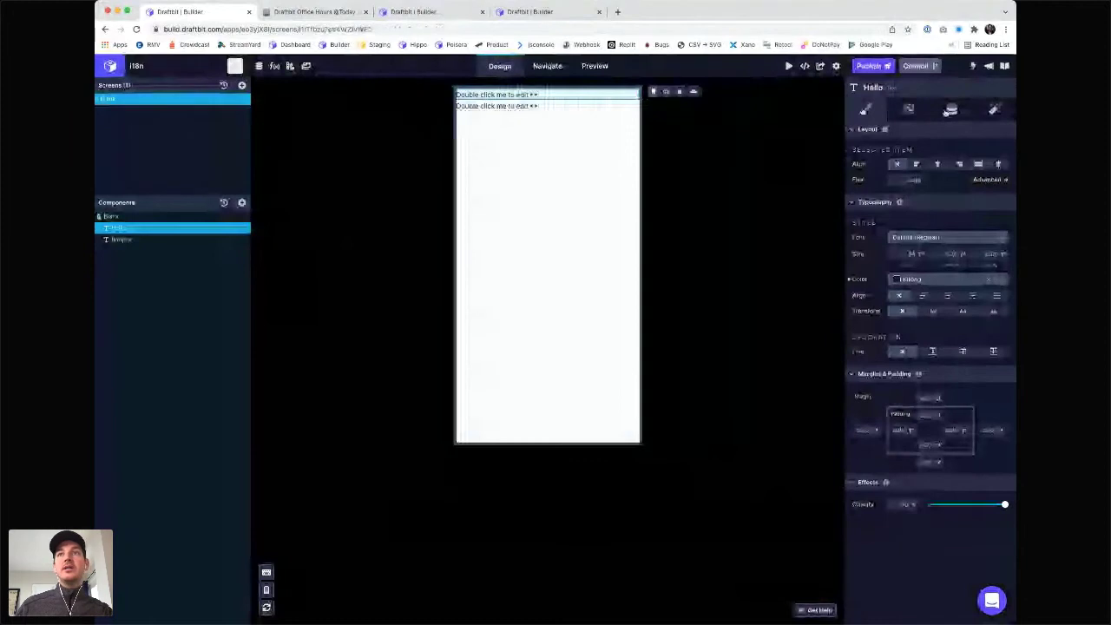
- Set the second text component's displayed text to 'Bonjour'
left_click(950, 109)
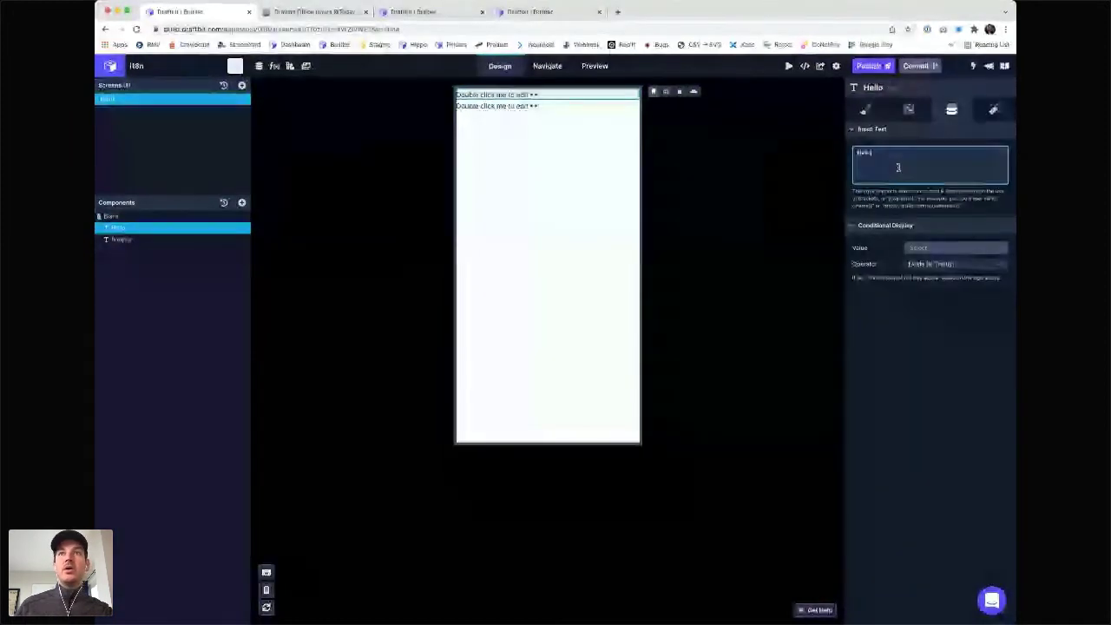
left_click(208, 239)
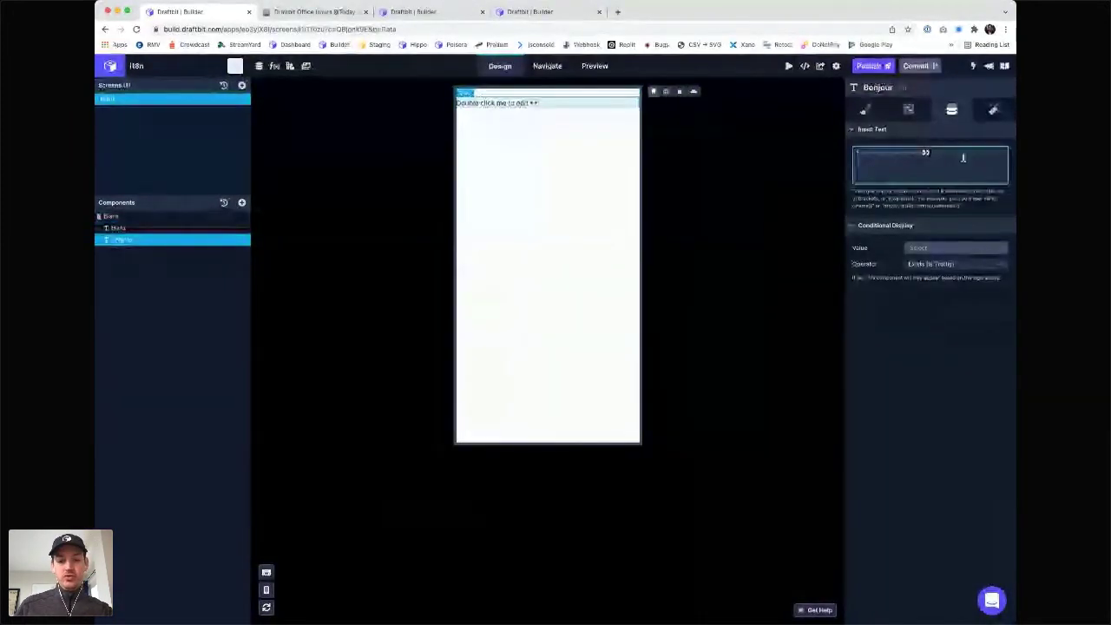
type("Bonjour")
left_click(831, 171)
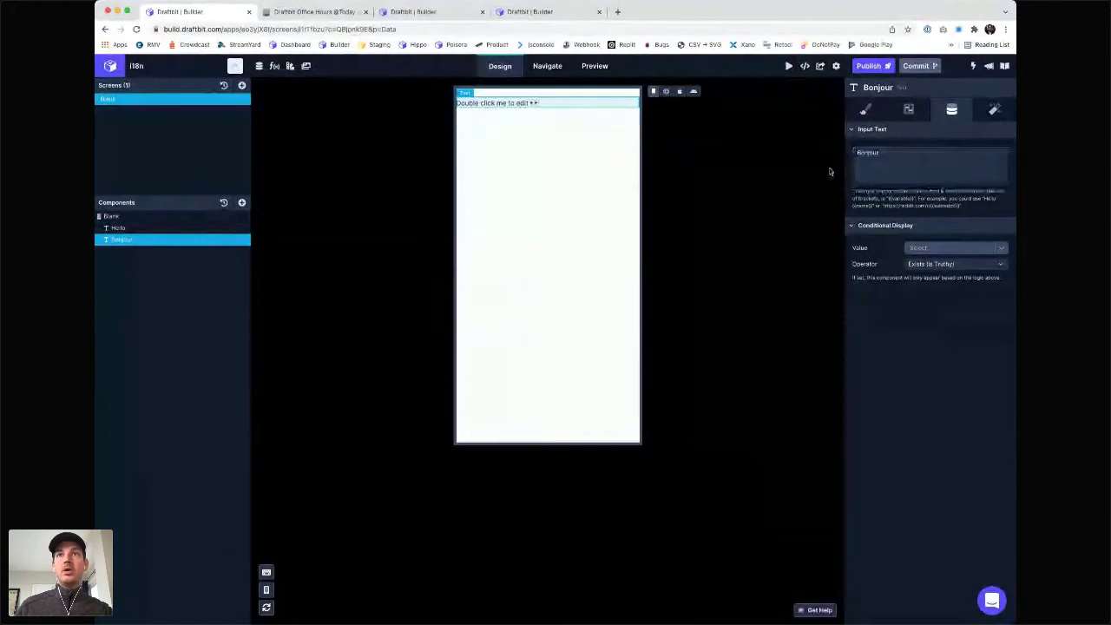
- Make the Hello text display only when IS_ENGLISH exists (is truthy)
left_click(207, 227)
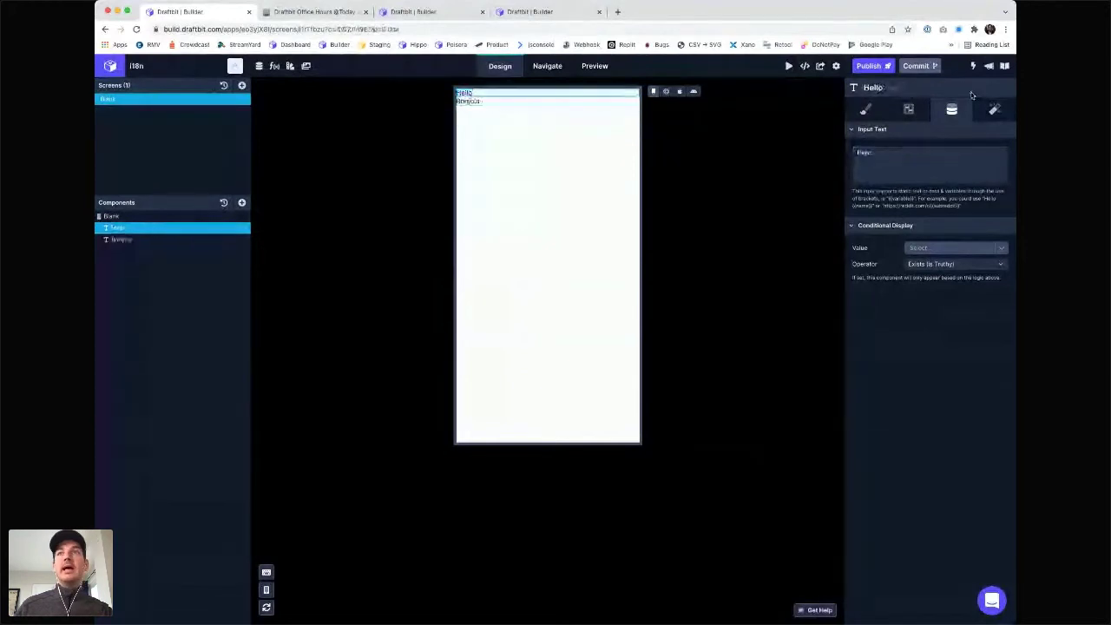
left_click(924, 249)
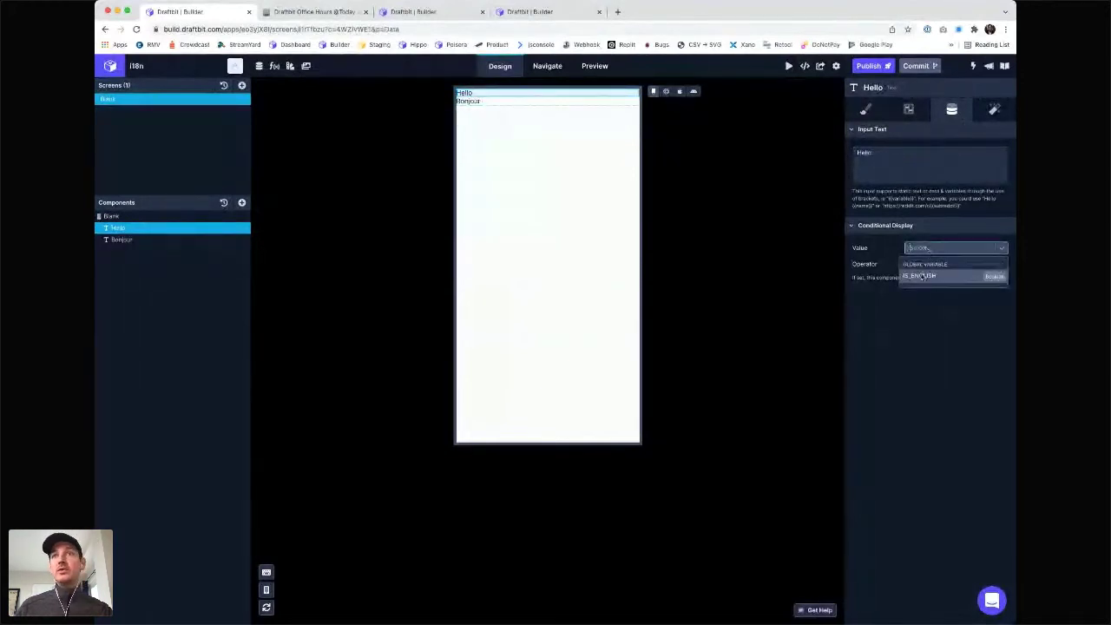
left_click(922, 276)
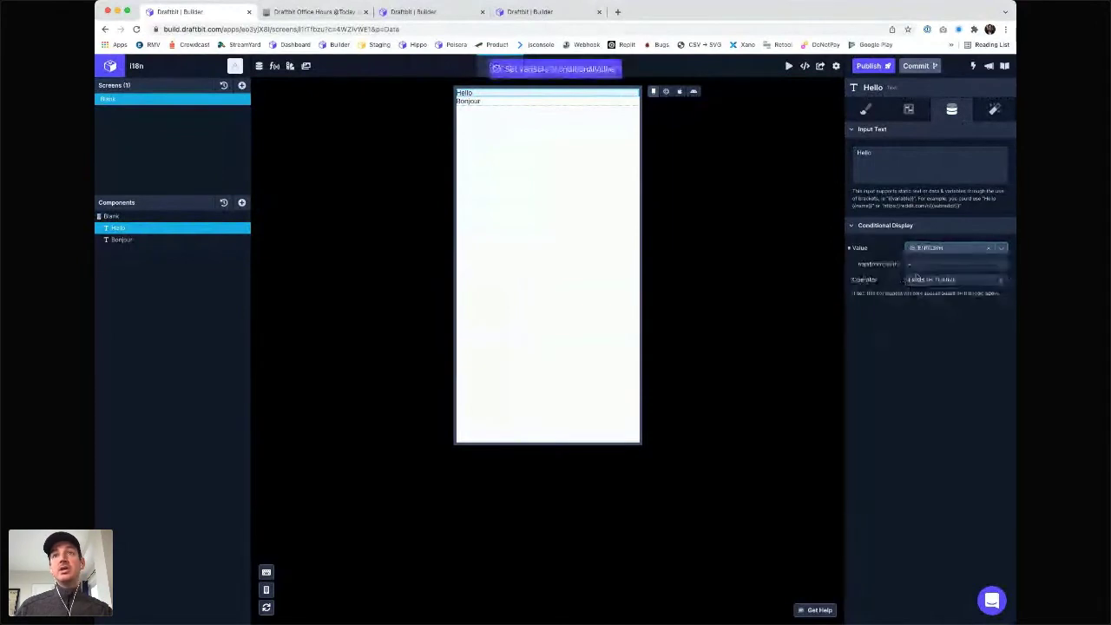
left_click(923, 283)
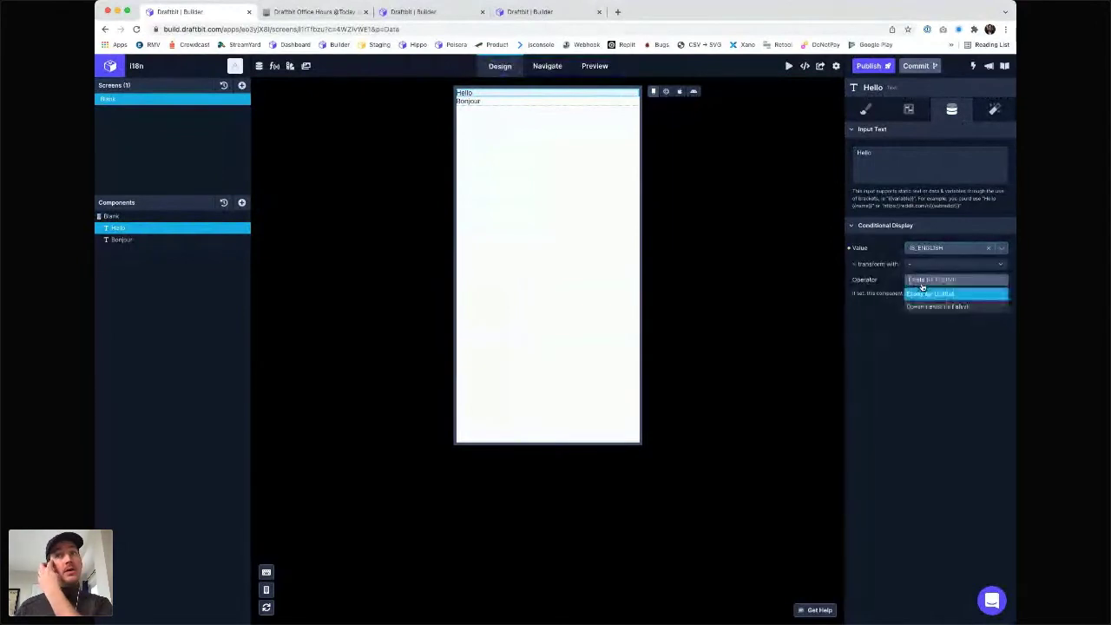
left_click(938, 393)
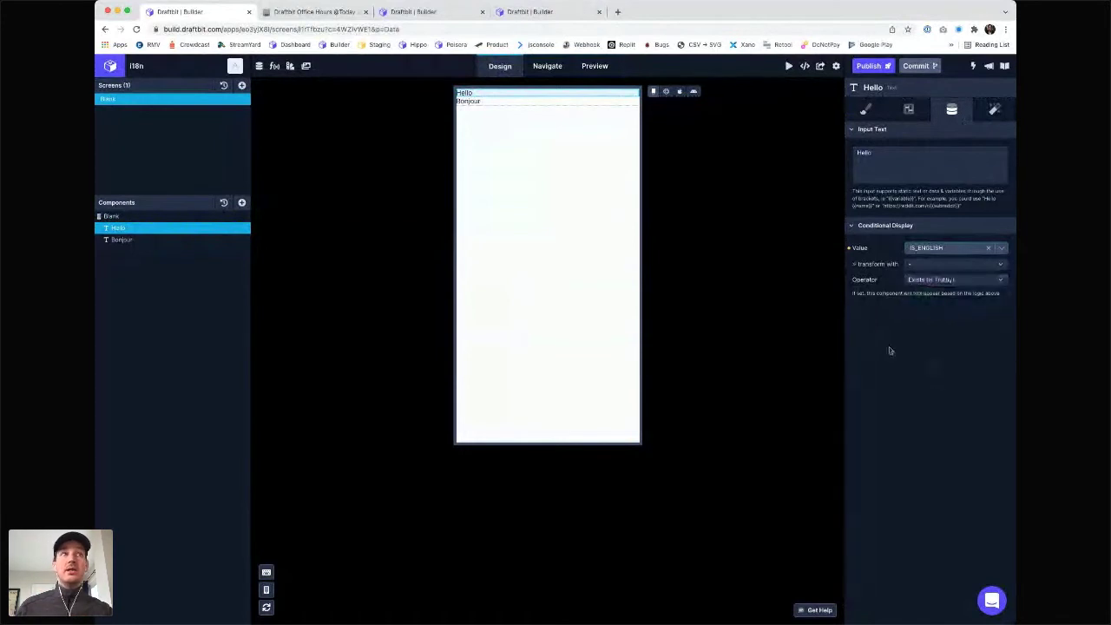
- Make Bonjour display only when IS_ENGLISH doesn't exist (is falsy), then preview live
left_click(126, 242)
left_click(942, 249)
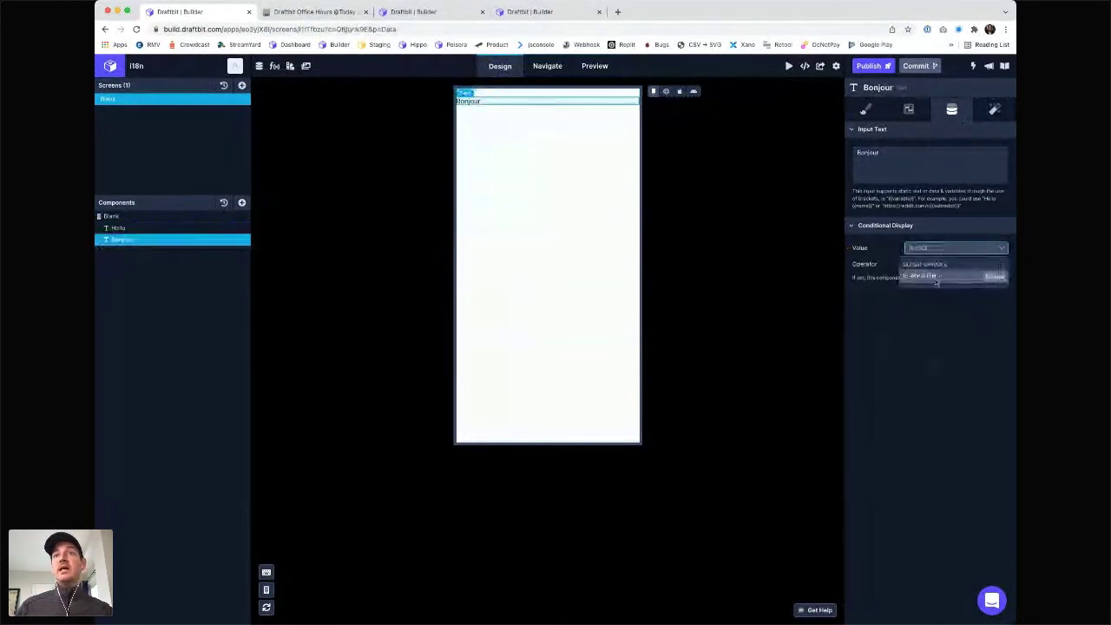
left_click(937, 276)
left_click(936, 280)
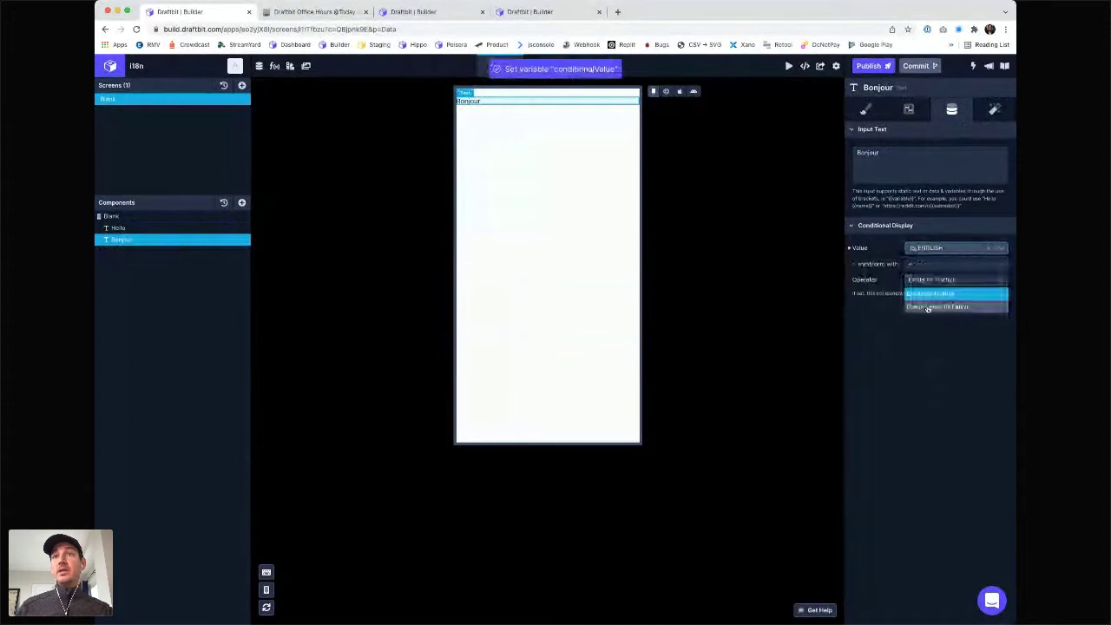
left_click(928, 308)
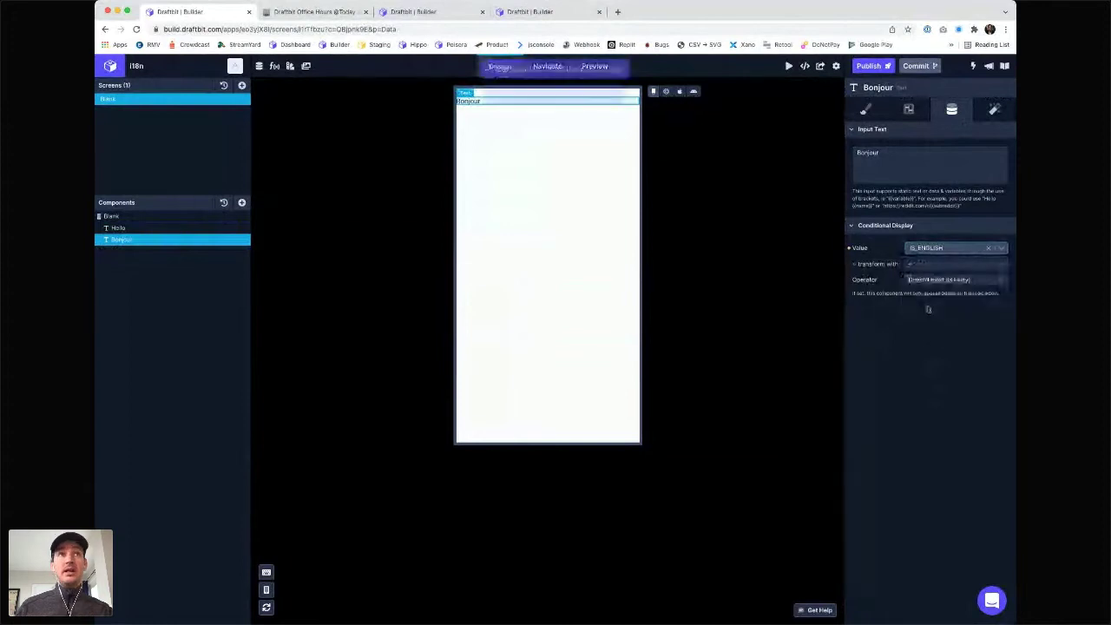
left_click(667, 92)
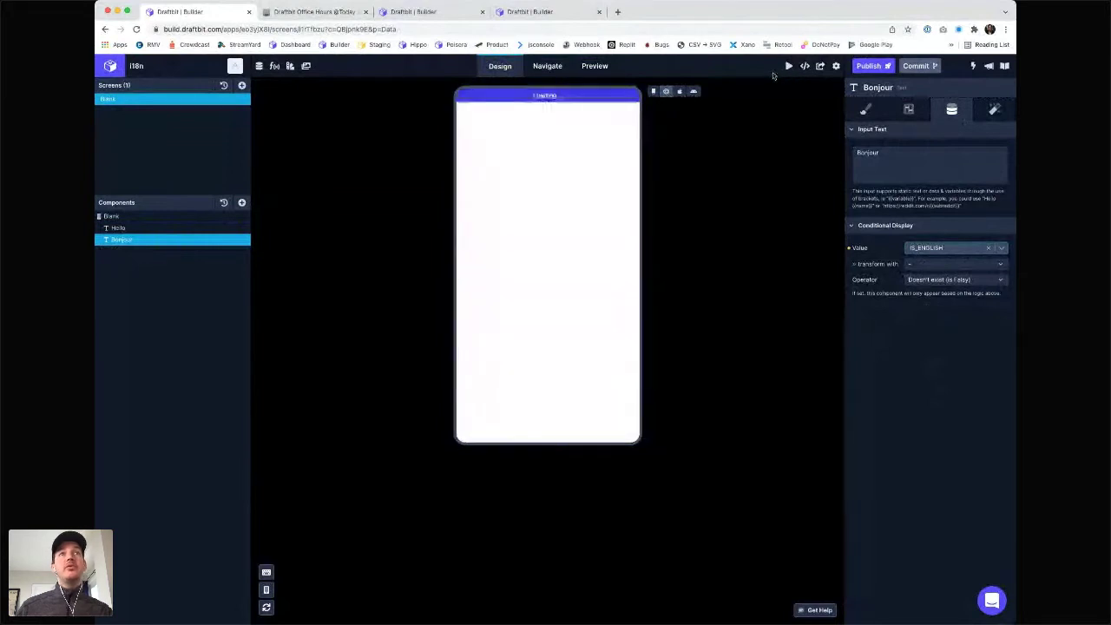
- Add a Button Solid component to the Blank screen via a 'button' search
left_click(655, 91)
left_click(110, 216)
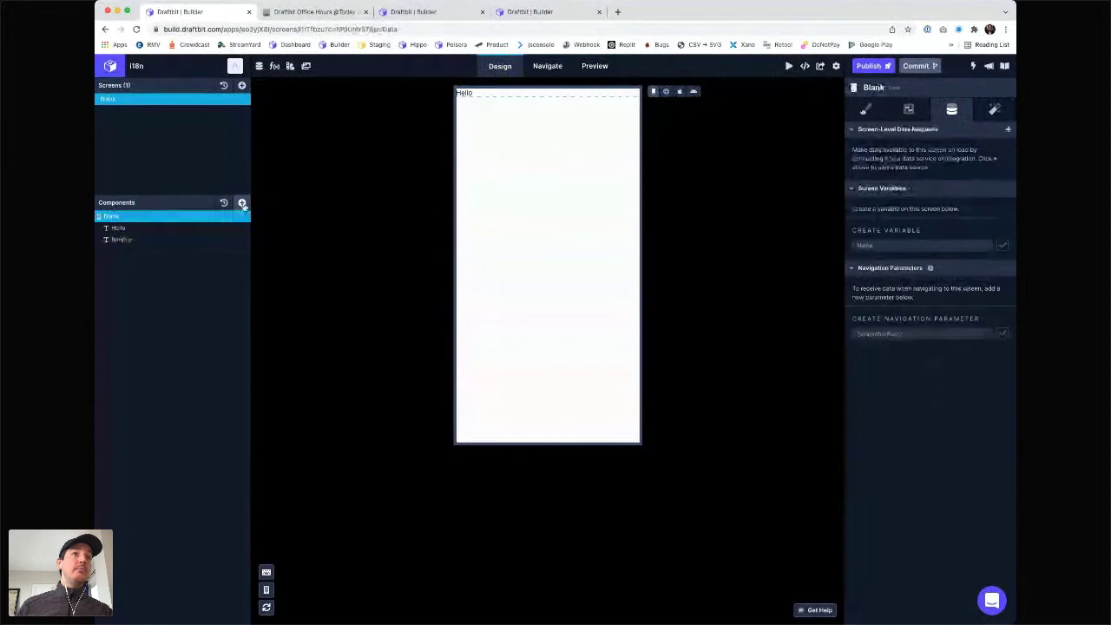
left_click(241, 202)
type("button")
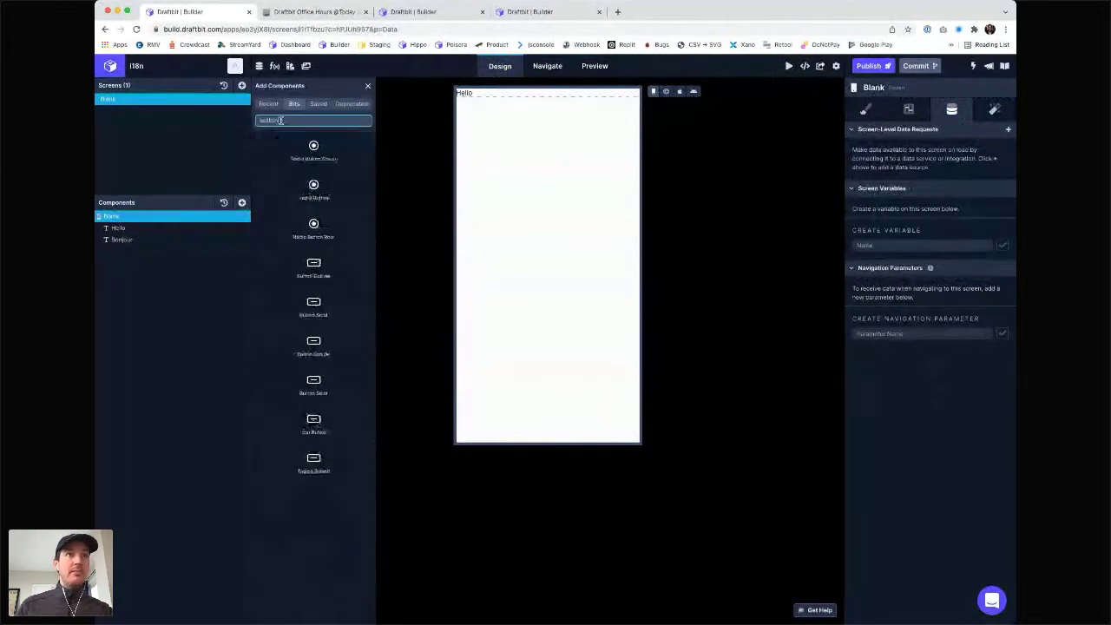
left_click(313, 304)
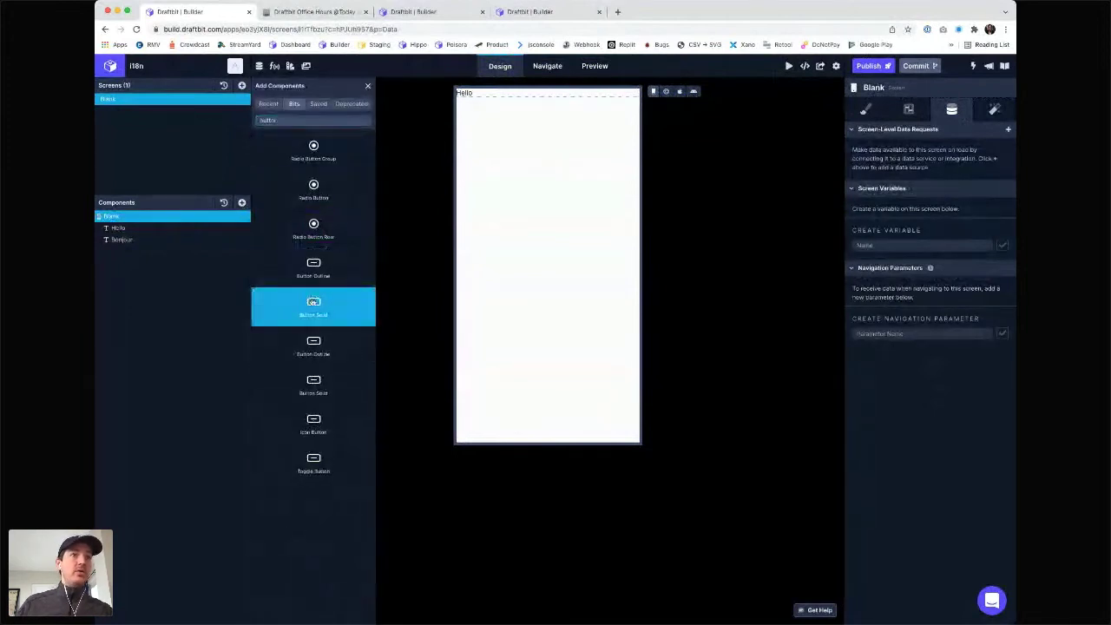
- Replace the button's Get Started label text with 'Toggle'
left_click(368, 85)
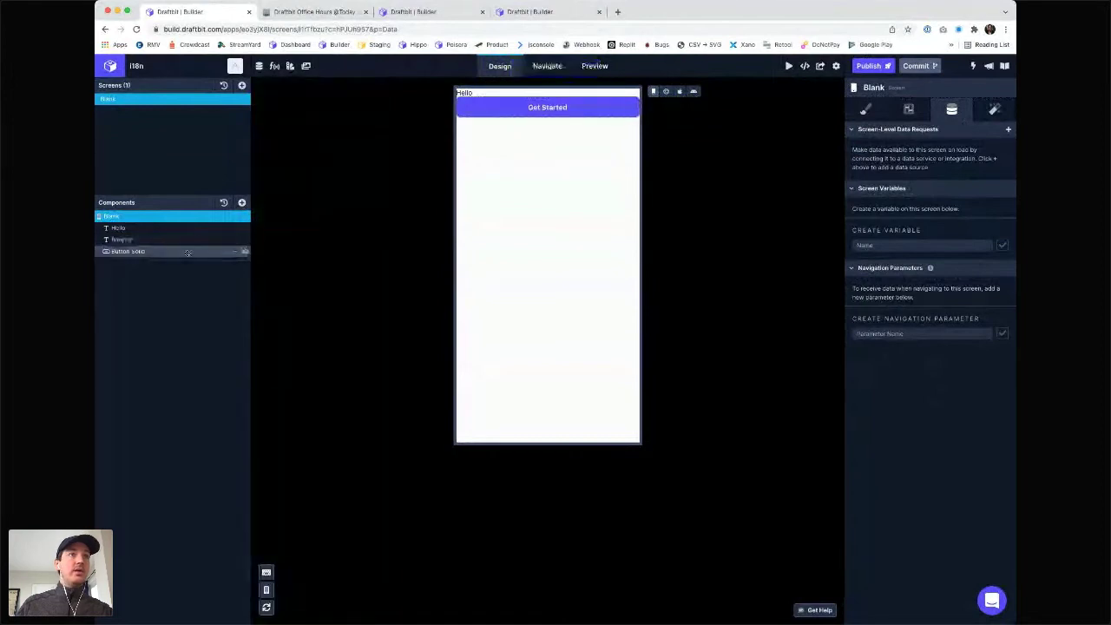
left_click(893, 162)
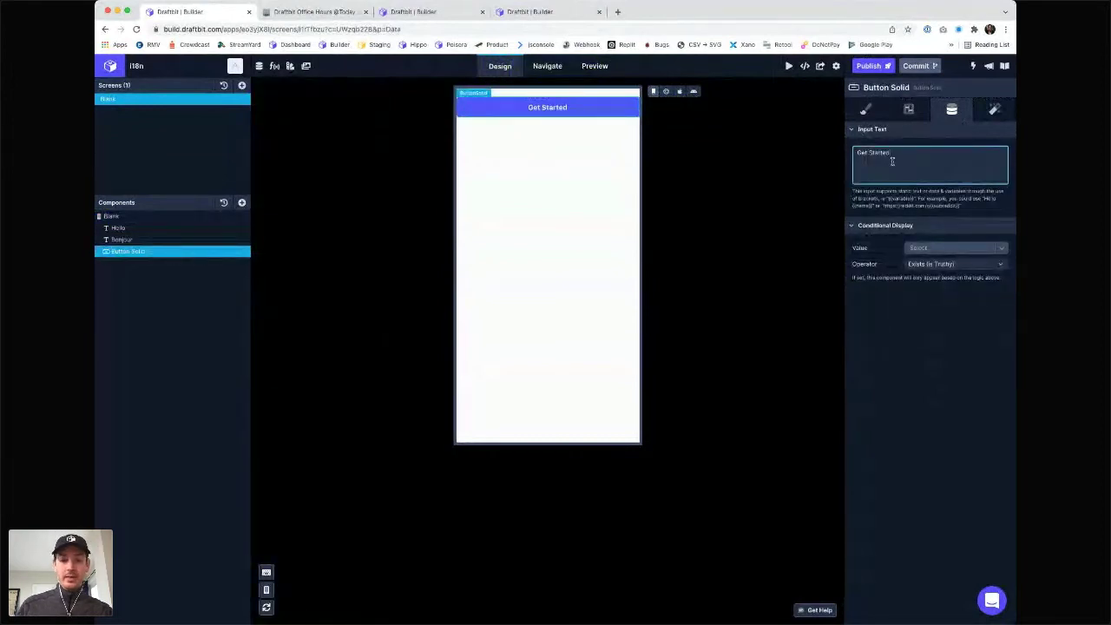
key("super+a")
key("BackSpace")
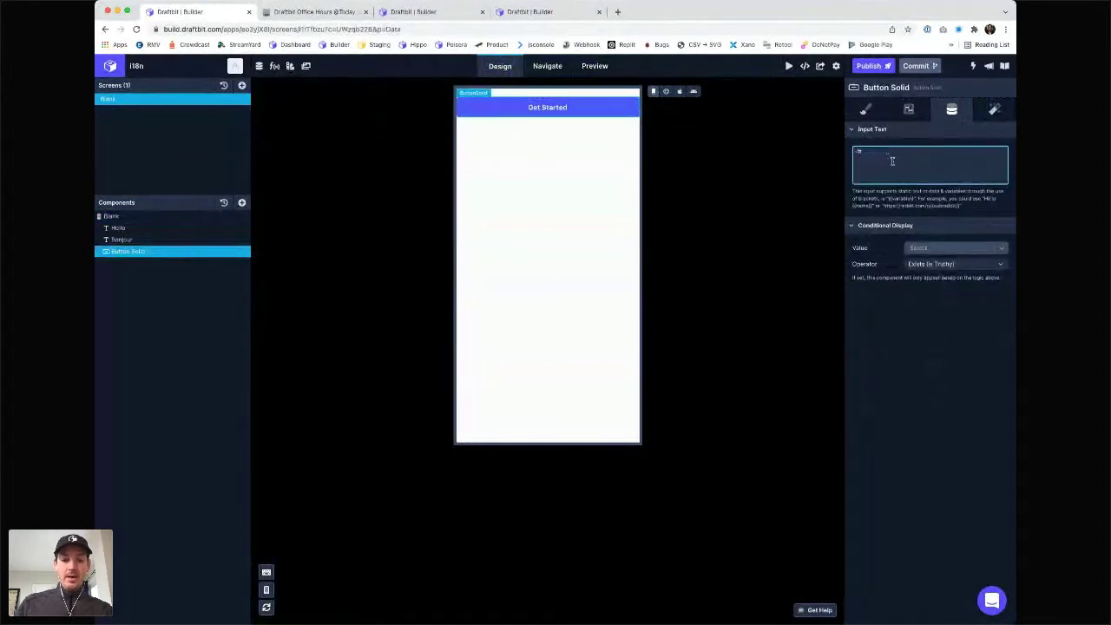
type("To")
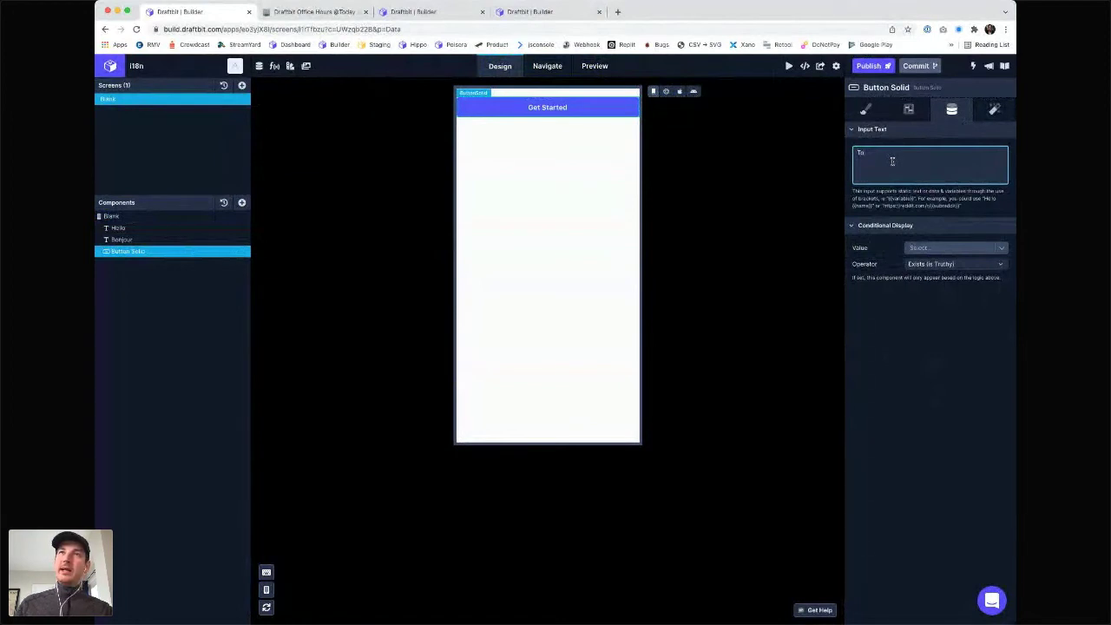
type("ggle")
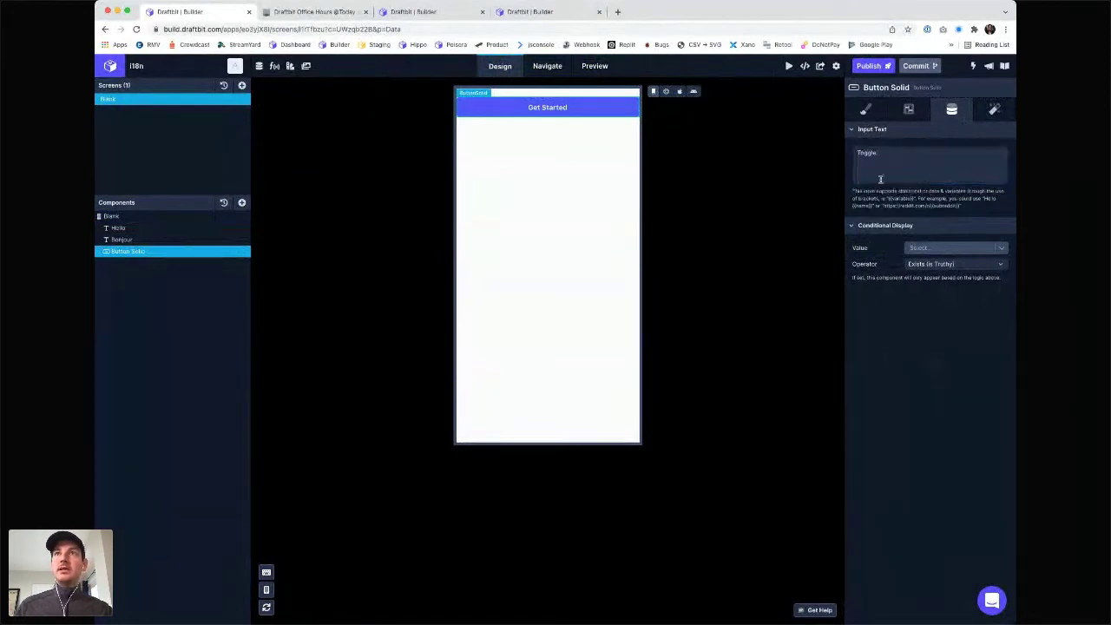
- On press, Set Global Variable IS_ENGLISH (Device) to IS_ENGLISH transformed with Negate
left_click(991, 116)
left_click(1008, 179)
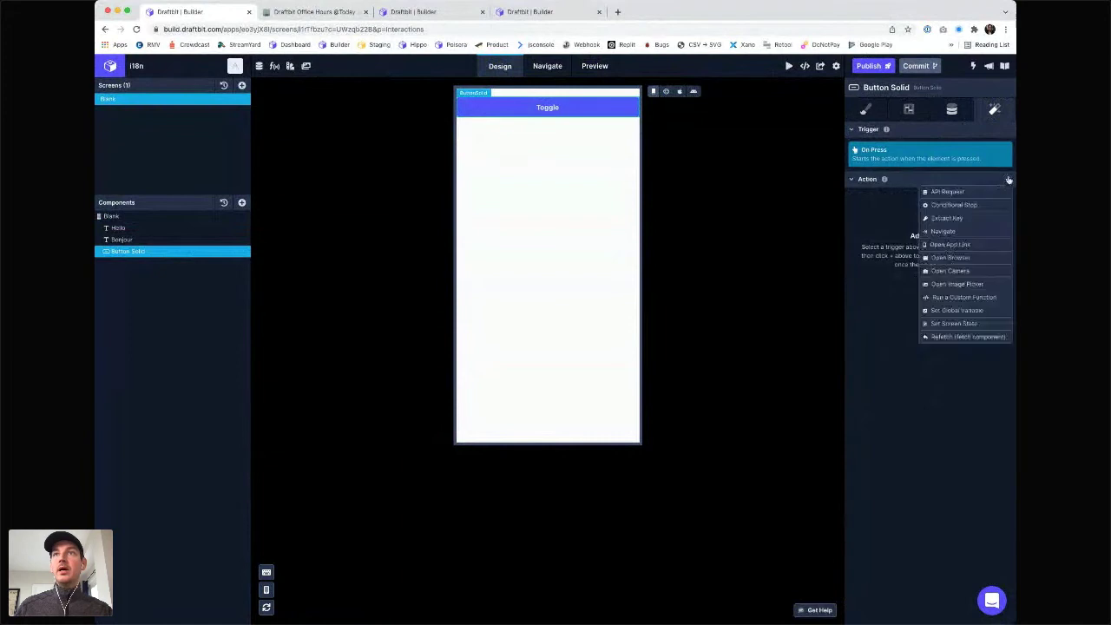
left_click(957, 310)
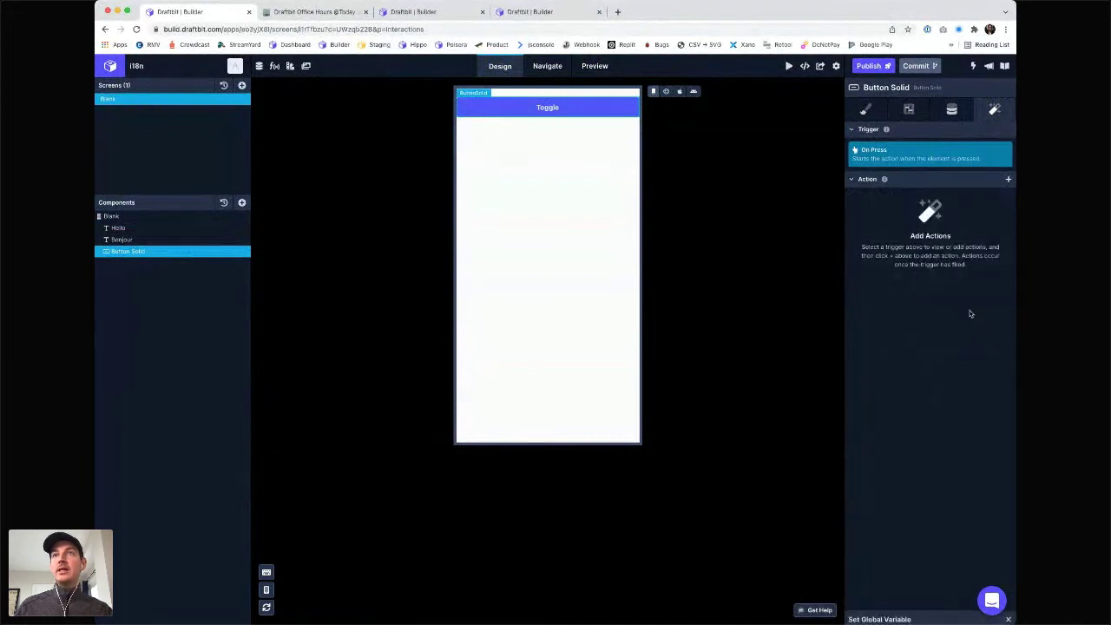
left_click(938, 154)
left_click(928, 168)
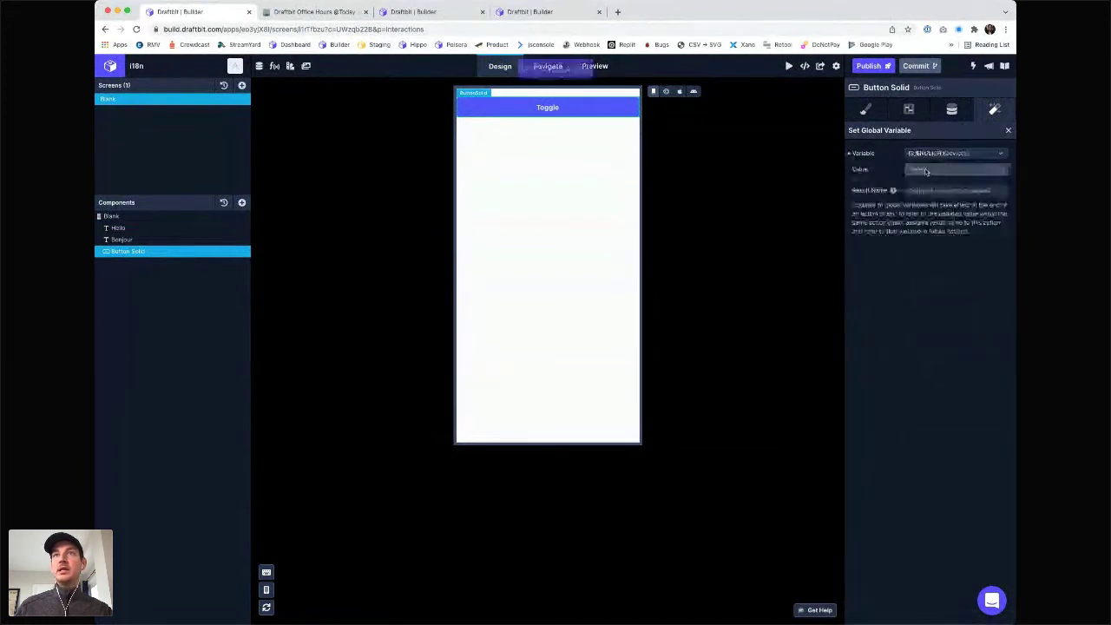
left_click(927, 170)
left_click(924, 198)
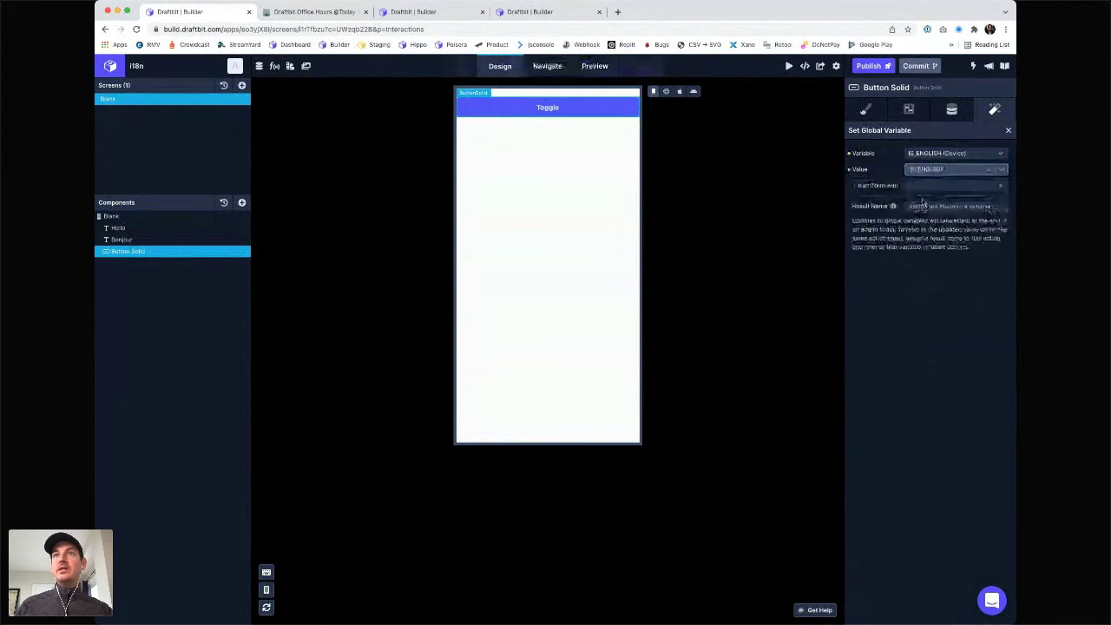
left_click(919, 185)
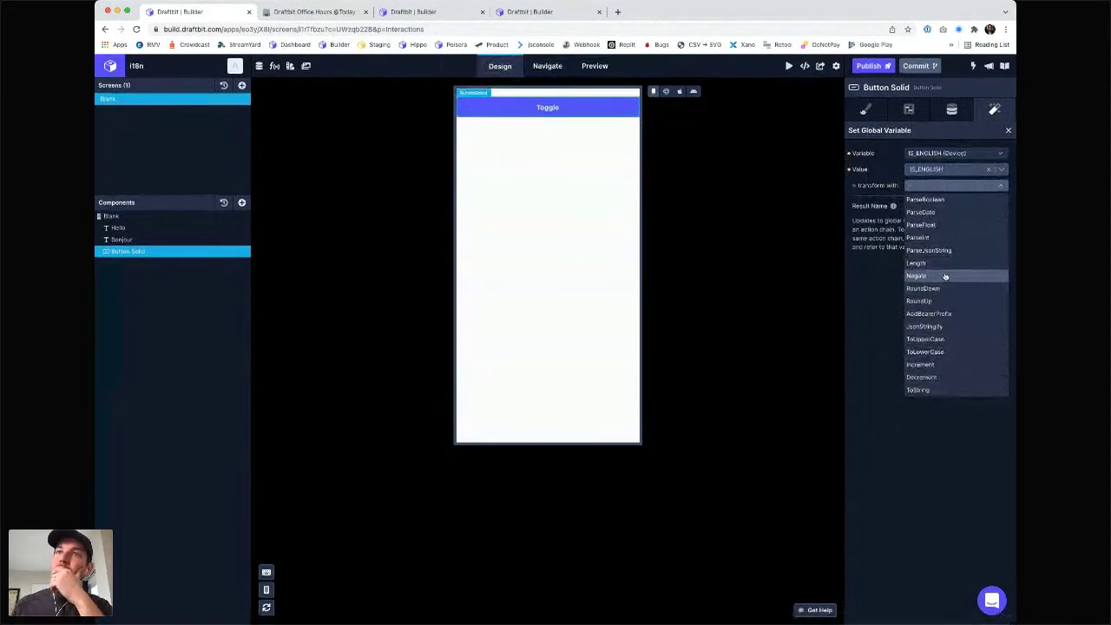
left_click(945, 276)
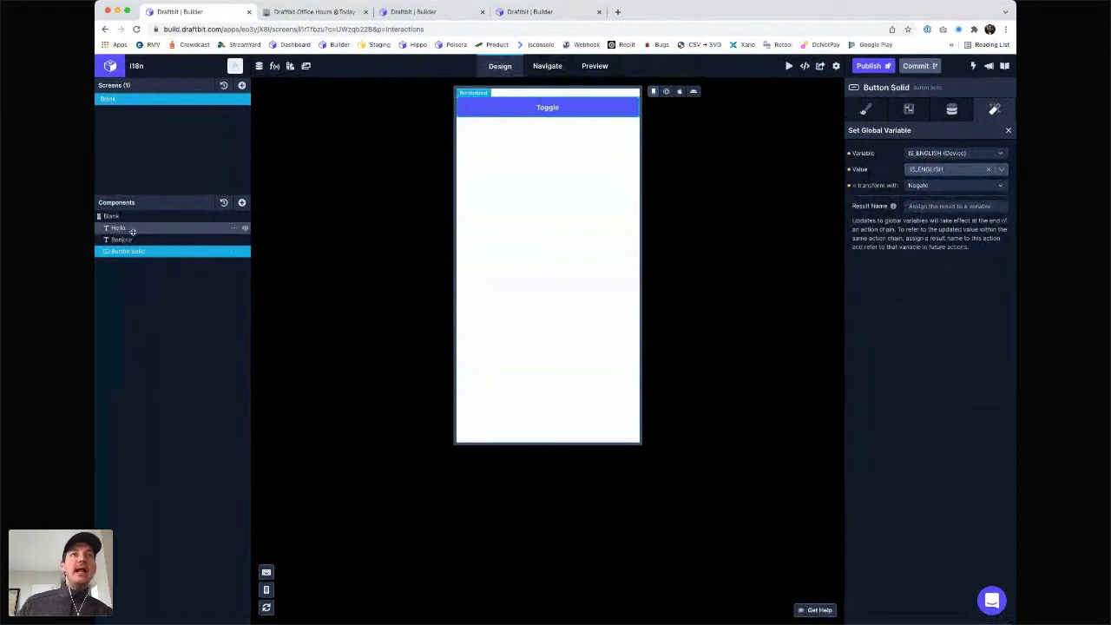
- In the web preview, press Toggle twice to flip Hello to Bonjour and back
left_click(666, 92)
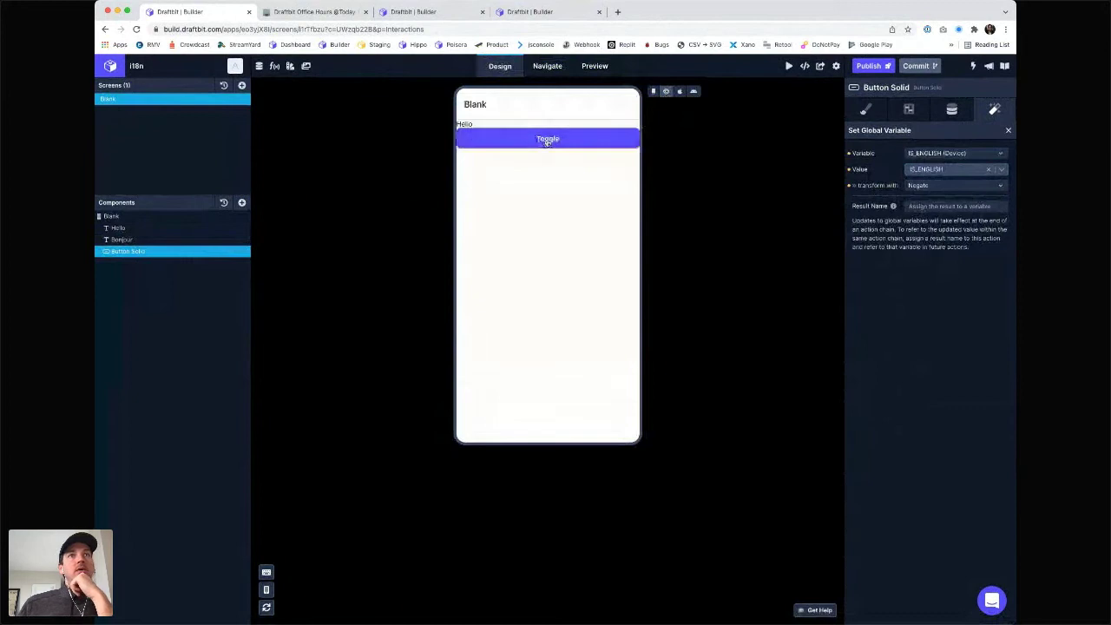
left_click(547, 142)
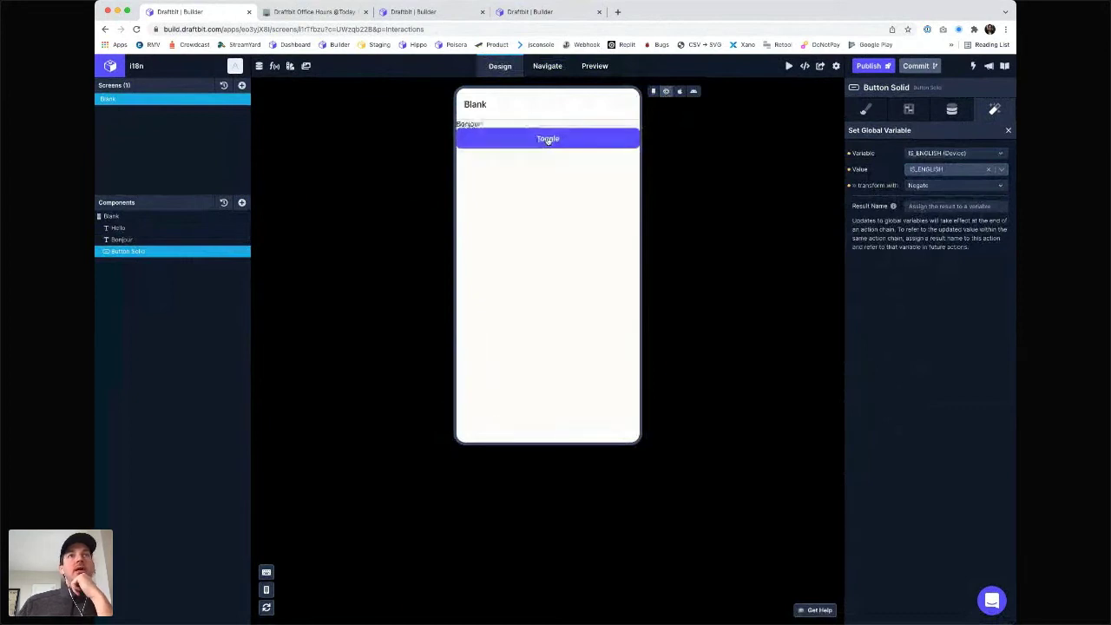
left_click(548, 140)
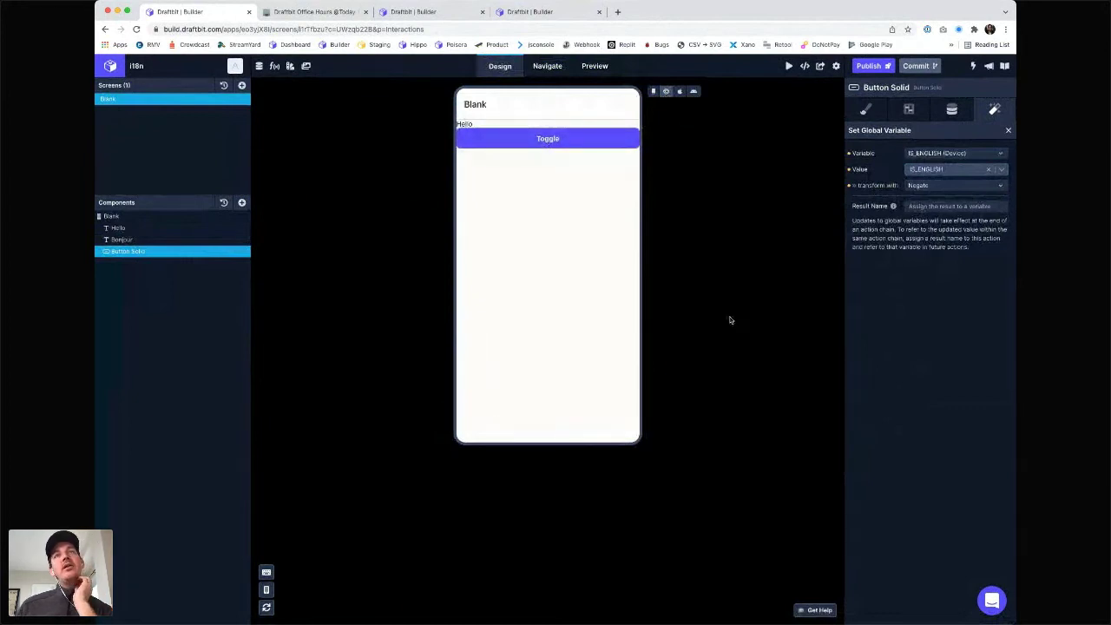
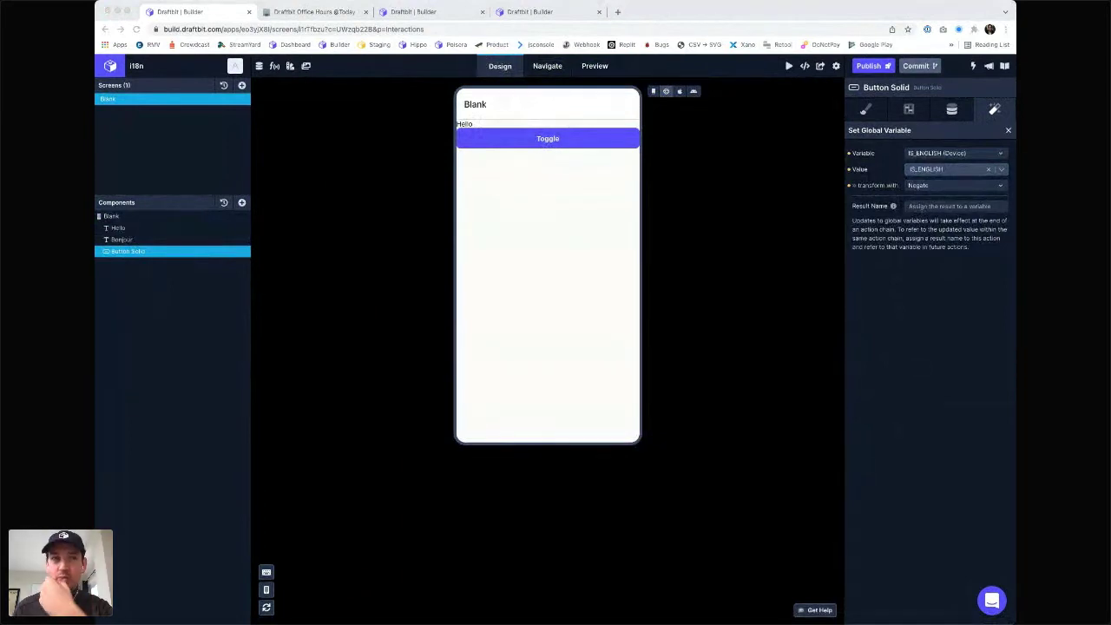
- Add a screen from the Blank template and drag a Text Input onto it
left_click(241, 86)
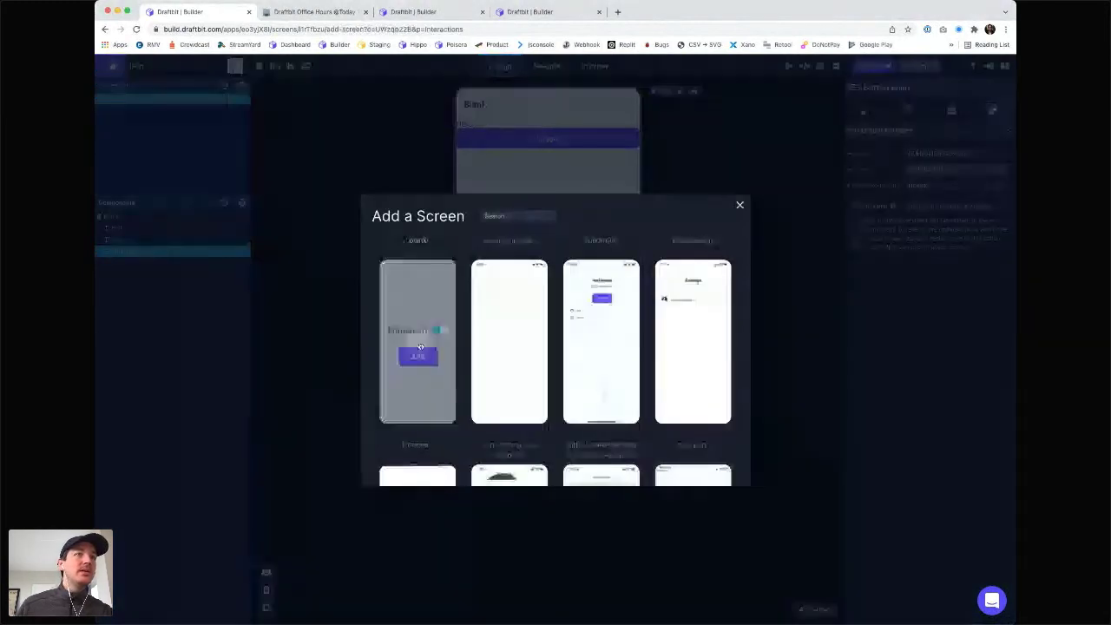
left_click(418, 352)
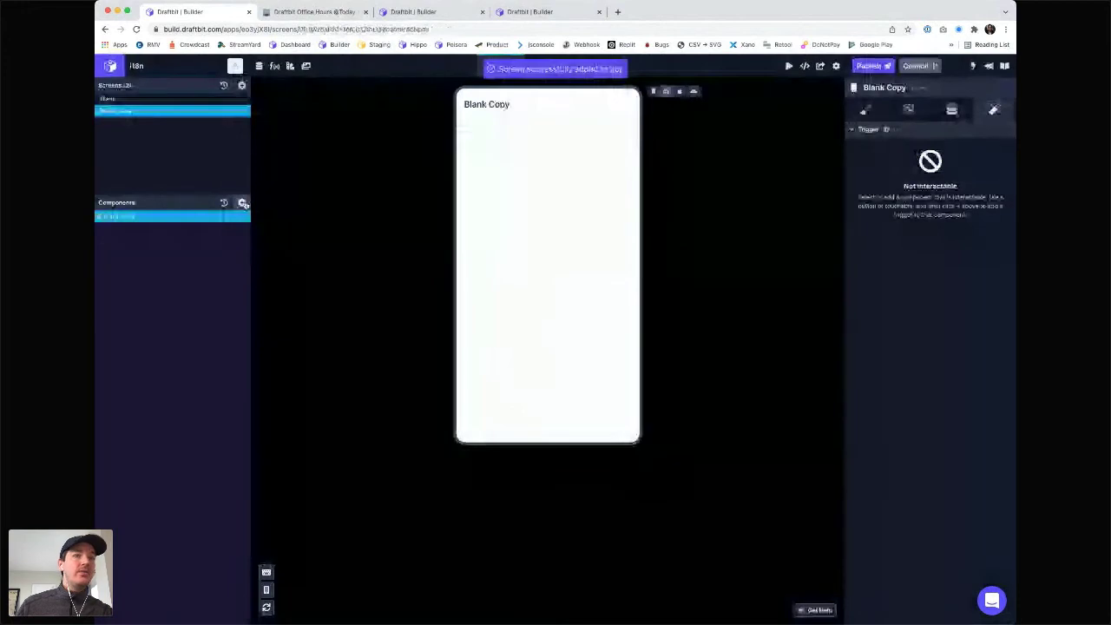
left_click(243, 203)
type("text")
left_click_drag(308, 152, 178, 221)
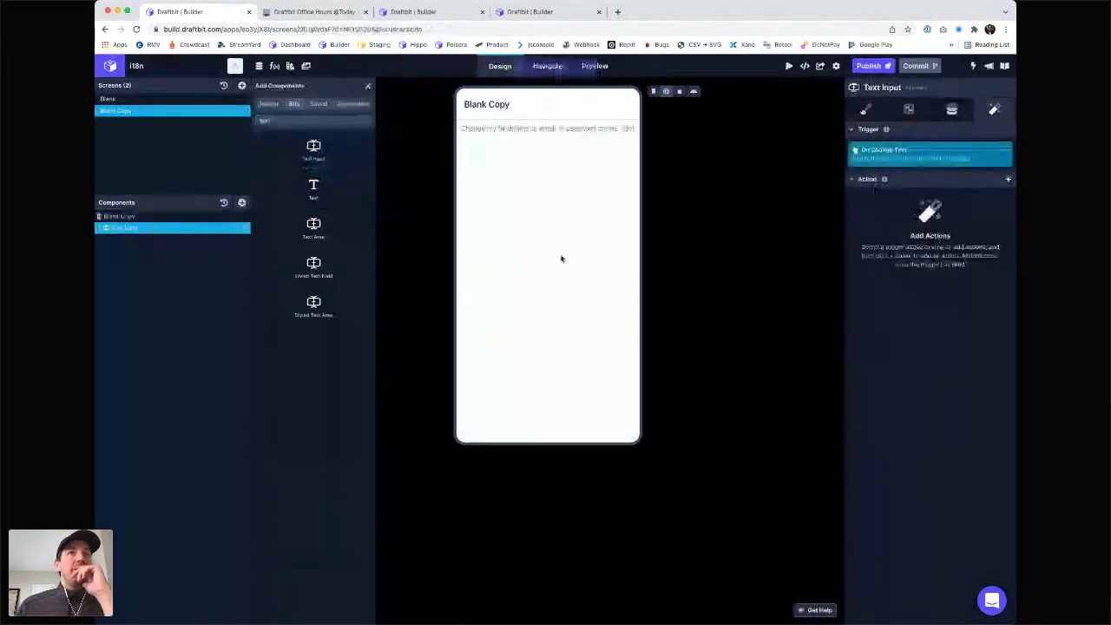
- On the Data tab, set the Text Input's initial value to a variable after trying 'test'
left_click(952, 110)
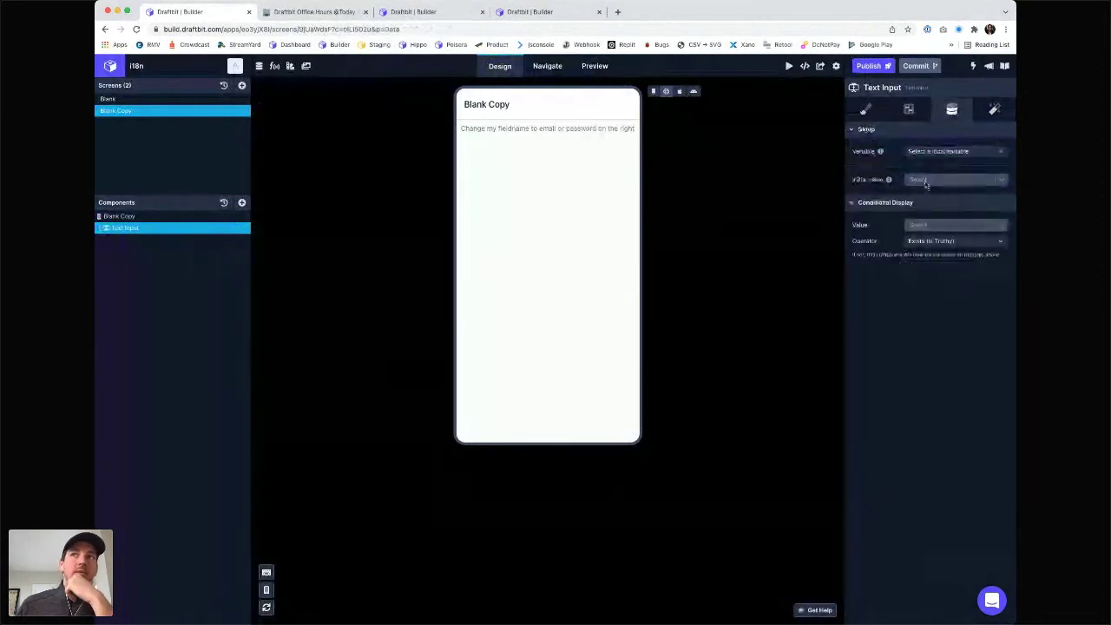
left_click(926, 180)
type("test")
key("Return")
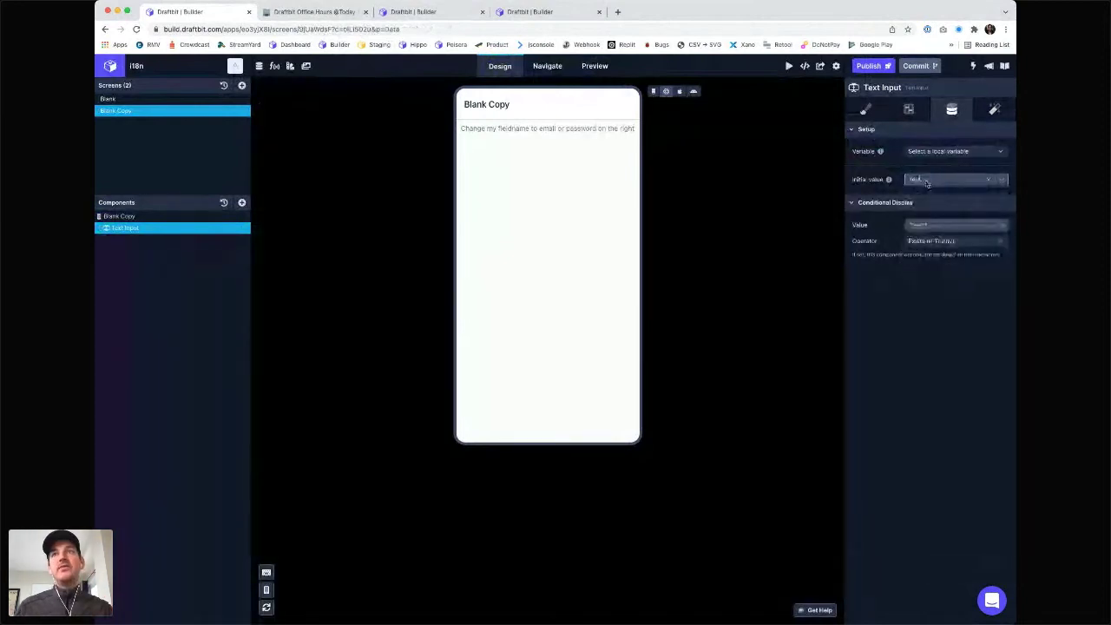
left_click(989, 181)
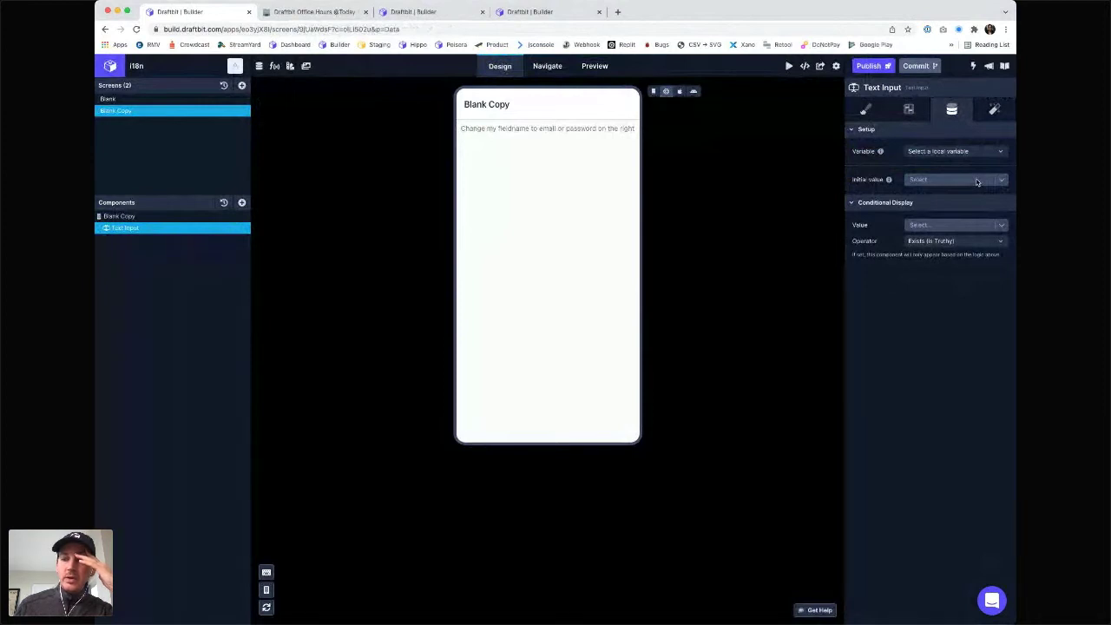
left_click(977, 181)
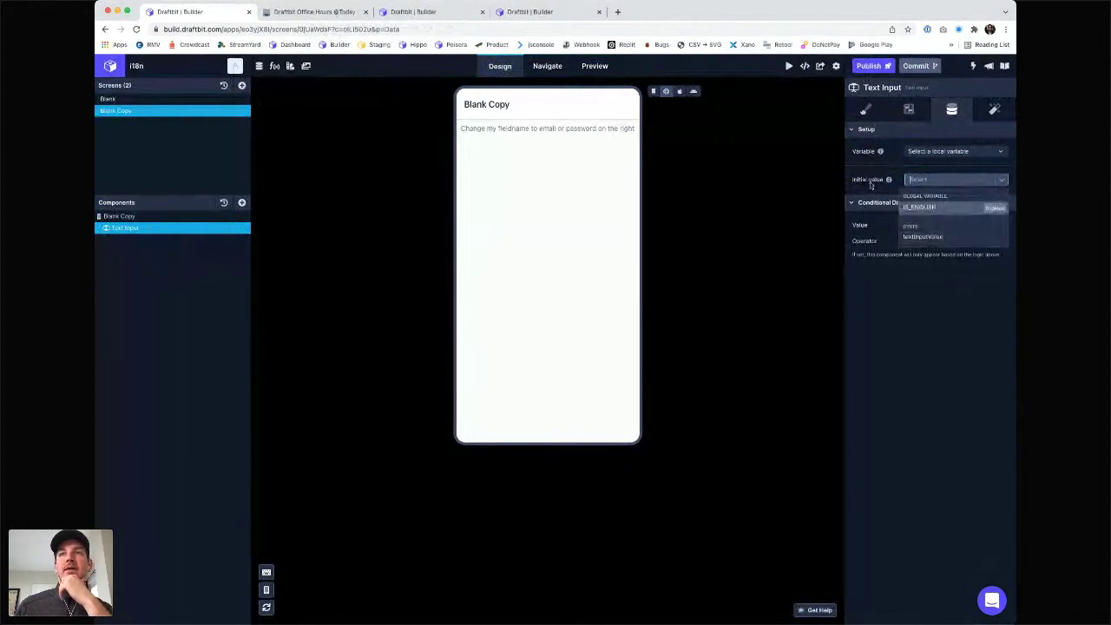
left_click(926, 183)
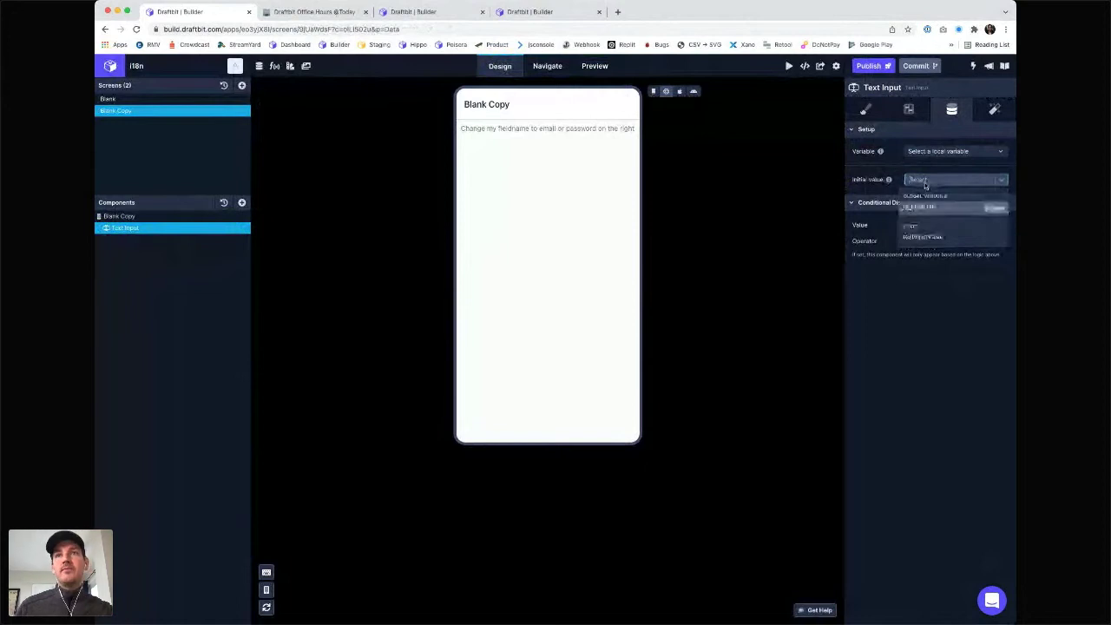
key("Return")
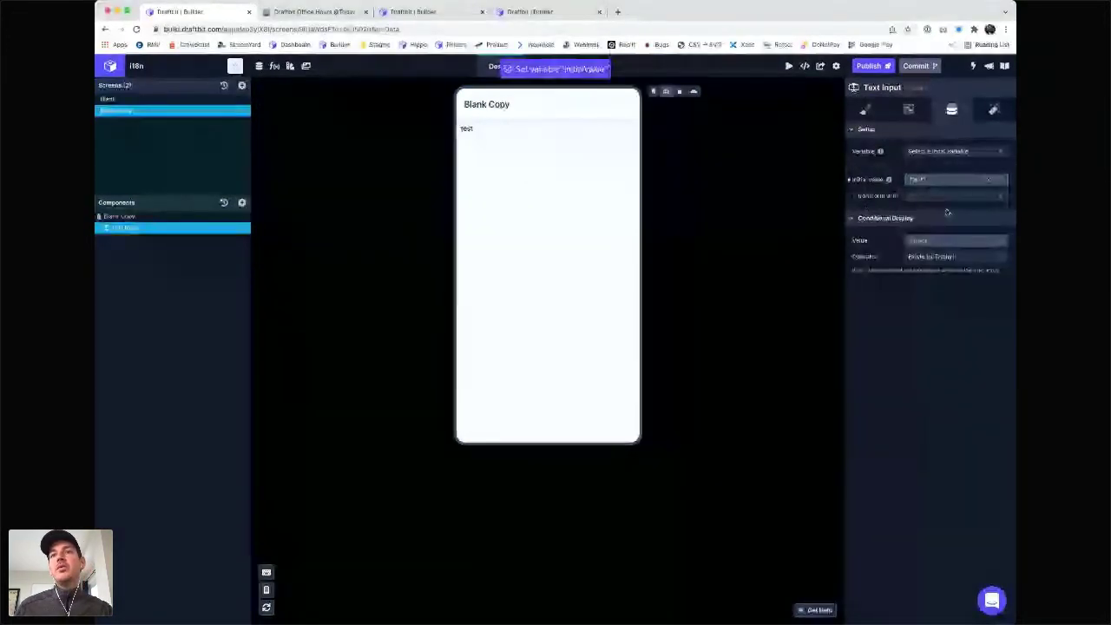
left_click(947, 198)
left_click(637, 173)
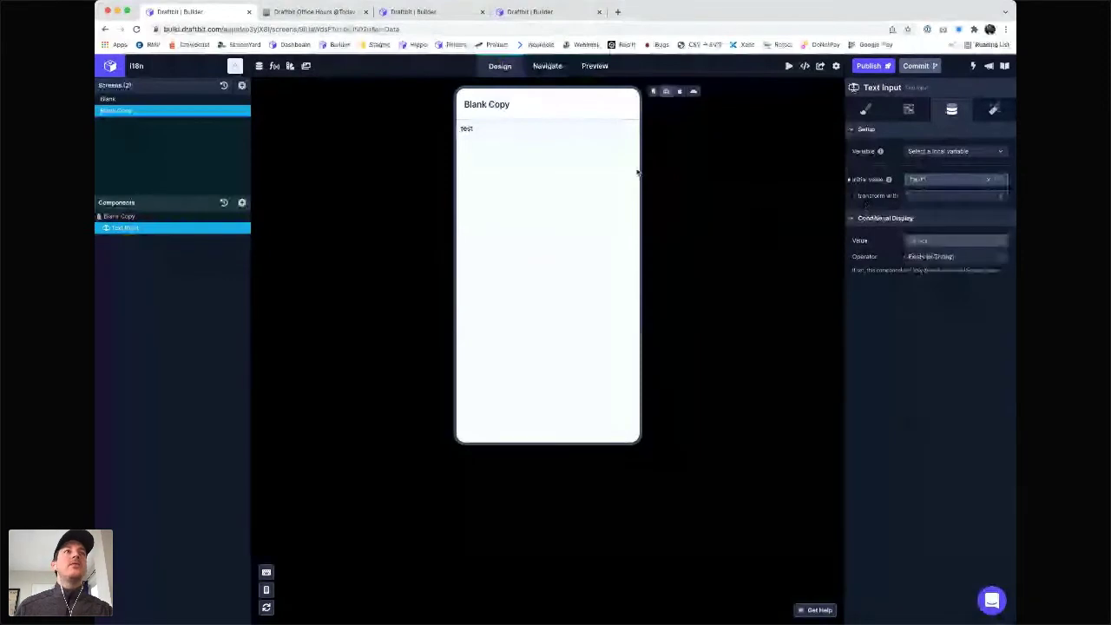
left_click(274, 66)
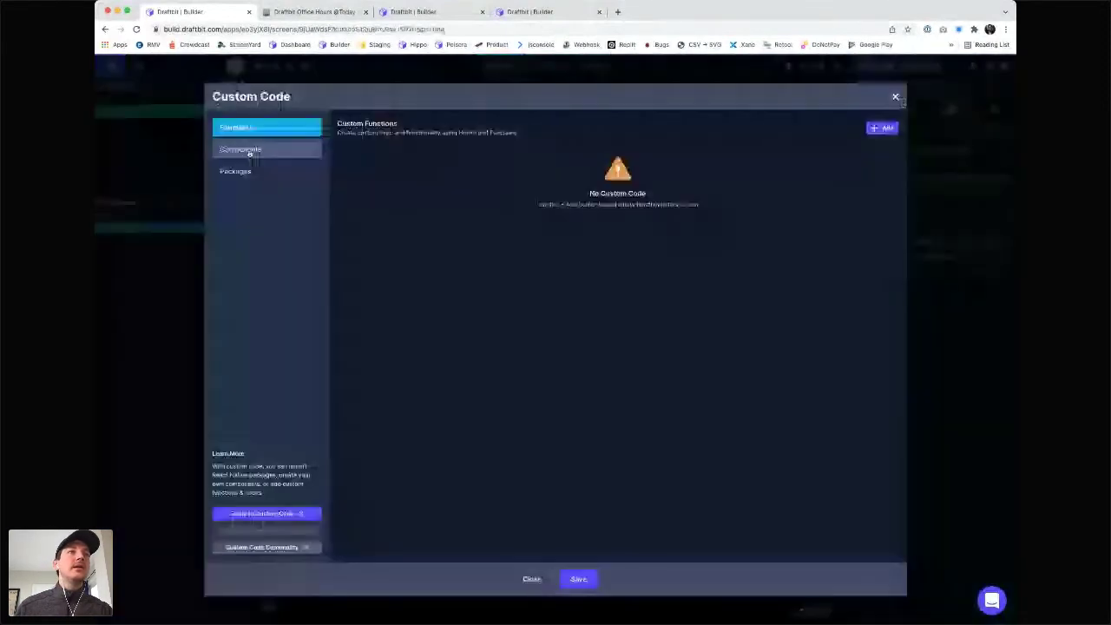
- Start a new custom function named 'translate'
left_click(867, 129)
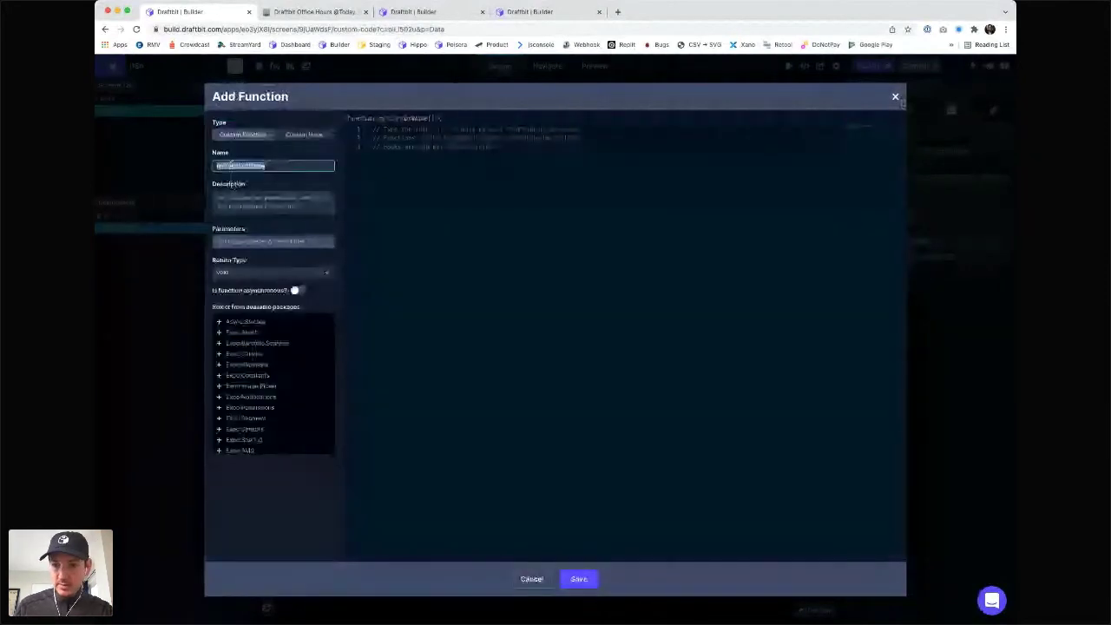
type("headline")
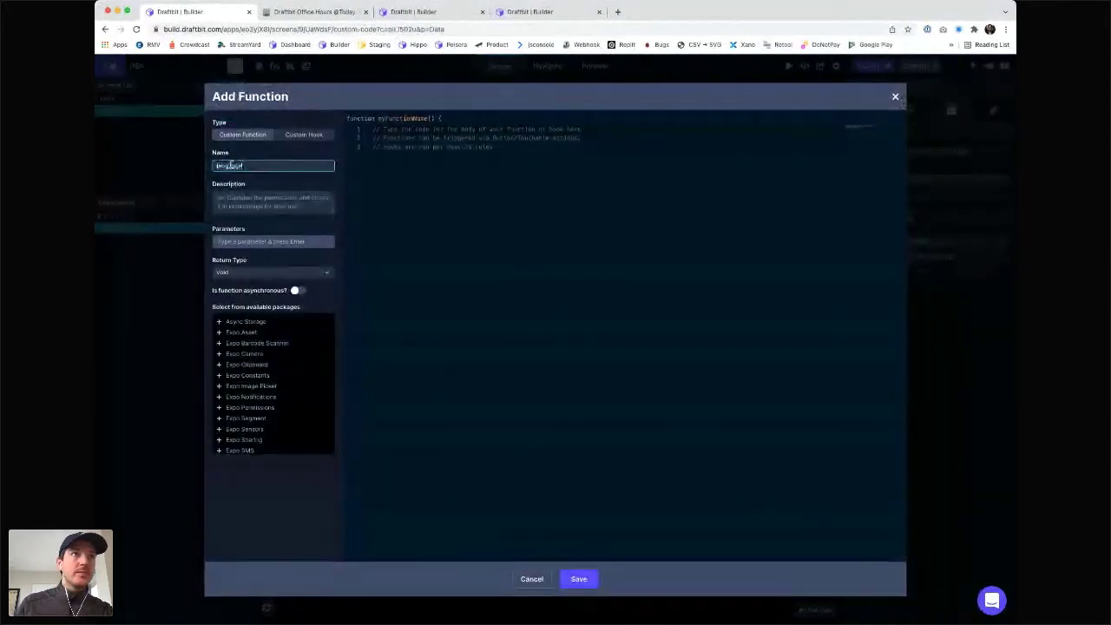
double_click(232, 164)
type("translate")
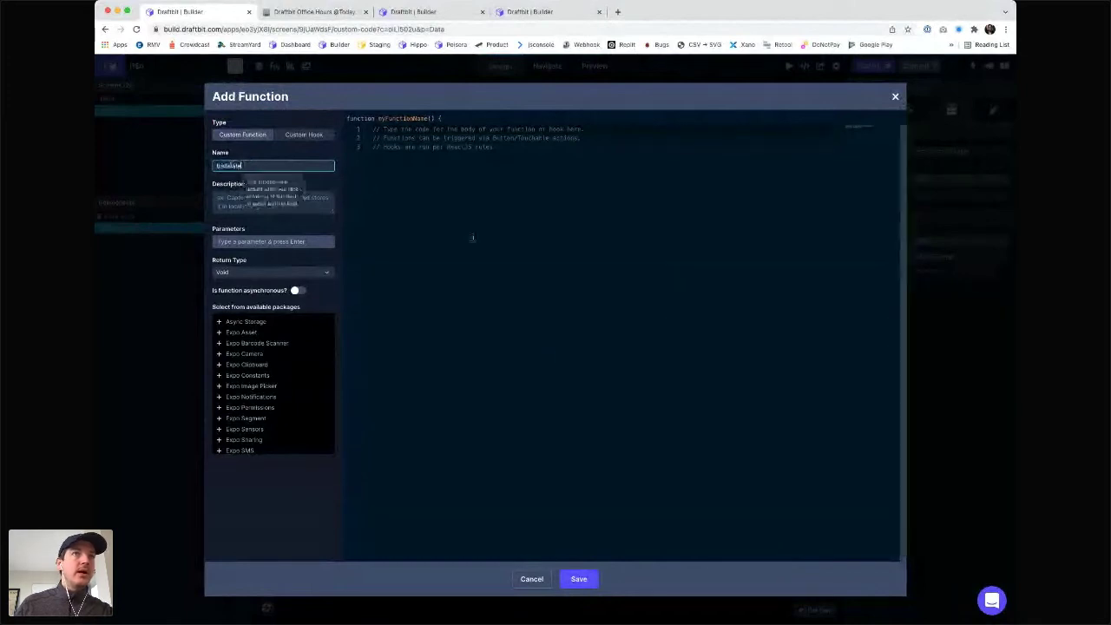
key("Tab")
- Replace the starter comments with a return line and test lines, toggling their comments
left_click(440, 159)
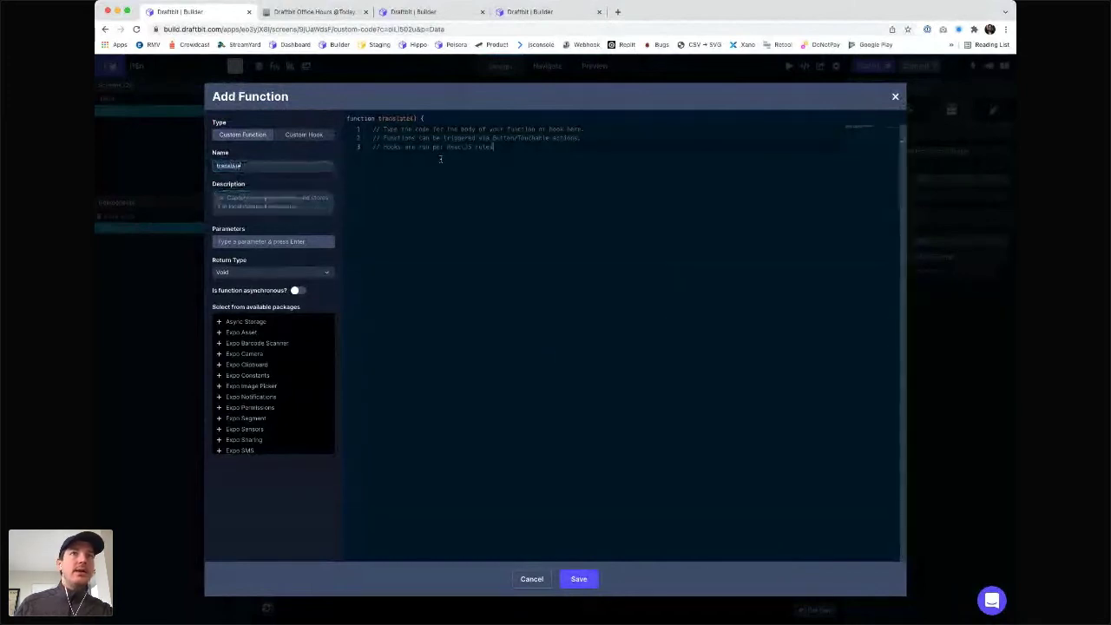
key("super+a")
key("BackSpace")
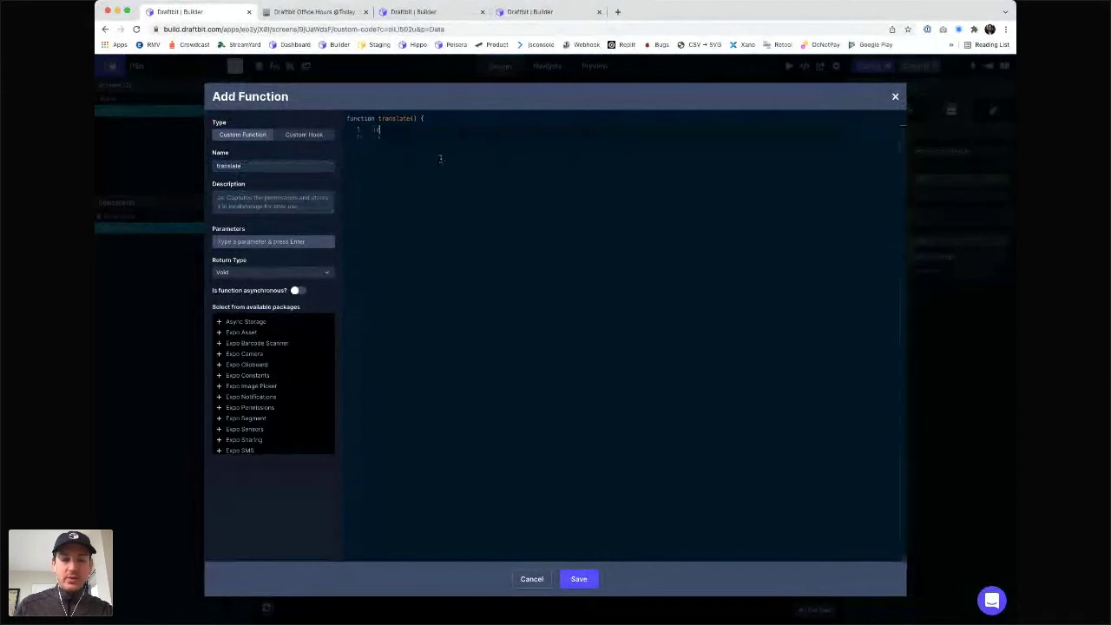
type("return")
key("Return")
key("Return")
key("Return")
key("Return")
key("Return")
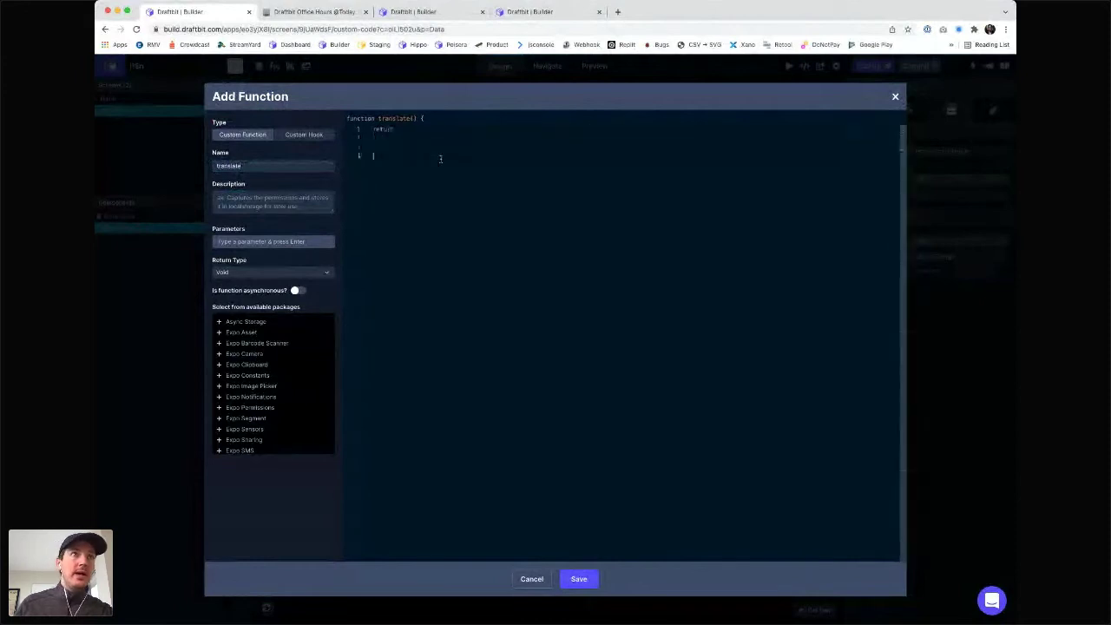
left_click(440, 159)
type("dsfsd")
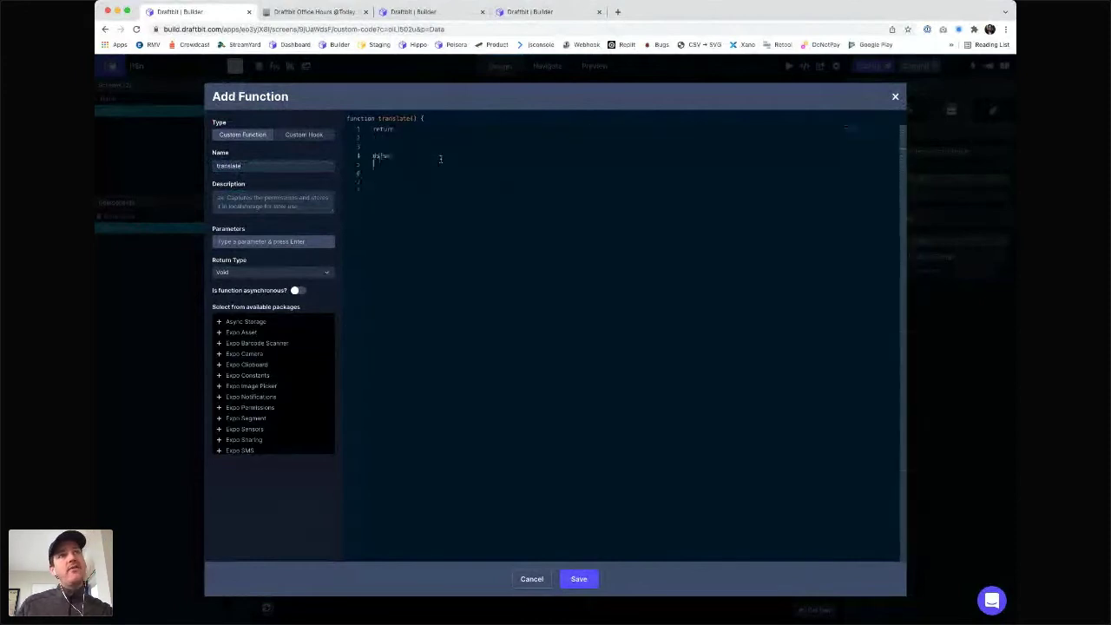
type(" dsfsdfs dsfsdds fds fdssdf dsfsdsdfsdf sd fds")
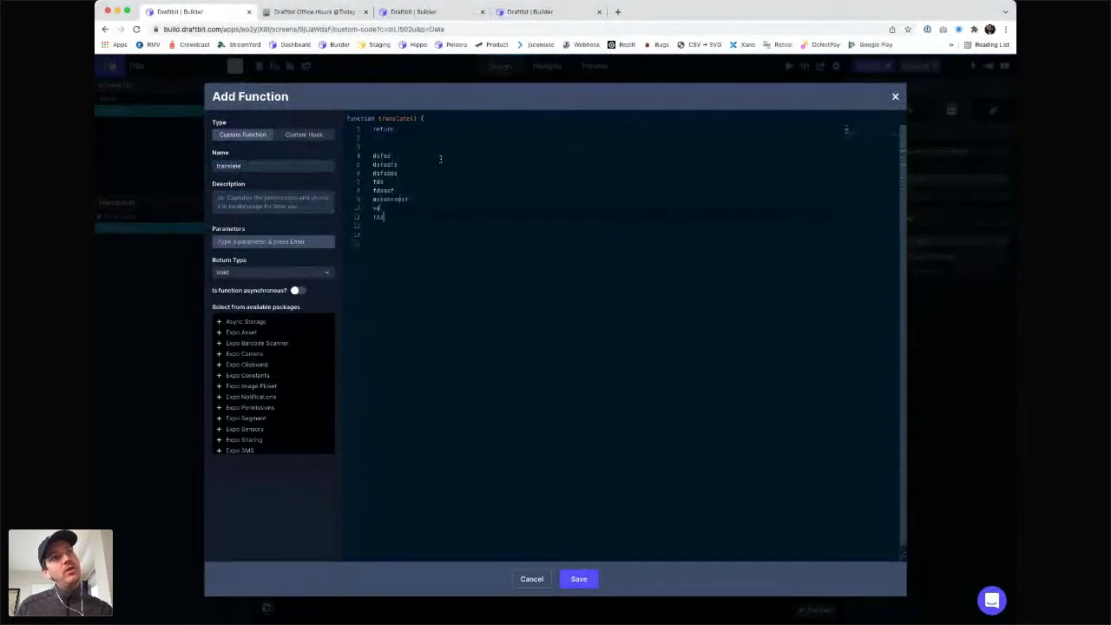
key("Up")
key("shift+Up")
key("shift+Up")
key("shift+Up")
key("shift+Up")
key("shift+Up")
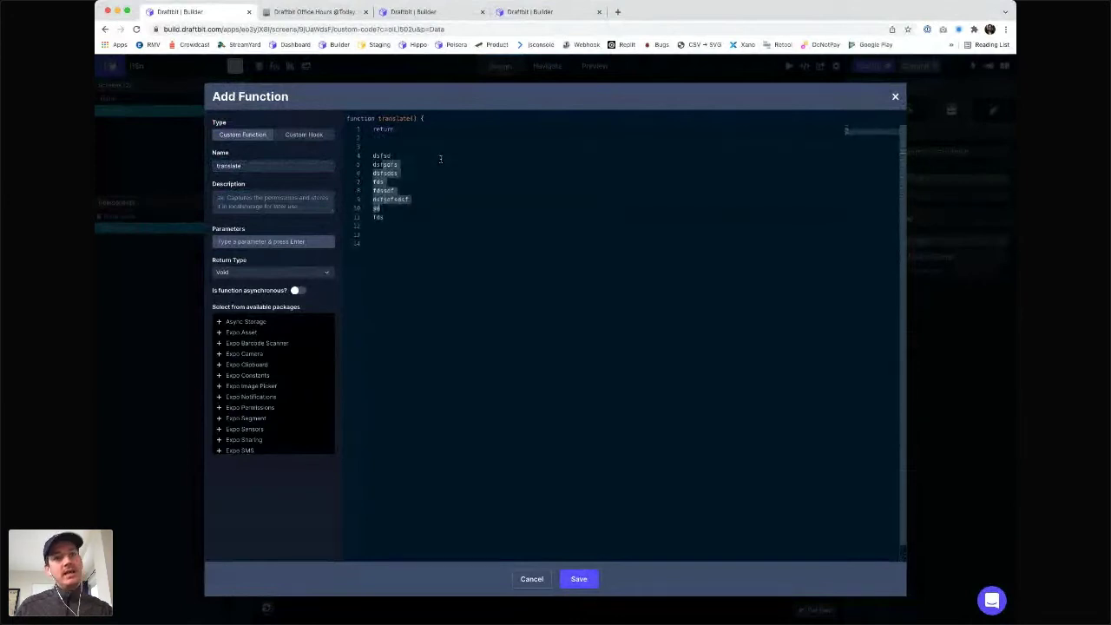
key("super+slash")
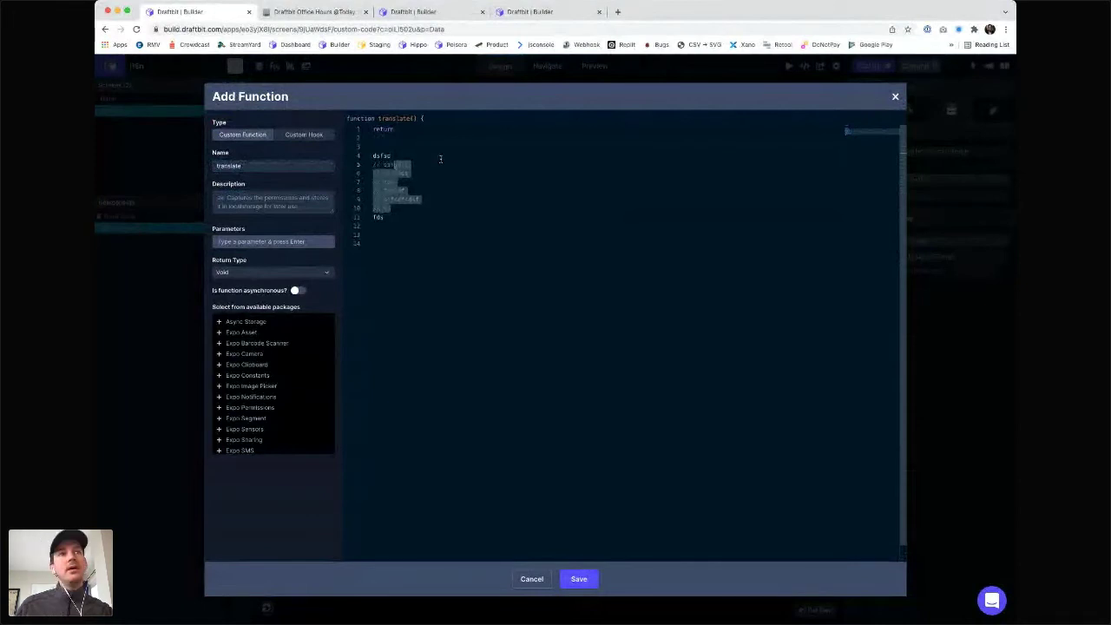
key("super+slash")
- Try a 'return Date' line, then delete it so the body is empty
key("Up")
key("Up")
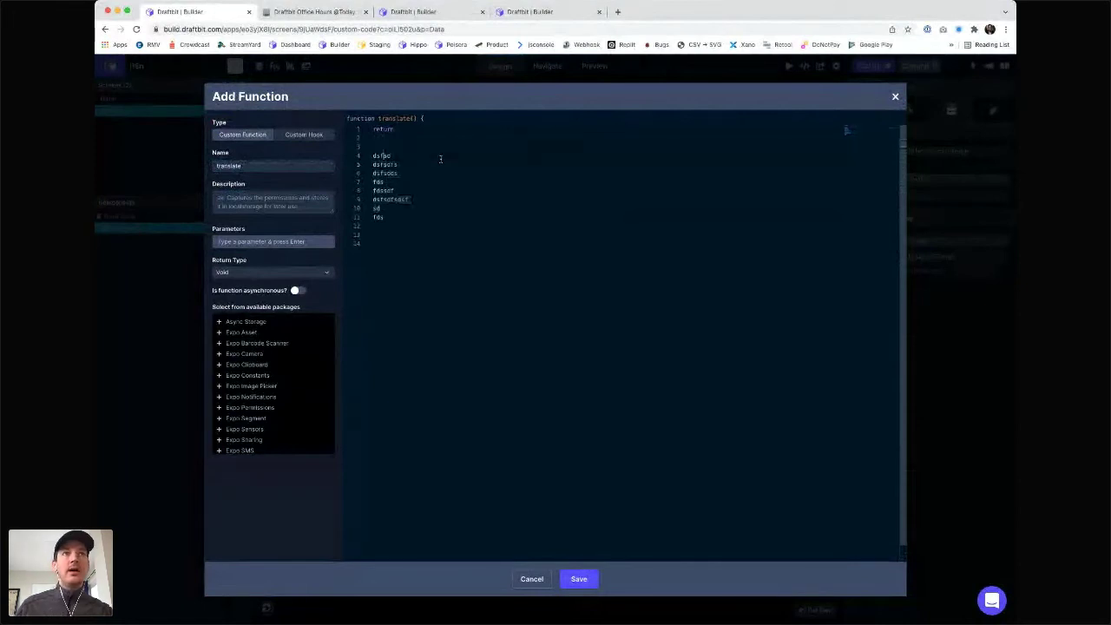
key("Up")
key("Up")
key("Up")
key("super+Right")
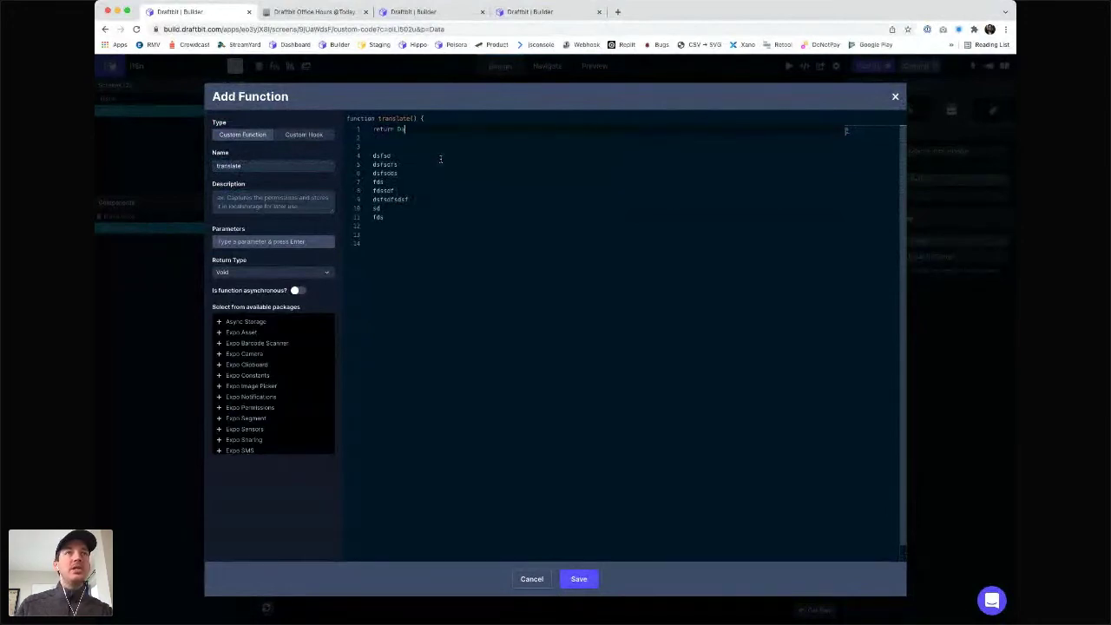
type("d")
key("Down")
key("Up")
key("Up")
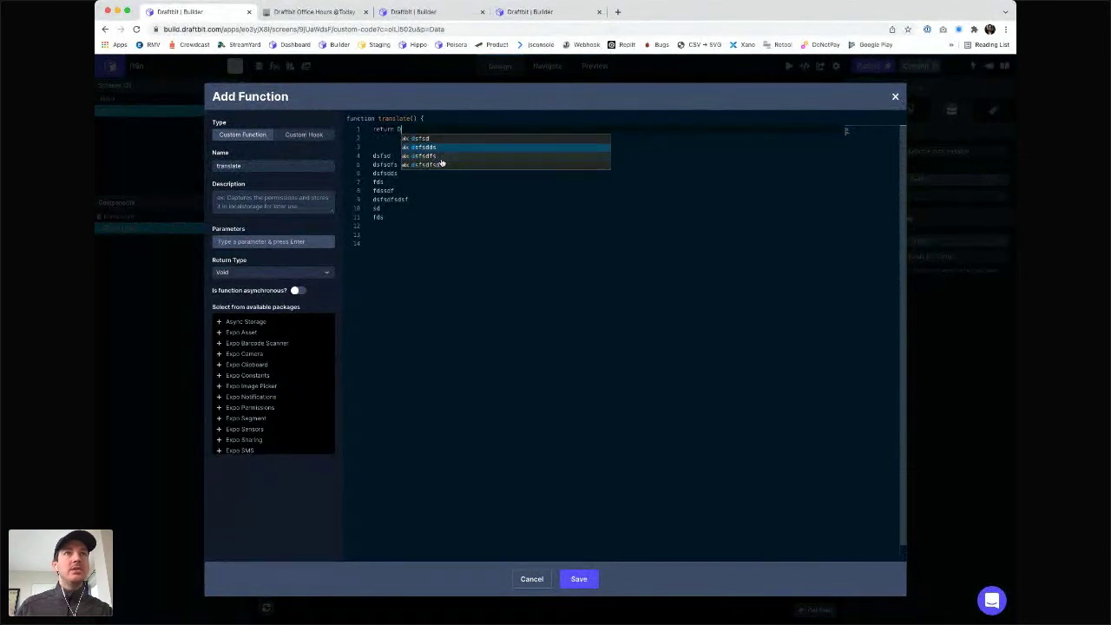
key("Down")
key("Down")
key("Up")
key("Up")
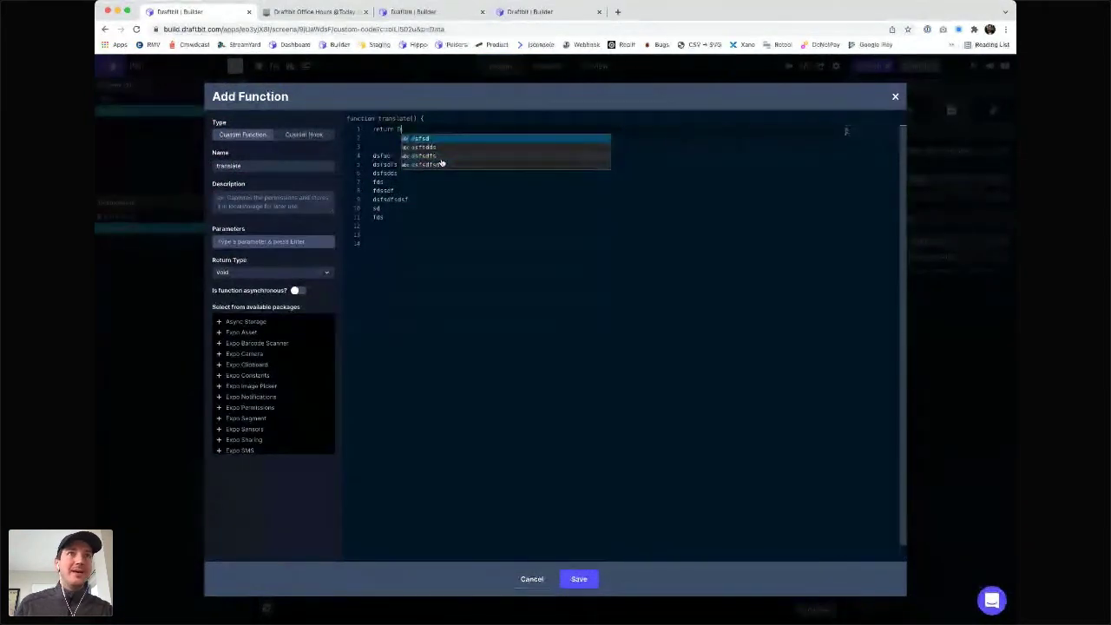
type("ate().")
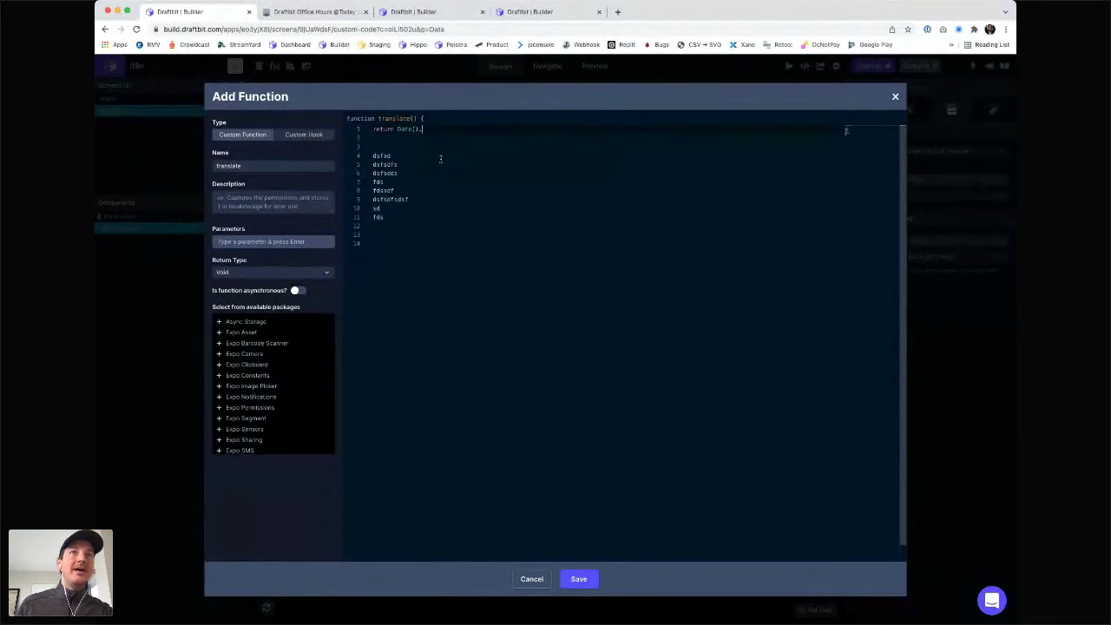
key("BackSpace")
key("BackSpace")
key("BackSpace")
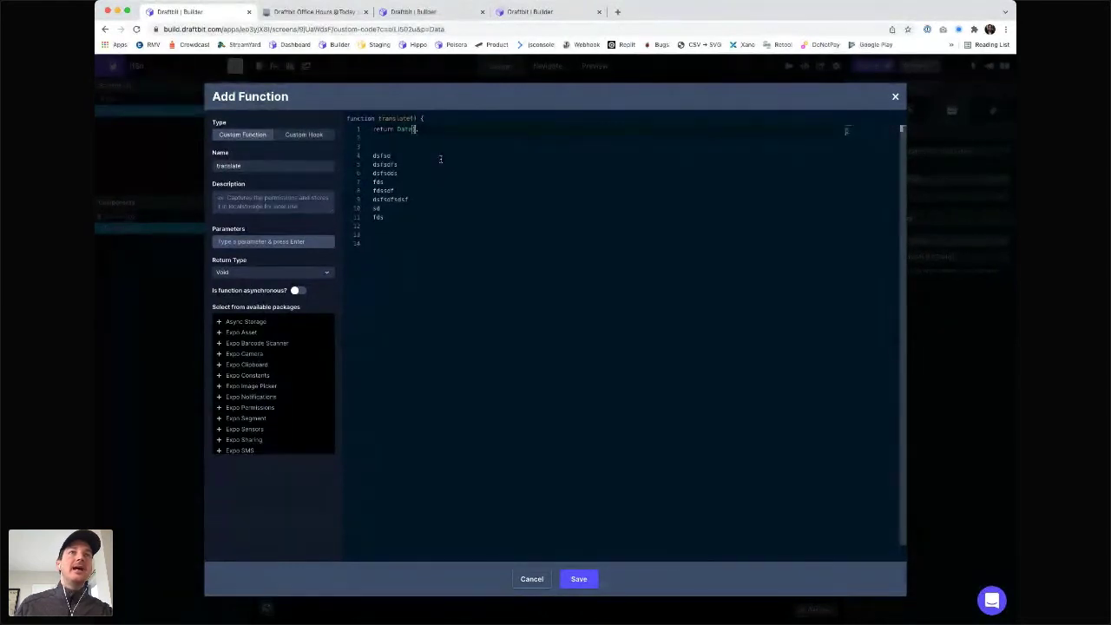
key("super+shift+Left")
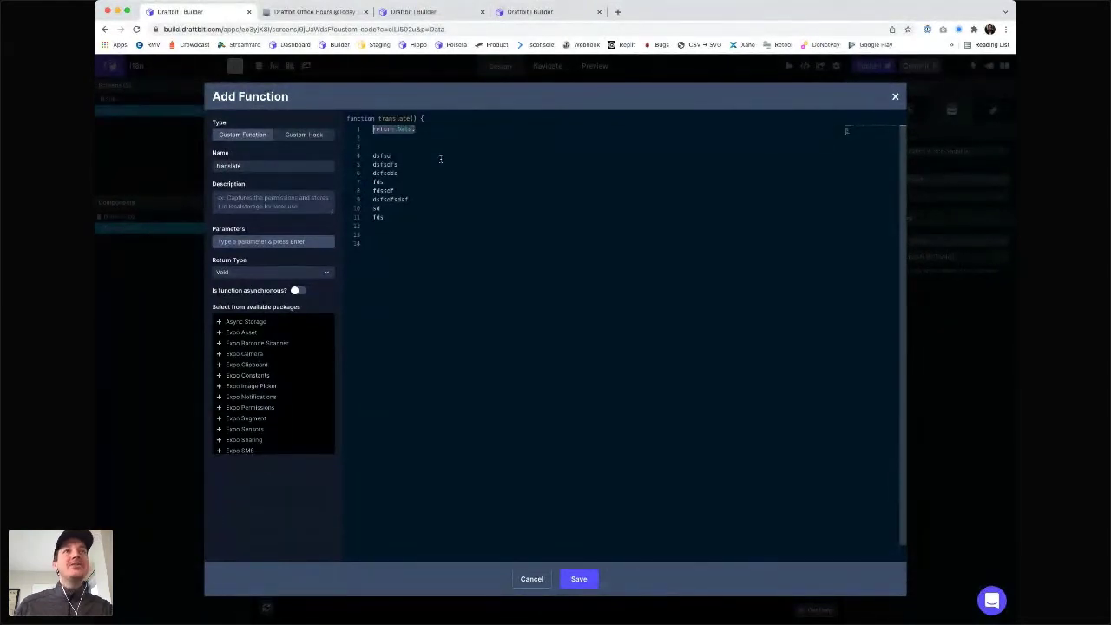
key("BackSpace")
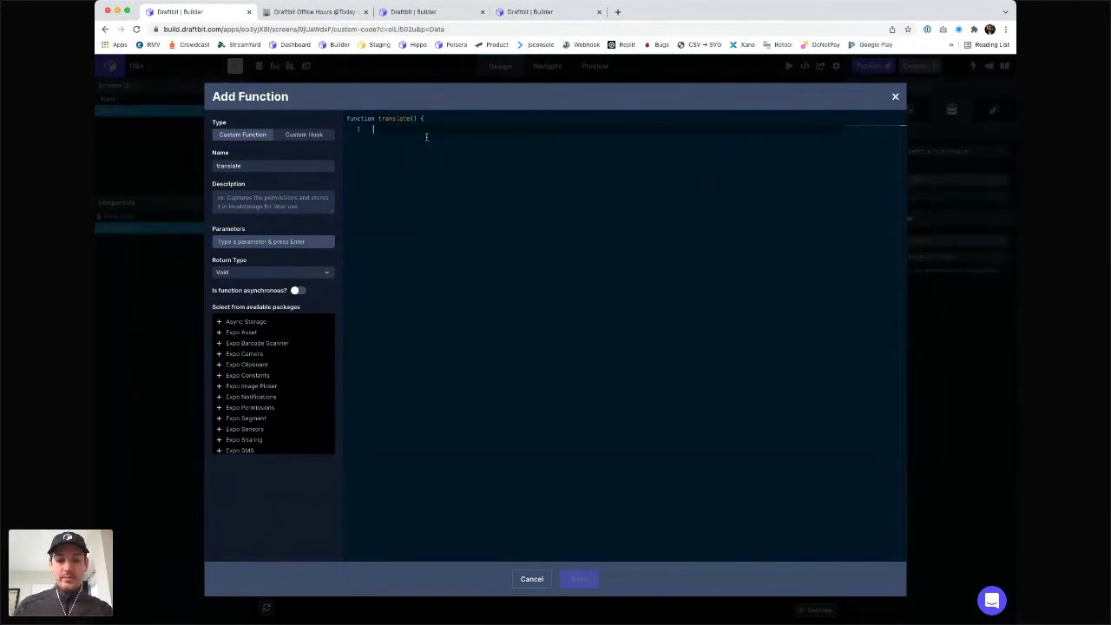
- Replace the function's locale parameter with an isEnglish parameter
left_click(247, 244)
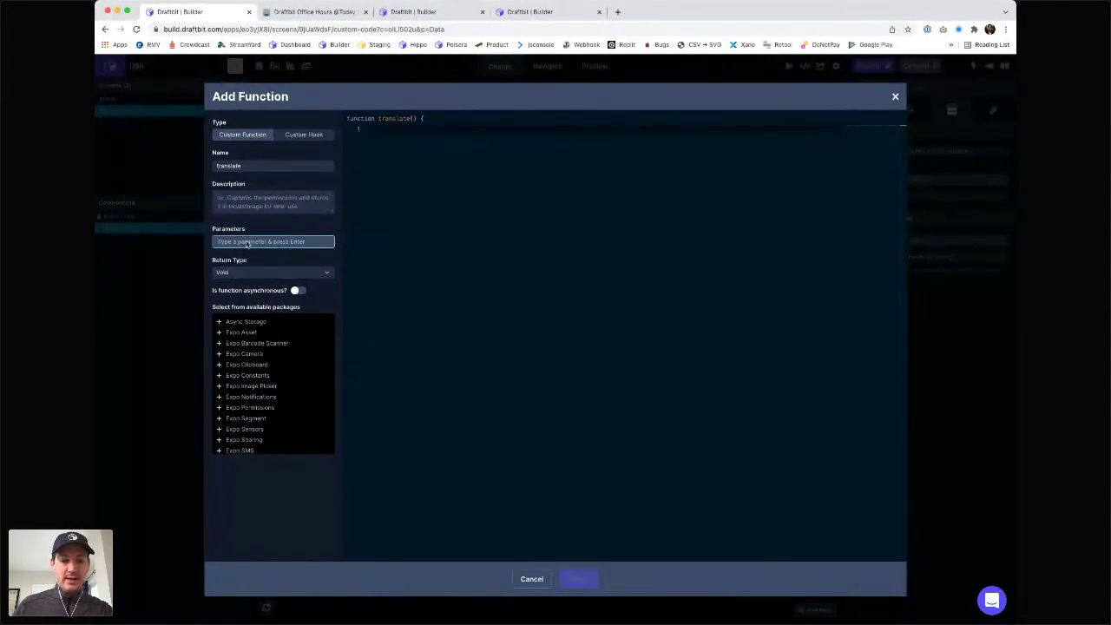
type("locale")
key("Return")
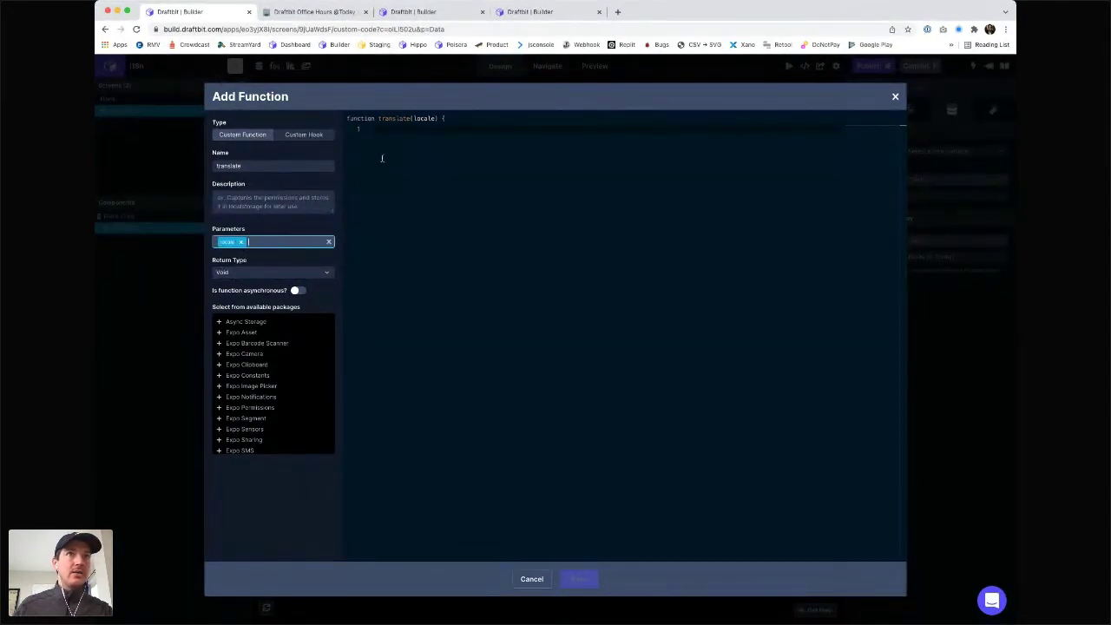
left_click(405, 130)
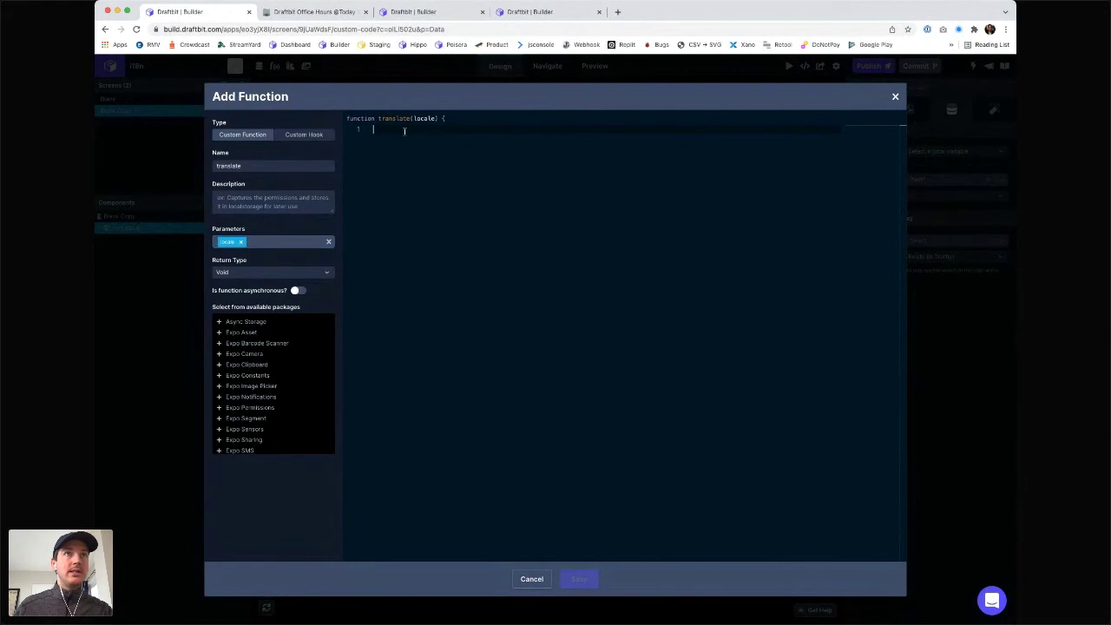
left_click(239, 242)
type("l: engli")
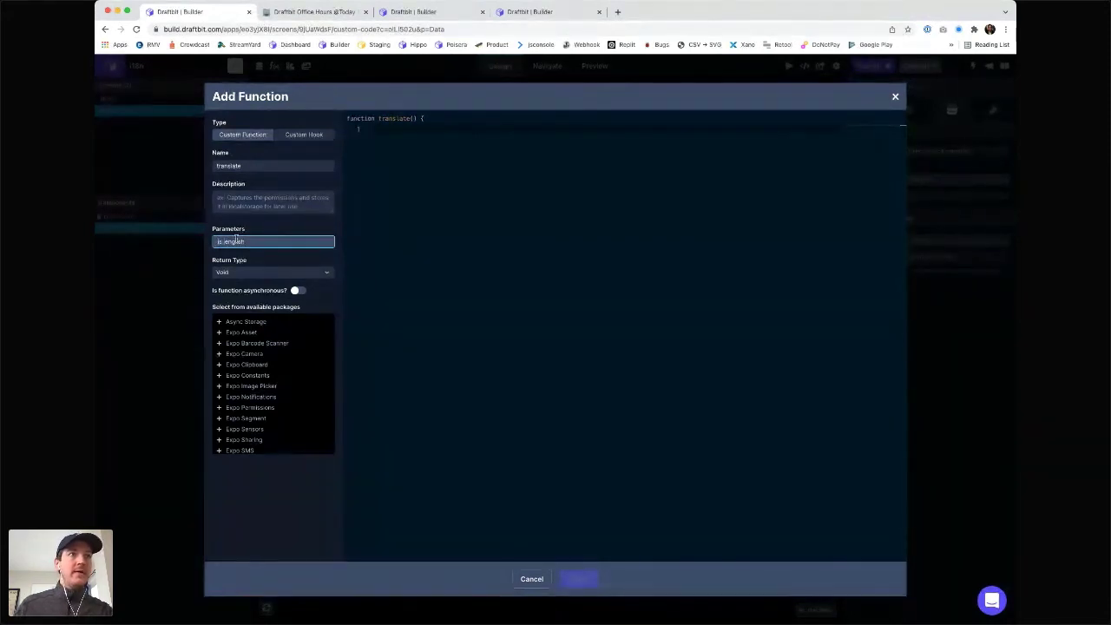
key("Return")
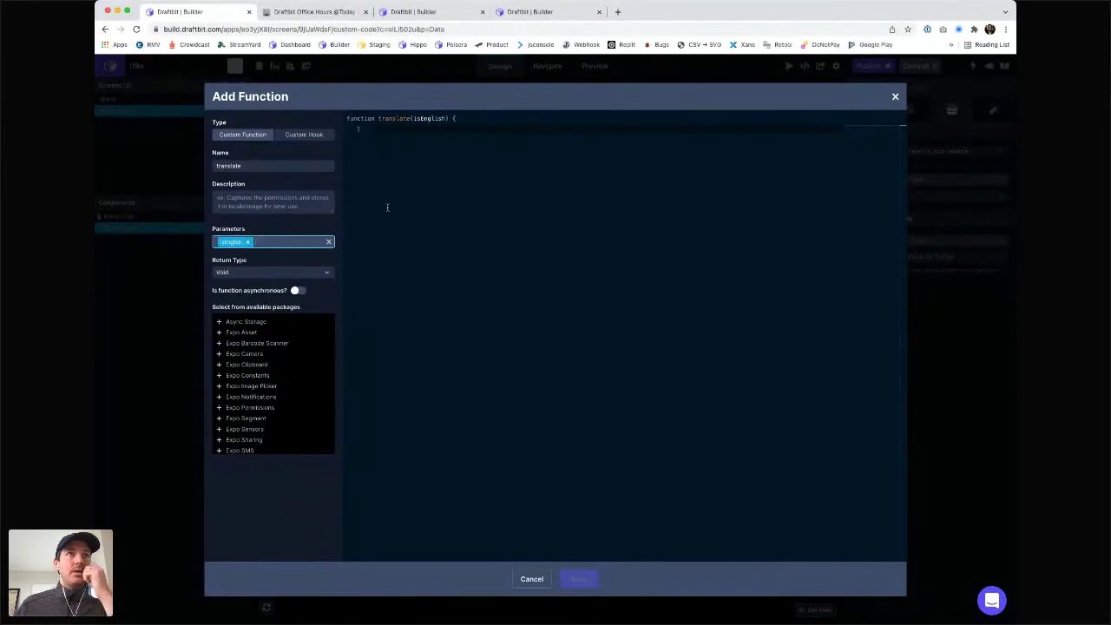
- Write the body return isEnglish ? "hello" : "bonjour" and select bonjour
left_click(396, 130)
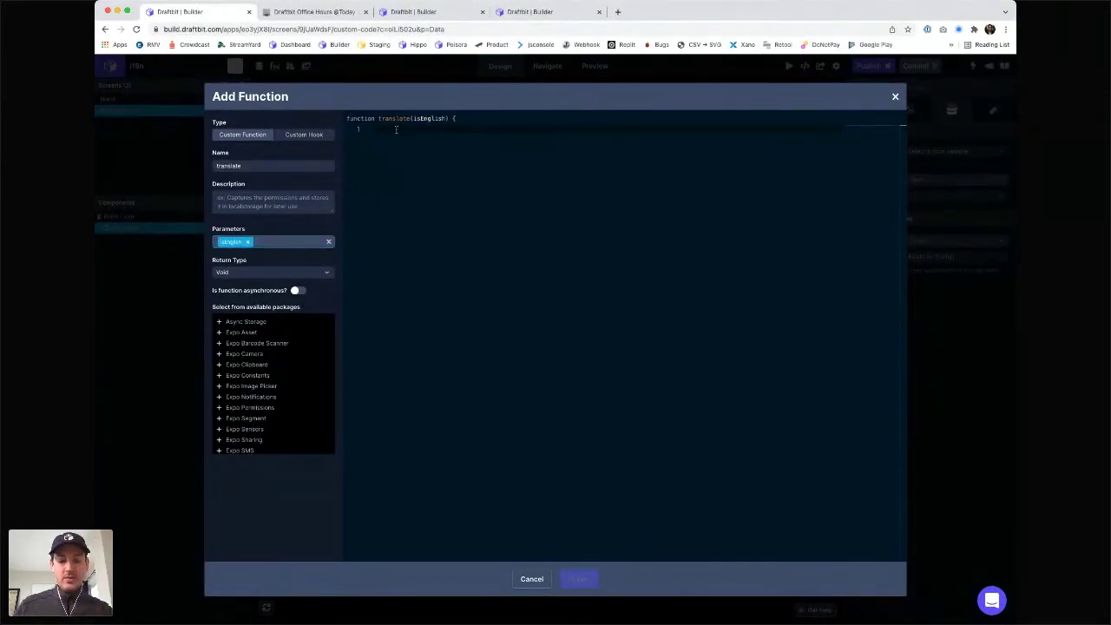
type("return")
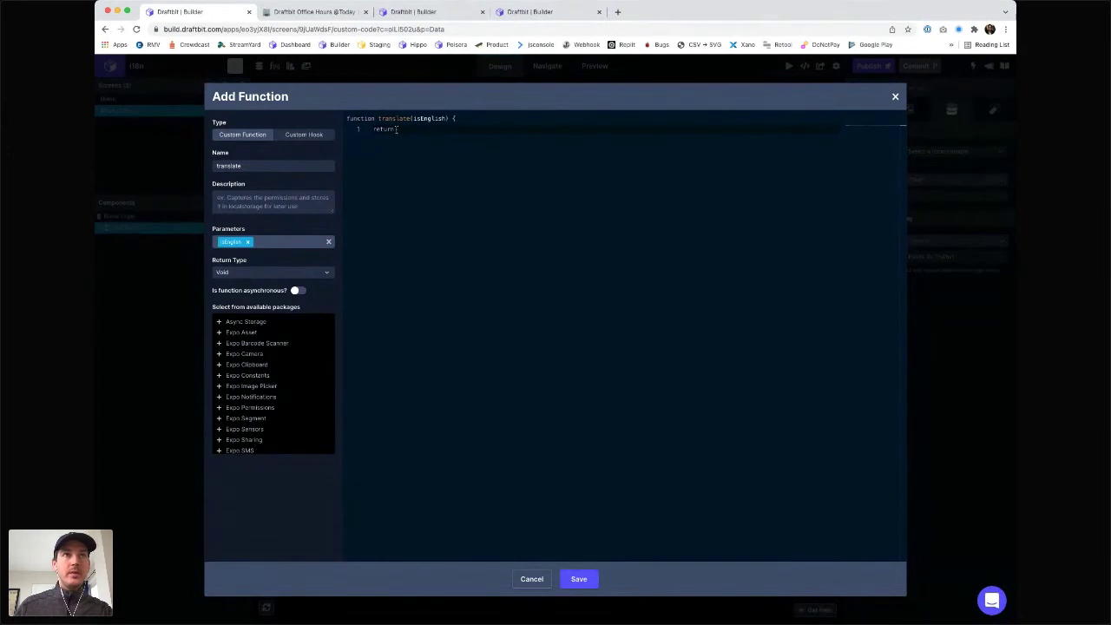
type(" '")
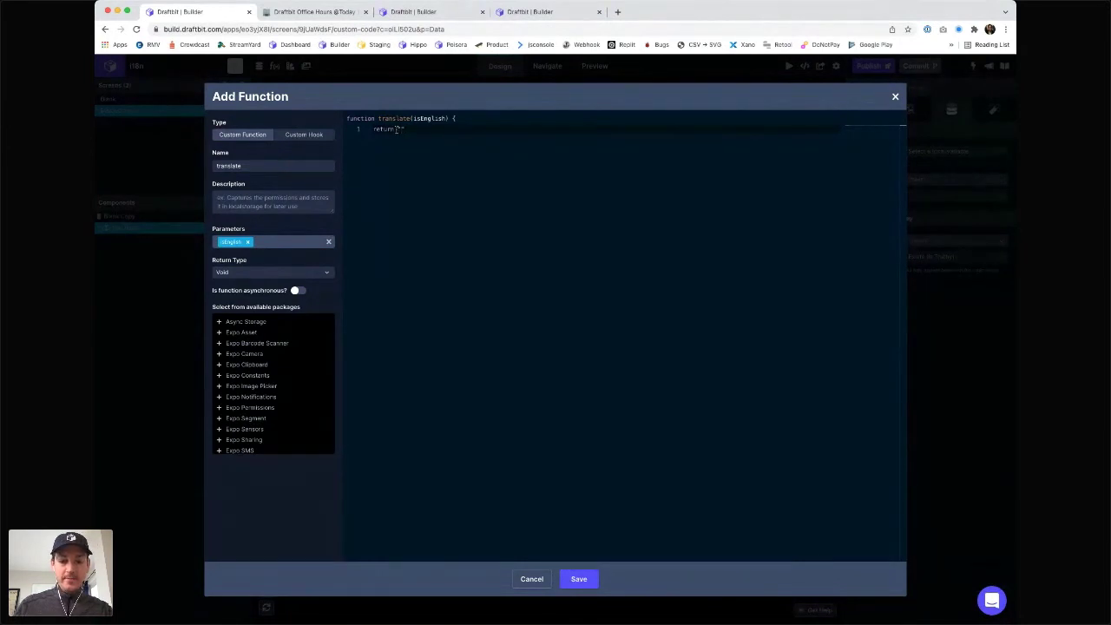
type("hello'")
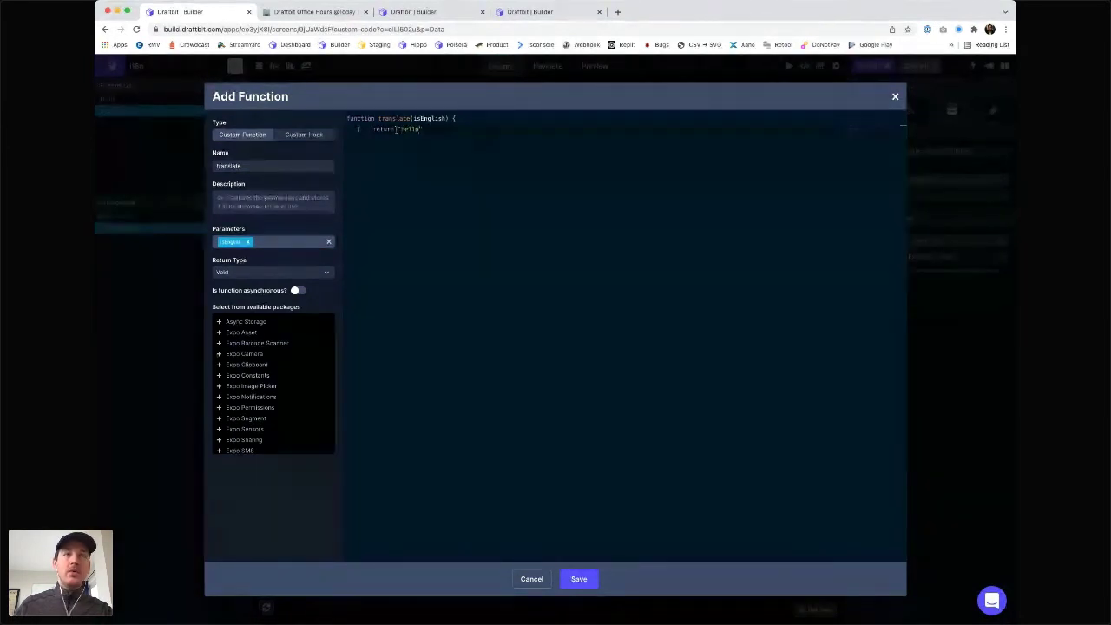
type(" ? isEnglish :")
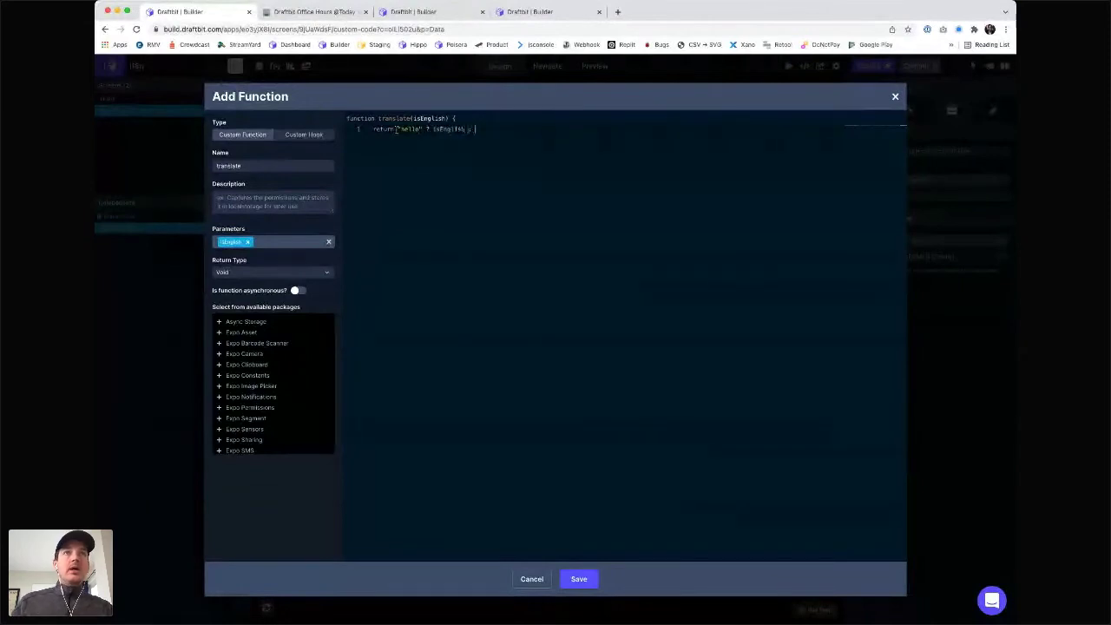
key("alt+Left")
key("alt+Left")
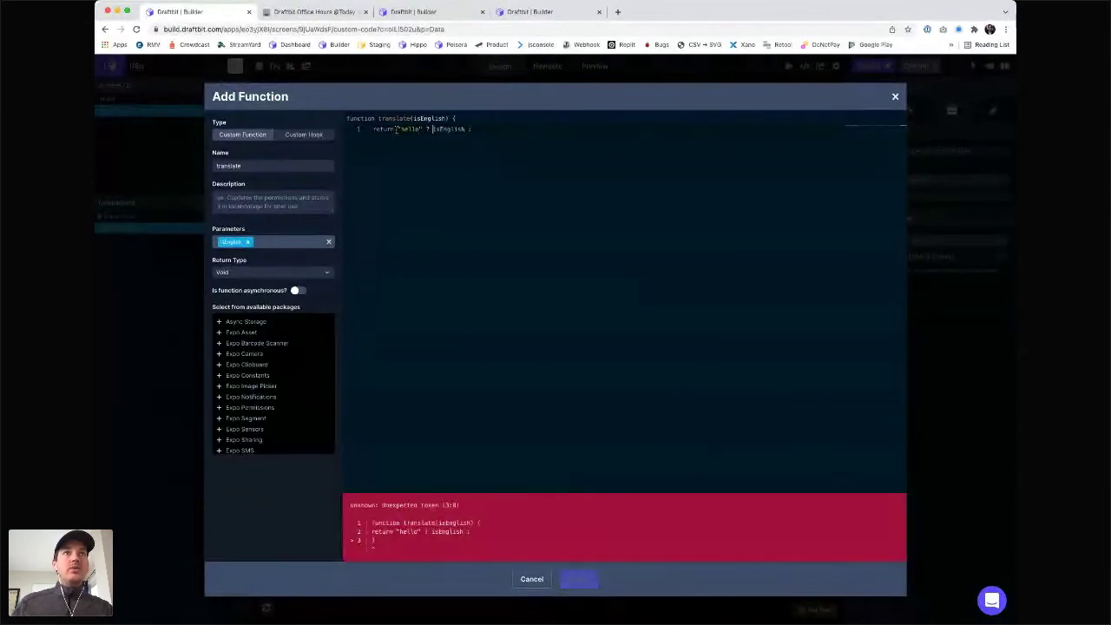
key("alt+shift+Right")
key("super+x")
key("Left")
key("Left")
key("alt+Left")
key("alt+Left")
key("super+v")
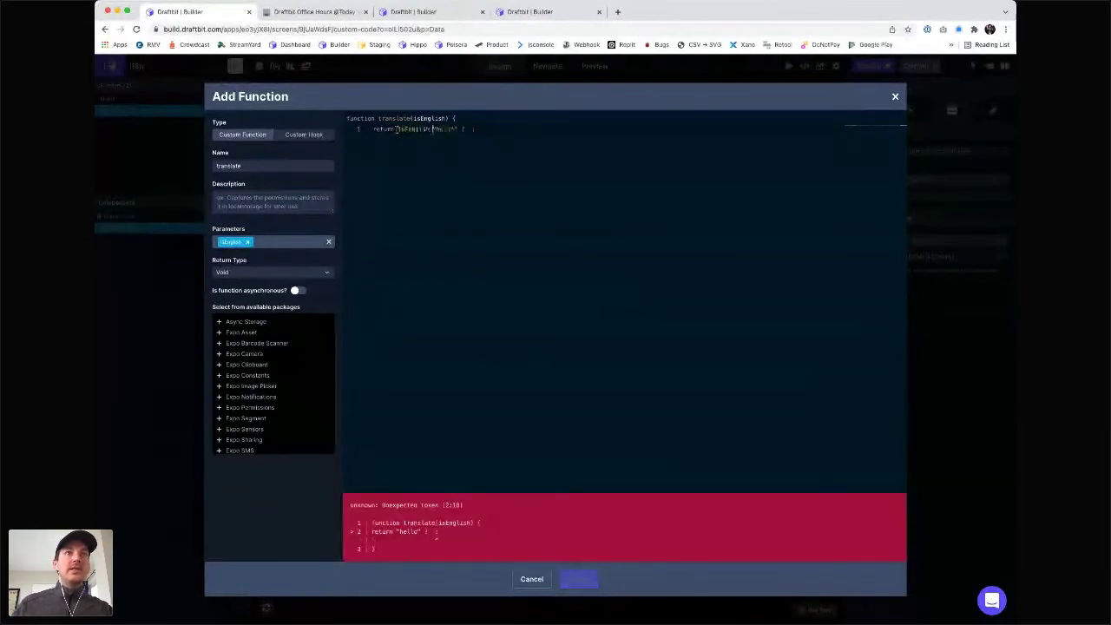
type("?")
key("Right")
key("Right")
key("BackSpace")
key("BackSpace")
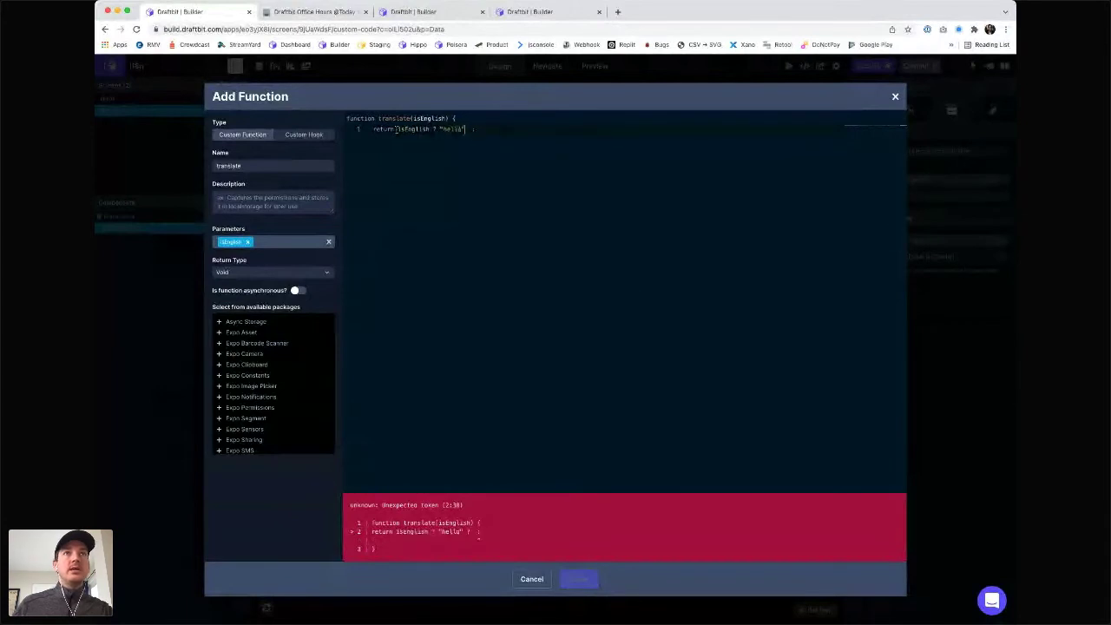
key("super+Right")
type("\"bonjour")
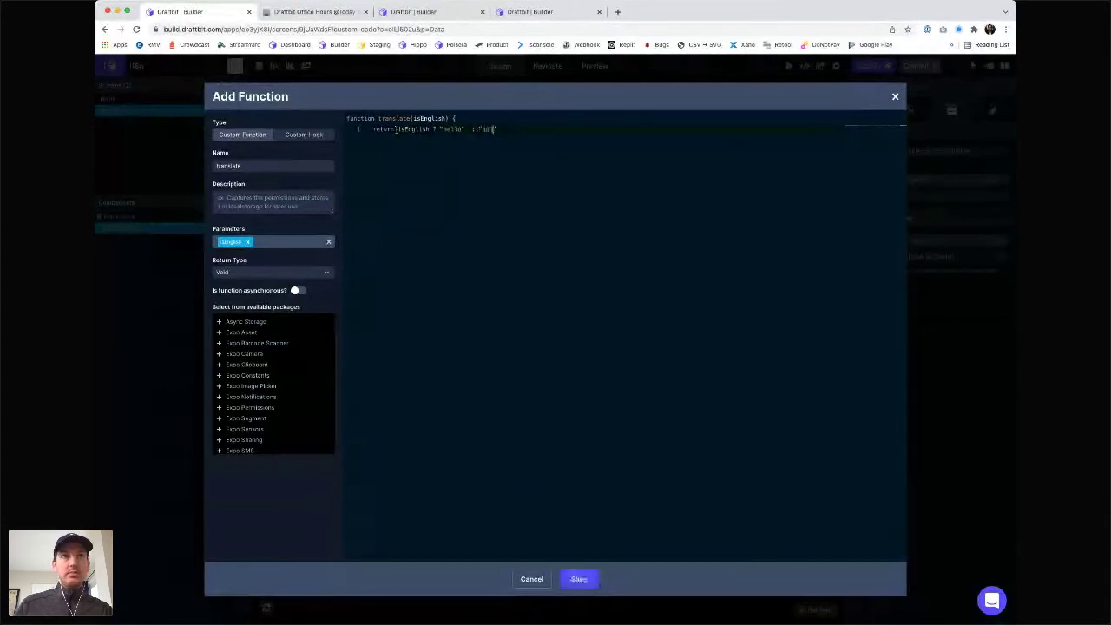
double_click(496, 128)
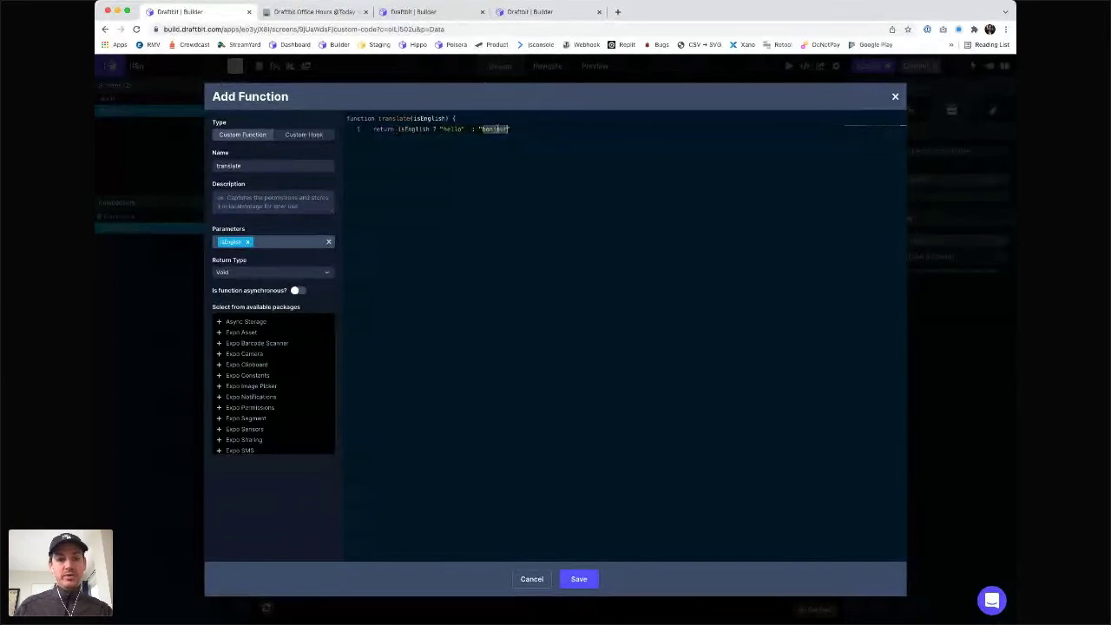
key("ctrl+t")
- Translate bonjour from French to Portuguese in Google Translate and paste Olá over bonjour
type("translat")
key("Return")
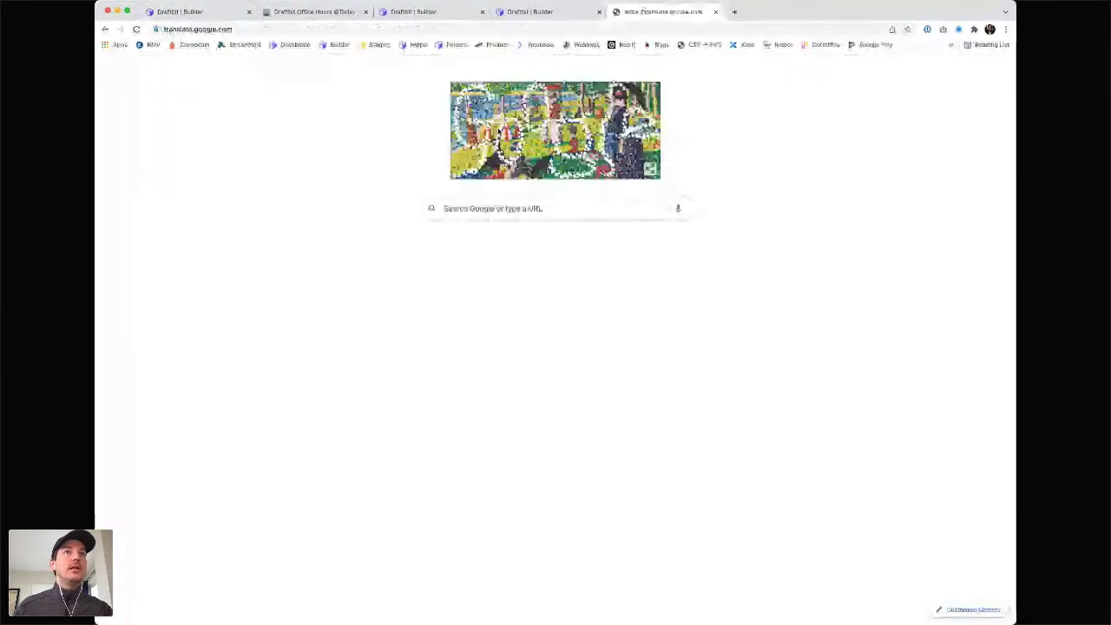
type("bonjour")
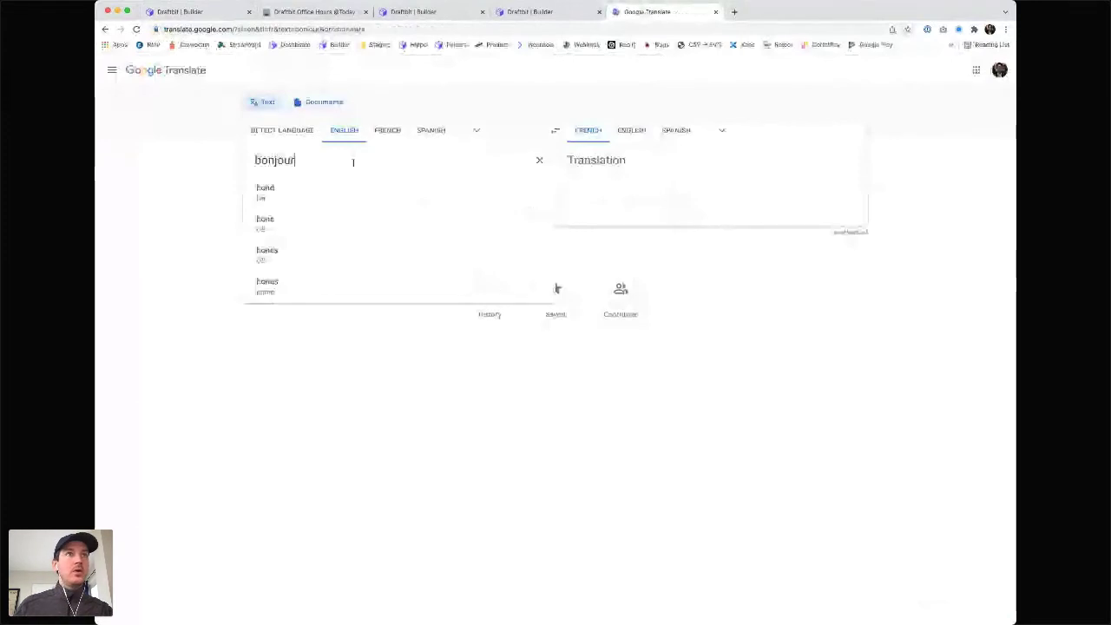
left_click(390, 130)
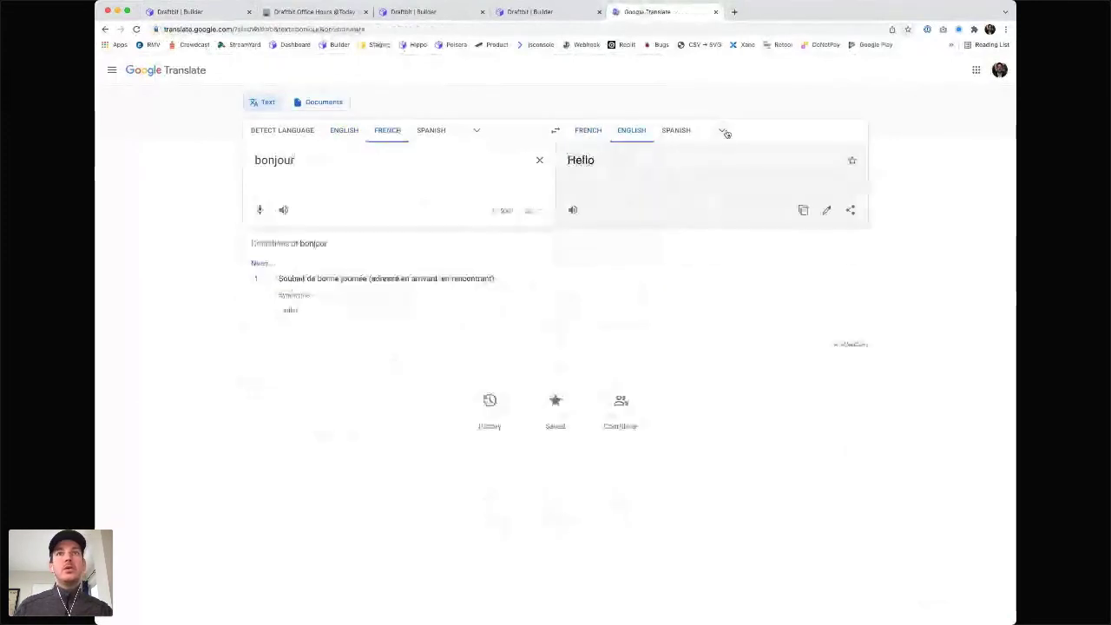
left_click(725, 132)
type("po")
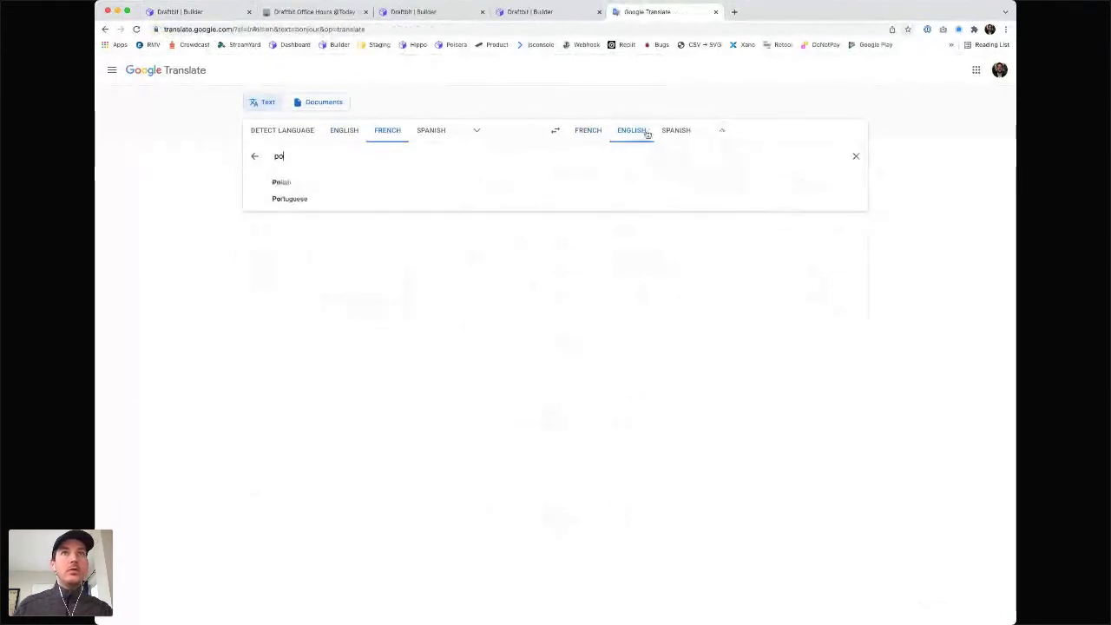
key("super+a")
type("bonjour")
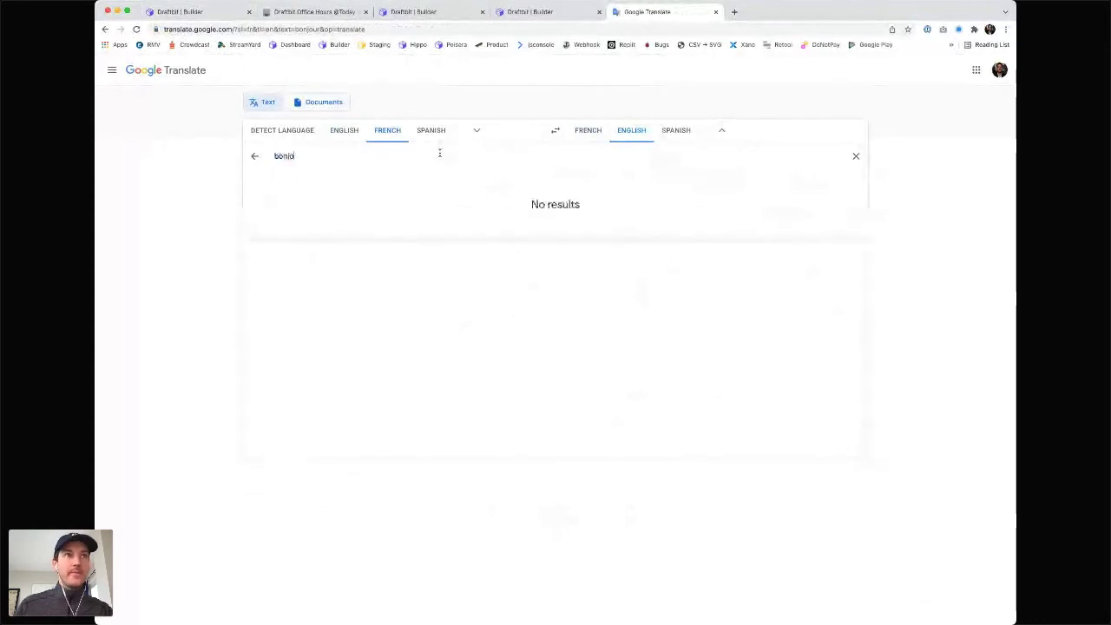
left_click(490, 341)
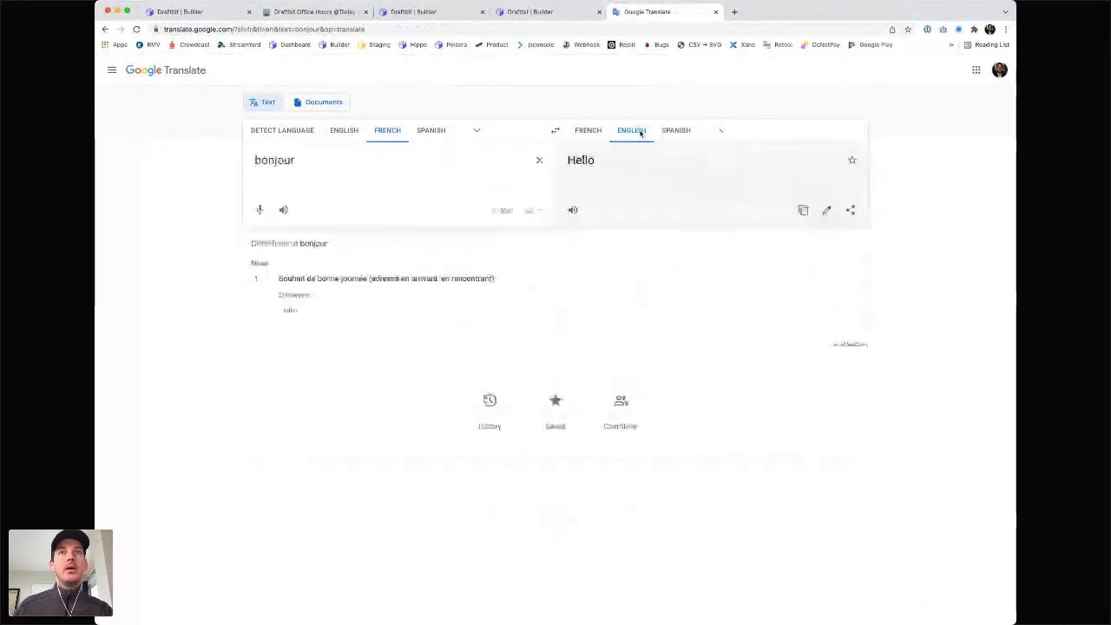
left_click(721, 131)
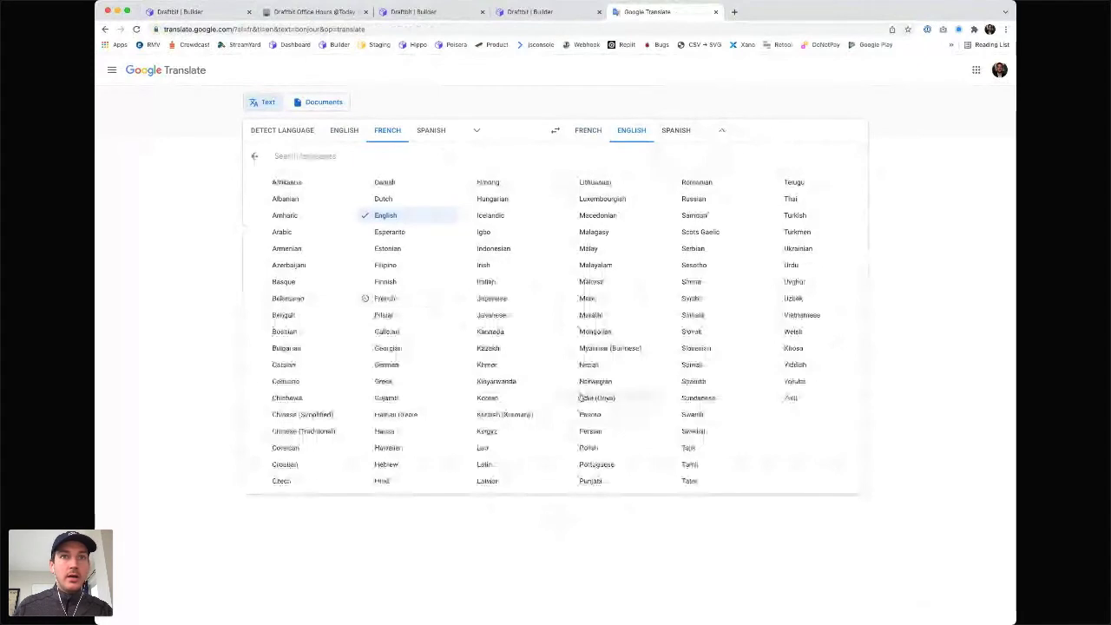
left_click(624, 465)
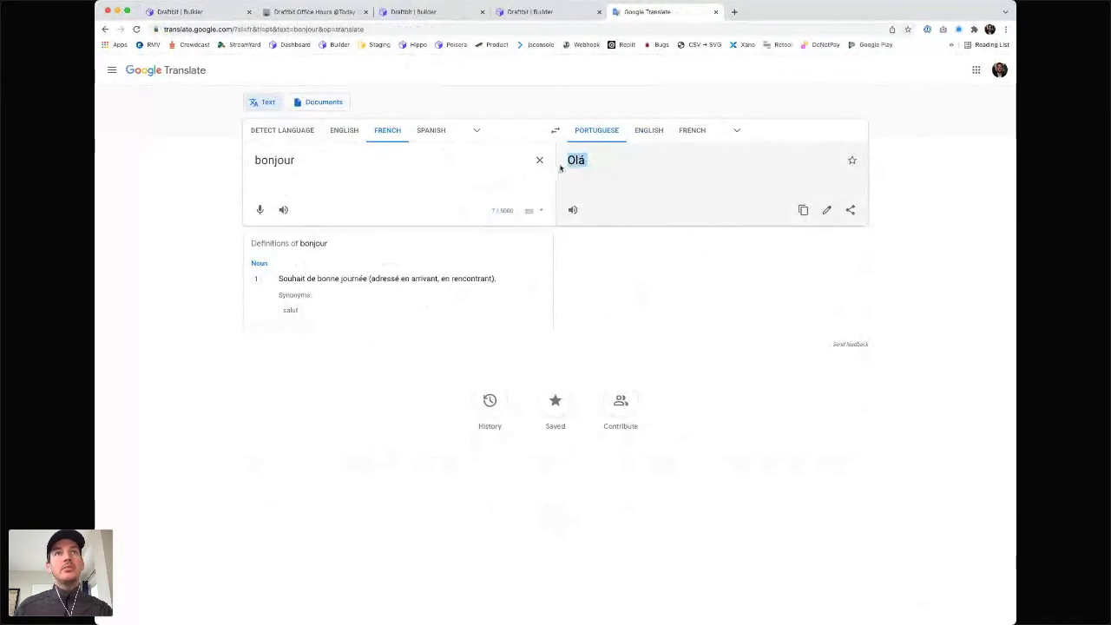
left_click(715, 12)
key("ctrl+v")
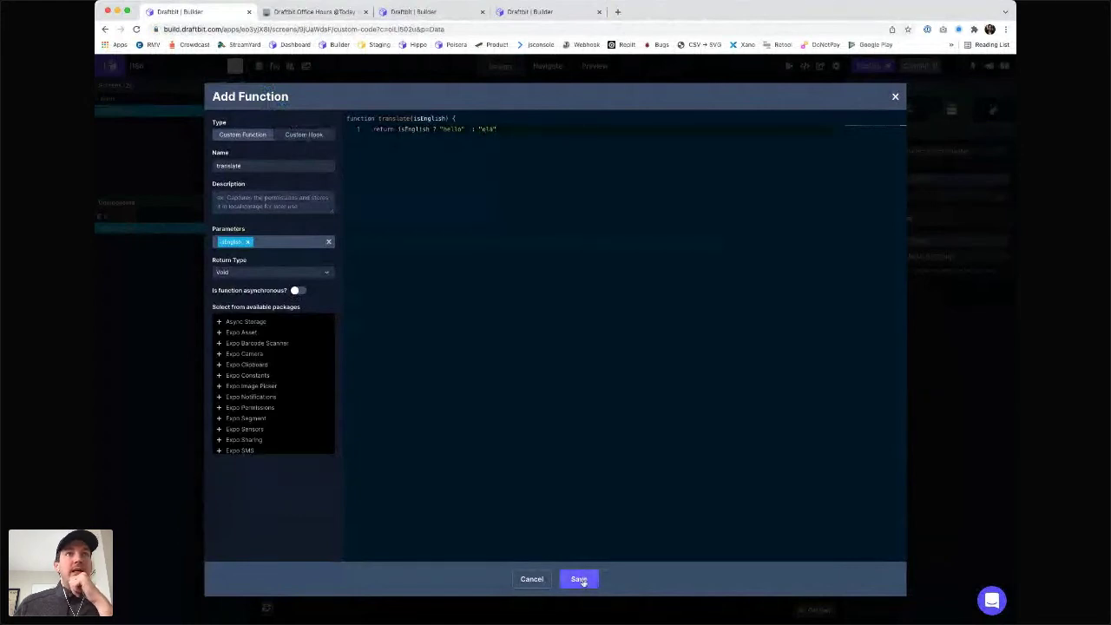
- Review the isEnglish return line and save the translate custom function
double_click(414, 128)
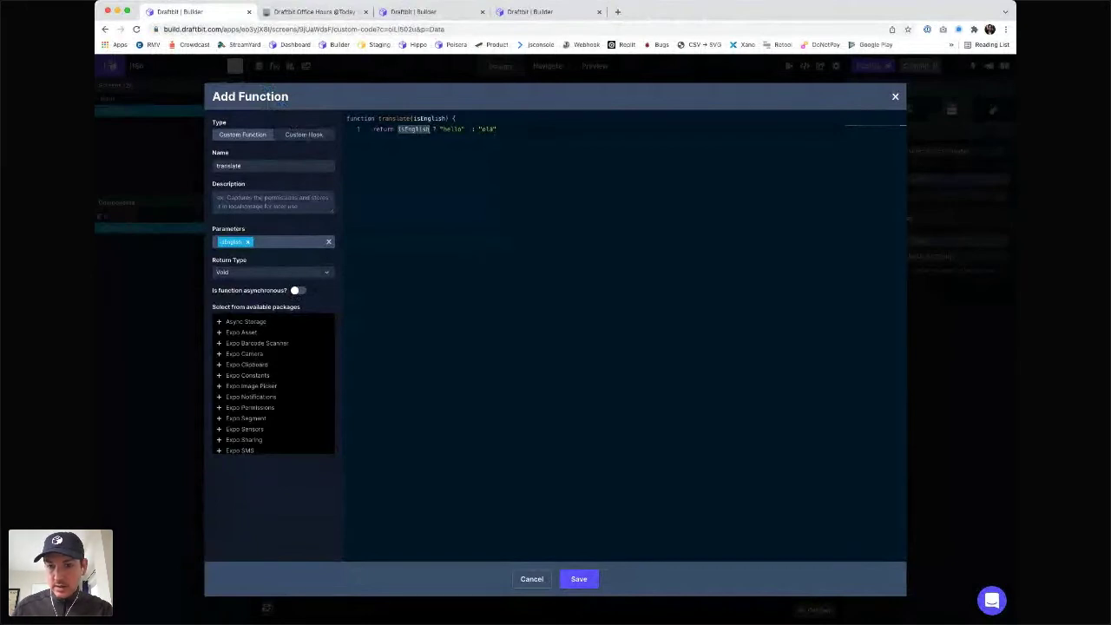
left_click(610, 383)
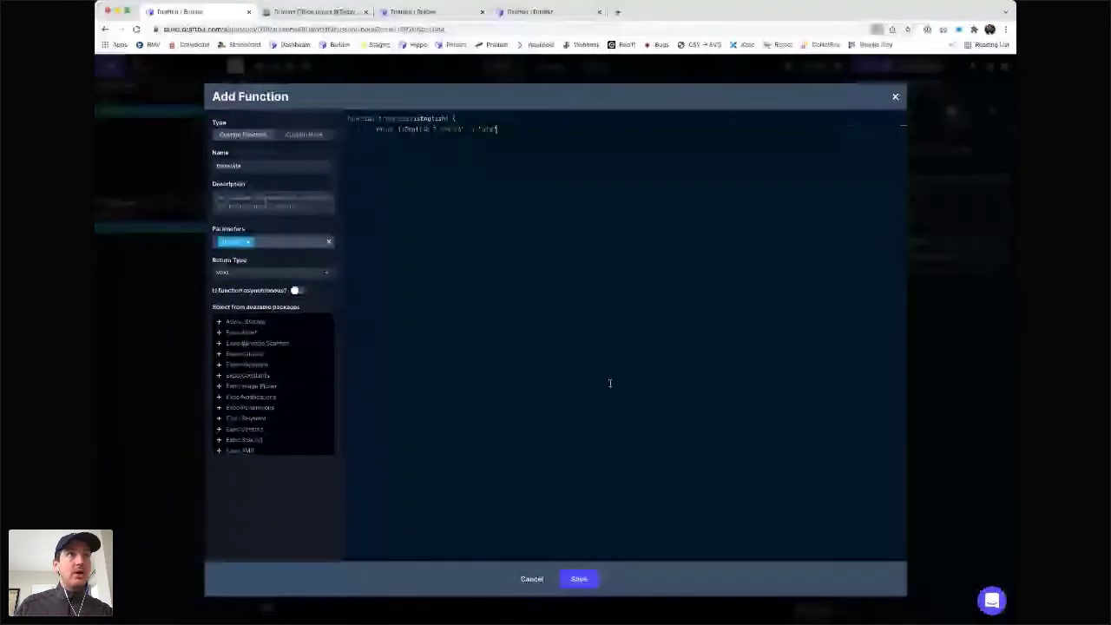
key("super+equal")
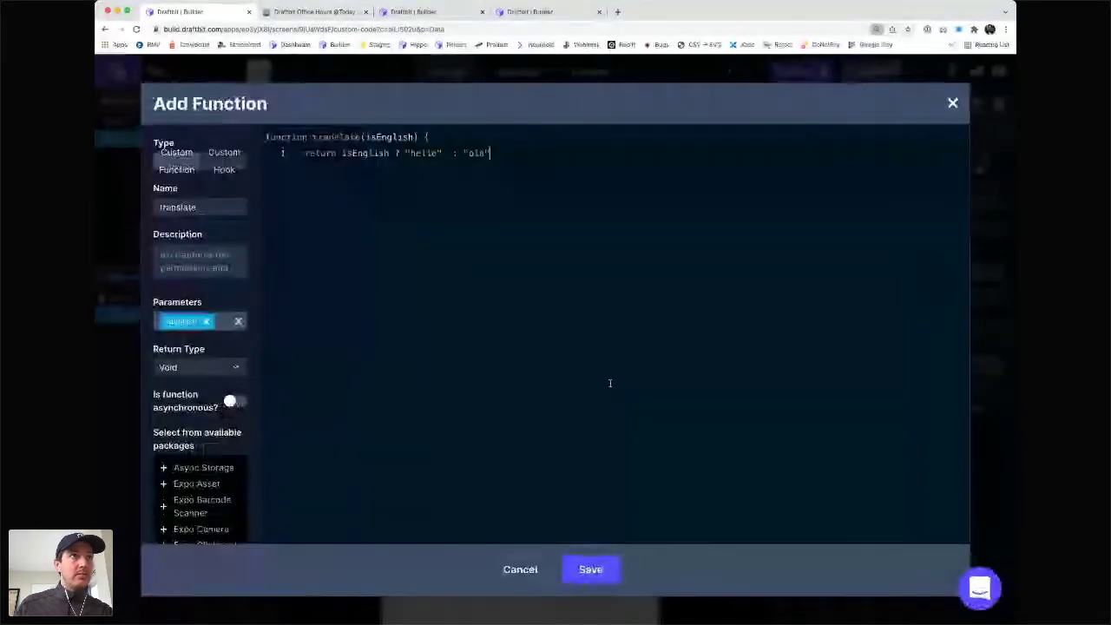
key("super+minus")
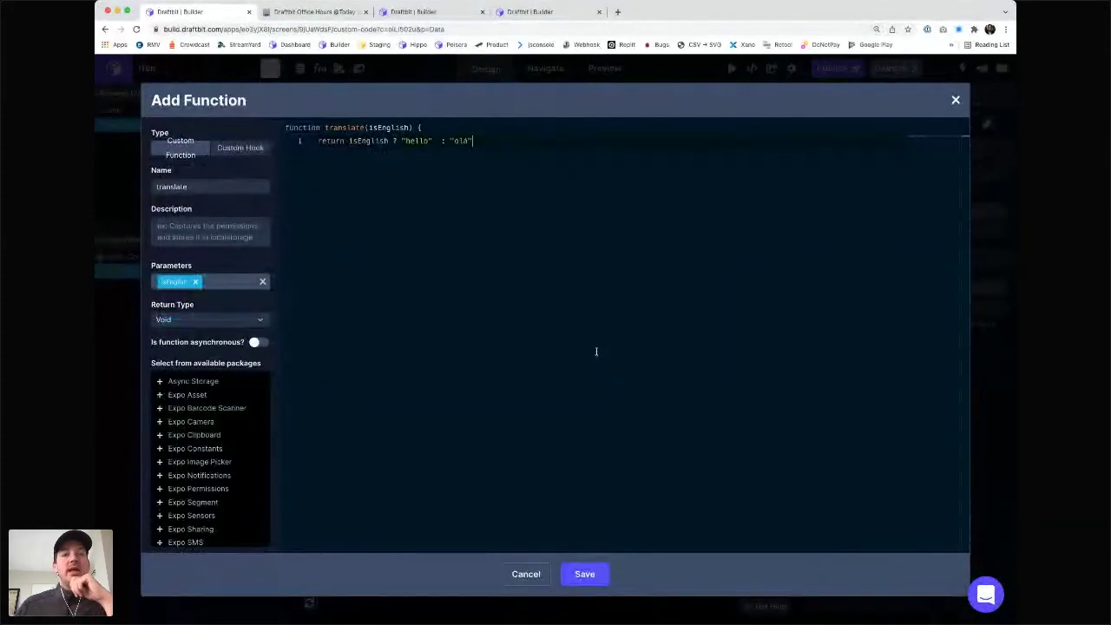
left_click(585, 574)
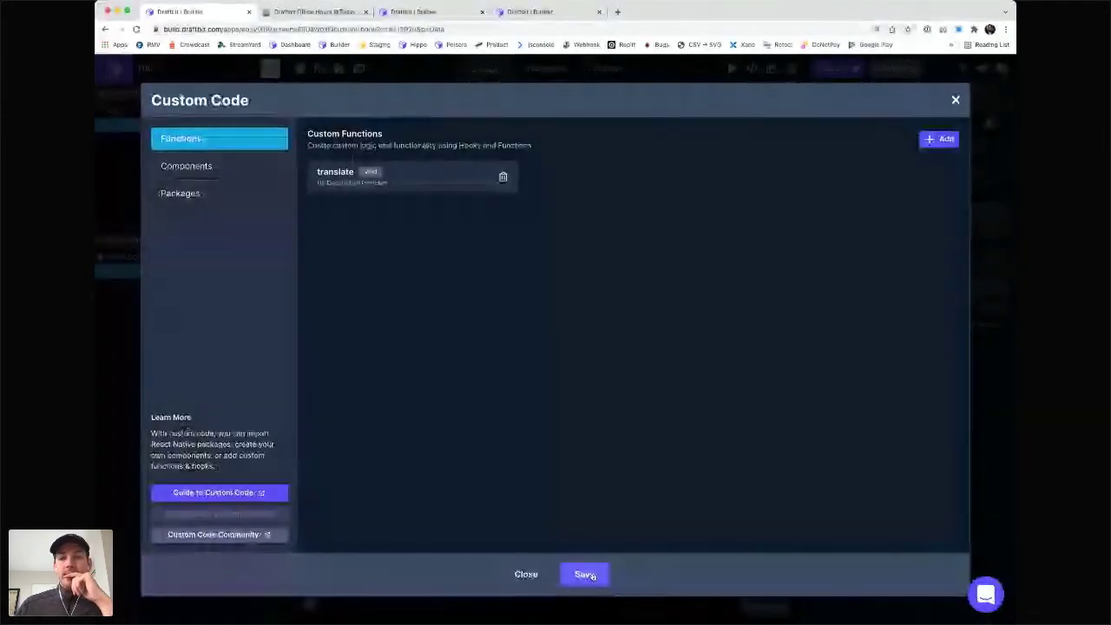
left_click(594, 576)
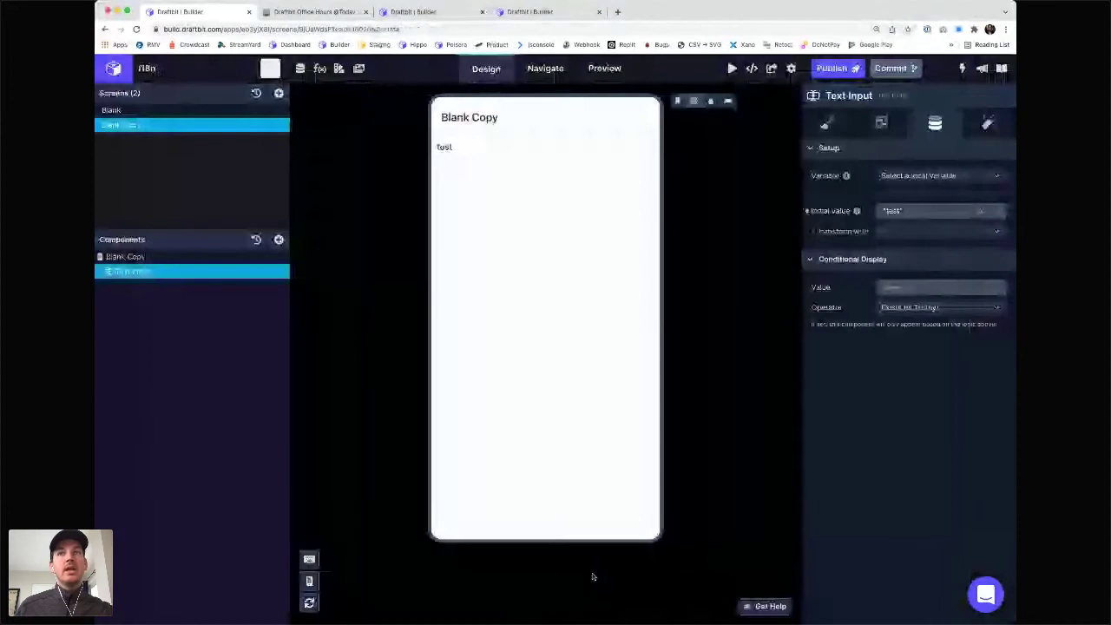
- Apply translate (custom) as the transform on the Text Input's initial value
left_click(912, 231)
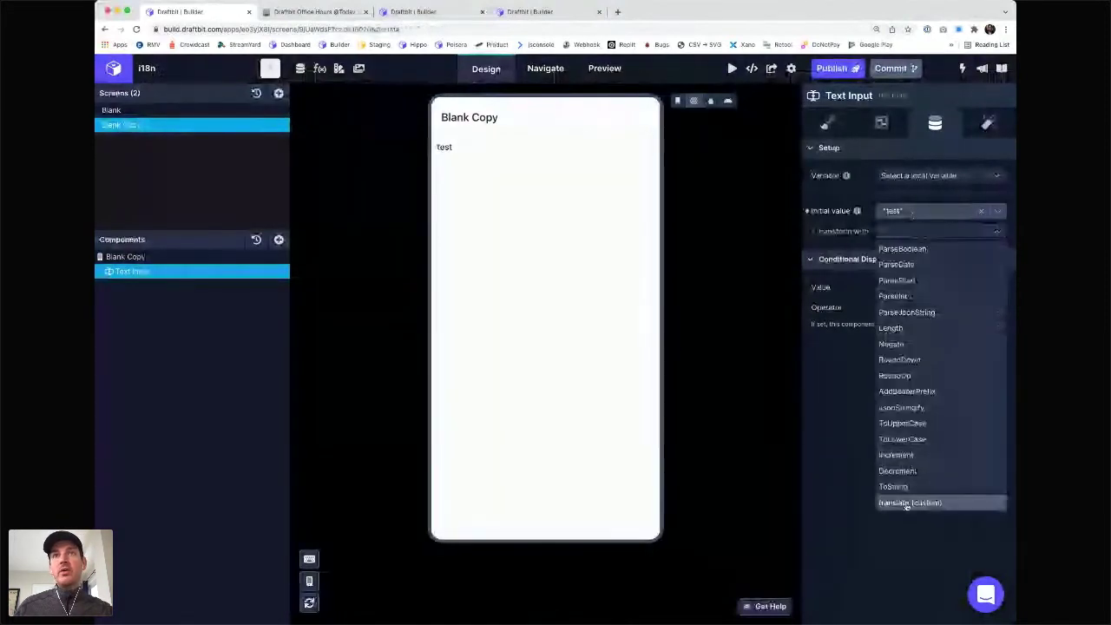
left_click(908, 504)
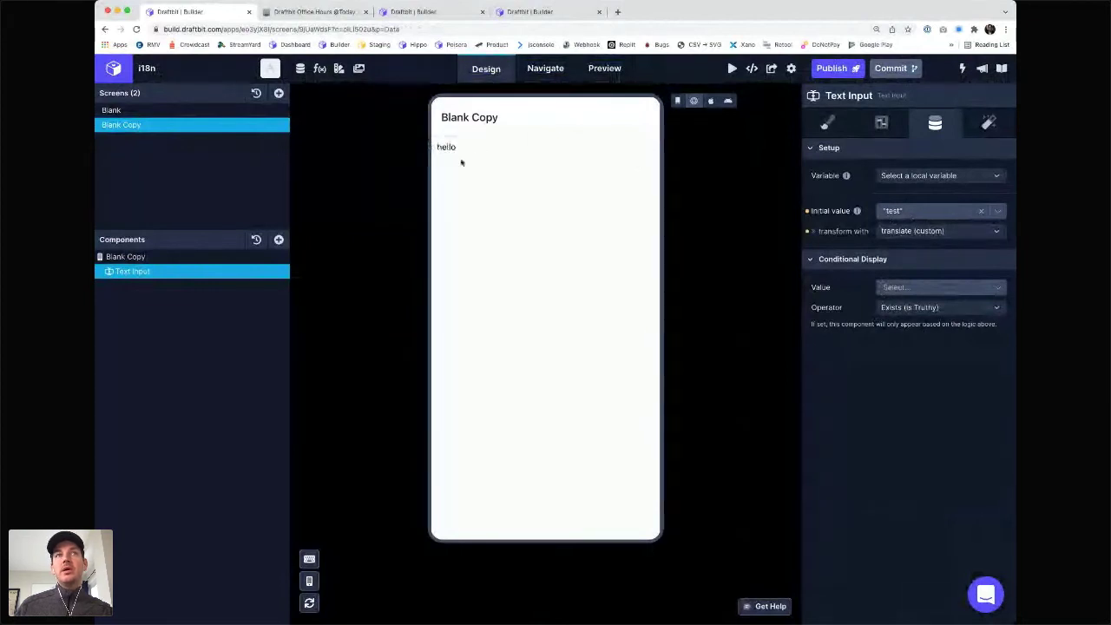
left_click(174, 257)
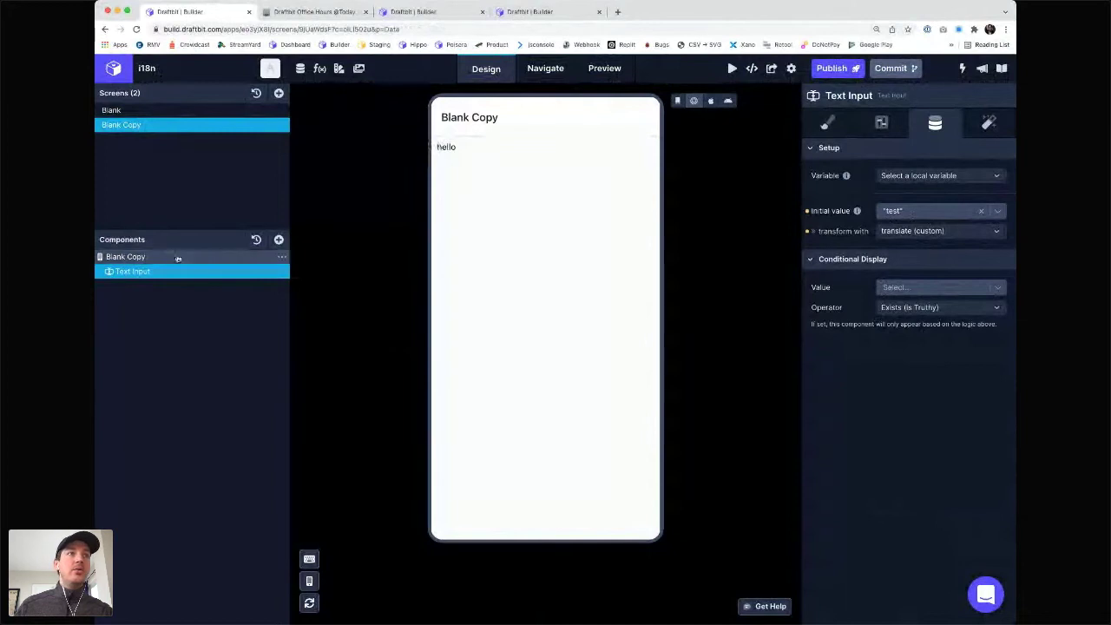
- Add a Button Solid and change its label to 'Toggle'
left_click(277, 240)
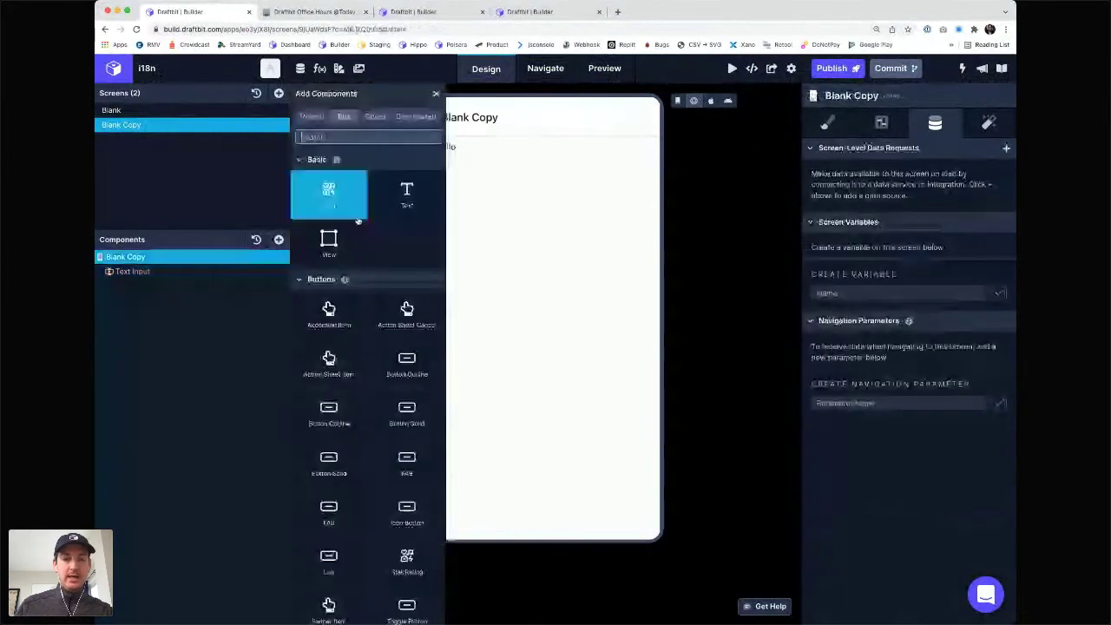
type("Button")
left_click(412, 353)
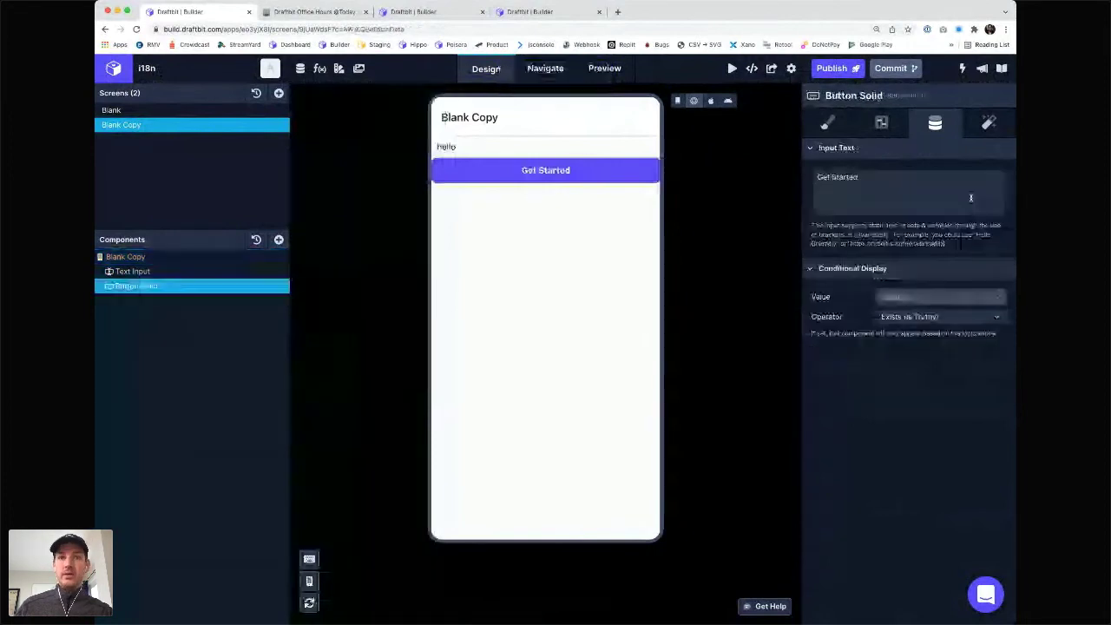
triple_click(939, 195)
type("Trouble")
key("super+a")
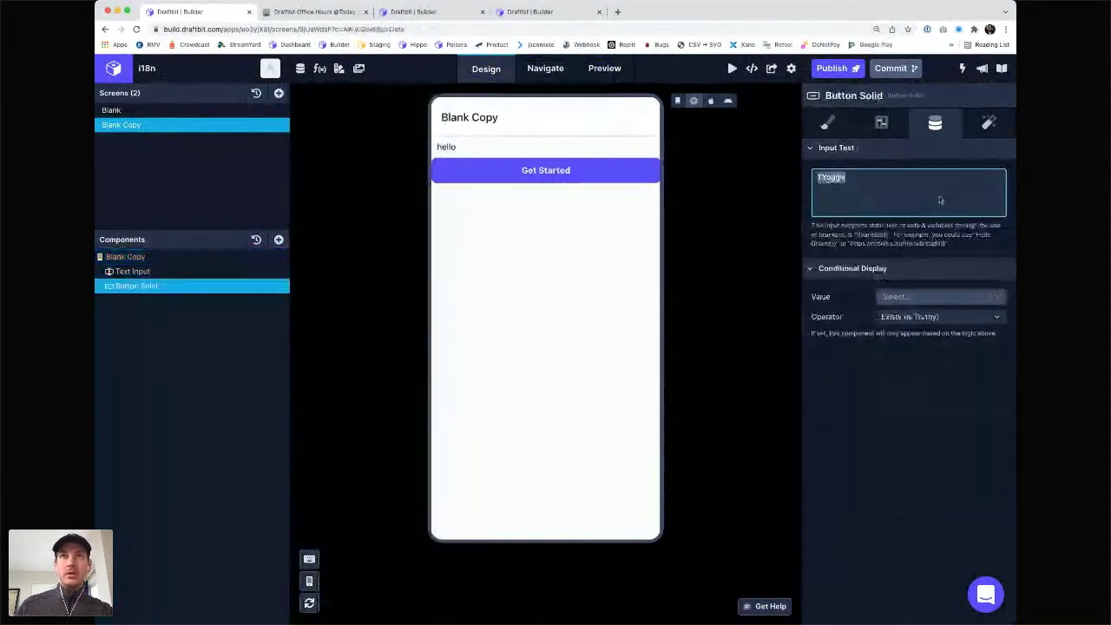
type("Toggle")
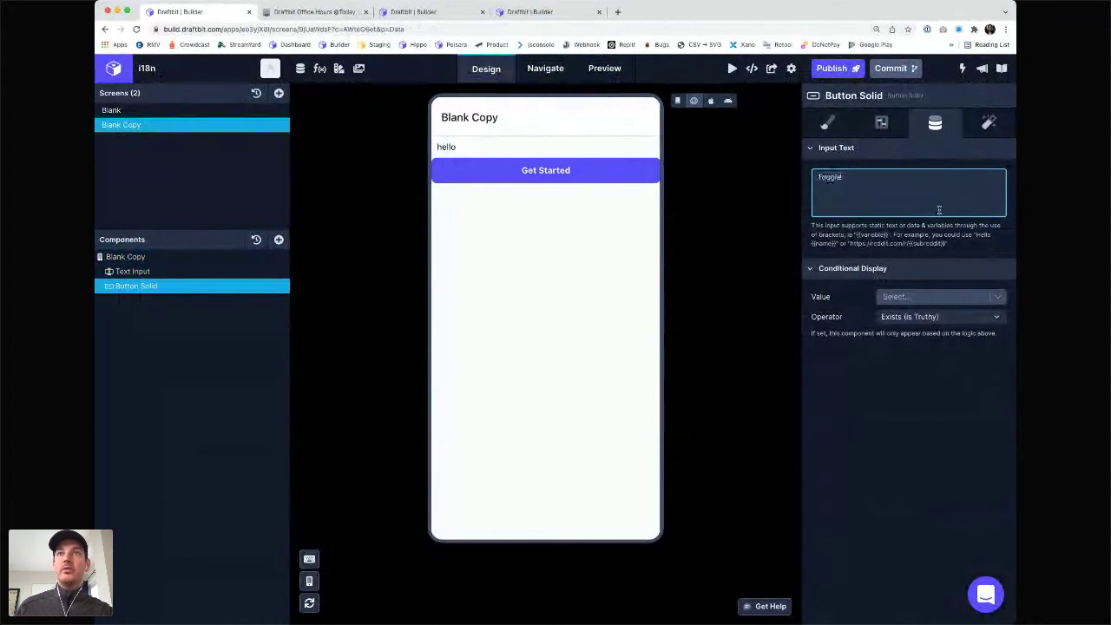
- On press, set global variable IS_ENGLISH to IS_ENGLISH with Negate, then reload the web preview
left_click(990, 122)
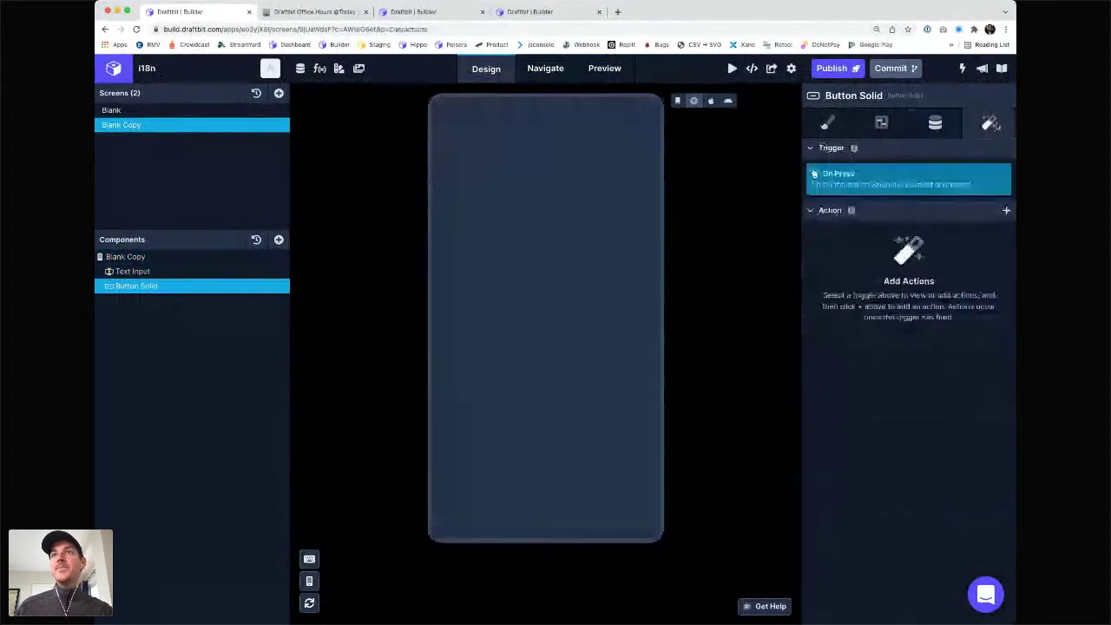
left_click(1002, 210)
left_click(942, 378)
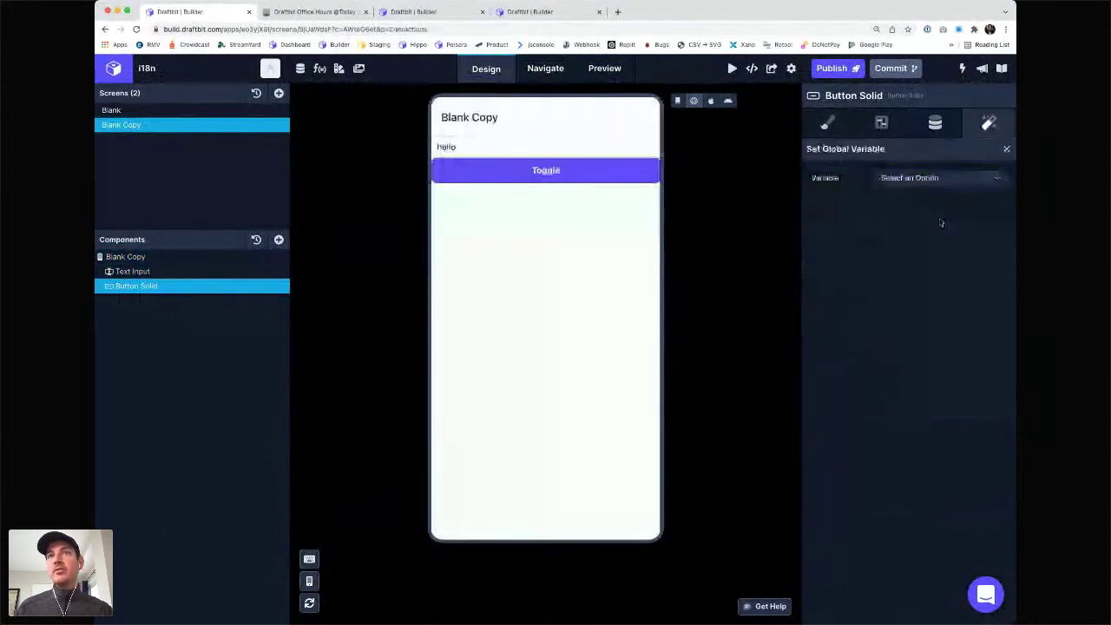
left_click(932, 179)
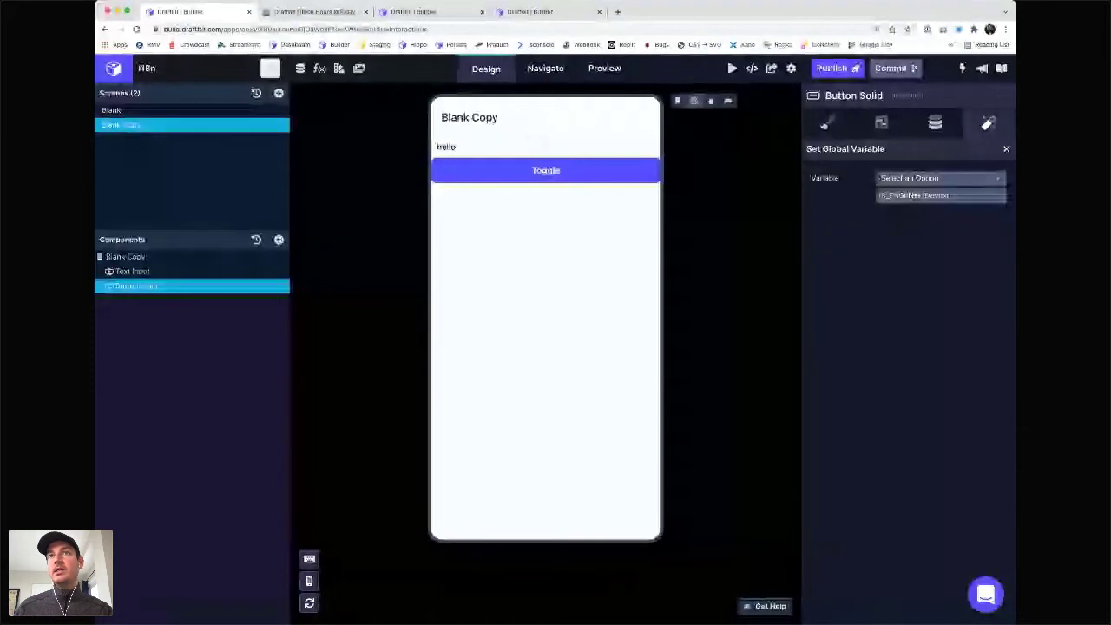
left_click(912, 195)
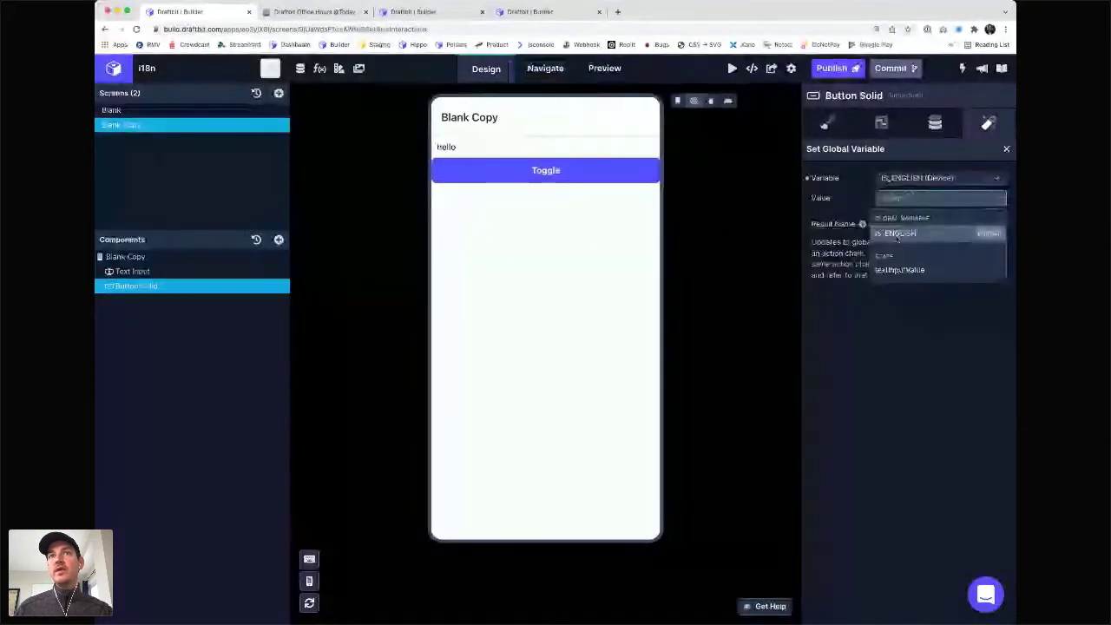
left_click(898, 234)
left_click(903, 218)
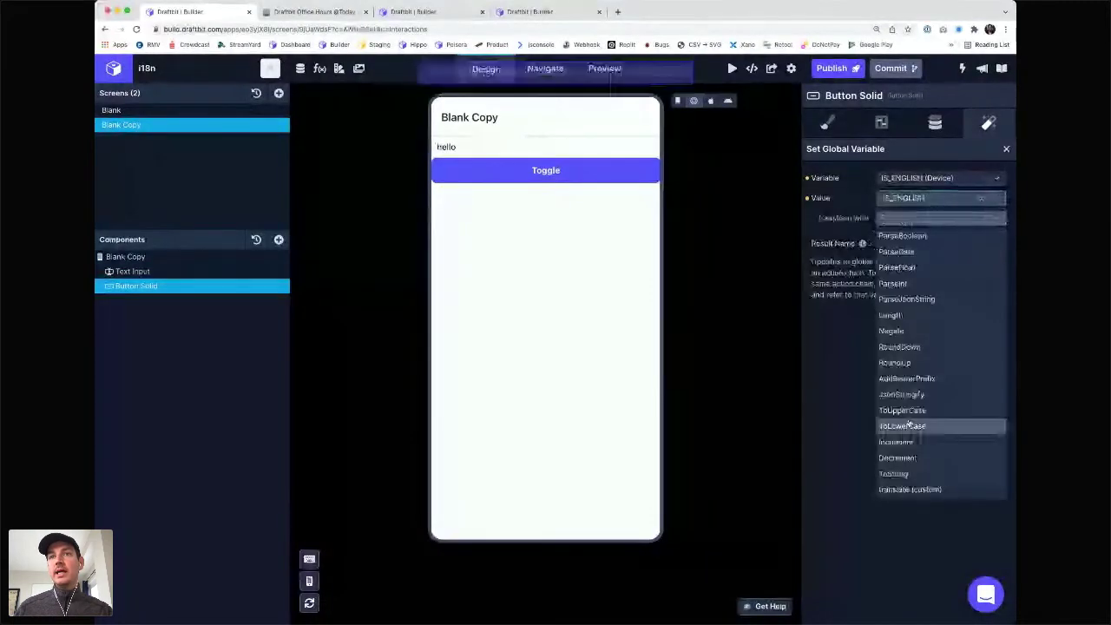
left_click(898, 331)
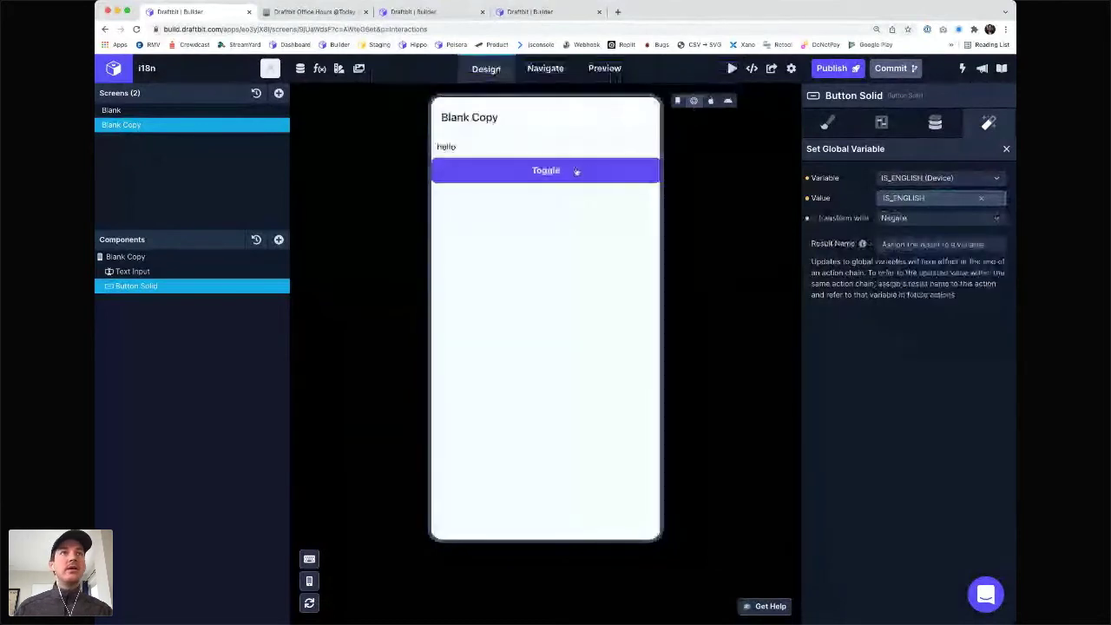
left_click(679, 101)
left_click(693, 101)
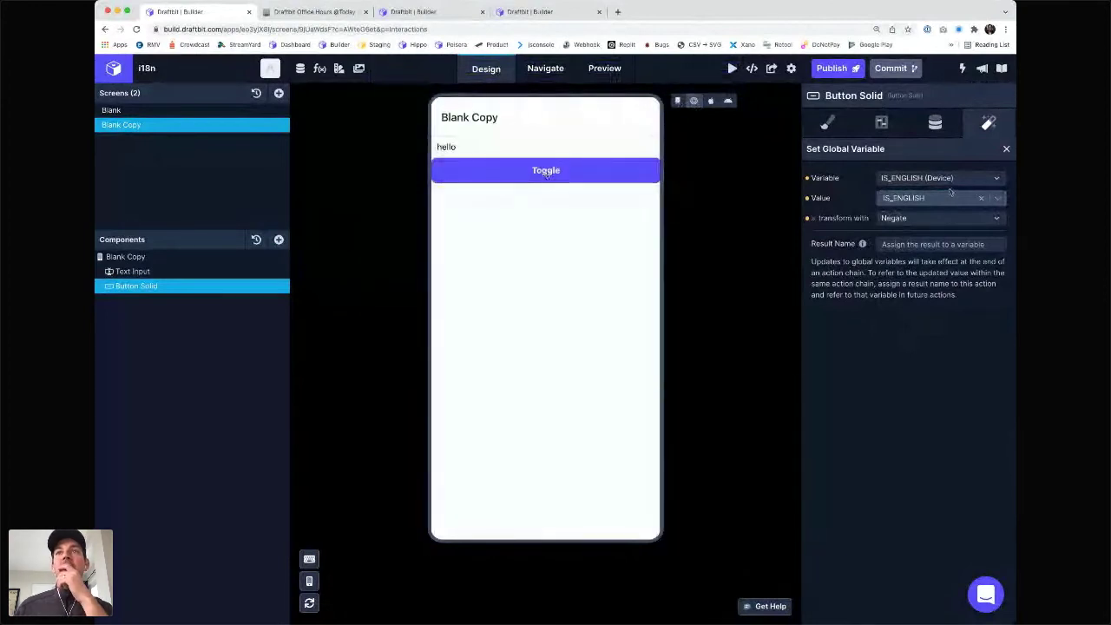
- Confirm the Text Input's initial value keeps translate (custom) as its transform
left_click(131, 271)
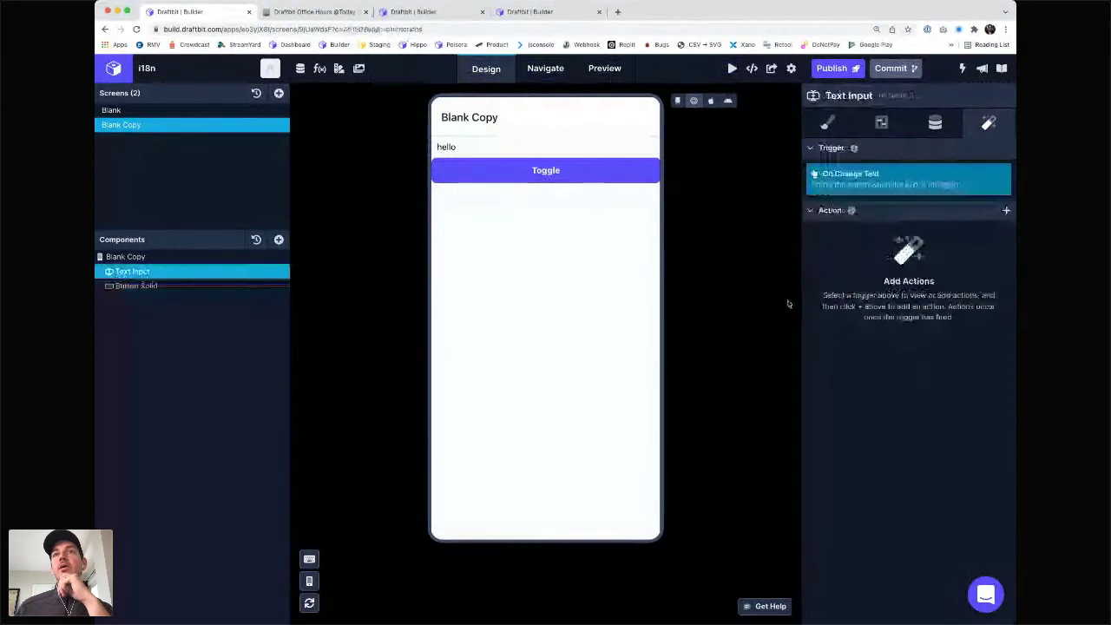
left_click(935, 122)
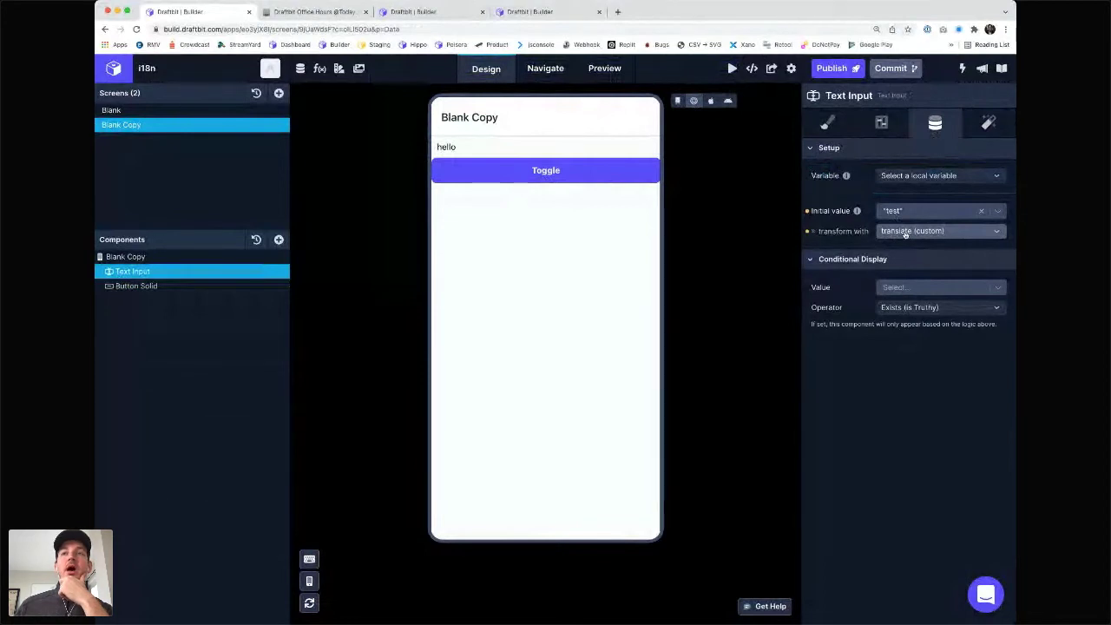
left_click(905, 231)
left_click(906, 231)
left_click(905, 231)
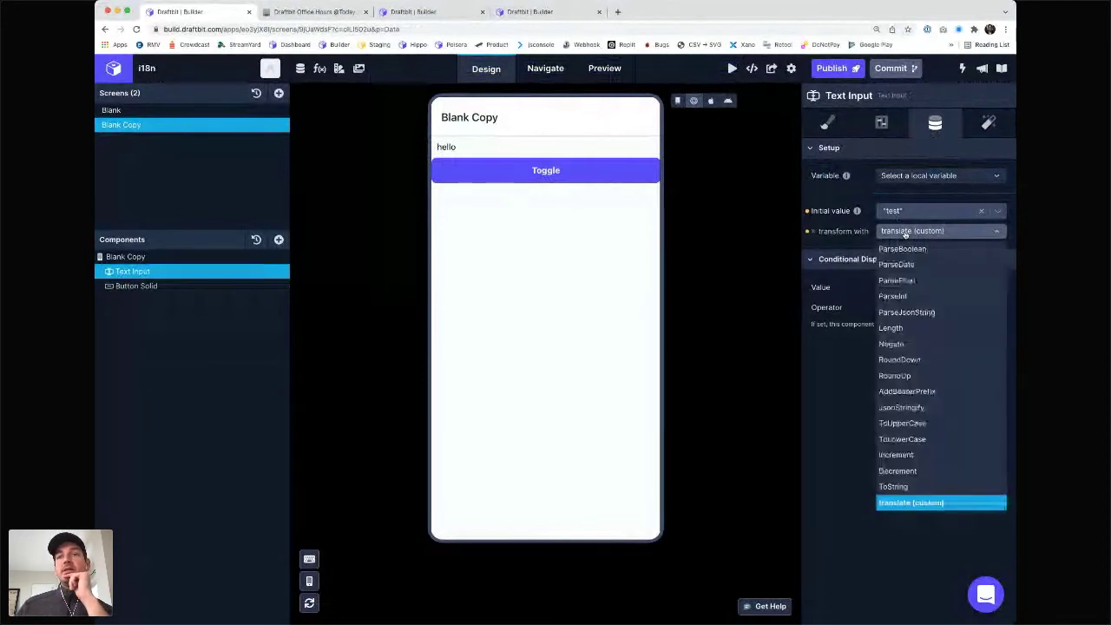
left_click(906, 231)
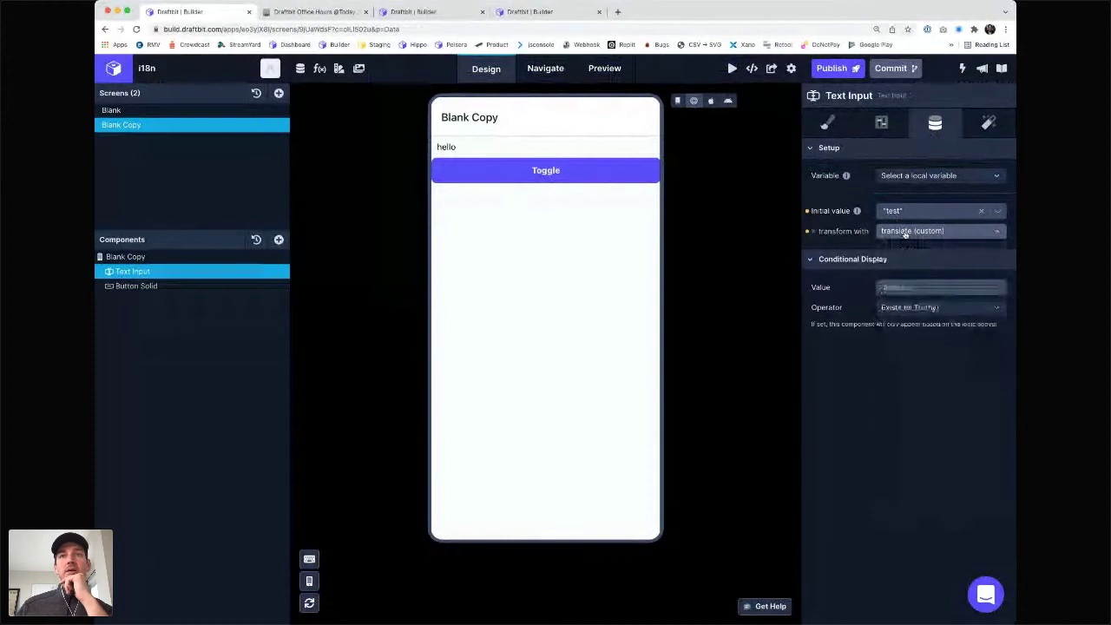
- Open the translate function and select its return isEnglish ? "hello" : "olá" line
left_click(320, 69)
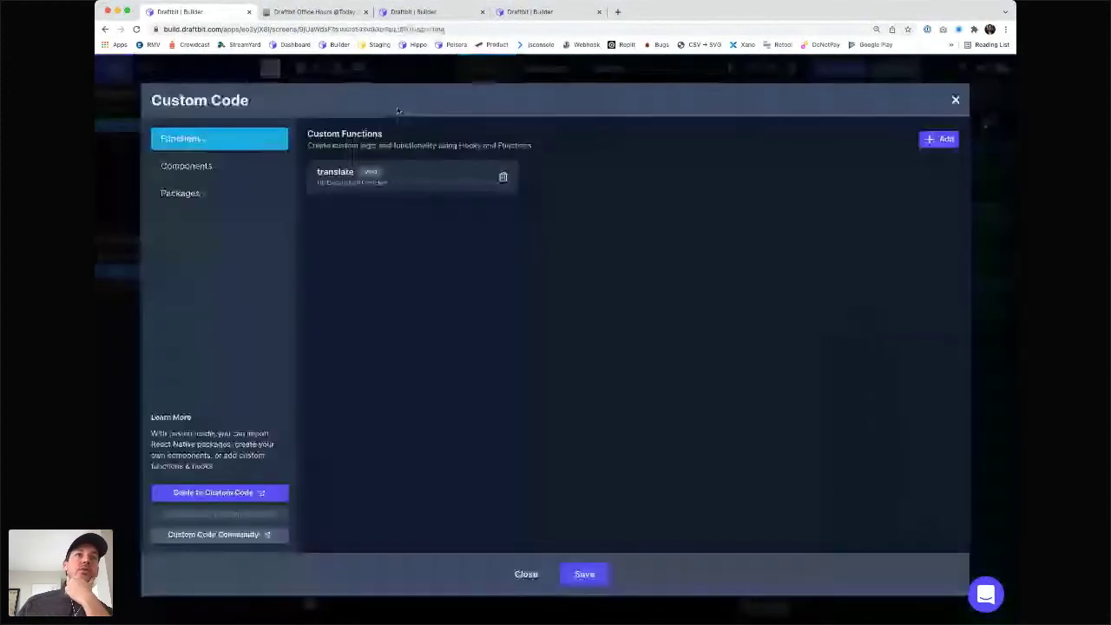
left_click(409, 172)
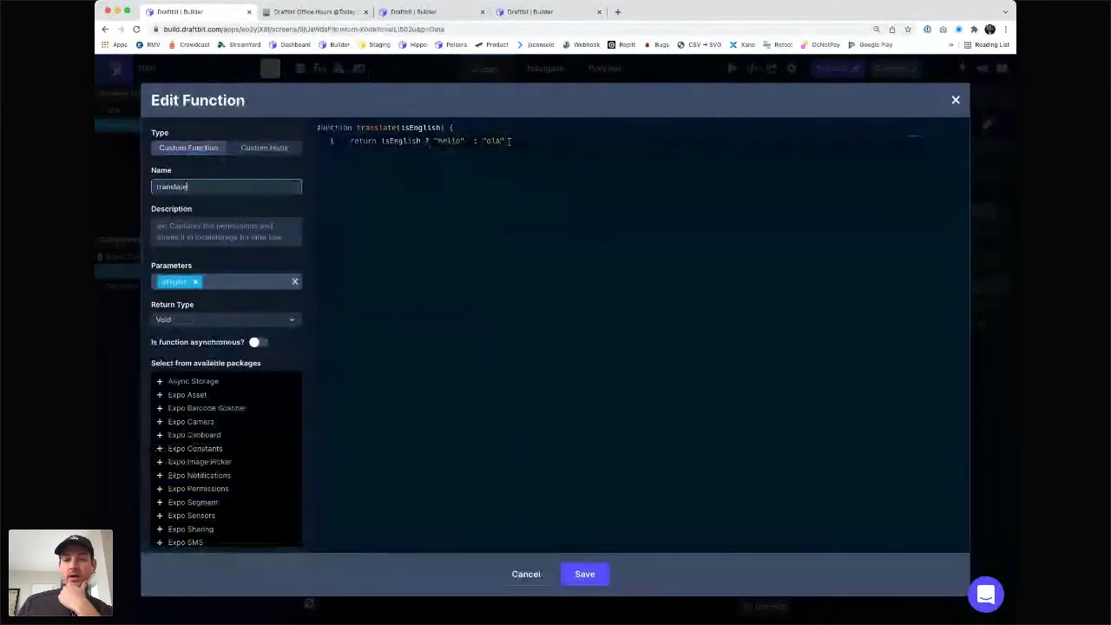
left_click_drag(511, 140, 347, 144)
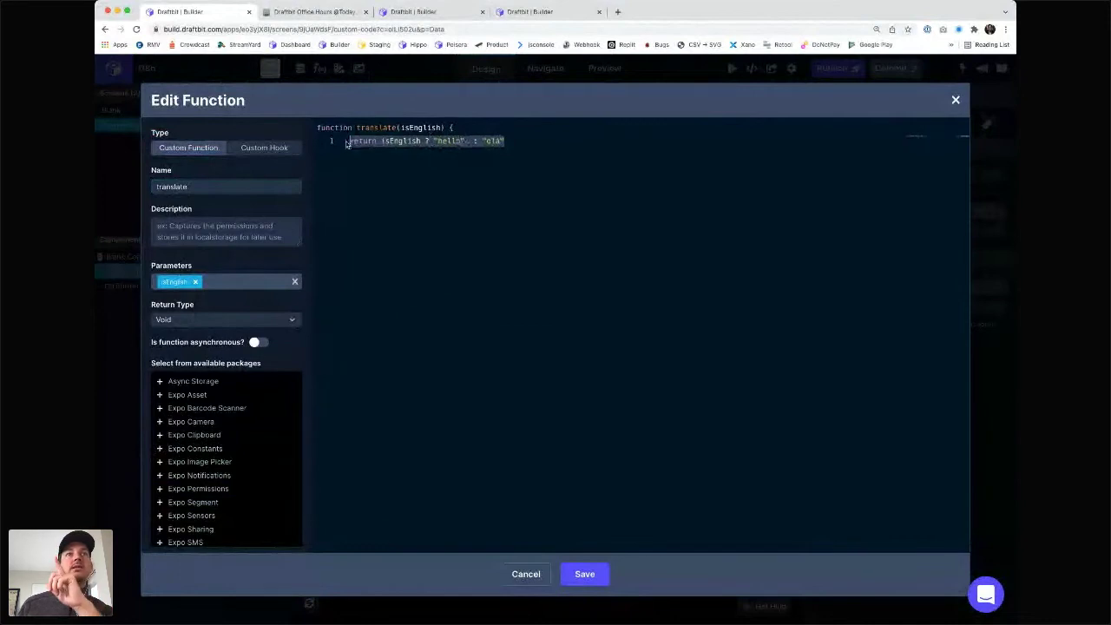
left_click(465, 140)
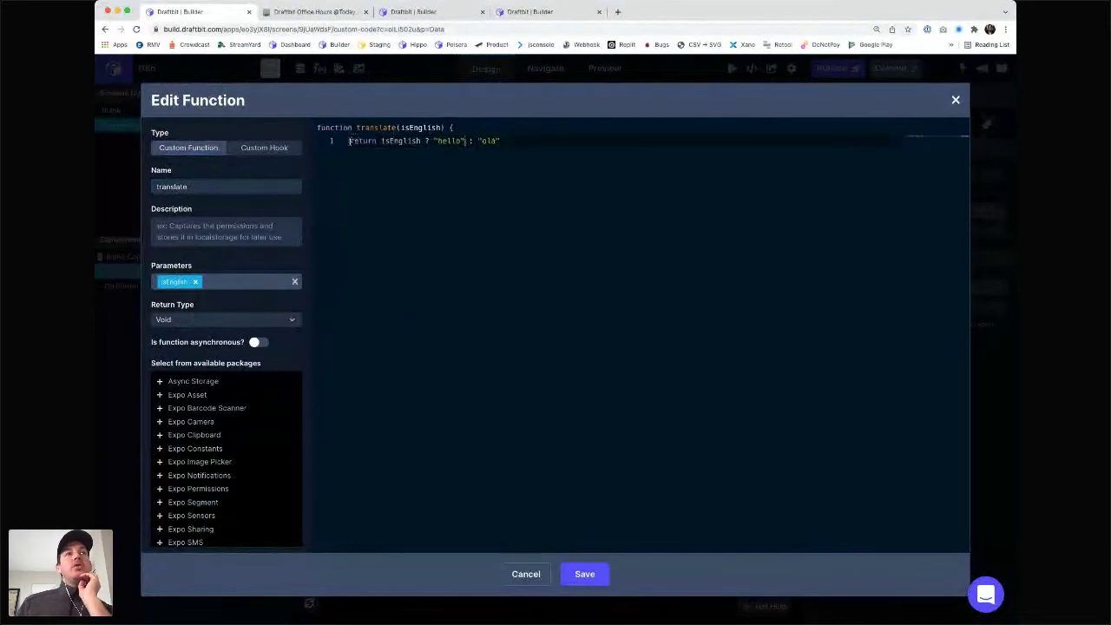
triple_click(528, 144)
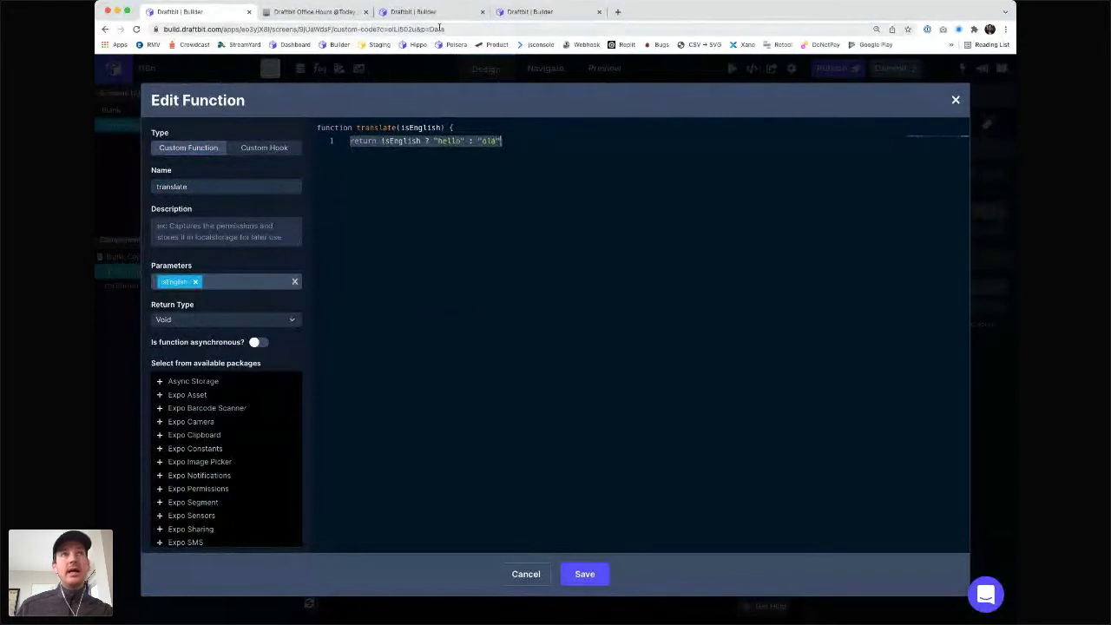
- Open docs.draftbit.com in a new tab and browse the Custom Functions page
left_click(618, 12)
type("docs.draftbit.com")
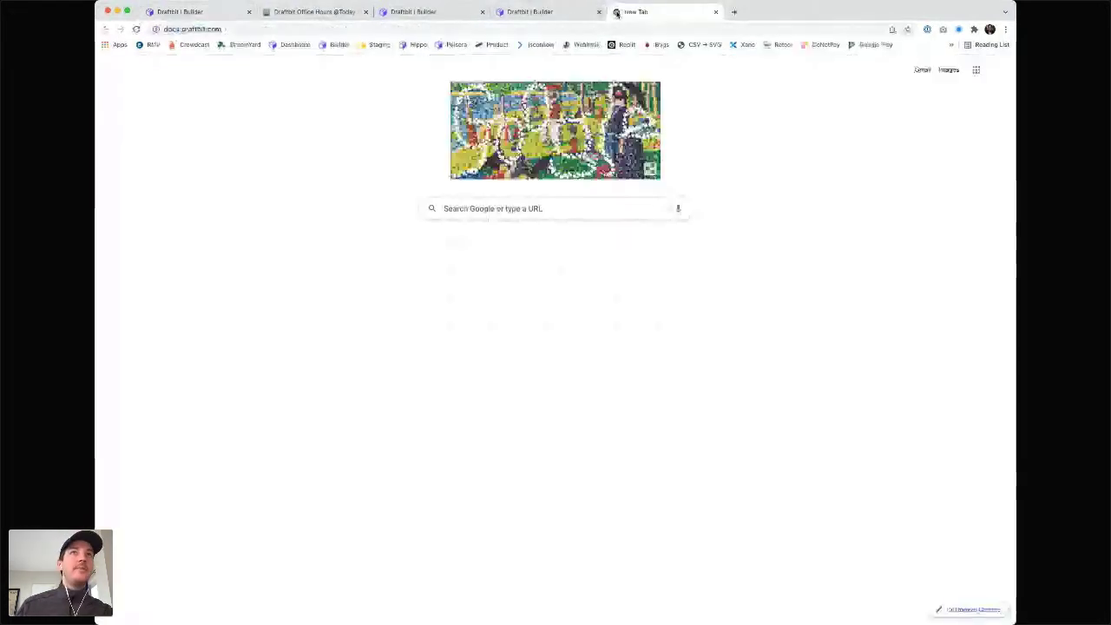
key("Return")
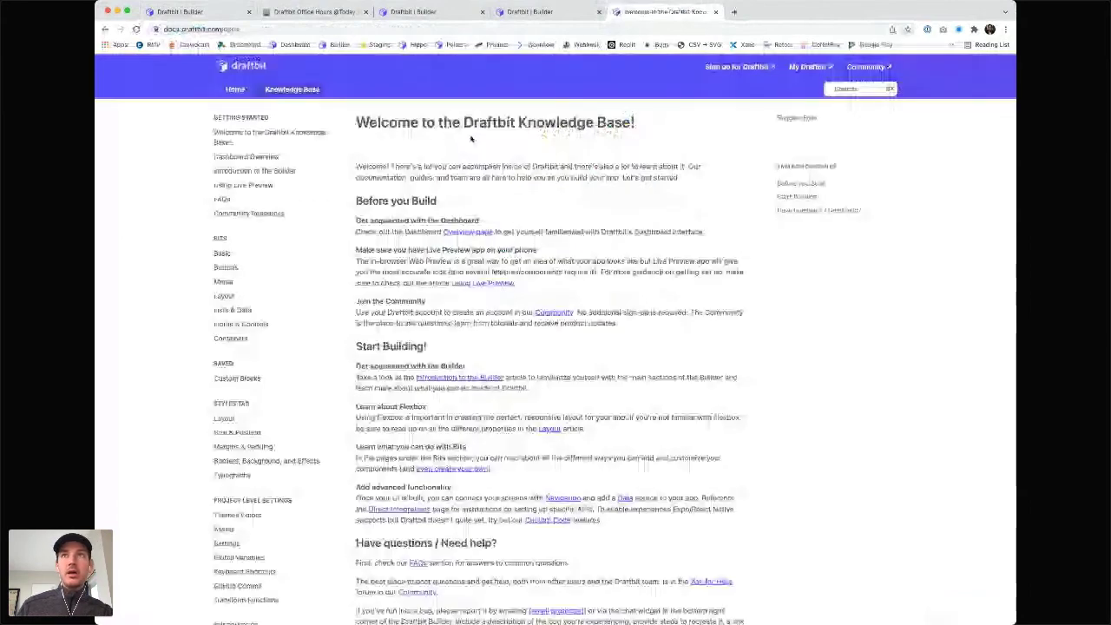
left_click(847, 88)
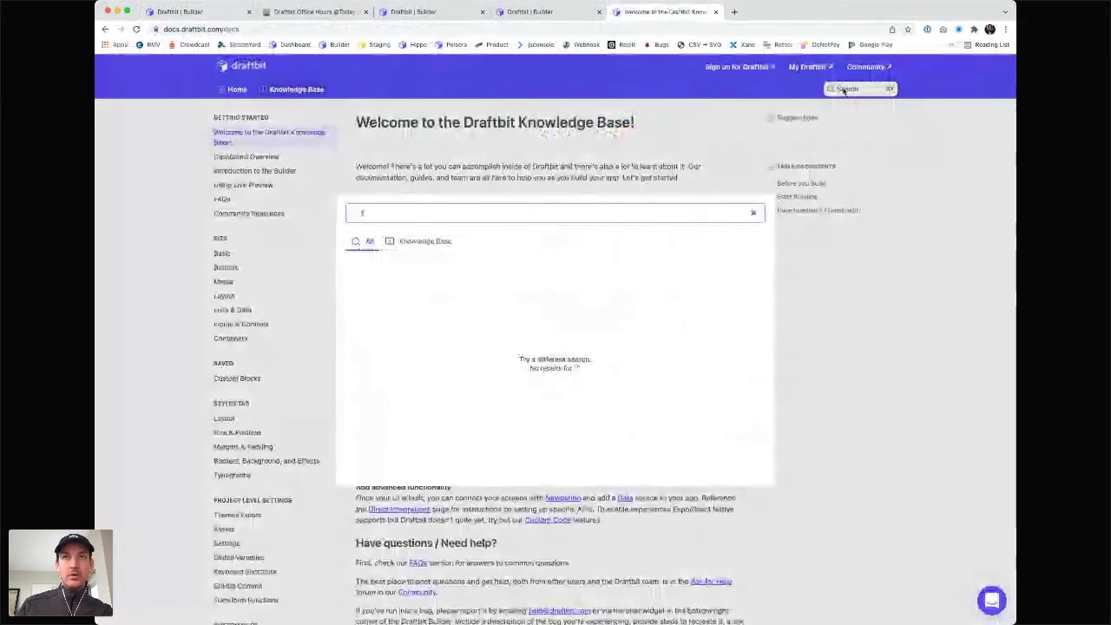
type("clomfuio")
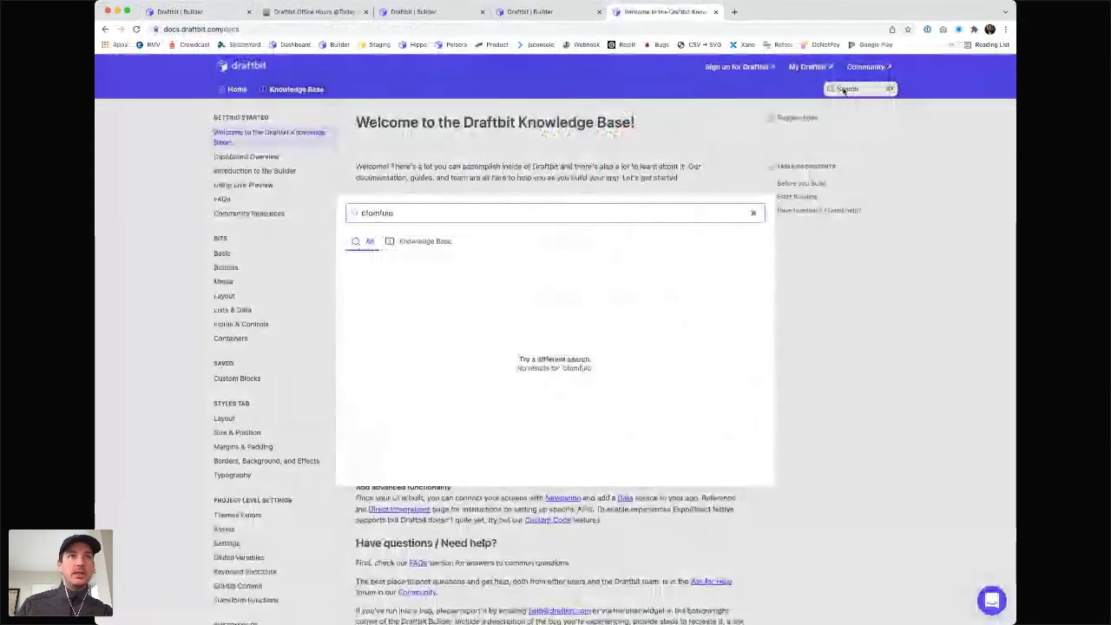
type("cust")
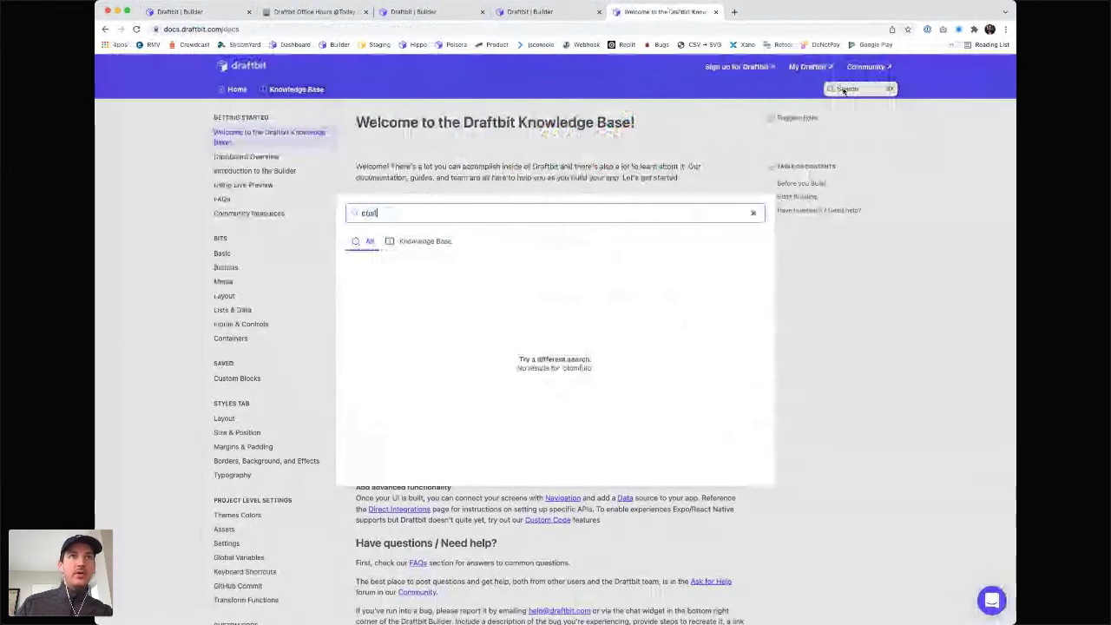
type("om function")
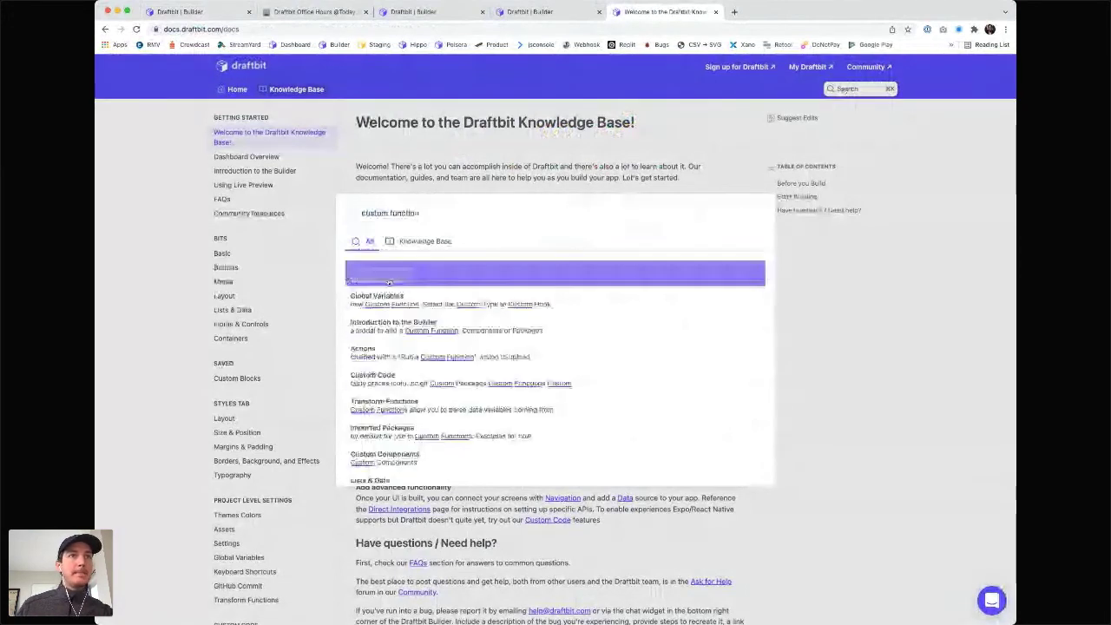
key("Return")
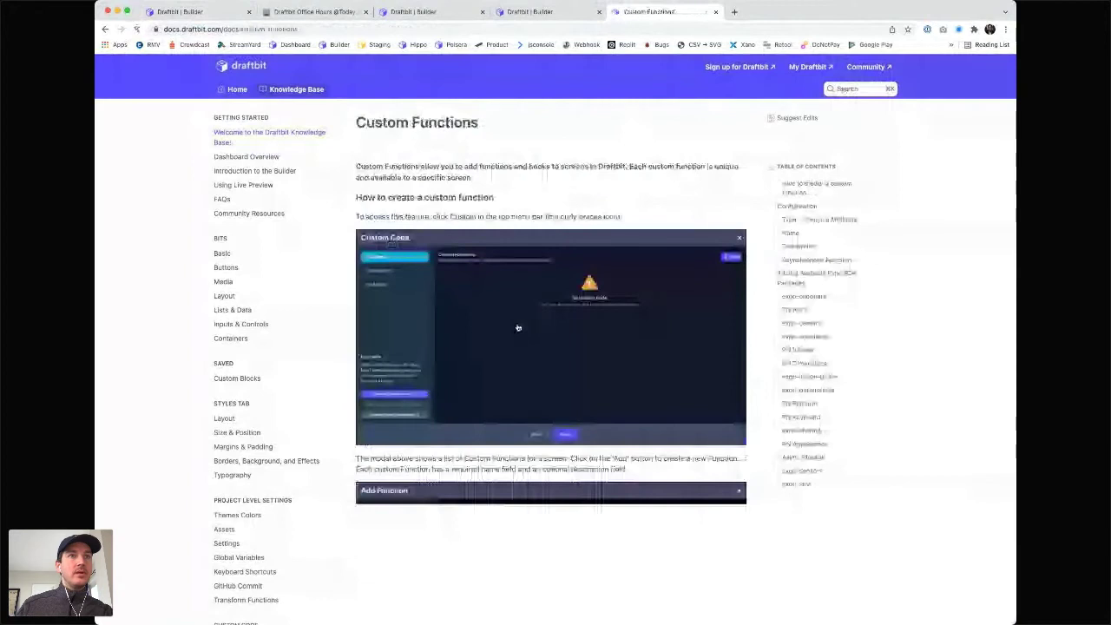
scroll(519, 327, "down", 5)
scroll(518, 328, "down", 8)
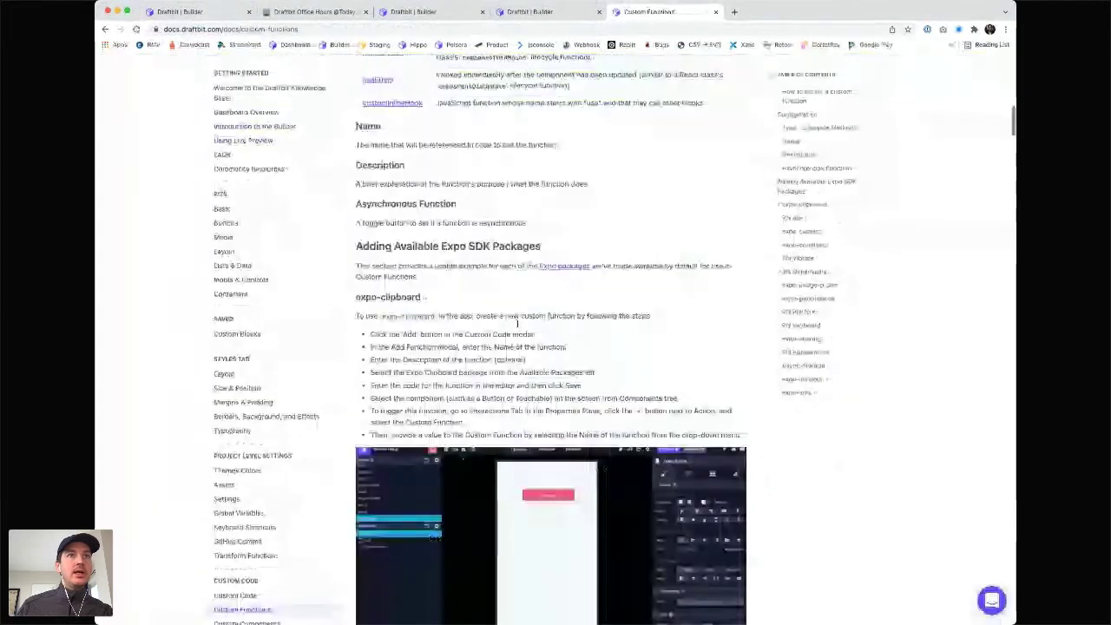
scroll(518, 325, "down", 6)
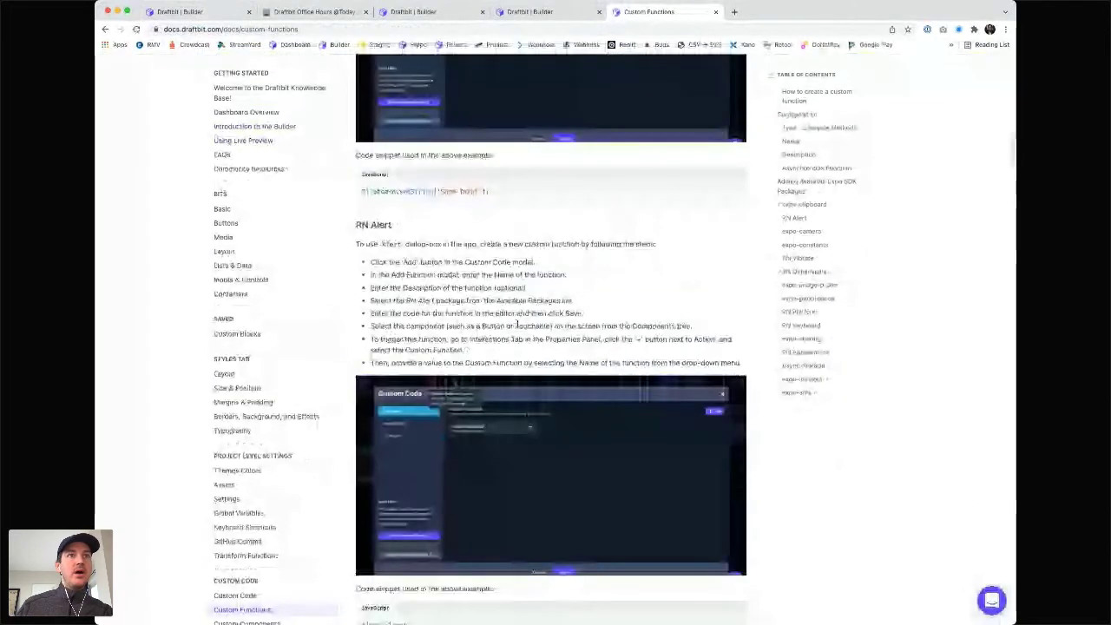
scroll(518, 326, "down", 4)
scroll(518, 327, "down", 5)
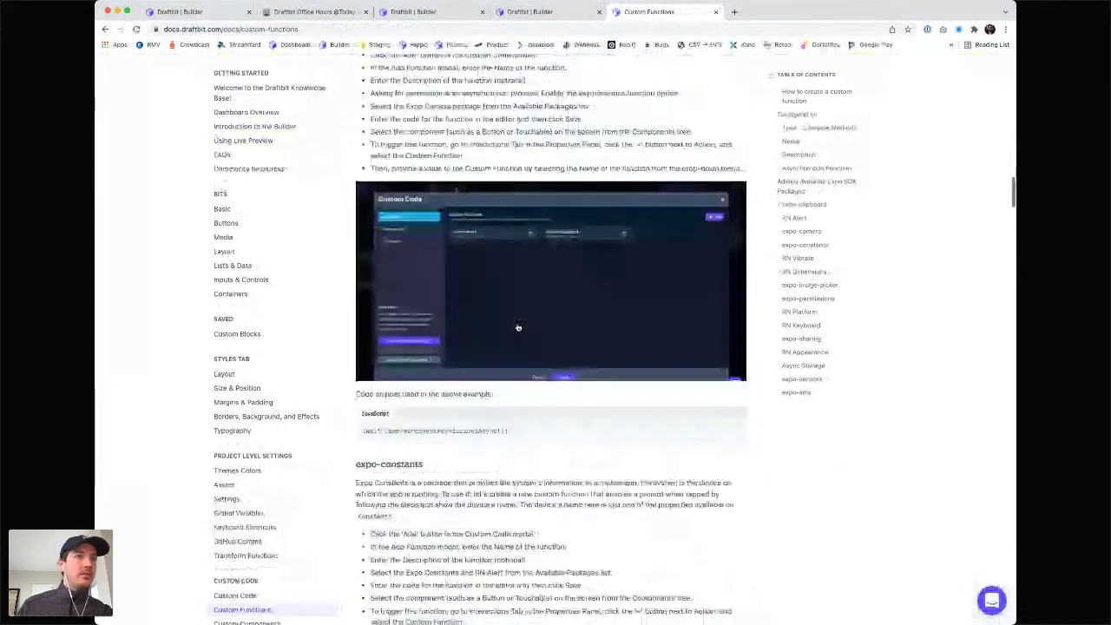
scroll(518, 327, "down", 5)
scroll(862, 116, "up", 20)
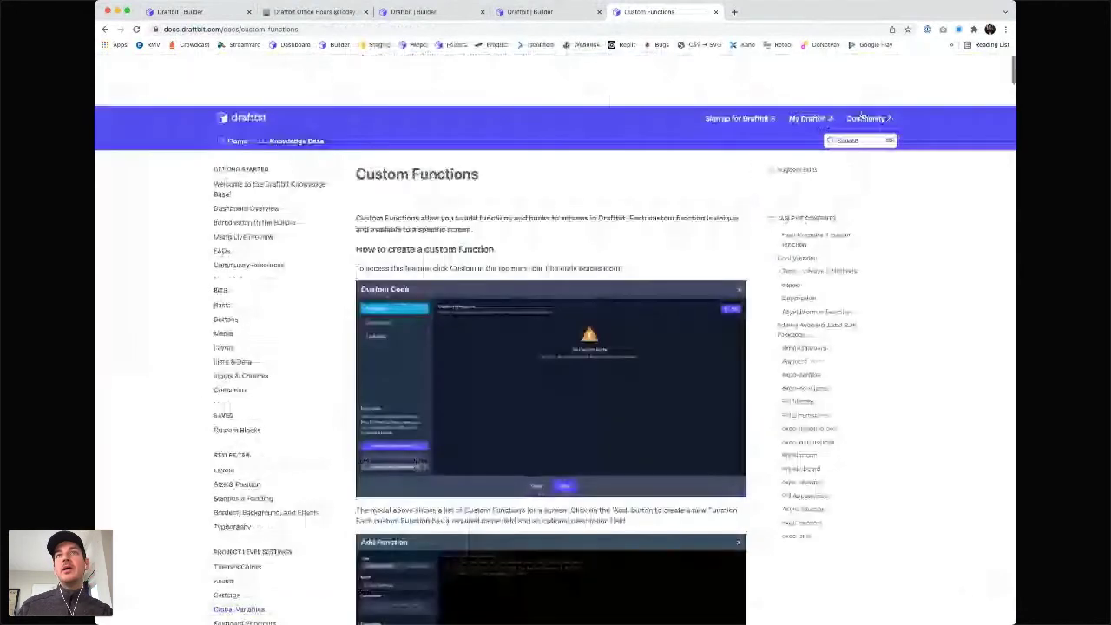
- Search 'global variable' and select the Global Variables guide's Step 1 import and export lines
left_click(859, 94)
type("global v")
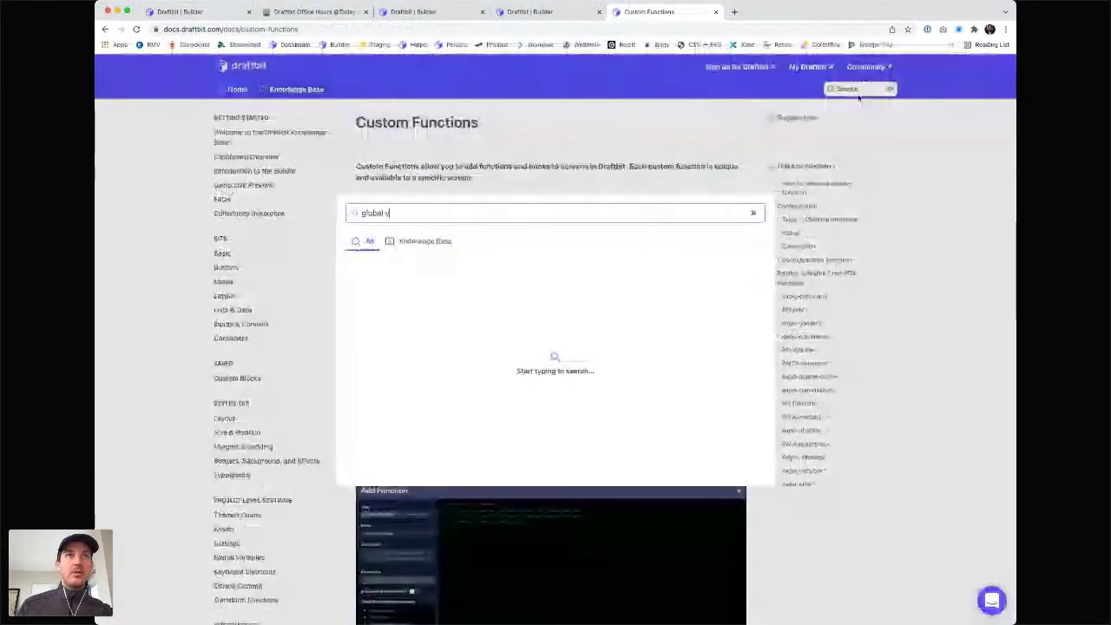
type("ariable")
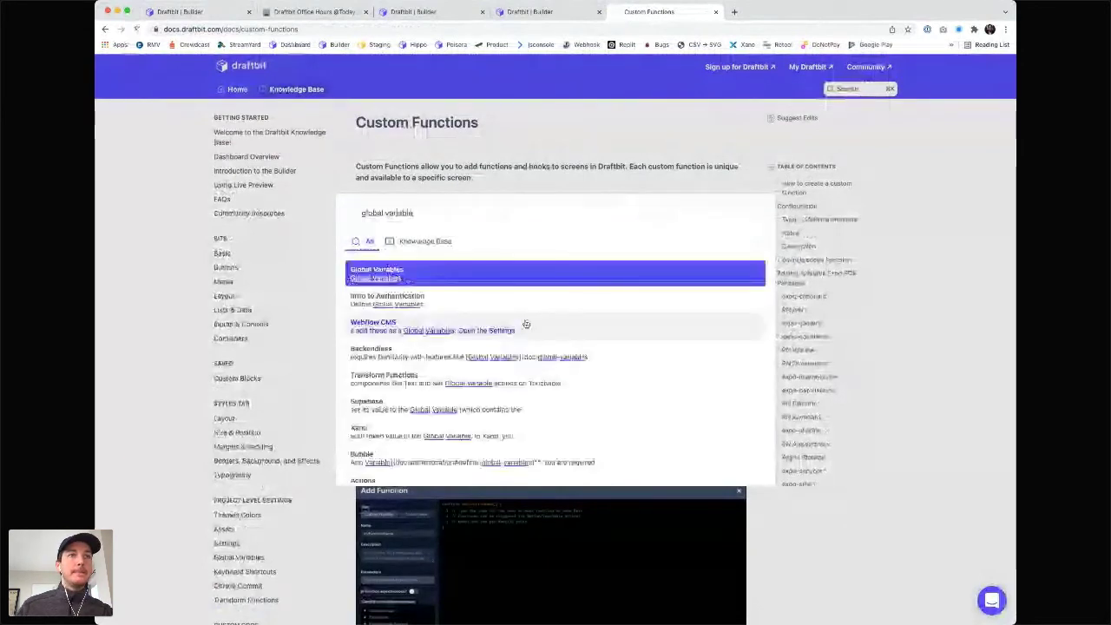
key("Return")
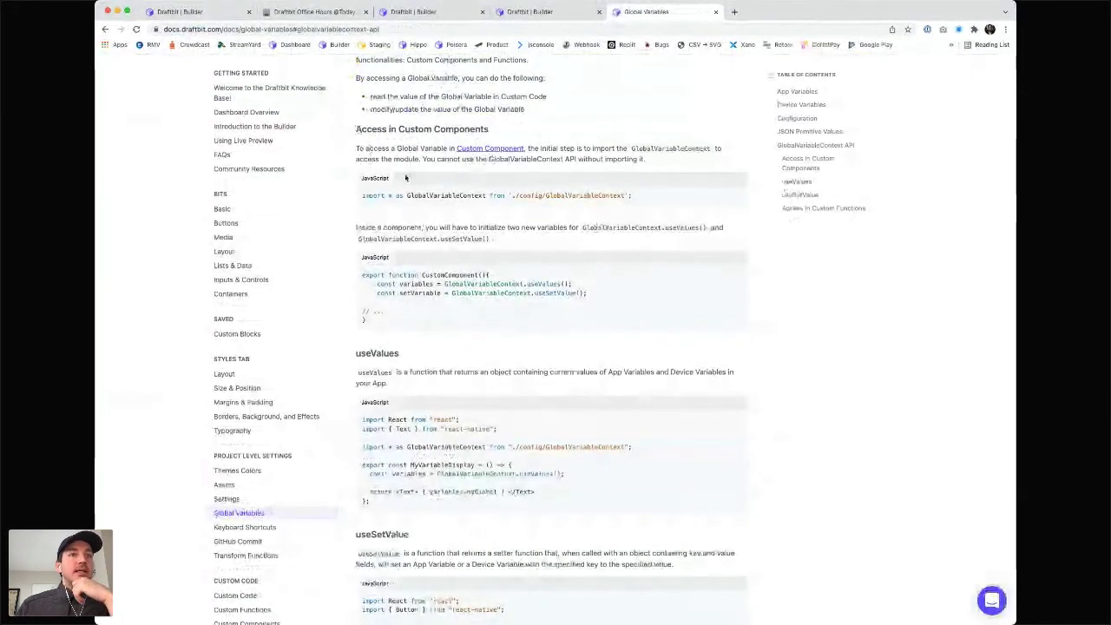
scroll(396, 192, "down", 1)
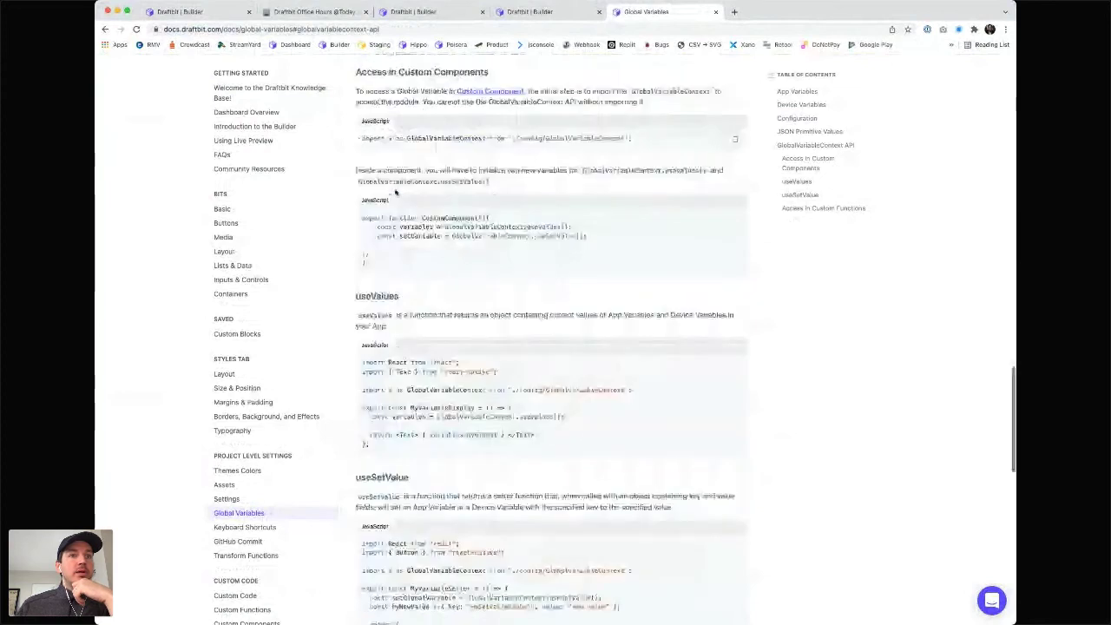
scroll(396, 192, "down", 8)
scroll(395, 190, "down", 5)
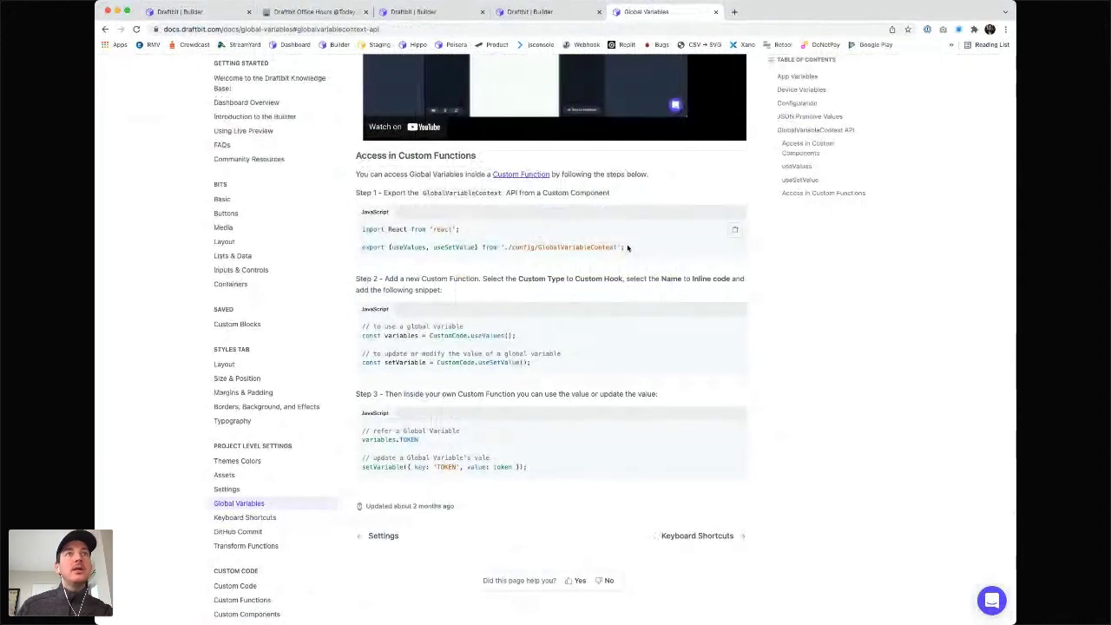
left_click_drag(628, 248, 362, 230)
key("ctrl+c")
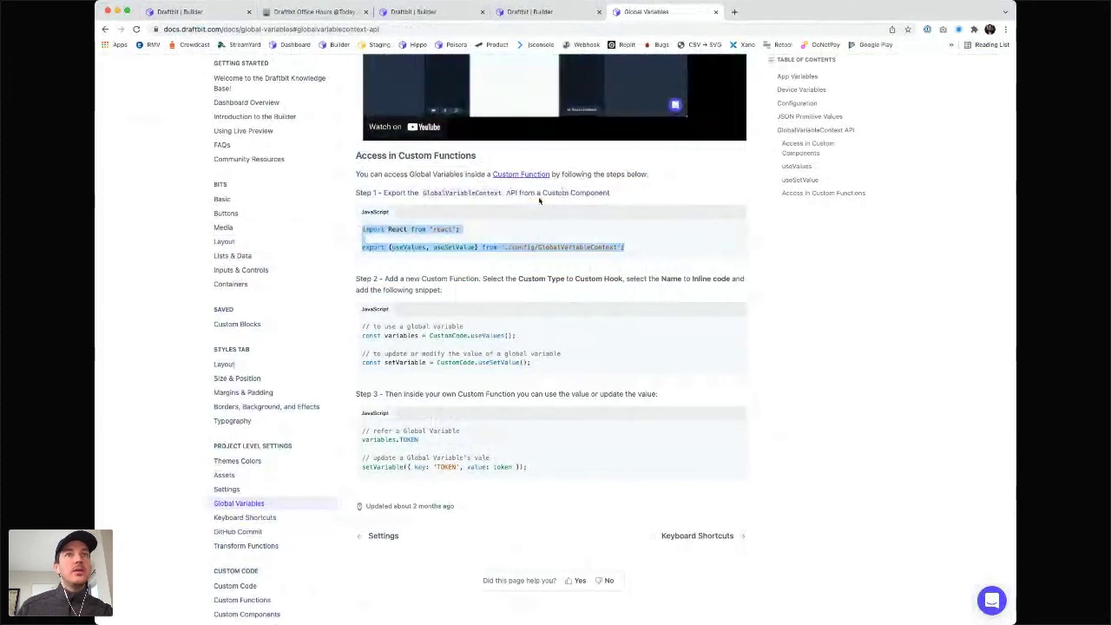
left_click(509, 215)
left_click_drag(460, 230, 363, 229)
left_click_drag(624, 248, 360, 230)
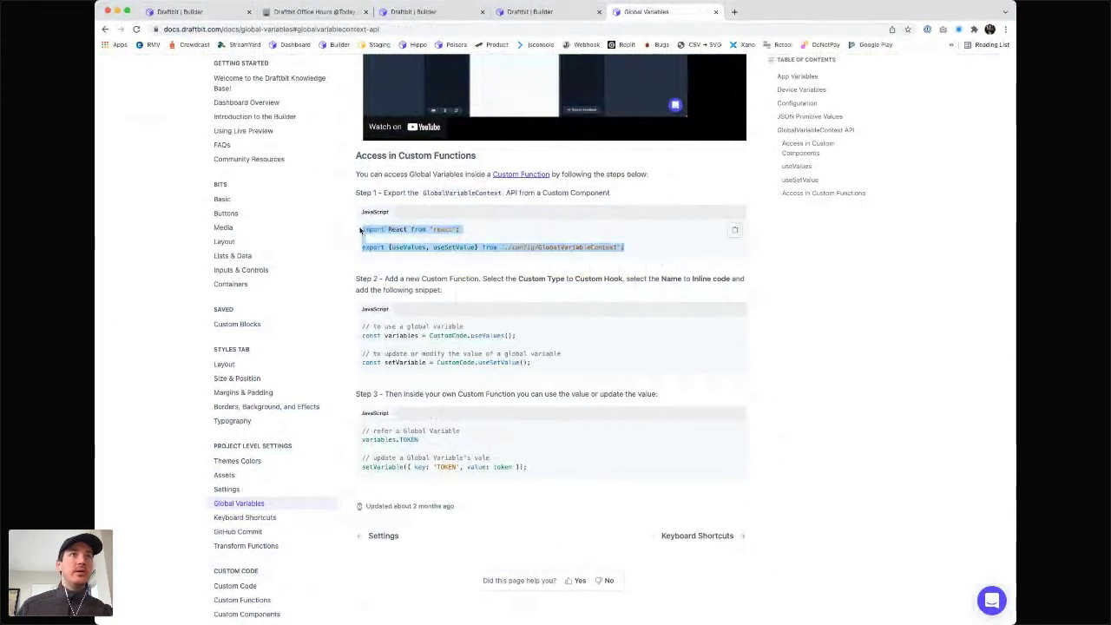
key("super+3")
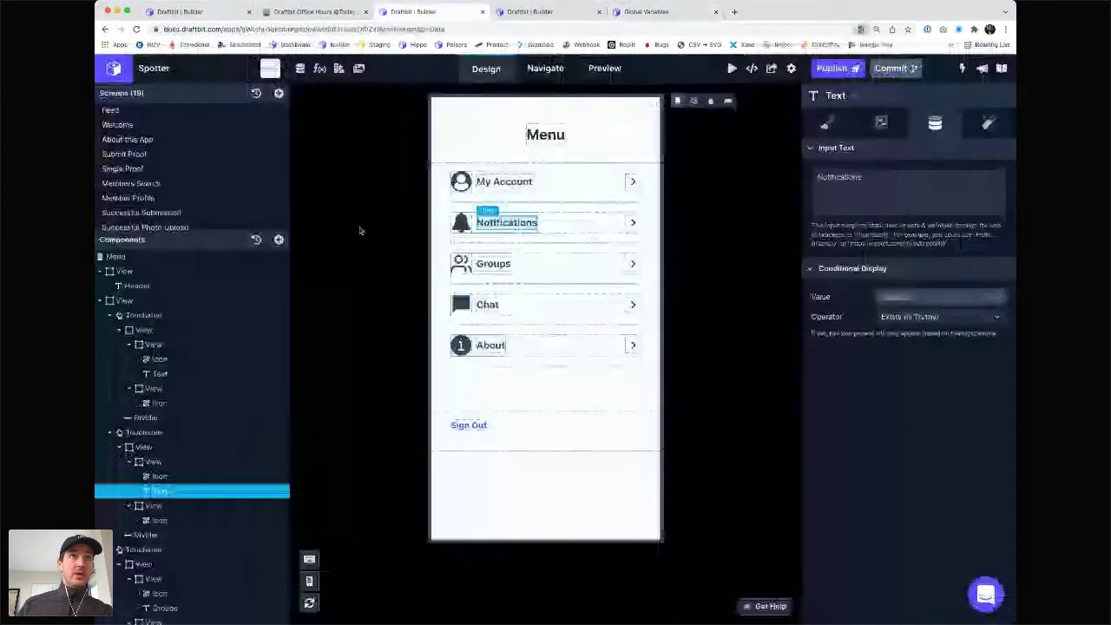
- Close the Spotter, Master Menu and Office Hours tabs, keeping the i18n function editor
key("super+4")
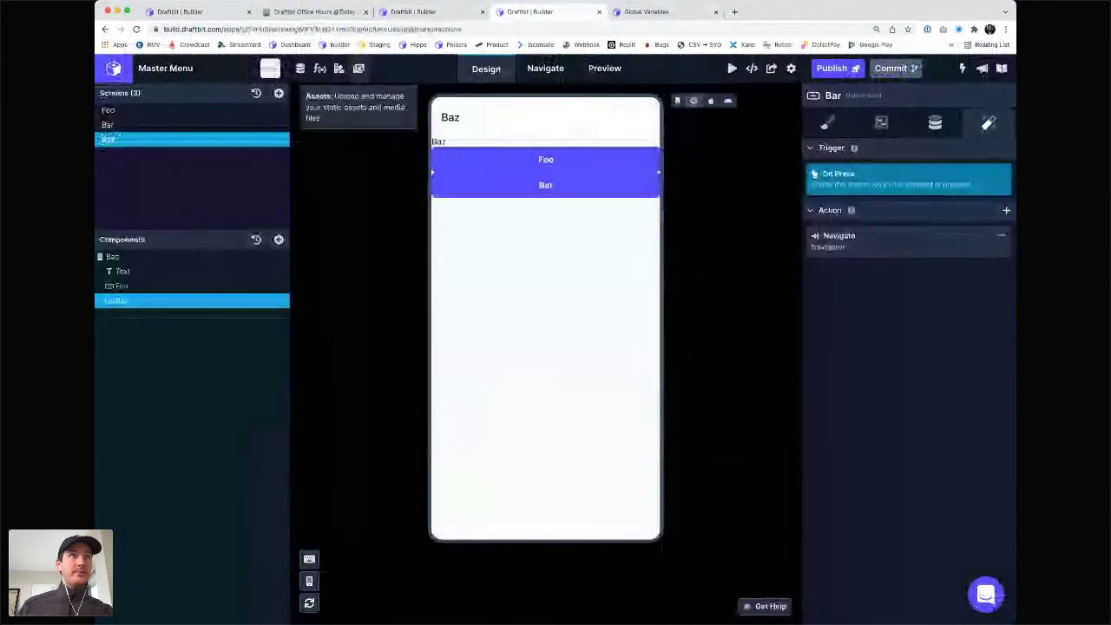
key("super+3")
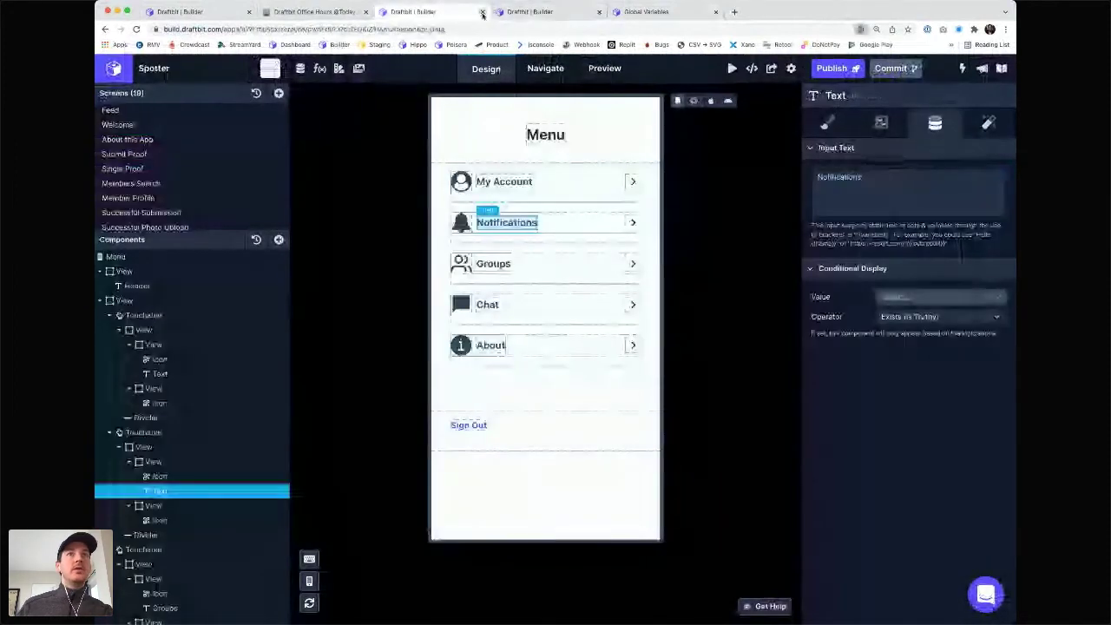
left_click(483, 13)
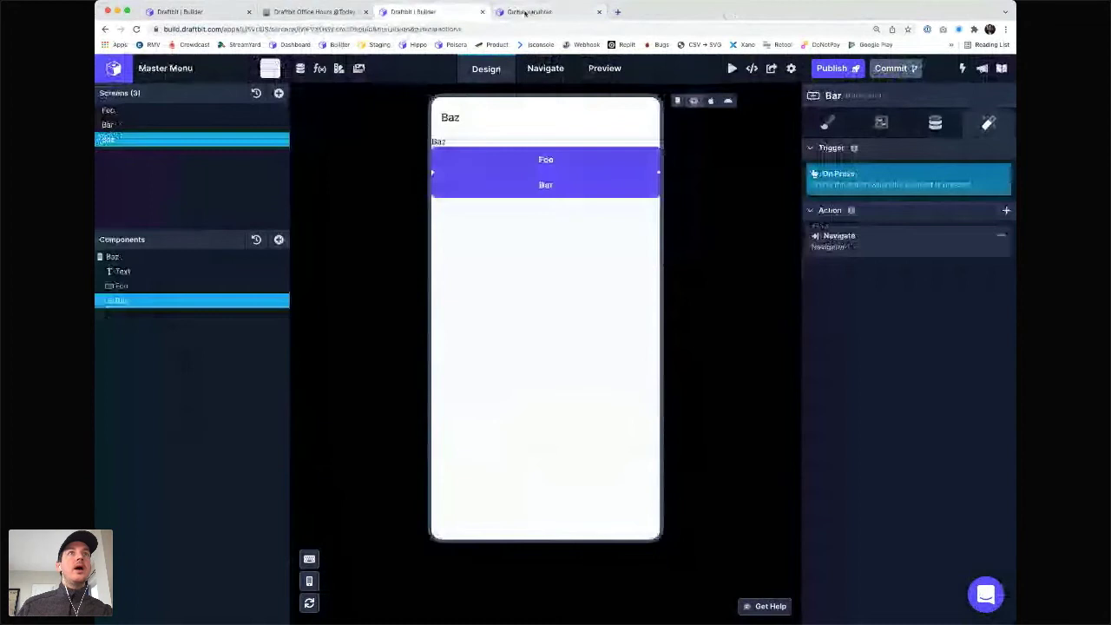
left_click(525, 12)
left_click(413, 12)
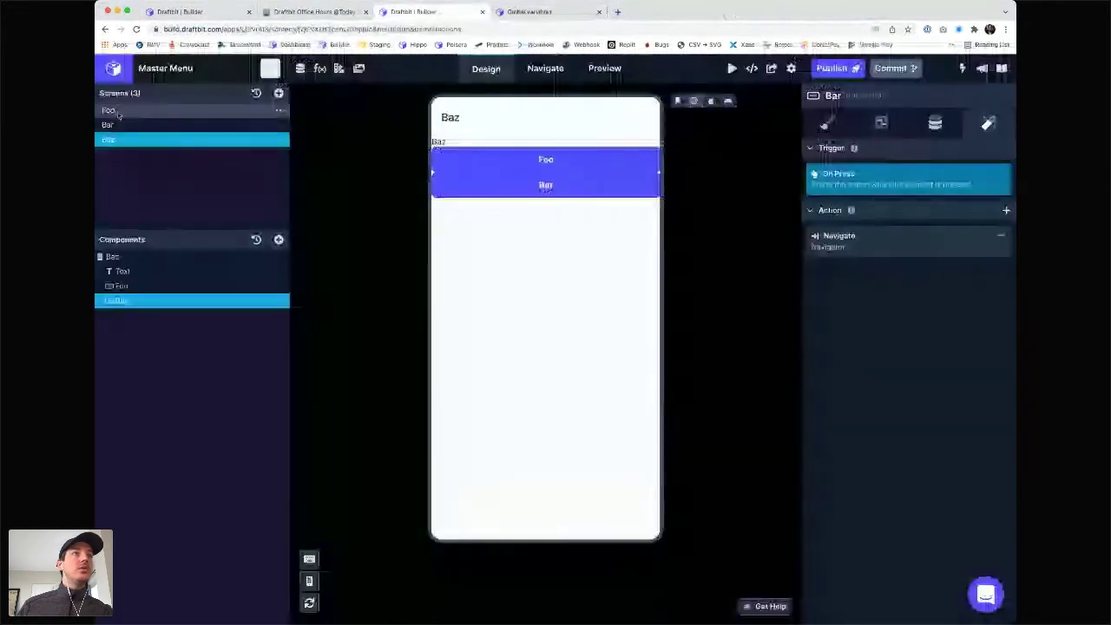
left_click(176, 12)
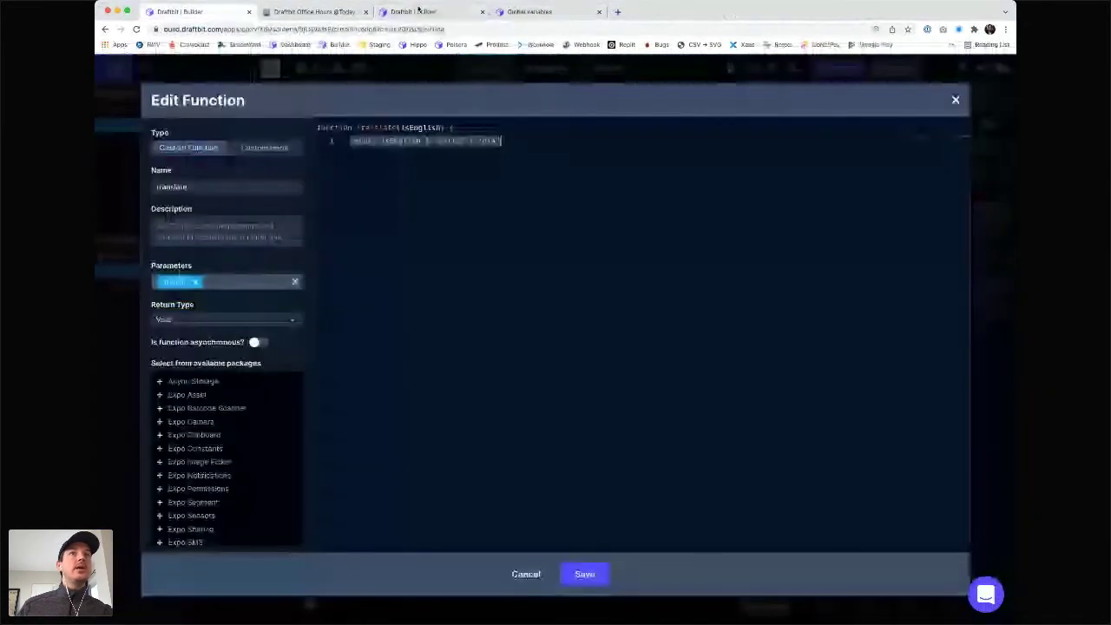
middle_click(418, 10)
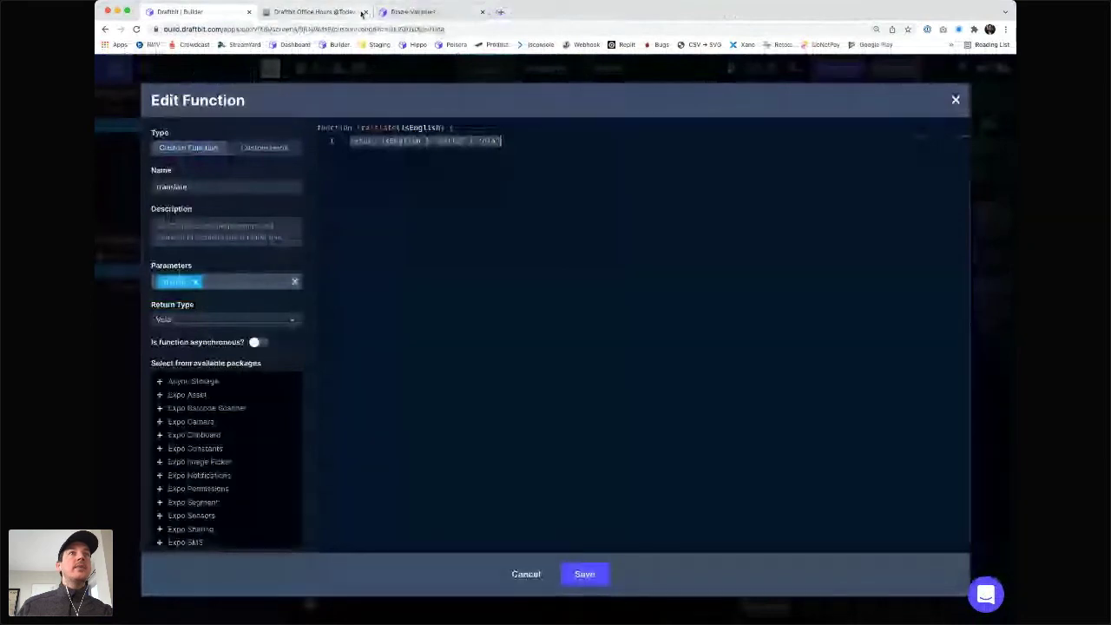
left_click(365, 12)
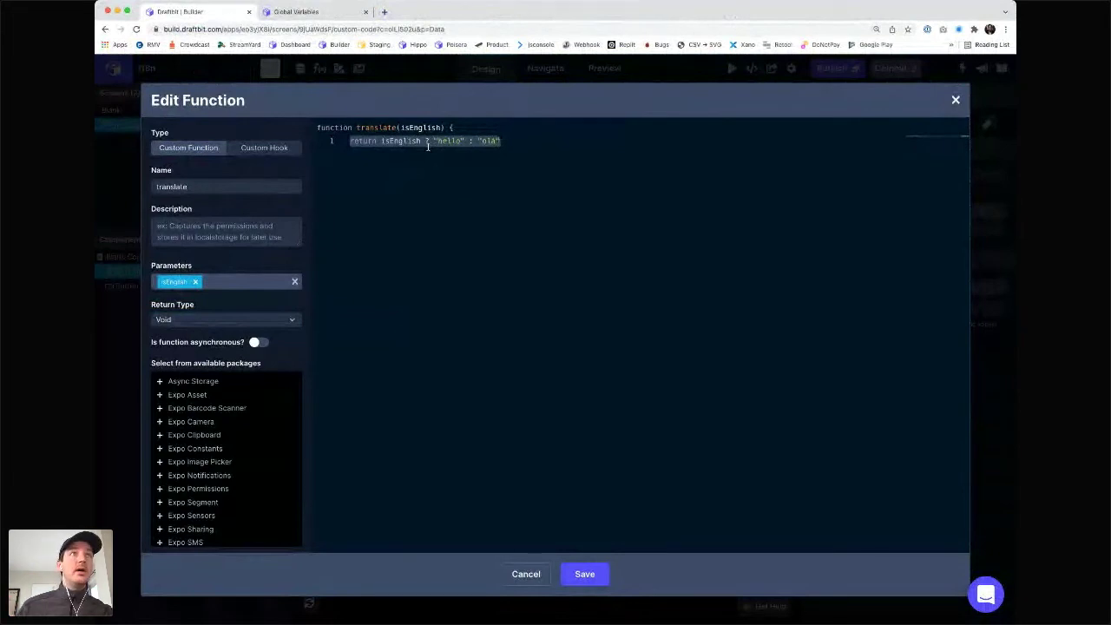
- Check the Global Variables docs, then save the translate function returning "hello" or "olá"
key("ctrl+Tab")
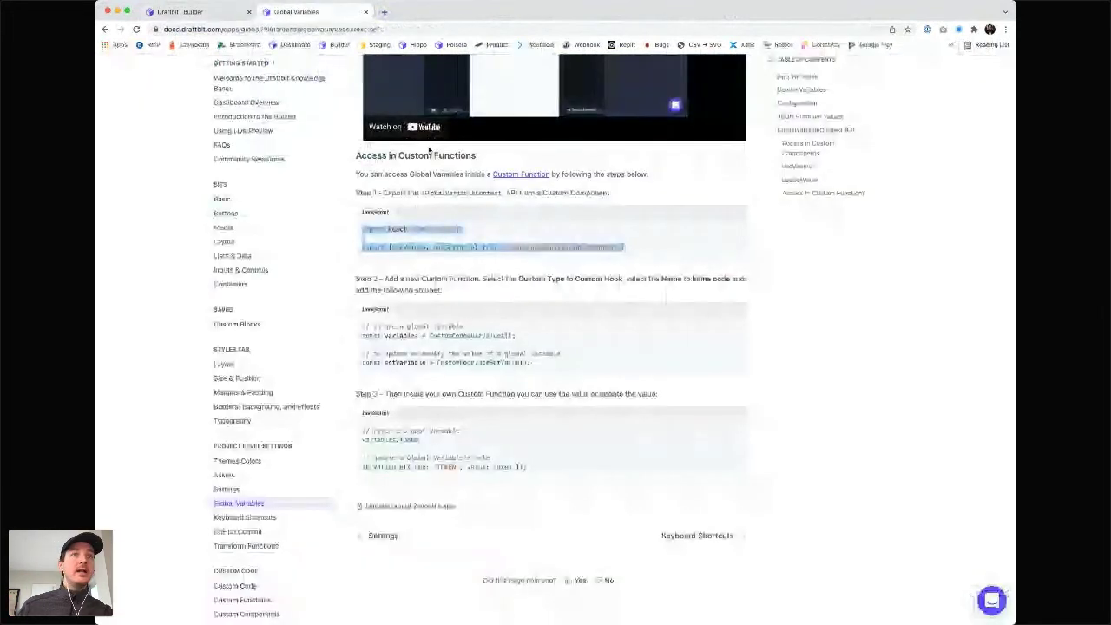
key("ctrl+shift+Tab")
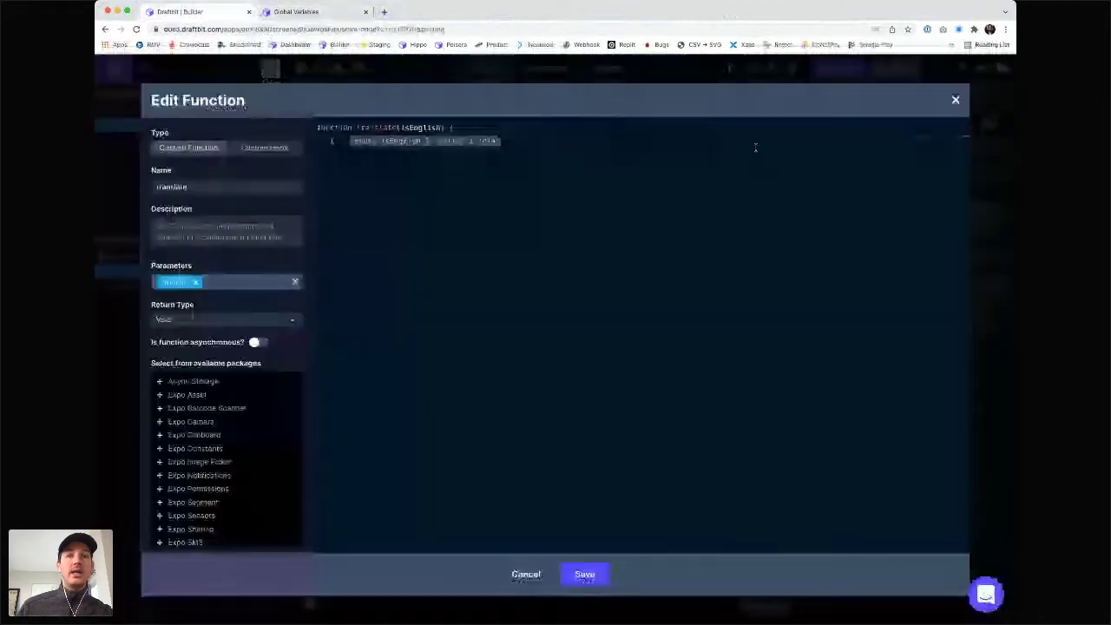
left_click(594, 580)
- Paste the import/export lines into the Custom Code Components and delete the duplicate React import
left_click(957, 100)
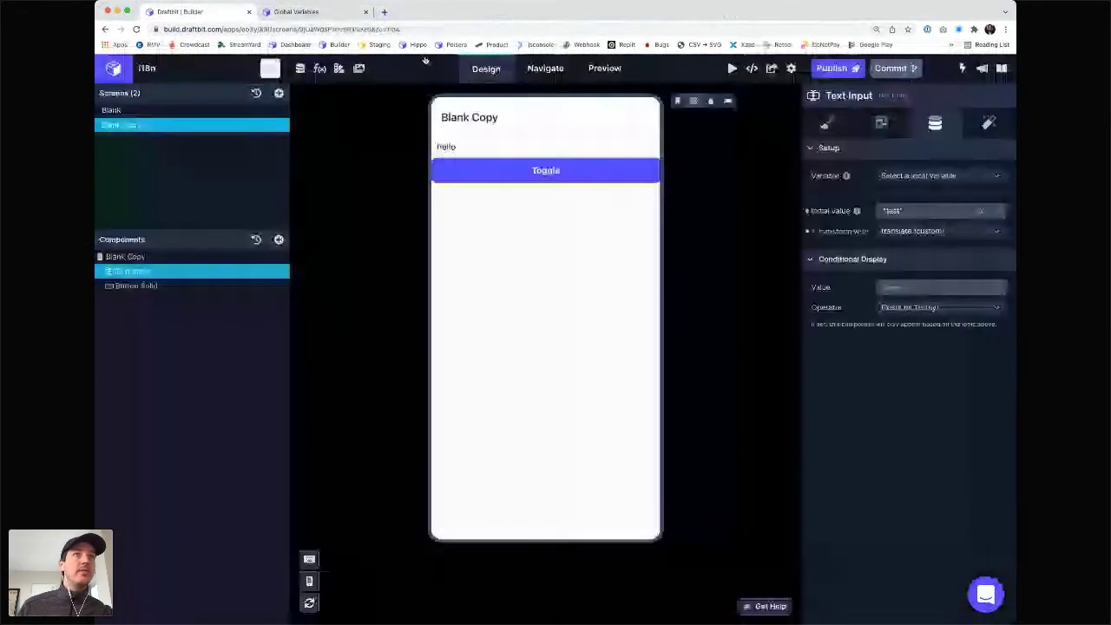
left_click(320, 70)
left_click(187, 167)
left_click(407, 273)
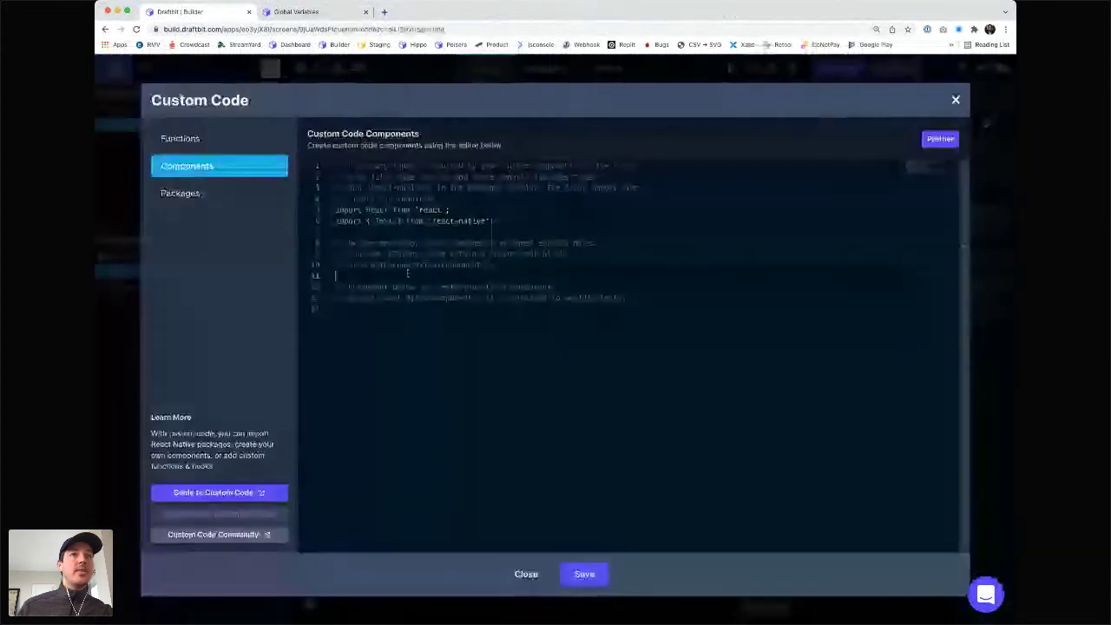
key("ctrl+a")
key("ctrl+v")
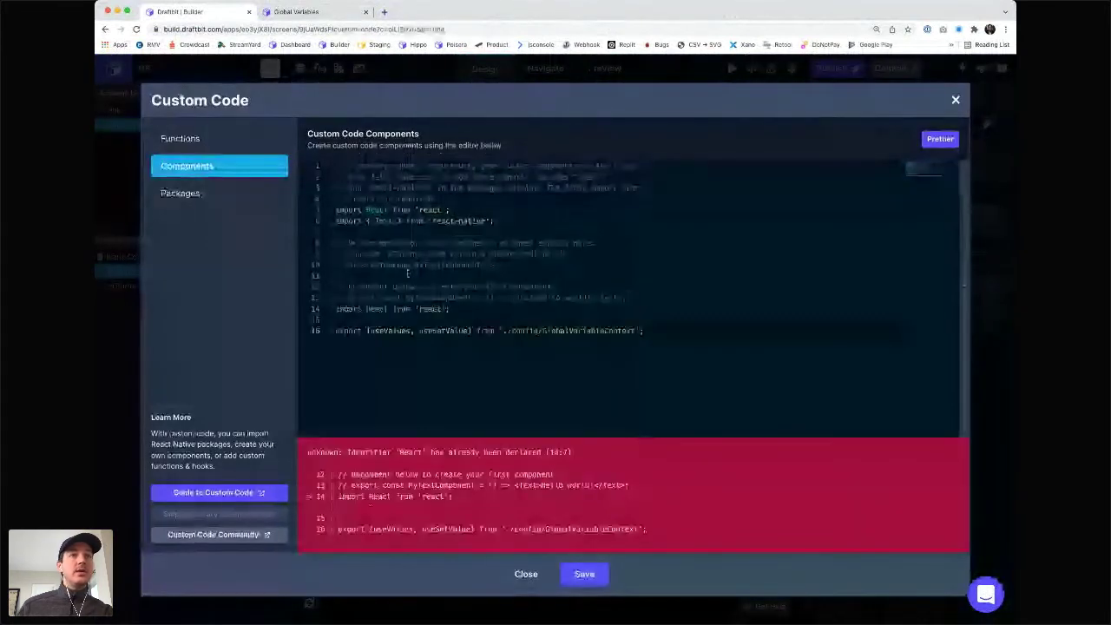
key("shift+Up")
key("BackSpace")
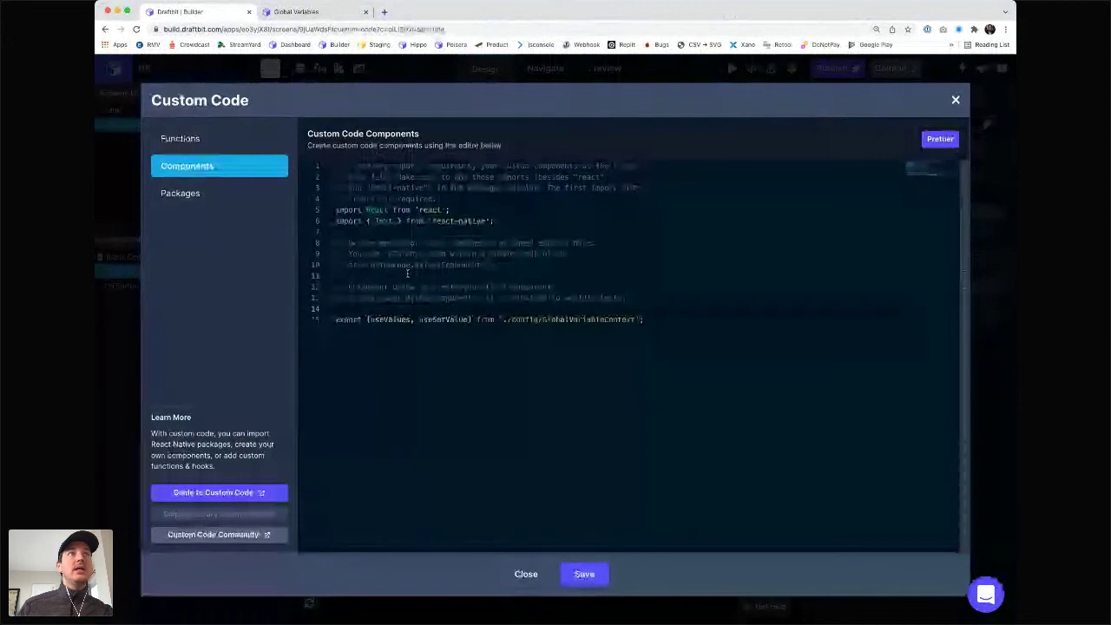
- Select the full Step 2 snippet on the Global Variables docs page
key("ctrl+Tab")
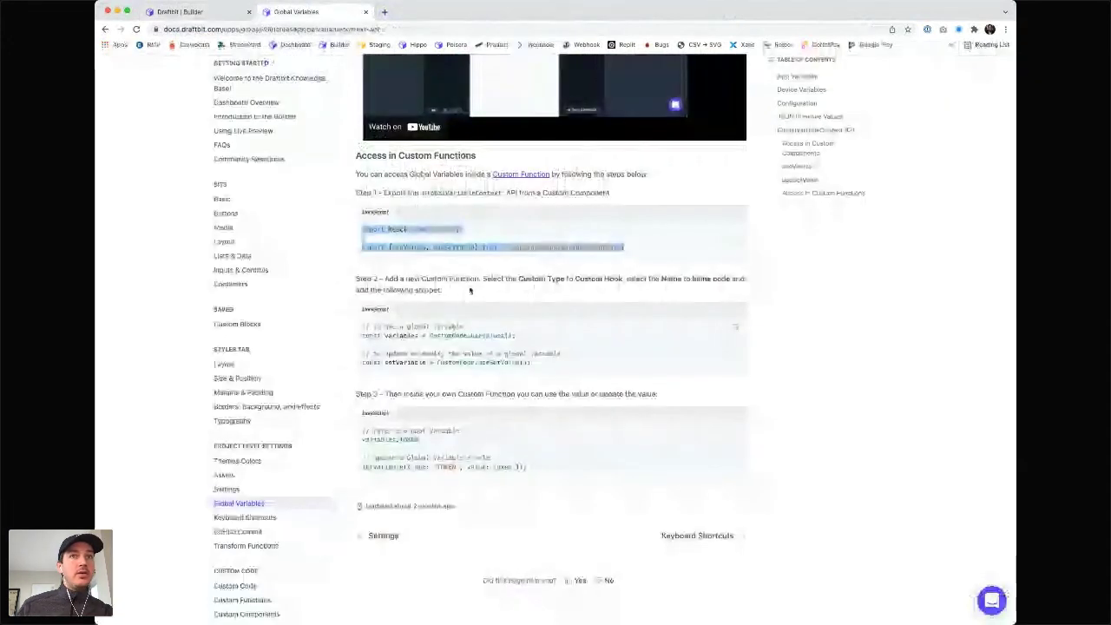
triple_click(525, 340)
left_click(534, 369)
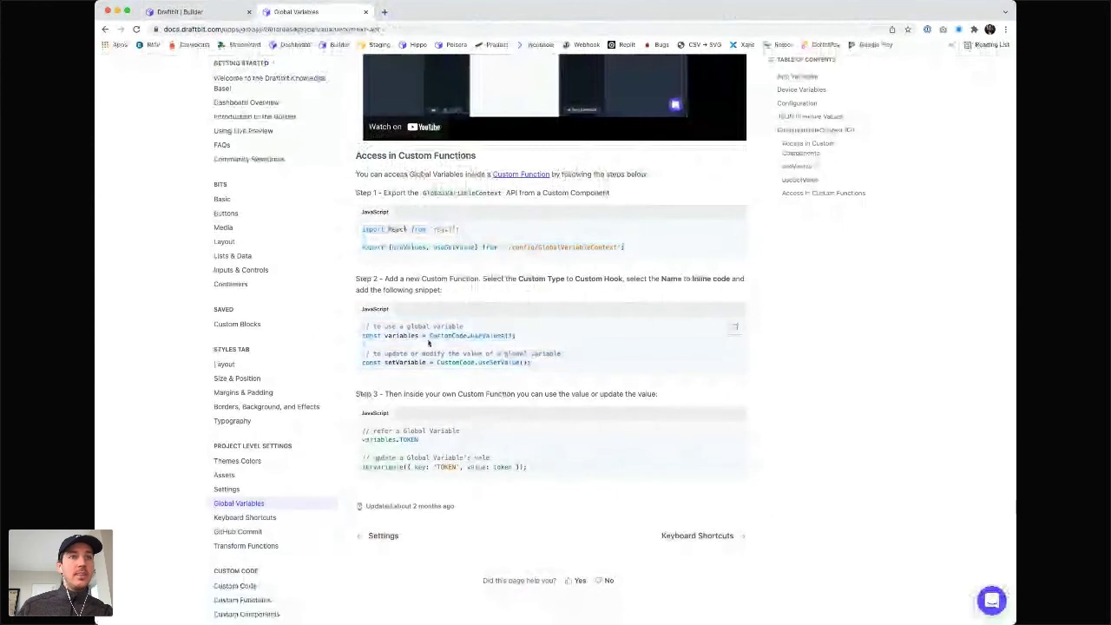
left_click_drag(534, 369, 362, 327)
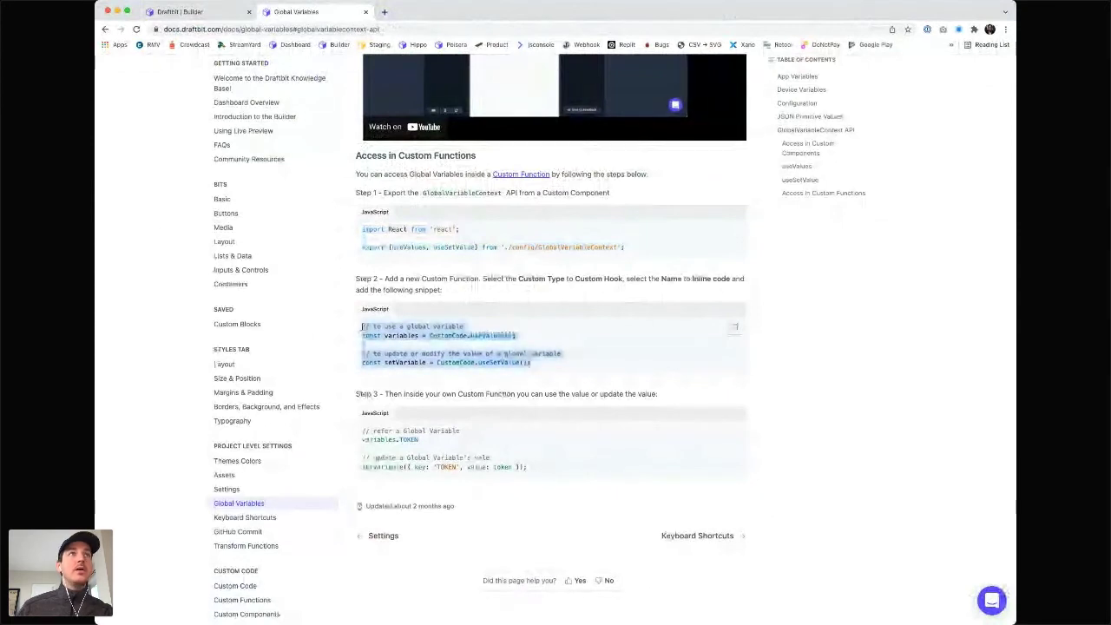
key("ctrl+shift+Tab")
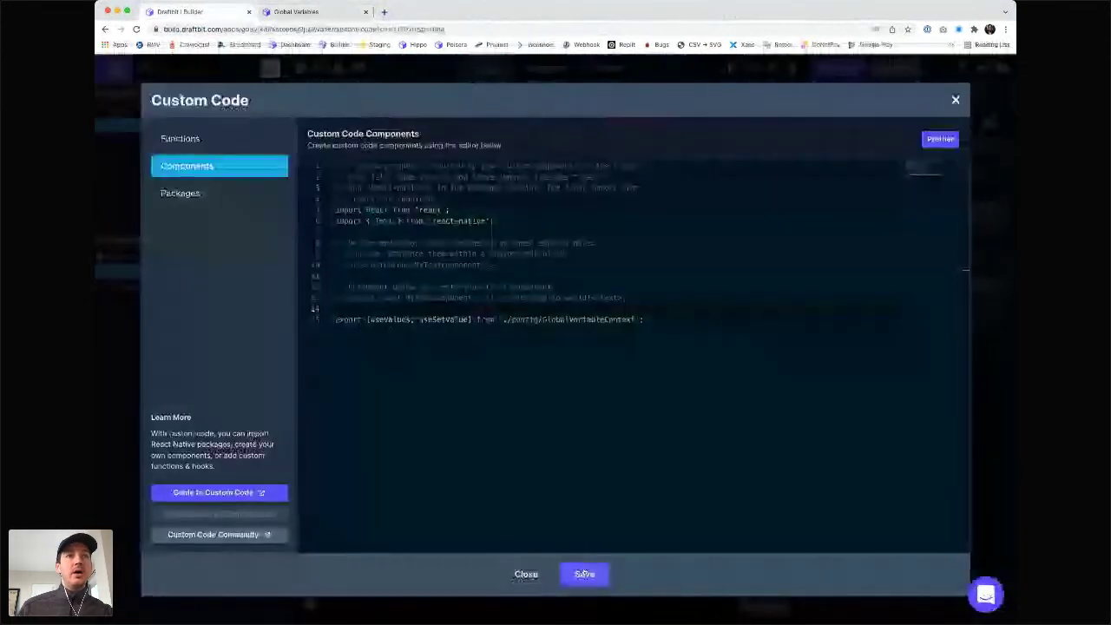
- Save the Components code, then move the translate function's return statement to the end
left_click(584, 574)
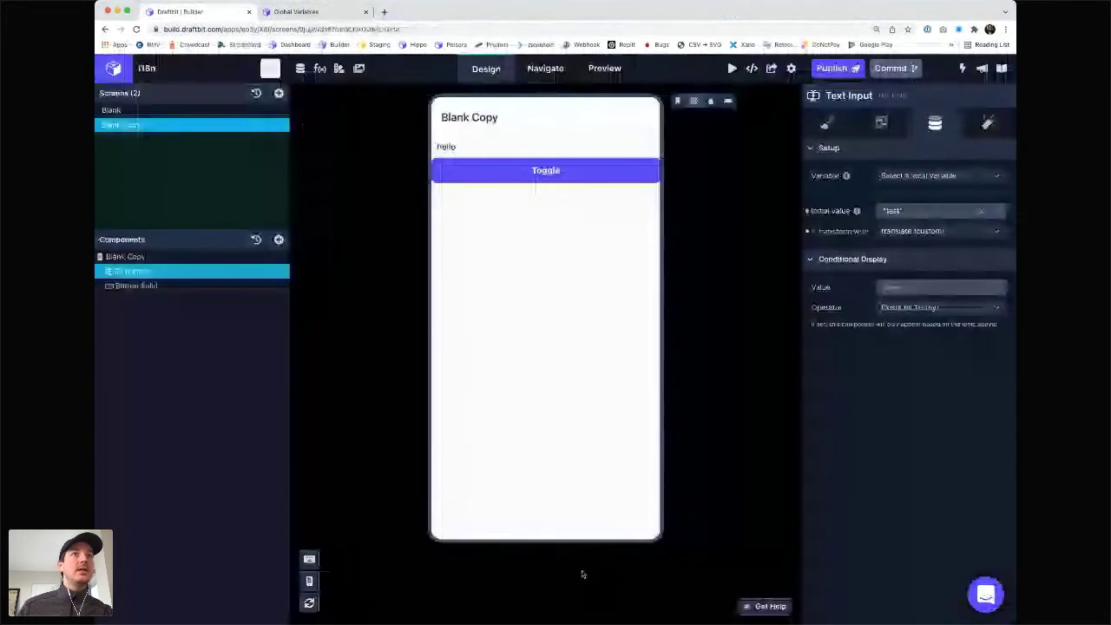
left_click(321, 70)
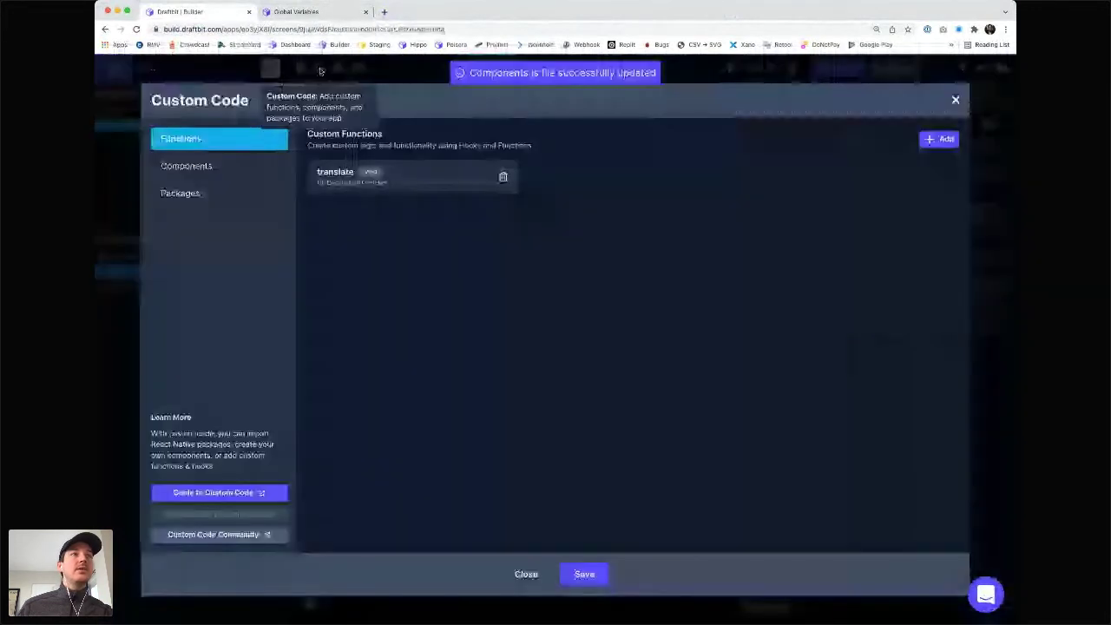
left_click(384, 187)
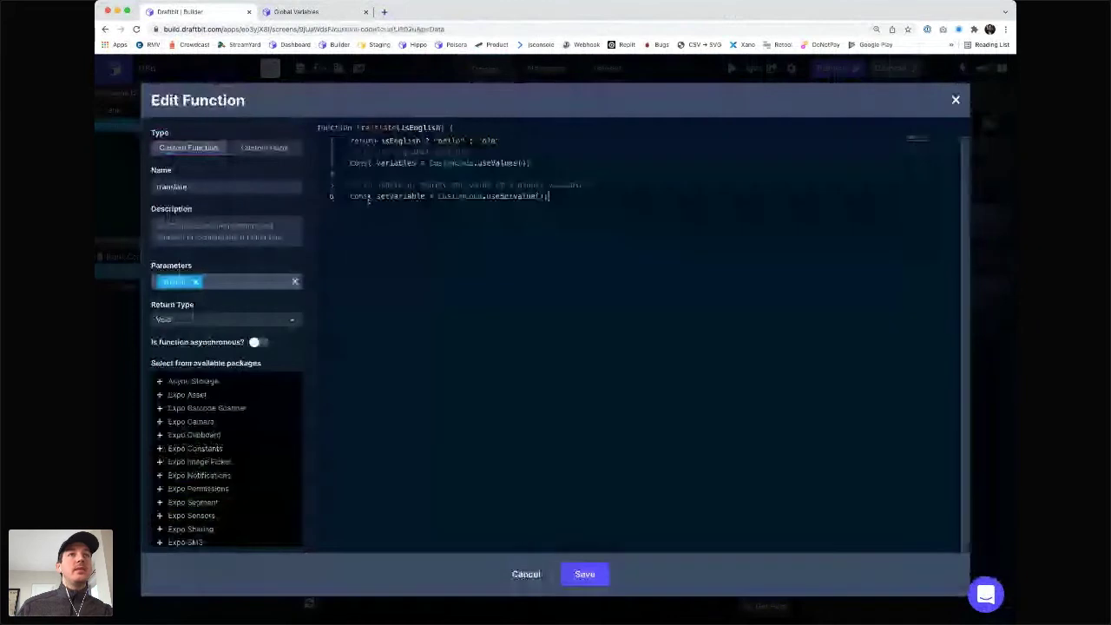
key("Return")
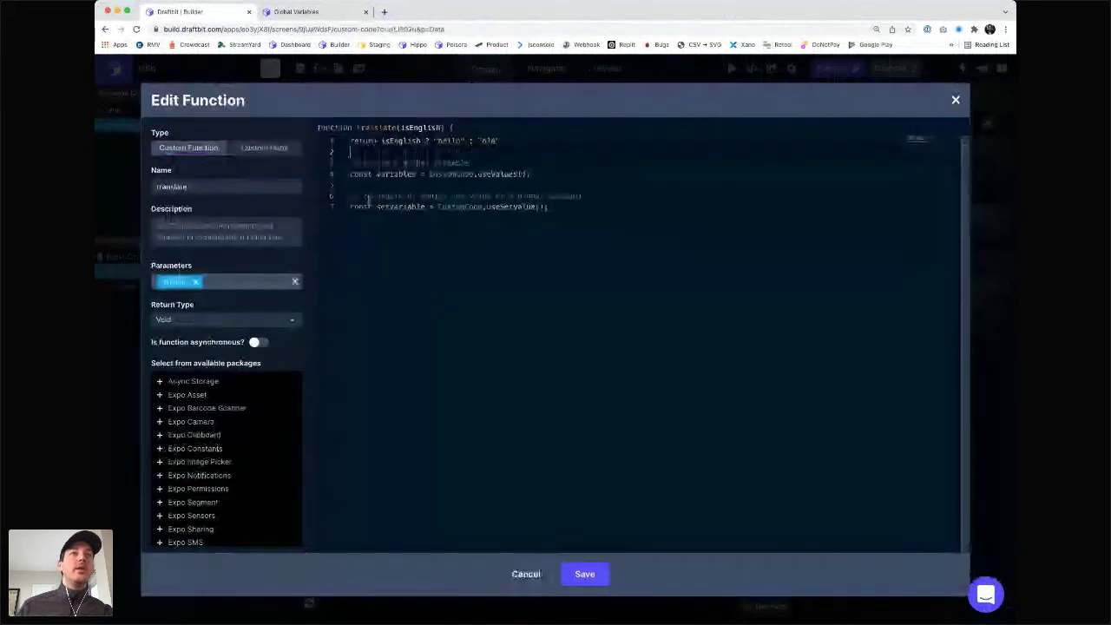
key("Up")
key("shift+End")
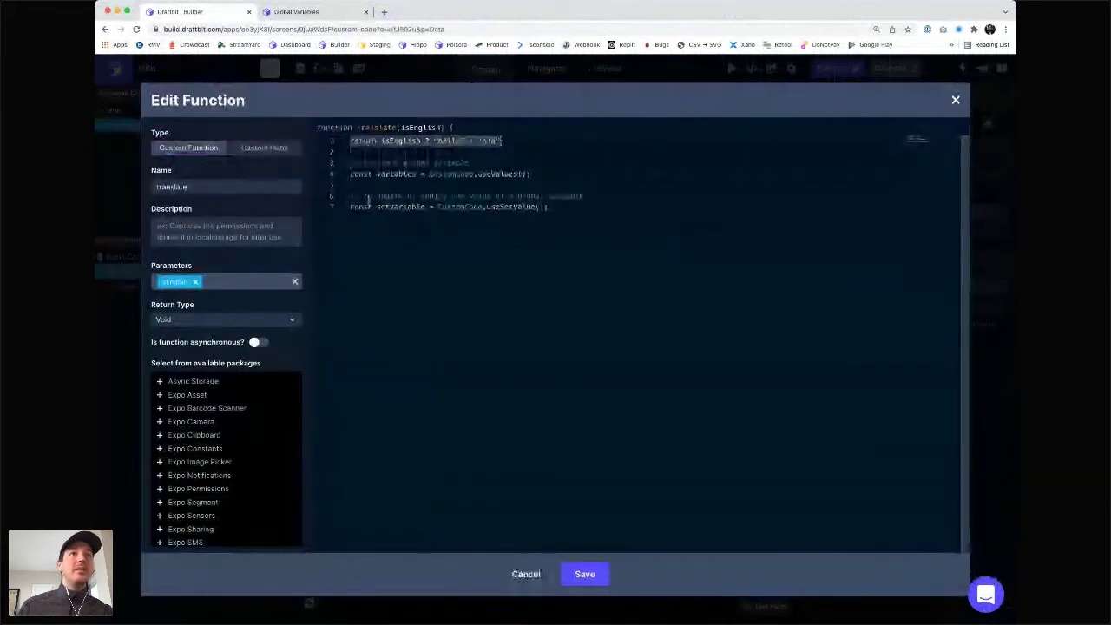
key("BackSpace")
key("Delete")
key("Delete")
left_click(368, 200)
key("Return")
key("Return")
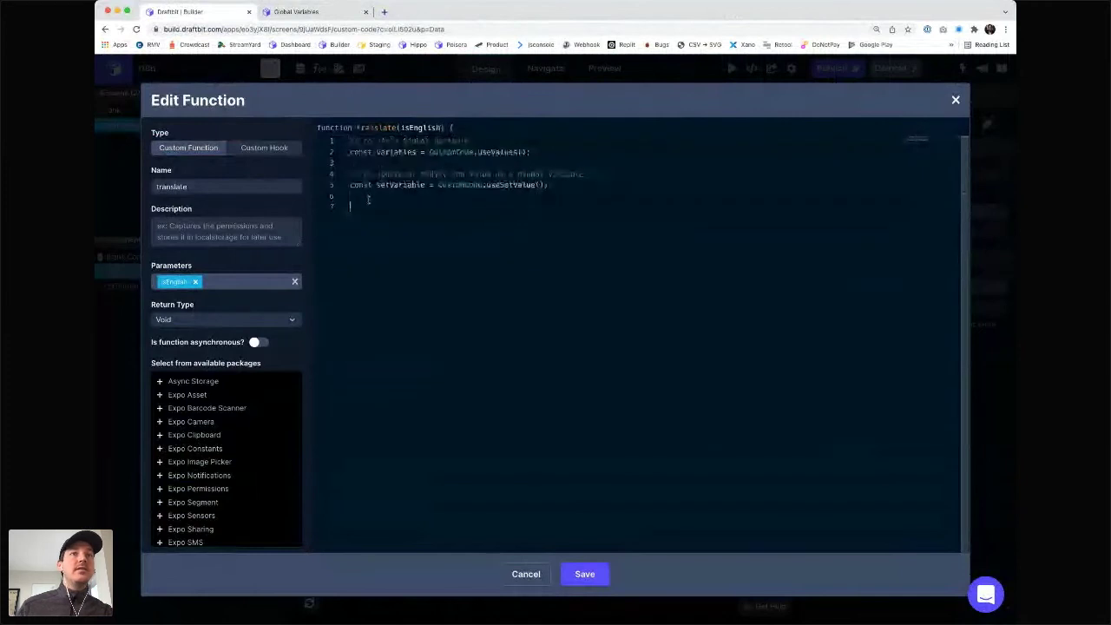
type("return isEnglish ? \"hello\" : \"ola\"")
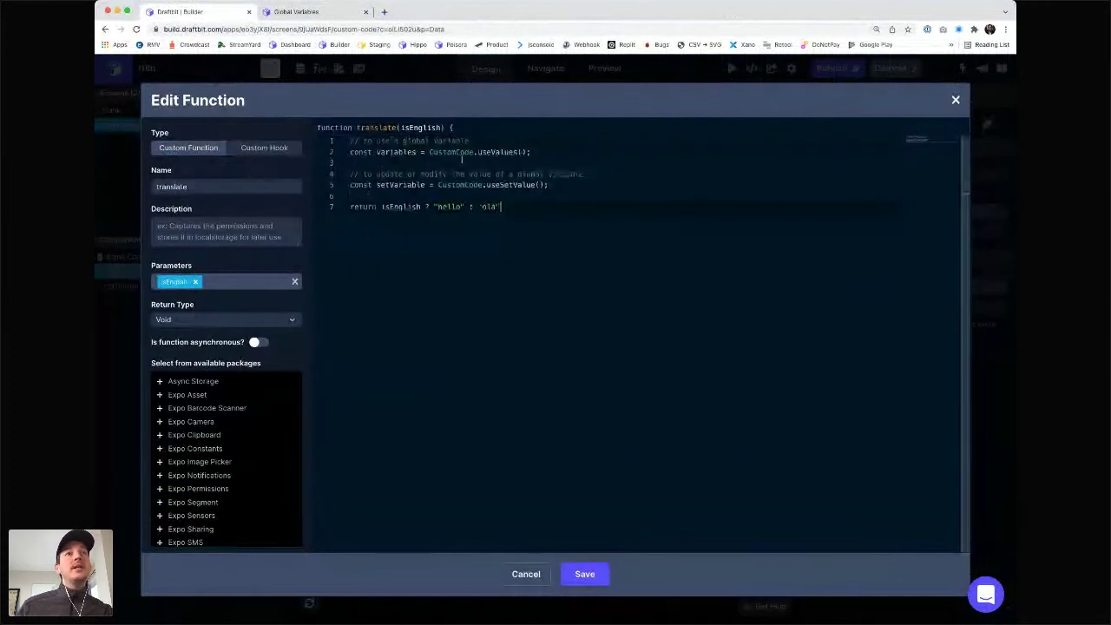
- Make the return use variables.IS_ENGLISH, following the docs' variables example, and save the function
triple_click(482, 185)
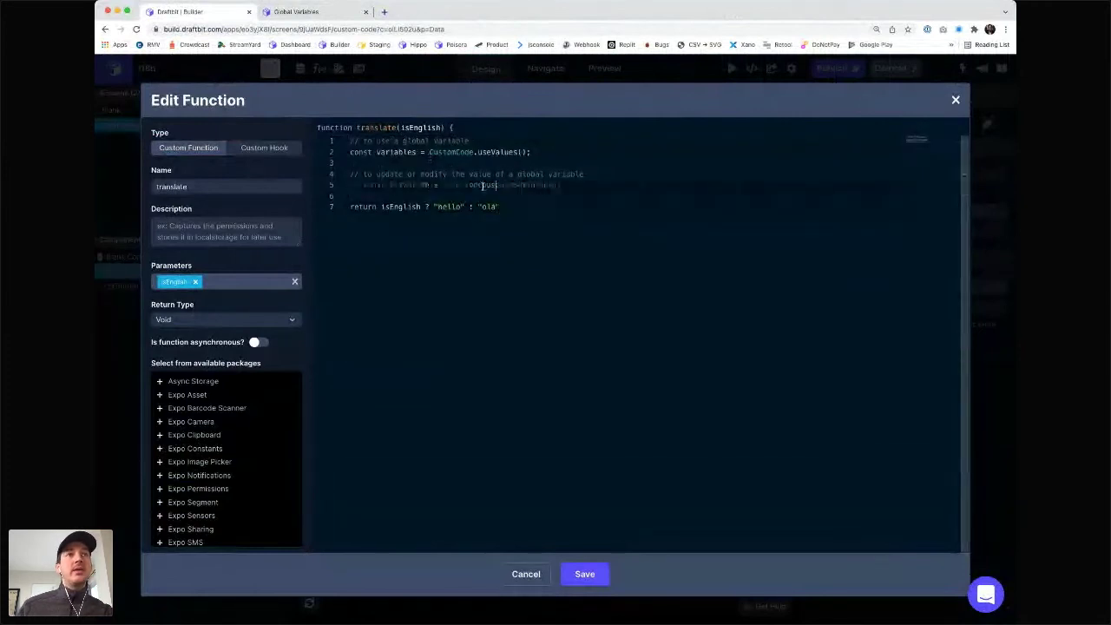
double_click(397, 152)
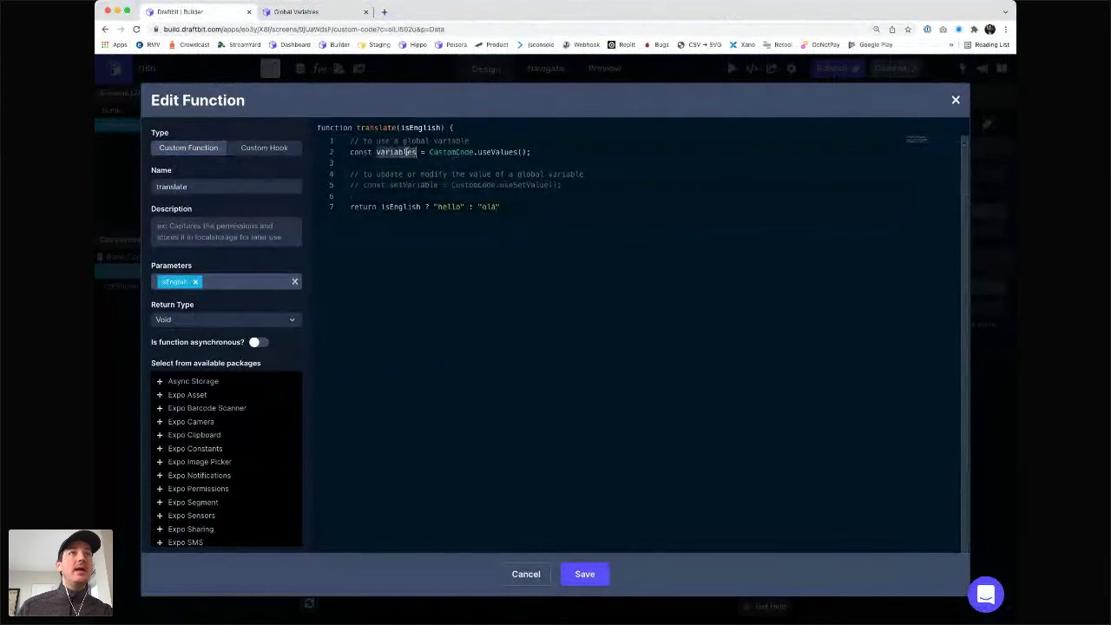
key("ctrl+Tab")
double_click(400, 440)
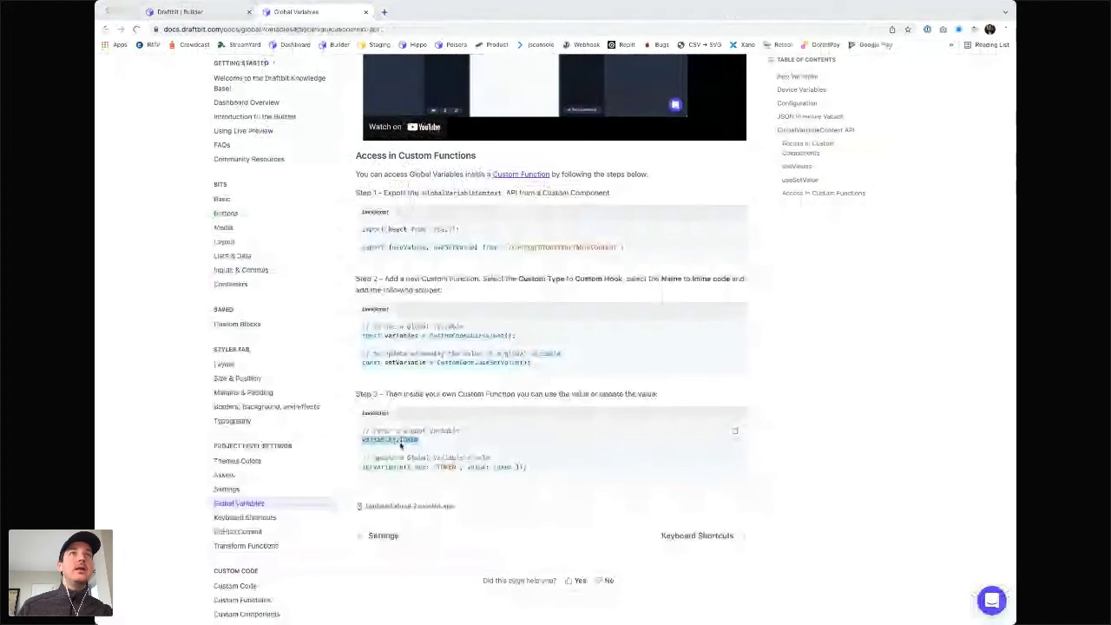
key("ctrl+Tab")
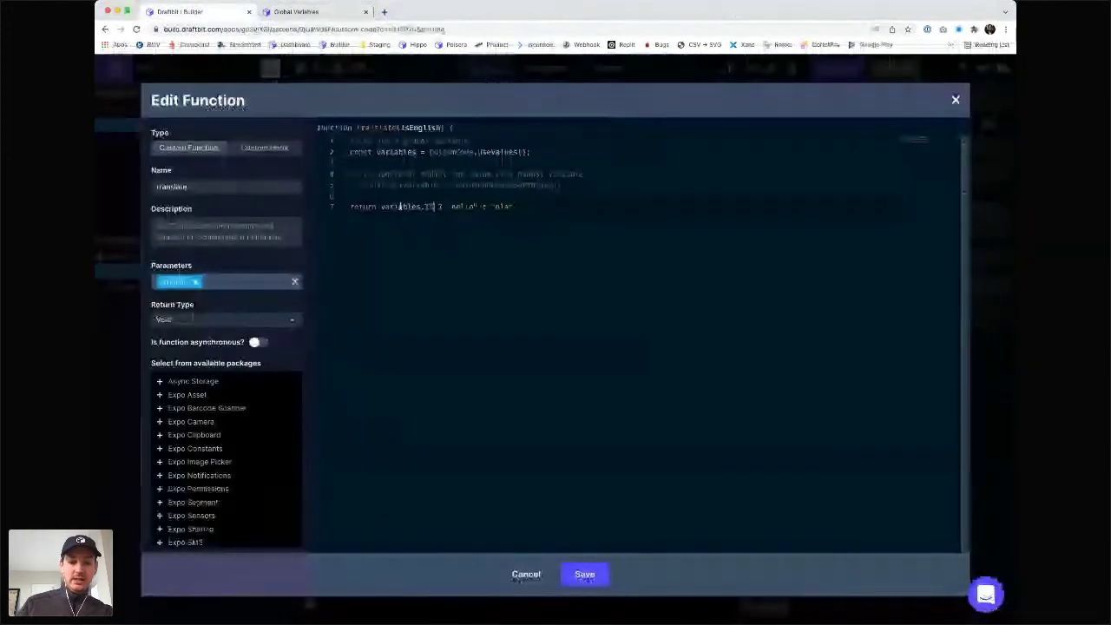
type("S_ENGLISH")
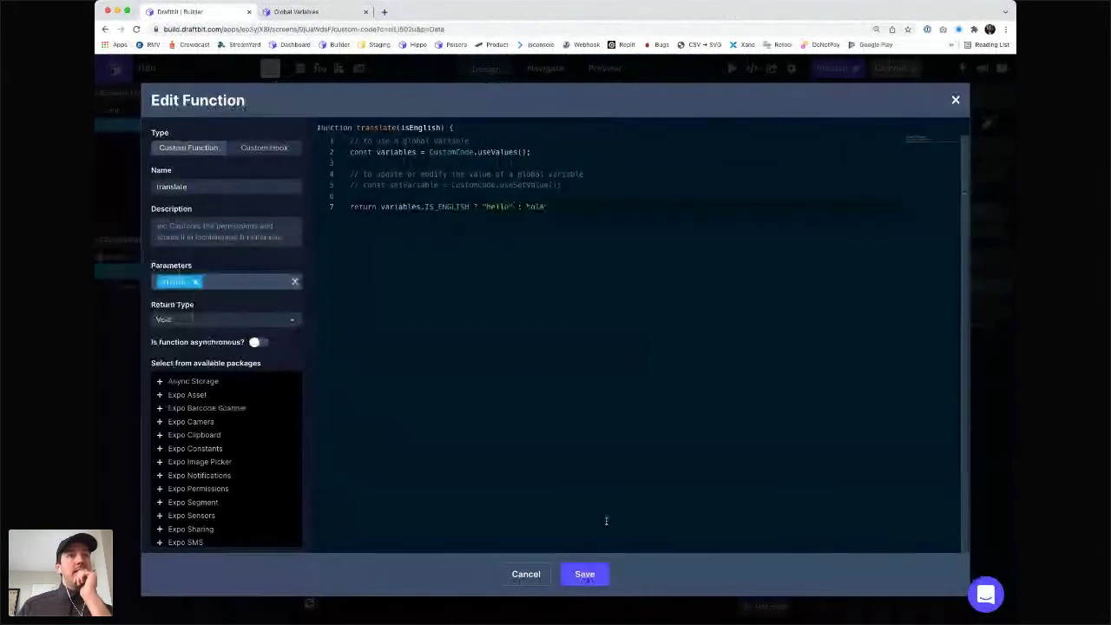
left_click(585, 574)
- Reload the web preview and inspect the generated code's CustomCode import and Constants usage
left_click(586, 576)
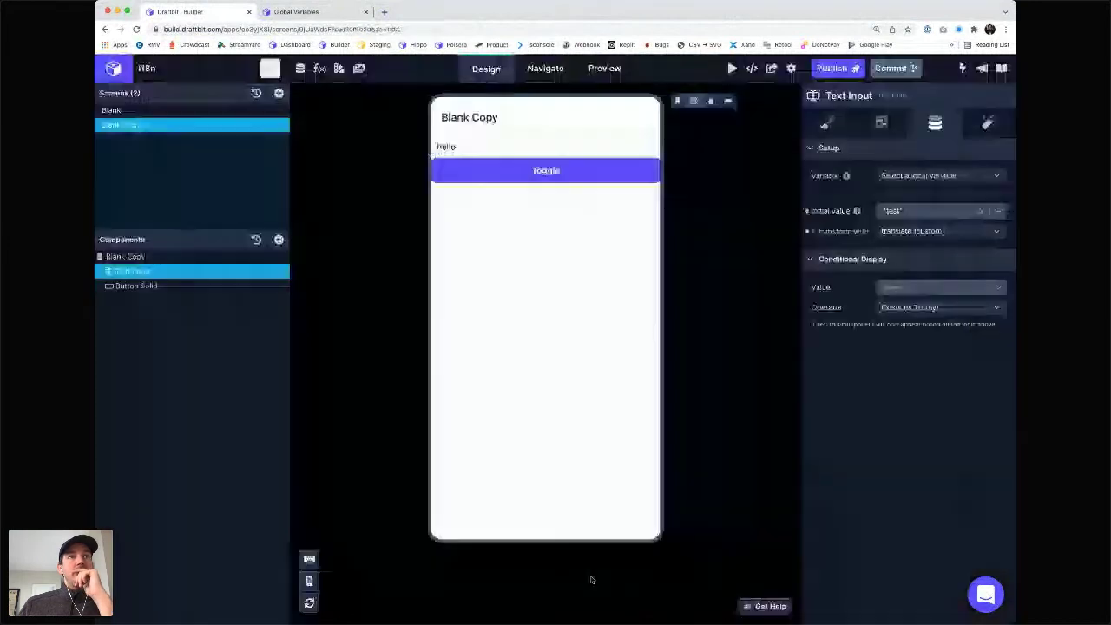
left_click(694, 102)
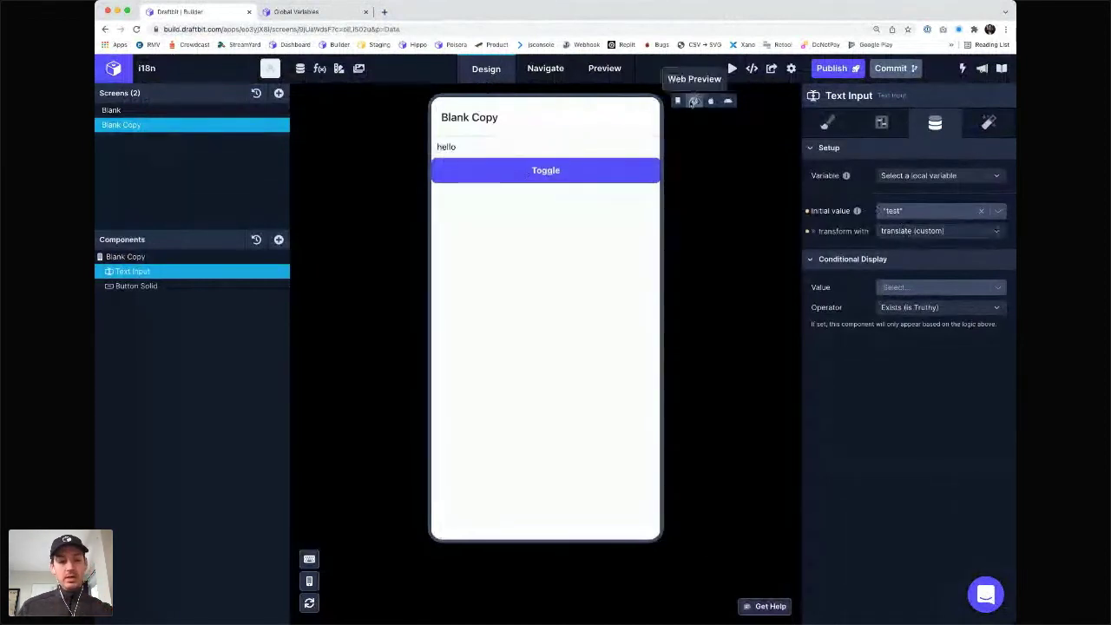
key("super+r")
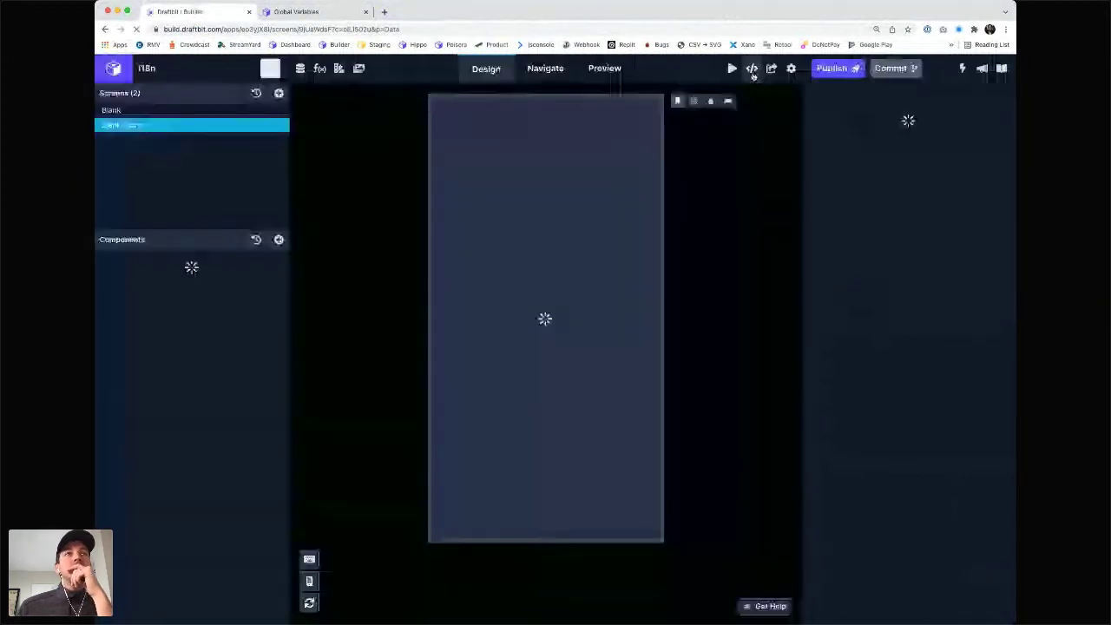
left_click(752, 72)
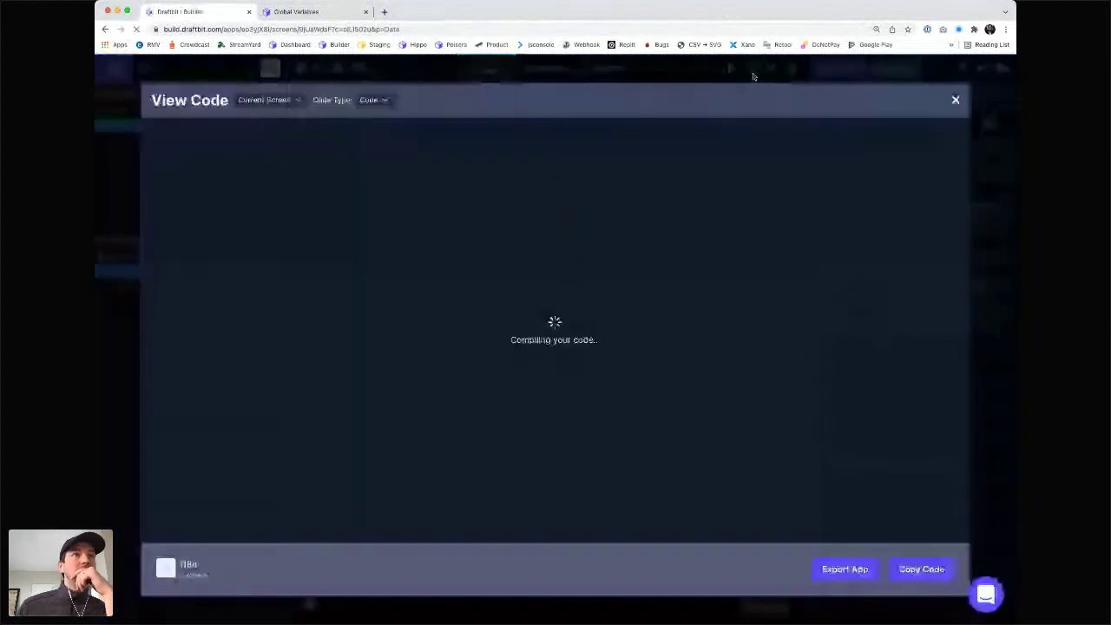
scroll(240, 232, "down", 2)
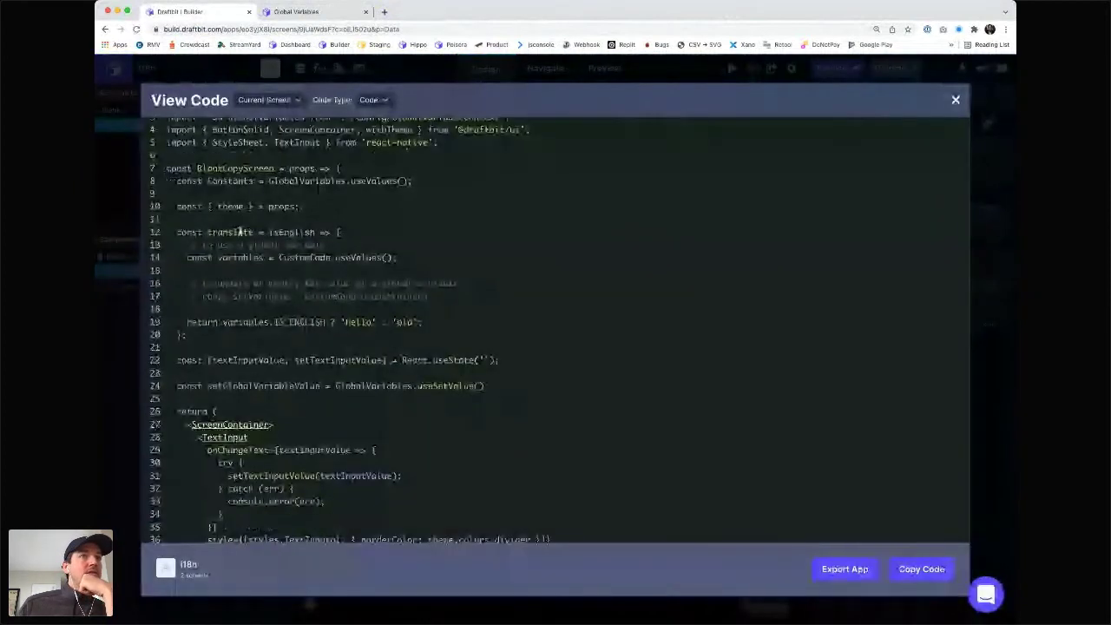
scroll(240, 231, "up", 2)
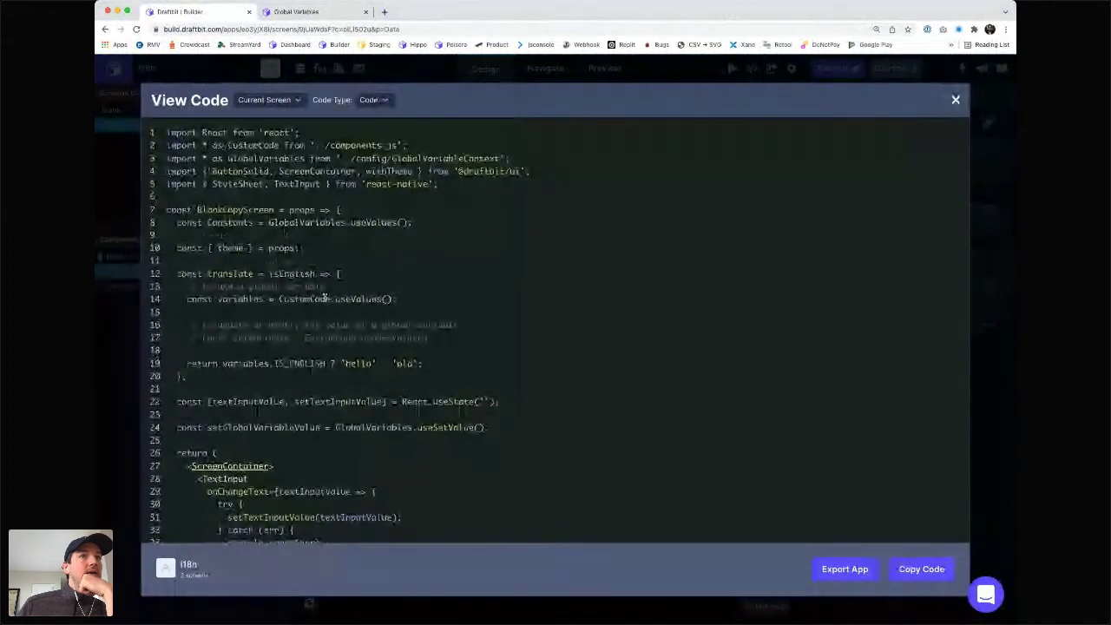
double_click(299, 299)
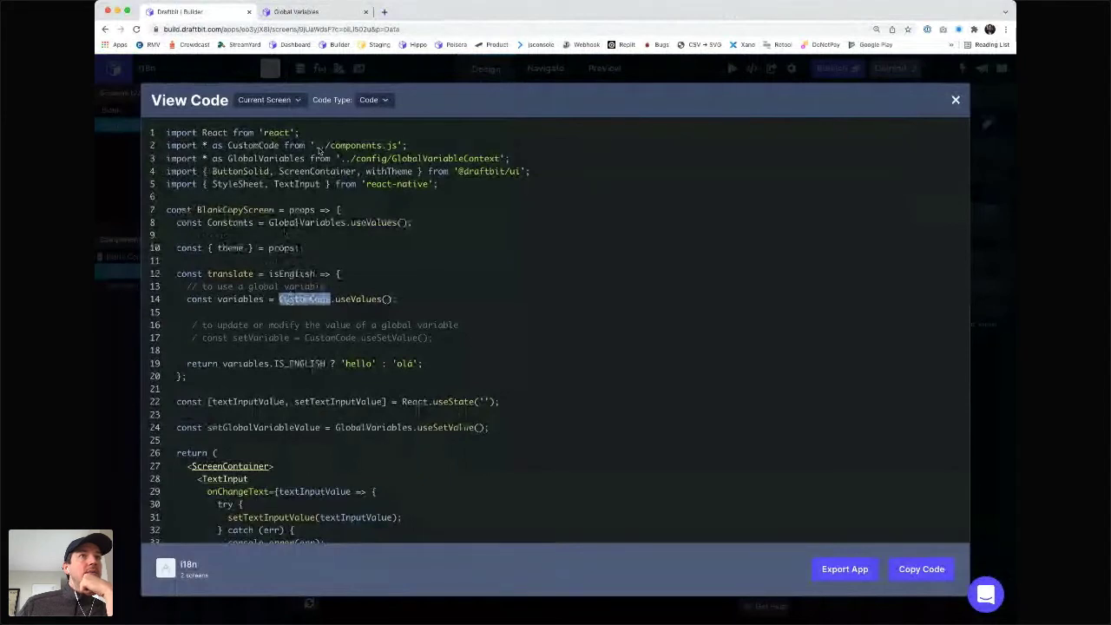
left_click_drag(243, 145, 374, 145)
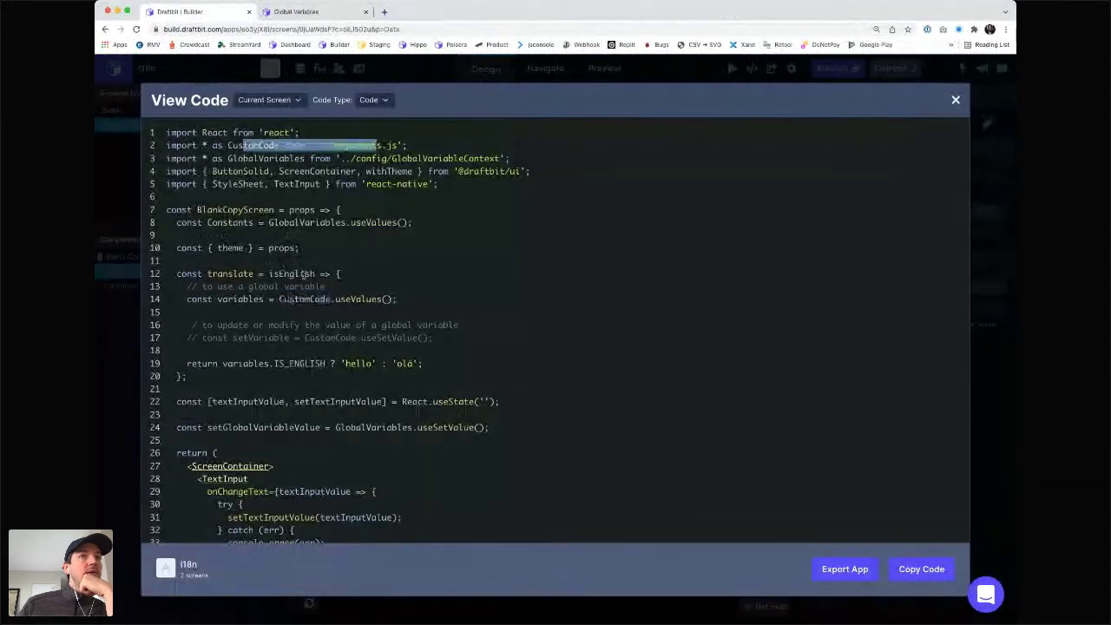
double_click(231, 222)
key("super+c")
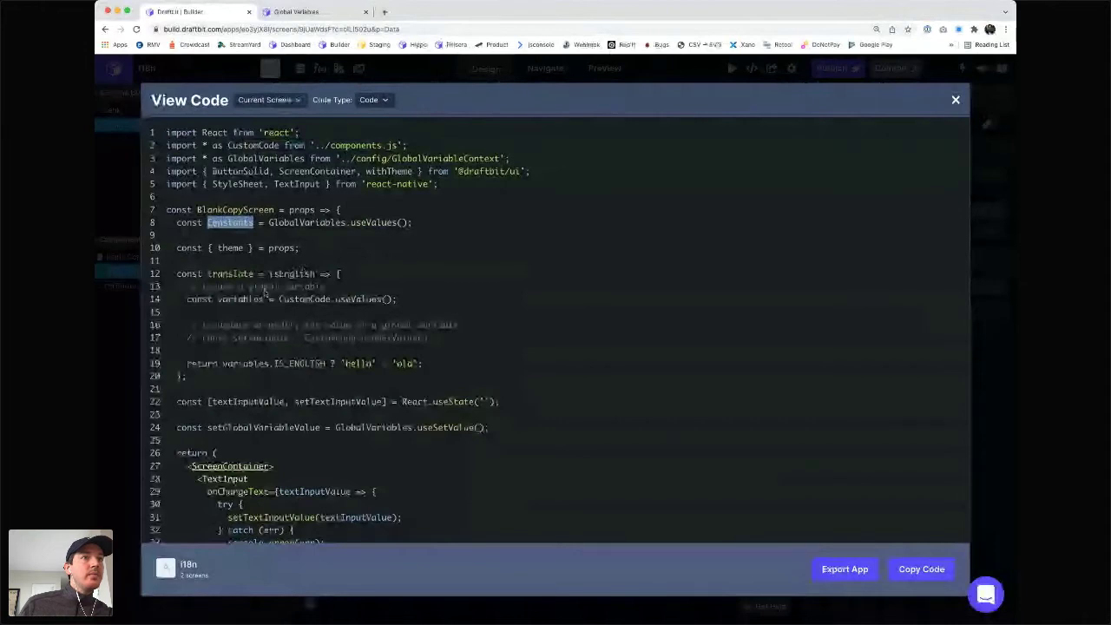
scroll(269, 337, "down", 1)
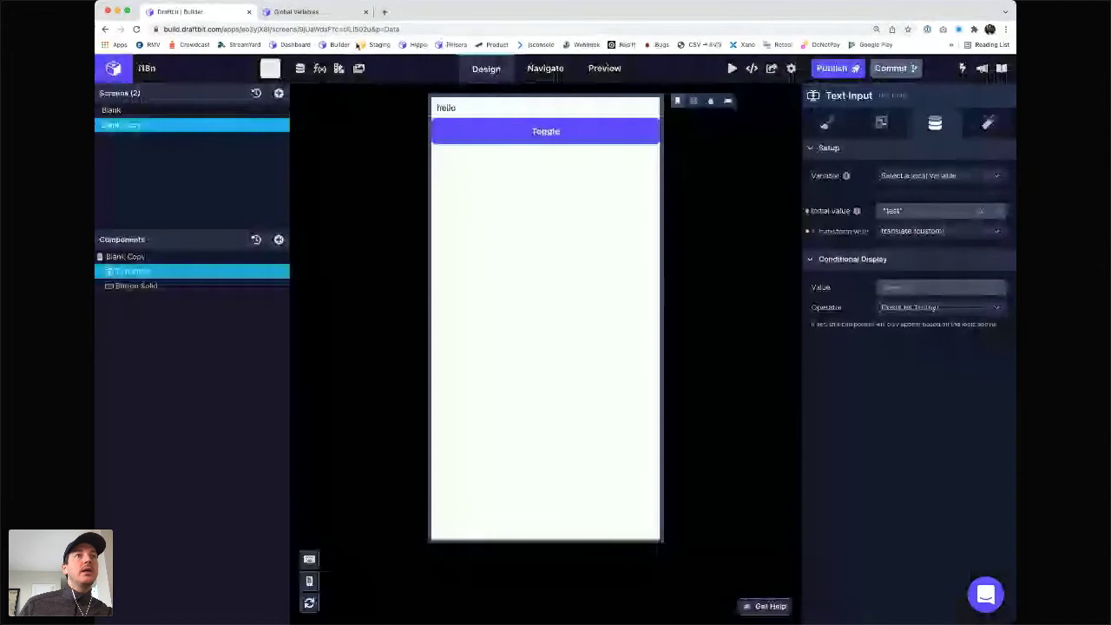
- In translate, comment out the variables declaration and replace variables with Constants in the return
left_click(319, 68)
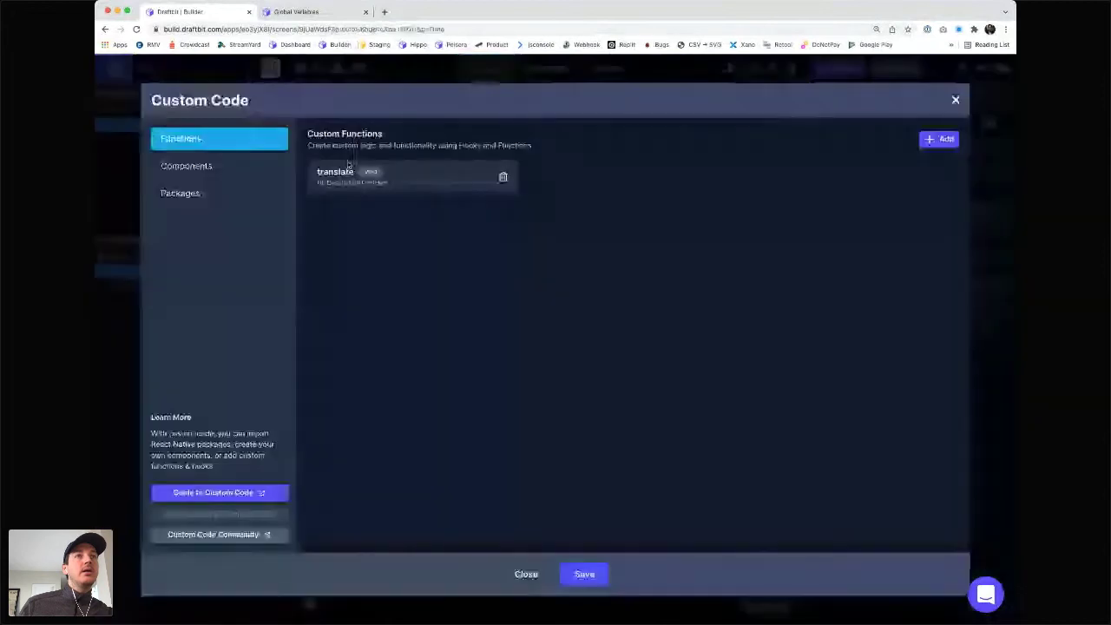
left_click(348, 167)
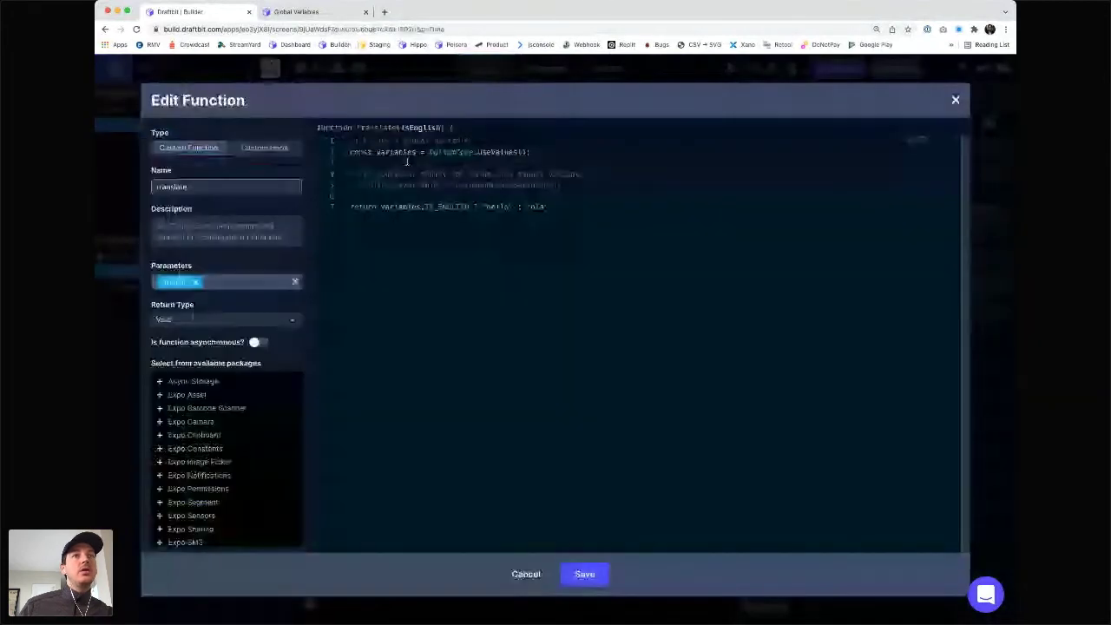
left_click(406, 155)
key("super+/")
double_click(401, 207)
key("super+v")
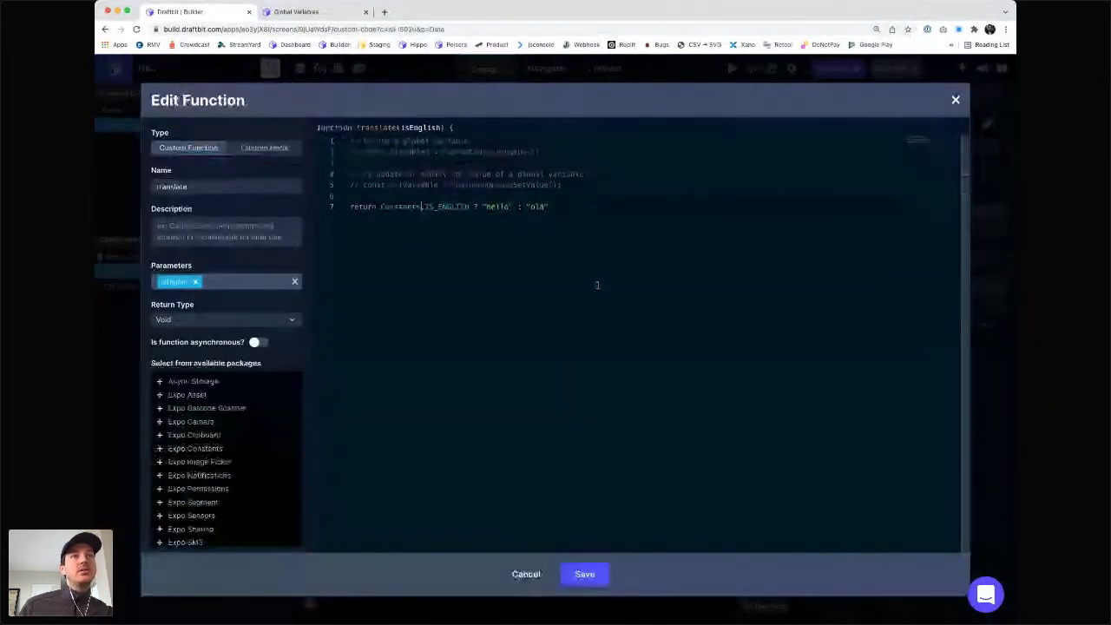
- Save the Constants-based translate function, then inspect the Toggle button's Set Global Variable action
left_click(585, 574)
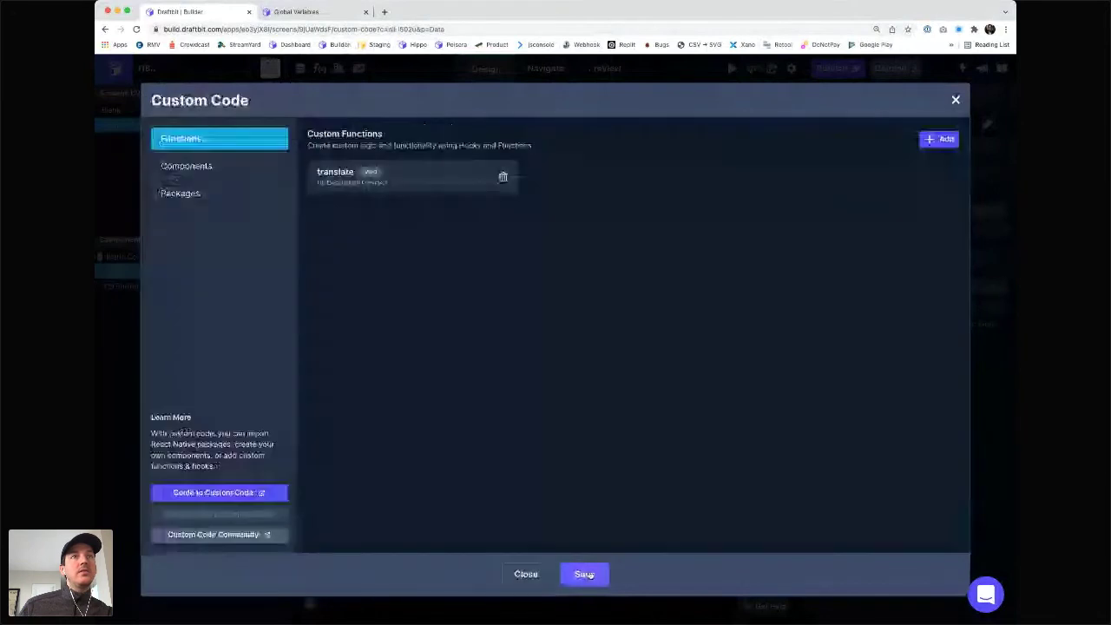
left_click(584, 574)
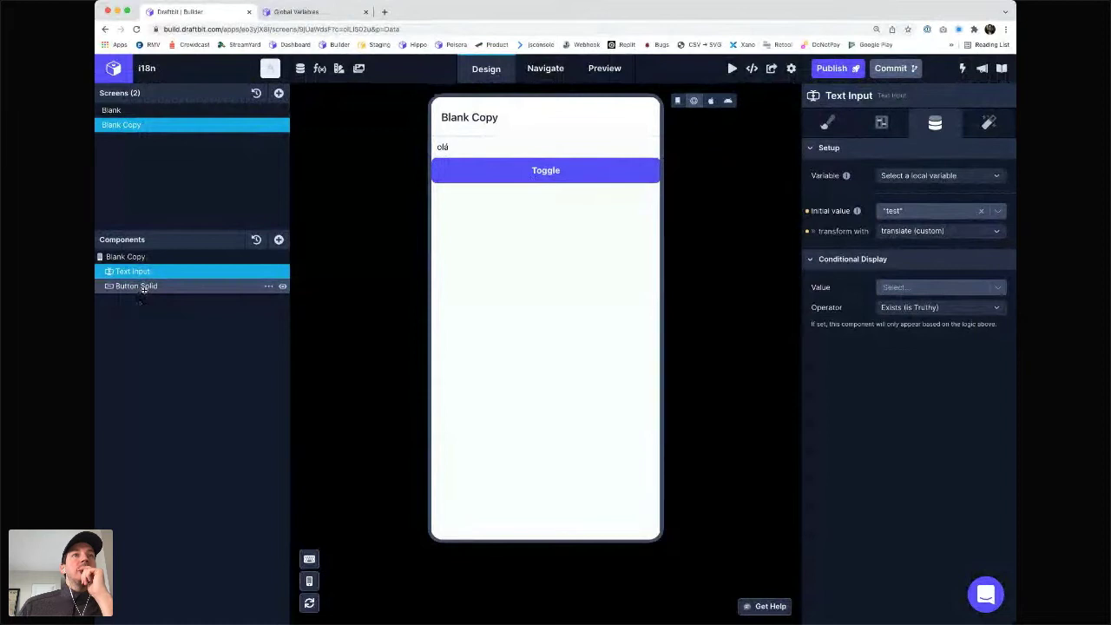
left_click(139, 287)
left_click(989, 124)
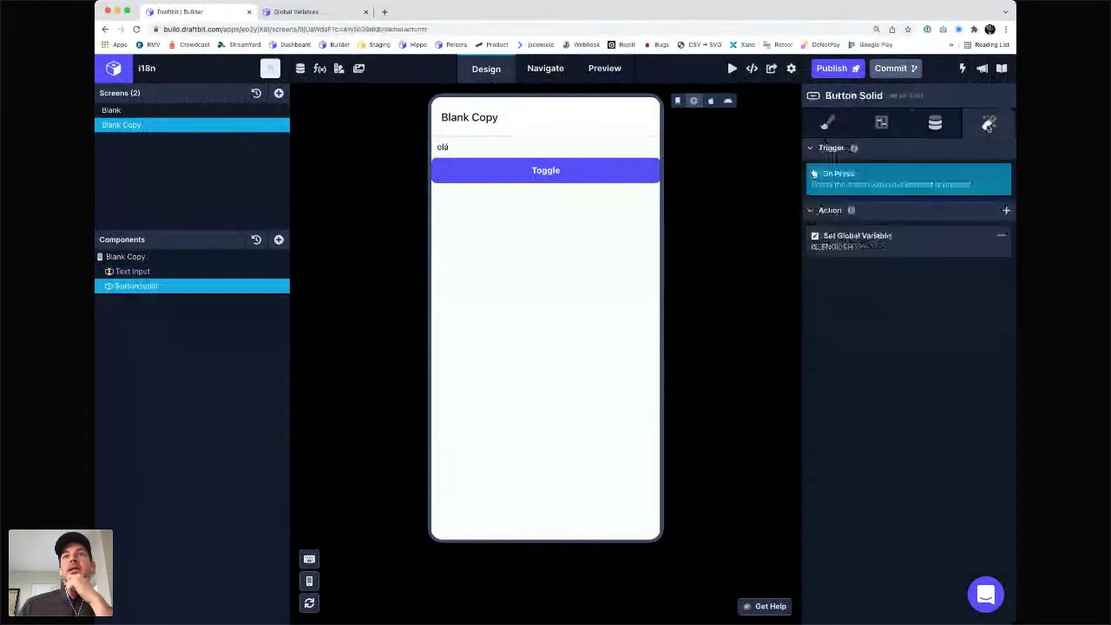
left_click(851, 246)
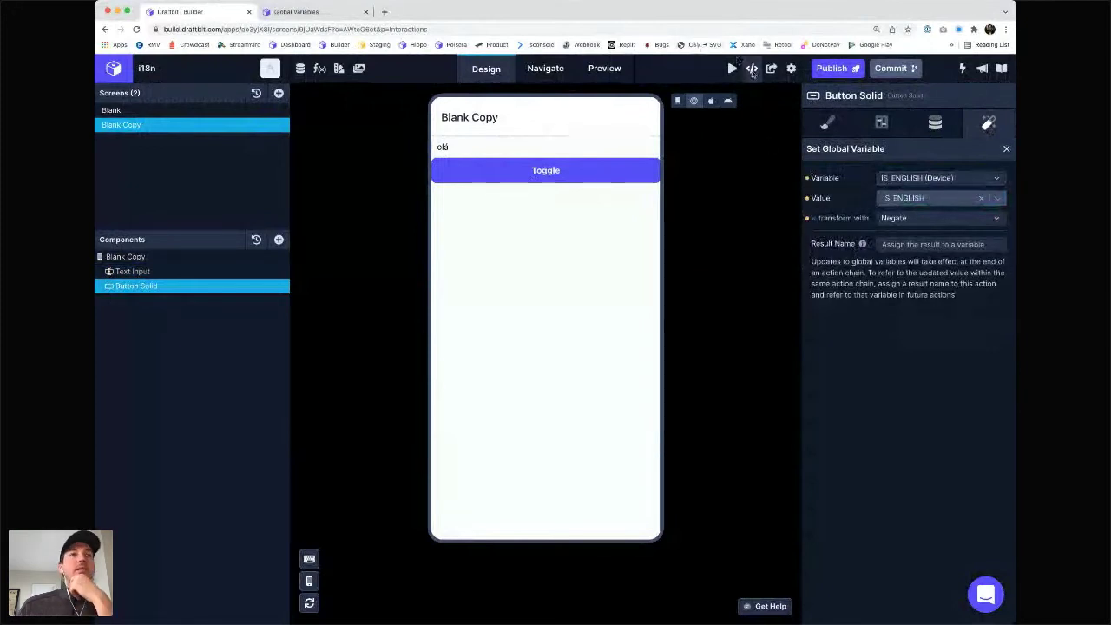
- Inspect the generated return line 19 using Constants.IS_ENGLISH, then open a new blank tab
left_click(752, 68)
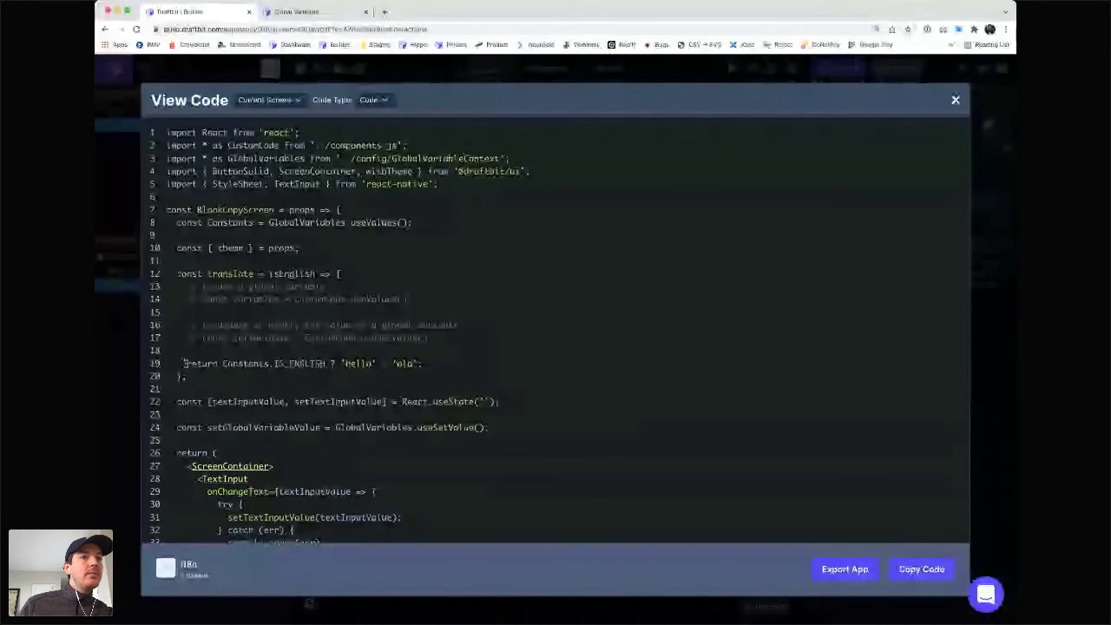
left_click_drag(185, 363, 423, 363)
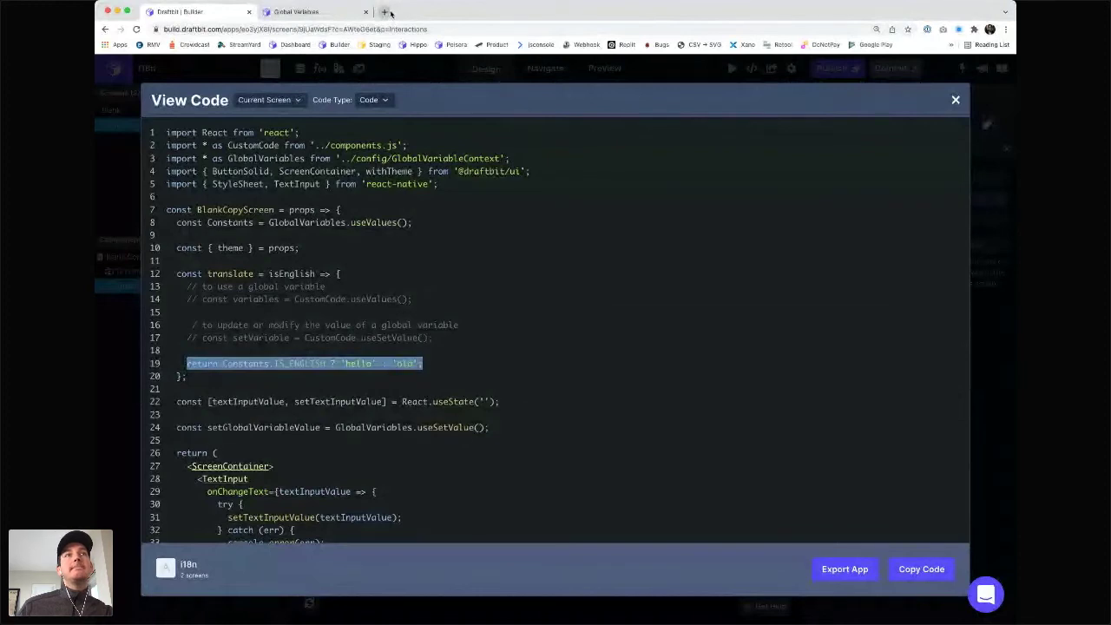
key("super+t")
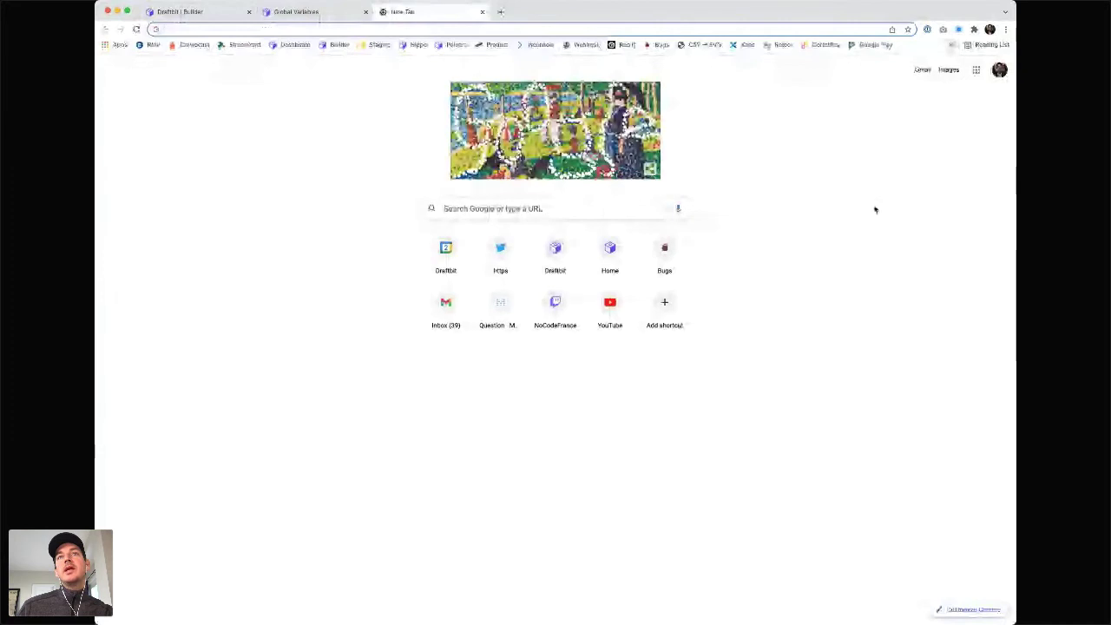
- In jsconsole.com, run return true ? "yolo" : "data", which fails with Illegal return statement
type("jsonlint.com")
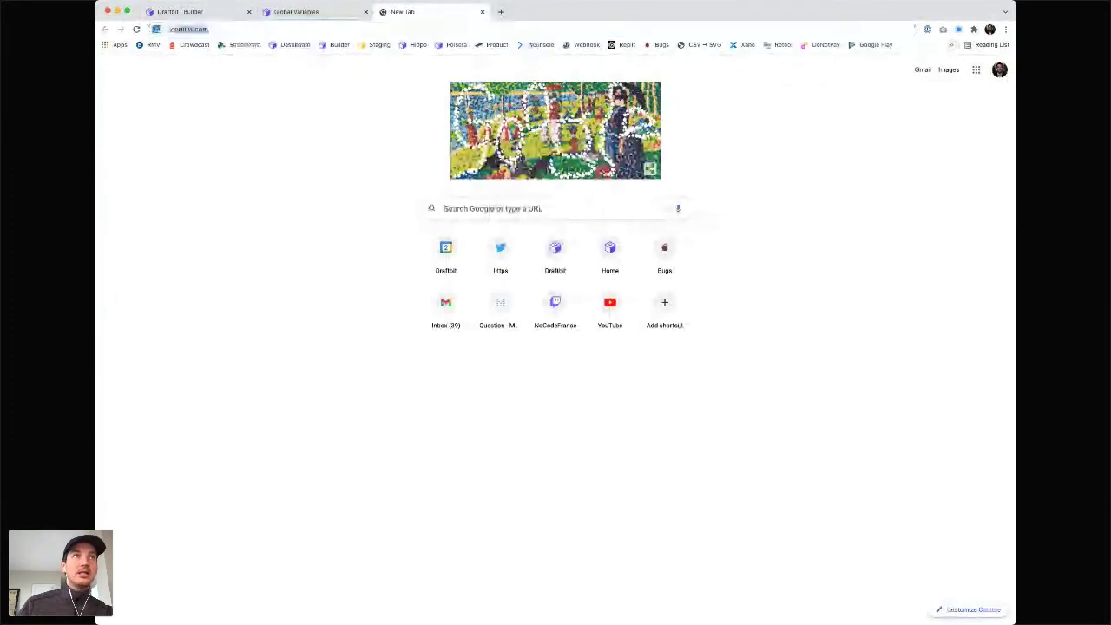
key("Return")
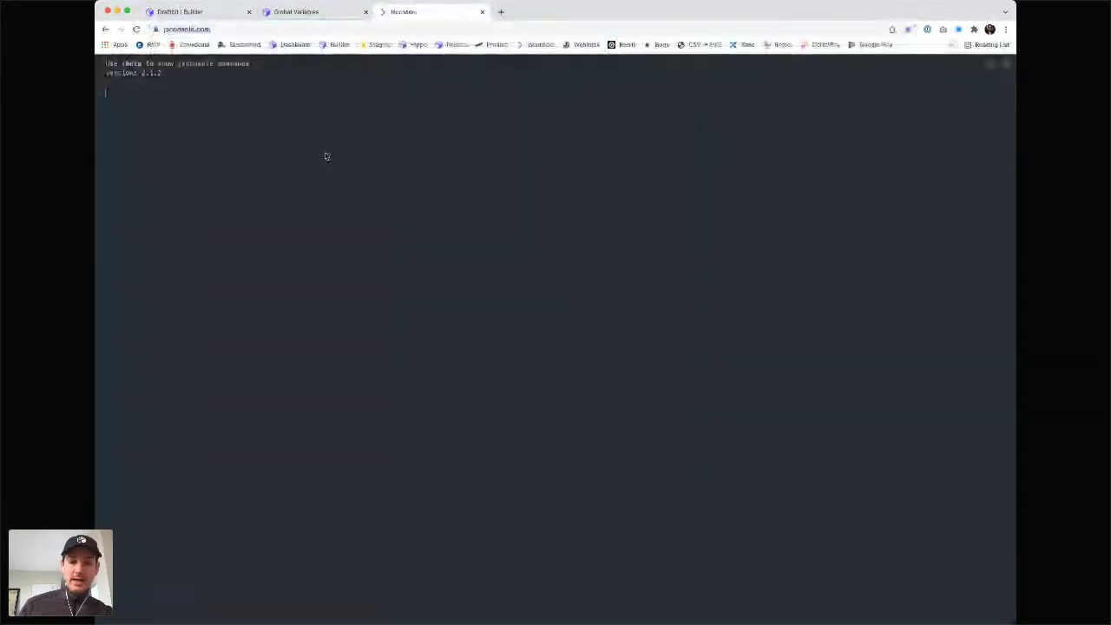
type("return true ?")
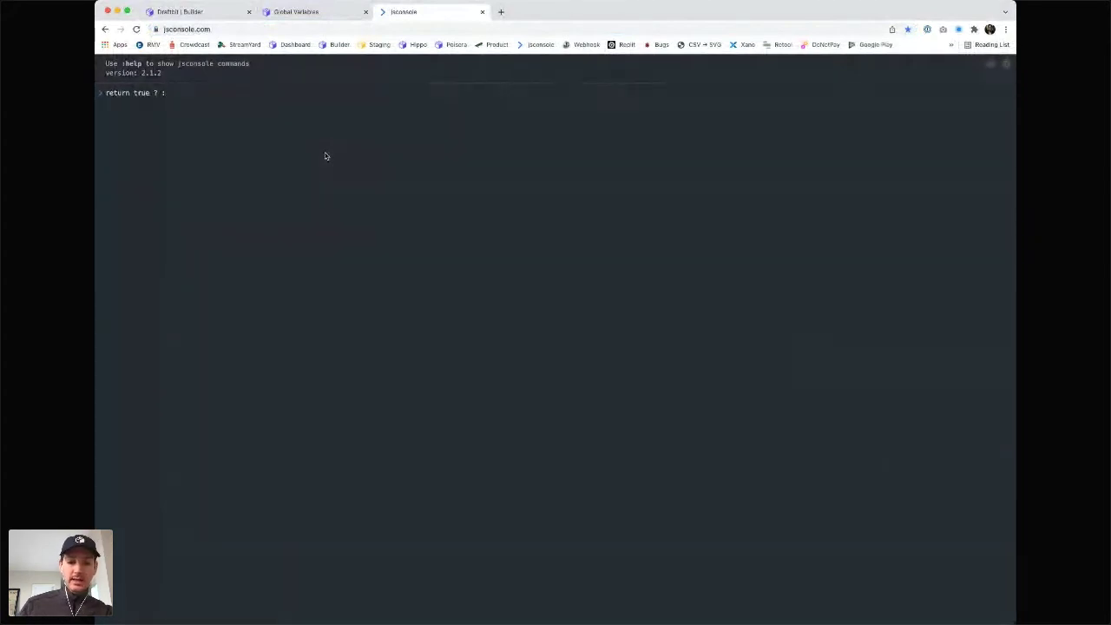
type(" :yolo")
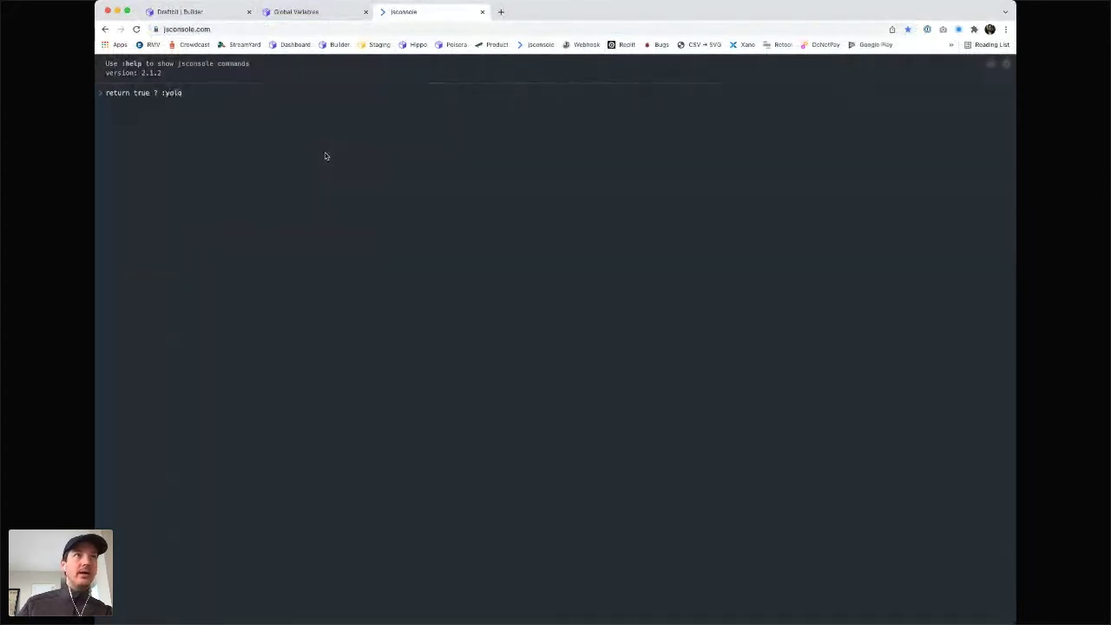
key("BackSpace")
key("BackSpace")
key("BackSpace")
key("BackSpace")
key("BackSpace")
type("\"y")
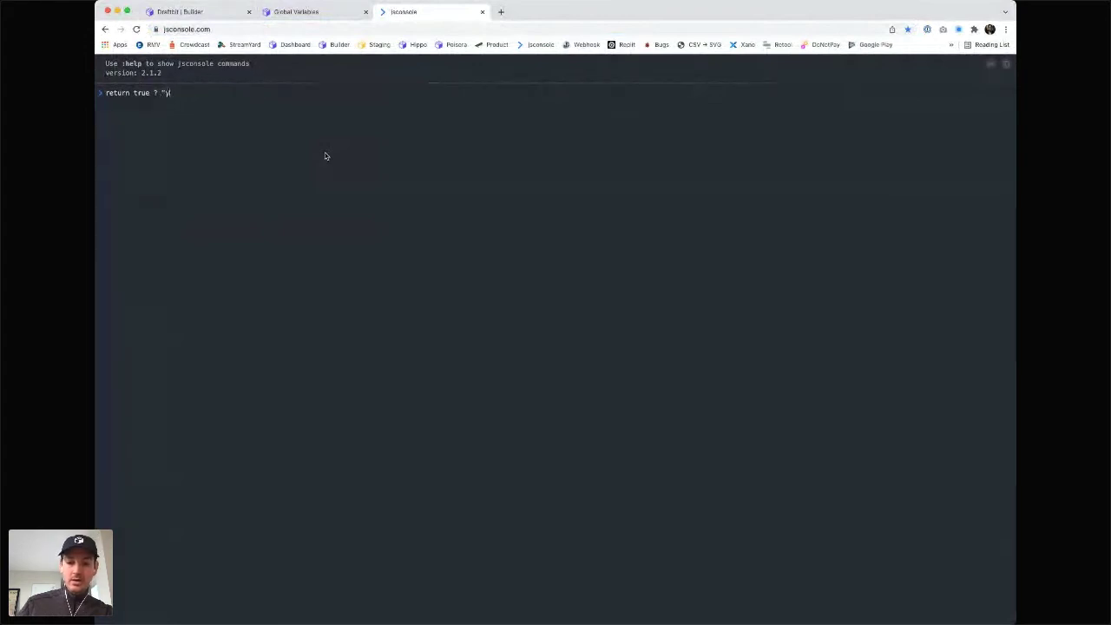
type("olo\" : \"")
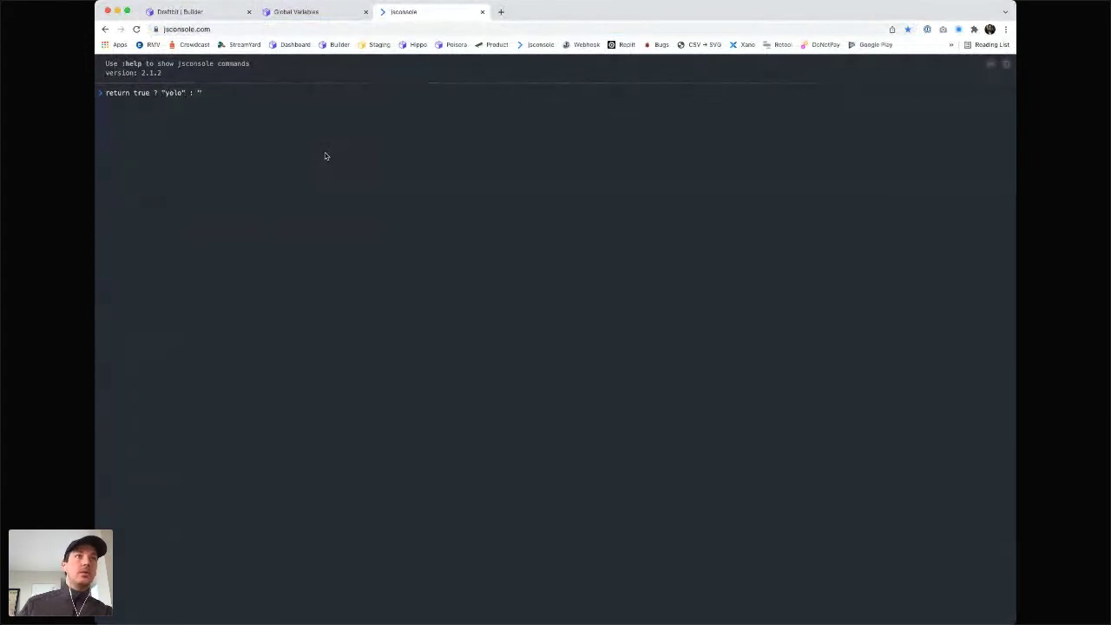
type("data:")
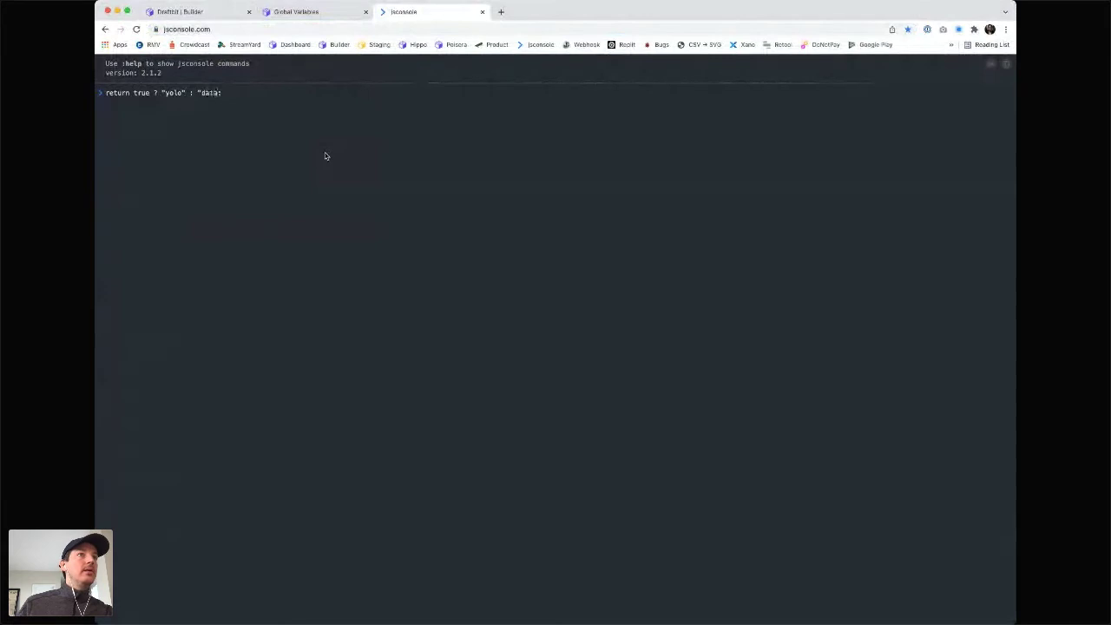
type("\"")
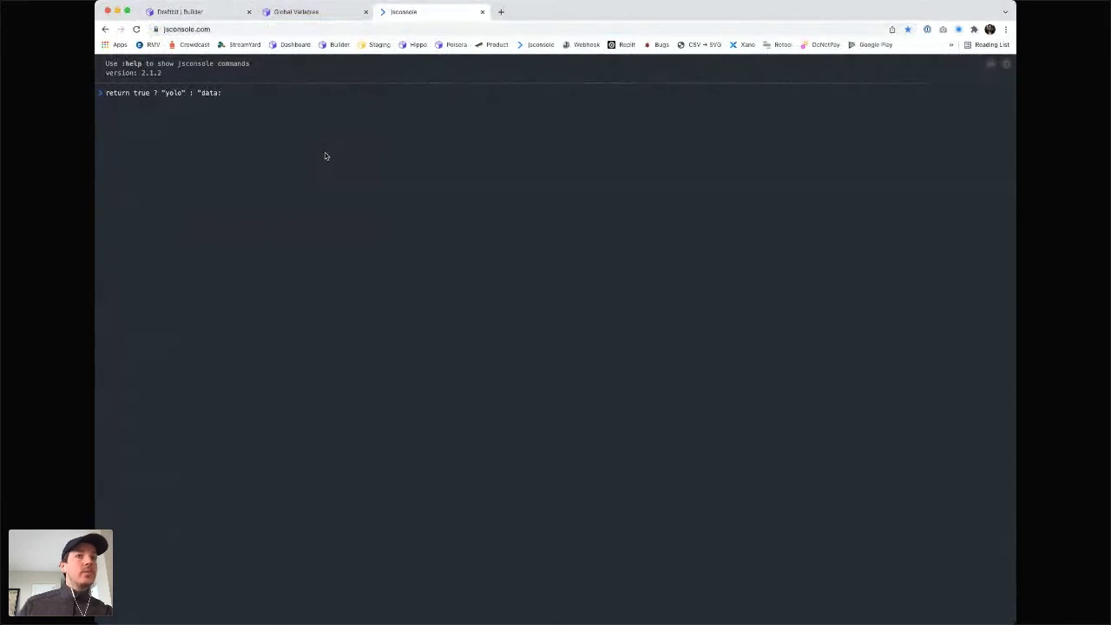
key("Return")
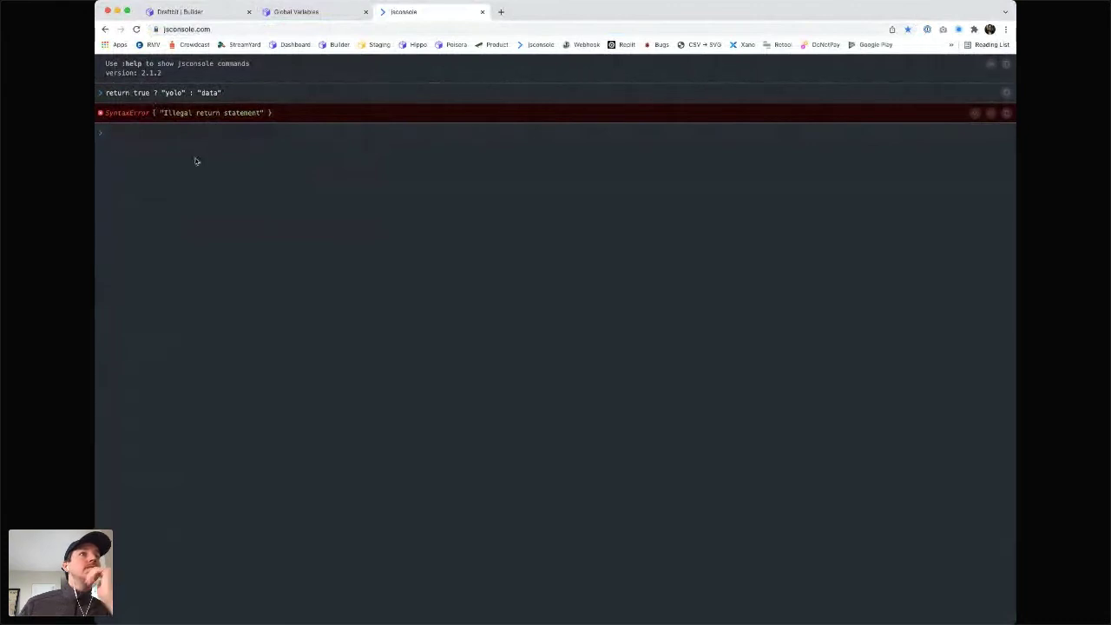
key("super+t")
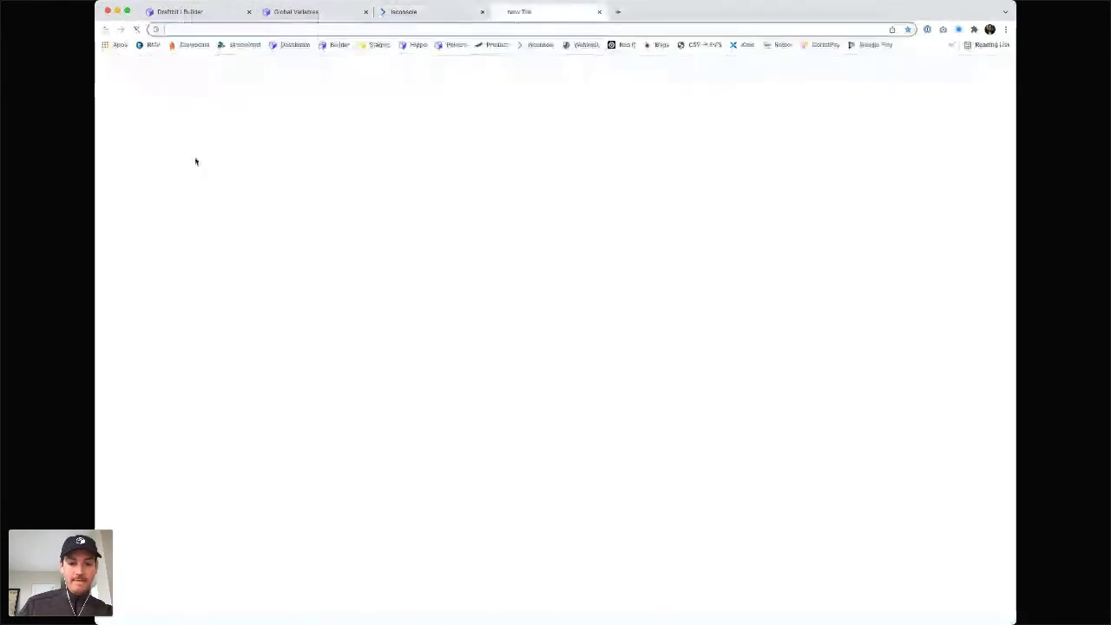
- Search Google for a JavaScript if one-liner
type("javascript")
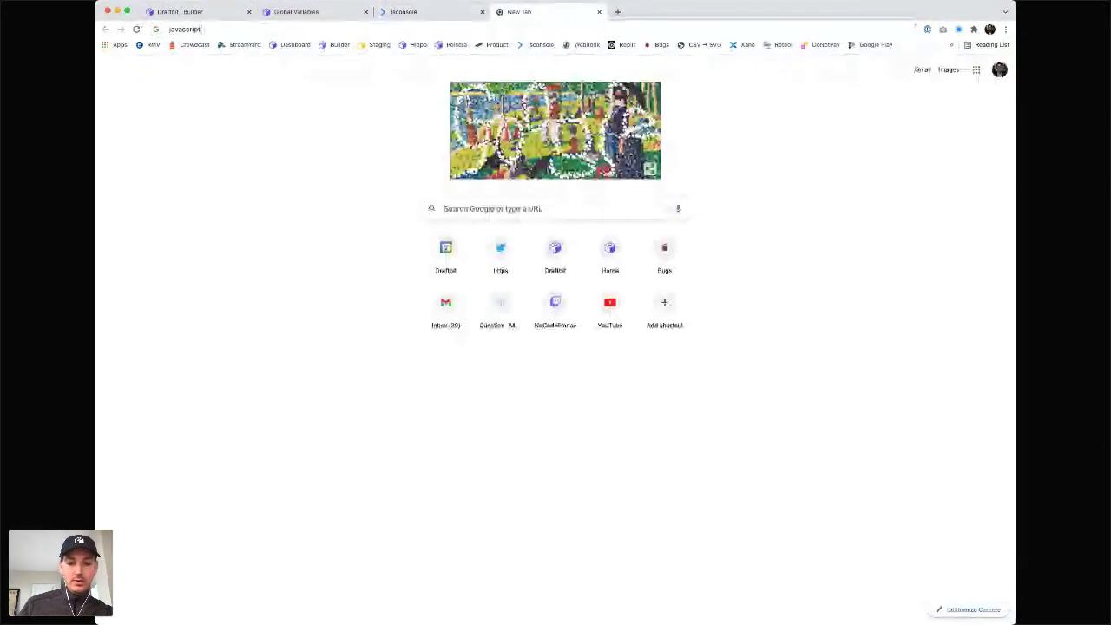
type(" toFixed")
key("Return")
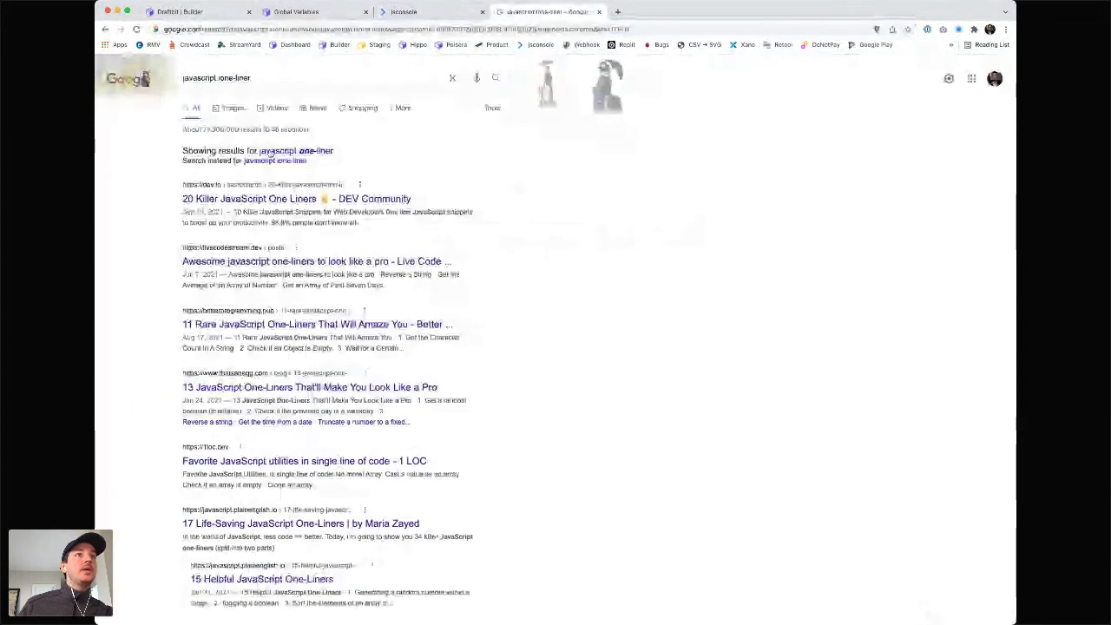
left_click(270, 153)
left_click(218, 78)
type("if")
key("Return")
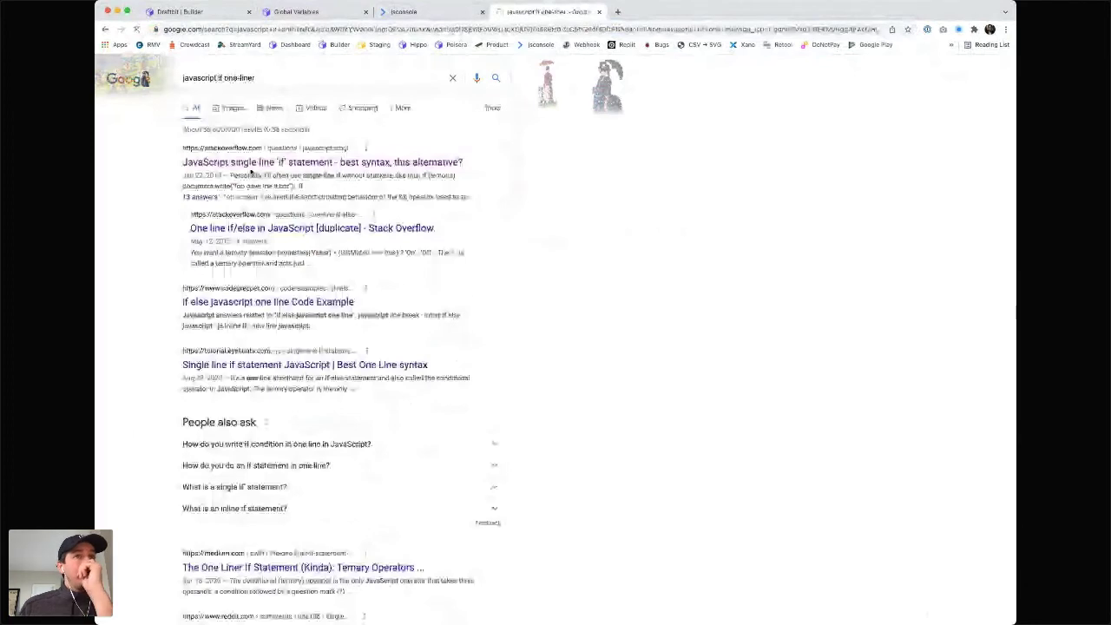
- Open the Stack Overflow single-line 'if' question and select the 176-vote ternary answer's code
left_click(251, 170)
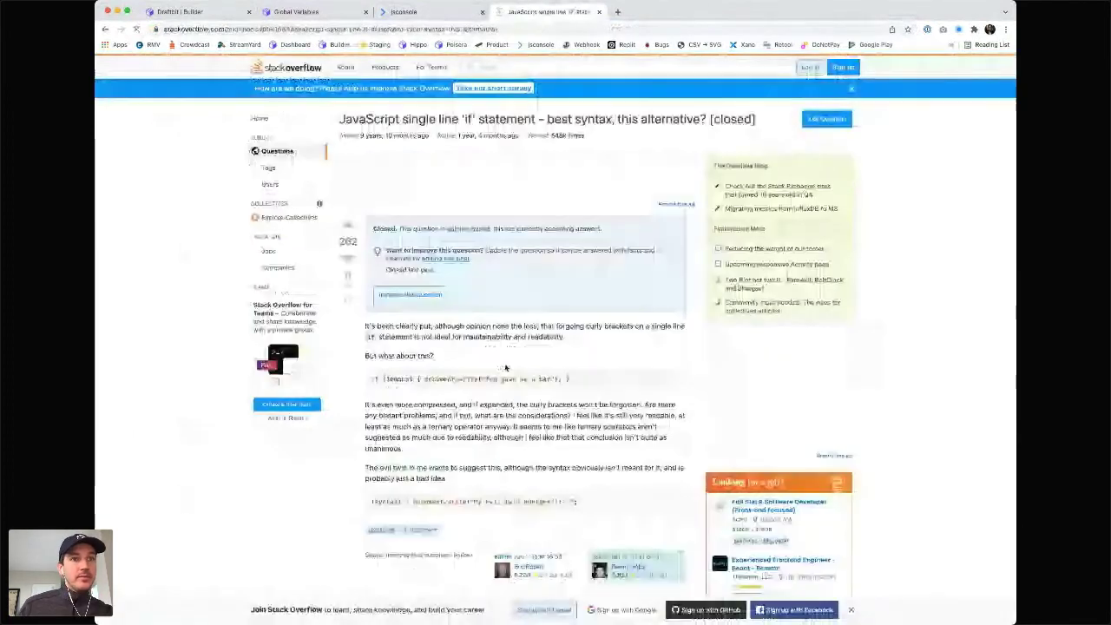
scroll(500, 390, "down", 5)
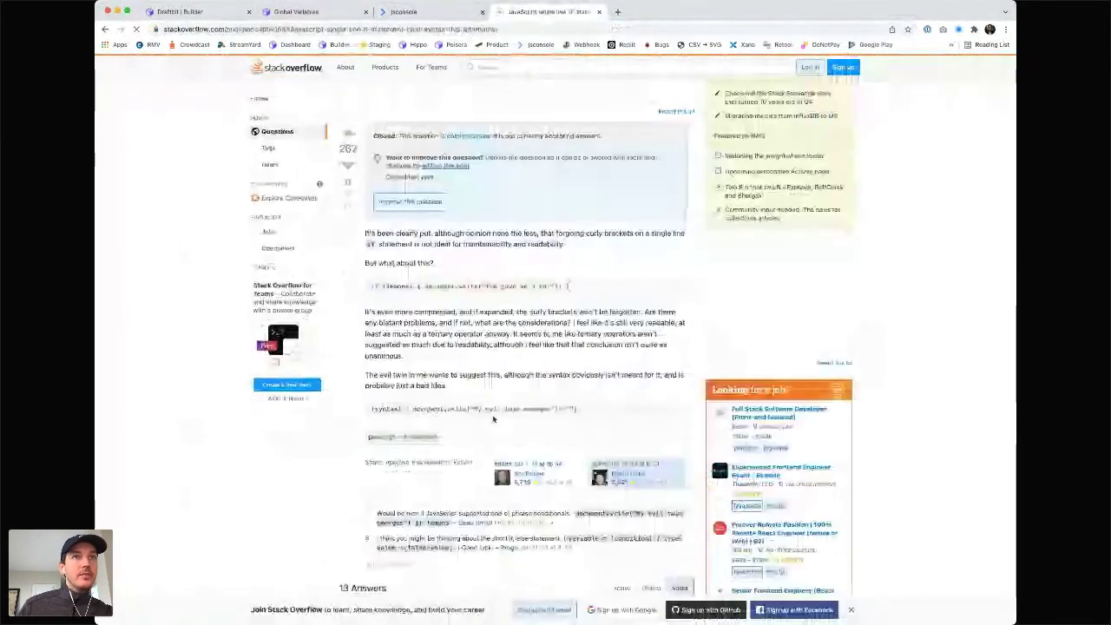
scroll(494, 417, "down", 3)
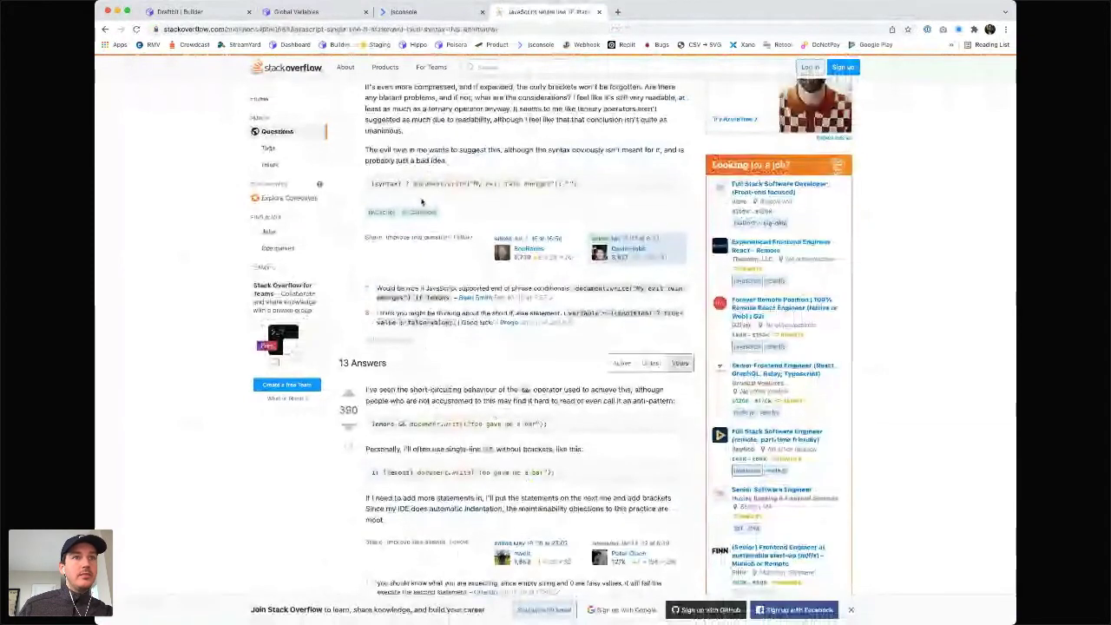
scroll(422, 202, "down", 2)
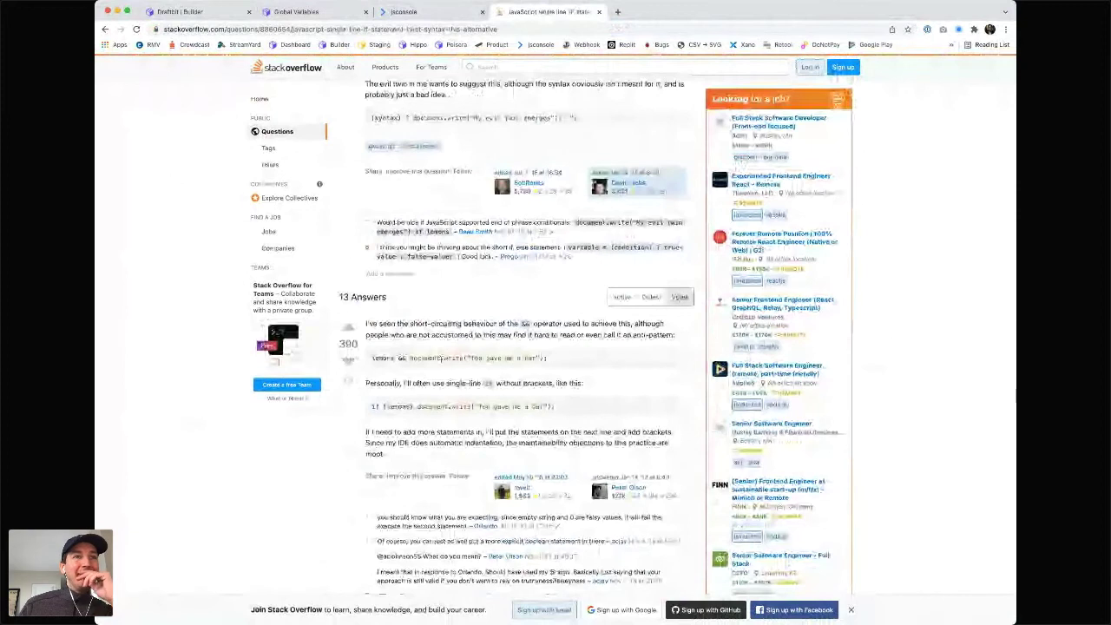
scroll(441, 358, "down", 5)
scroll(441, 359, "down", 1)
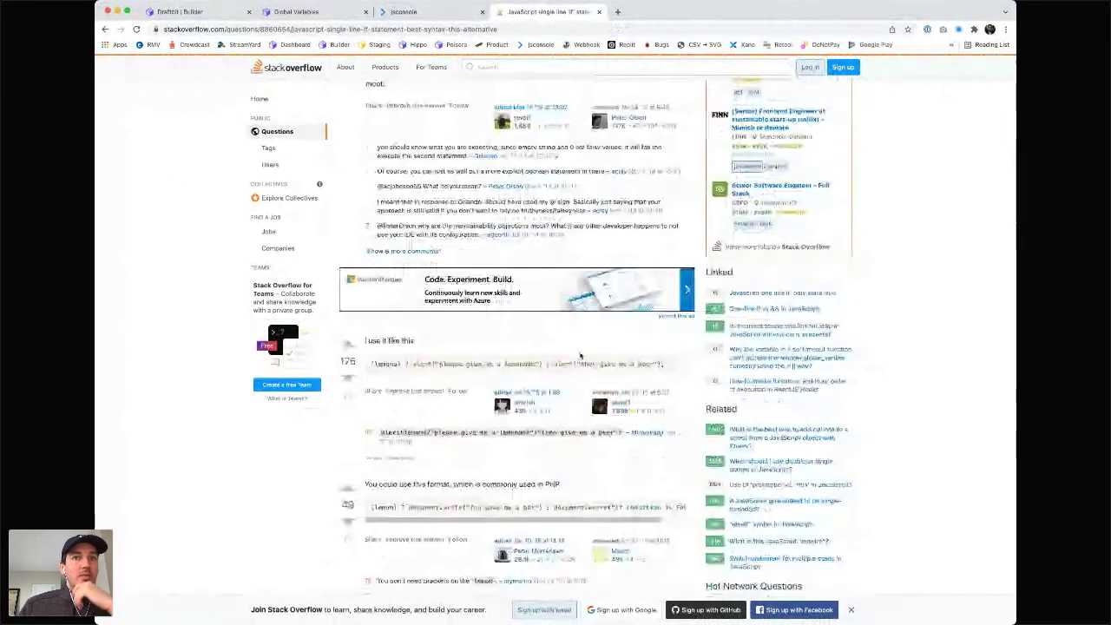
left_click_drag(667, 369, 375, 365)
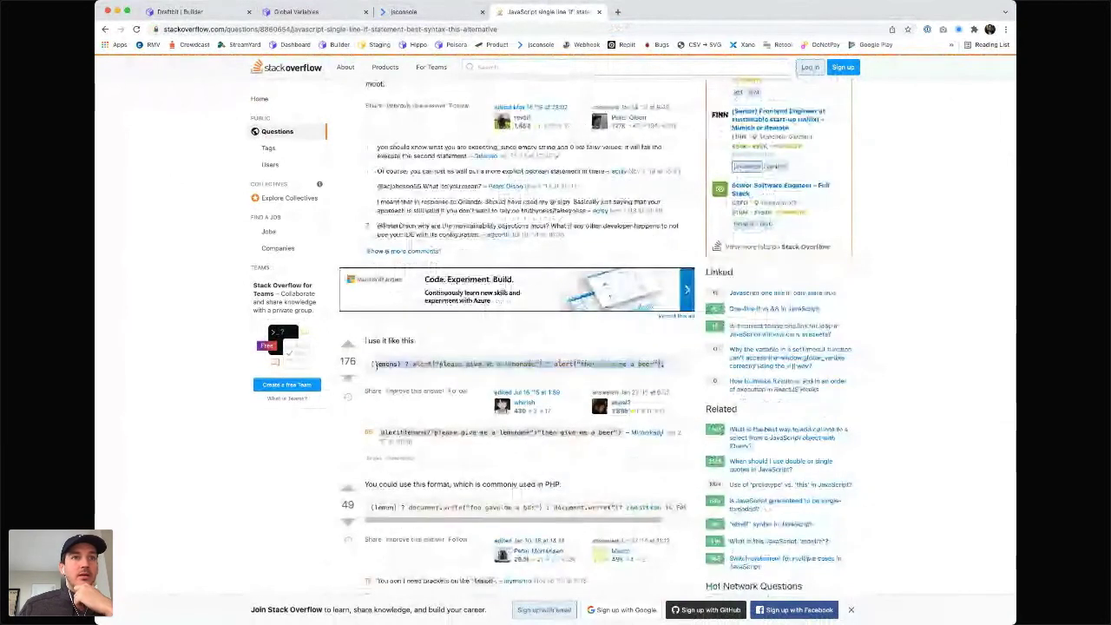
key("ctrl+shift+Tab")
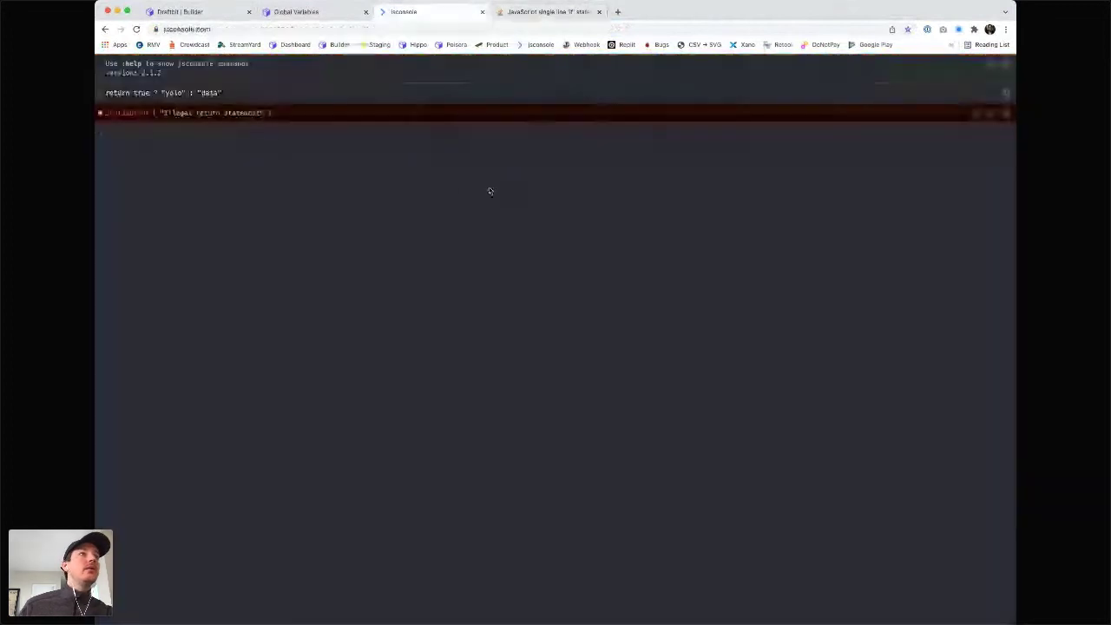
- Evaluate true and then return true in the JSConsole
left_click(122, 132)
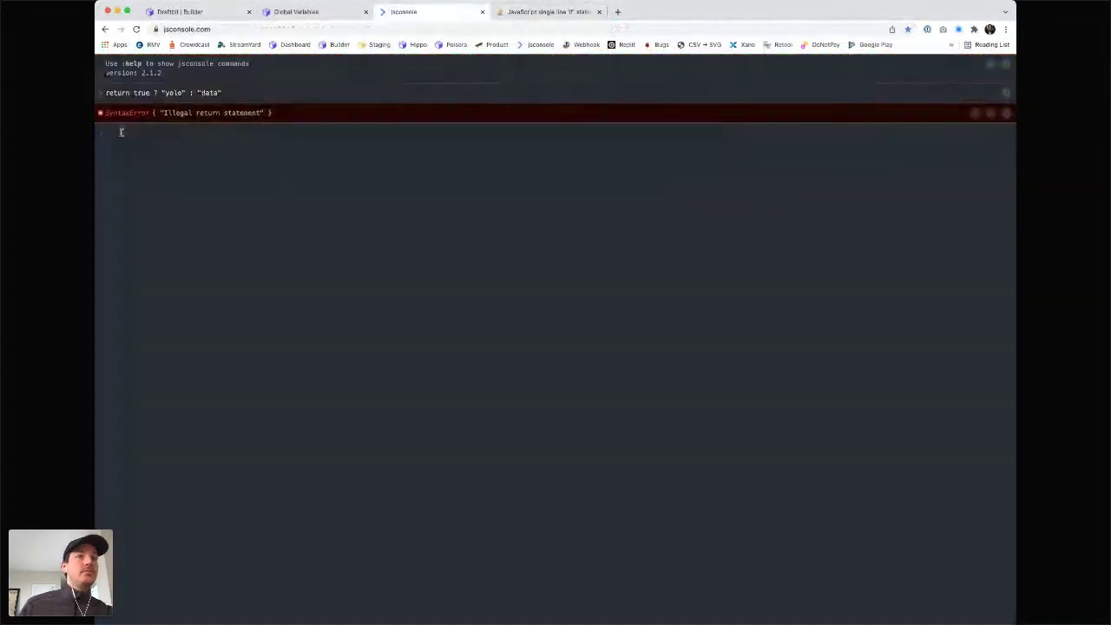
type("true")
key("Return")
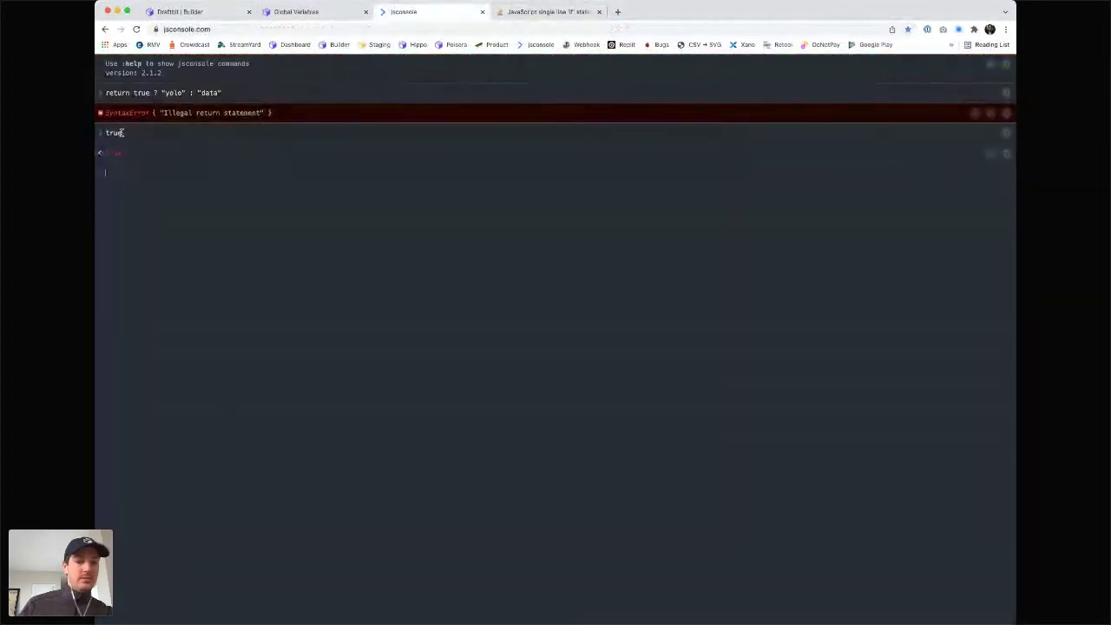
type("return tru")
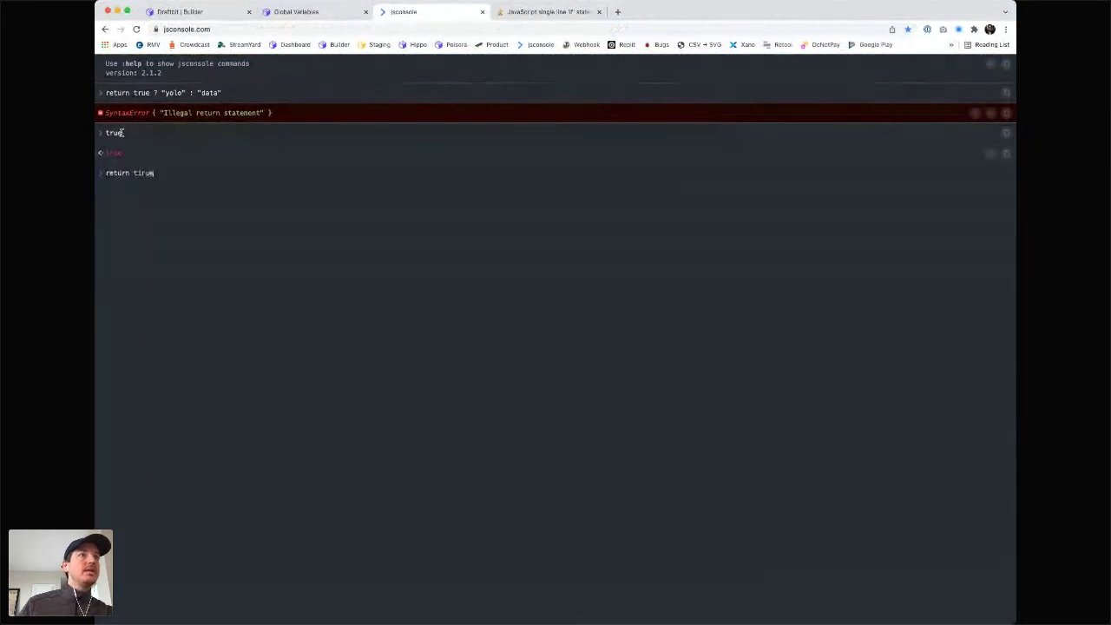
key("BackSpace")
key("BackSpace")
key("BackSpace")
type("rue")
key("Return")
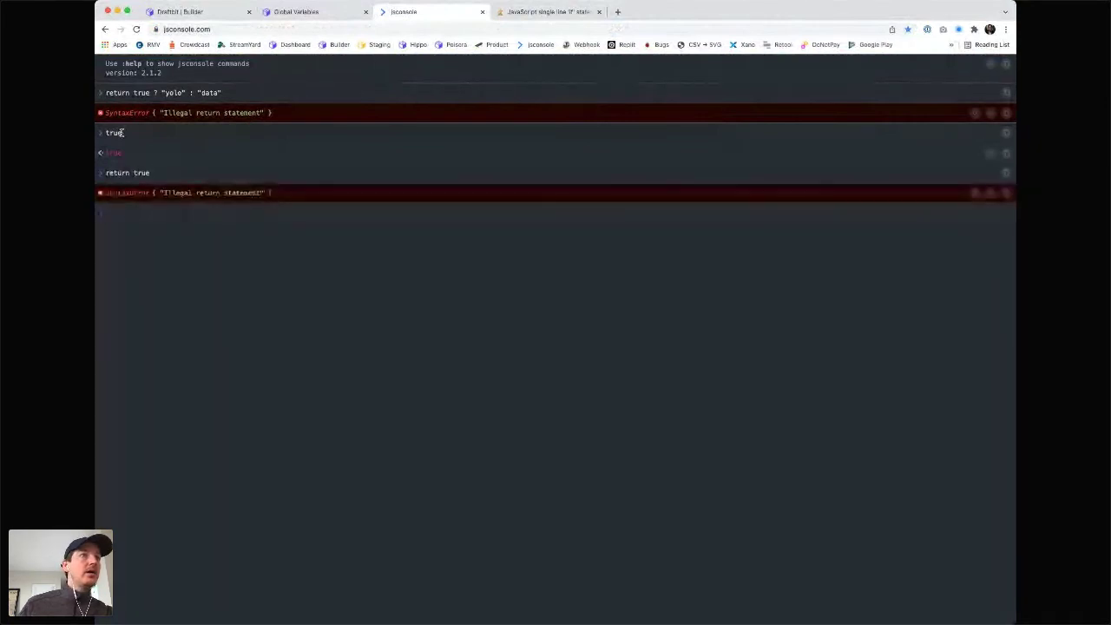
- Rerun the ternary without return, getting "yolo", then go to the Global Variables docs
key("Up")
key("Up")
key("Up")
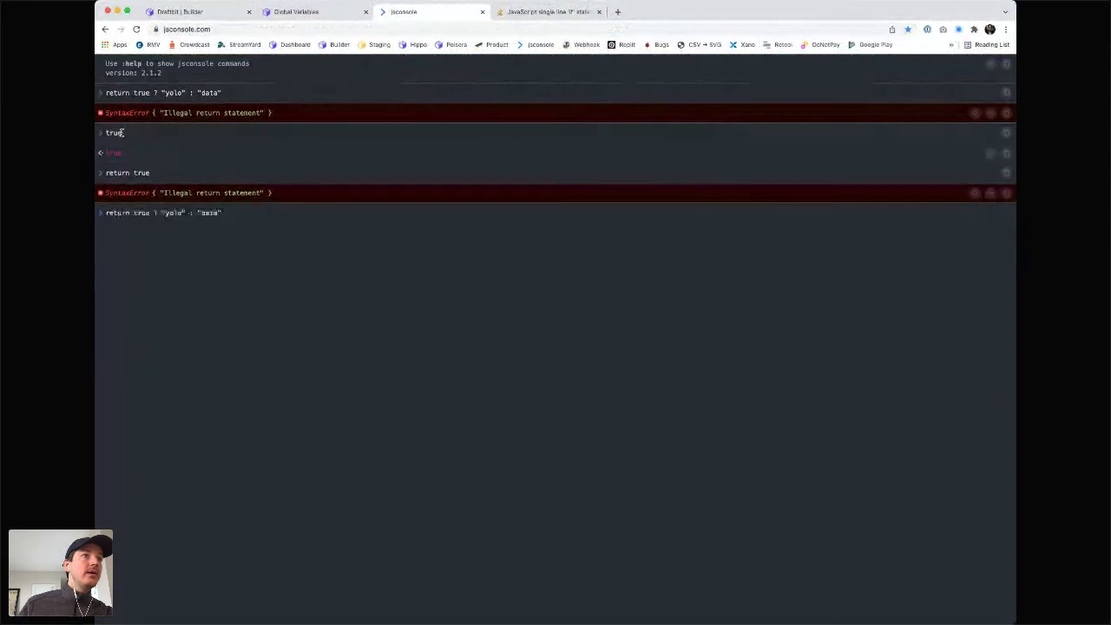
key("alt+Left")
key("alt+shift+Left")
key("BackSpace")
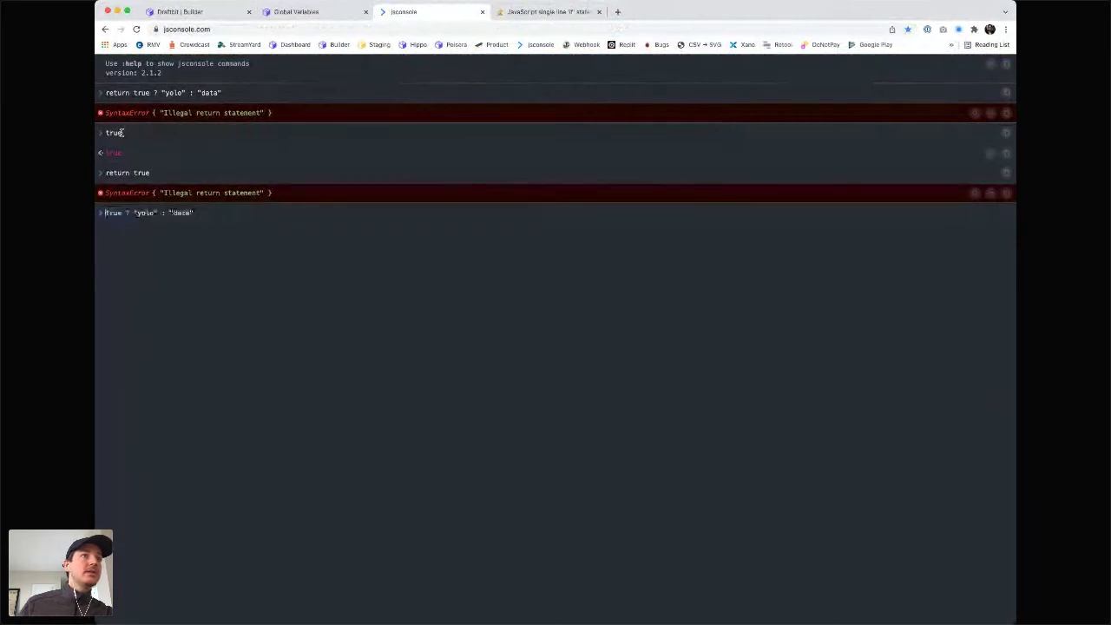
key("Return")
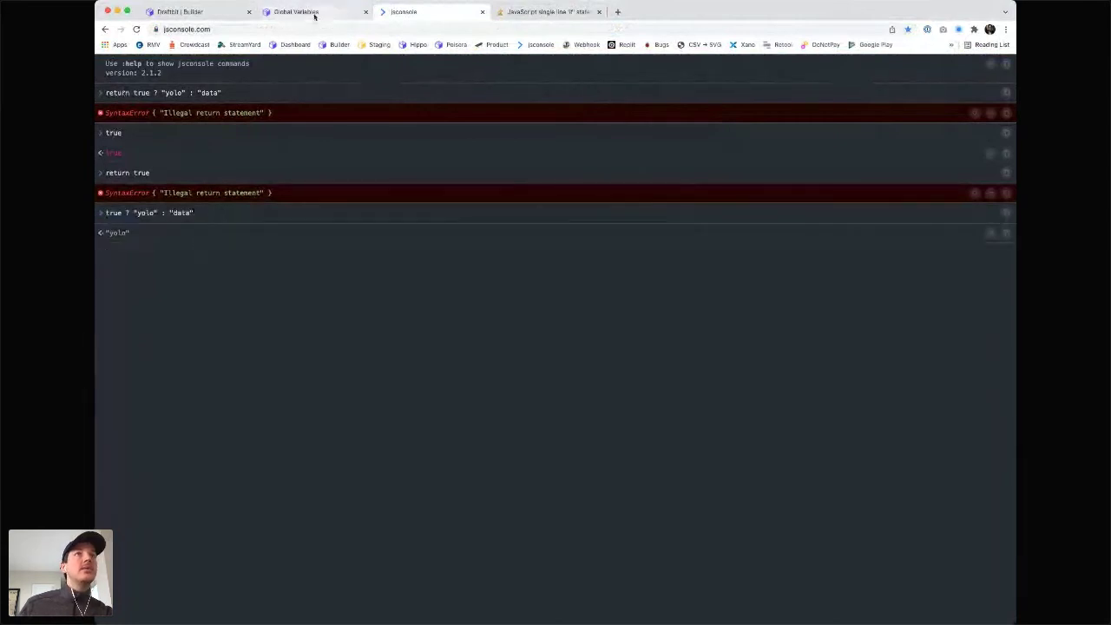
left_click(315, 12)
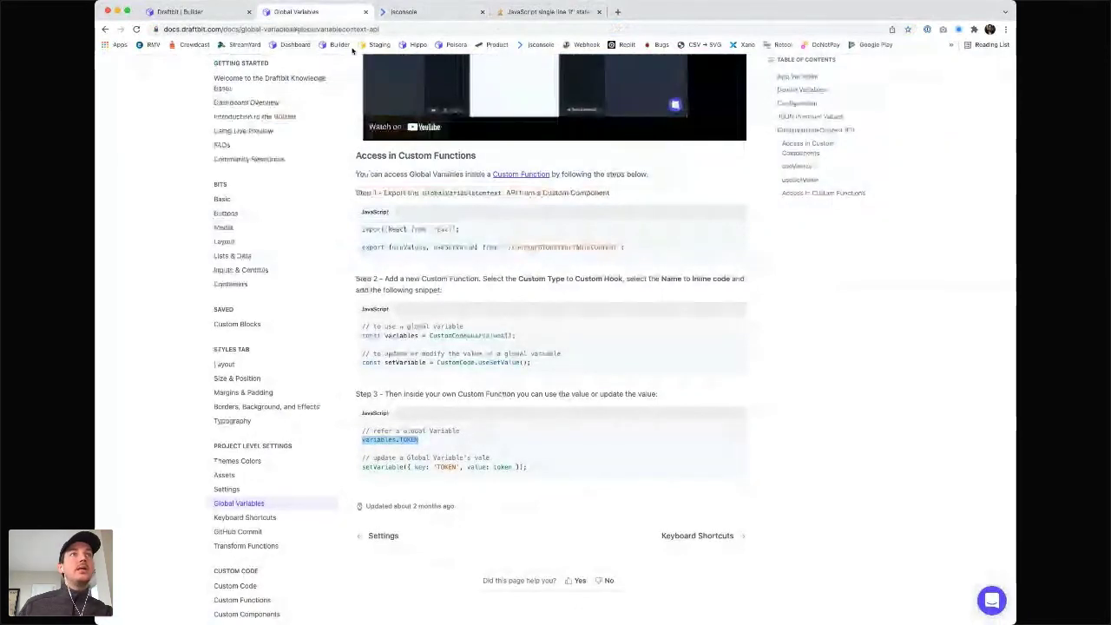
- Back in the Draftbit builder, open the translate function from Custom Code
left_click(198, 15)
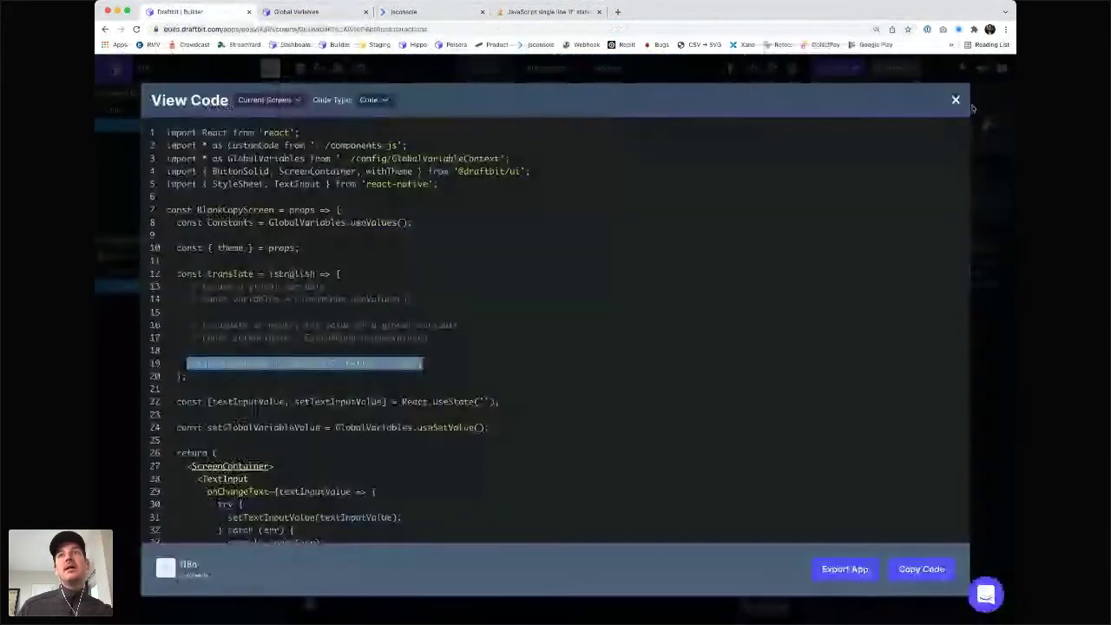
left_click(957, 101)
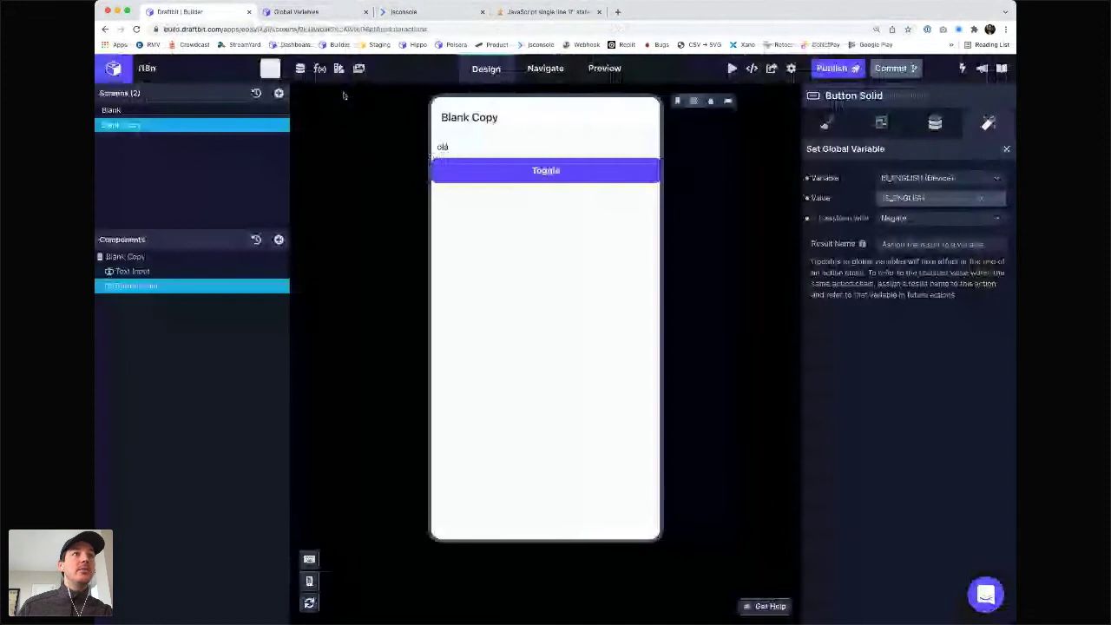
left_click(340, 68)
left_click(206, 163)
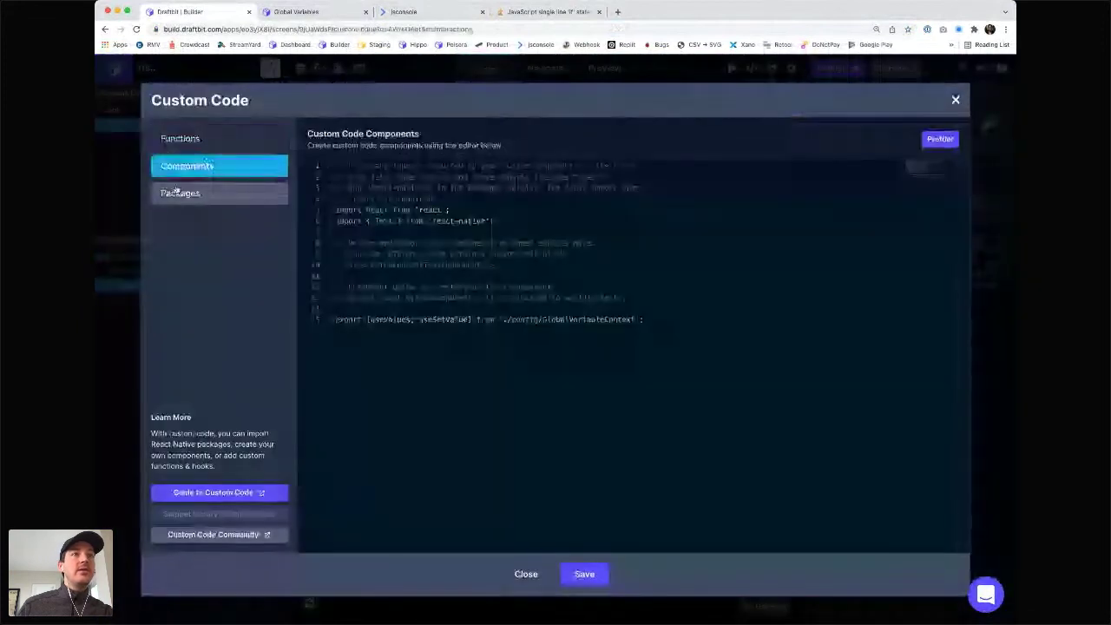
left_click(187, 140)
left_click(406, 181)
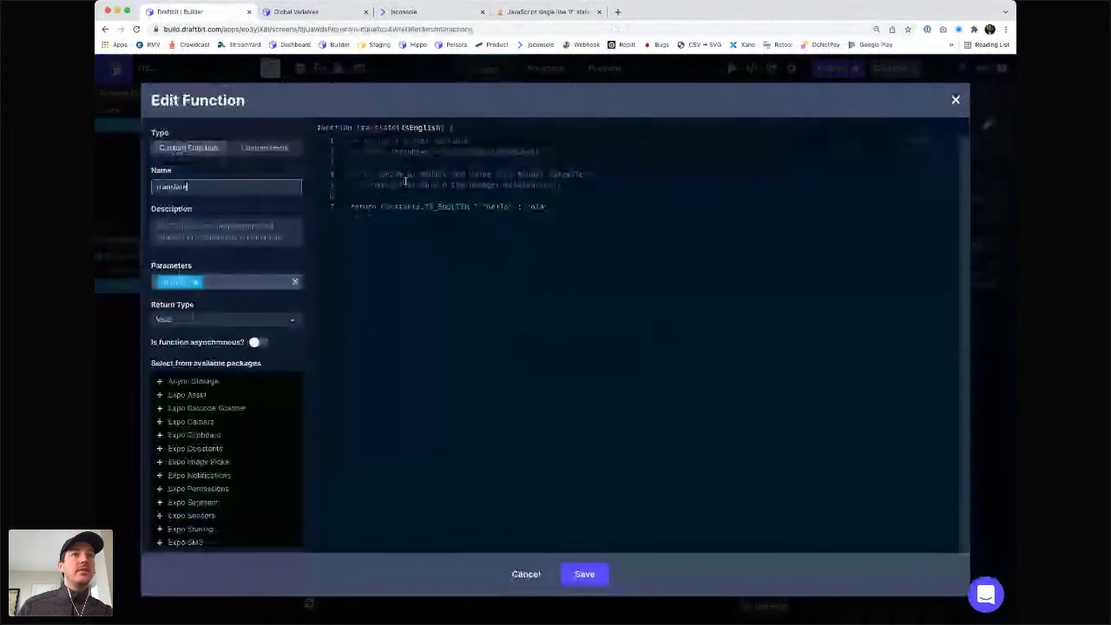
- Drop translate's isEnglish parameter, return variables.IS_ENGLISH ? "hello" : "olá", and save
left_click(426, 207)
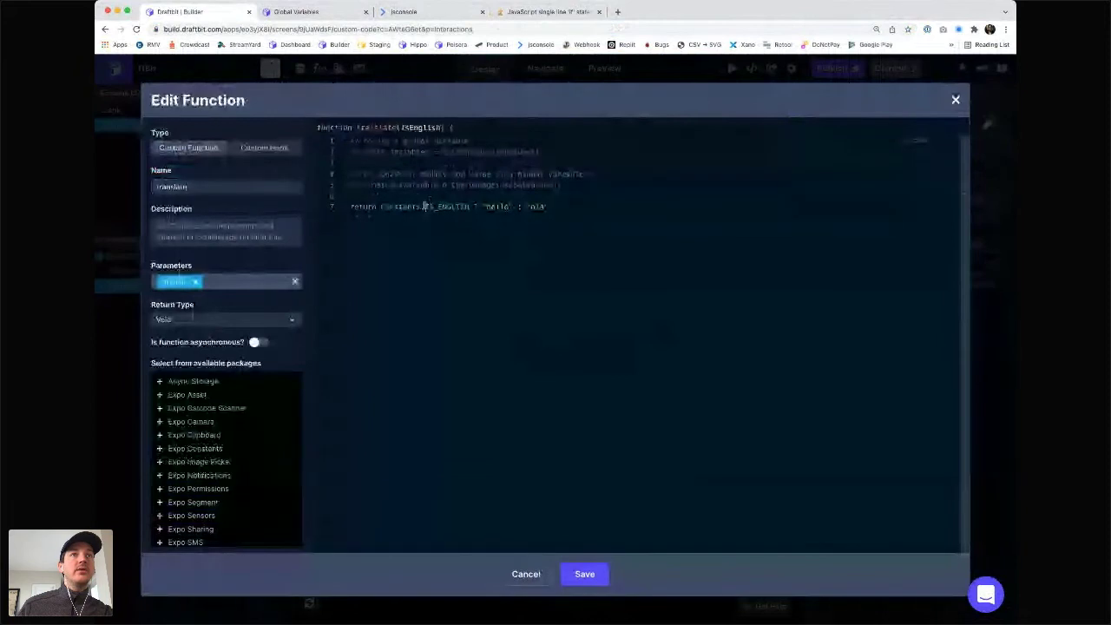
left_click(195, 284)
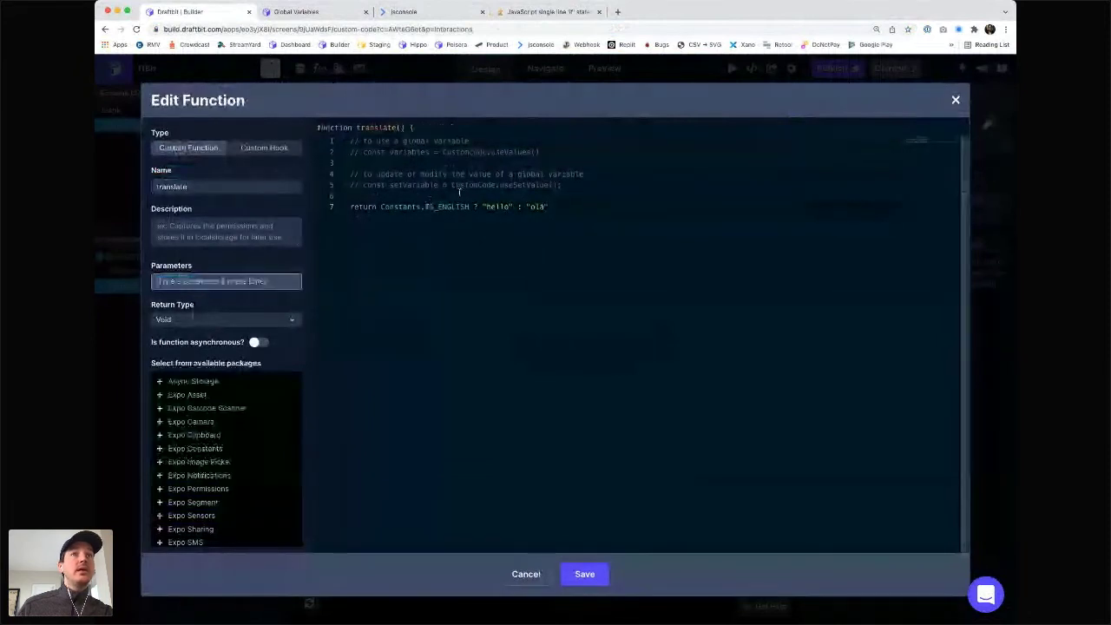
double_click(393, 152)
key("ctrl+c")
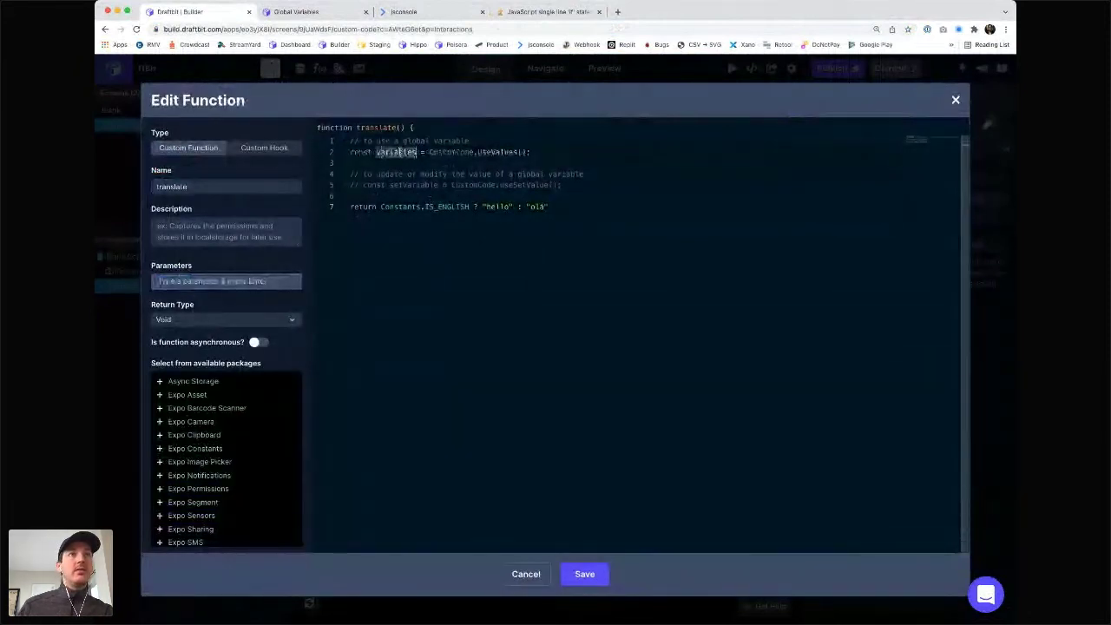
double_click(397, 206)
key("ctrl+v")
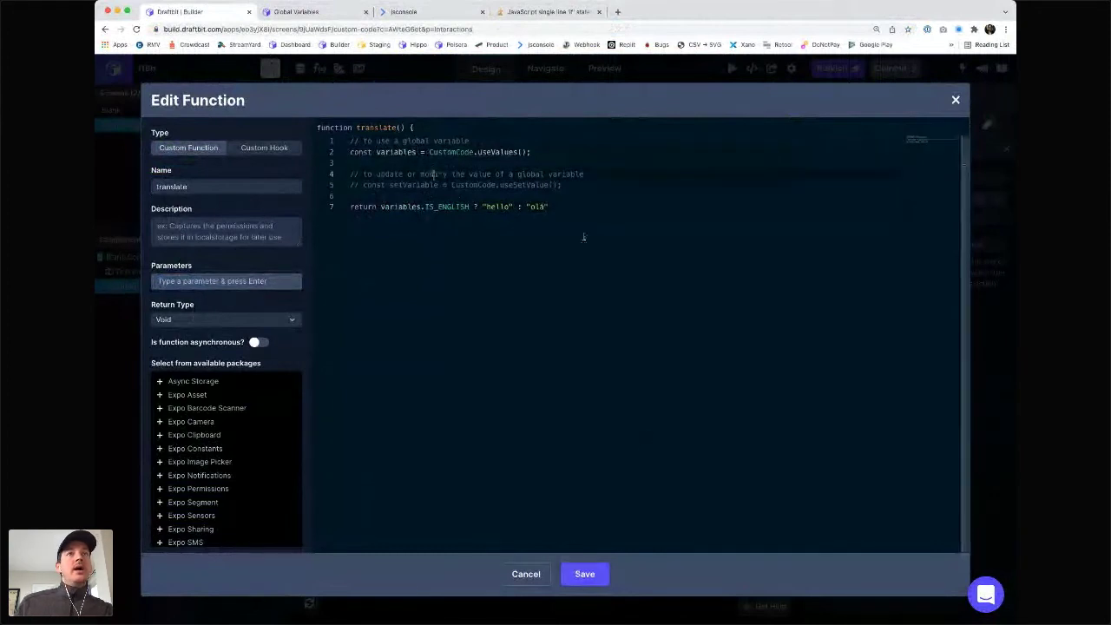
left_click(584, 574)
left_click(581, 574)
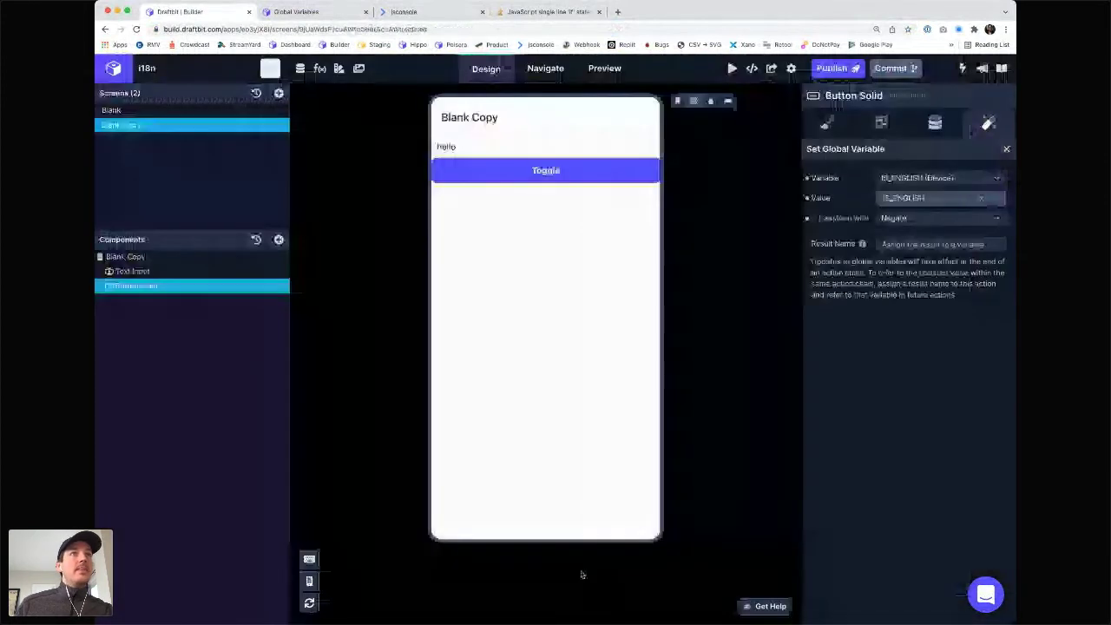
left_click(270, 67)
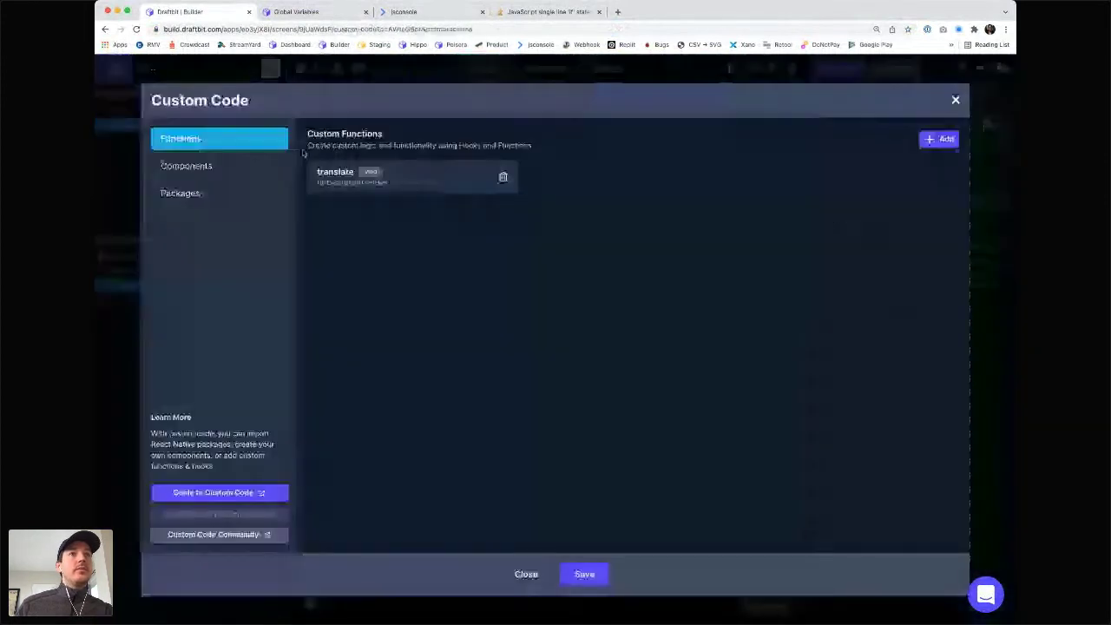
left_click(186, 165)
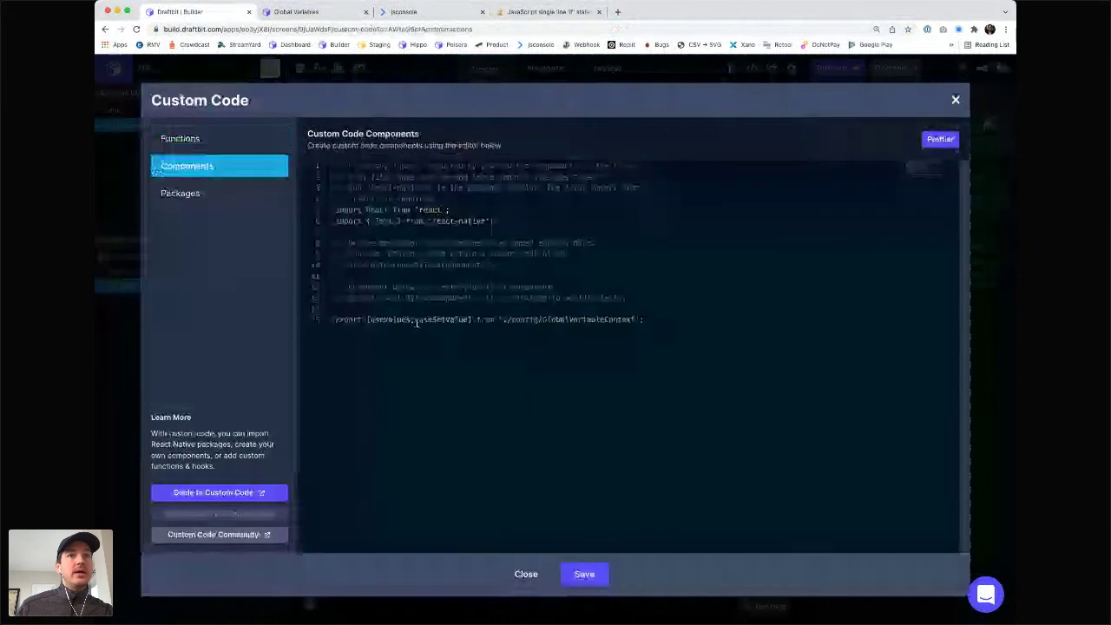
left_click(585, 574)
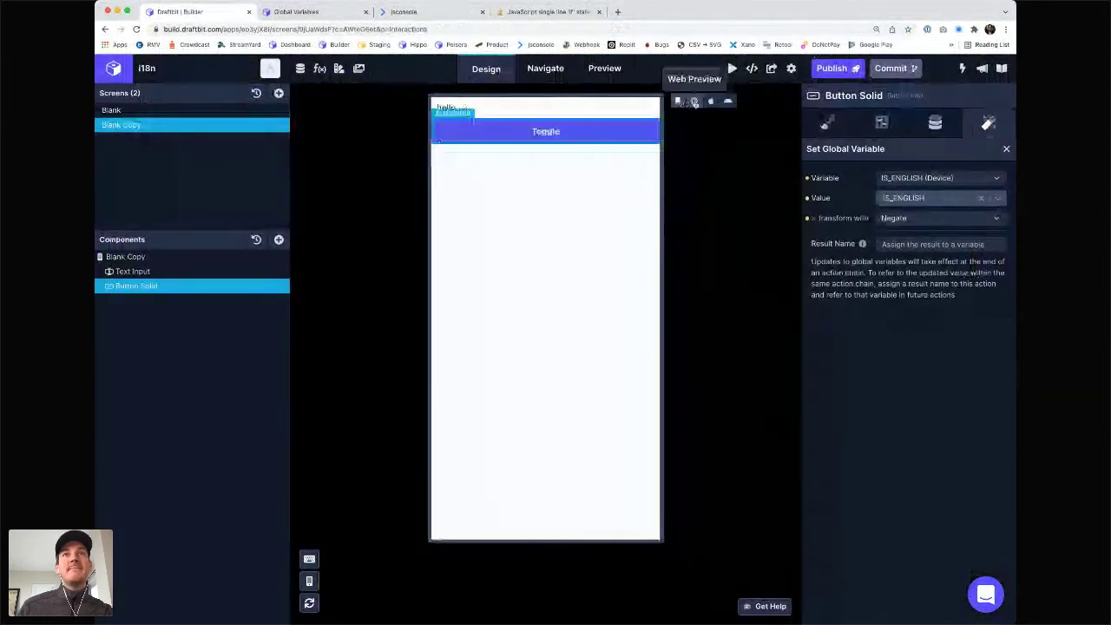
left_click(752, 69)
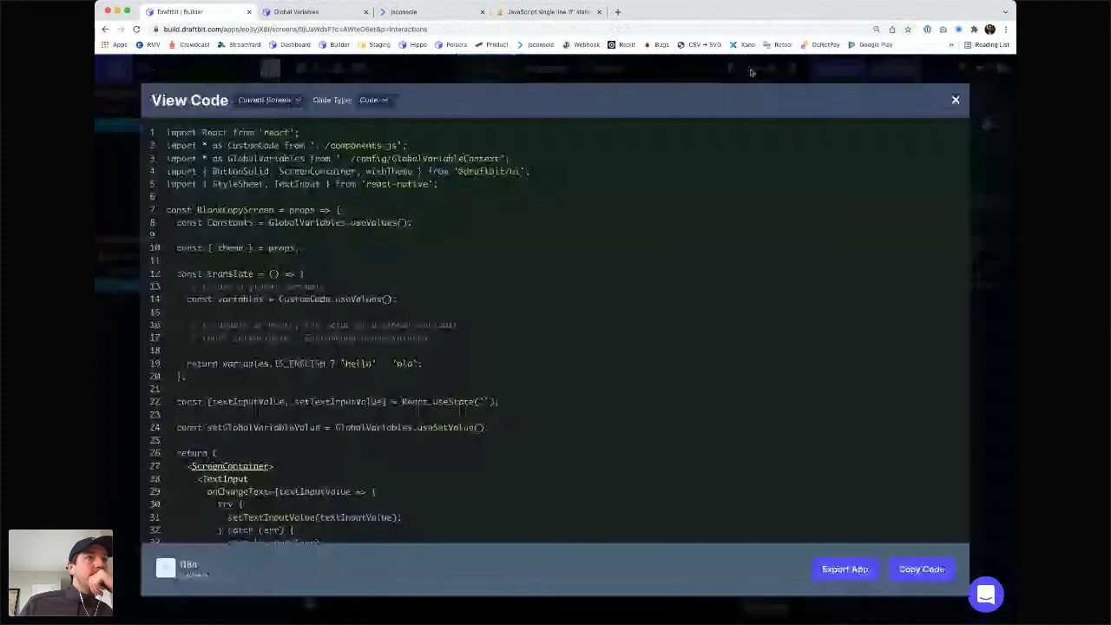
scroll(317, 299, "down", 1)
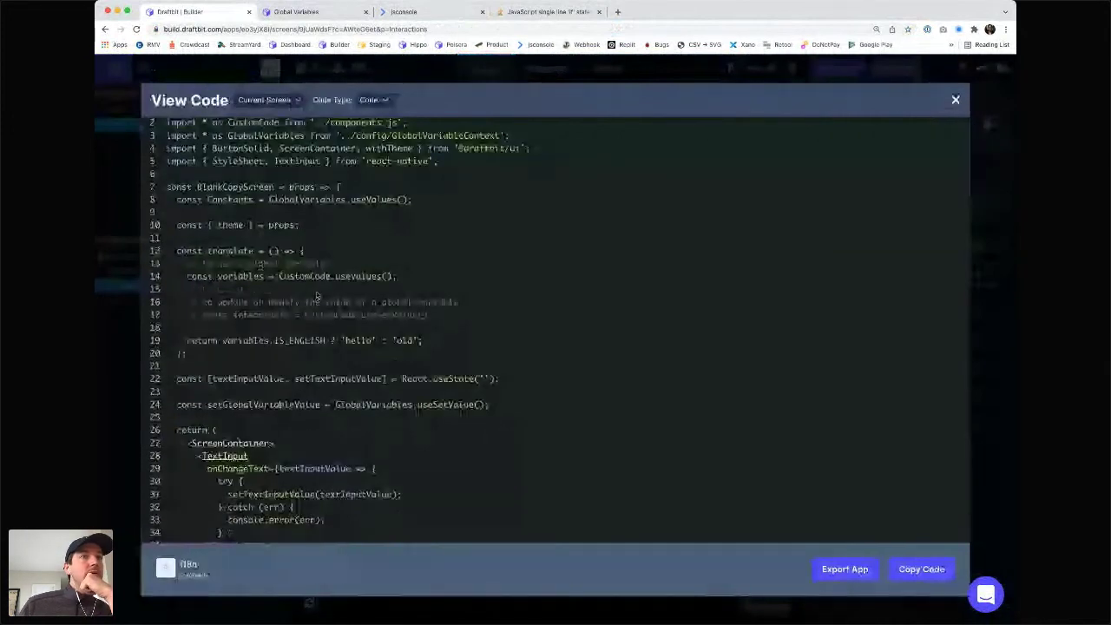
scroll(269, 351, "down", 1)
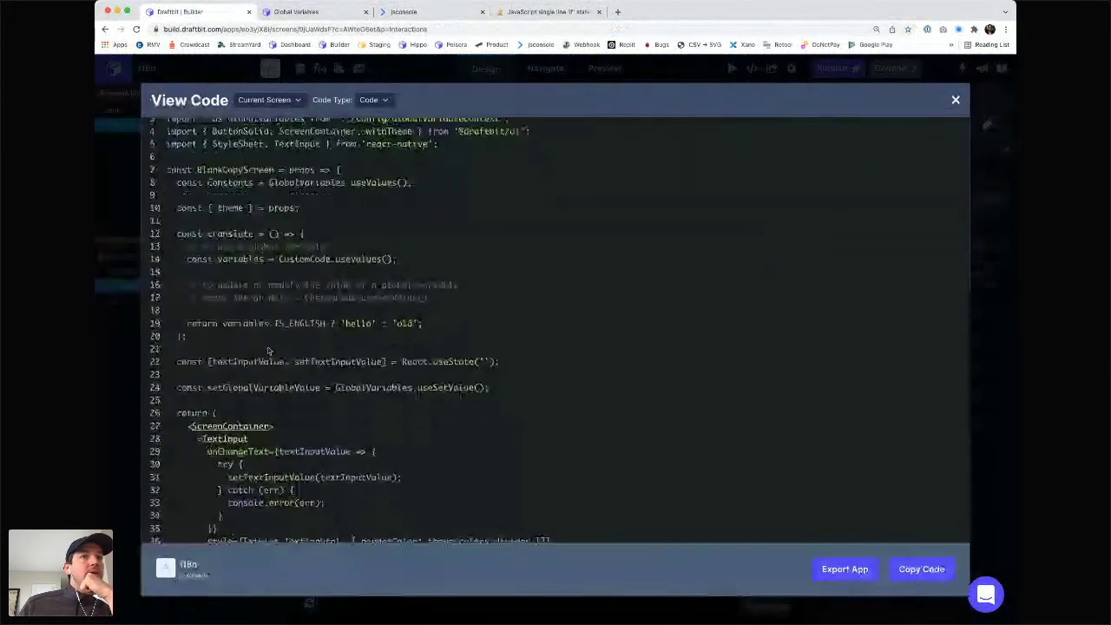
scroll(269, 351, "down", 1)
scroll(270, 350, "down", 2)
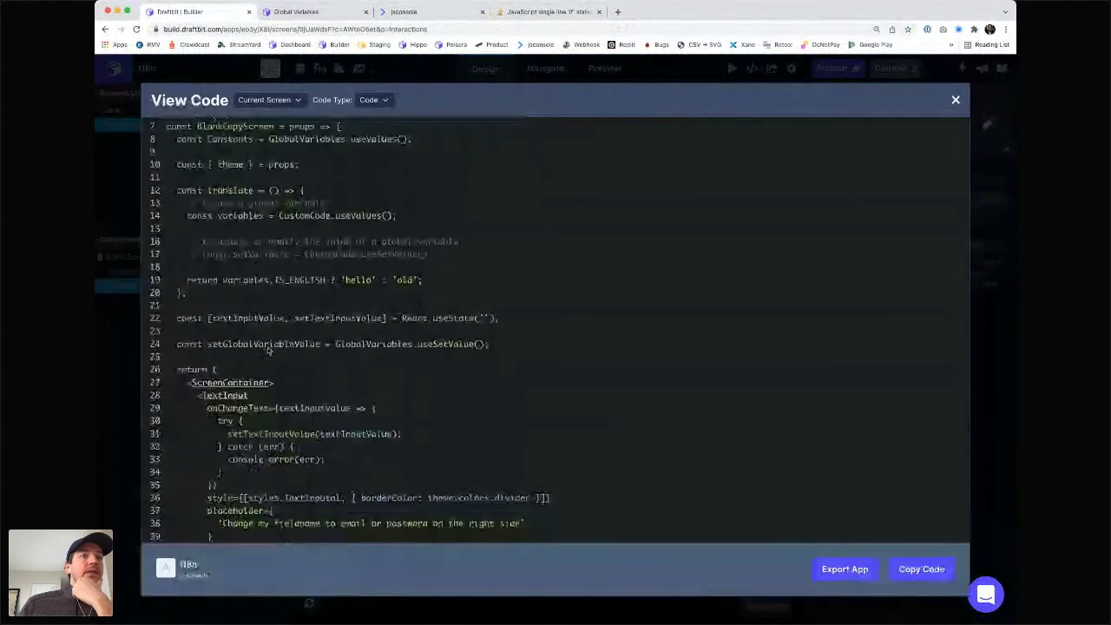
scroll(269, 350, "down", 4)
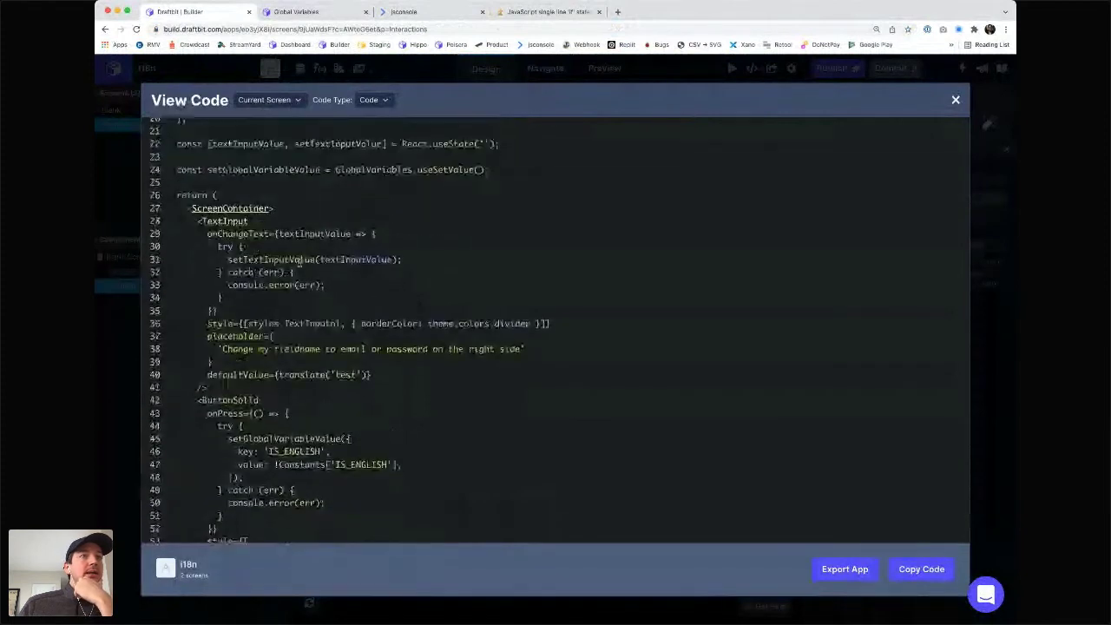
scroll(295, 261, "down", 2)
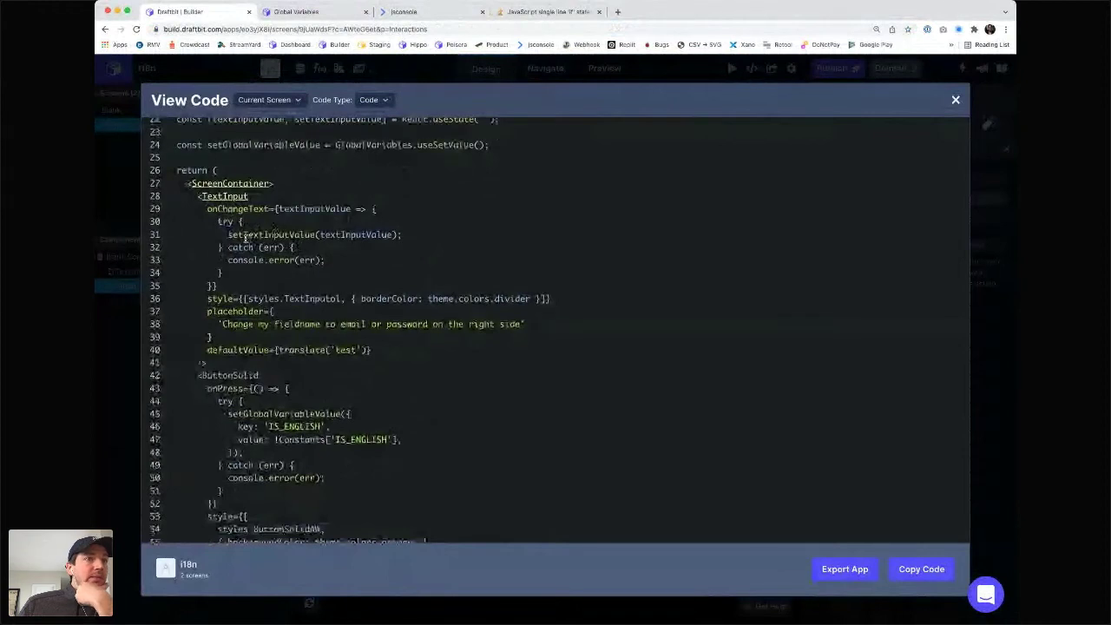
scroll(246, 236, "down", 5)
scroll(246, 235, "up", 3)
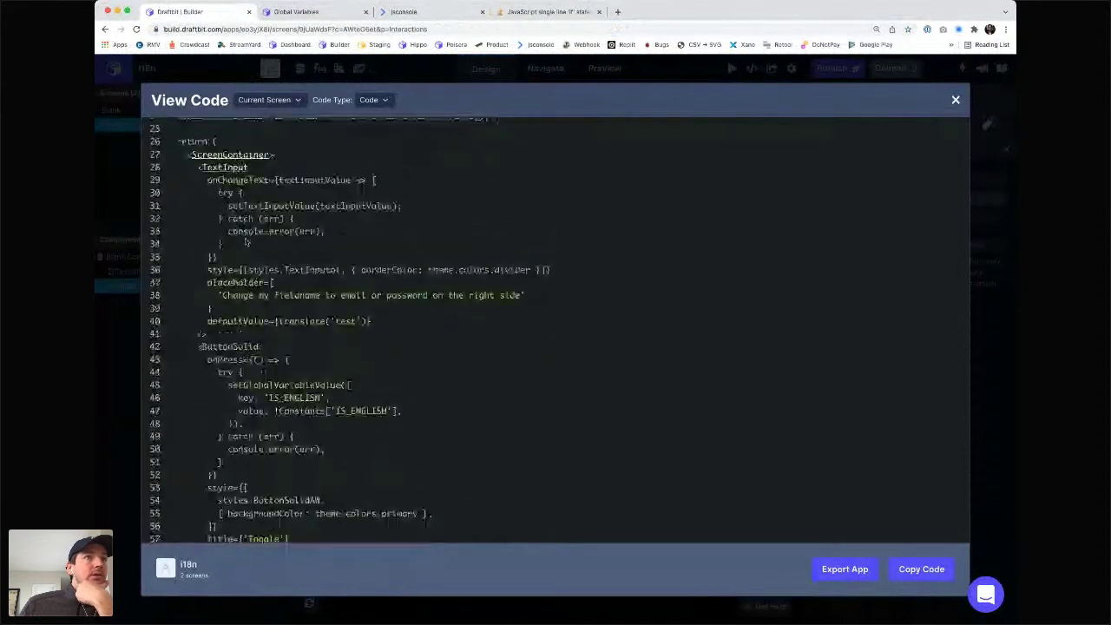
left_click_drag(286, 202, 228, 206)
left_click(405, 206)
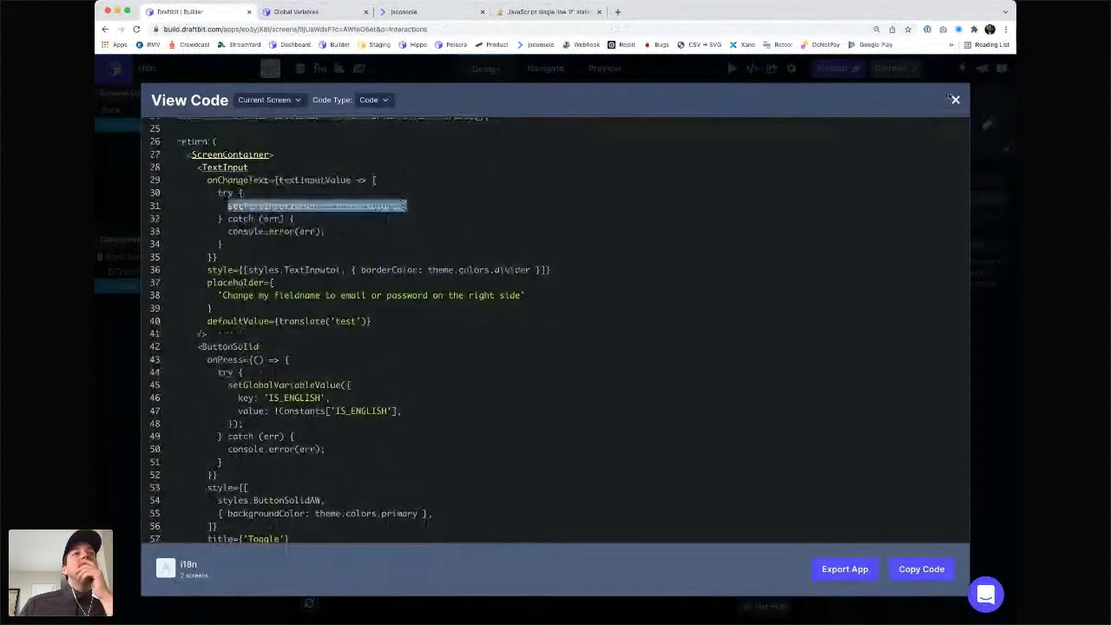
scroll(617, 300, "up", 5)
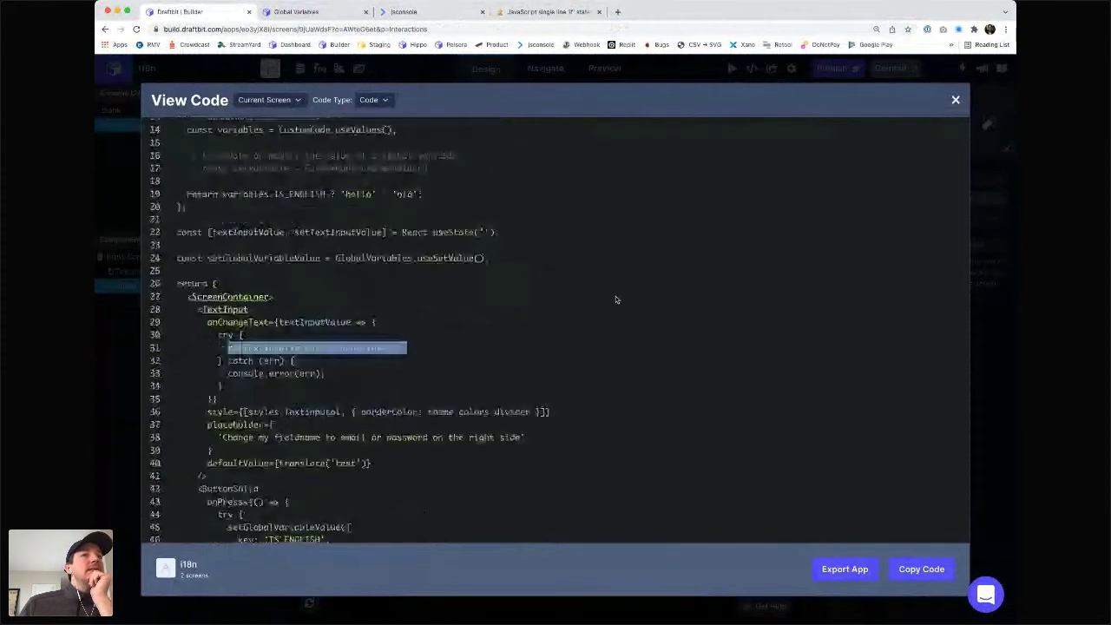
left_click(955, 101)
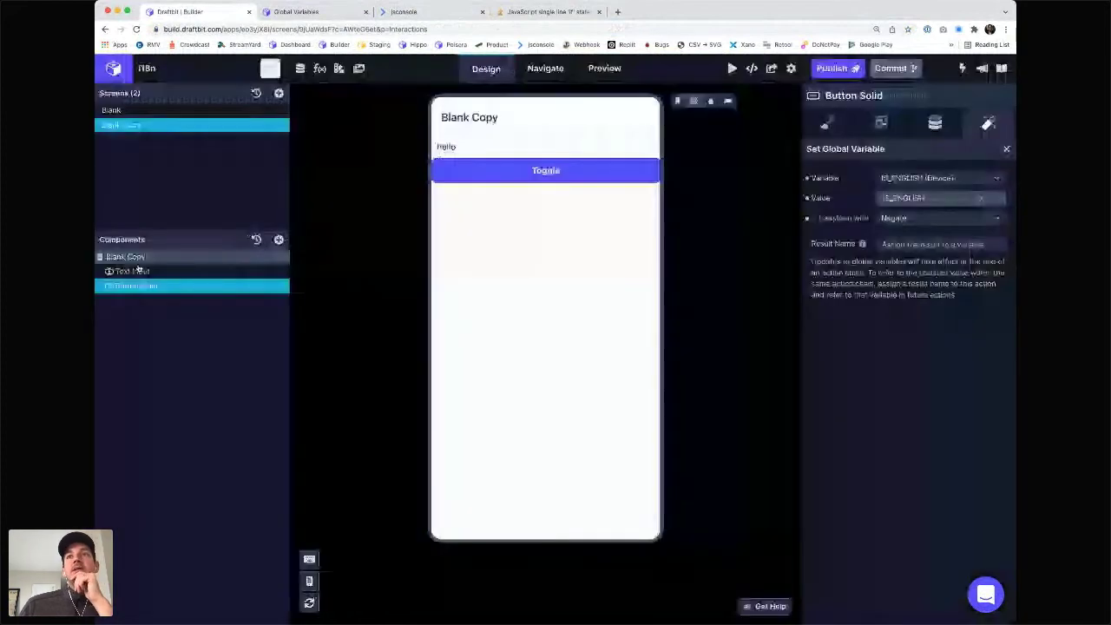
- Select the Text Input, review its generated code around setTextInputValue, then focus its initial value 'test'
left_click(132, 271)
left_click(935, 123)
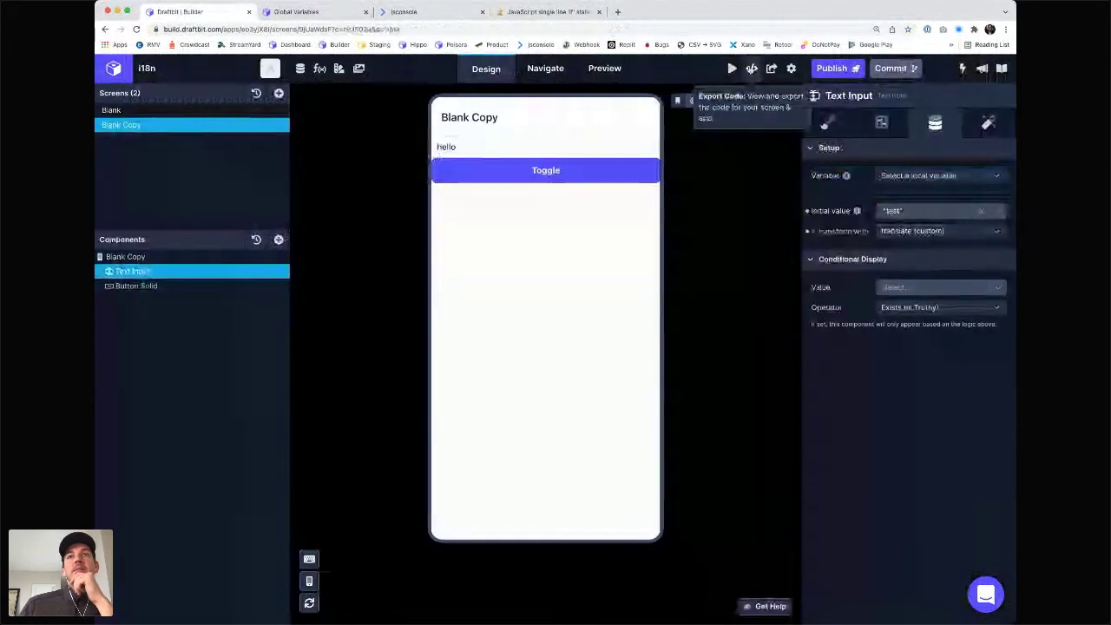
left_click(752, 68)
scroll(405, 300, "down", 3)
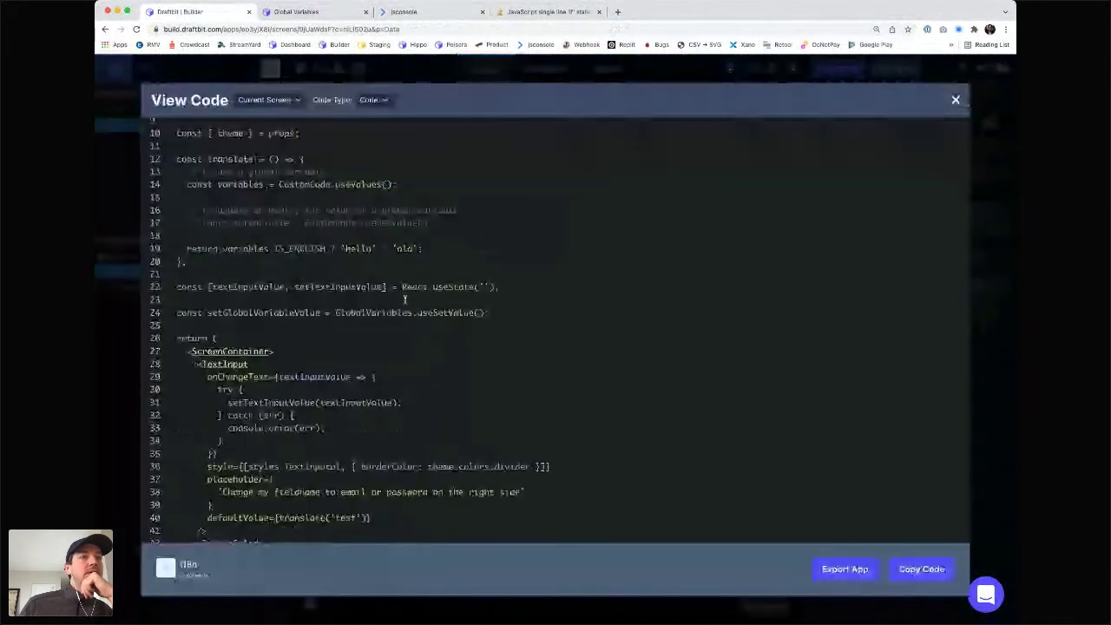
scroll(405, 300, "down", 5)
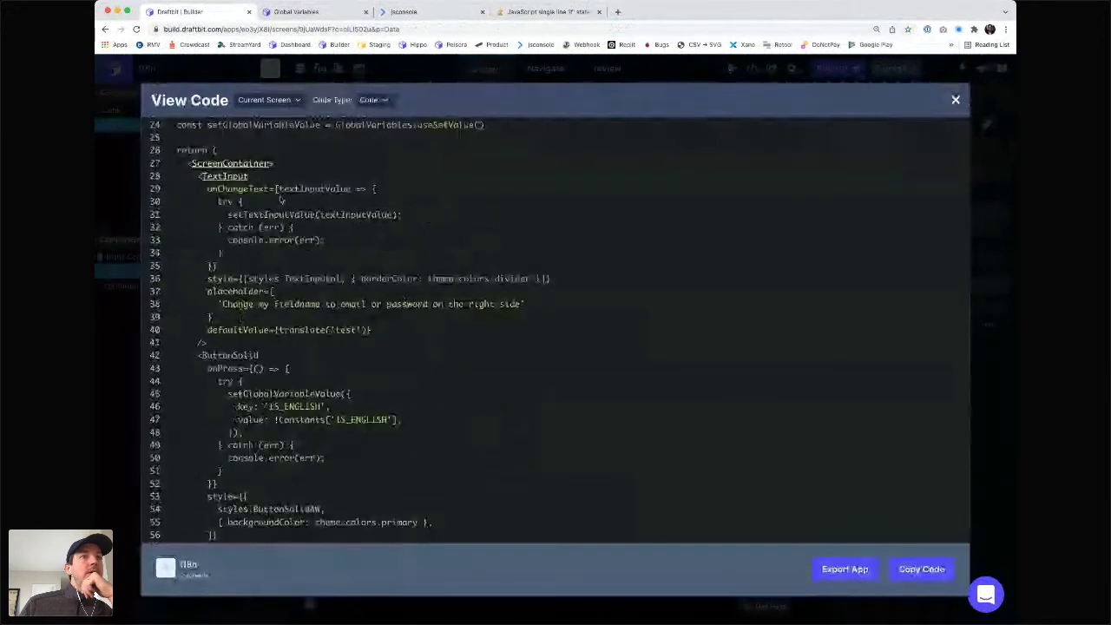
left_click_drag(274, 189, 272, 325)
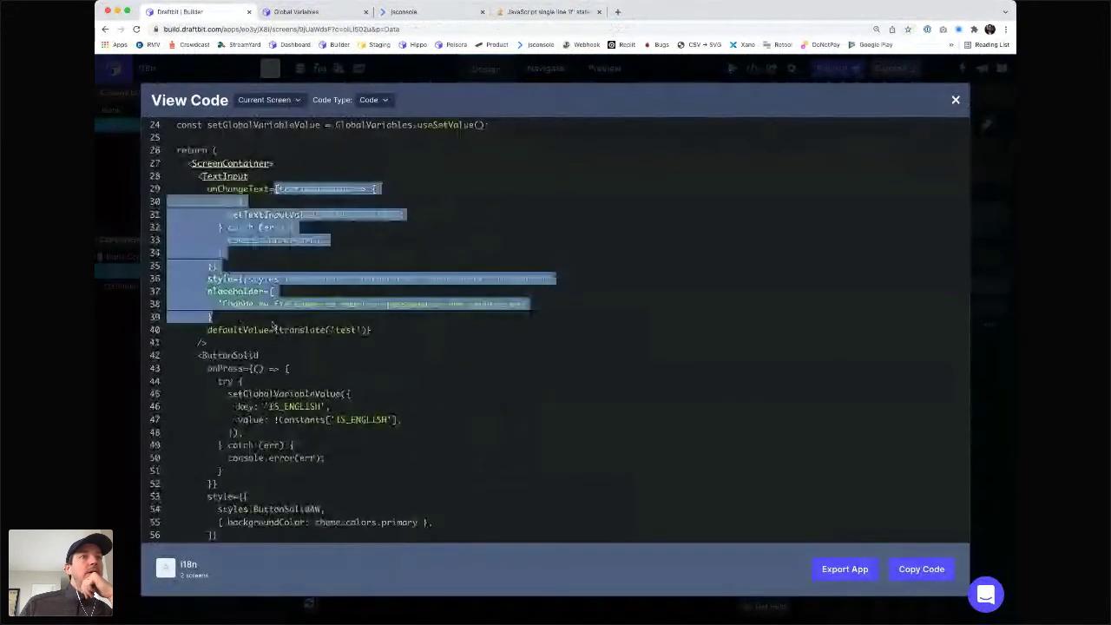
left_click(273, 325)
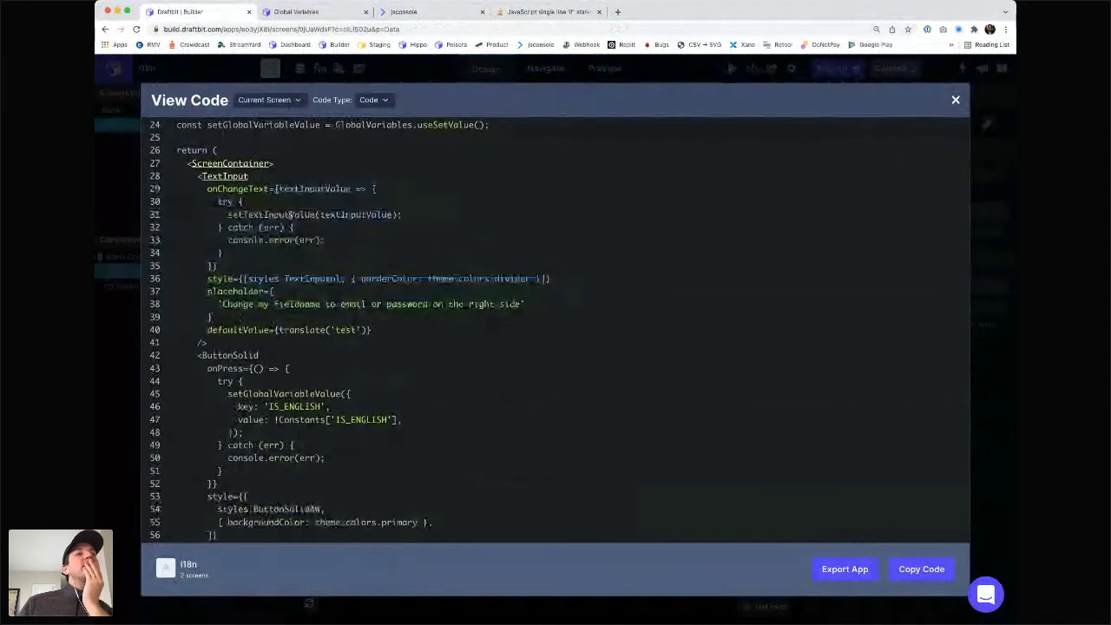
double_click(306, 214)
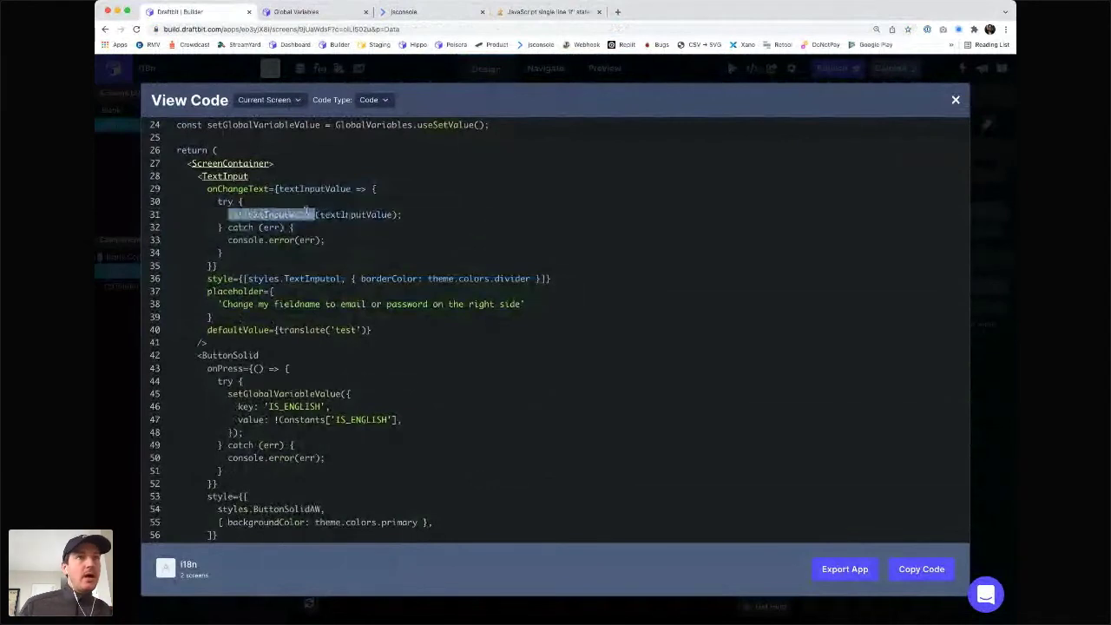
scroll(306, 217, "up", 1)
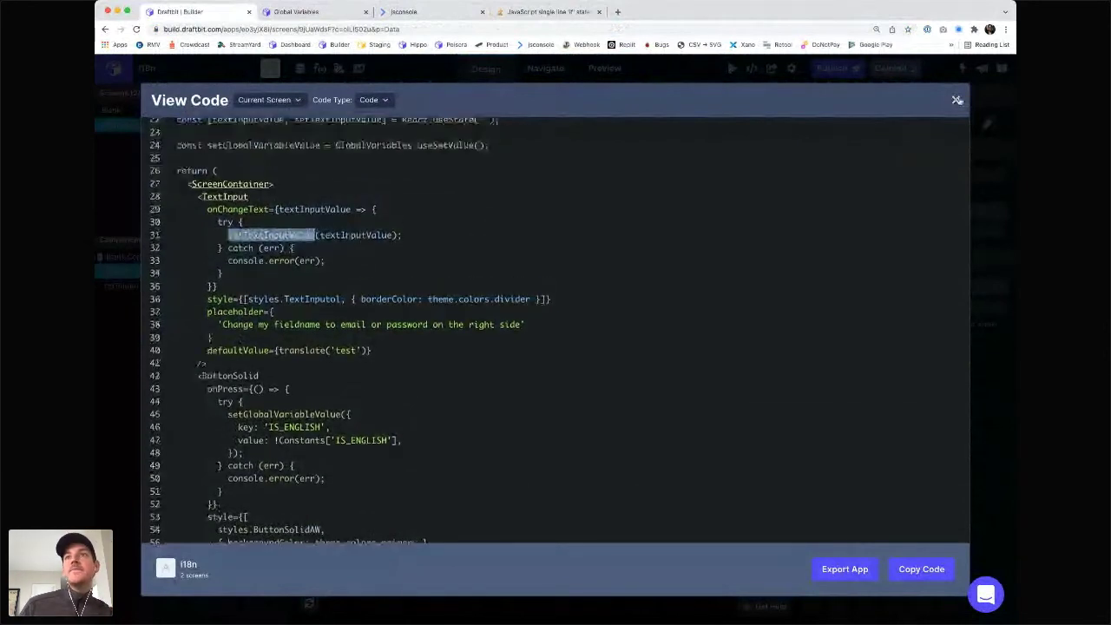
left_click(958, 100)
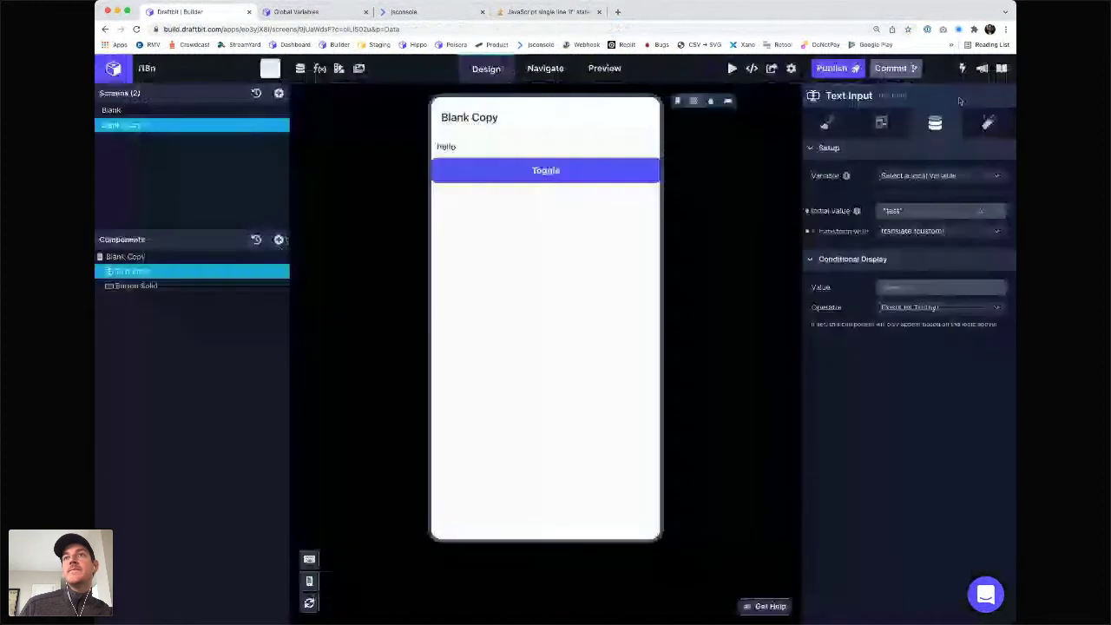
left_click(922, 217)
- Check the transform list, then search the generated code for the Text Input's 'test' value
left_click(938, 231)
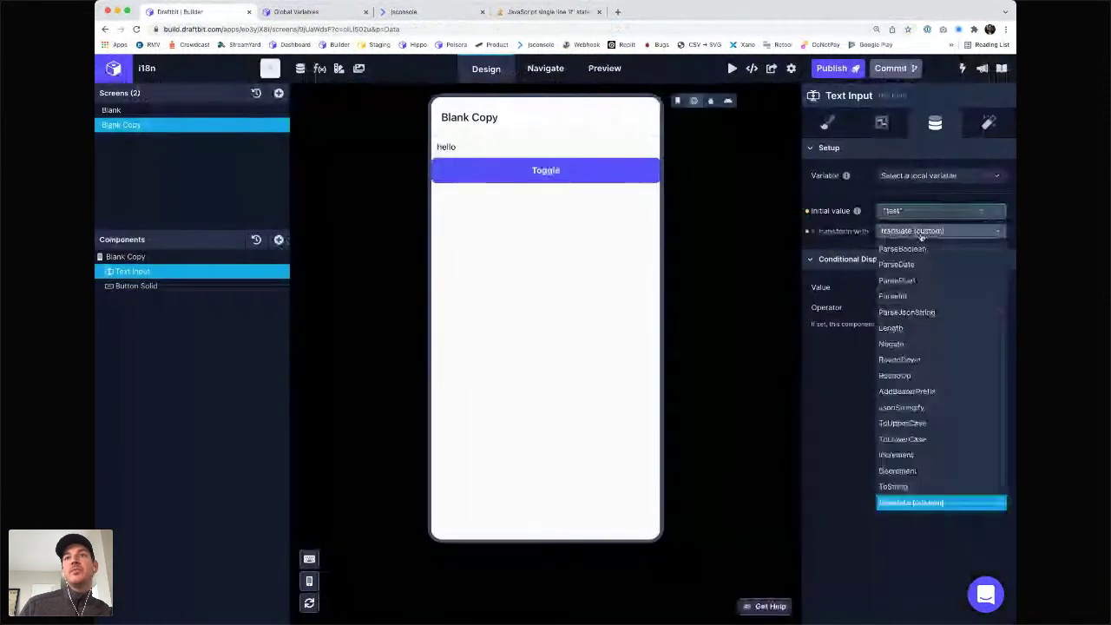
left_click(808, 236)
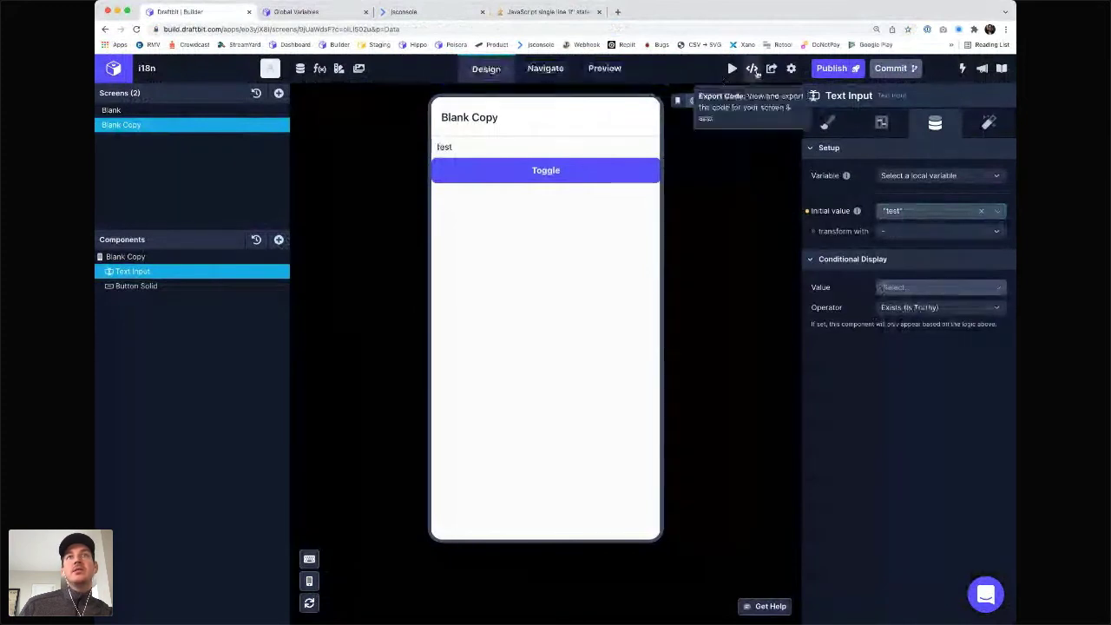
left_click(752, 67)
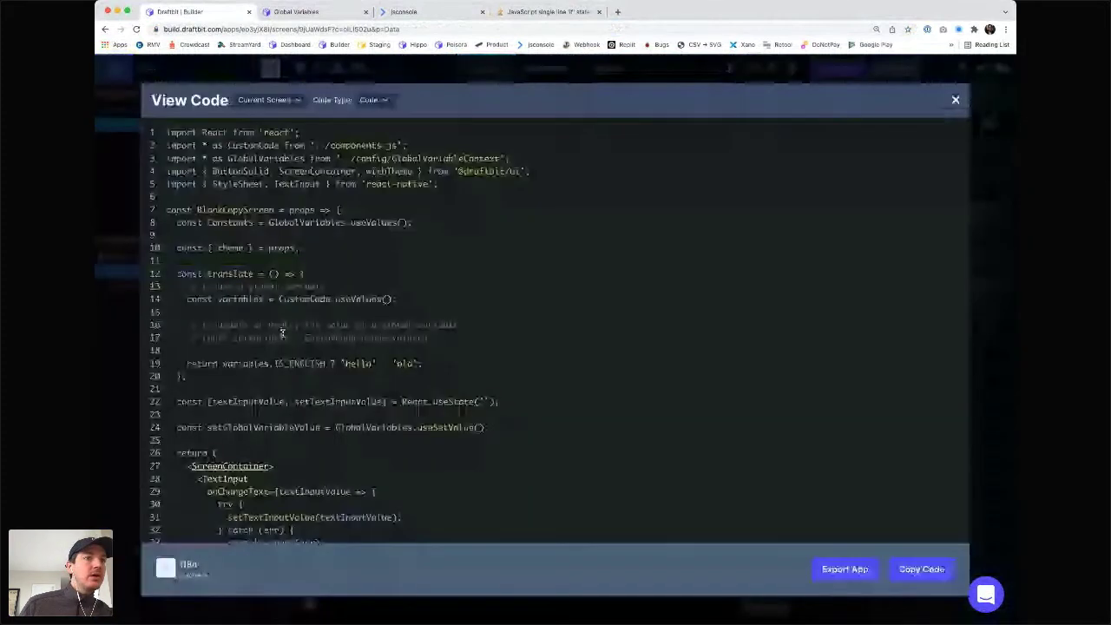
scroll(282, 333, "down", 4)
left_click_drag(249, 328, 269, 418)
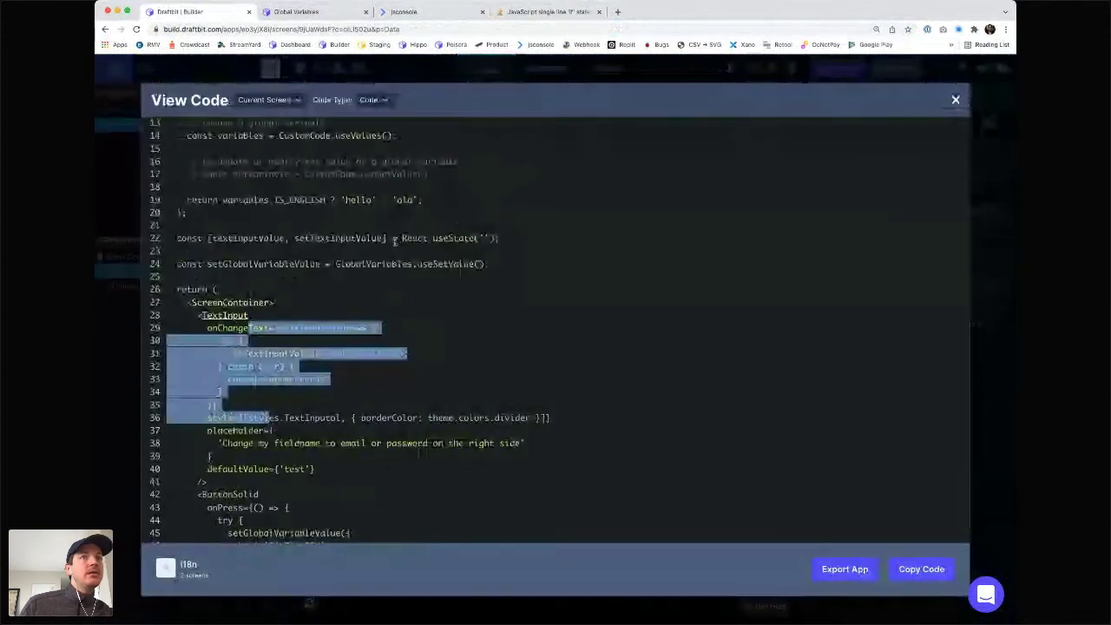
scroll(394, 241, "up", 1)
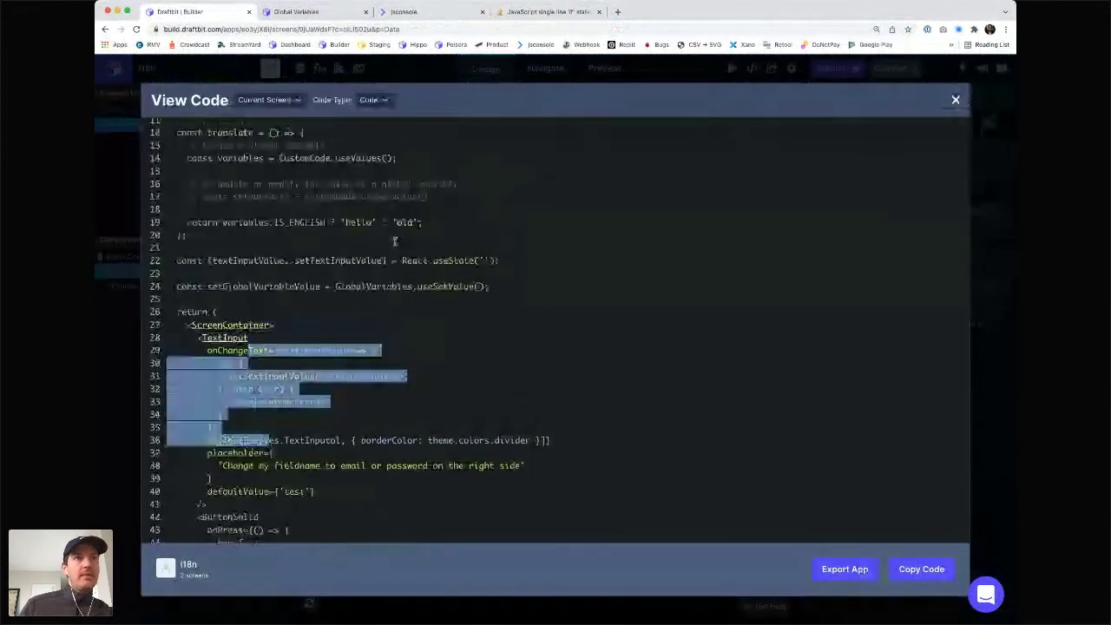
key("super+f")
type("test")
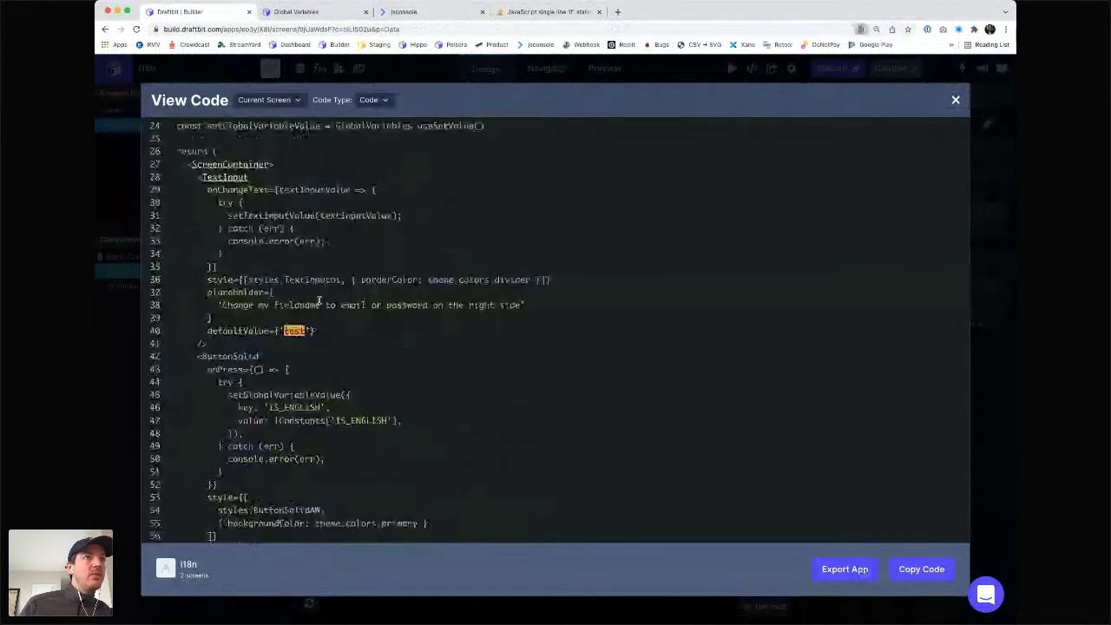
scroll(319, 301, "up", 5)
scroll(310, 299, "down", 4)
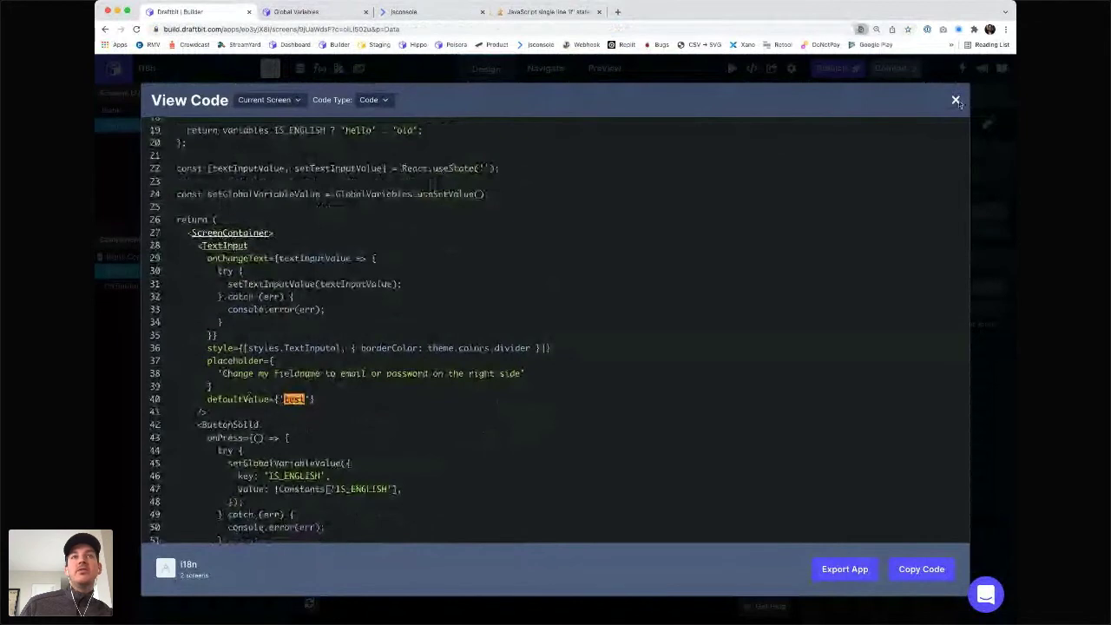
left_click(956, 101)
- Transform the initial value with translate (custom) and confirm defaultValue={translate('test')} in the code
left_click(891, 233)
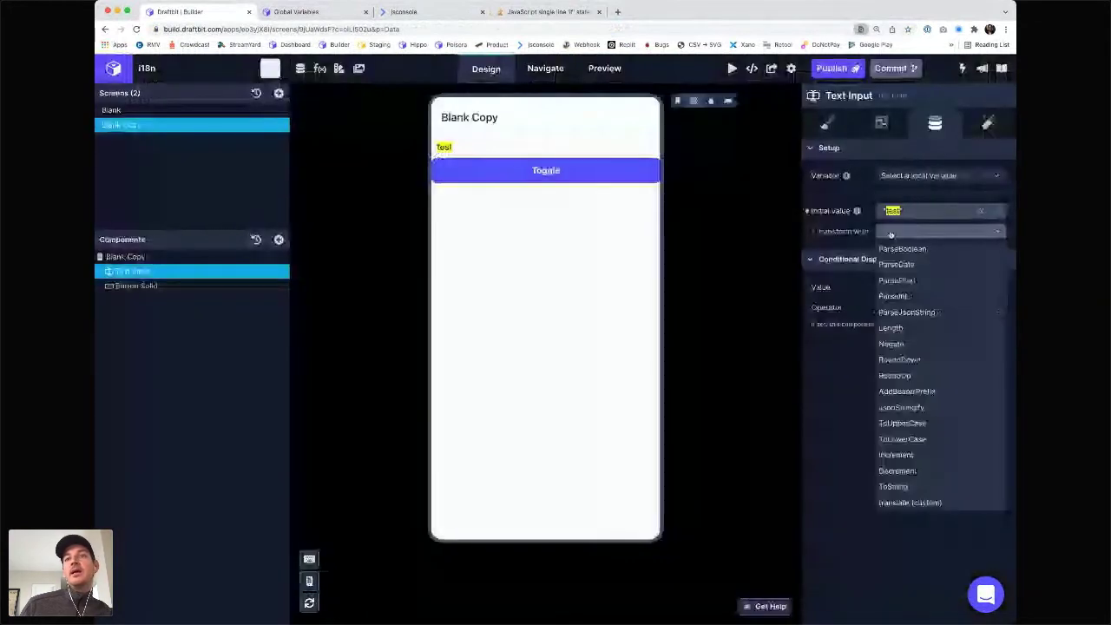
left_click(903, 503)
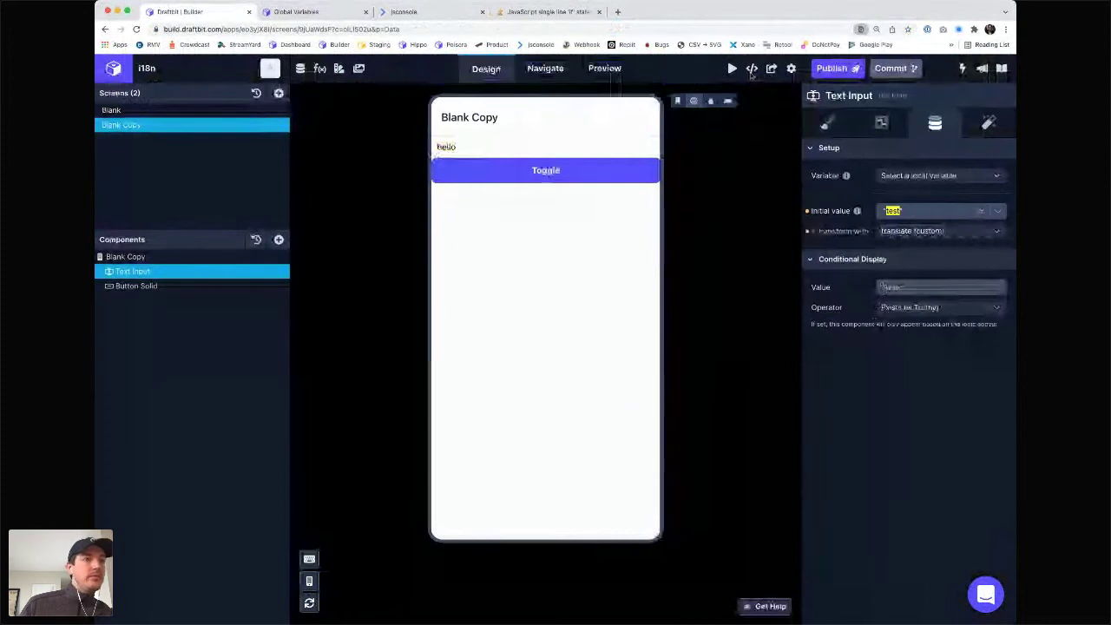
left_click(752, 69)
scroll(335, 293, "down", 5)
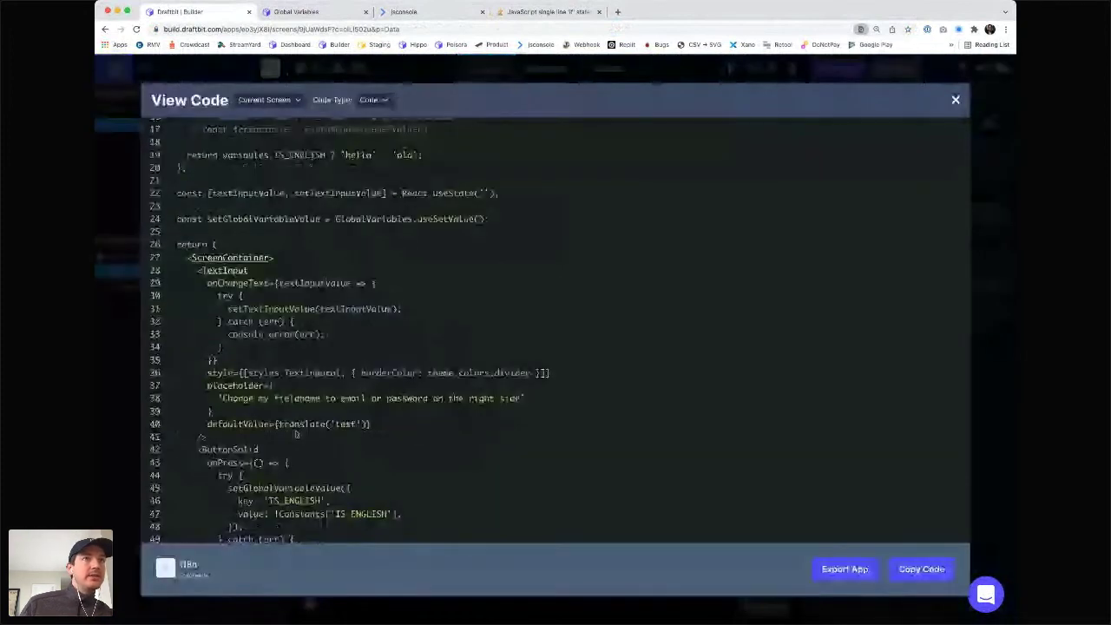
double_click(302, 424)
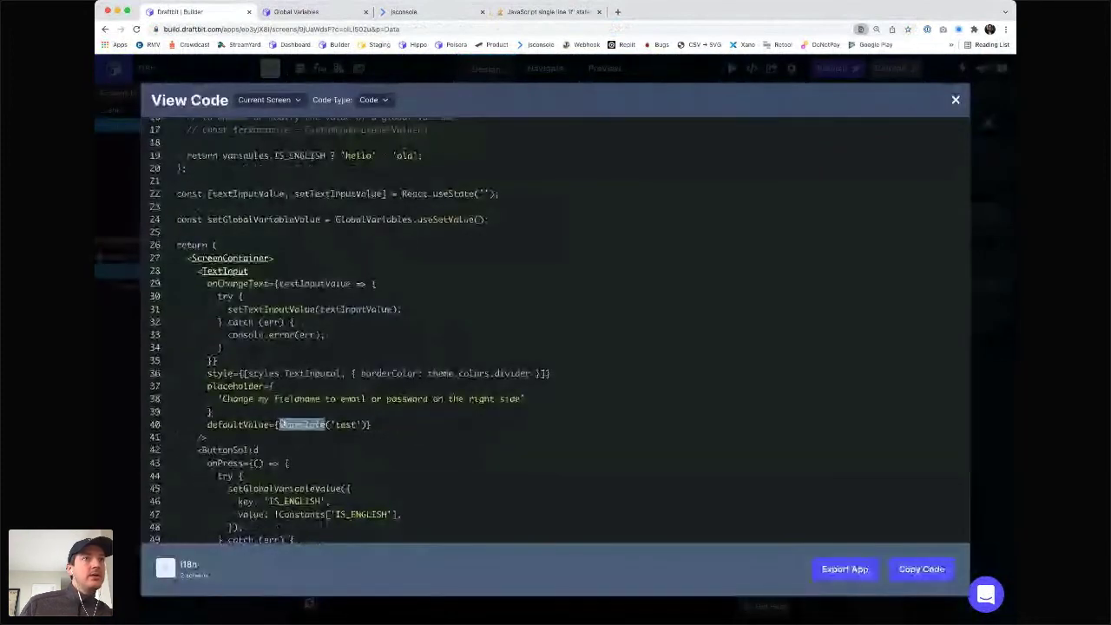
scroll(285, 425, "up", 1)
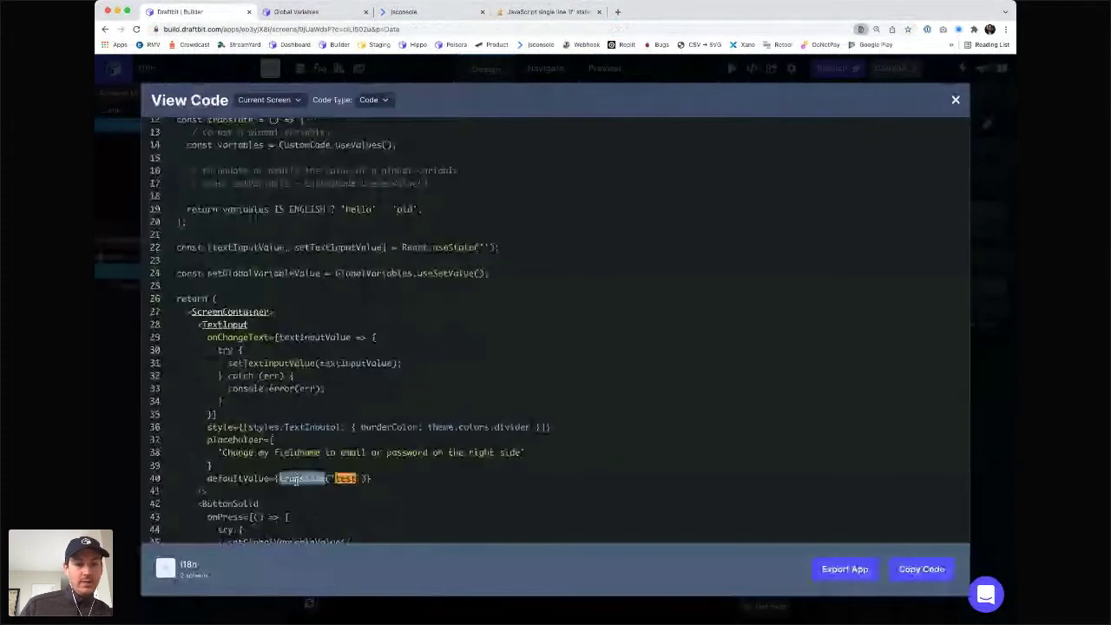
scroll(327, 365, "up", 1)
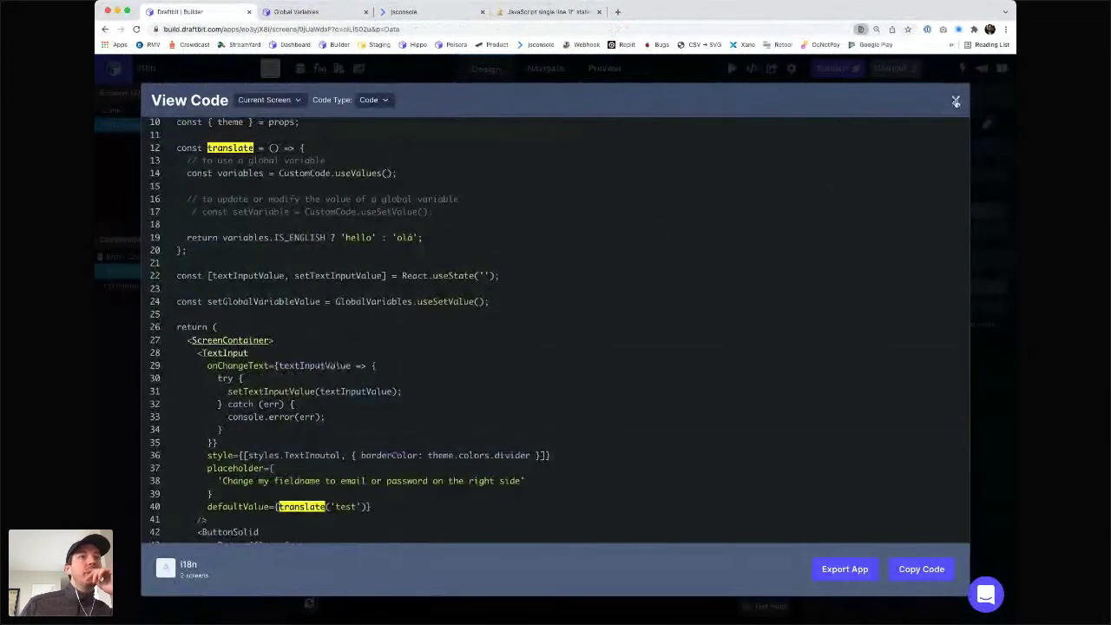
left_click(956, 102)
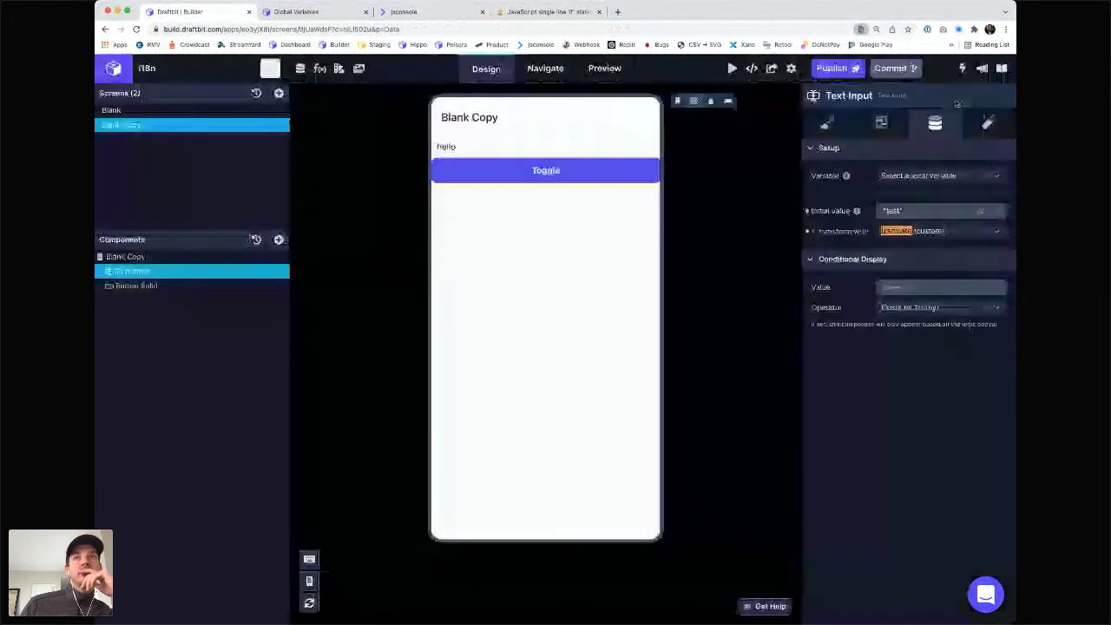
left_click(692, 101)
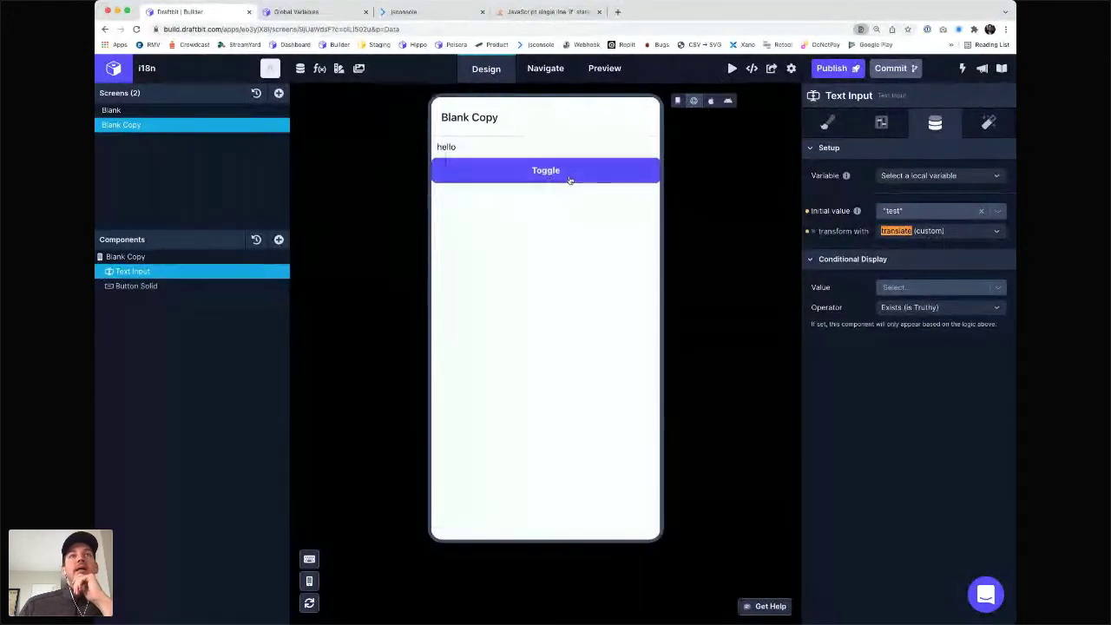
left_click(571, 181)
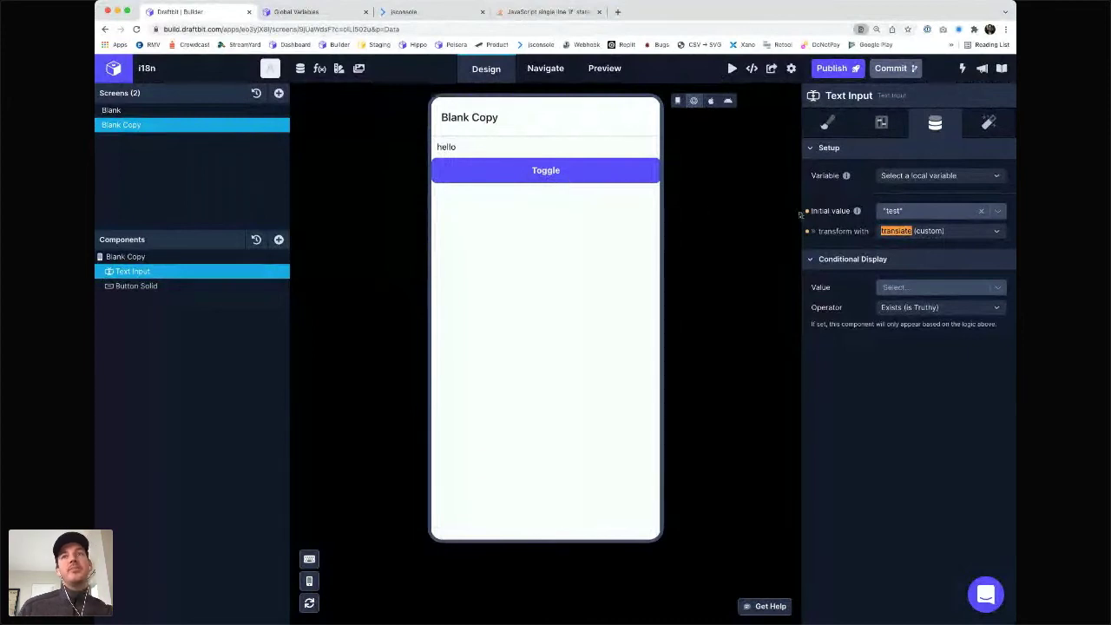
left_click(907, 177)
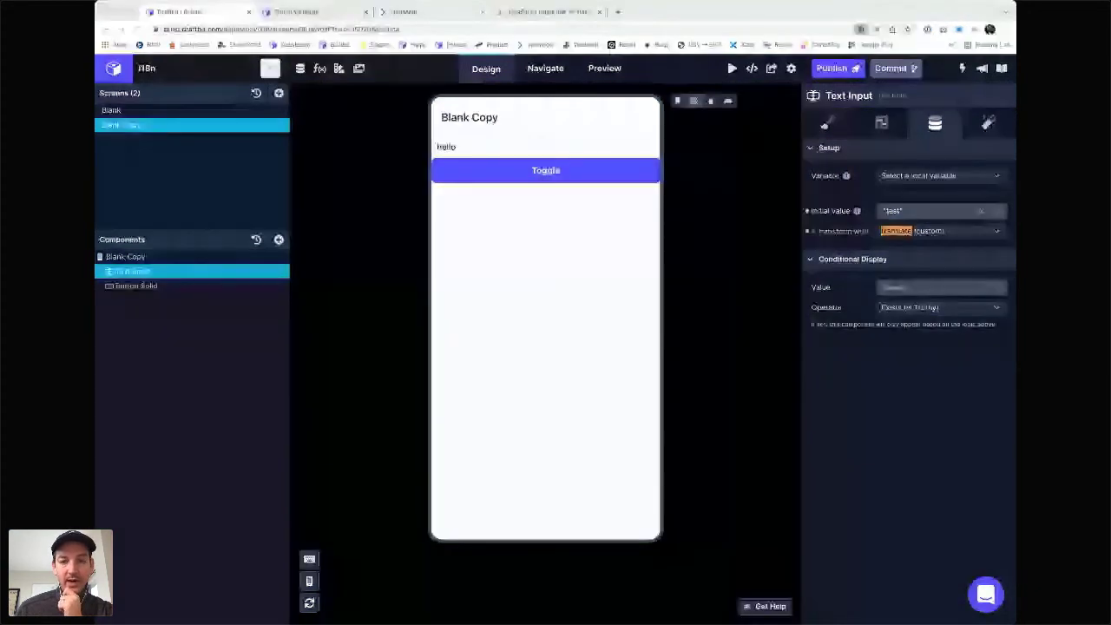
double_click(710, 411)
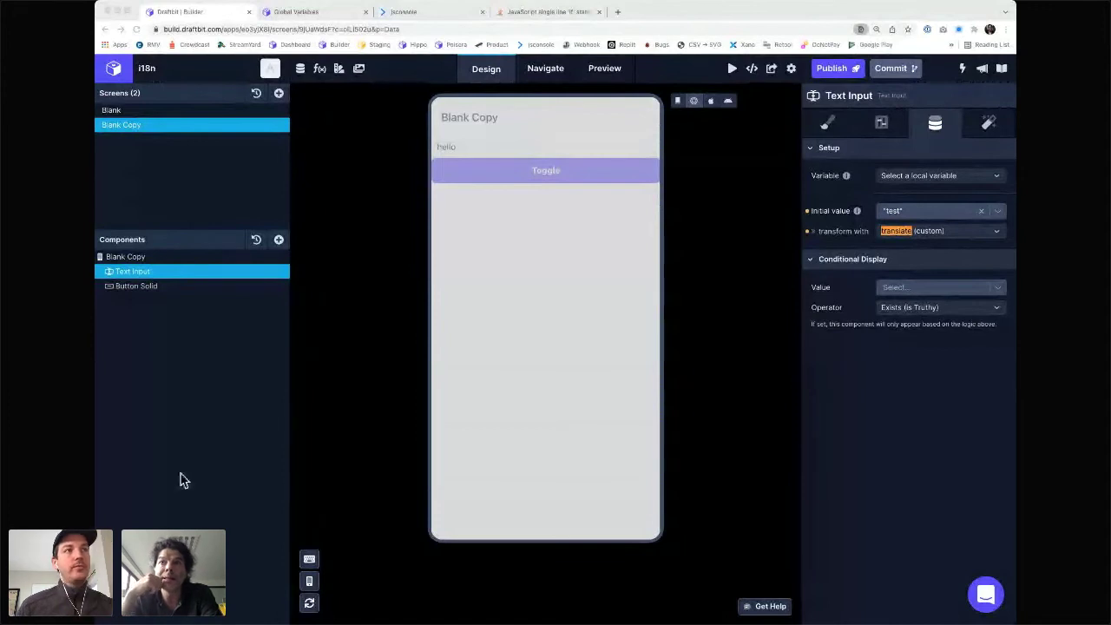
- Add a Text component to Blank Copy, placed above the Text Input
left_click(131, 257)
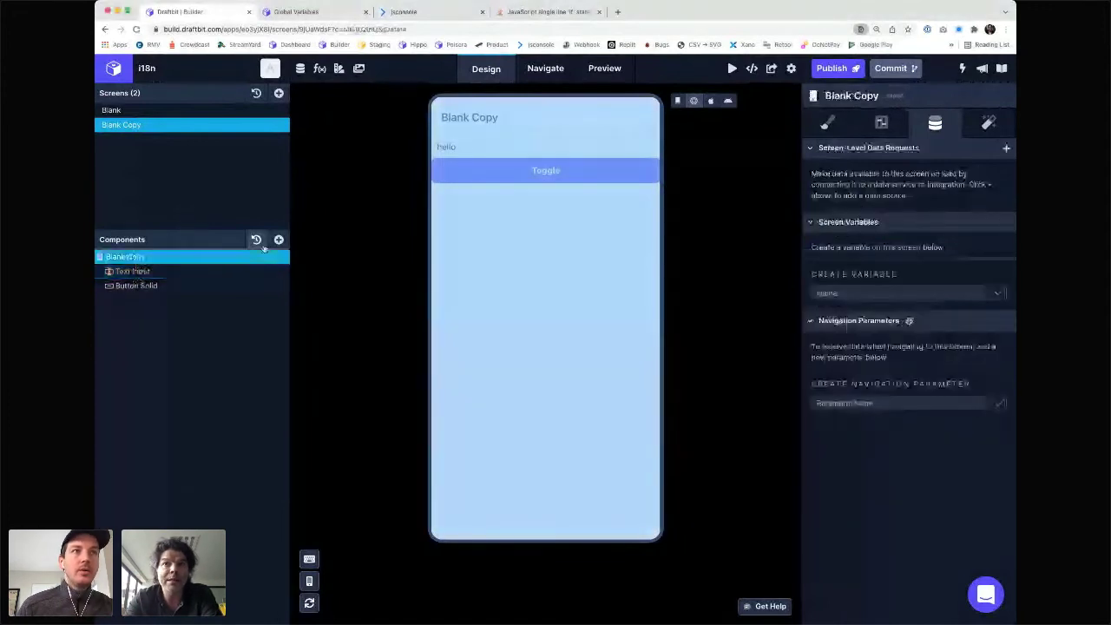
left_click(278, 239)
left_click(407, 196)
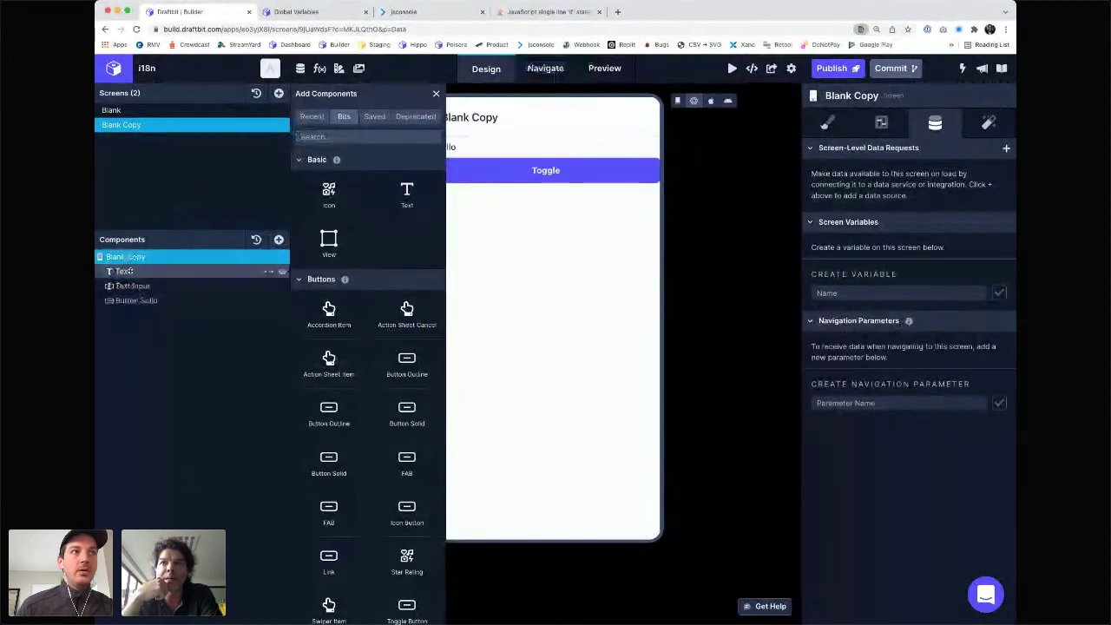
left_click(126, 272)
left_click(436, 92)
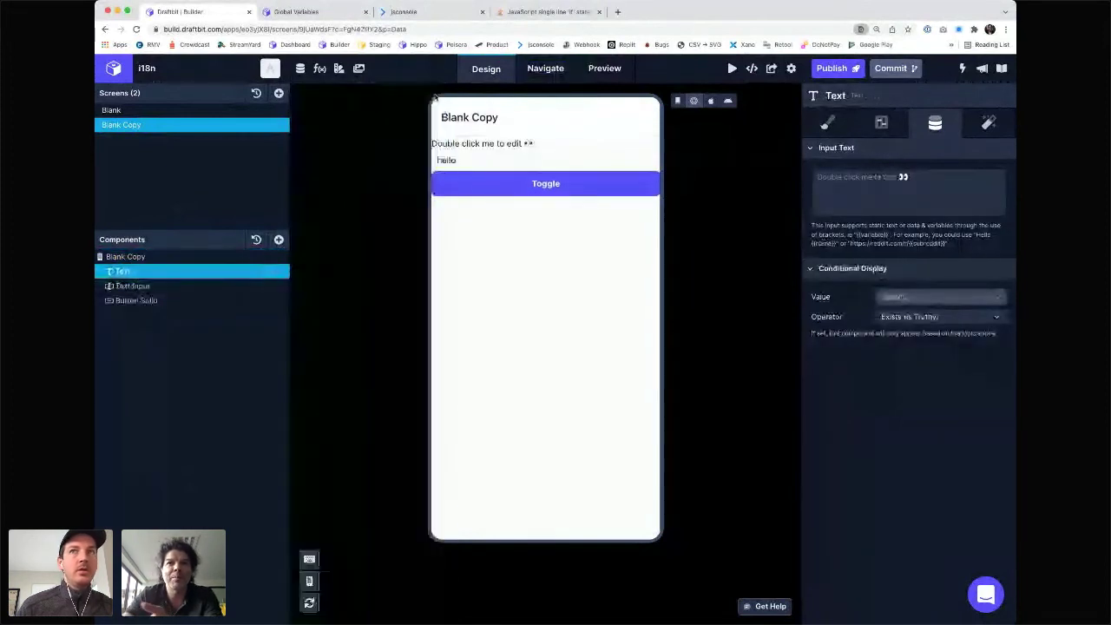
- Set the Text component's content to {{label}}
left_click(891, 199)
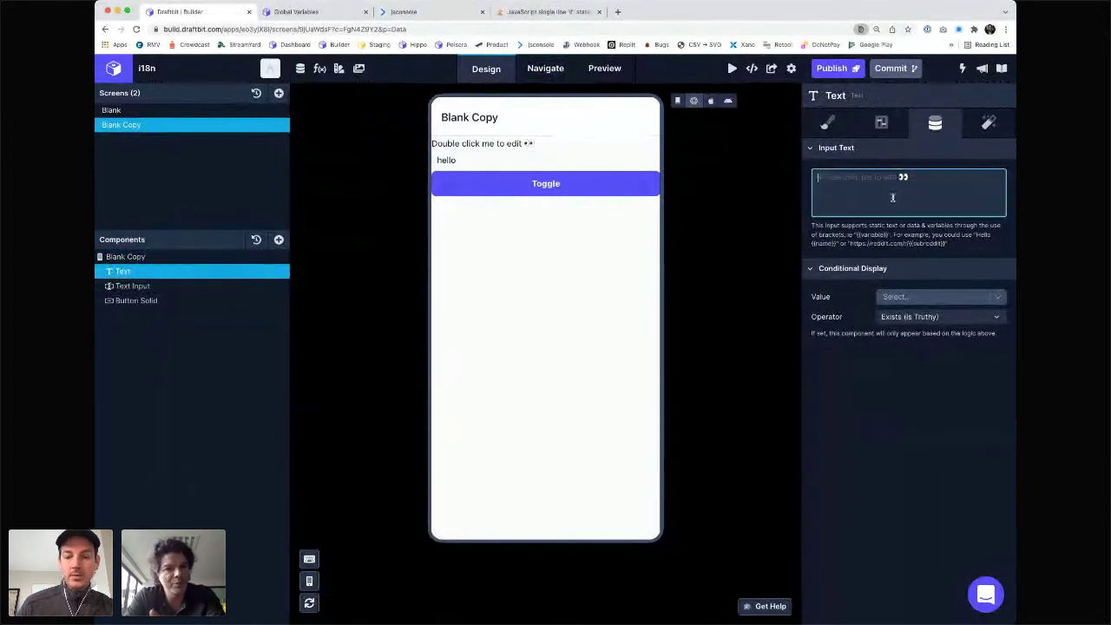
key("BackSpace")
type("{{te")
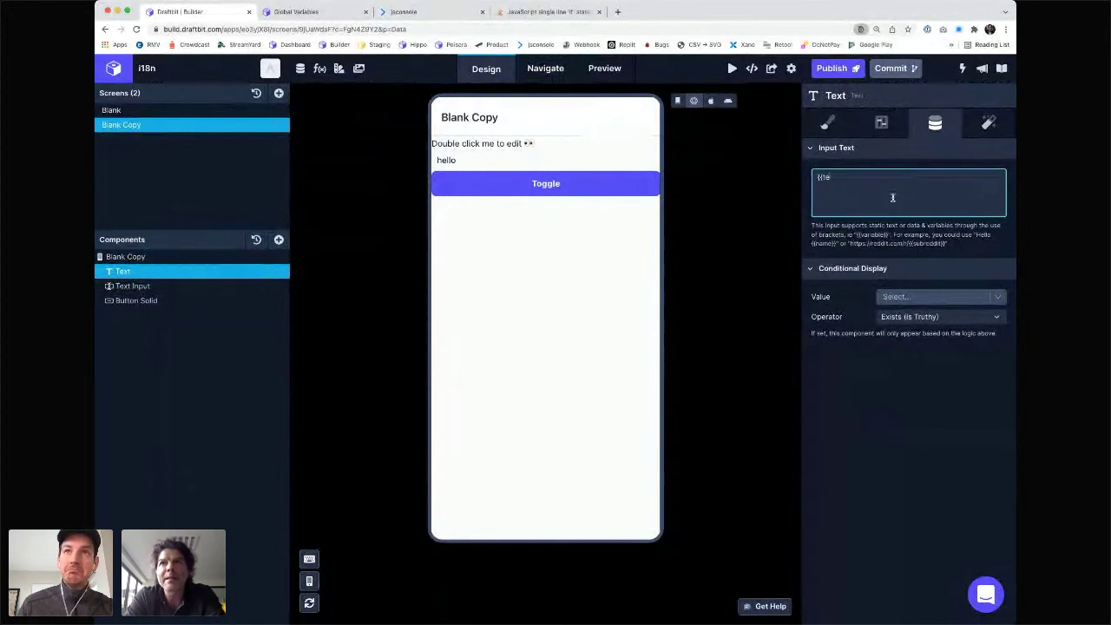
key("BackSpace")
key("BackSpace")
type("label}}")
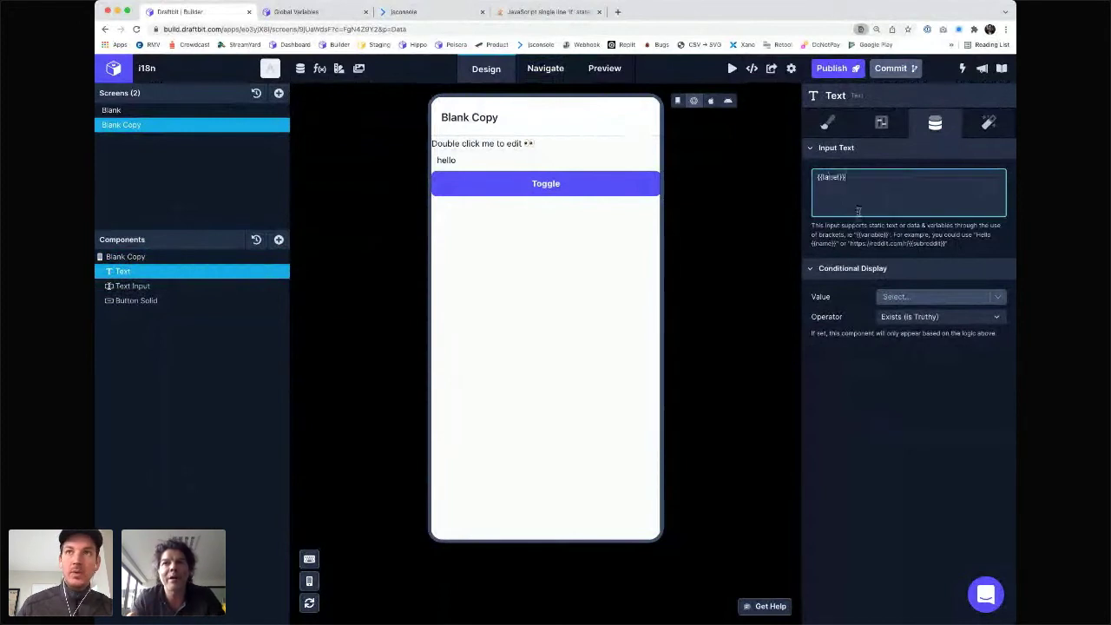
- Give label the custom value 'label', transform it with translate (custom), and test switching languages
left_click(906, 298)
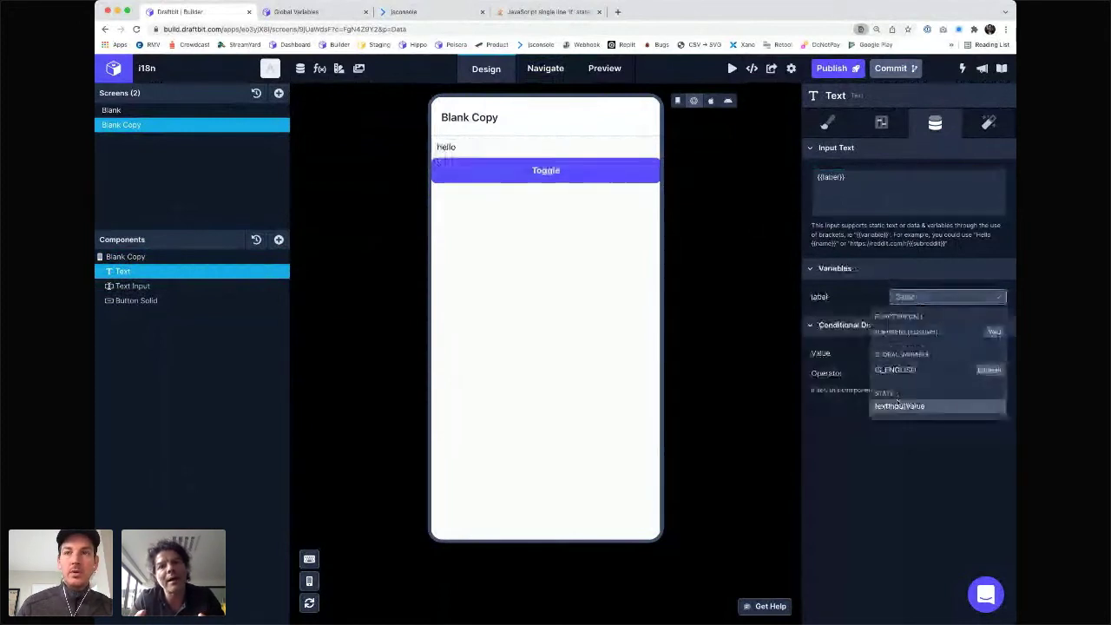
left_click(910, 297)
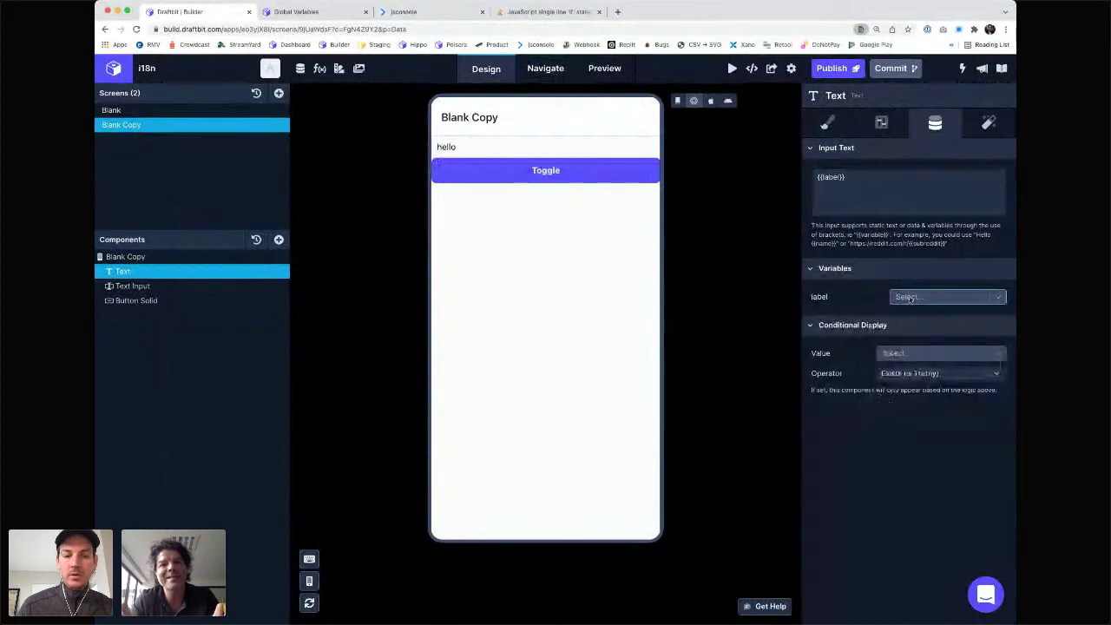
type("label")
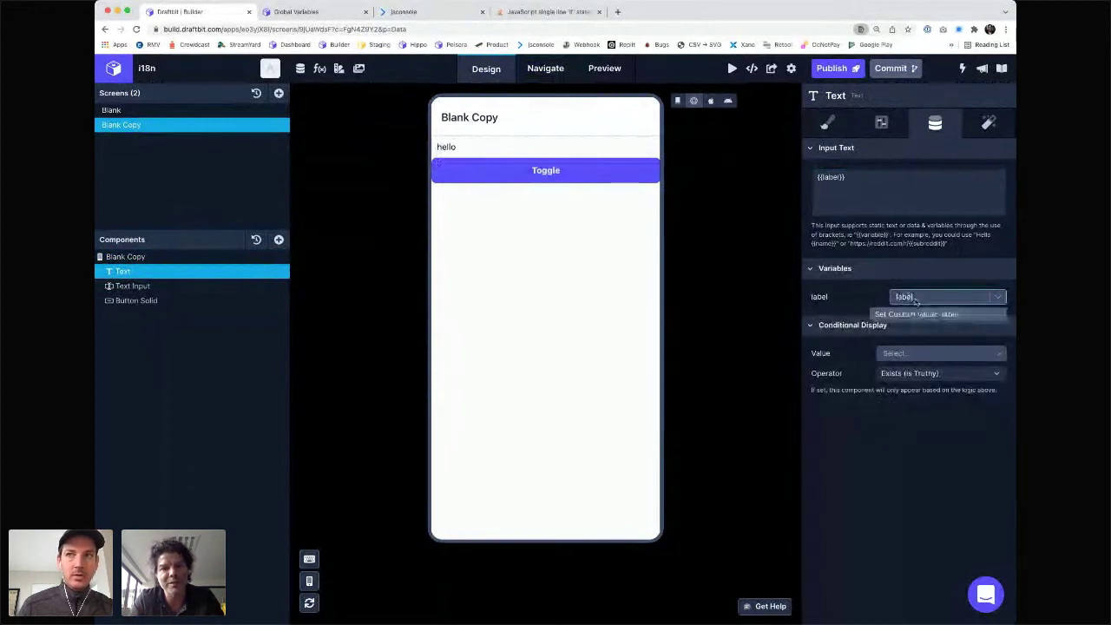
left_click(910, 314)
left_click(910, 320)
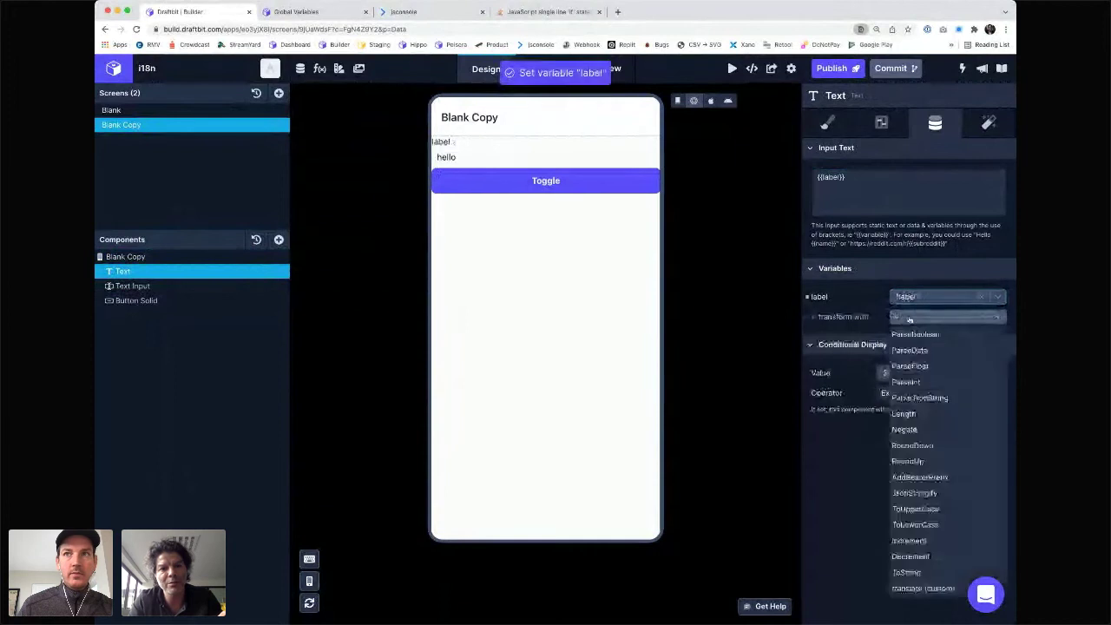
left_click(920, 589)
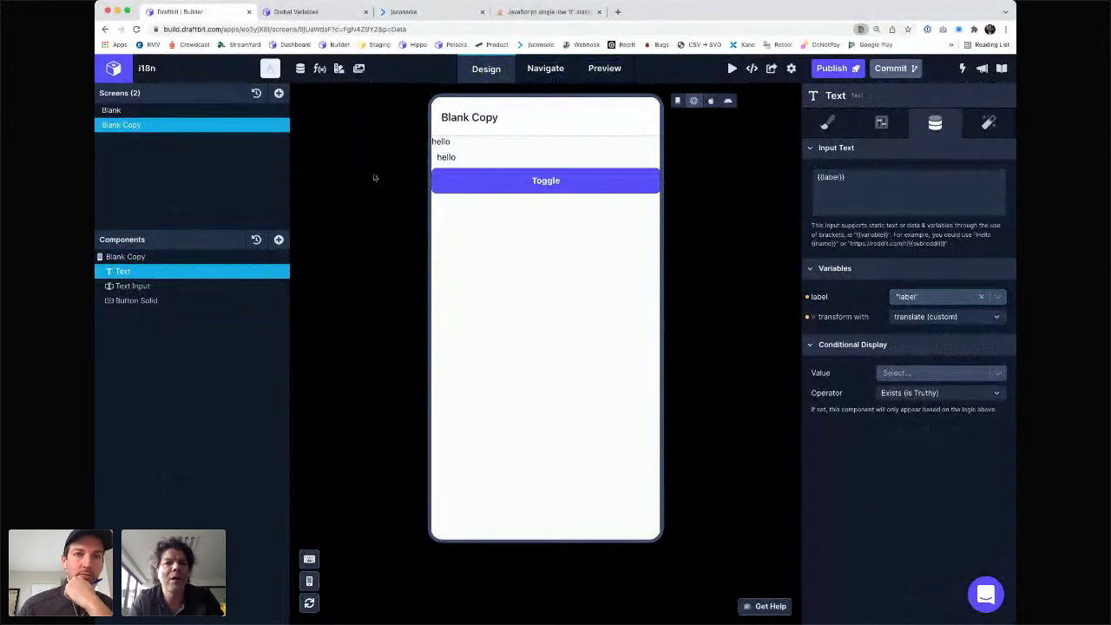
left_click(528, 187)
left_click(534, 184)
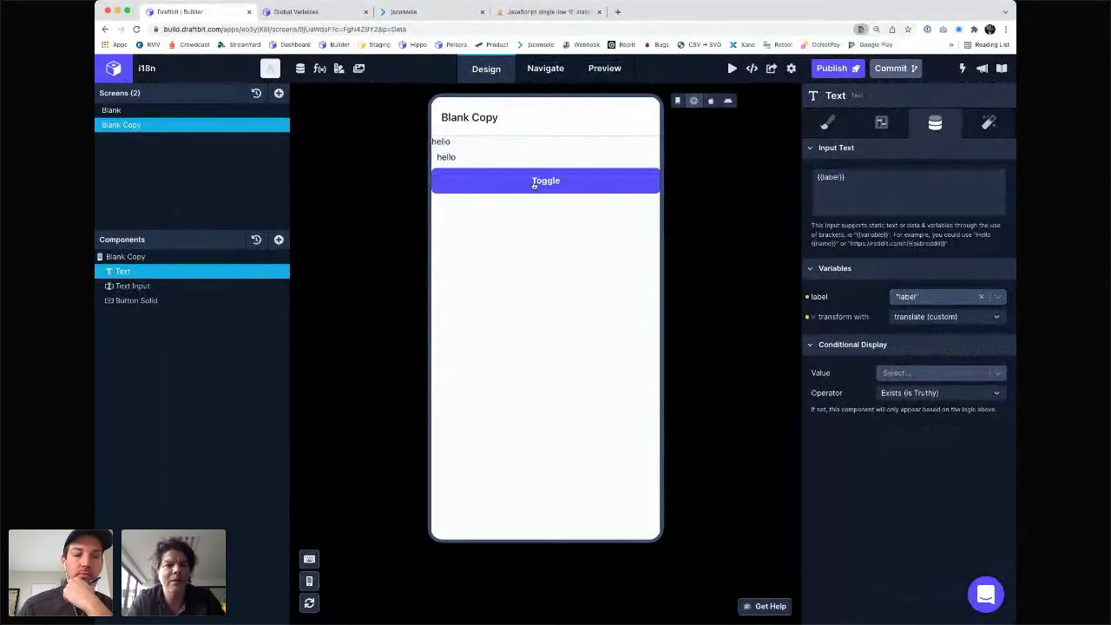
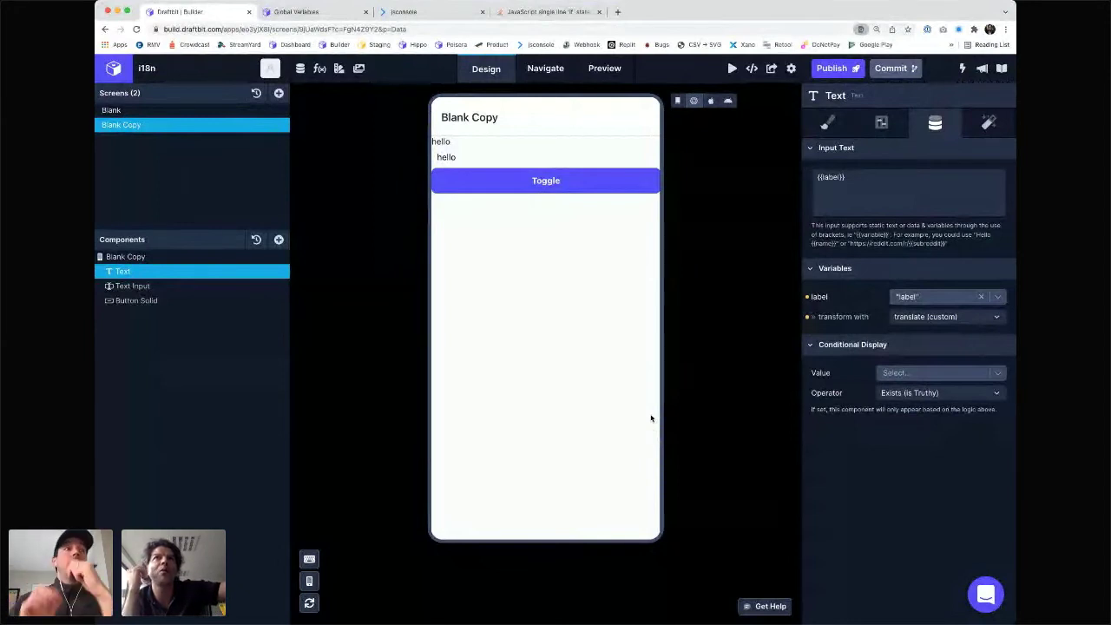
- Hide the Text Input component and check the variables available for label, leaving it unchanged
left_click(282, 286)
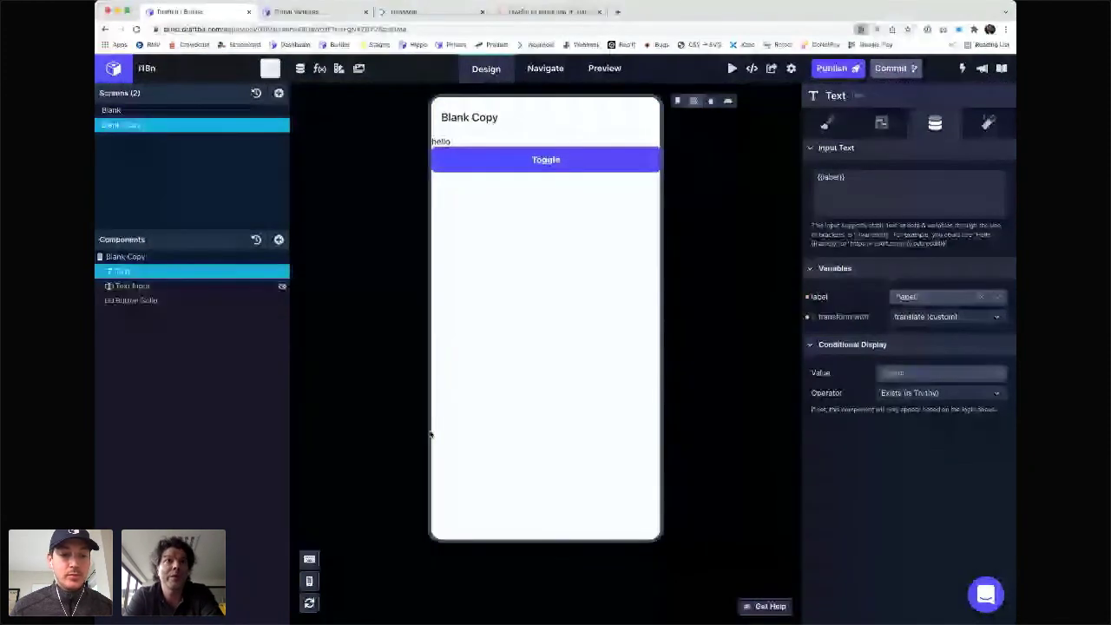
left_click(908, 300)
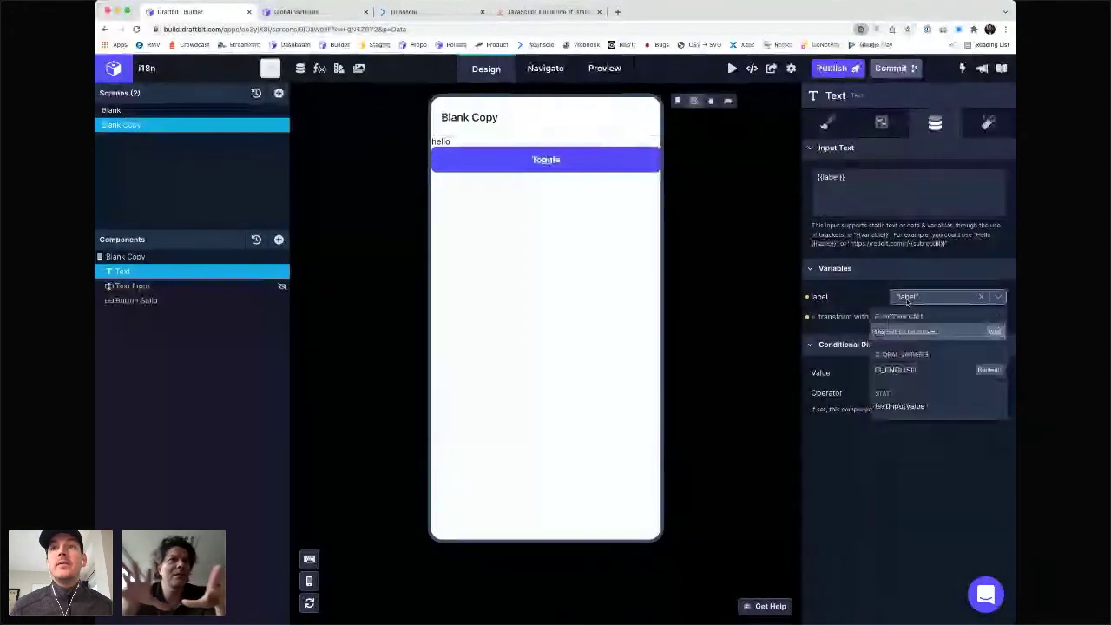
left_click(846, 299)
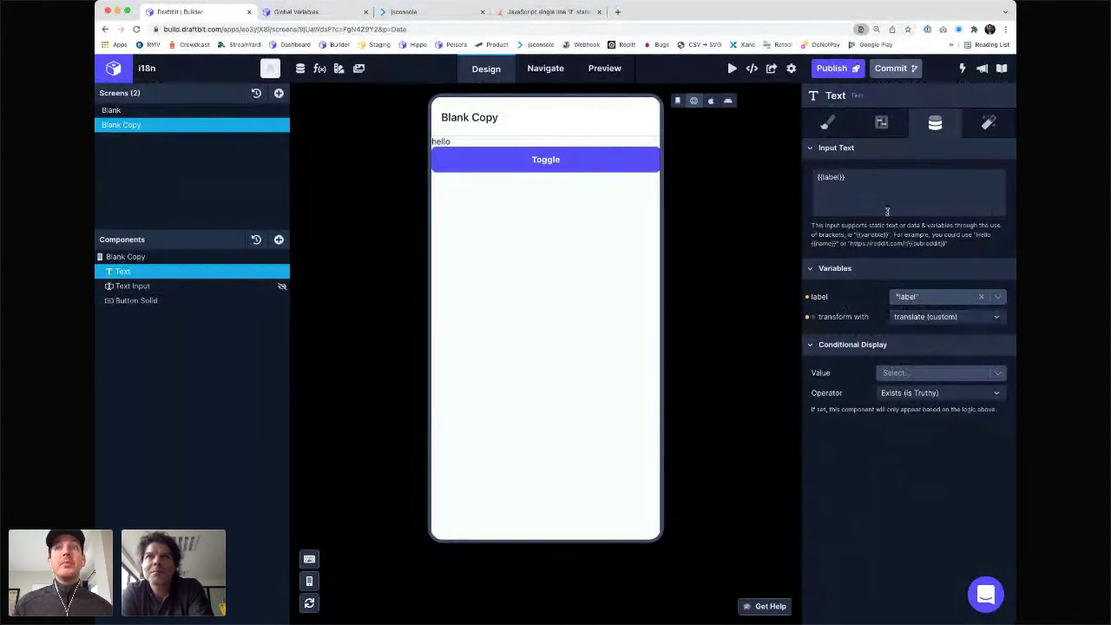
- Review the translate custom function's global-variables line, then close it without changes
left_click(319, 68)
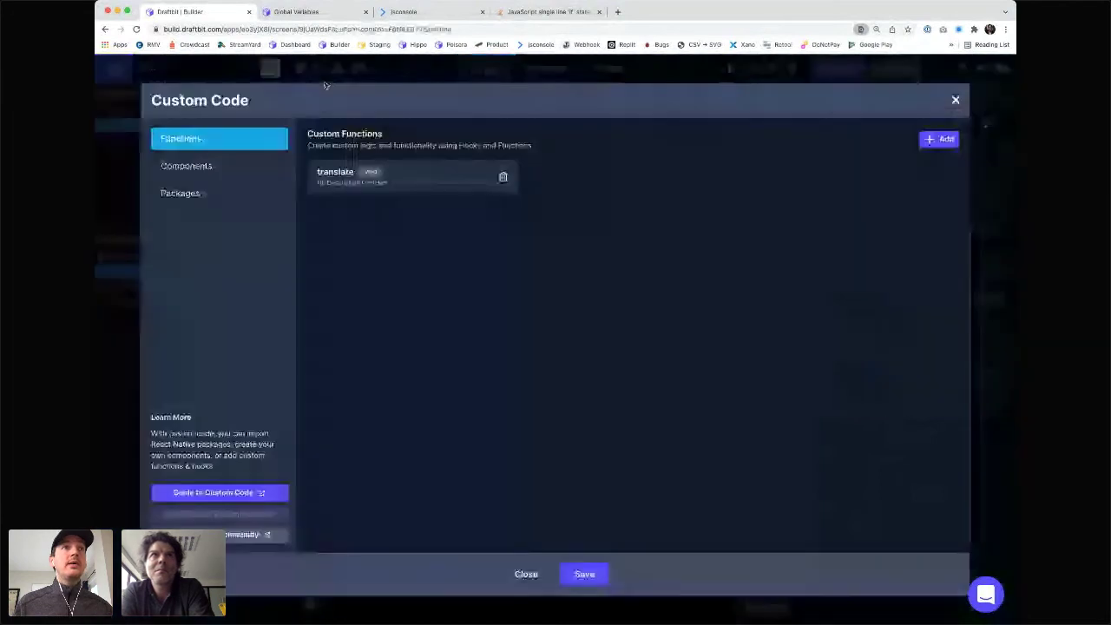
left_click(507, 186)
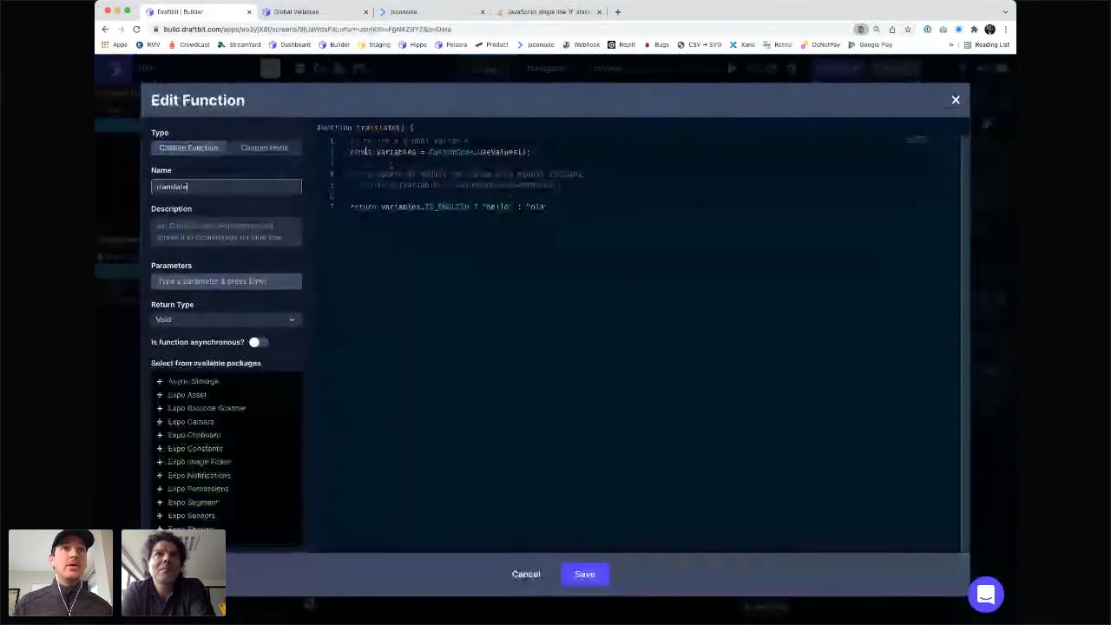
left_click_drag(349, 152, 536, 153)
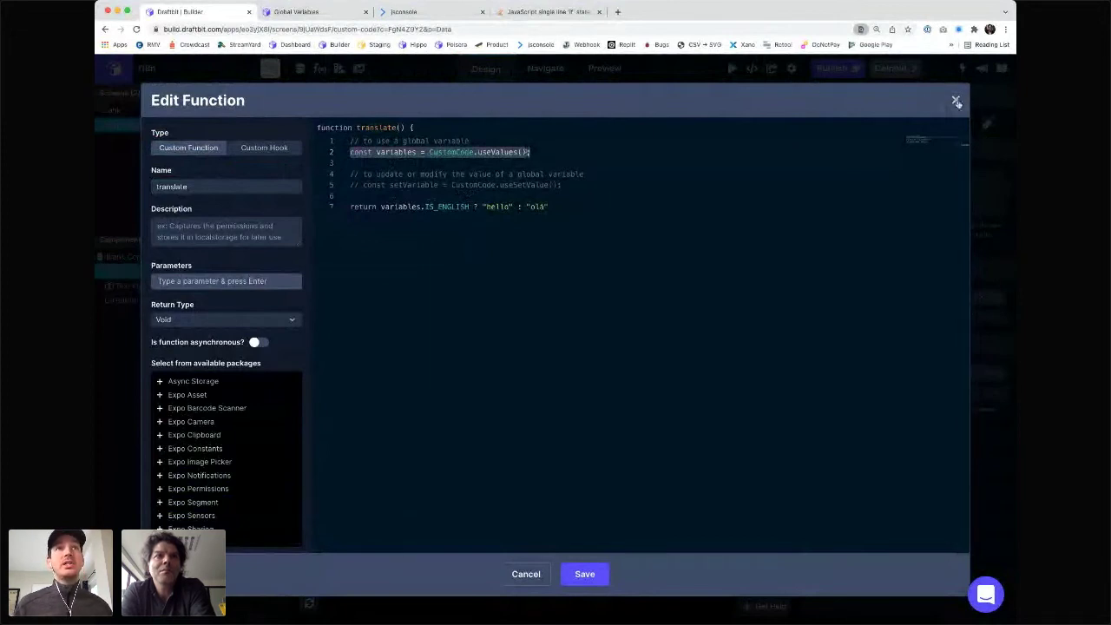
left_click(957, 101)
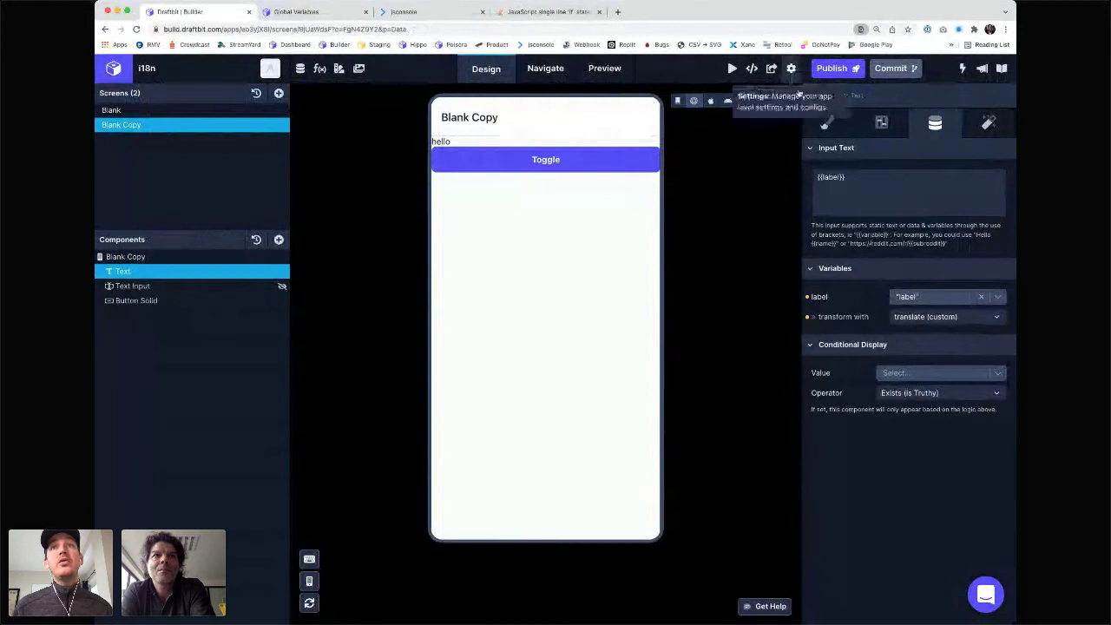
- Add app variable TEXTS with label 'hello' for en-US and 'bonjour' for fr-FR, and save
left_click(791, 69)
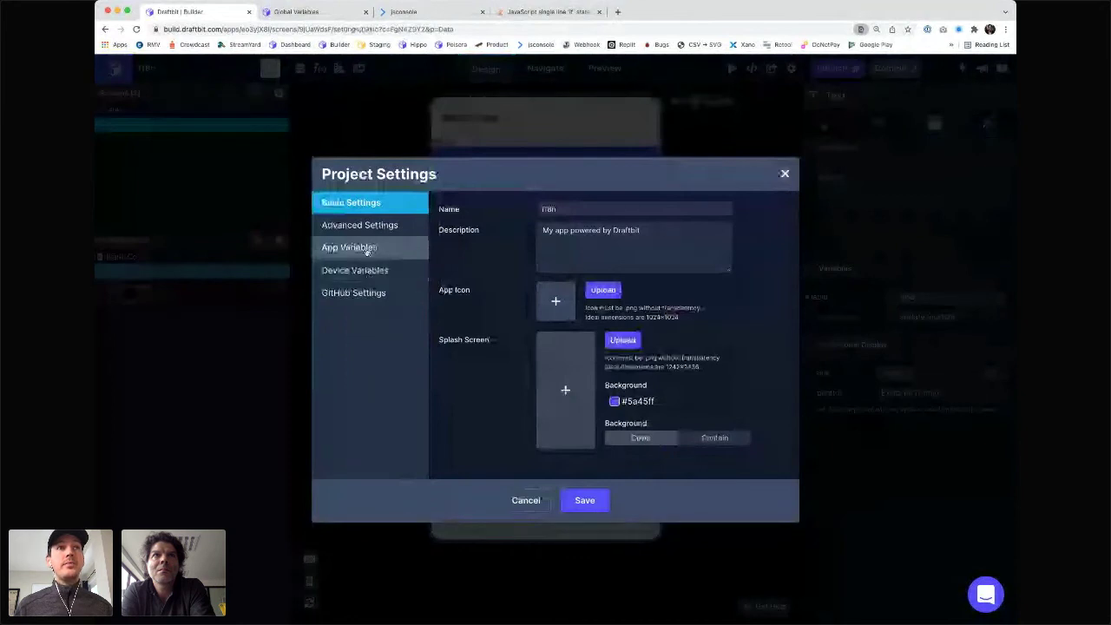
left_click(367, 249)
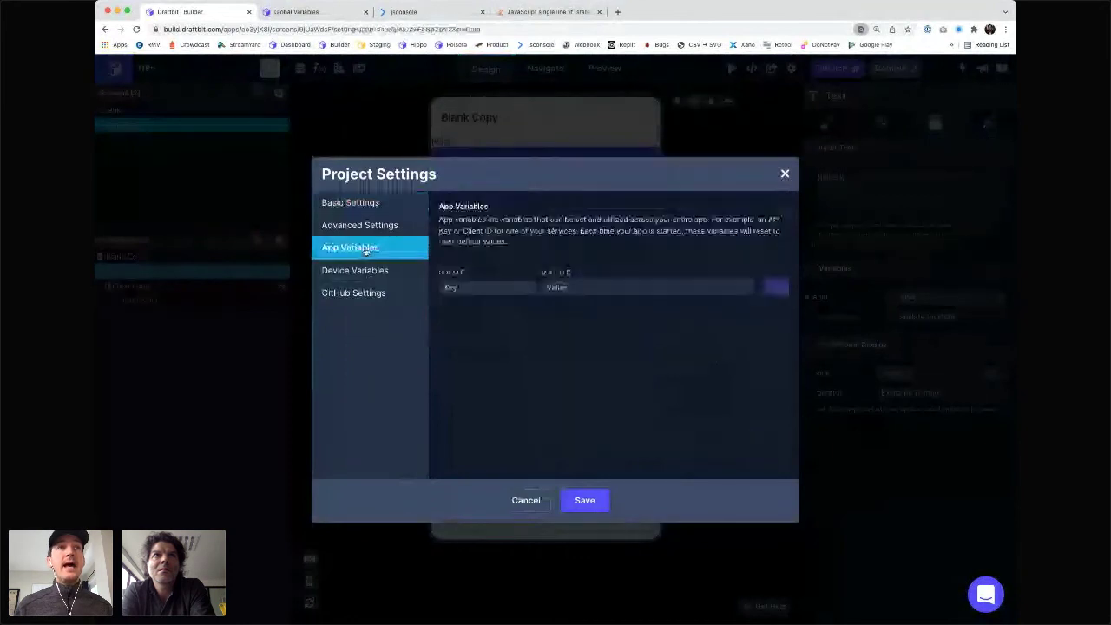
left_click(461, 287)
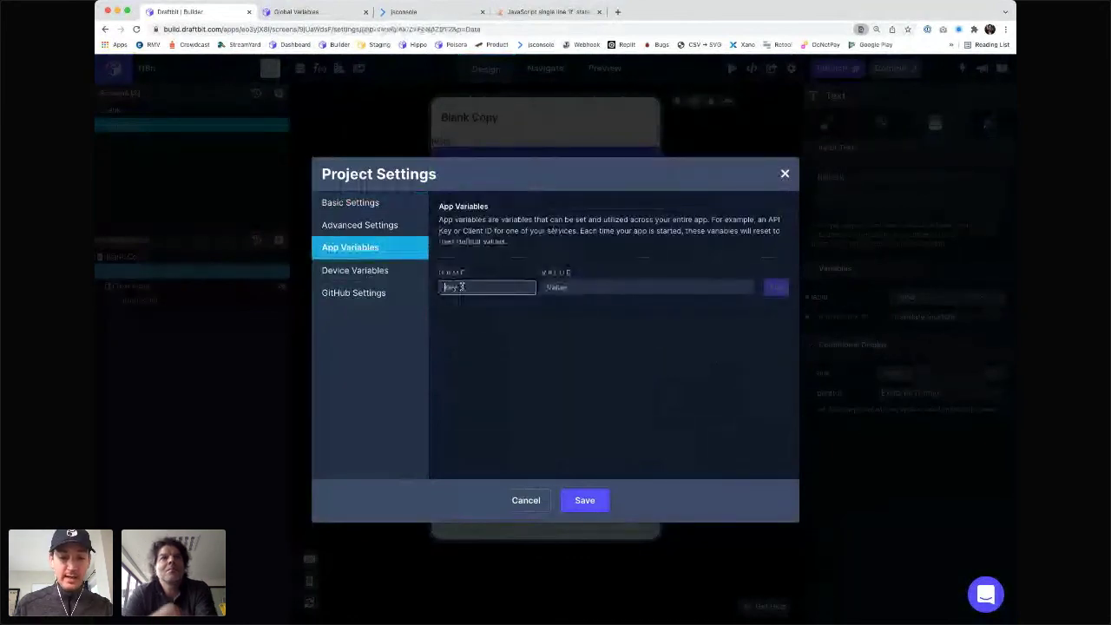
type("TEXTS")
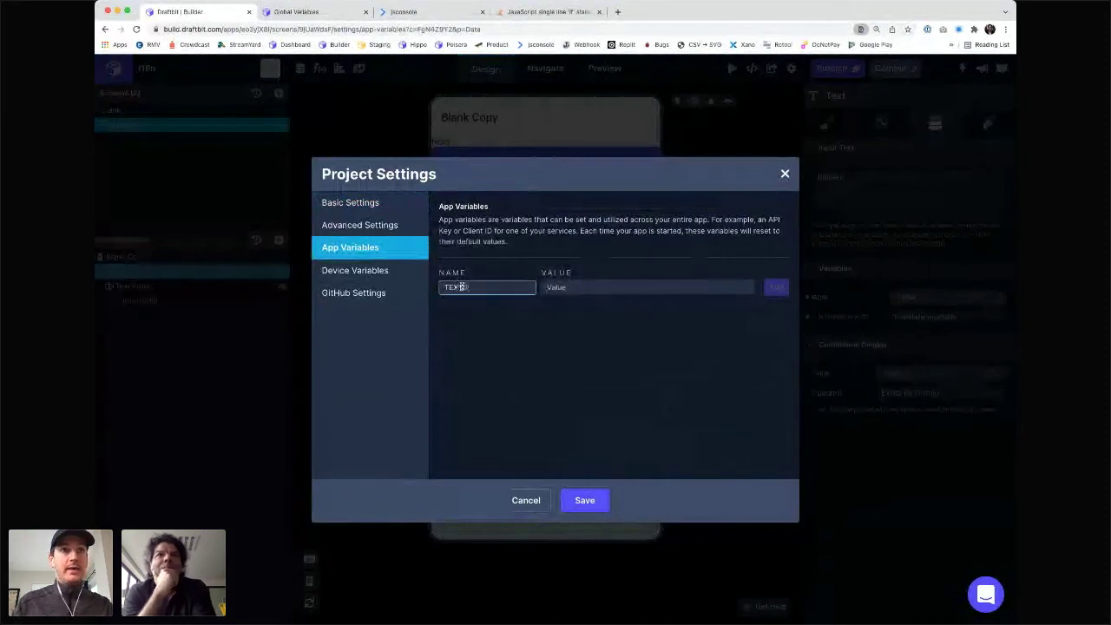
left_click(570, 290)
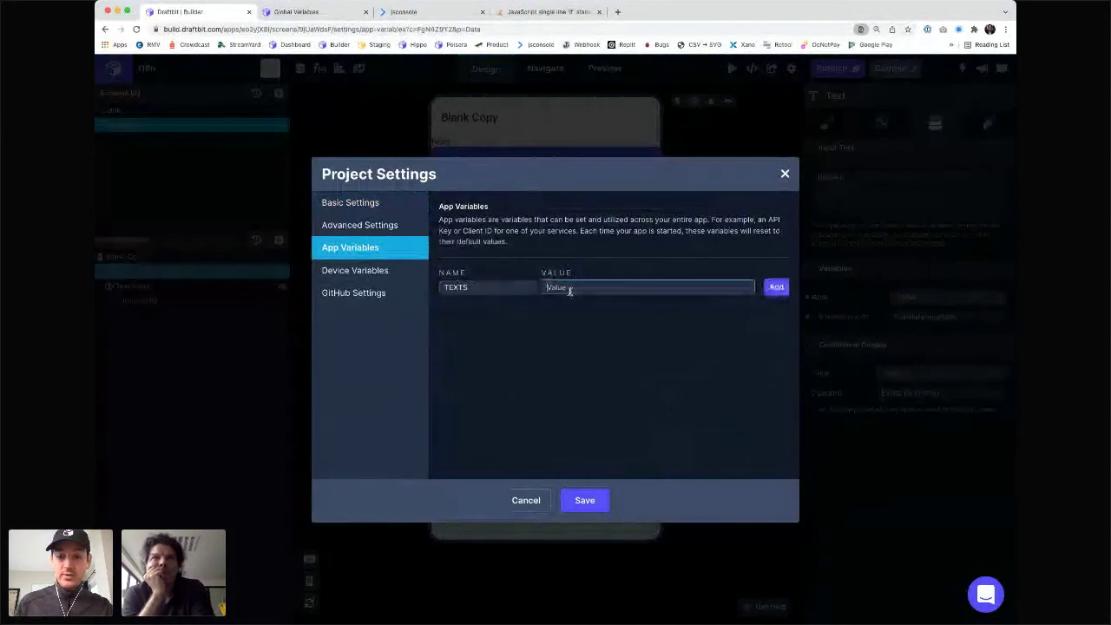
type("{")
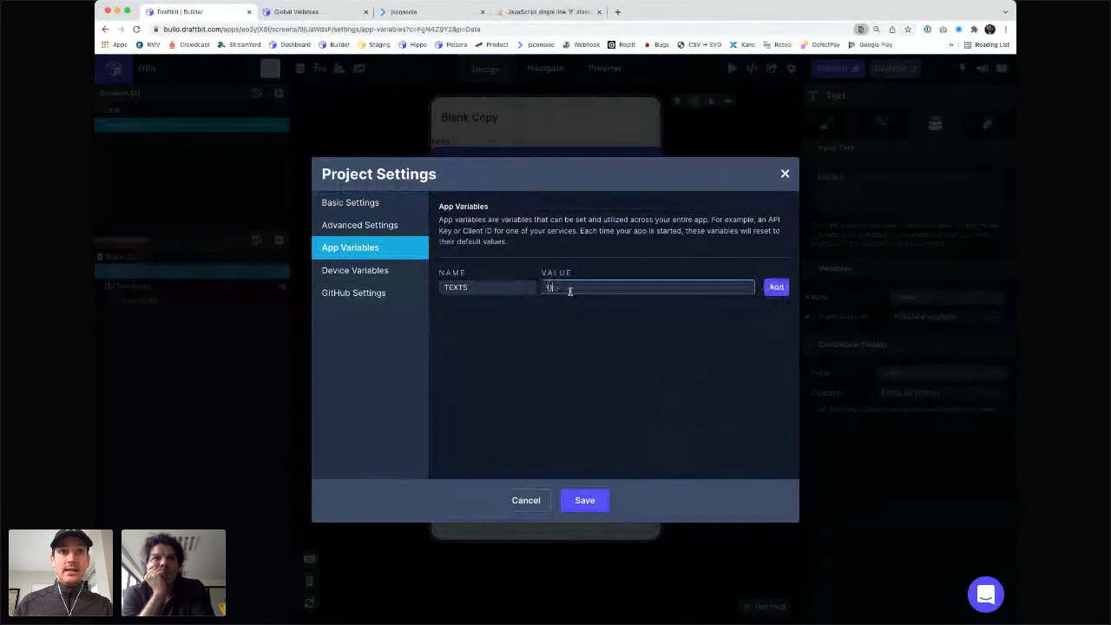
key("BackSpace")
type("[{")
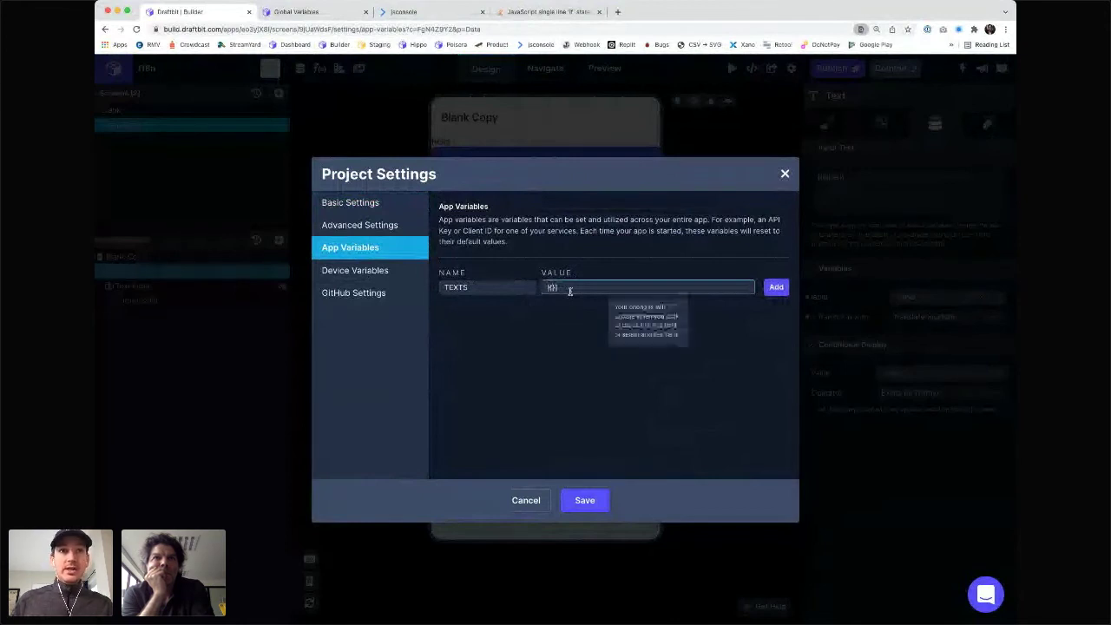
type("\"label\"")
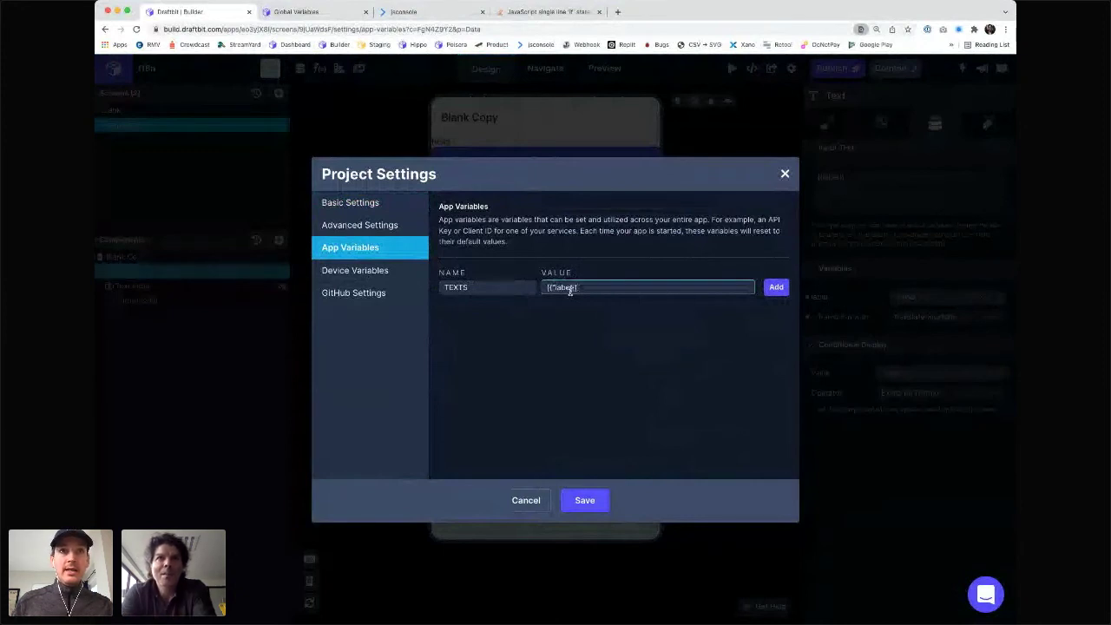
type(": ")
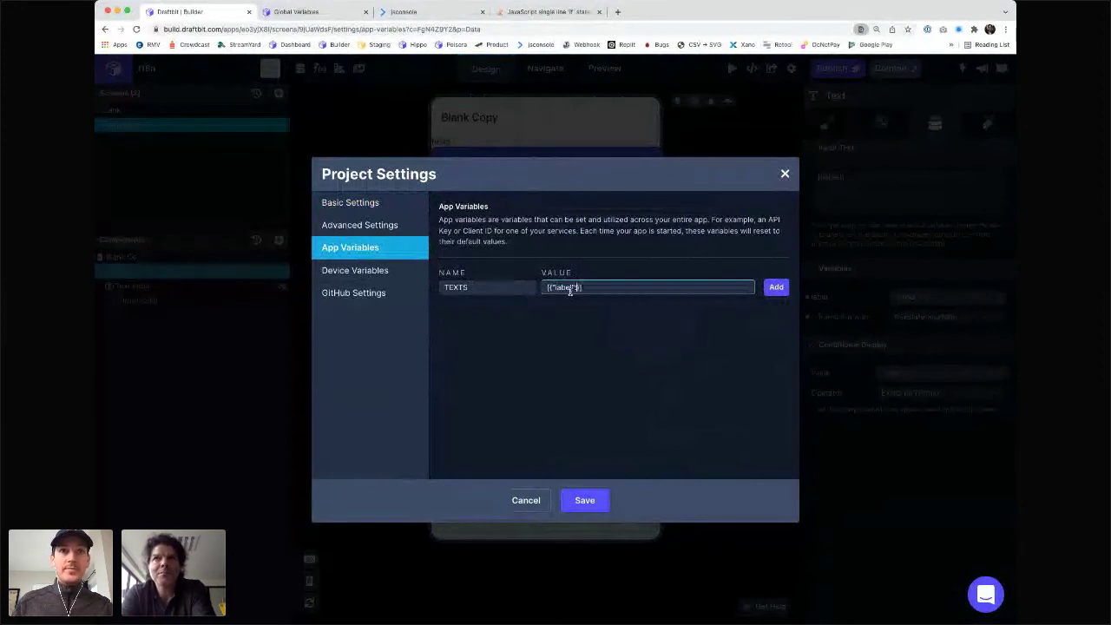
type("{\"")
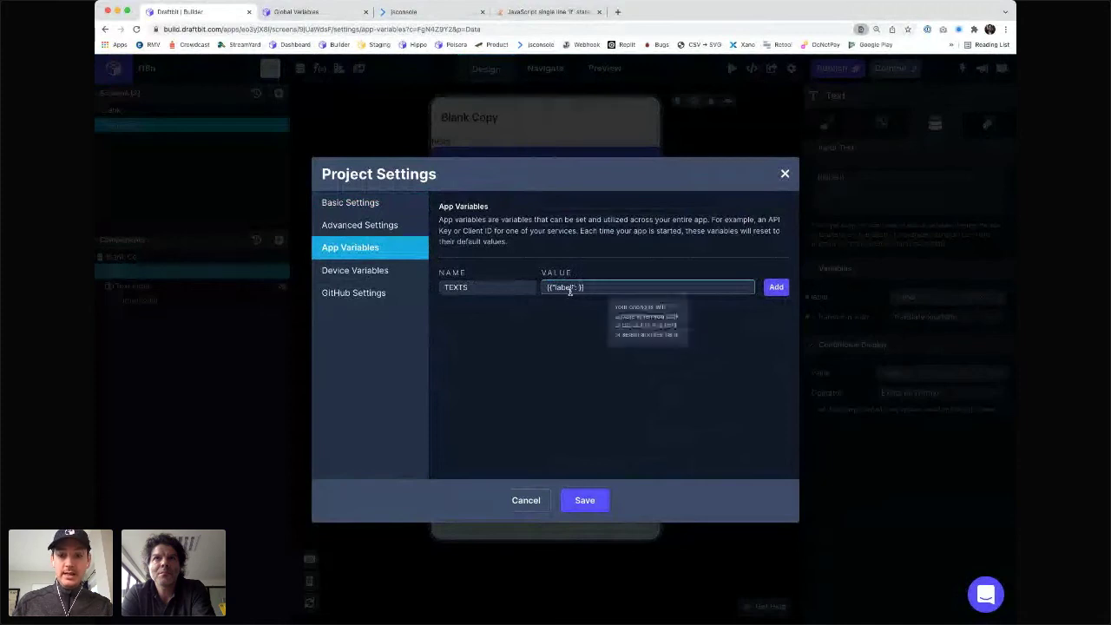
type("en")
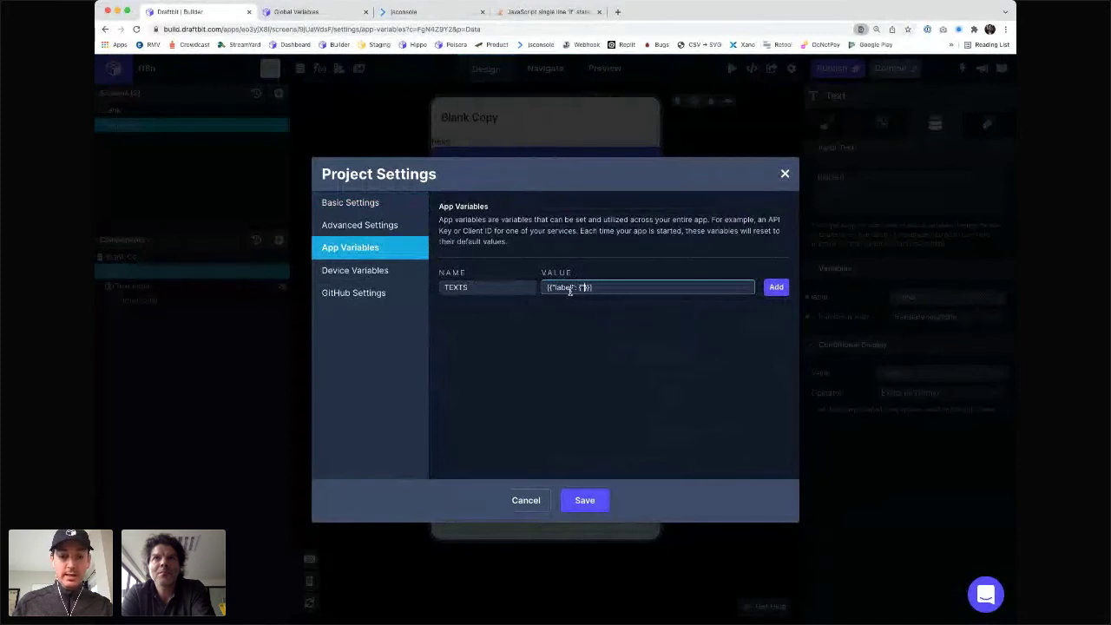
type("-US\"}")
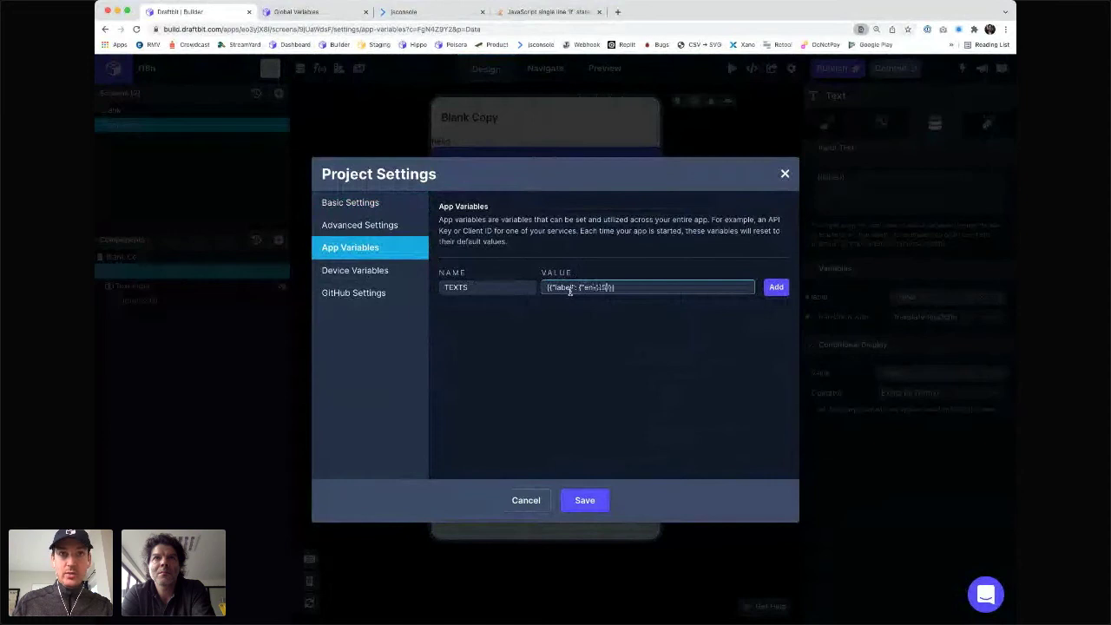
type(": \"hel")
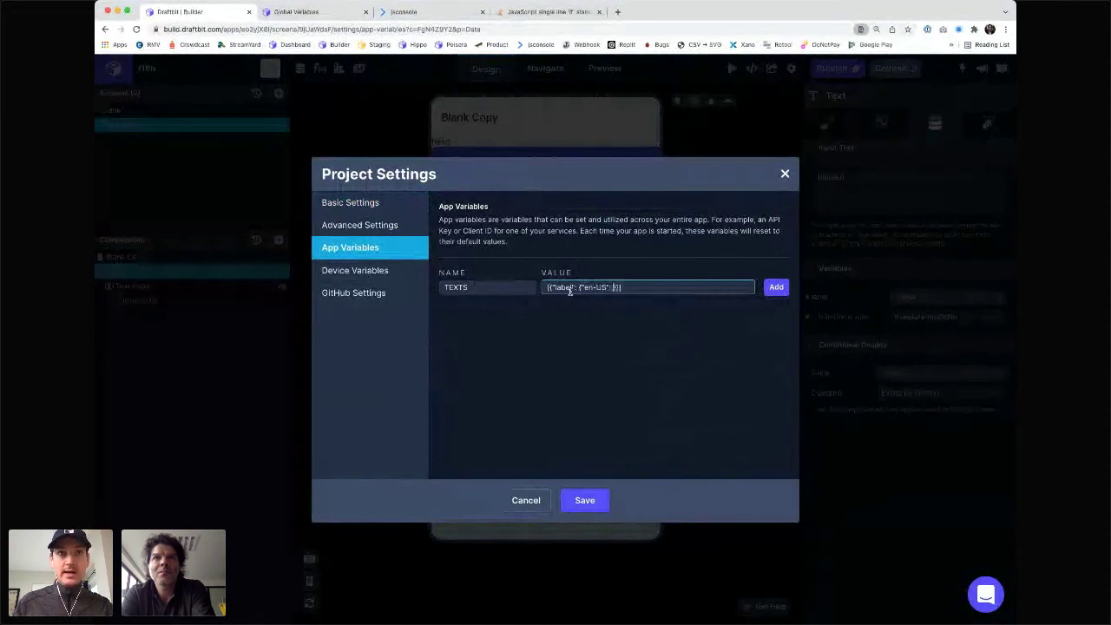
type("lo\", ")
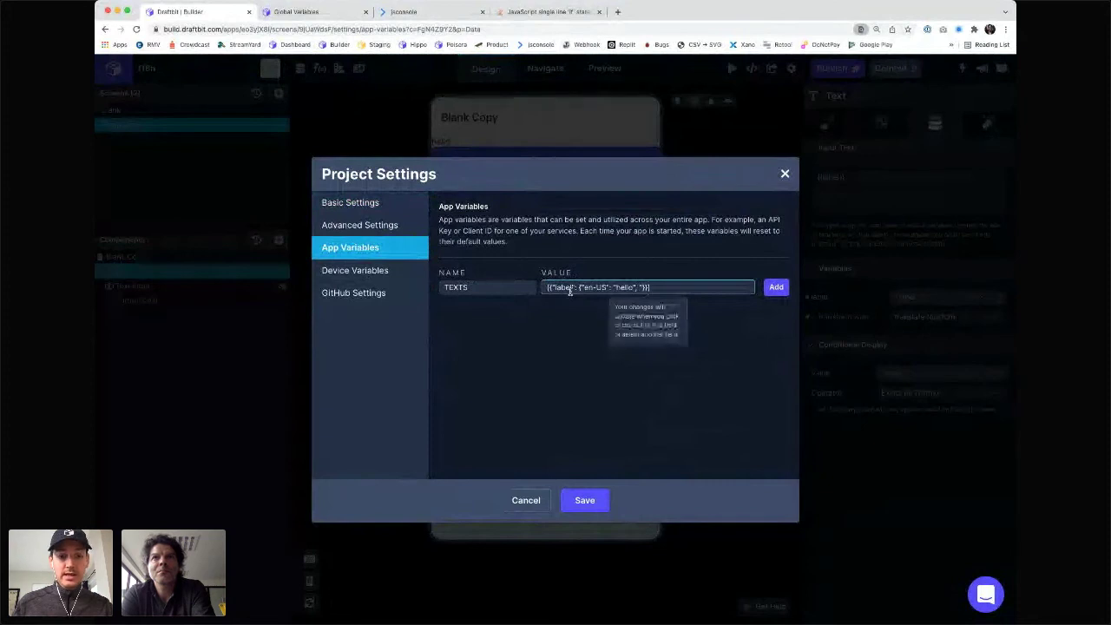
type("\"fr-FR")
type("\": ")
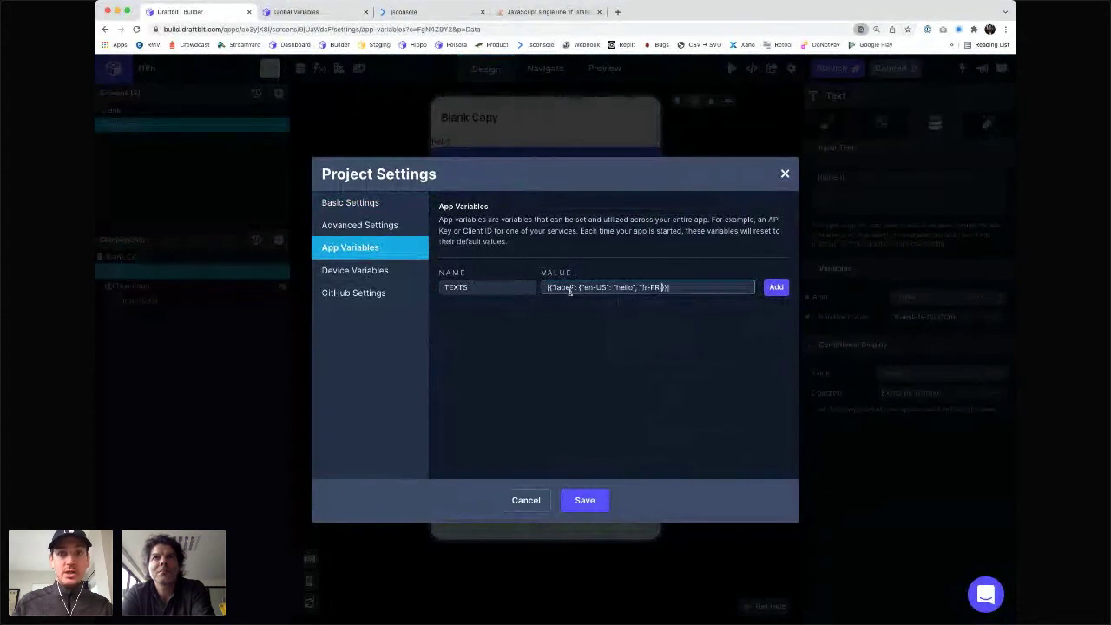
type("\"bonjour\"")
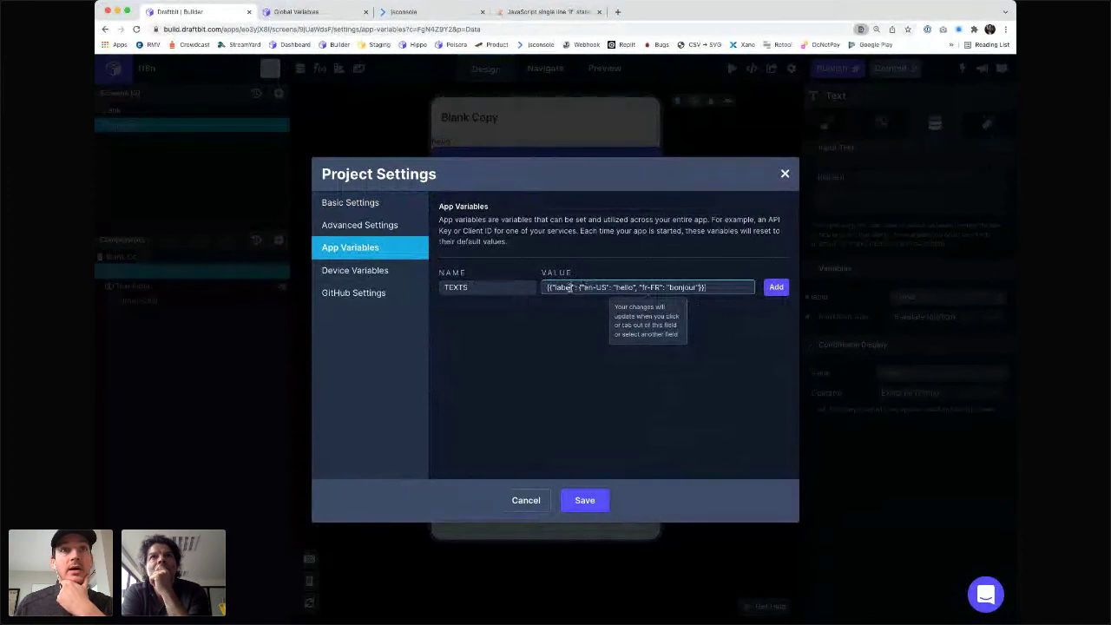
left_click(776, 288)
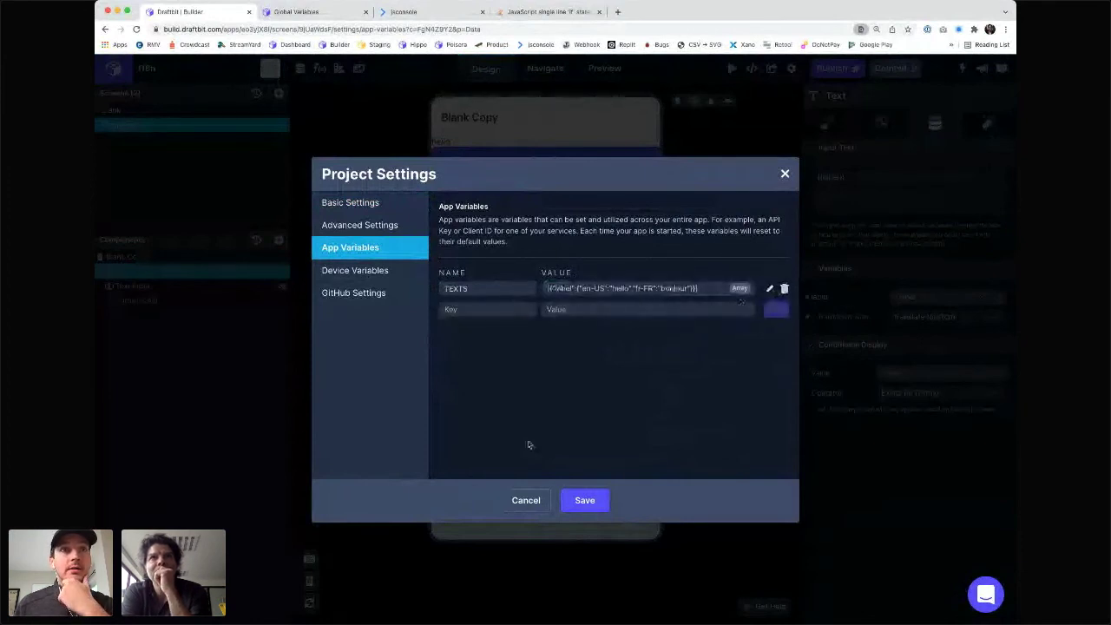
left_click(584, 501)
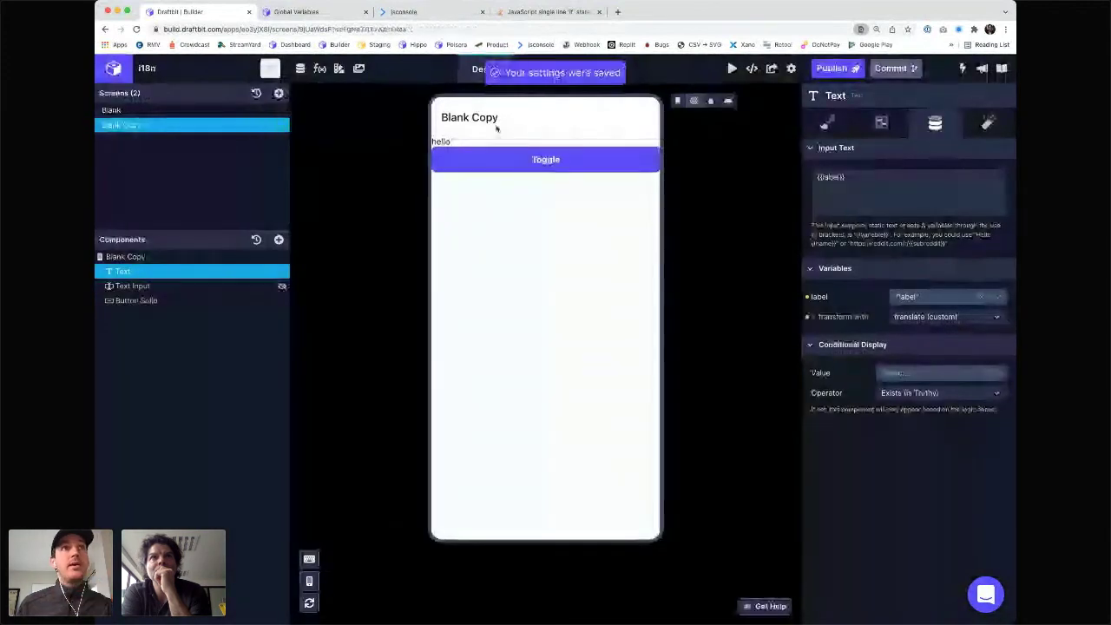
- Make translate return variables.TEXTS.label.EN, otherwise variables.TEXTS.label.FR, and save it
left_click(320, 68)
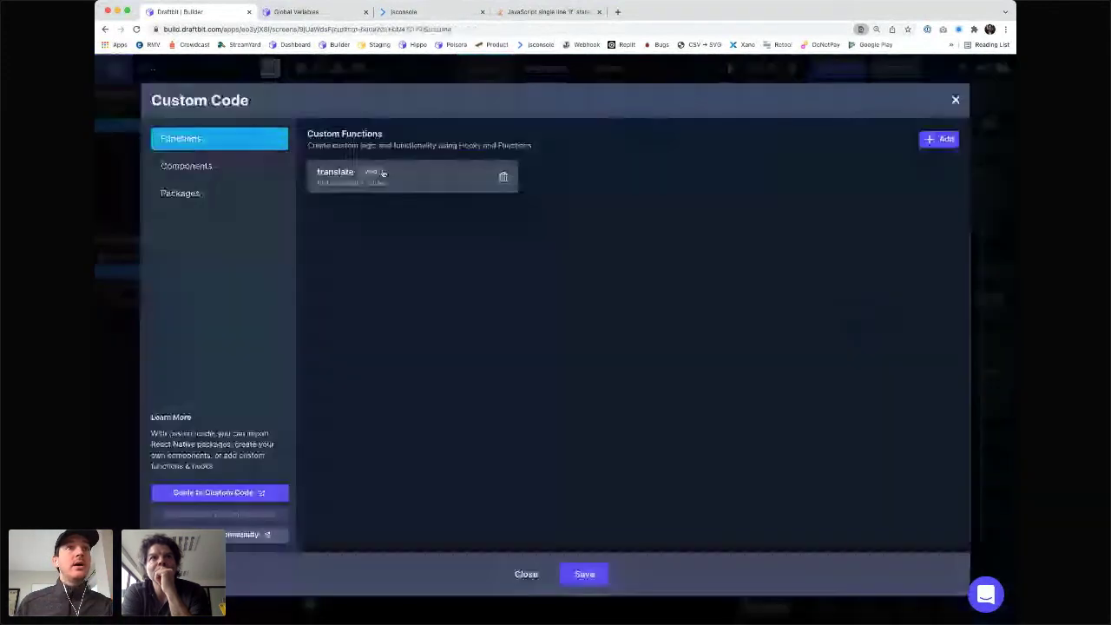
left_click(383, 173)
left_click(483, 207)
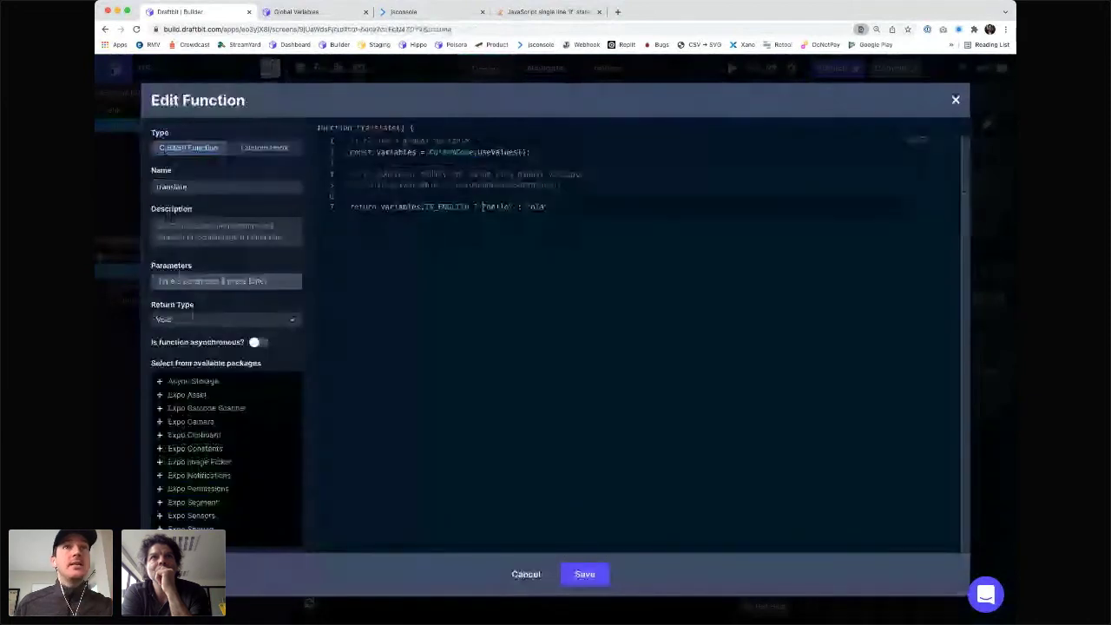
double_click(500, 207)
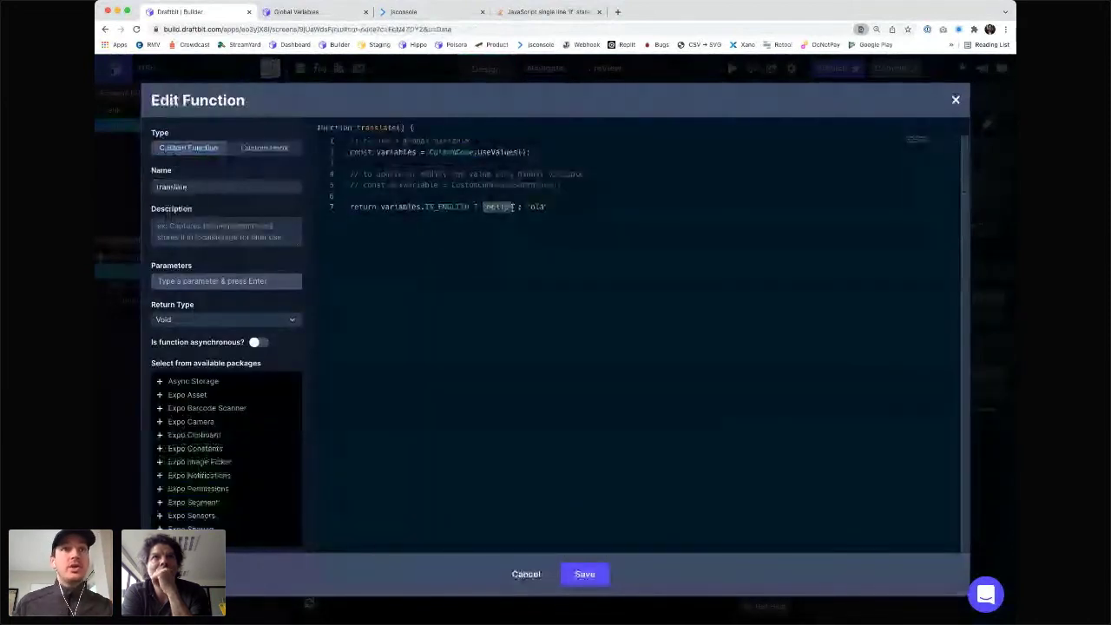
type("variables")
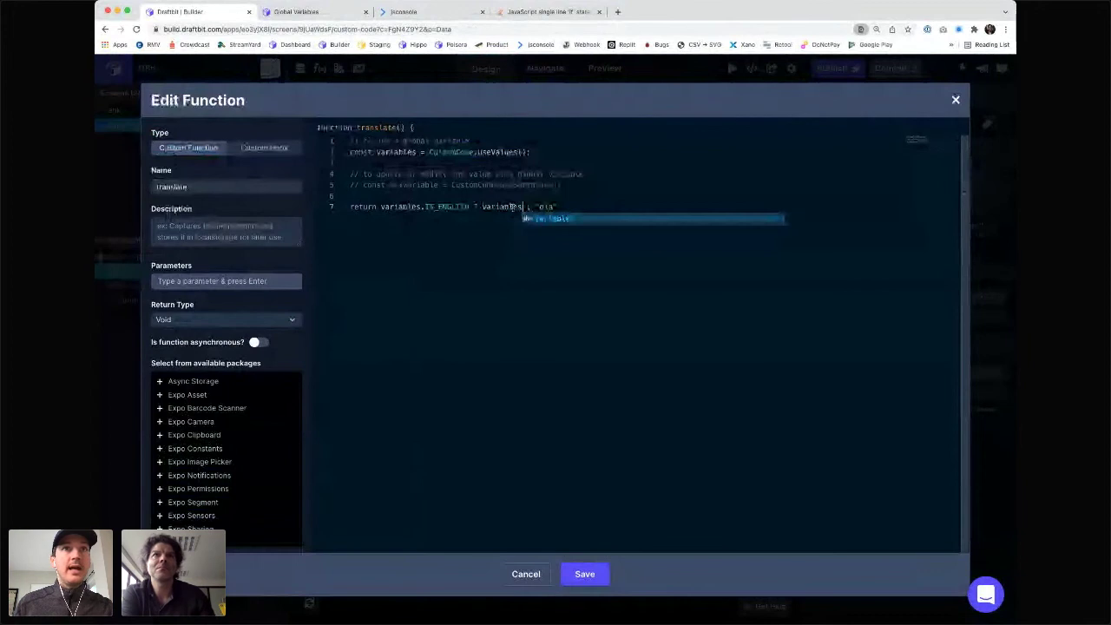
type(".")
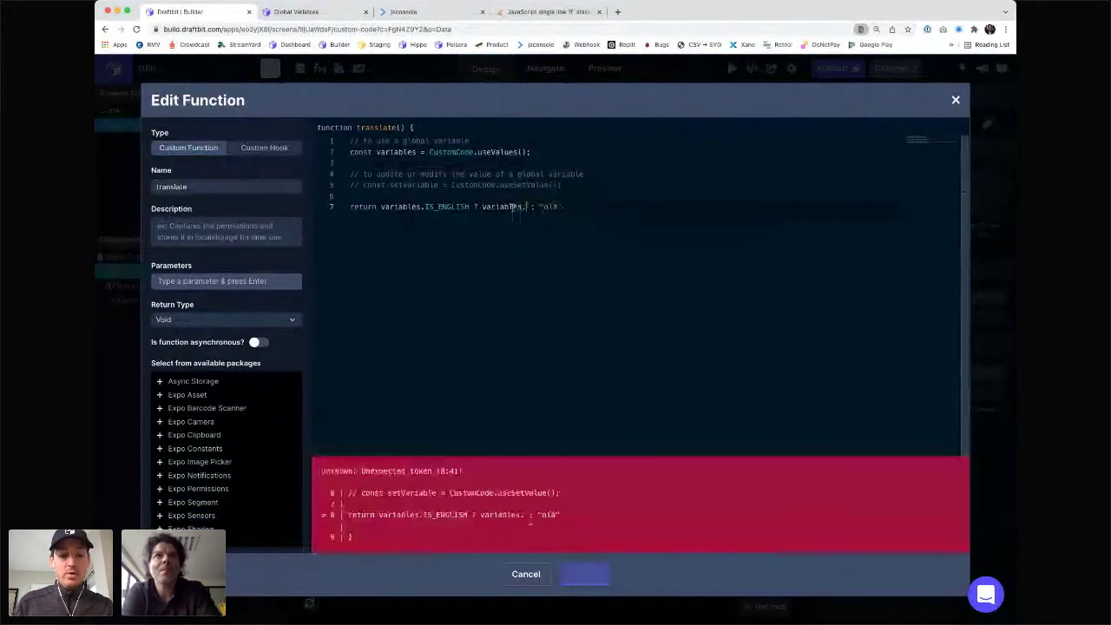
type("TEXTS.")
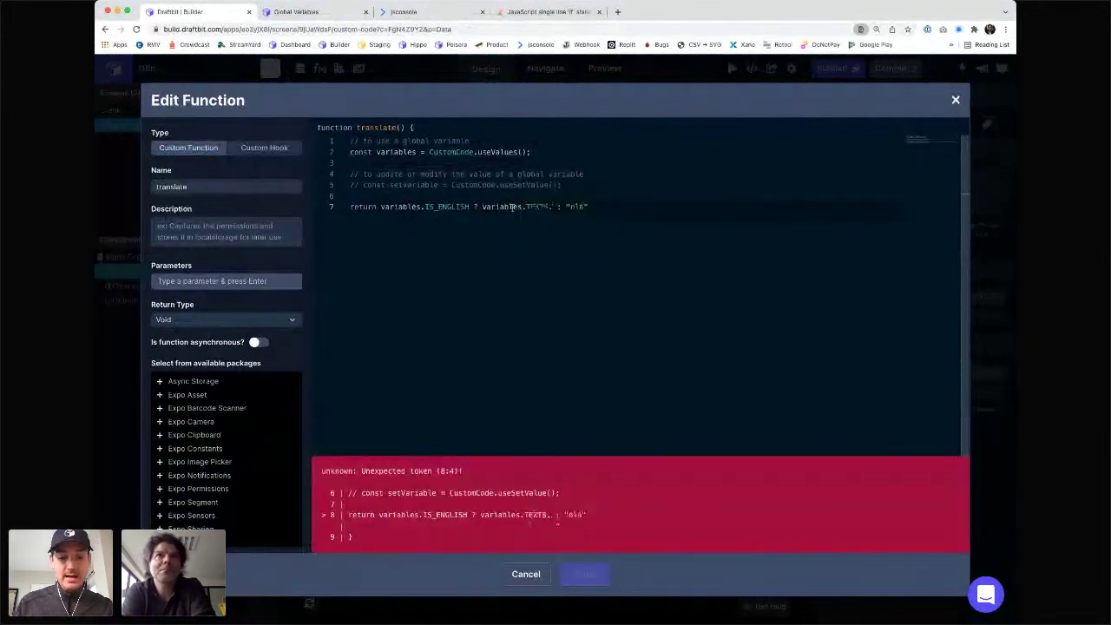
type("label.en")
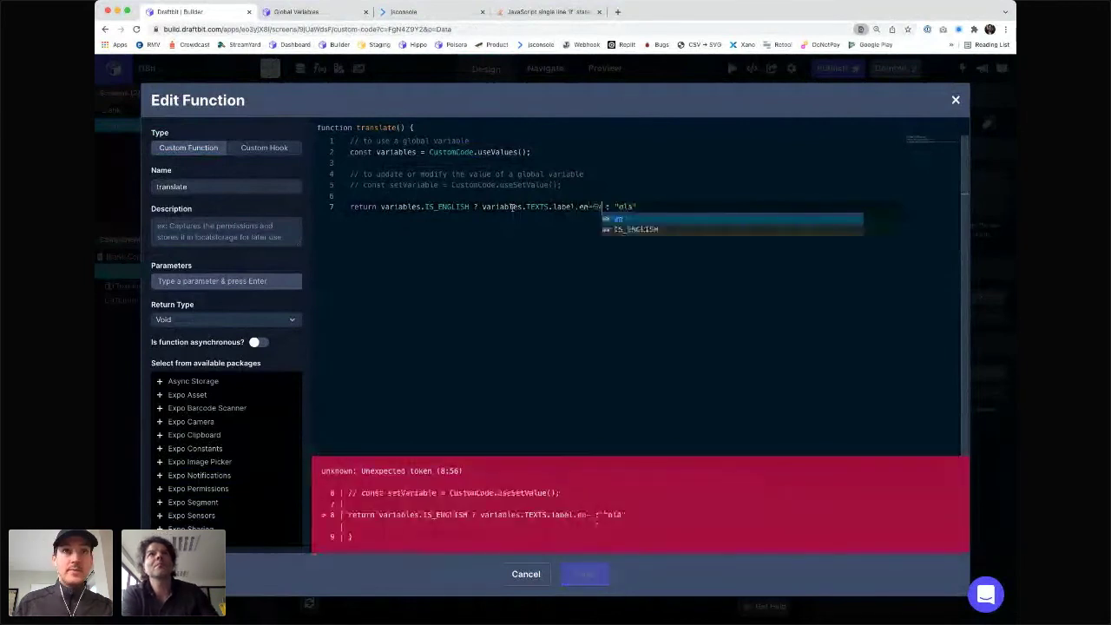
key("Escape")
key("BackSpace")
key("BackSpace")
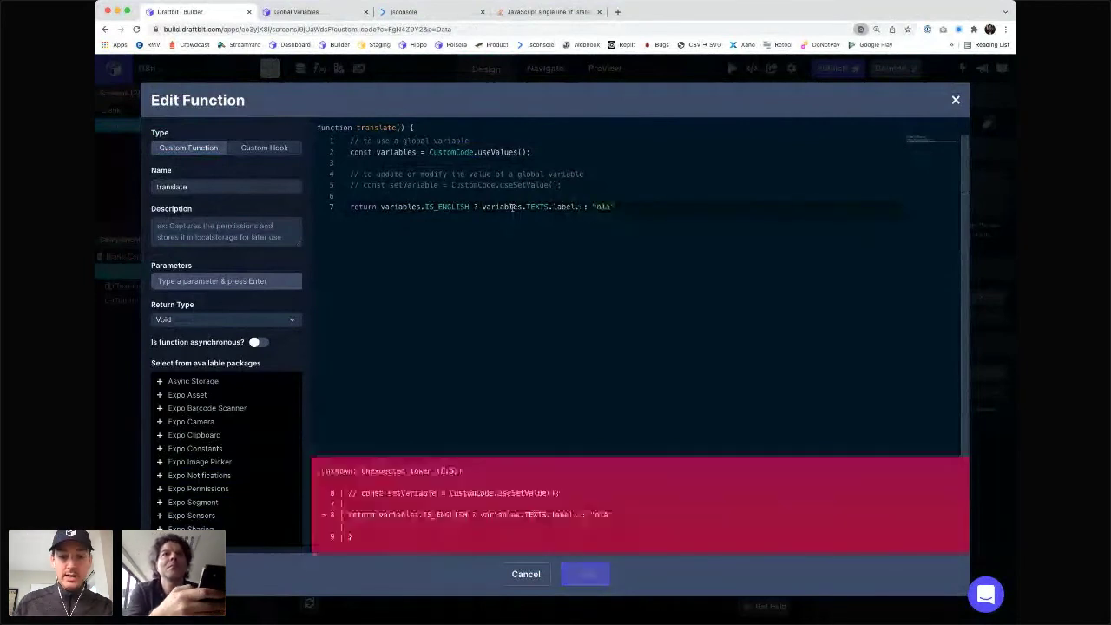
key("BackSpace")
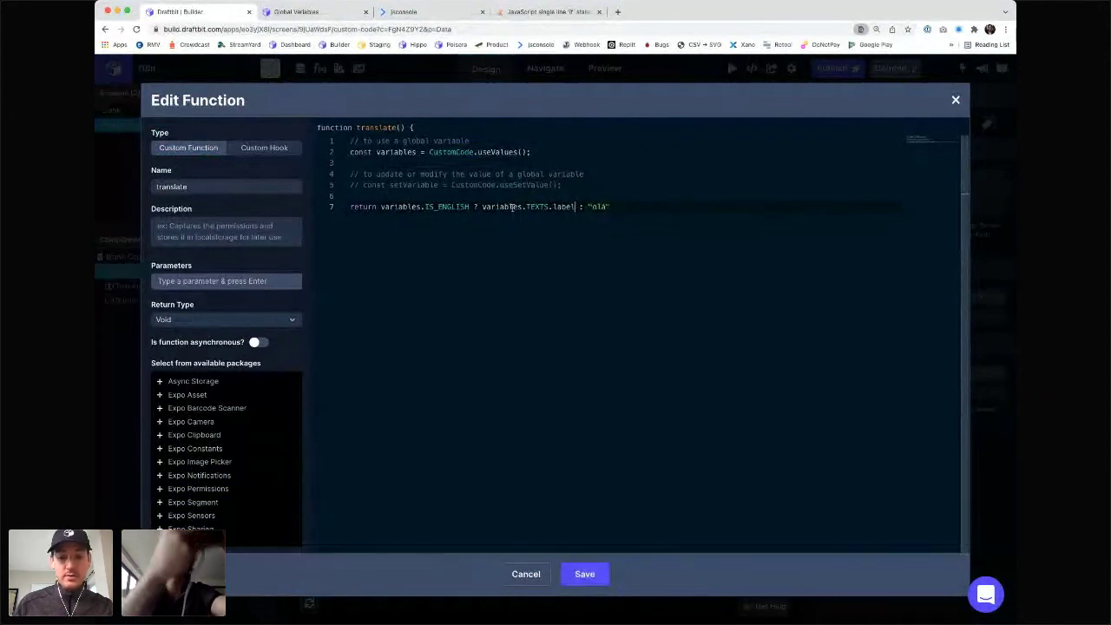
type(".")
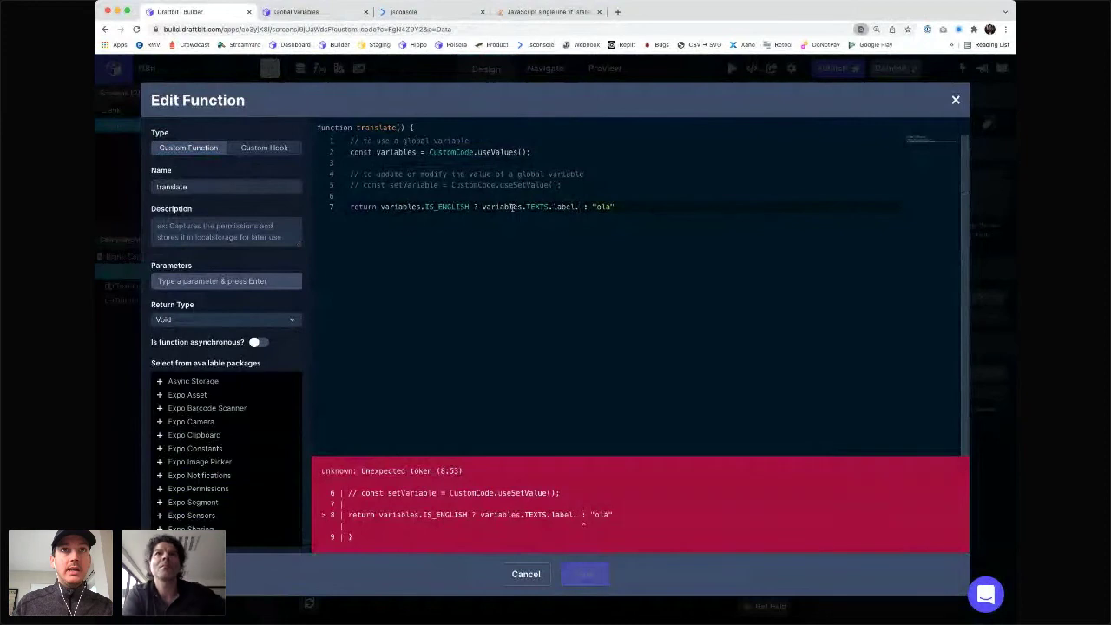
type("EN : ")
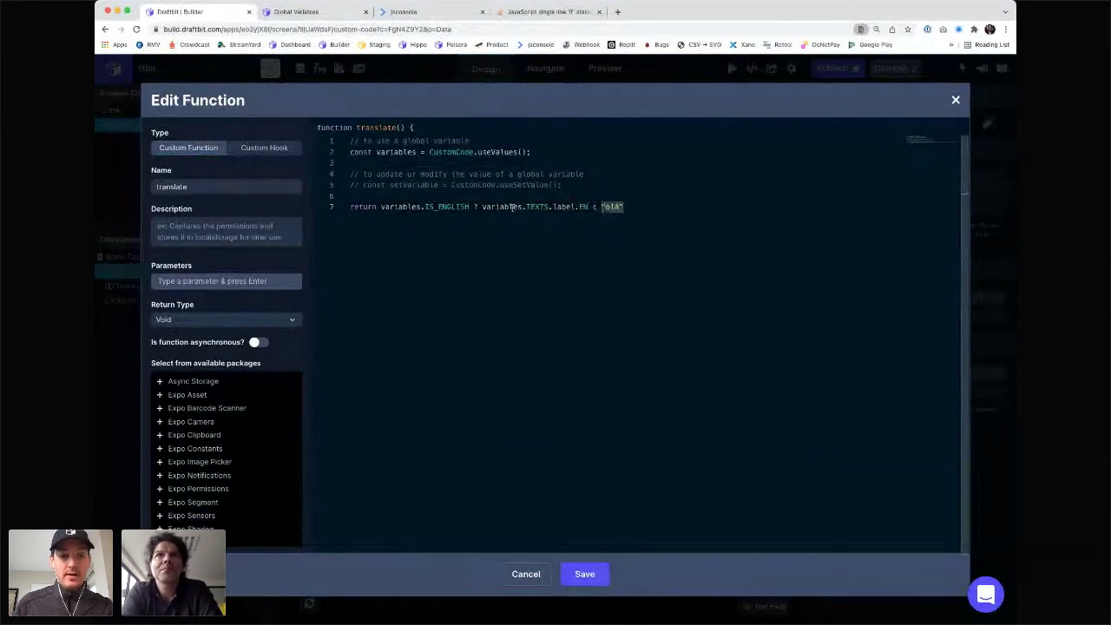
type("variables.")
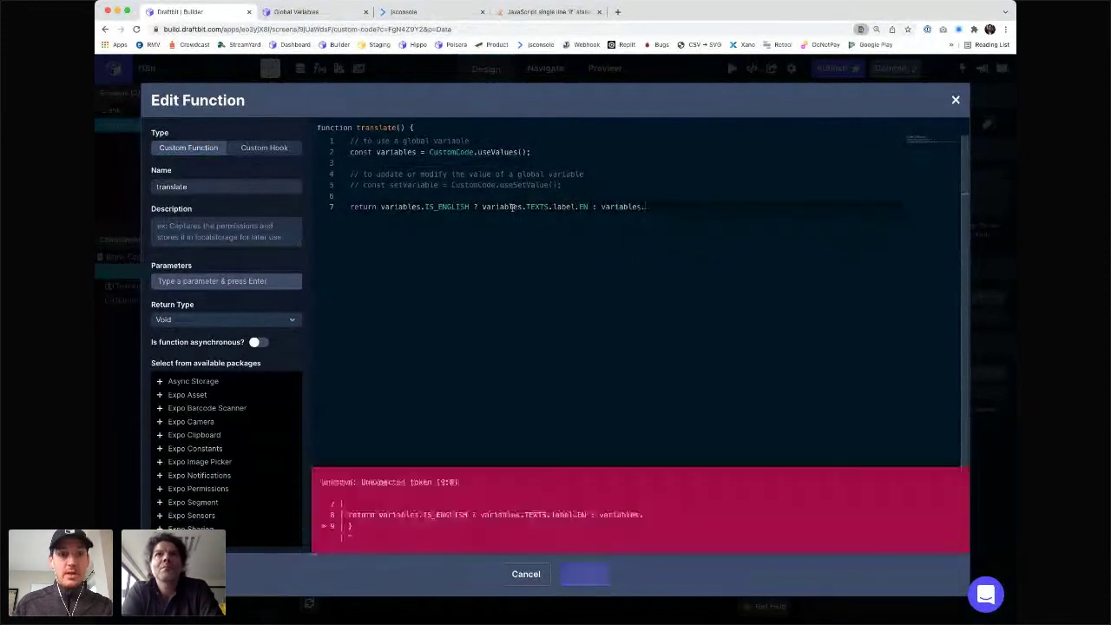
type("TEXTS.label")
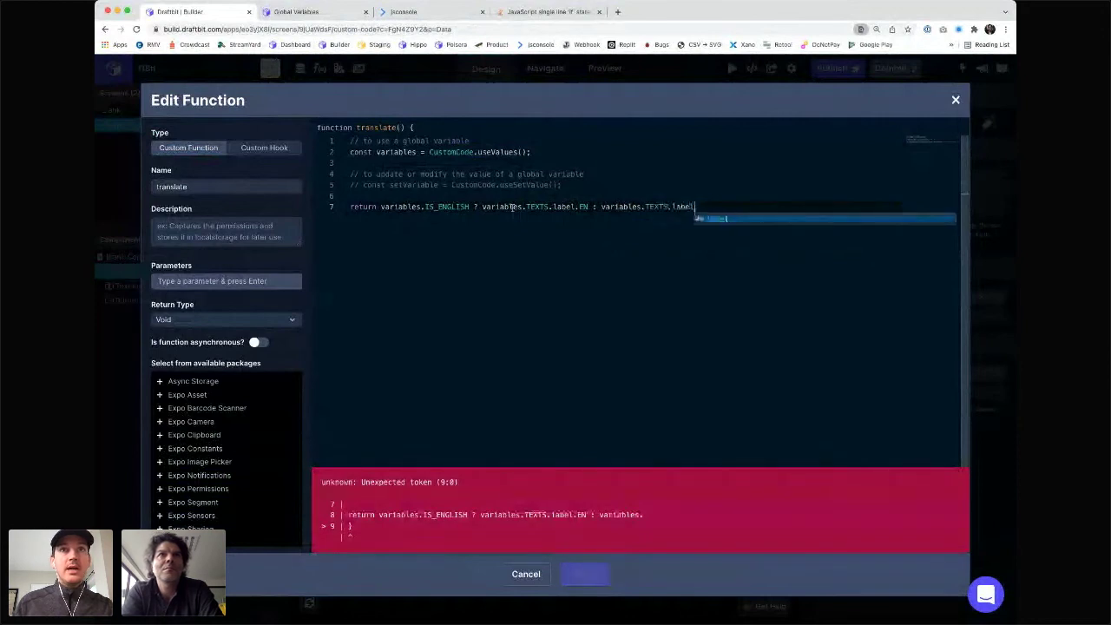
type(".FR")
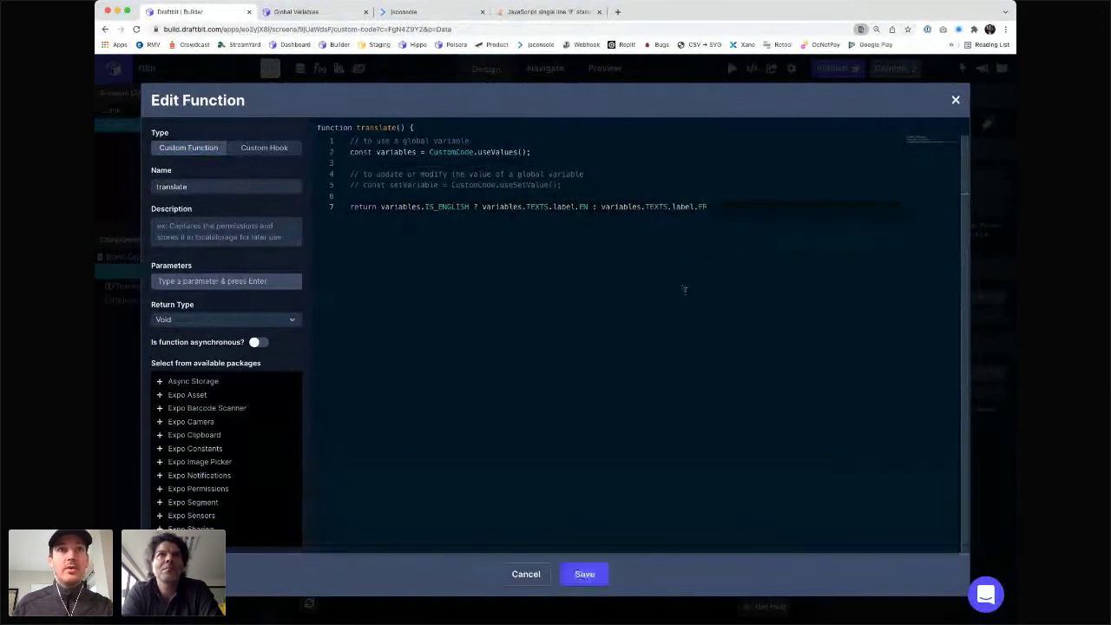
left_click(584, 574)
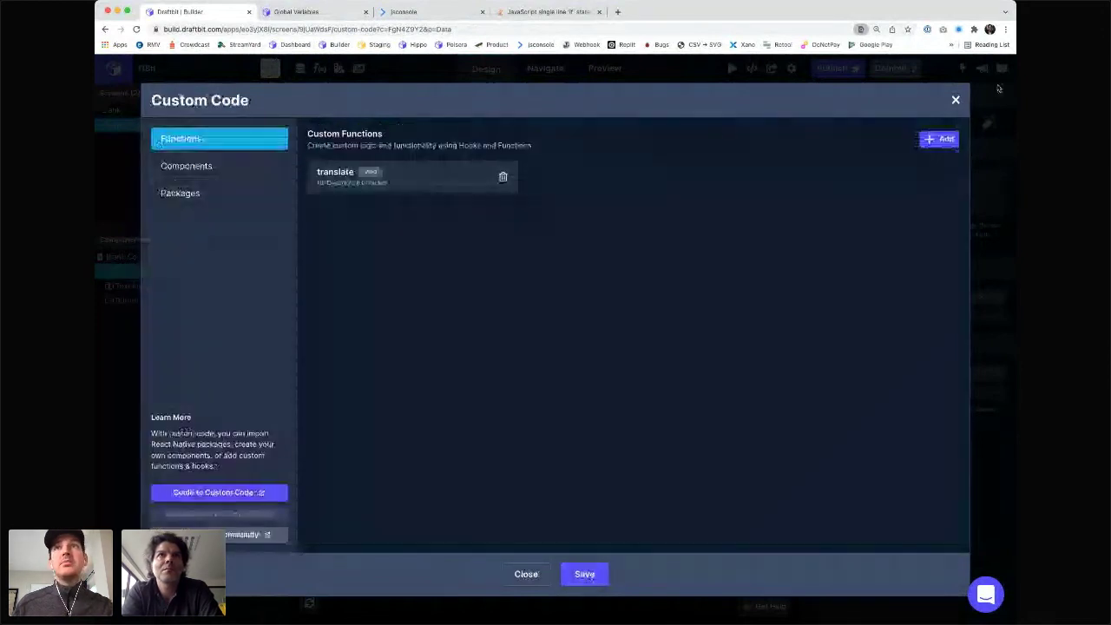
- Rename the TEXTS variable's language keys to EN and FR and save the project settings
left_click(584, 574)
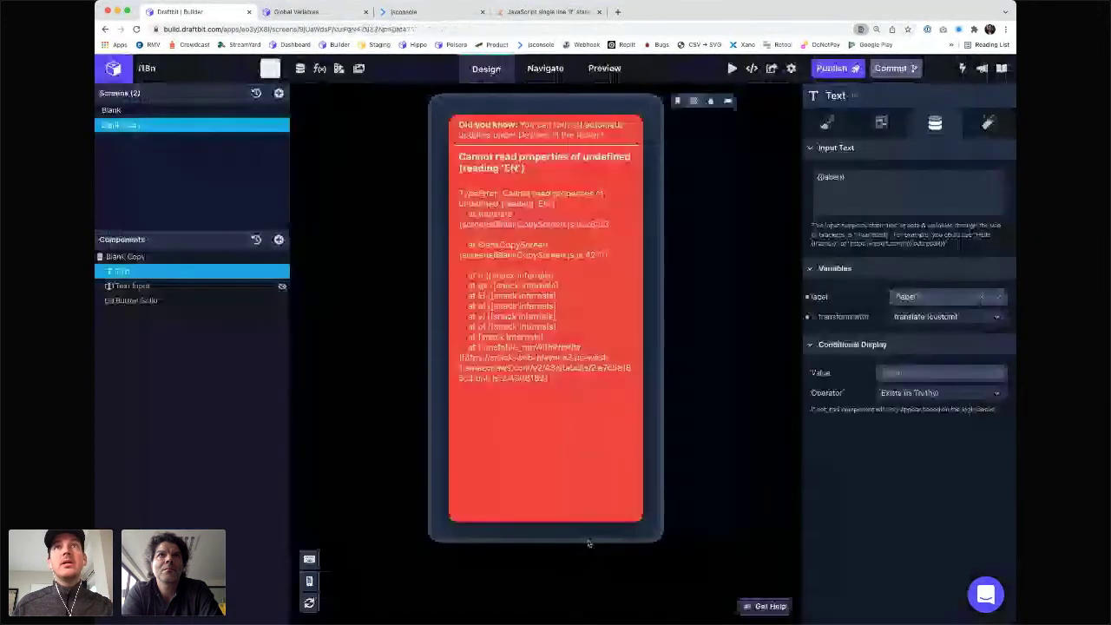
left_click(791, 68)
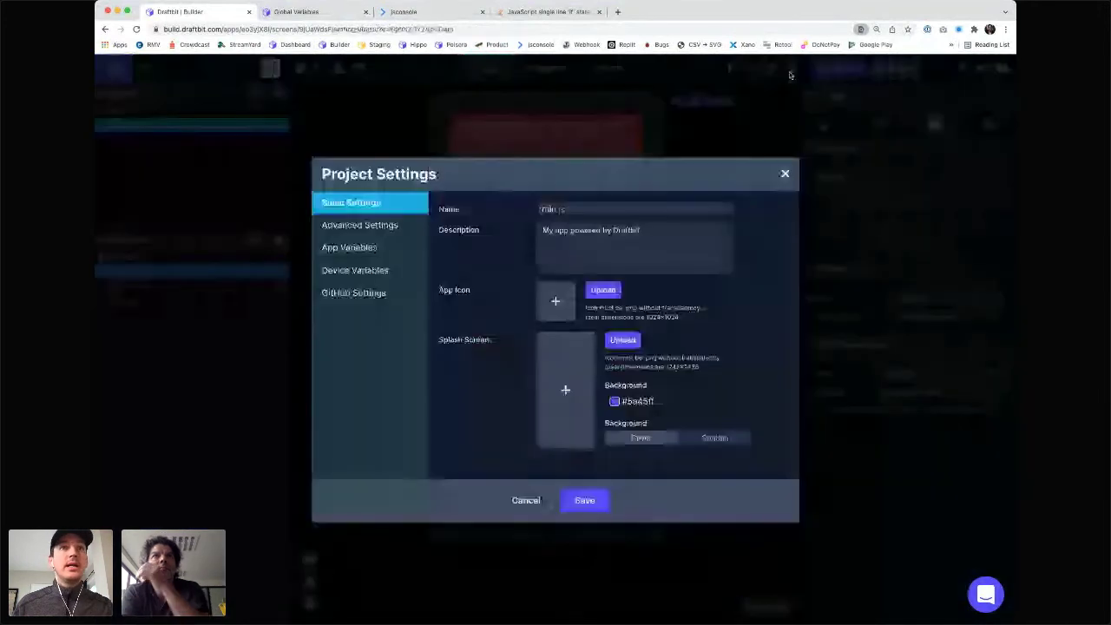
left_click(365, 250)
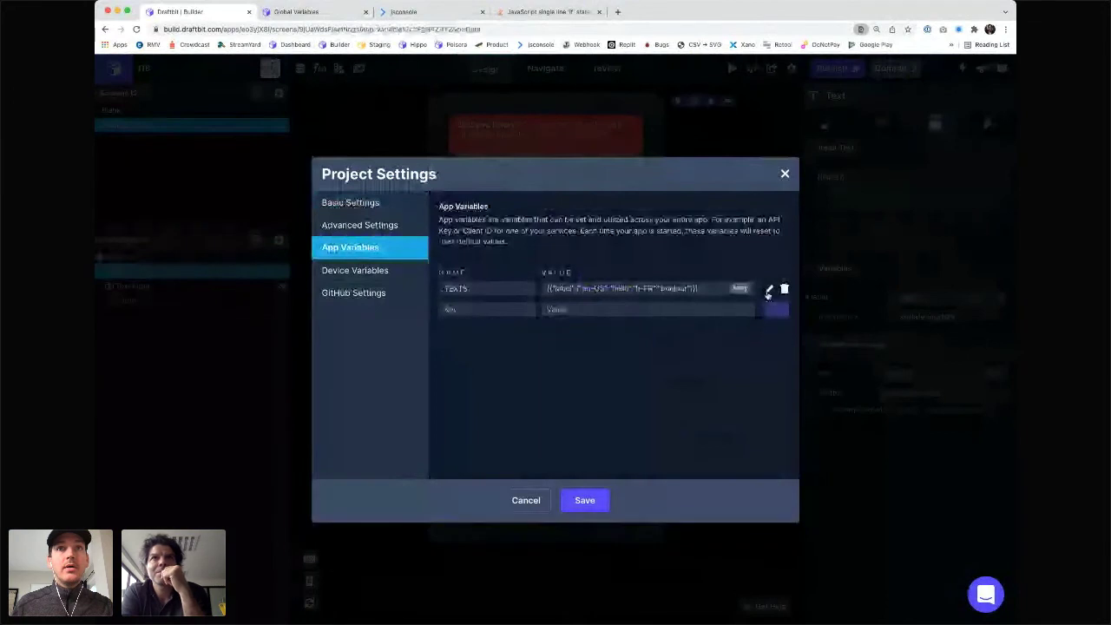
left_click(768, 291)
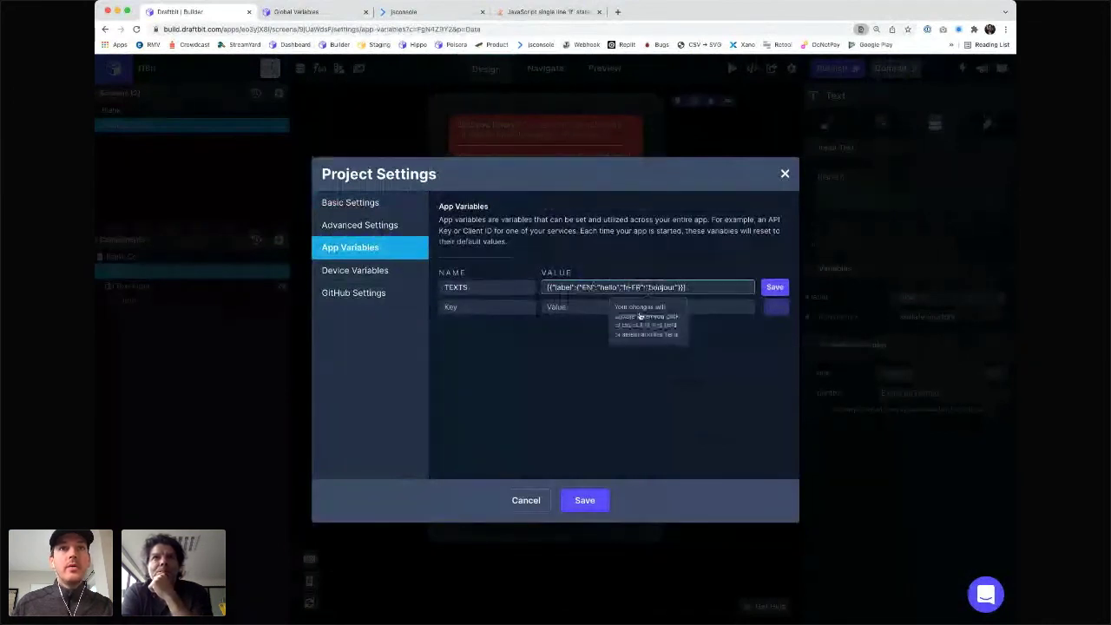
key("BackSpace")
key("BackSpace")
key("BackSpace")
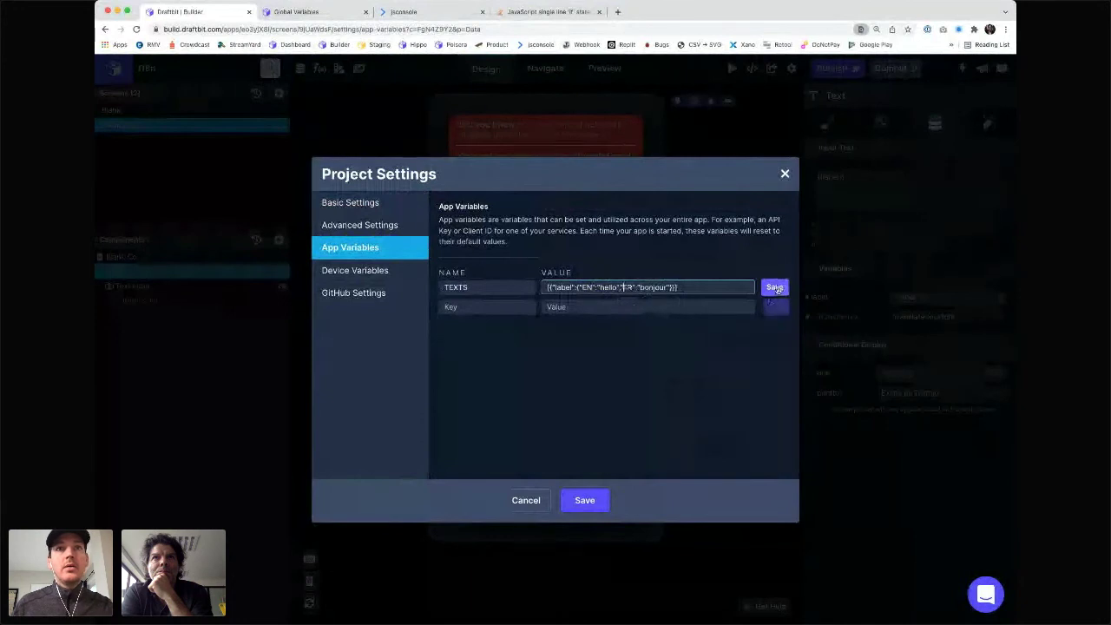
left_click(777, 288)
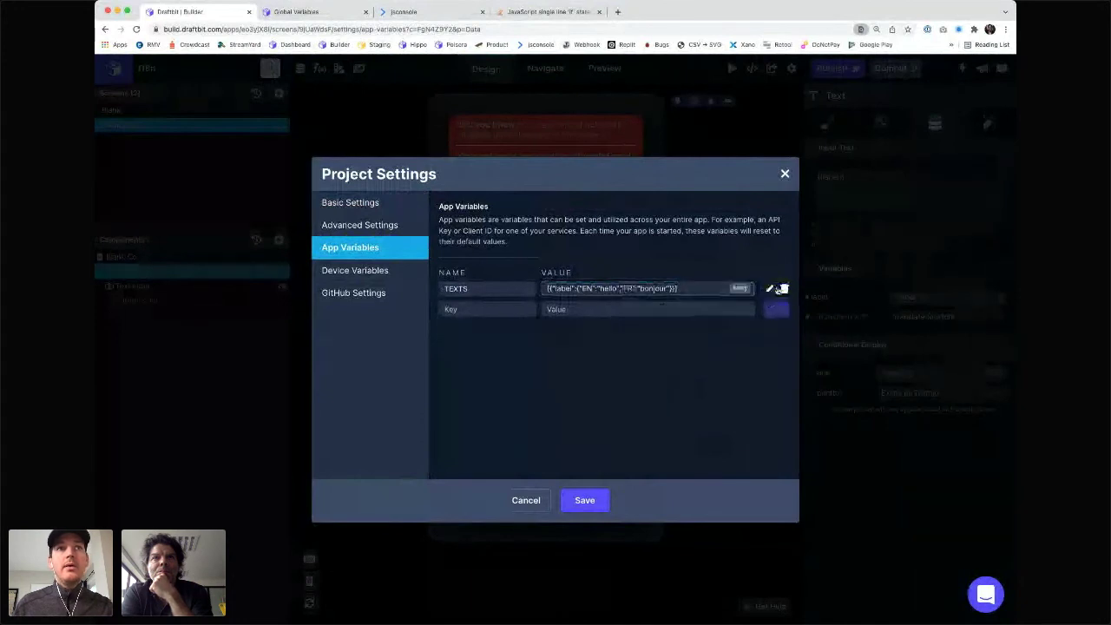
left_click(586, 501)
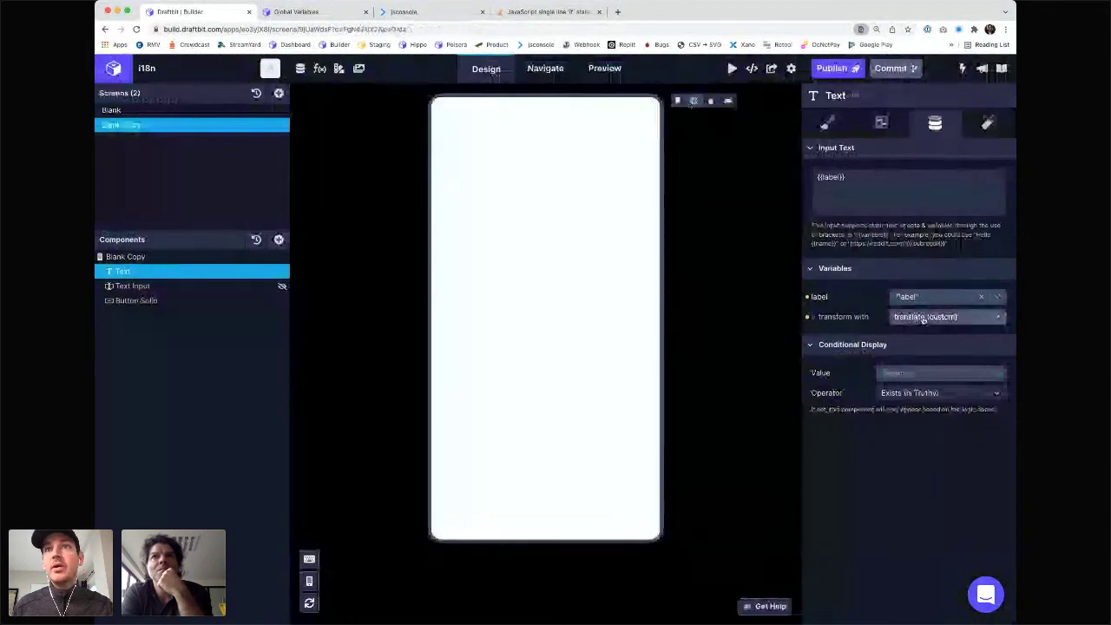
- Rewrite the EN half of translate's return as variables.TEXTS['label']['EN']
left_click(320, 68)
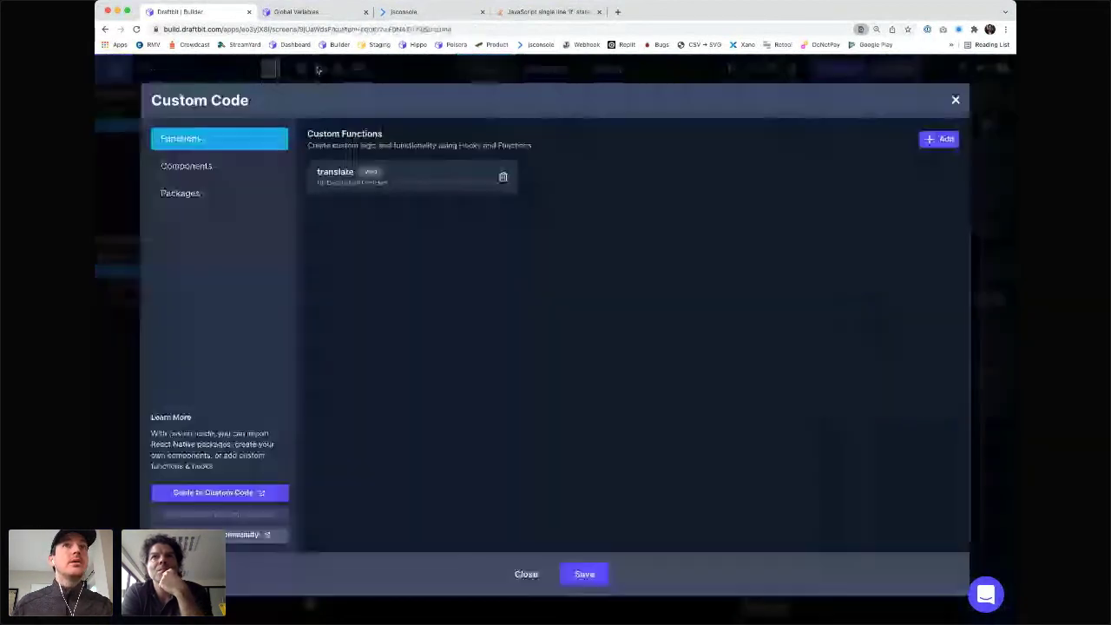
left_click(398, 175)
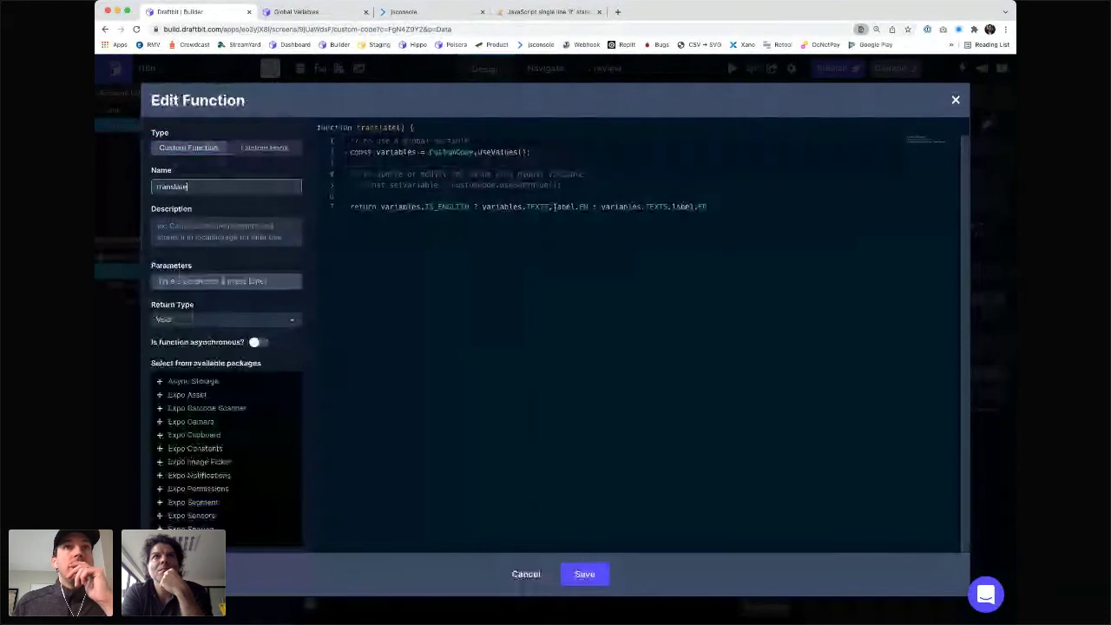
key("BackSpace")
type("[")
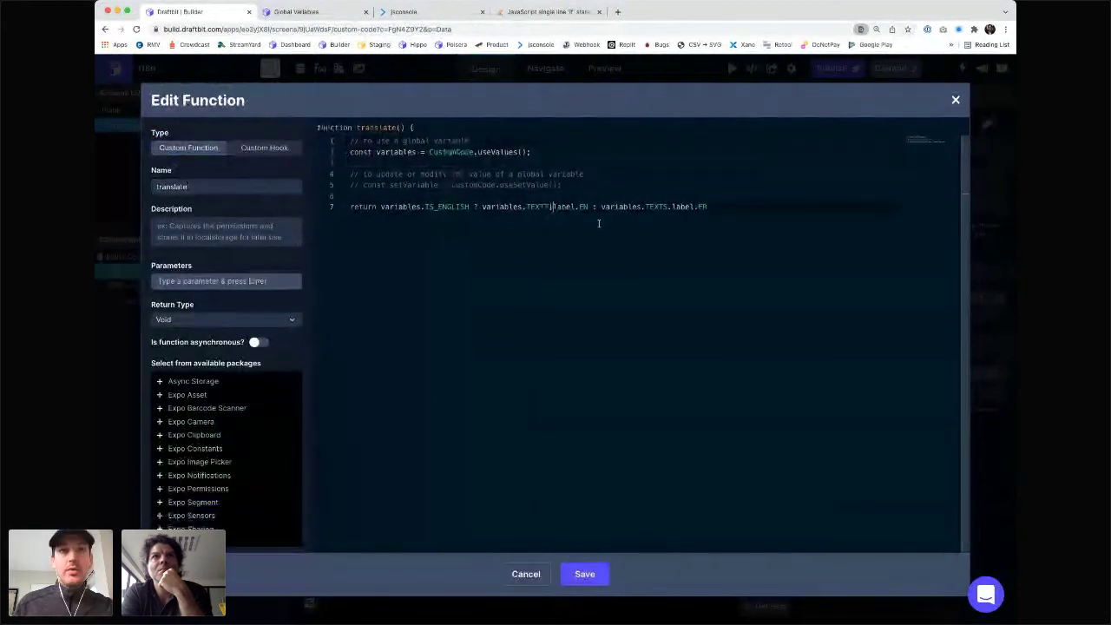
type("'")
key("Right")
key("Right")
key("Right")
key("Right")
key("Right")
type("']")
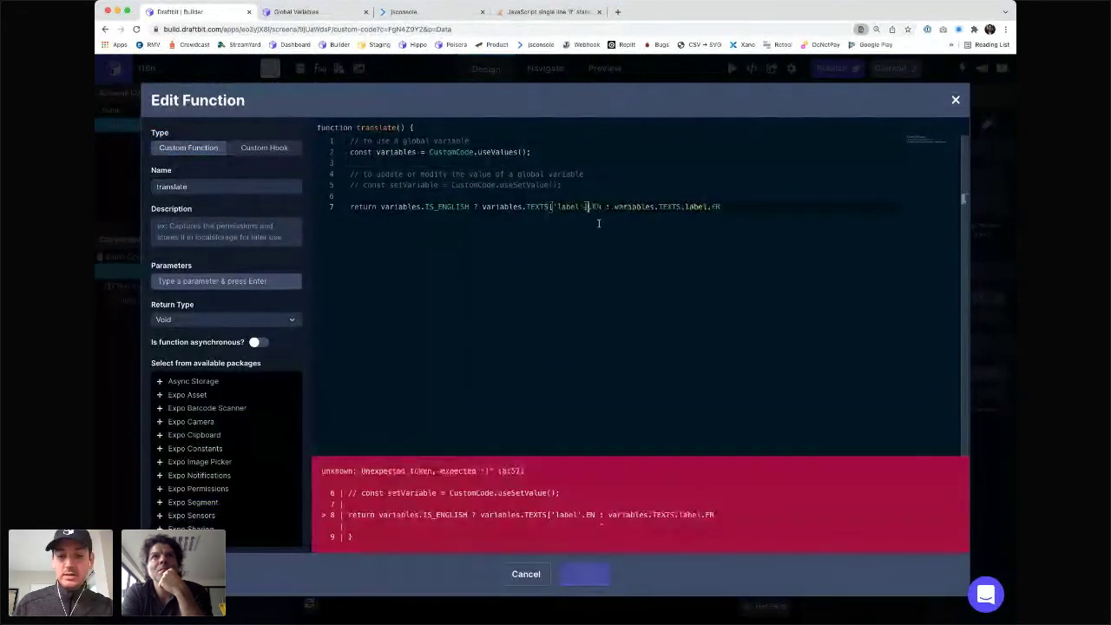
key("Delete")
key("Right")
key("Right")
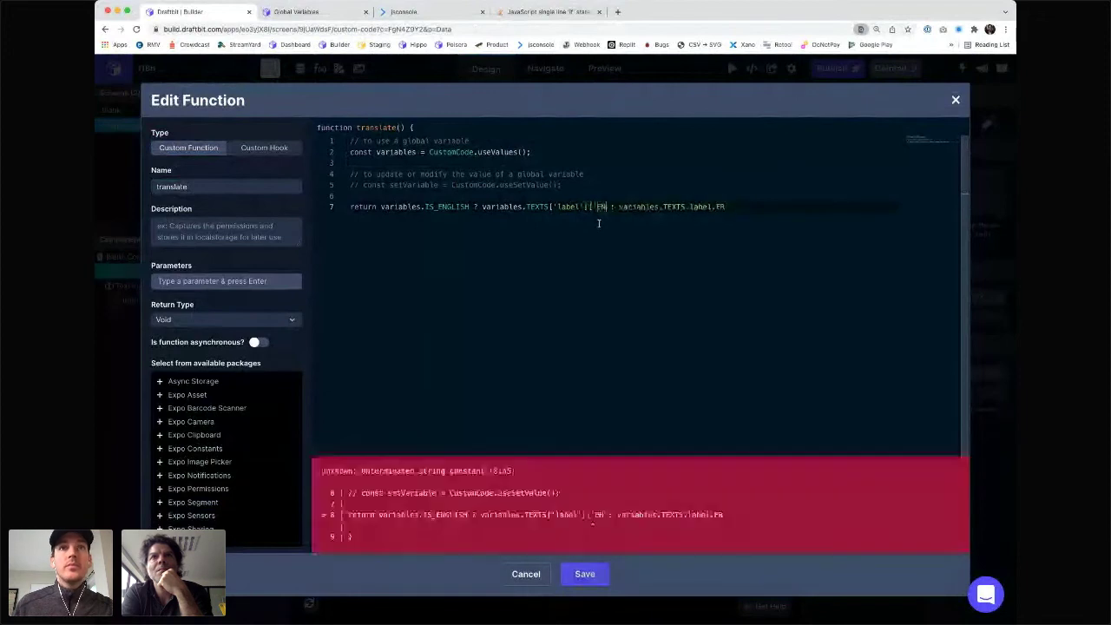
type("']")
- Rewrite the FR half as variables.TEXTS['label']['FR'] and save the function
key("Right")
key("Right")
key("Right")
key("Right")
key("Right")
key("Right")
key("Right")
key("Right")
key("Right")
key("Right")
key("Right")
key("Right")
key("Right")
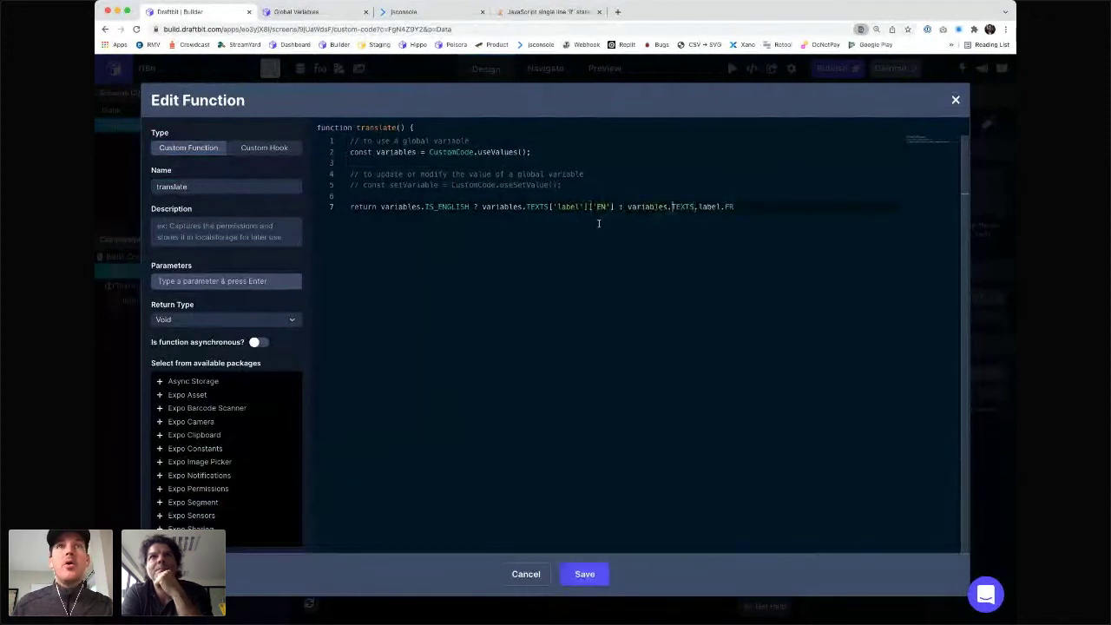
key("Right")
key("Right")
key("Right")
key("Right")
key("Right")
key("Delete")
type("['")
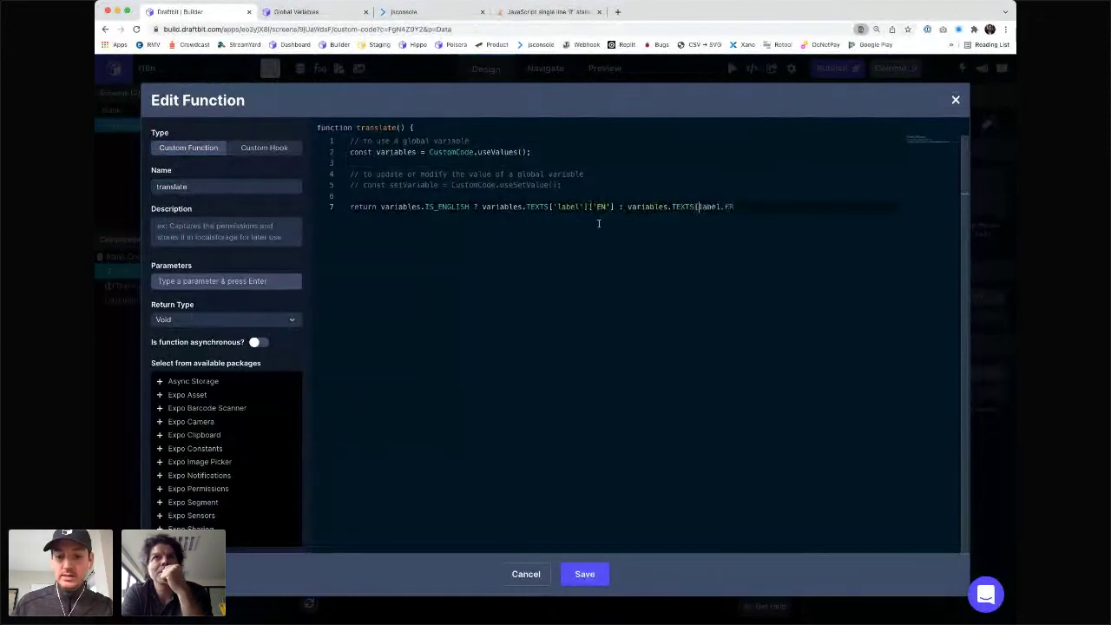
key("Right")
key("Right")
key("Right")
key("Right")
key("Right")
key("Delete")
type("']")
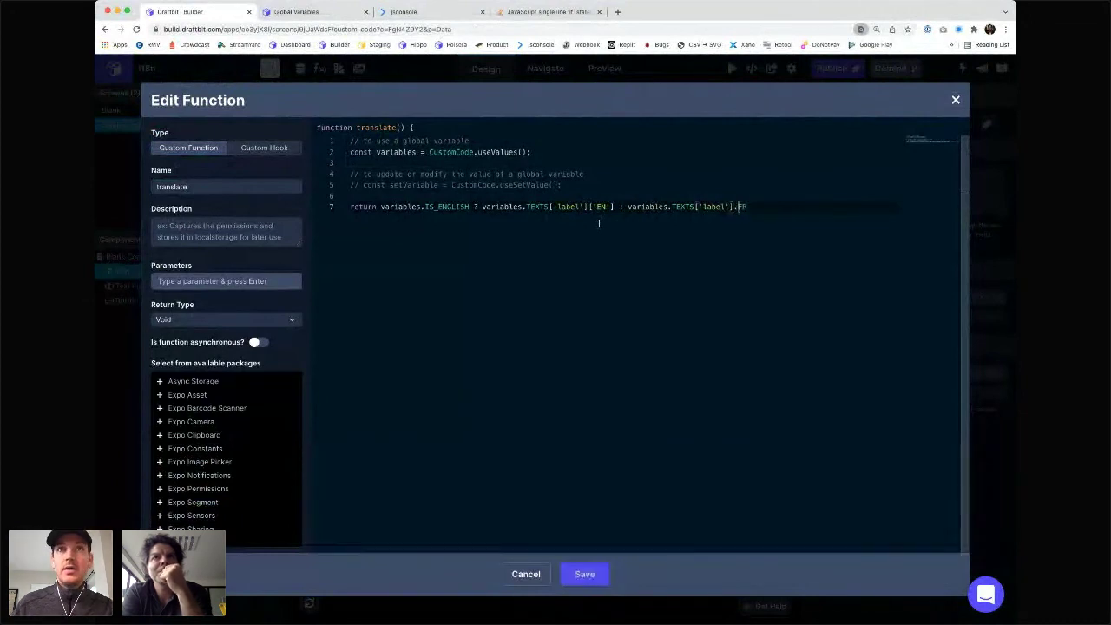
type("['")
key("Right")
key("Right")
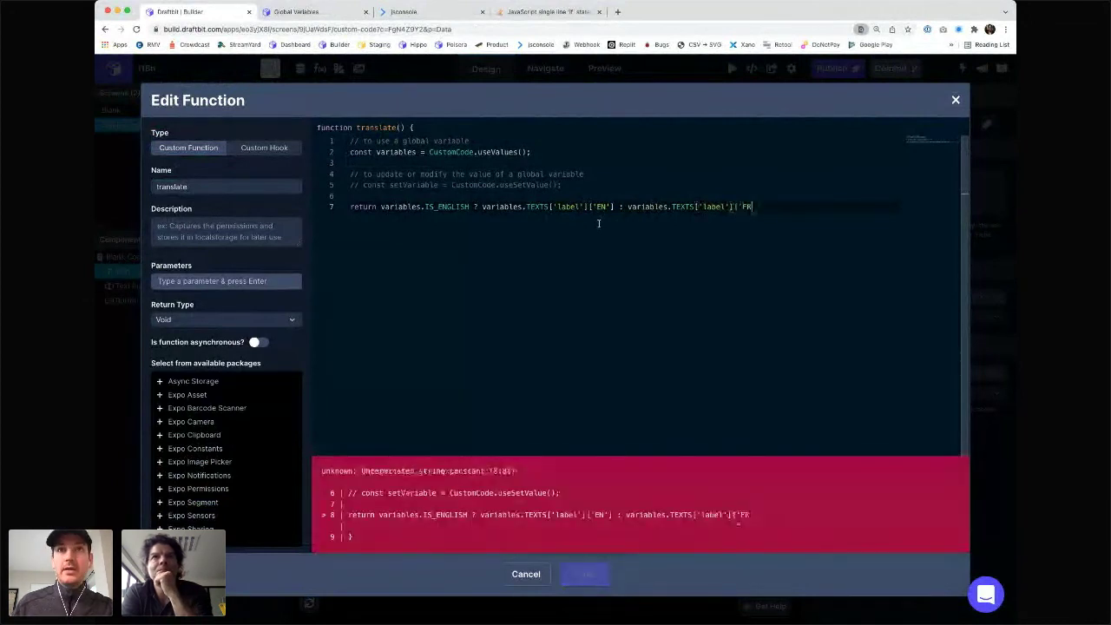
type("']")
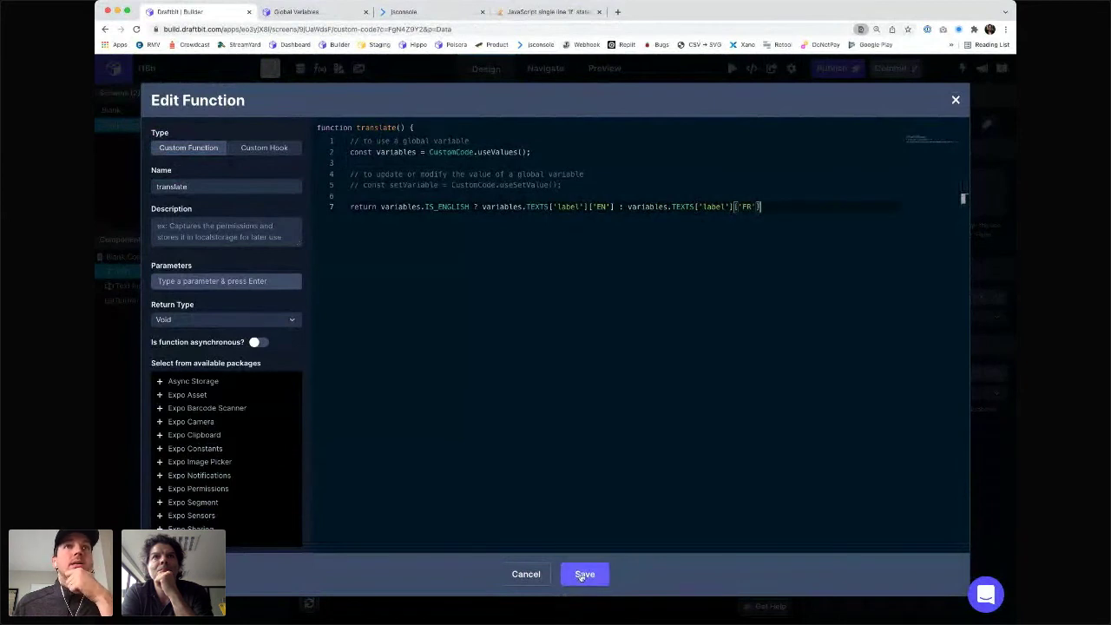
left_click(584, 575)
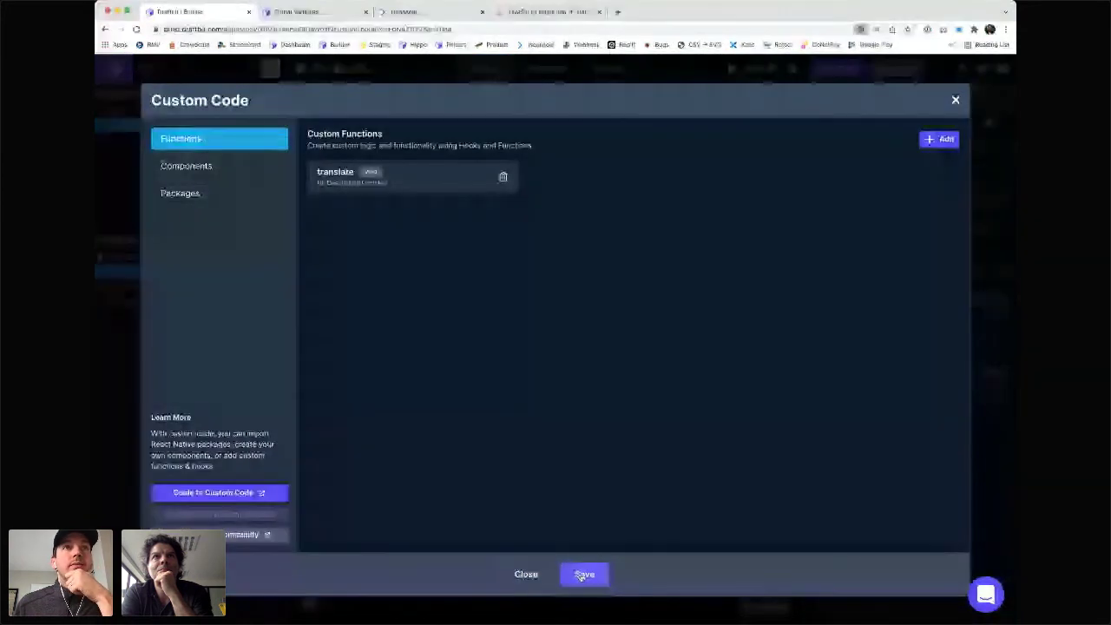
left_click(584, 575)
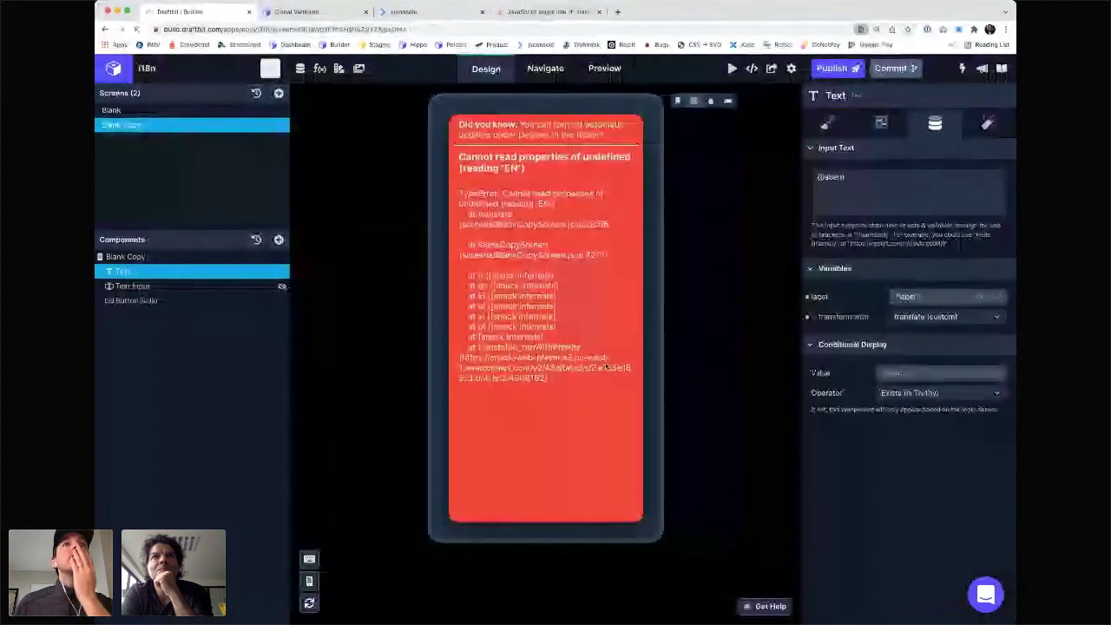
- Reload the preview, select the whole TEXTS value, and go to jsonlint.com in a new tab
key("super+r")
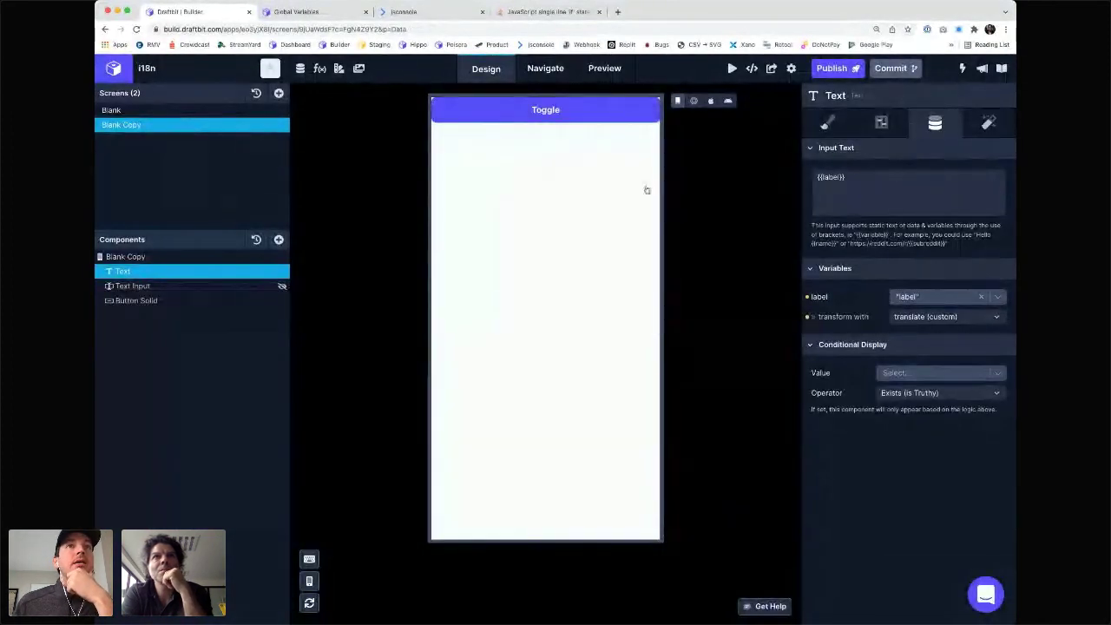
left_click(693, 100)
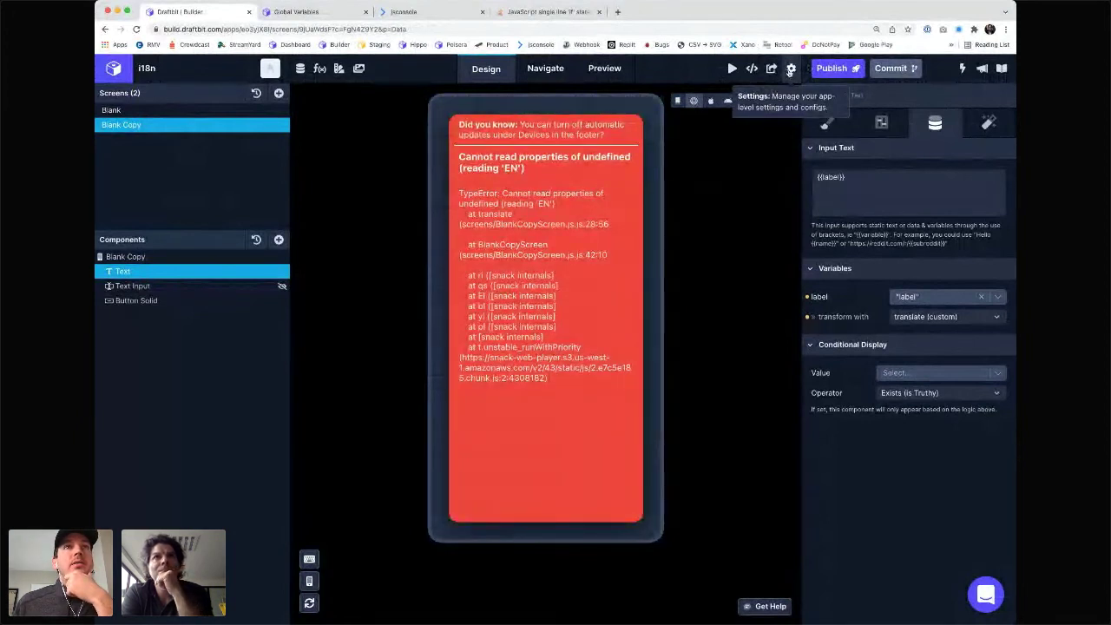
left_click(790, 70)
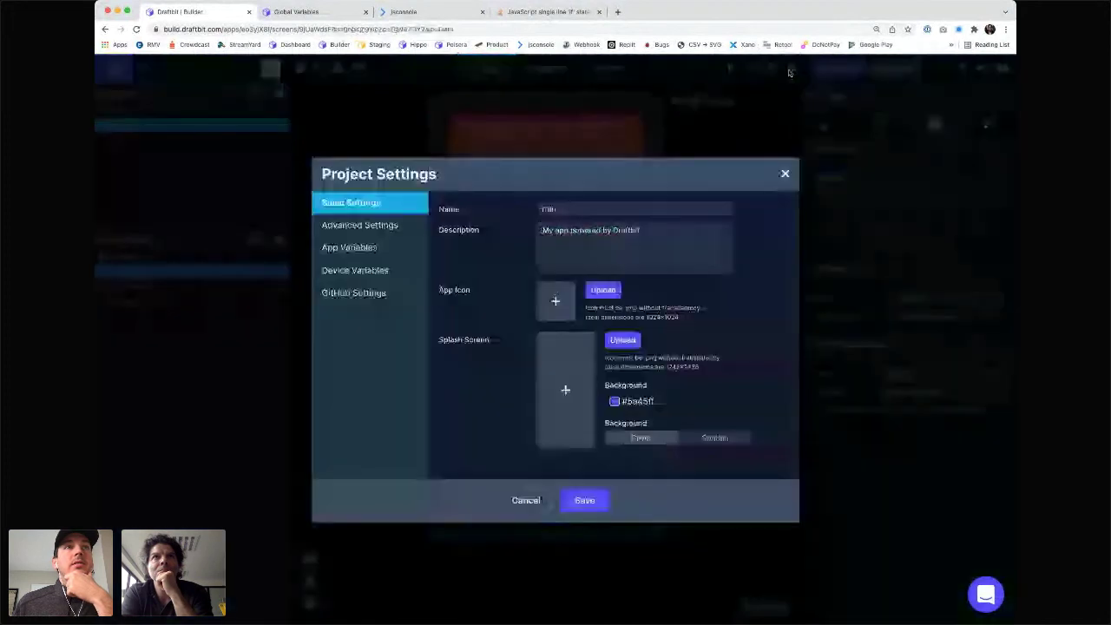
left_click(350, 247)
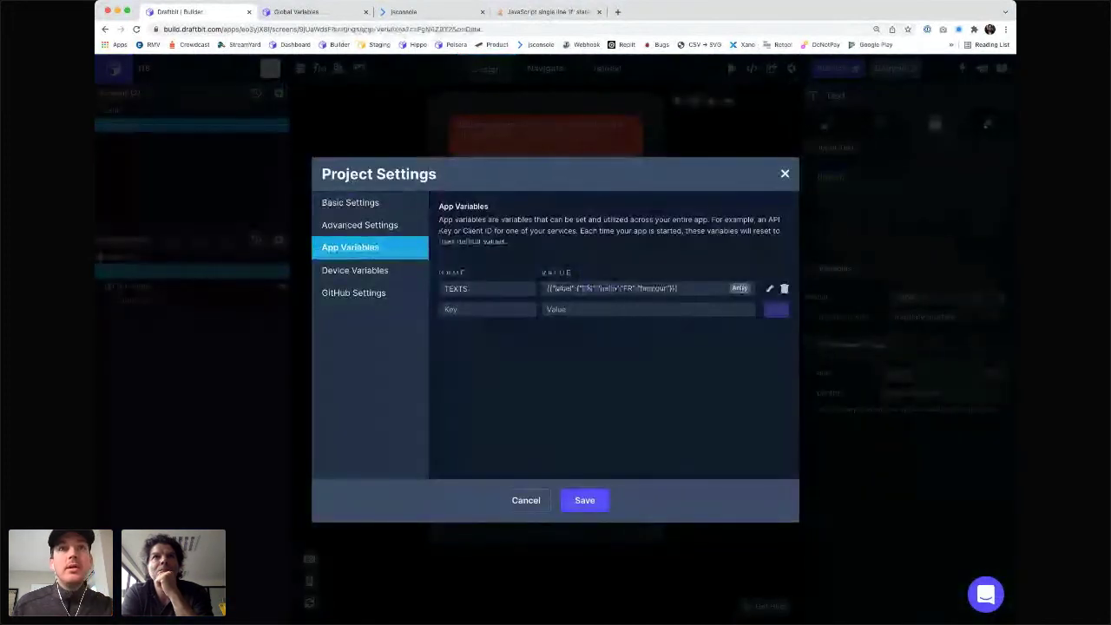
left_click(770, 289)
triple_click(700, 291)
key("super+t")
type("jsonlint.com")
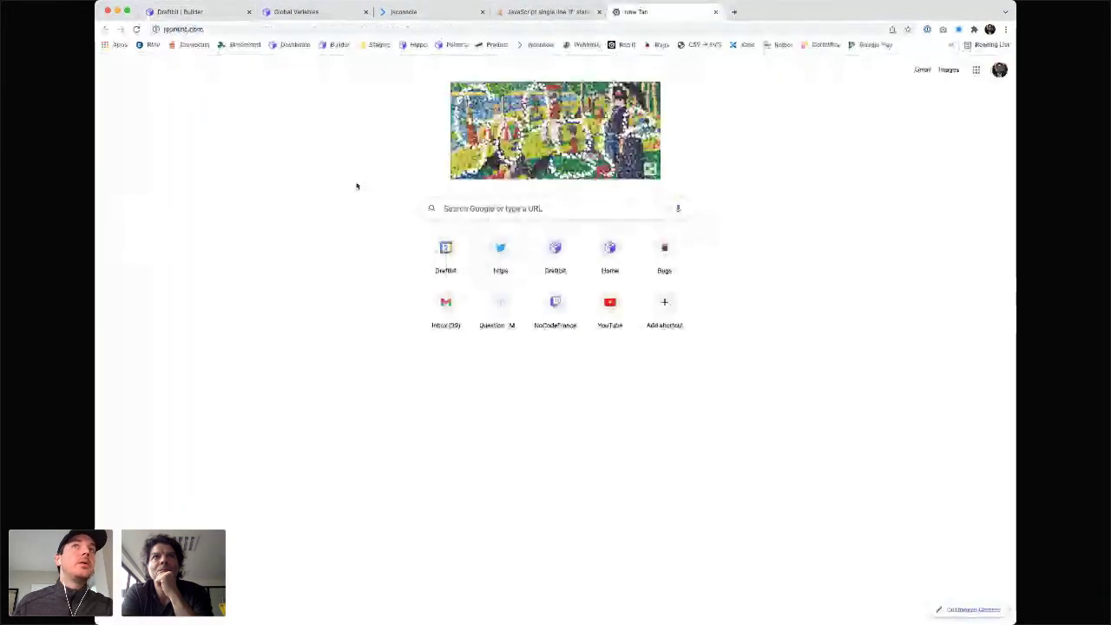
- Validate the TEXTS JSON on jsonlint.com, check the Global Variables docs, and return to Draftbit
key("Return")
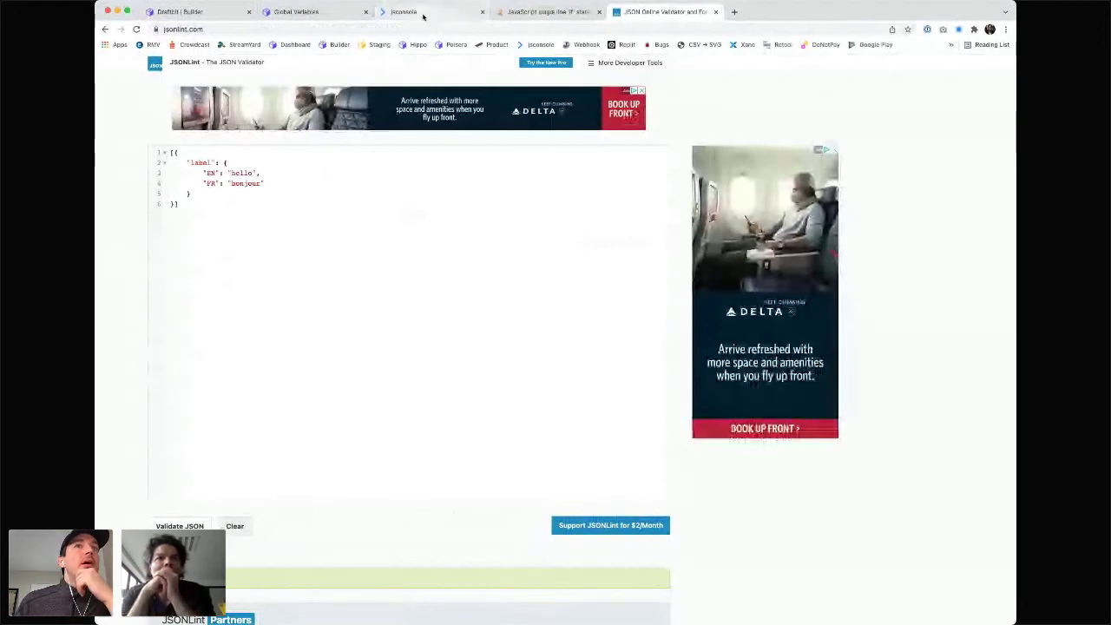
left_click(315, 12)
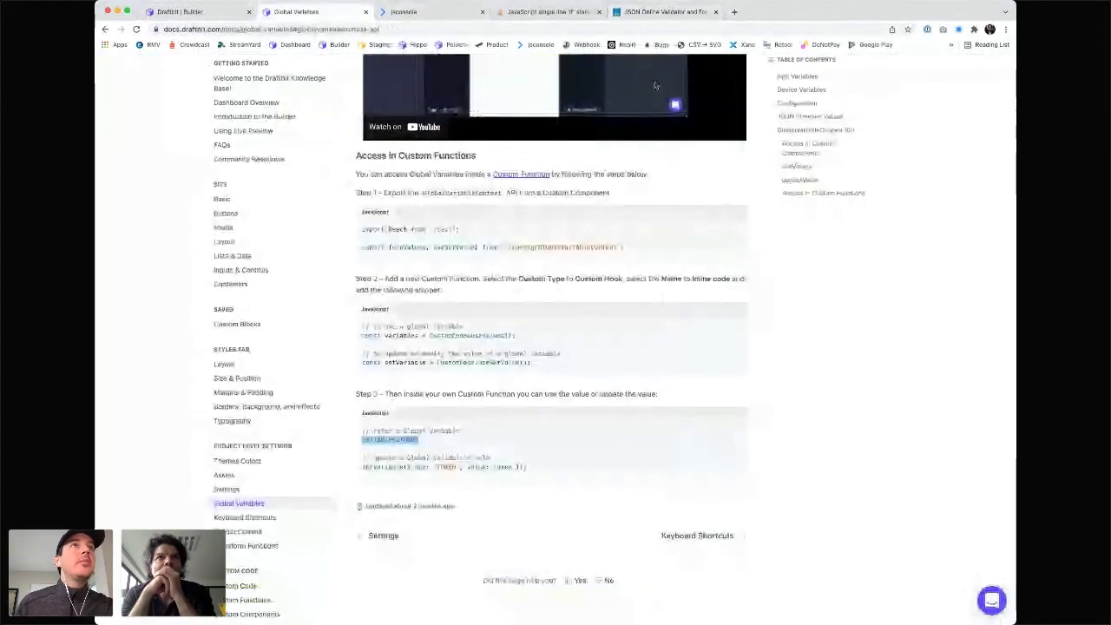
key("ctrl+shift+Tab")
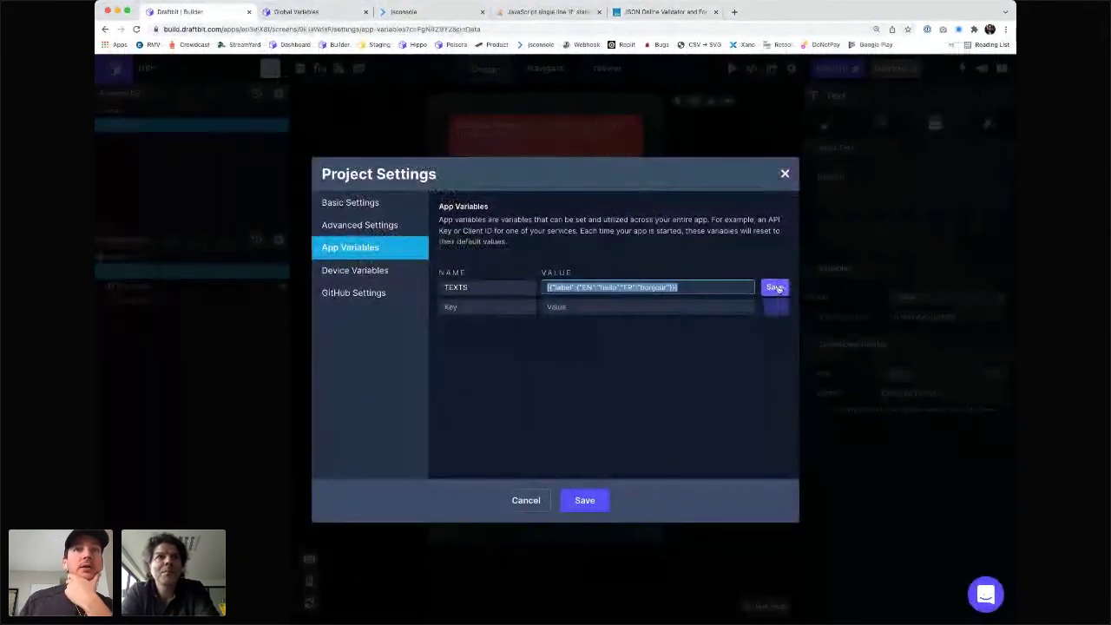
- Commit the TEXTS value, save the project settings, and bring up the custom functions list
left_click(777, 288)
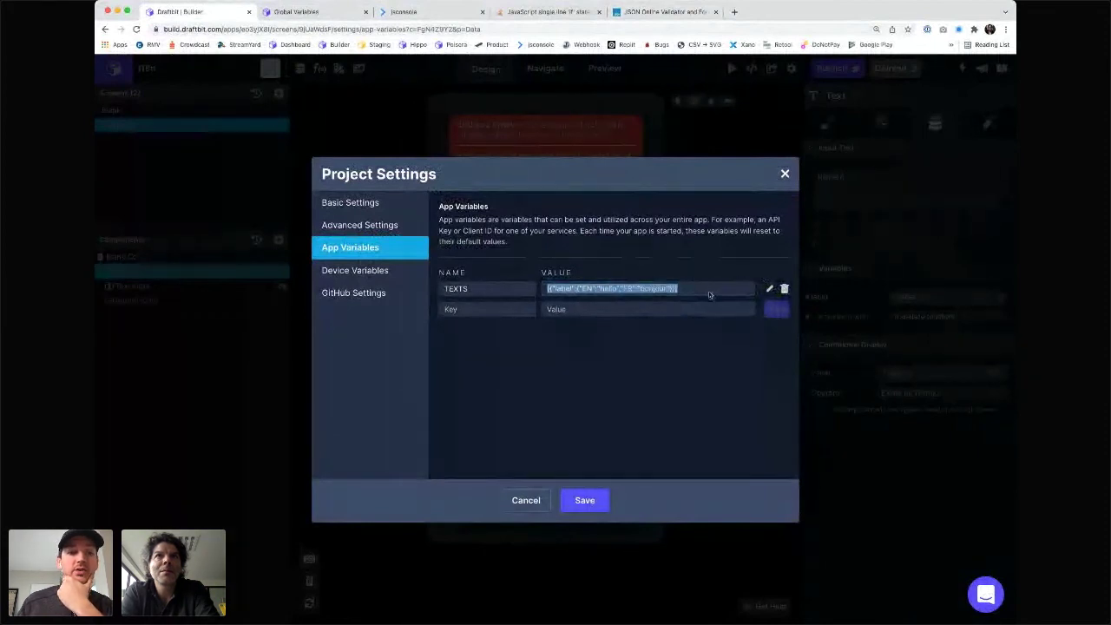
left_click(585, 498)
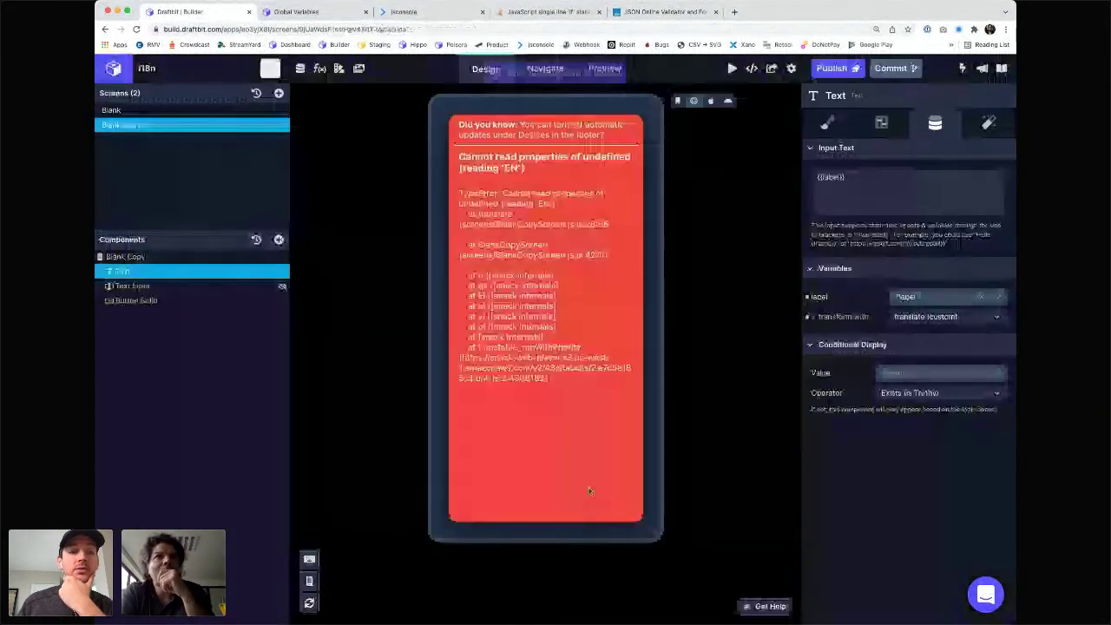
left_click(320, 69)
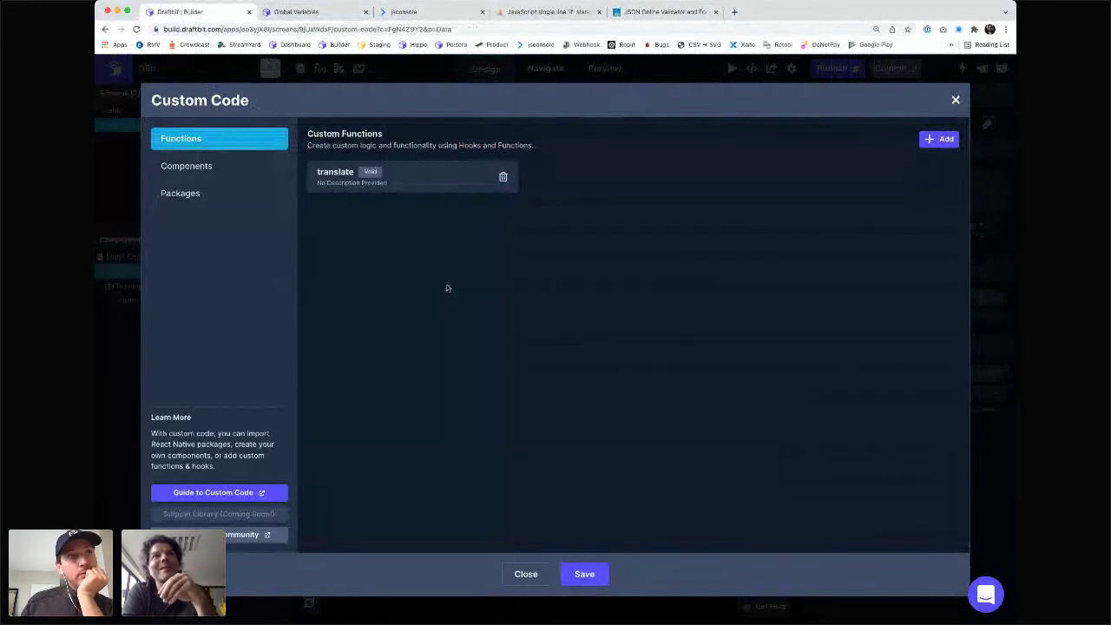
left_click(402, 178)
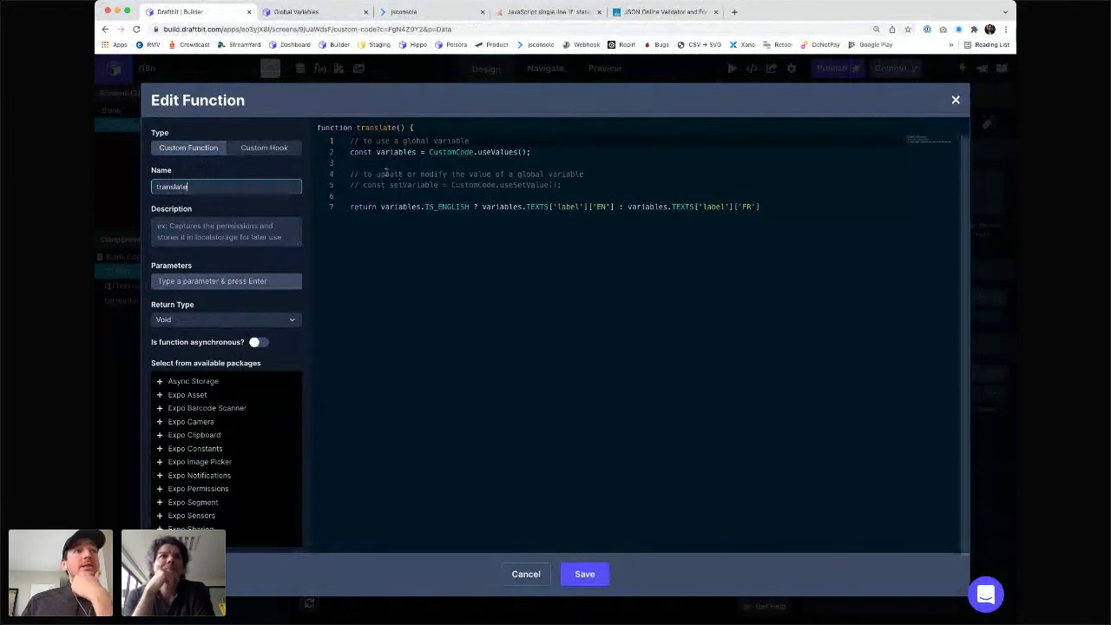
left_click(526, 574)
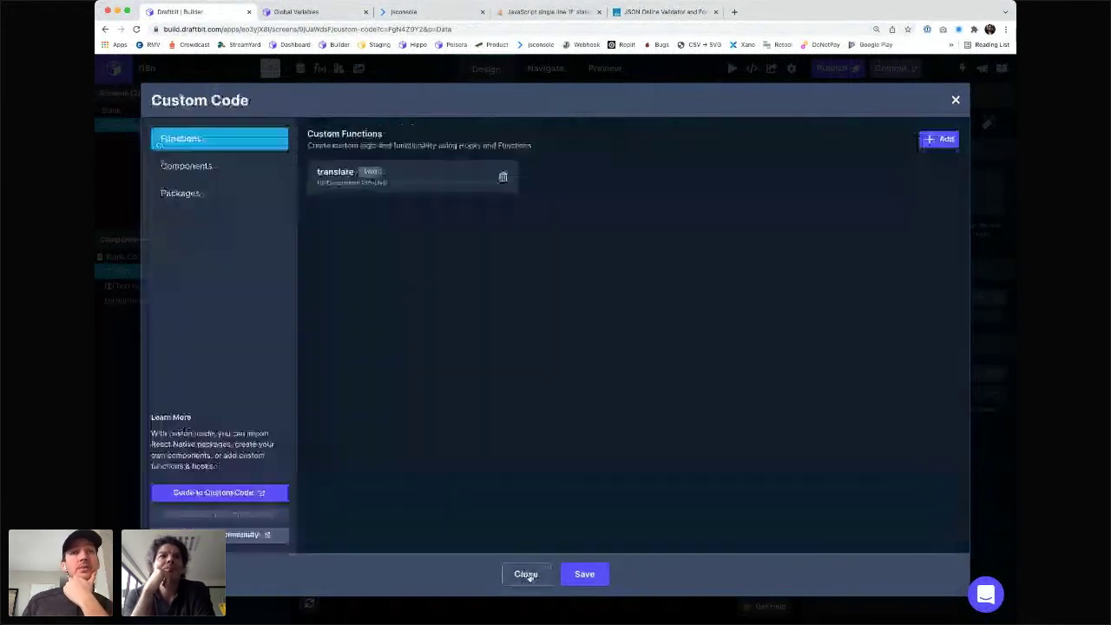
- Close the Custom Code window to return to the Blank Copy screen
left_click(956, 101)
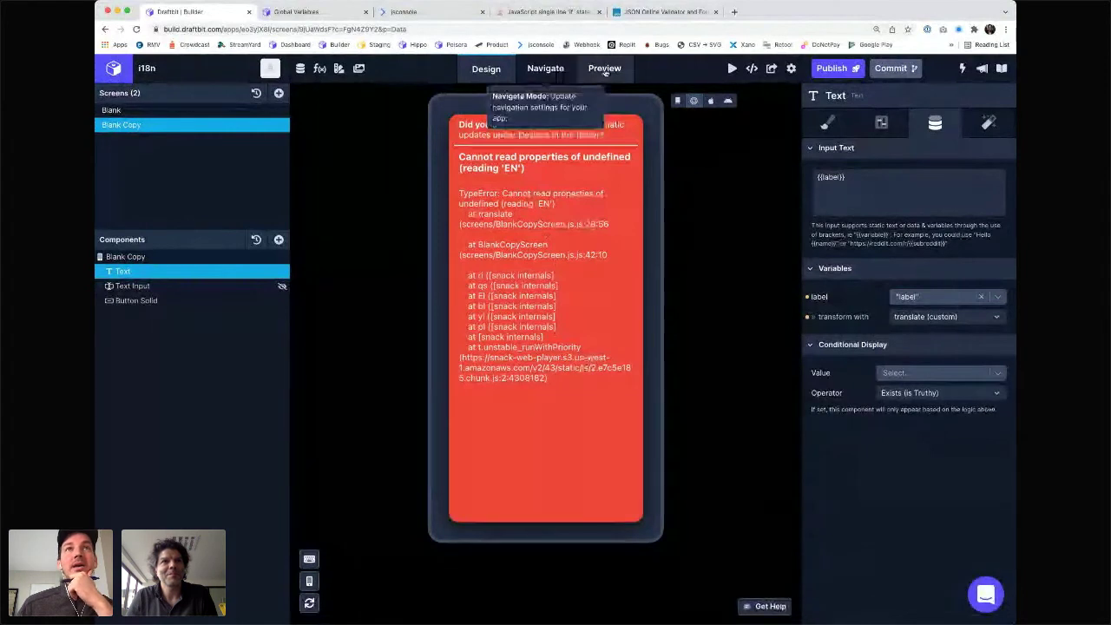
- Add app variable LABEL with value {"EN":"hello","FR":"bonjour"} and save the project settings
left_click(791, 68)
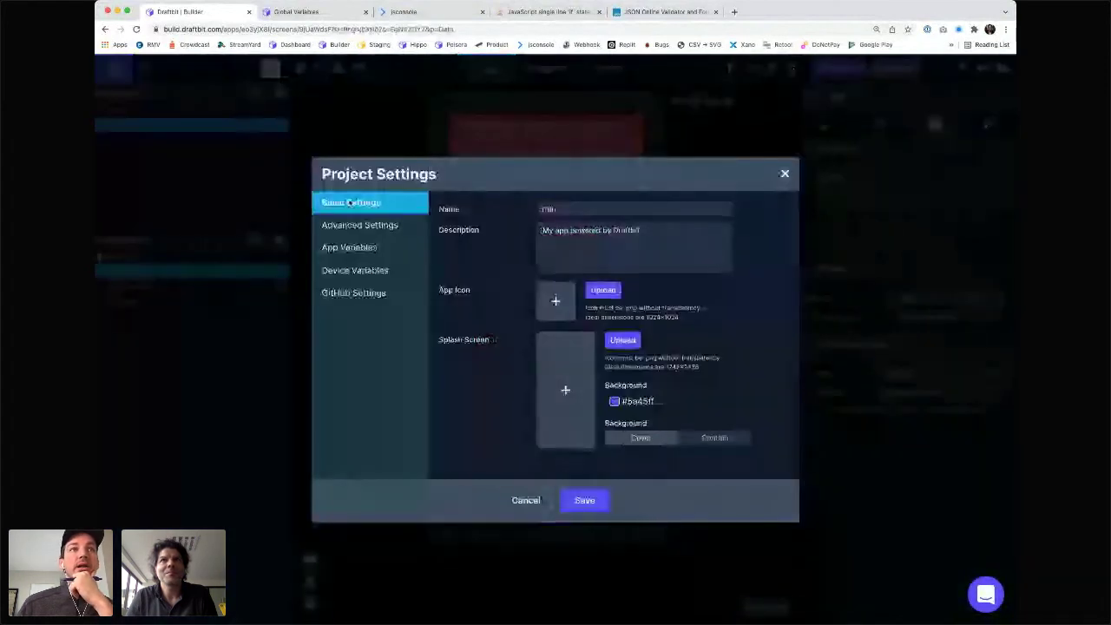
left_click(363, 249)
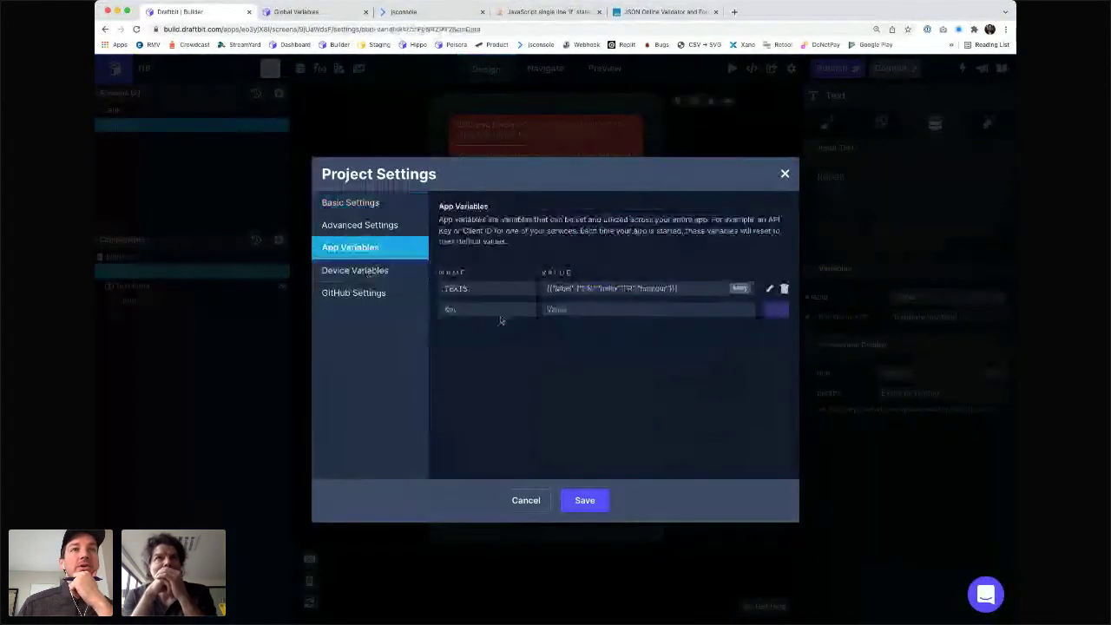
left_click(460, 311)
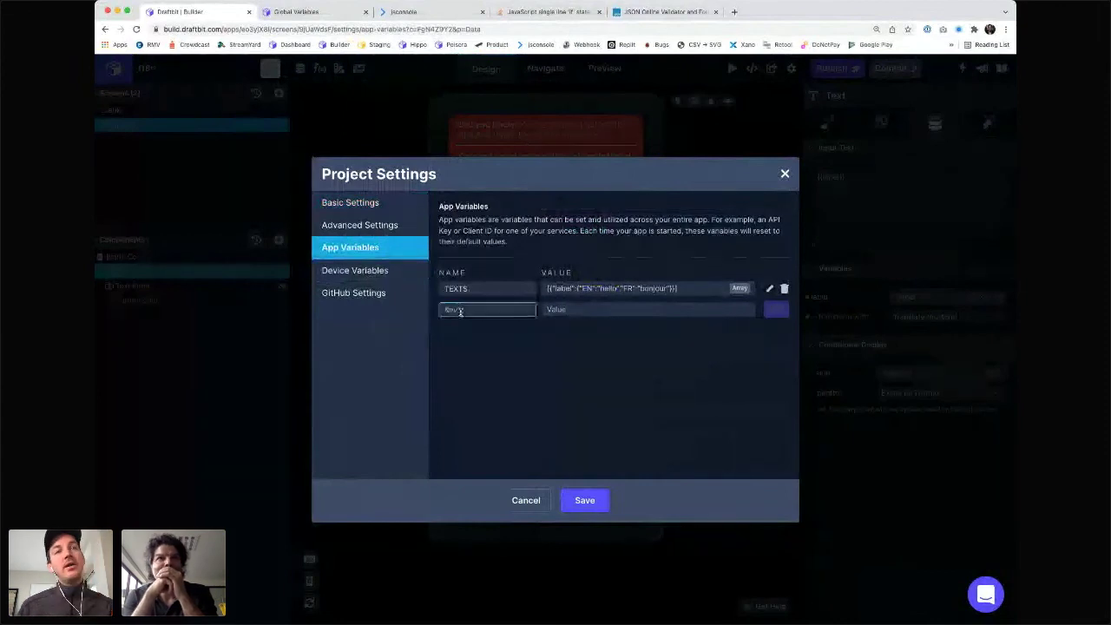
type("lan")
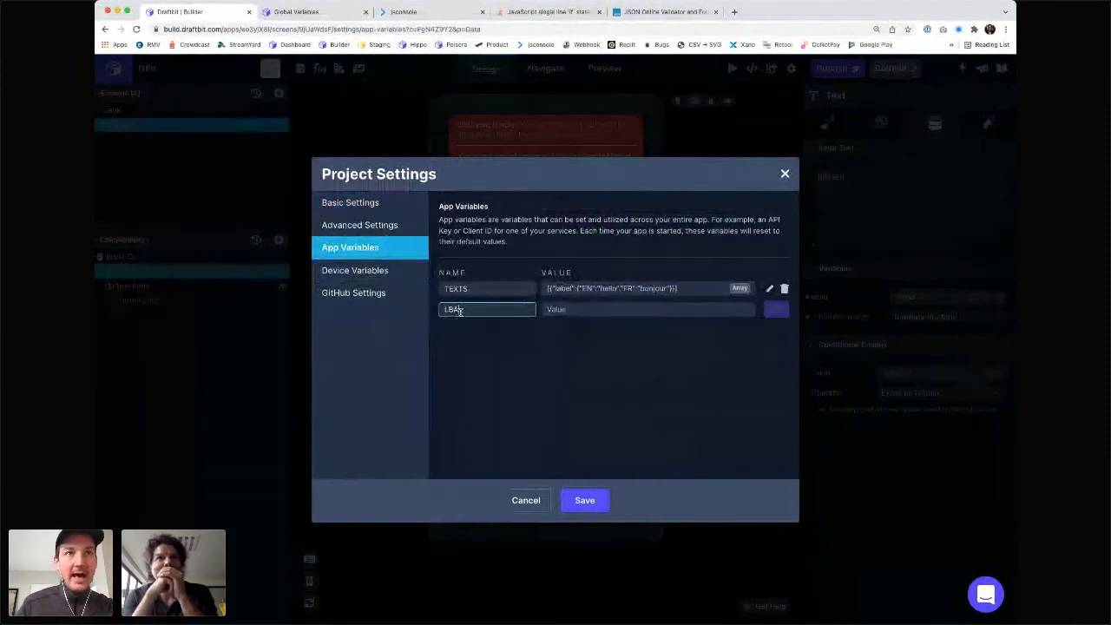
key("BackSpace")
key("BackSpace")
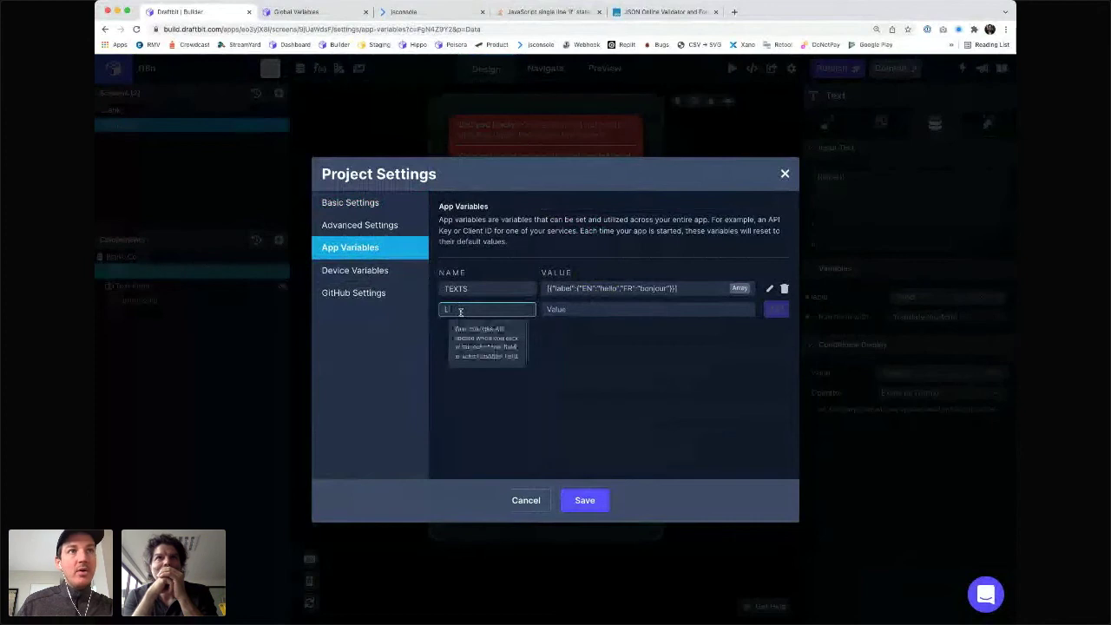
type("ABEL")
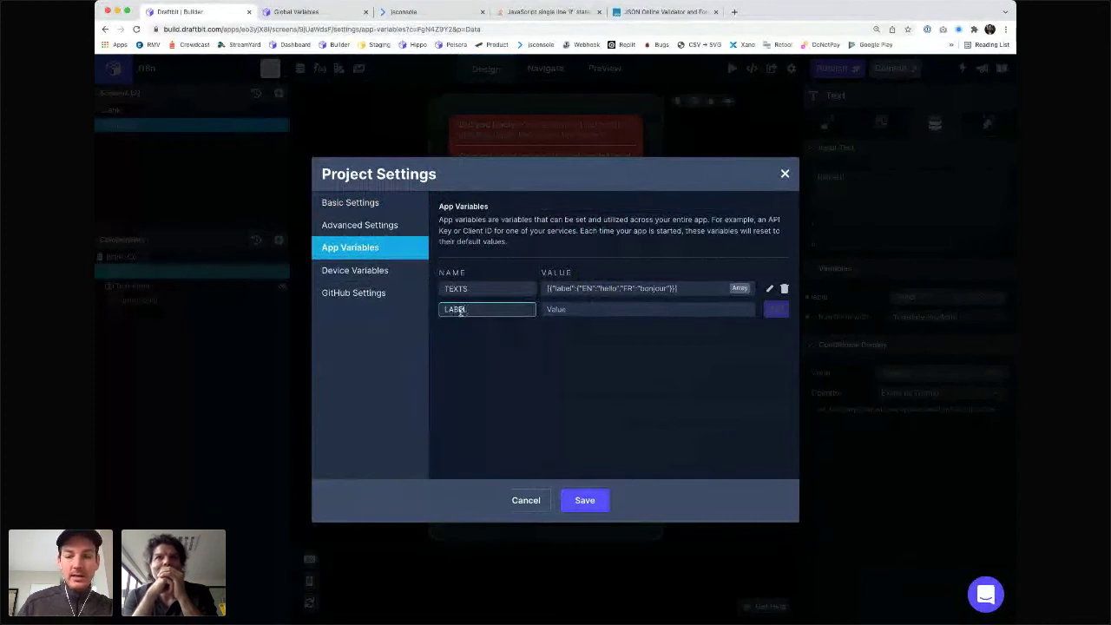
key("Tab")
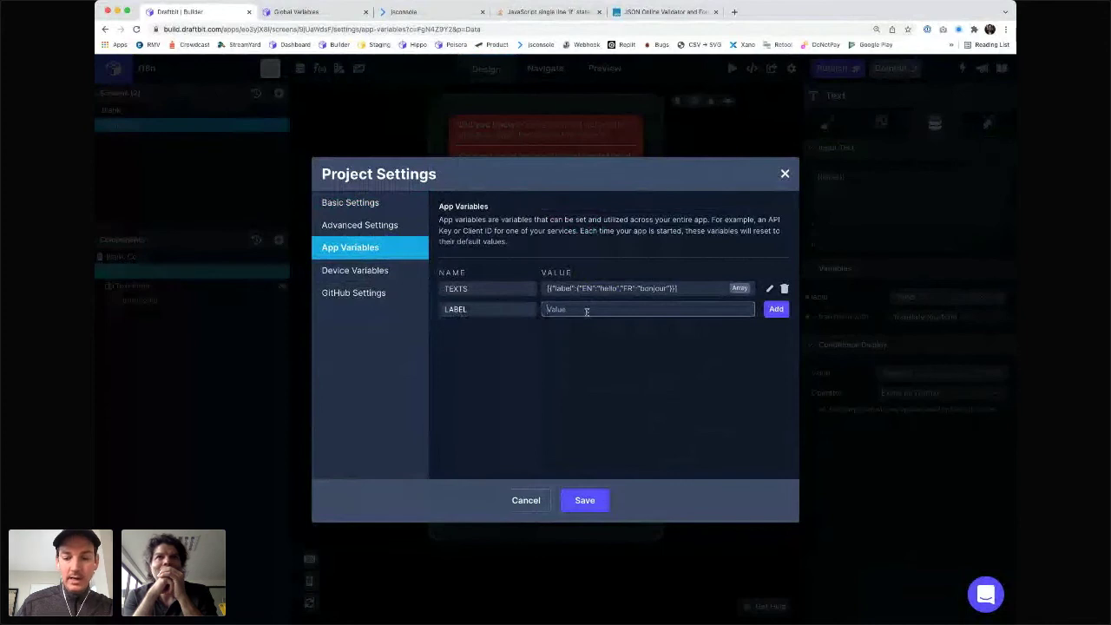
type("{")
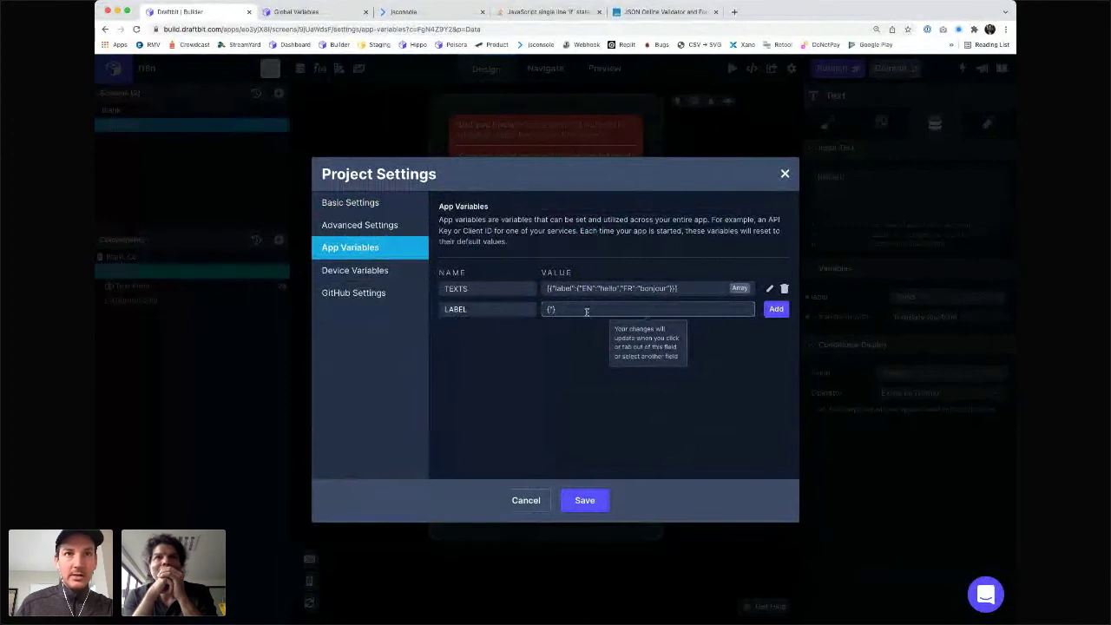
type("\"EN")
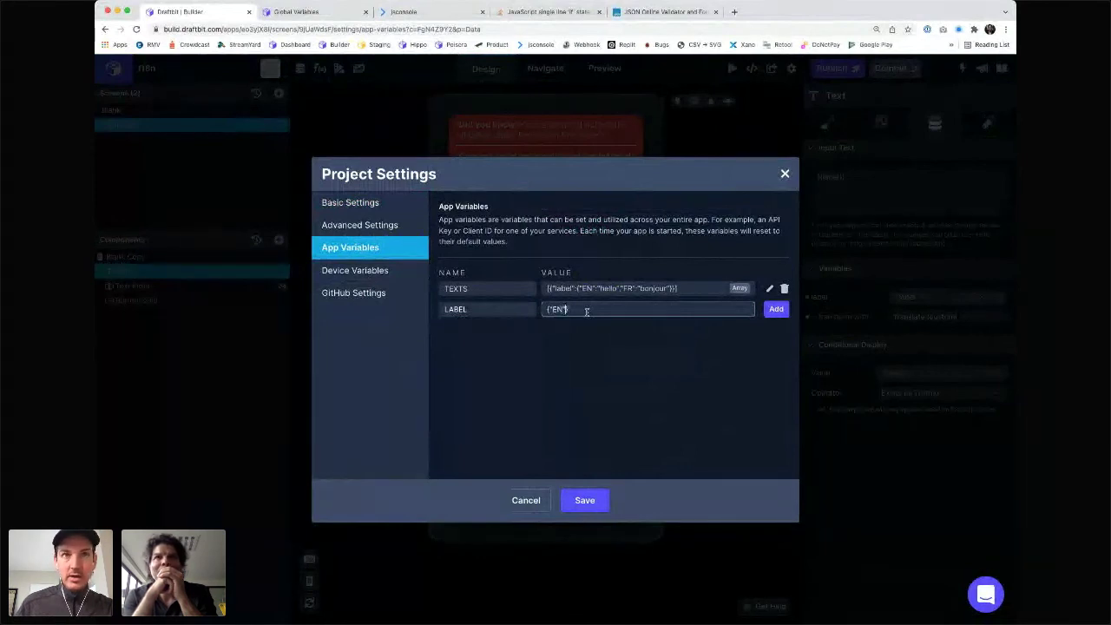
type("\":\"hello")
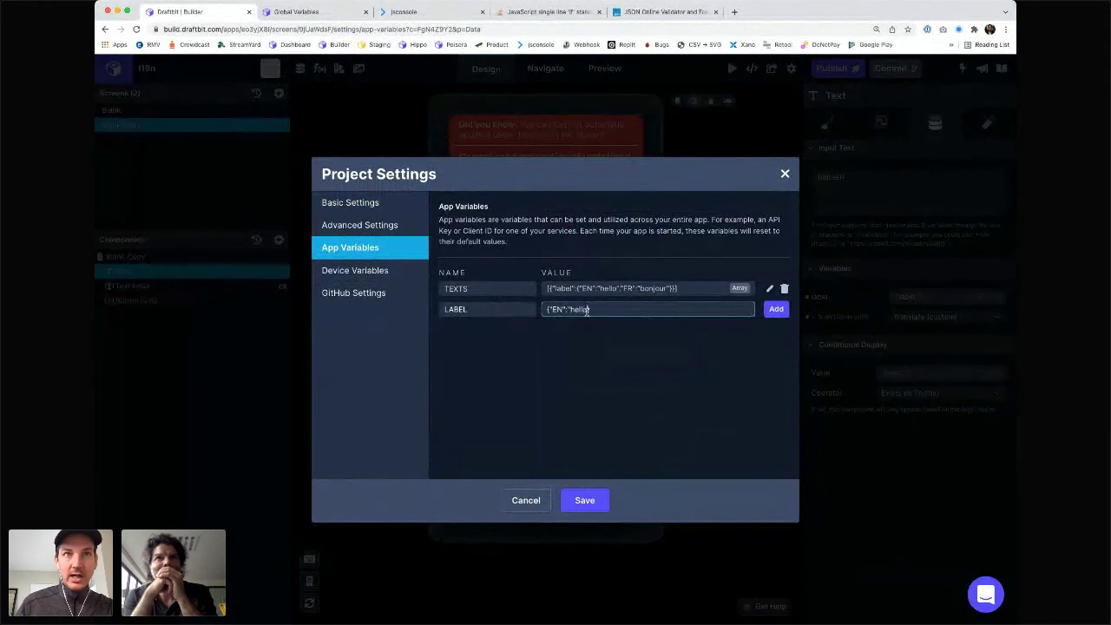
type("\",\"FR")
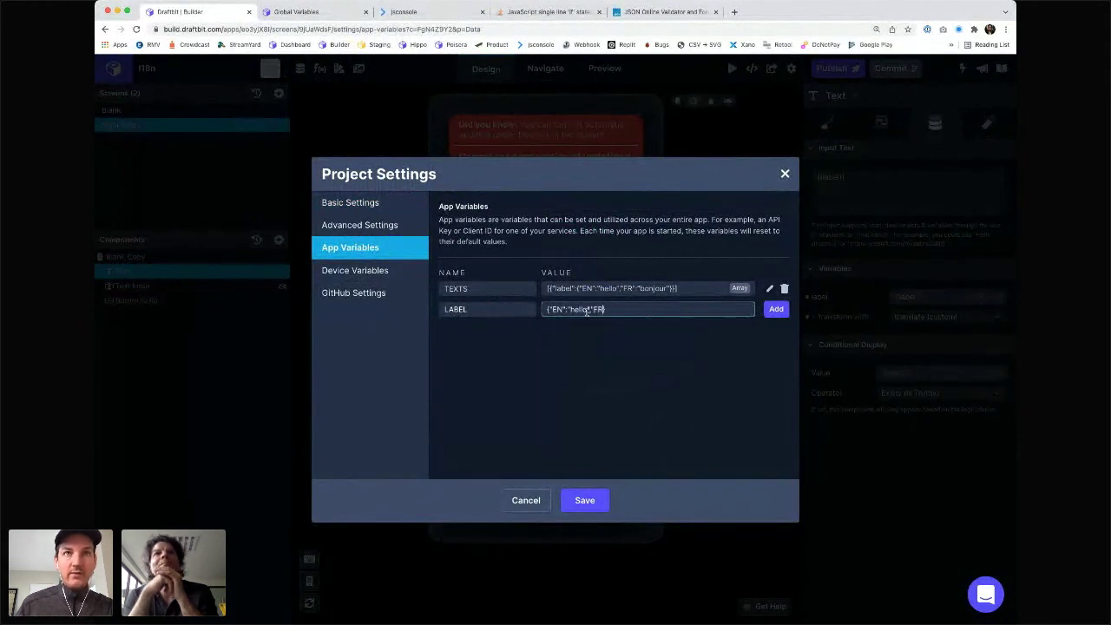
type("\":\"b")
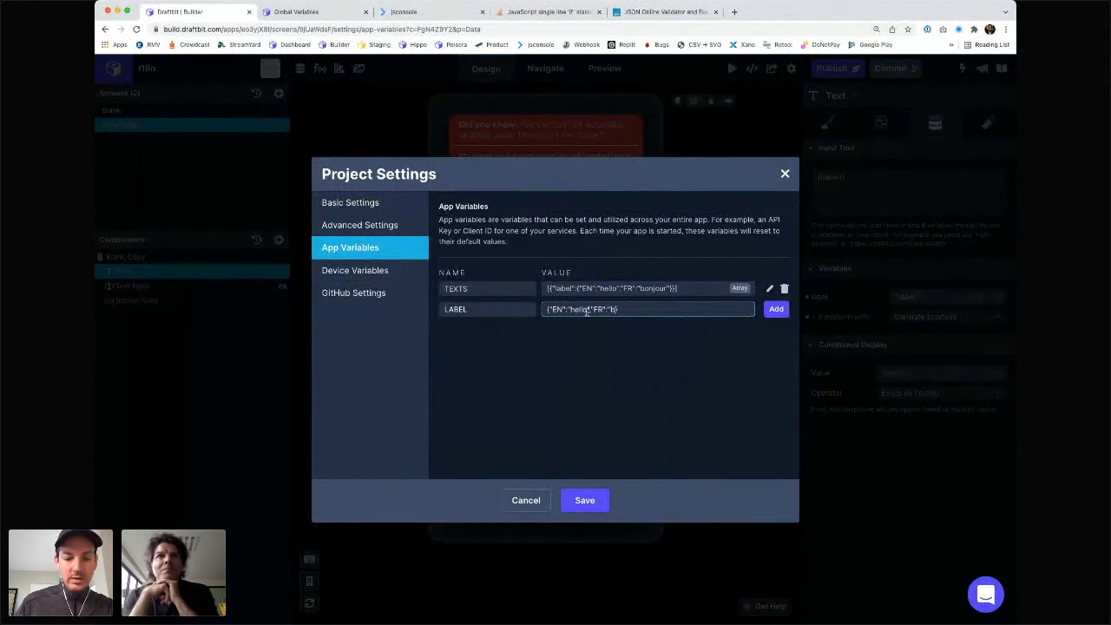
type("onjour\"")
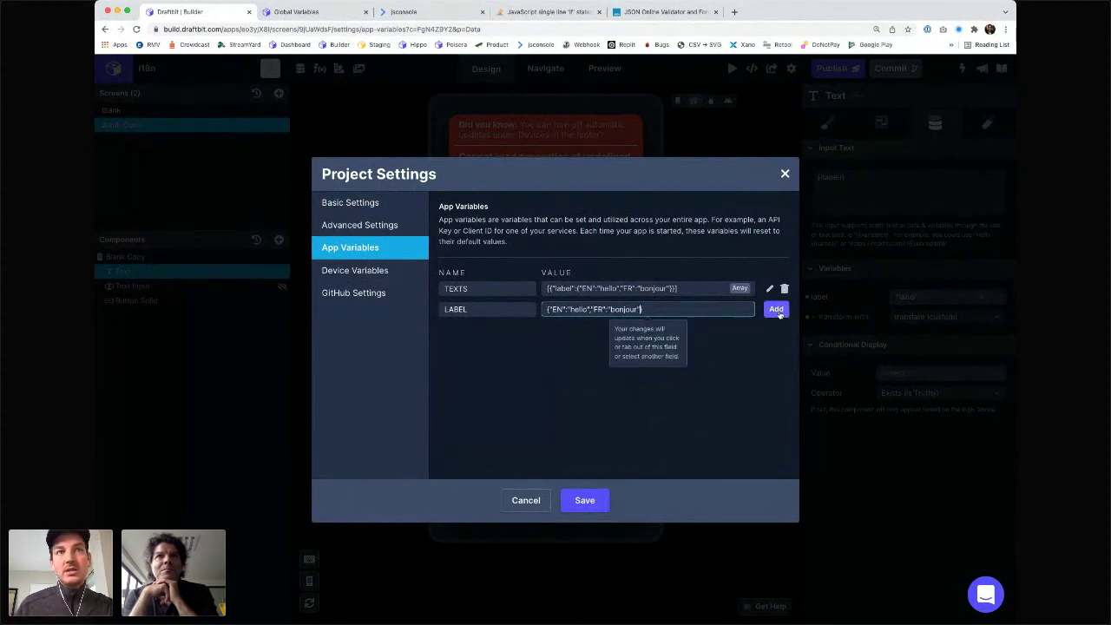
left_click(777, 311)
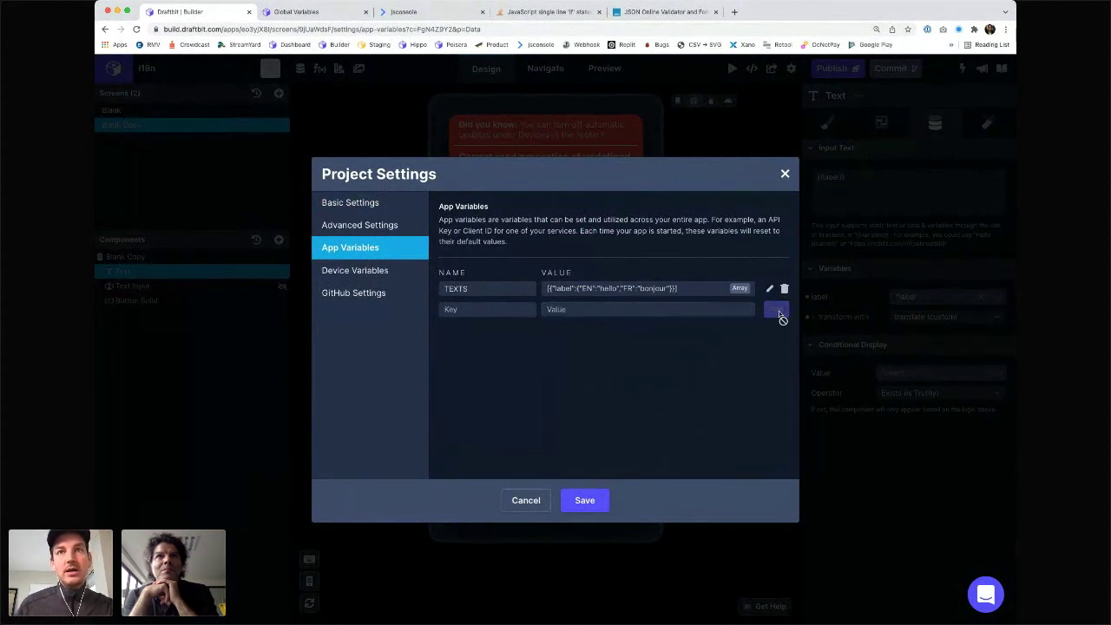
left_click(585, 501)
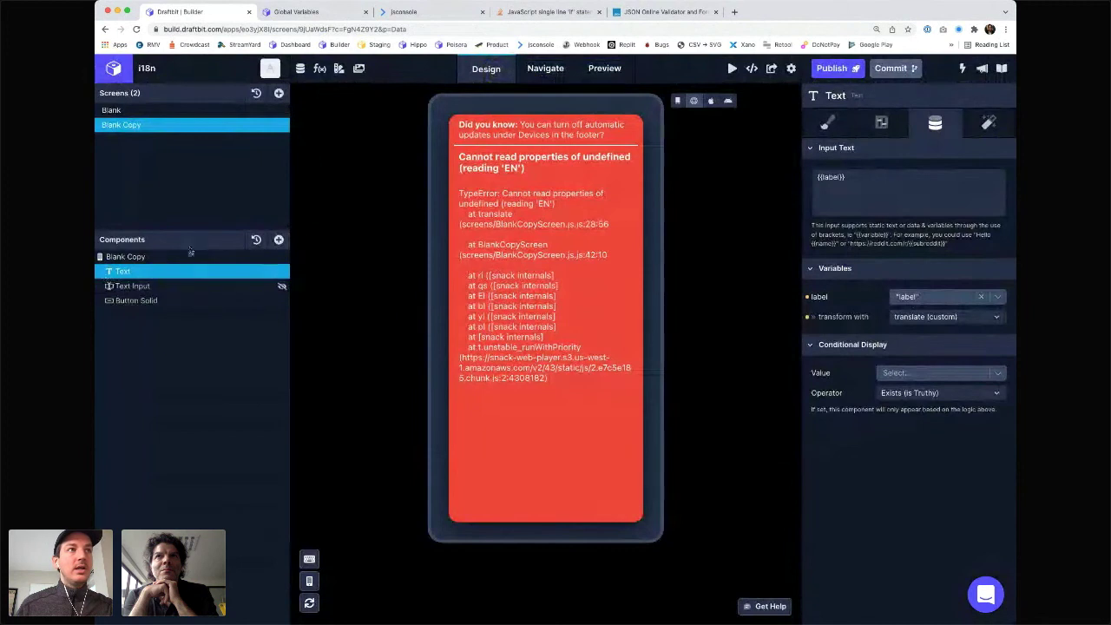
- Add a Text component to the Blank Copy screen with content {{label}}
left_click(261, 257)
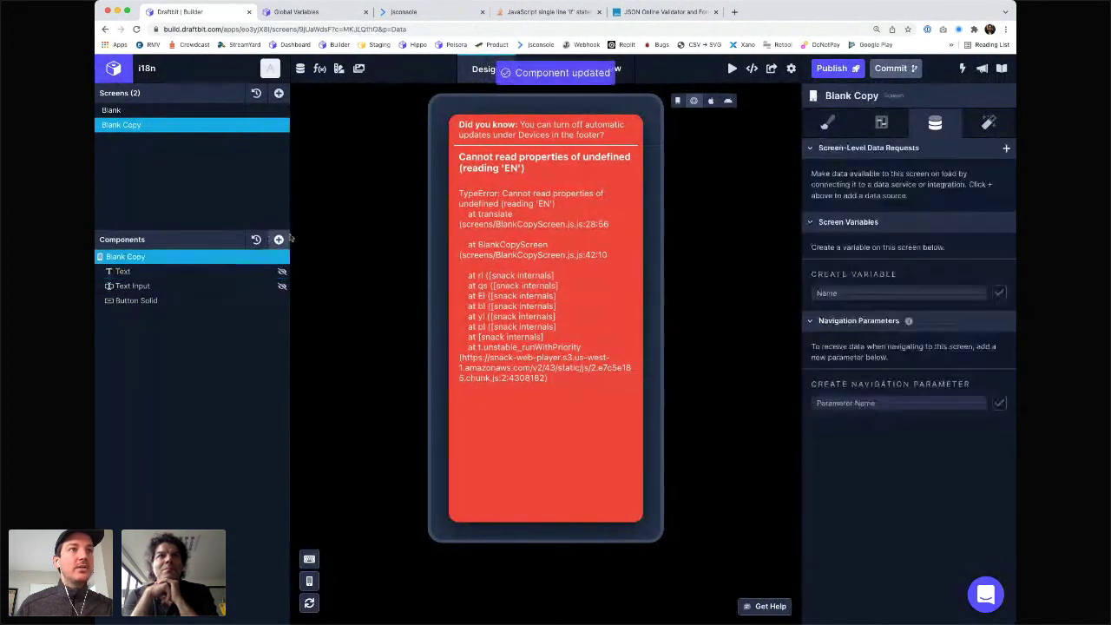
left_click(279, 239)
left_click(407, 193)
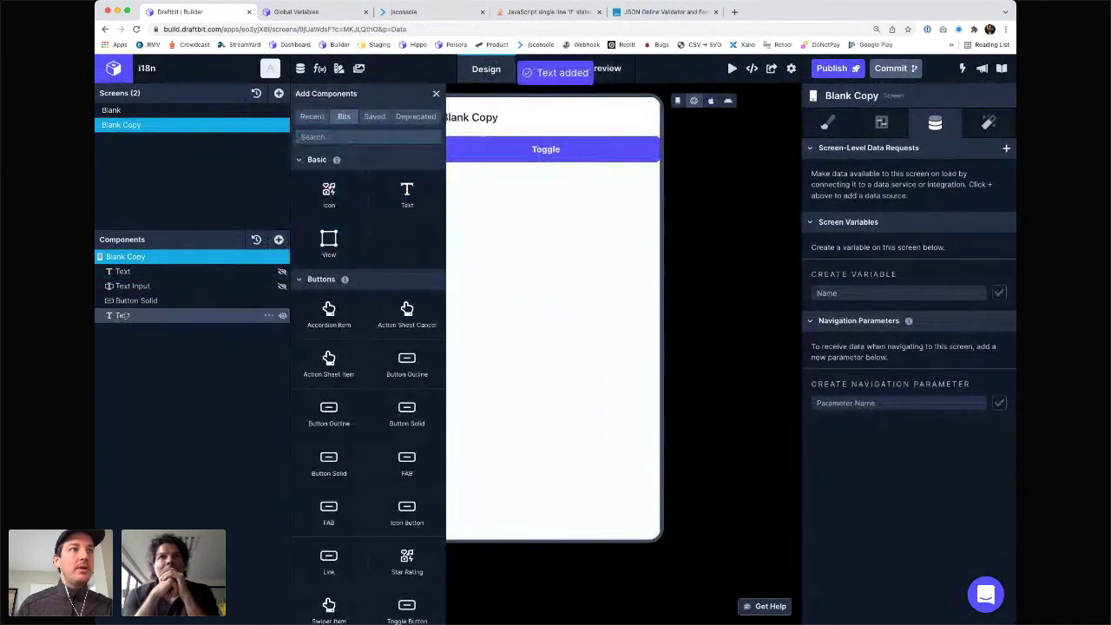
left_click(875, 176)
type("{{label(")
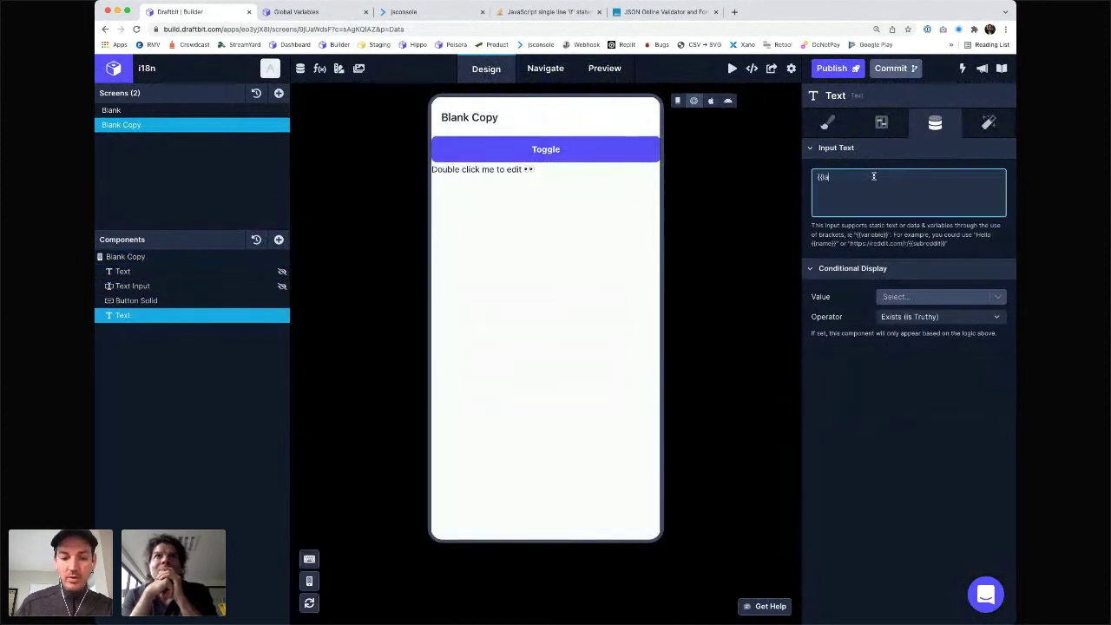
key("BackSpace")
key("BackSpace")
type("}}")
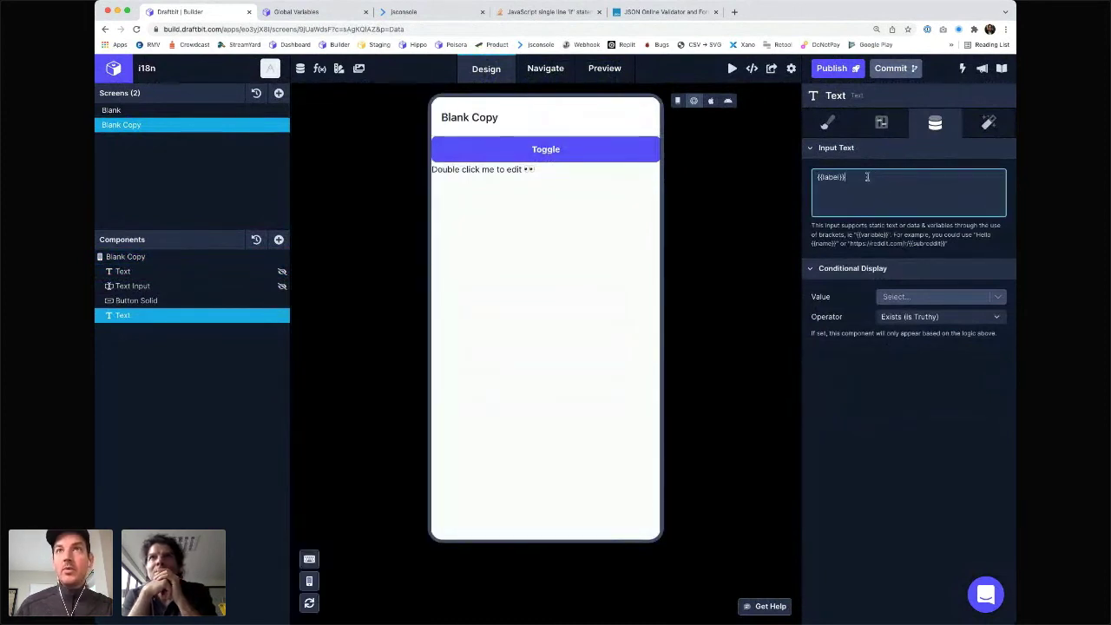
- Bind the text's label variable to the LABEL app variable and browse the transform functions
left_click(940, 299)
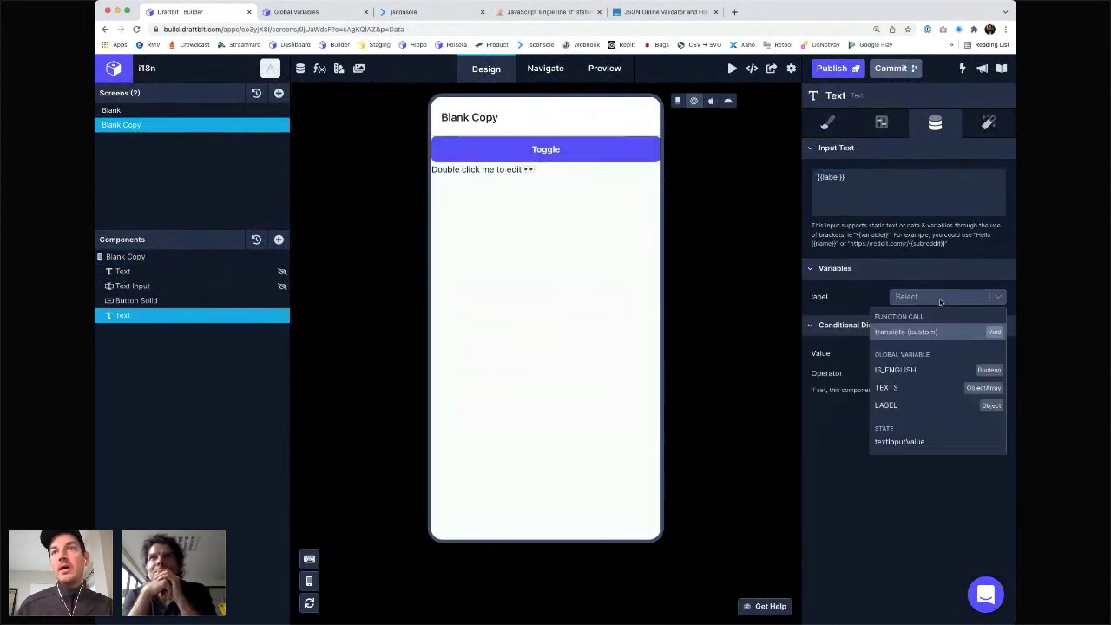
left_click(892, 407)
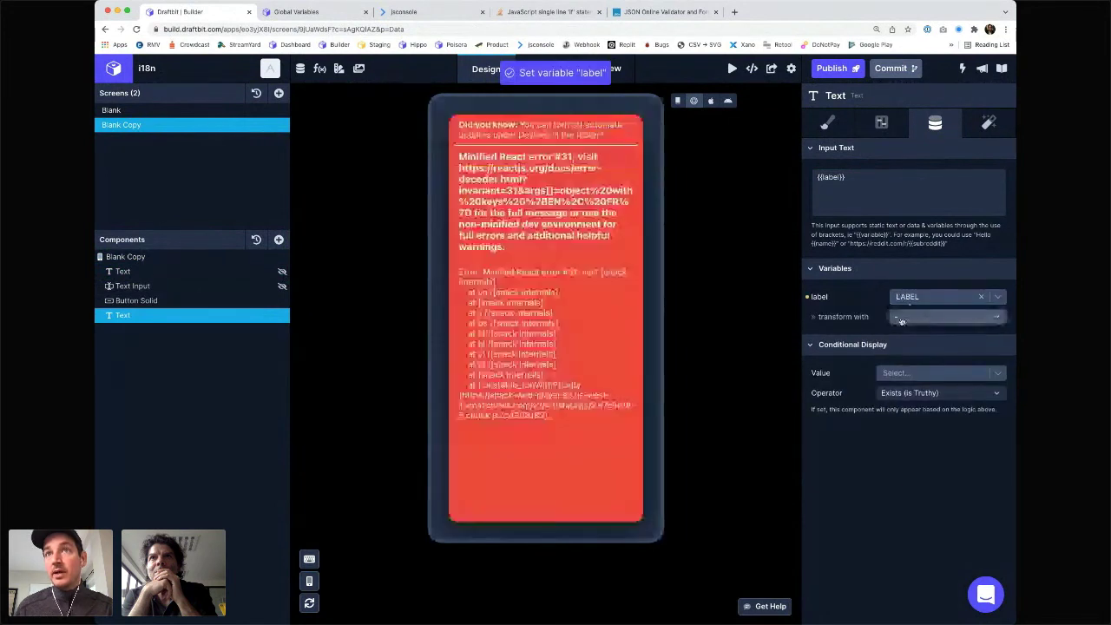
left_click(902, 318)
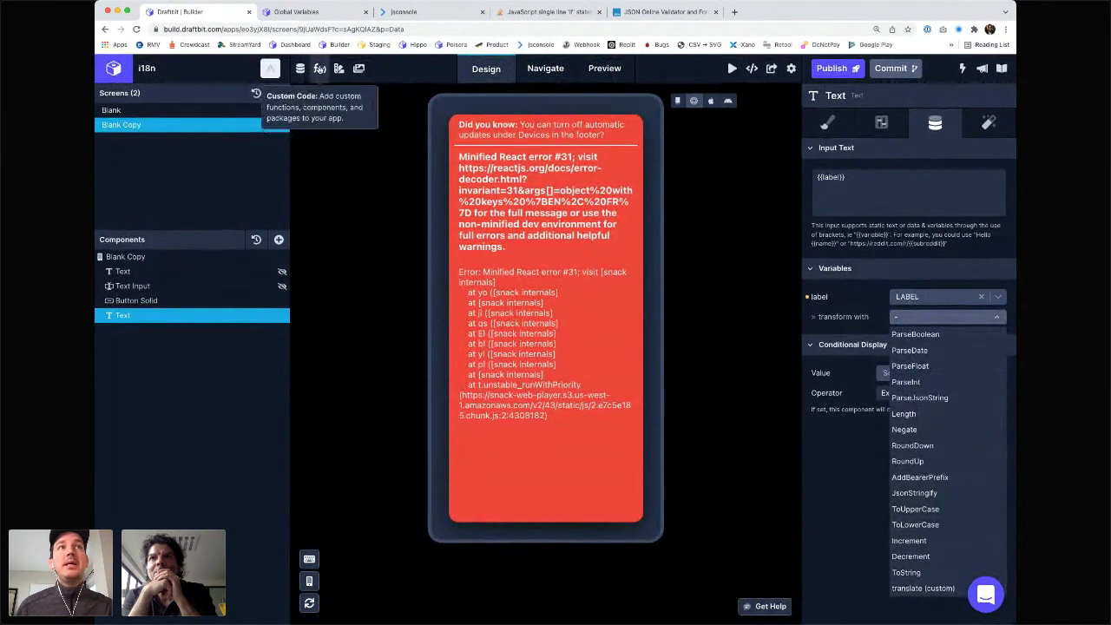
left_click(320, 68)
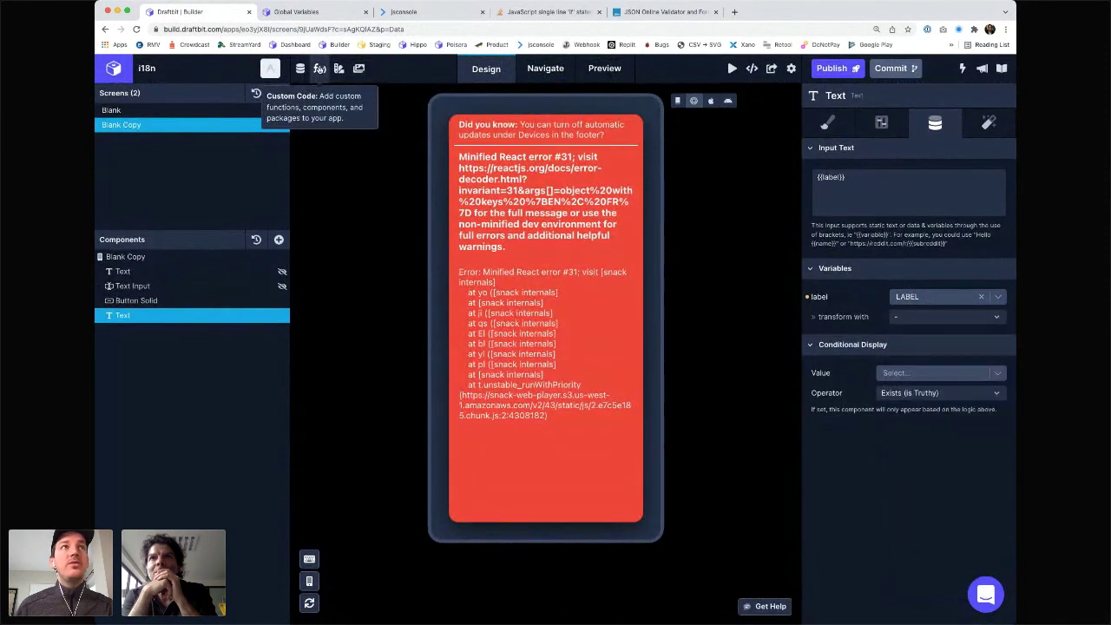
- Abandon a draft function and select all of the existing translate function's code to copy
left_click(942, 139)
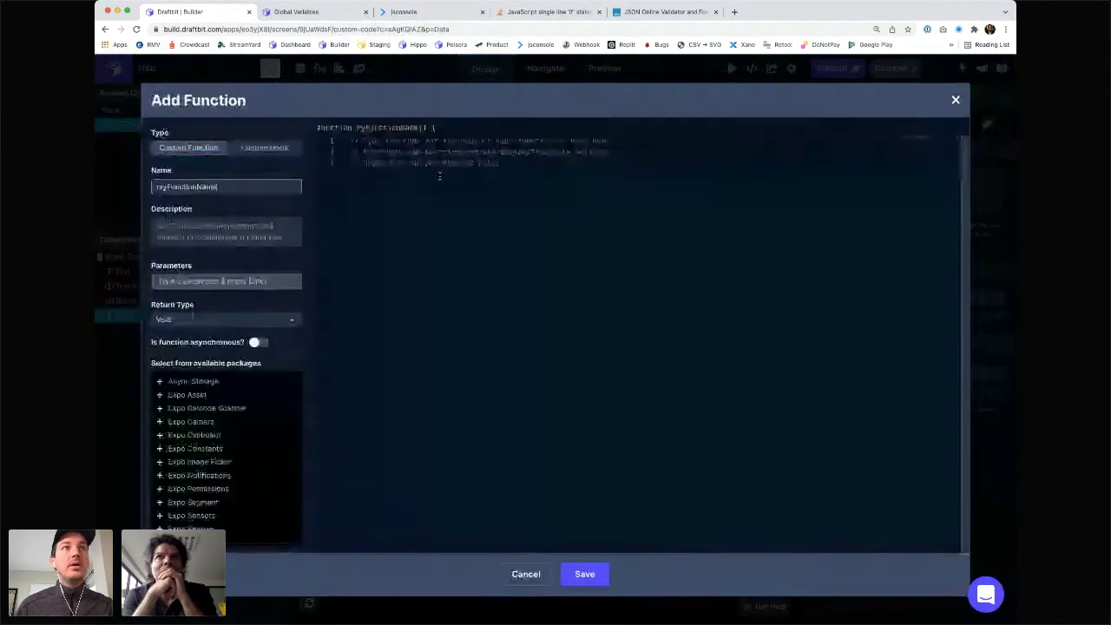
double_click(194, 187)
type("translate")
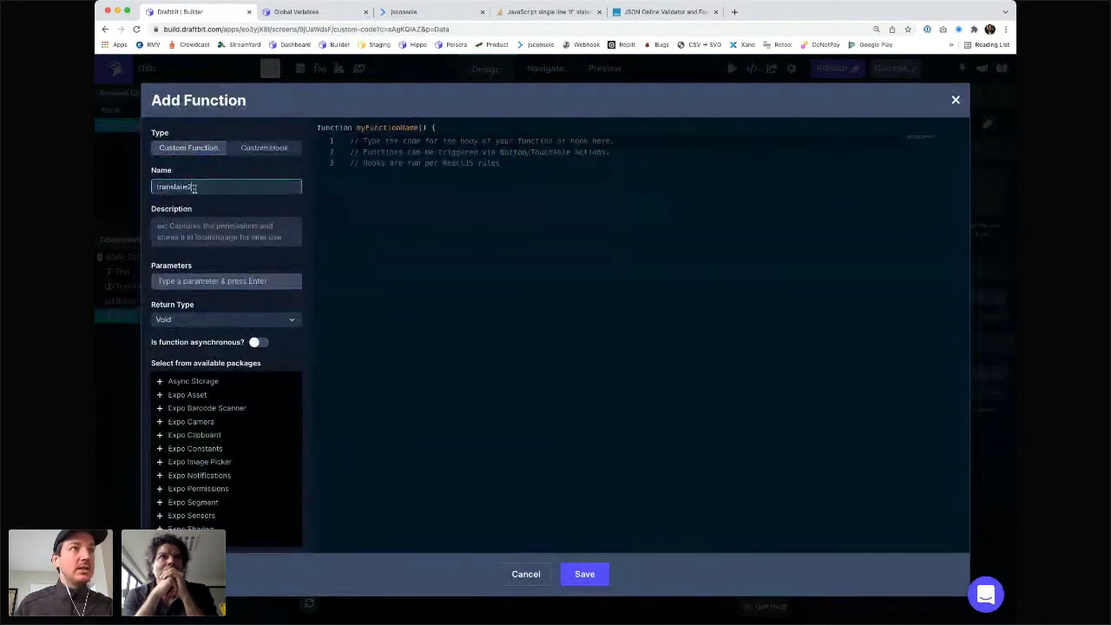
key("Tab")
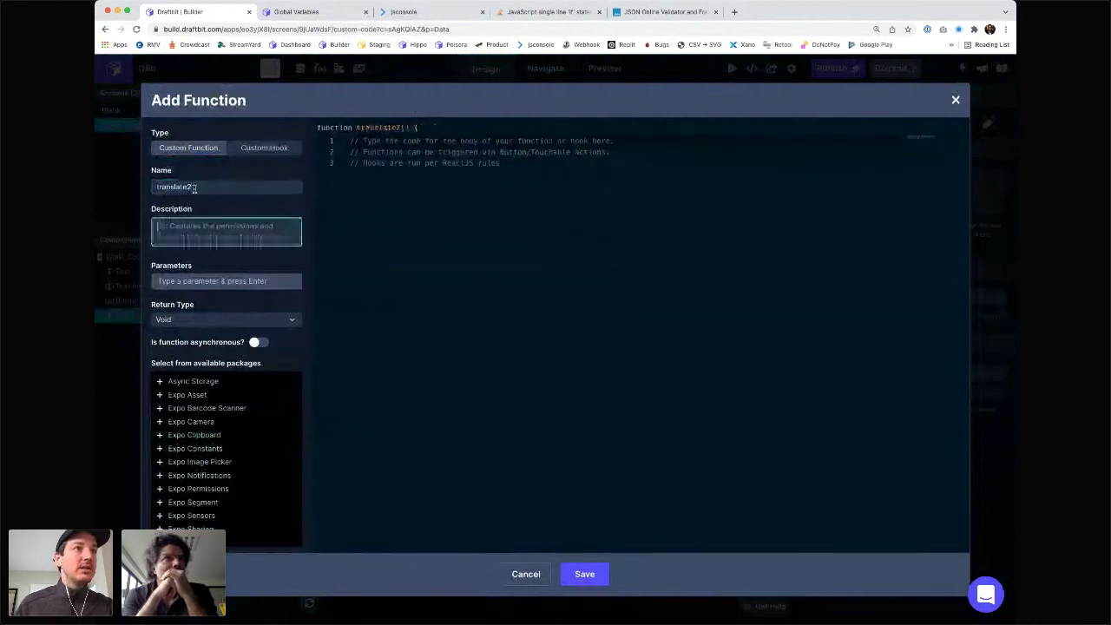
left_click(397, 206)
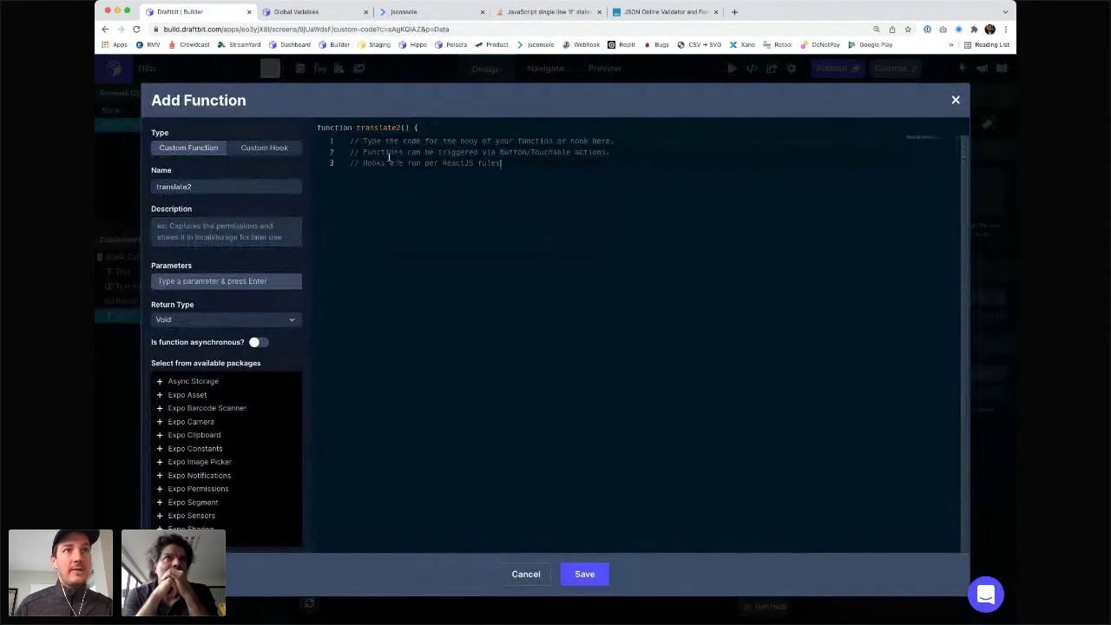
left_click(524, 574)
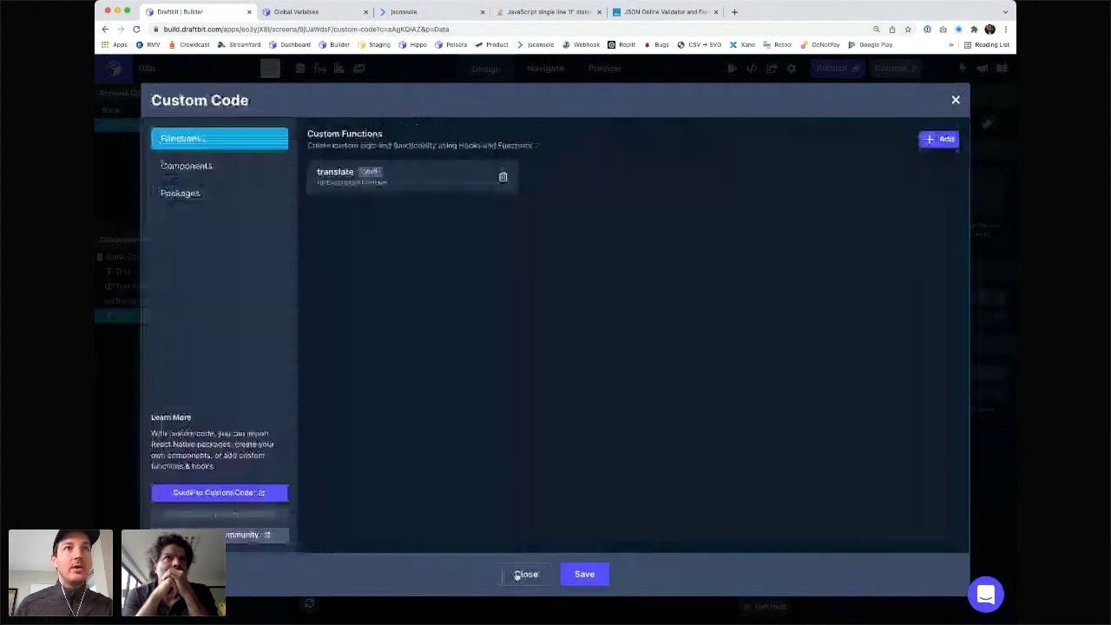
left_click(434, 177)
left_click(443, 198)
key("super+a")
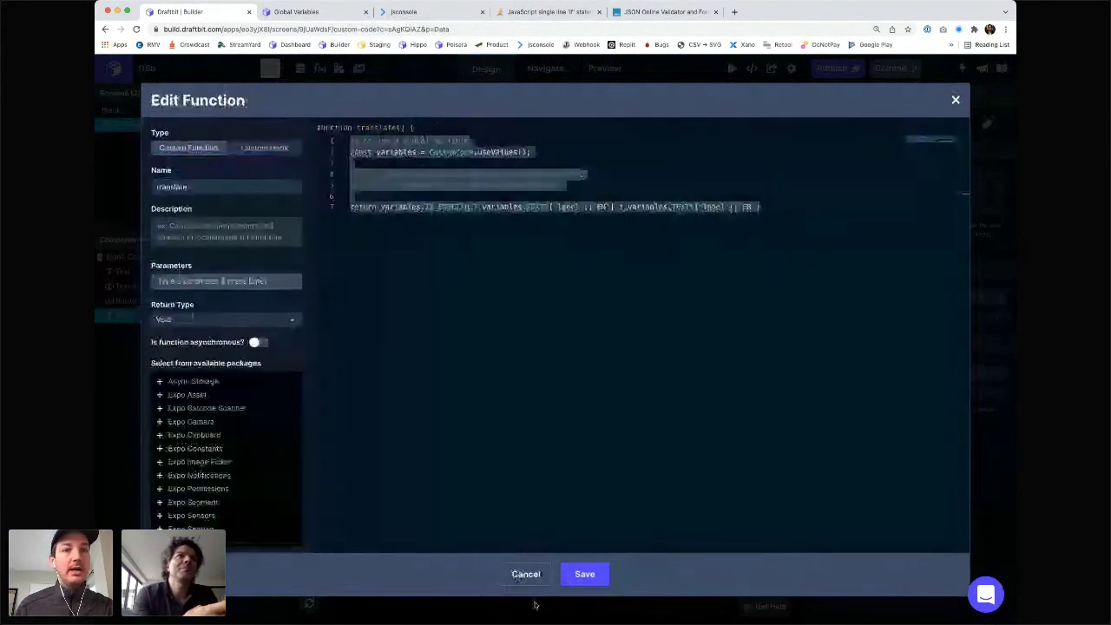
left_click(527, 572)
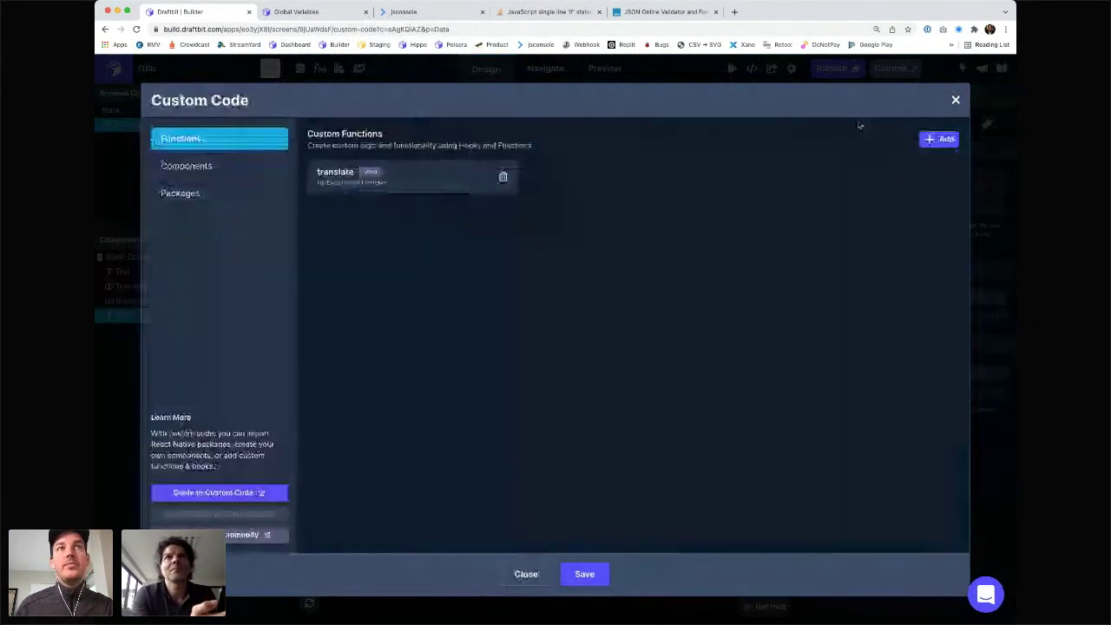
- Create a custom function named translate2 and paste translate's code into its body
left_click(939, 139)
left_click(222, 186)
type("transl")
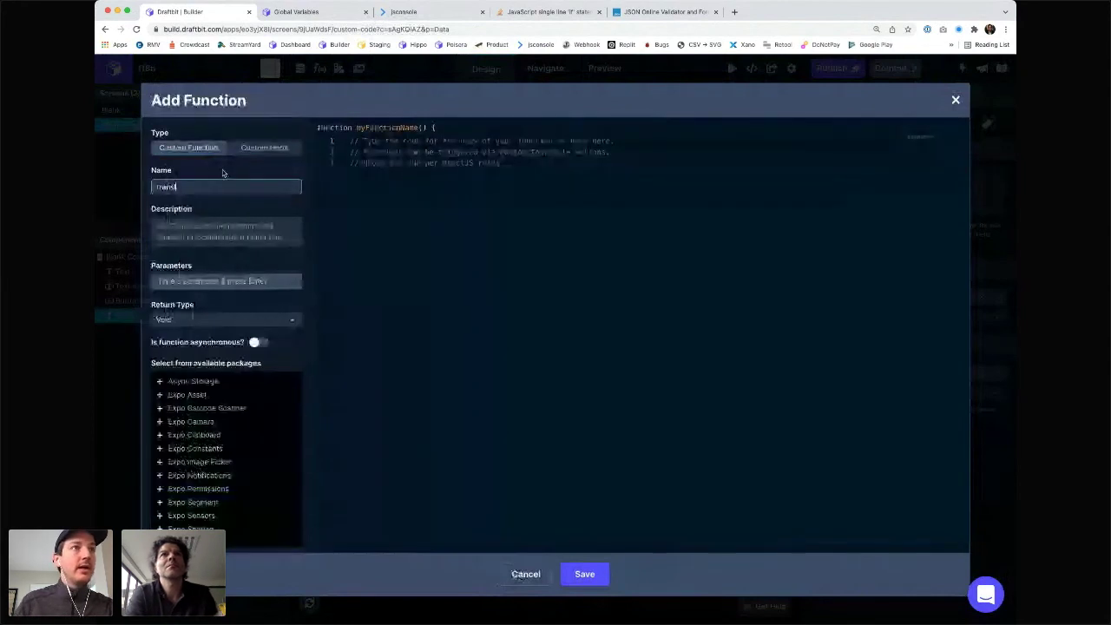
type("ate")
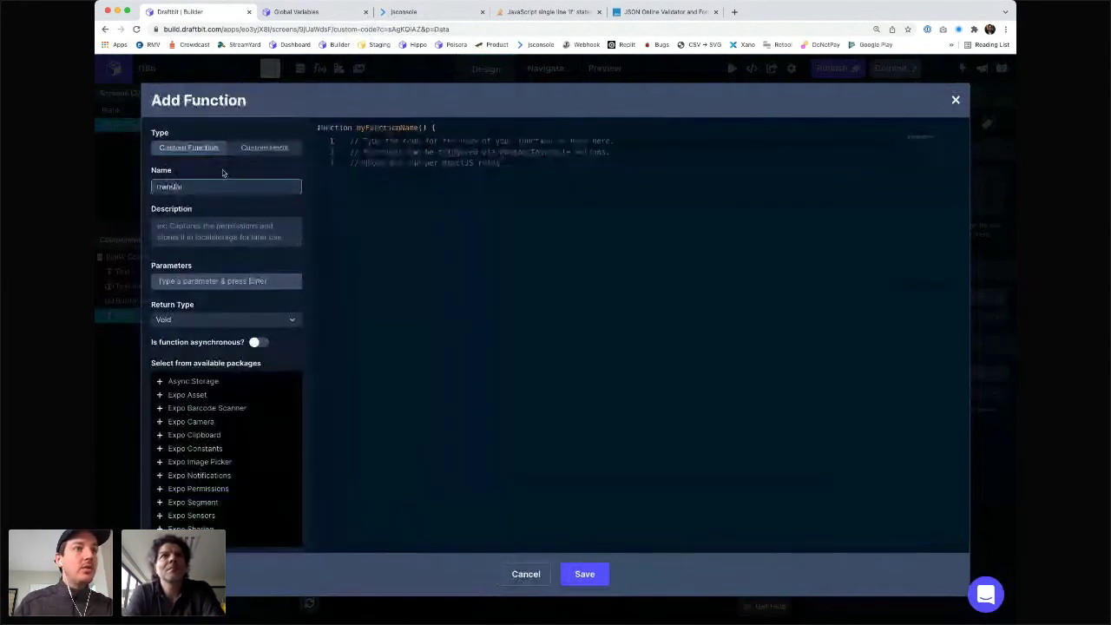
type("2")
left_click(397, 205)
left_click(408, 152)
type("const Variables = CustomCode.useValues()  // to update or modify the value of a global variable // const setGlobalVariable = CustomCode.useSetGlobalVariable()  return Variables.IS_ENGLISH ? Variables.TEXTS['label']['EN'] : Variables.TEXTS['label']['FR']")
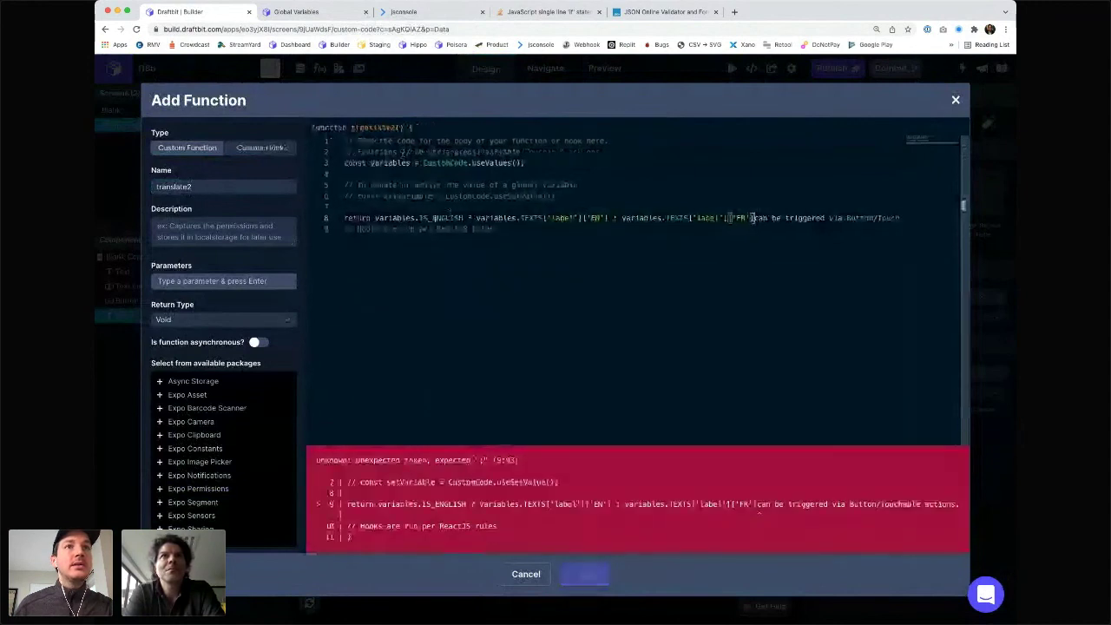
left_click_drag(476, 218, 544, 218)
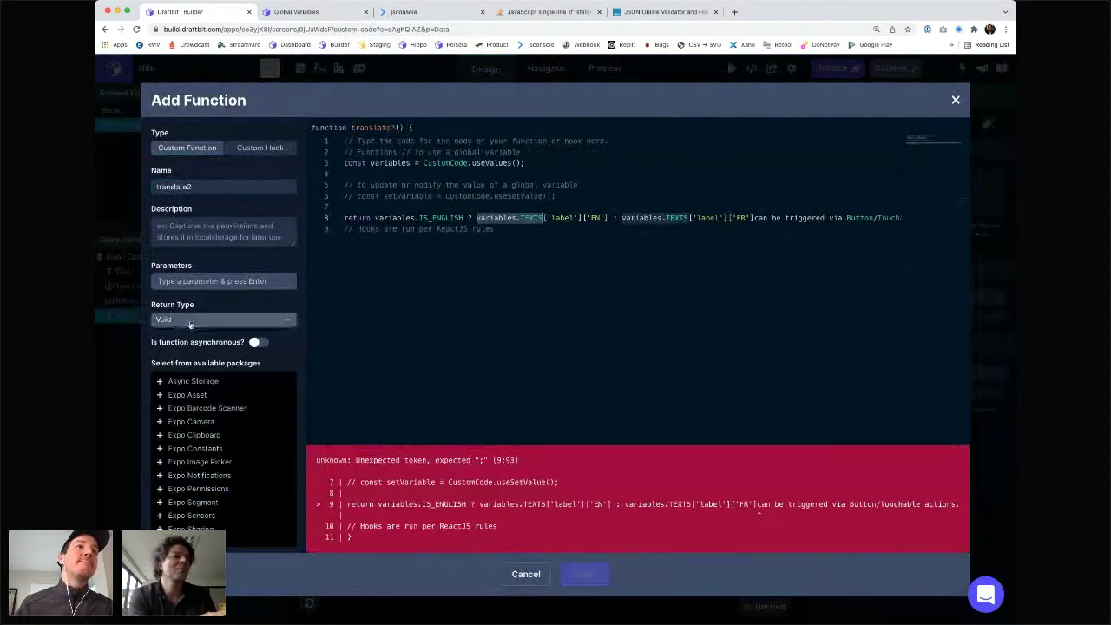
left_click(211, 281)
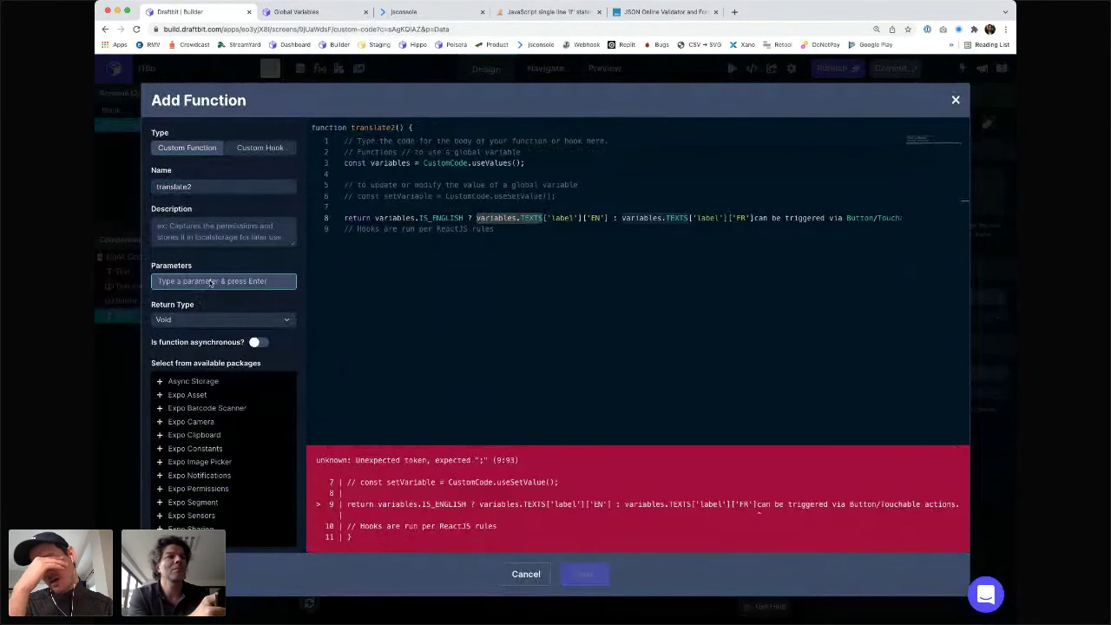
- Give translate2 a parameter named label
type("variable")
key("super+a")
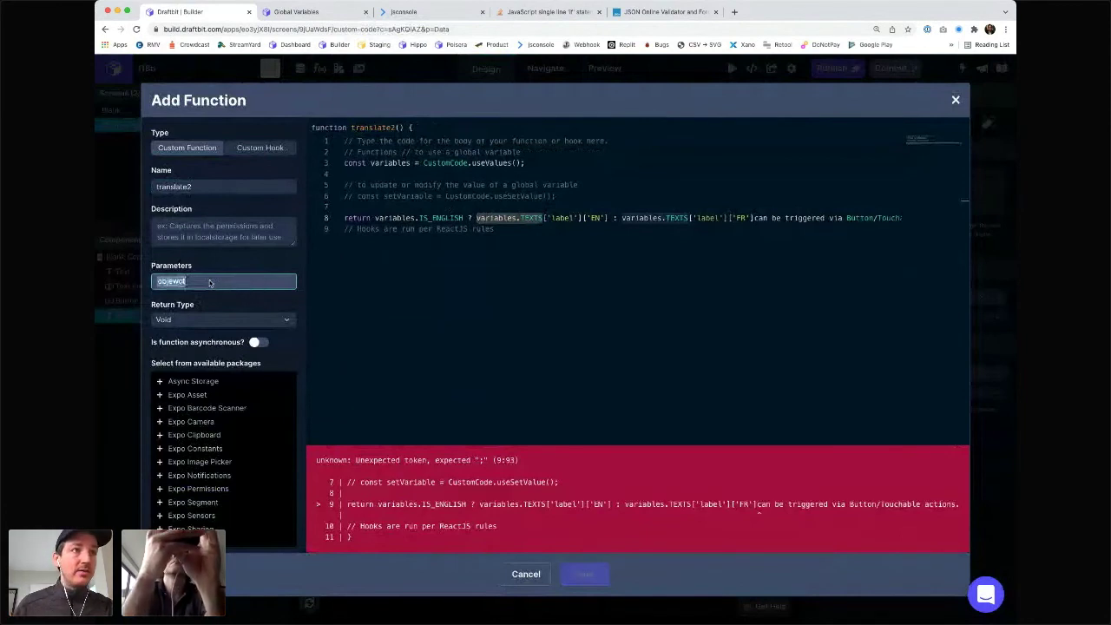
key("BackSpace")
type("label")
key("Return")
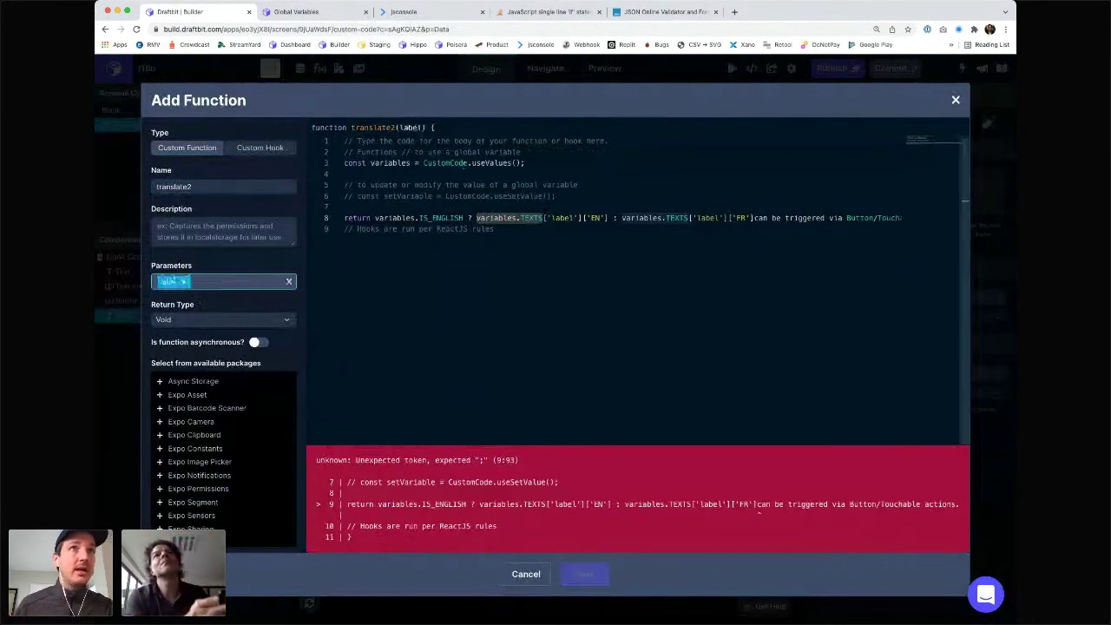
- Rewrite line 8 to return label['EN'] or label['FR'] by IS_ENGLISH, then save translate2
double_click(499, 217)
type("labe")
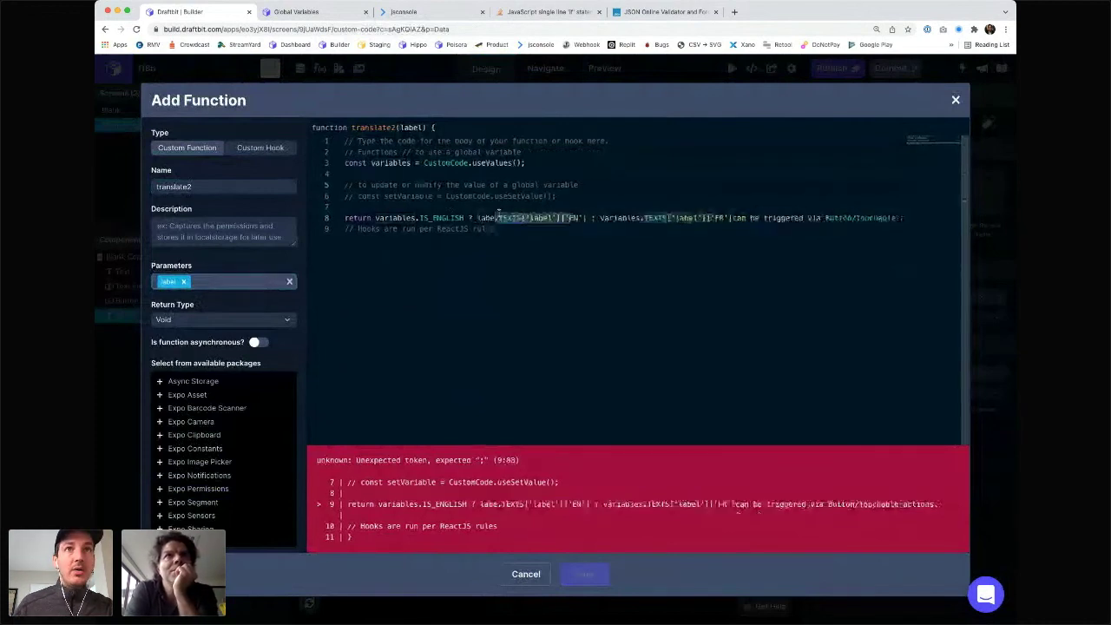
key("BackSpace")
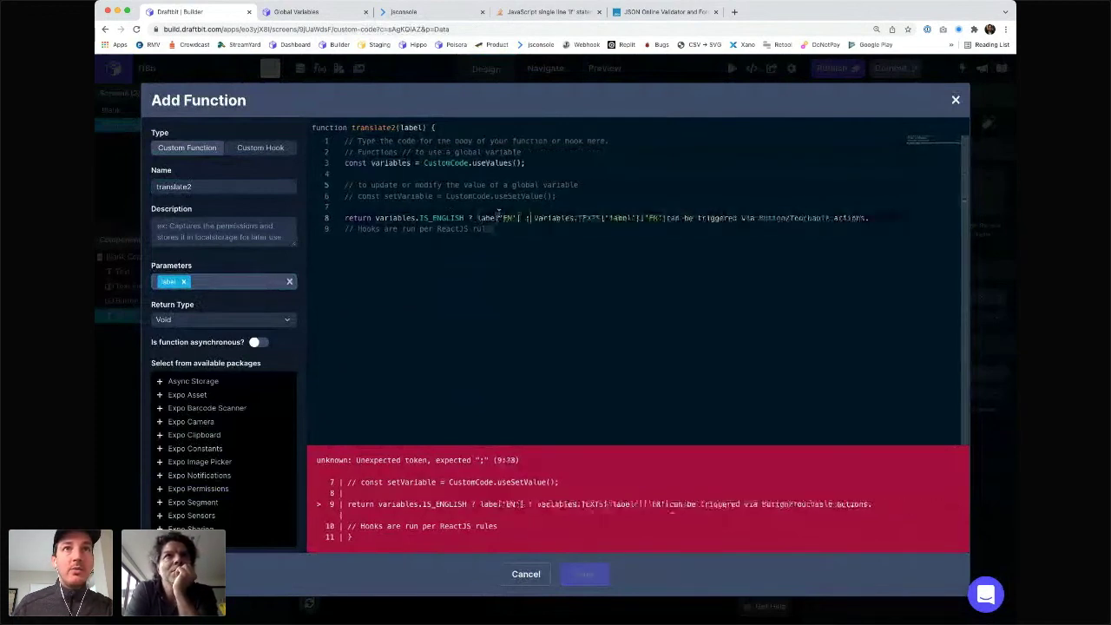
key("alt+shift+Right")
key("alt+shift+Right")
key("alt+shift+Right")
key("alt+shift+Right")
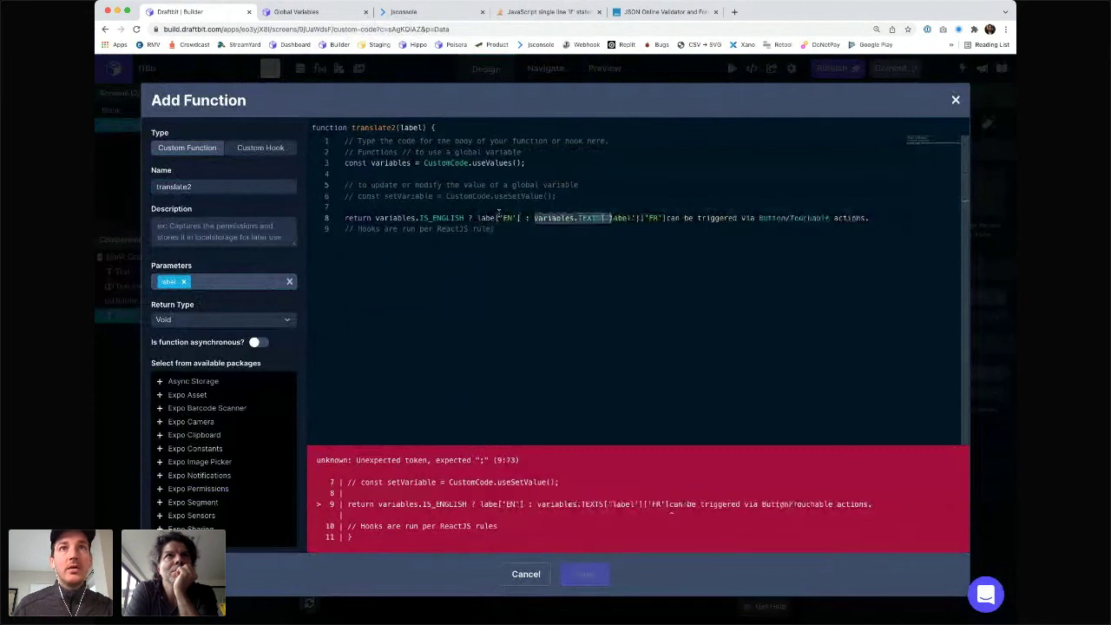
type("label[")
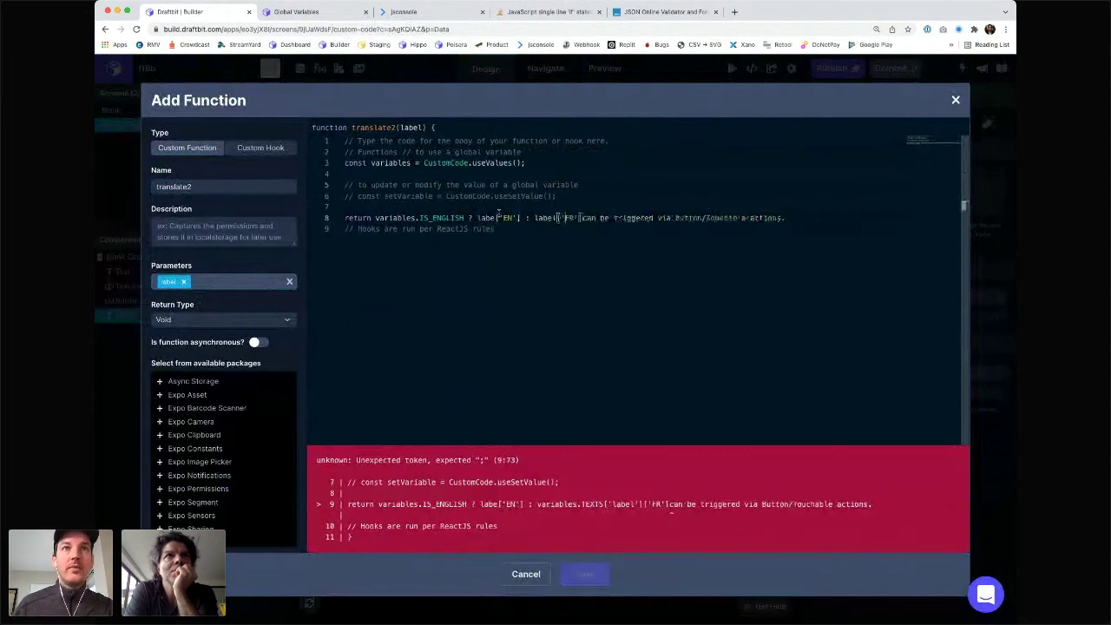
key("shift+End")
key("BackSpace")
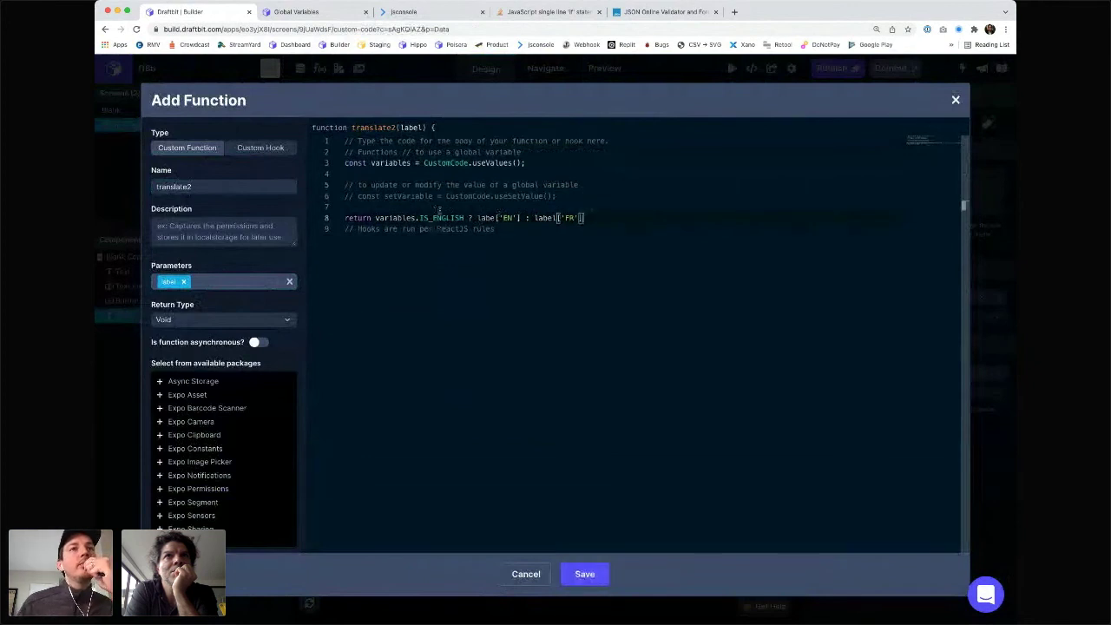
left_click(499, 218)
type("l")
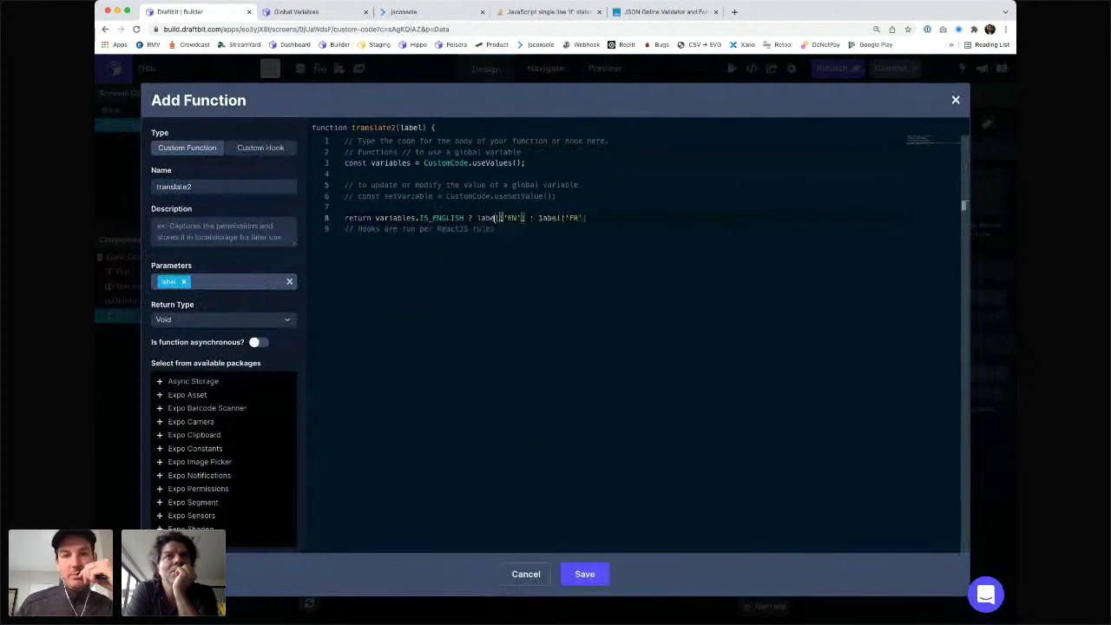
left_click(523, 234)
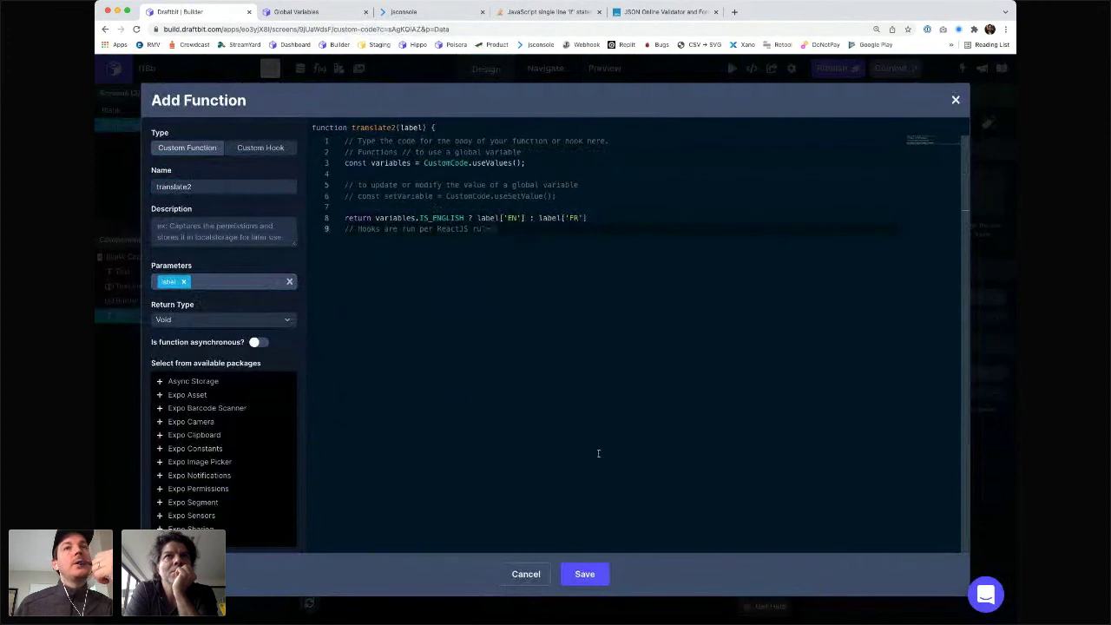
left_click(587, 572)
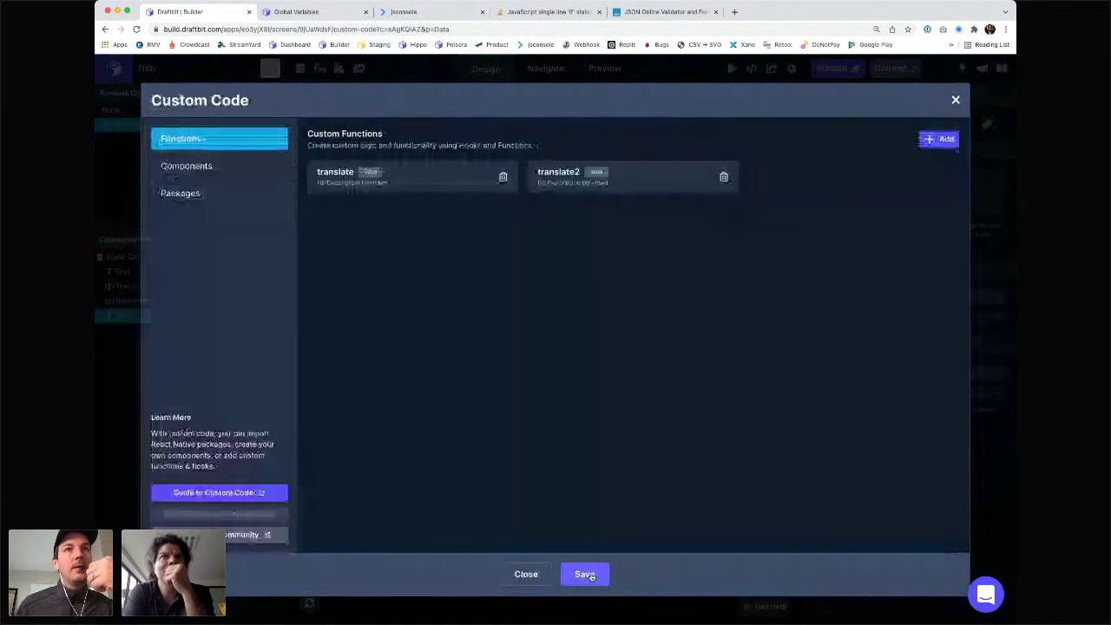
- Close Custom Code, switch the preview to Web, and open Project Settings
left_click(587, 574)
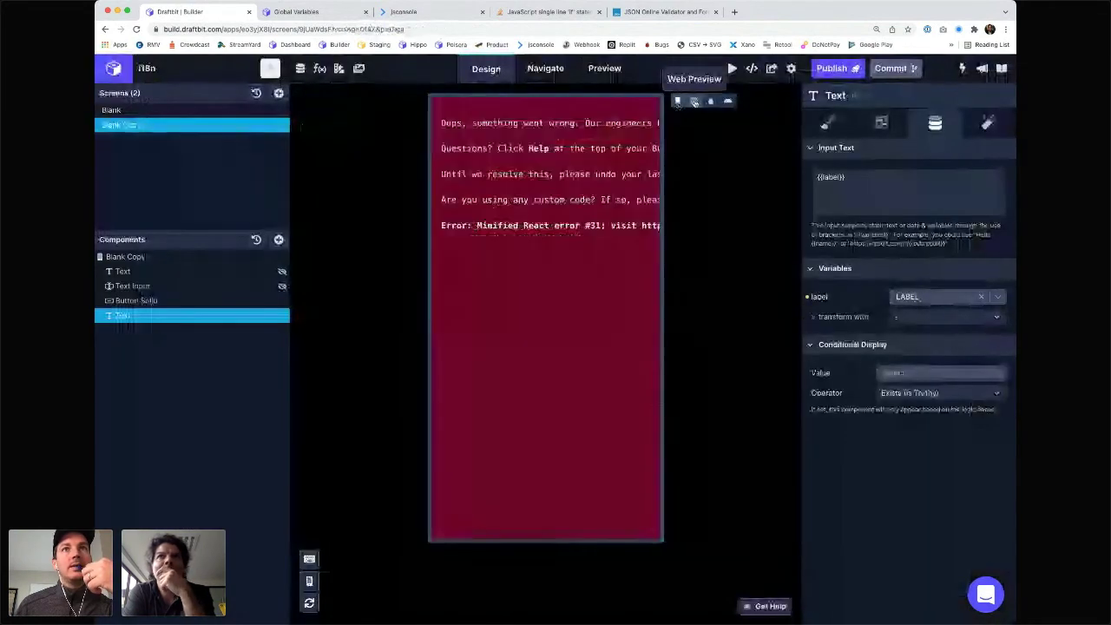
left_click(695, 101)
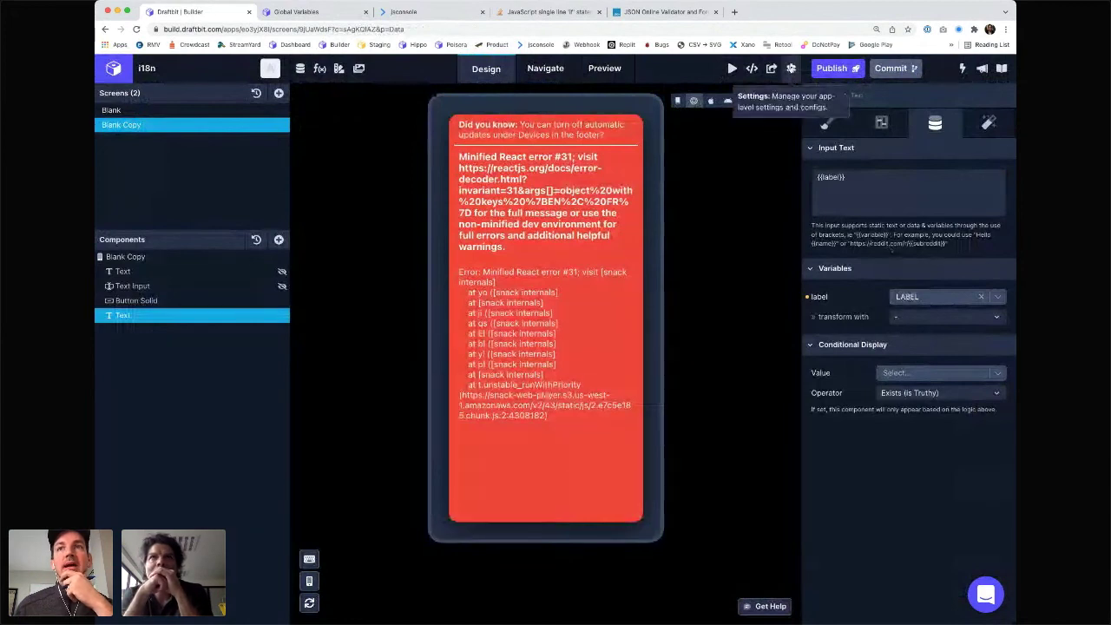
left_click(791, 69)
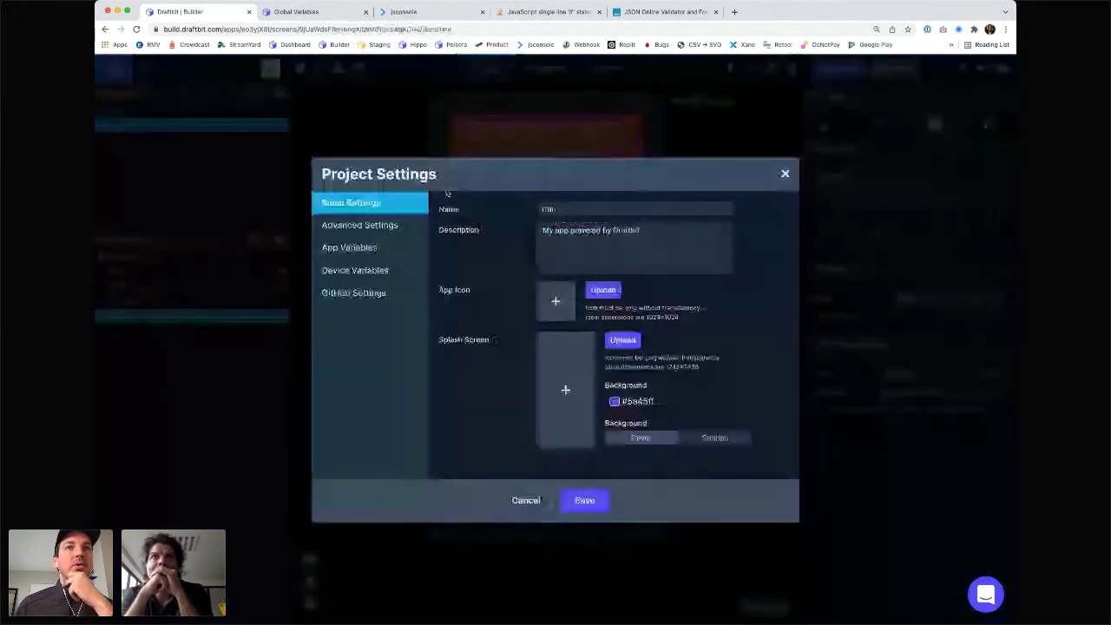
- Name a new app variable LABEL_FOOTER and clear a mistakenly pasted value, leaving it empty
left_click(349, 248)
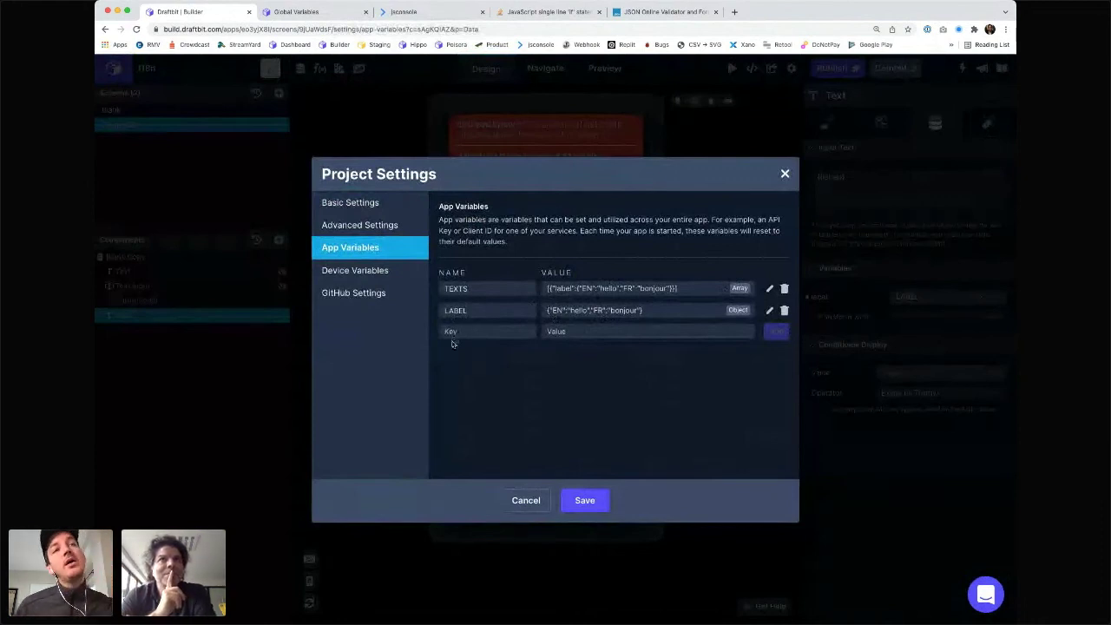
left_click(457, 331)
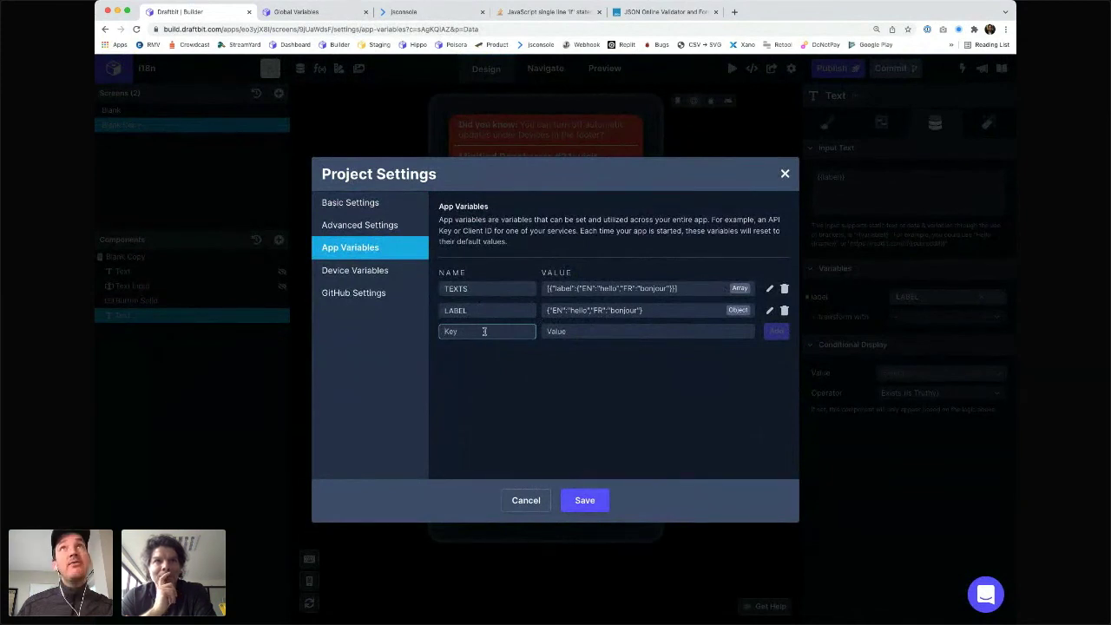
type("LAB")
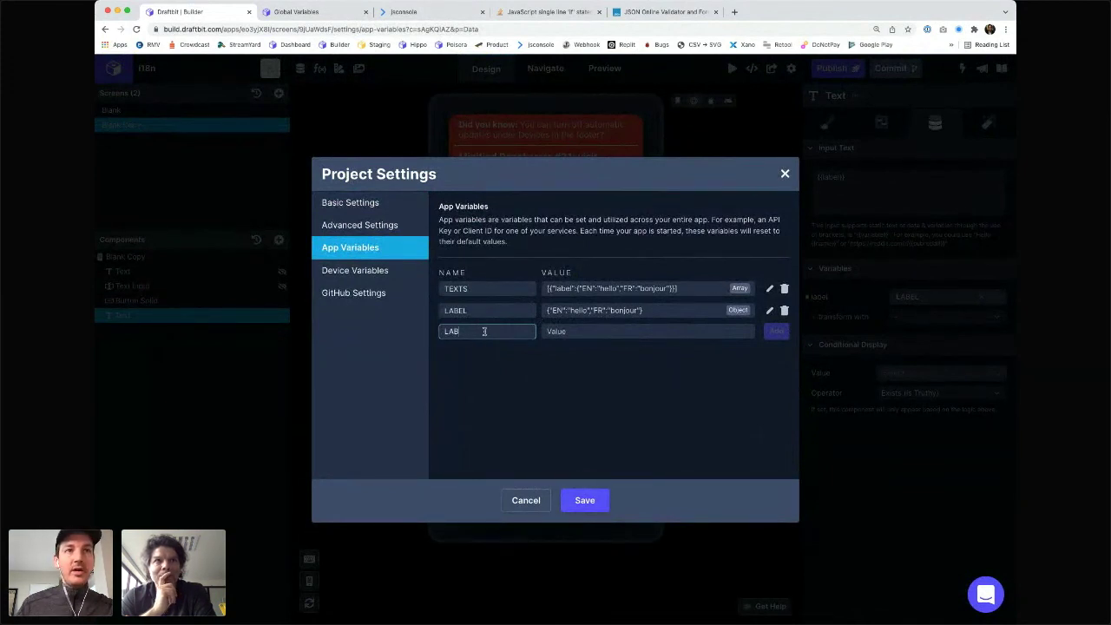
type("EL_F")
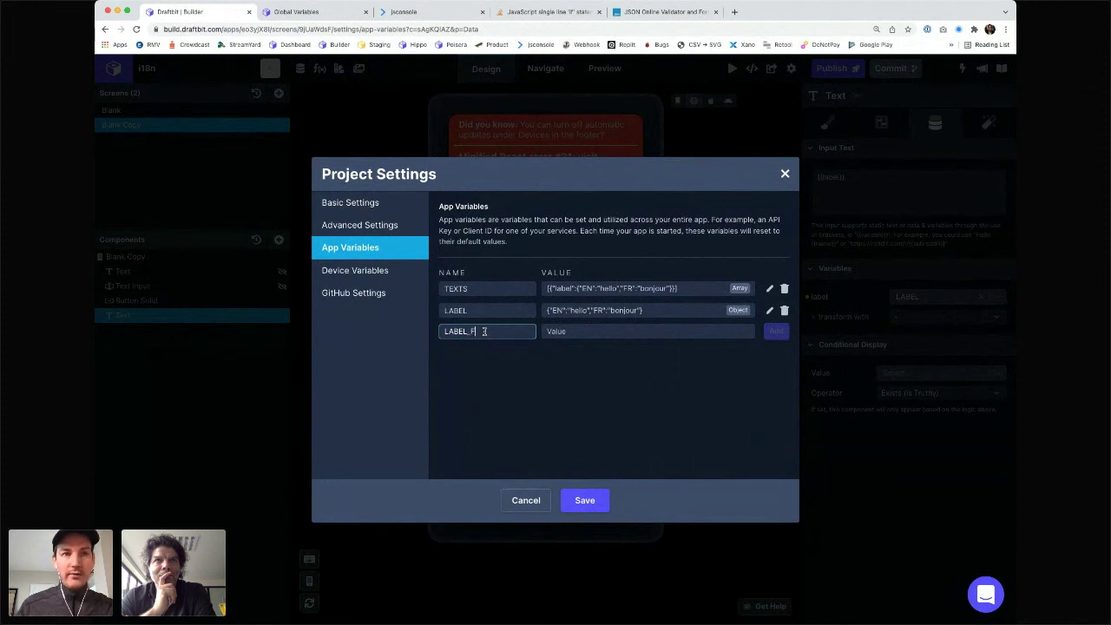
type("OOTER")
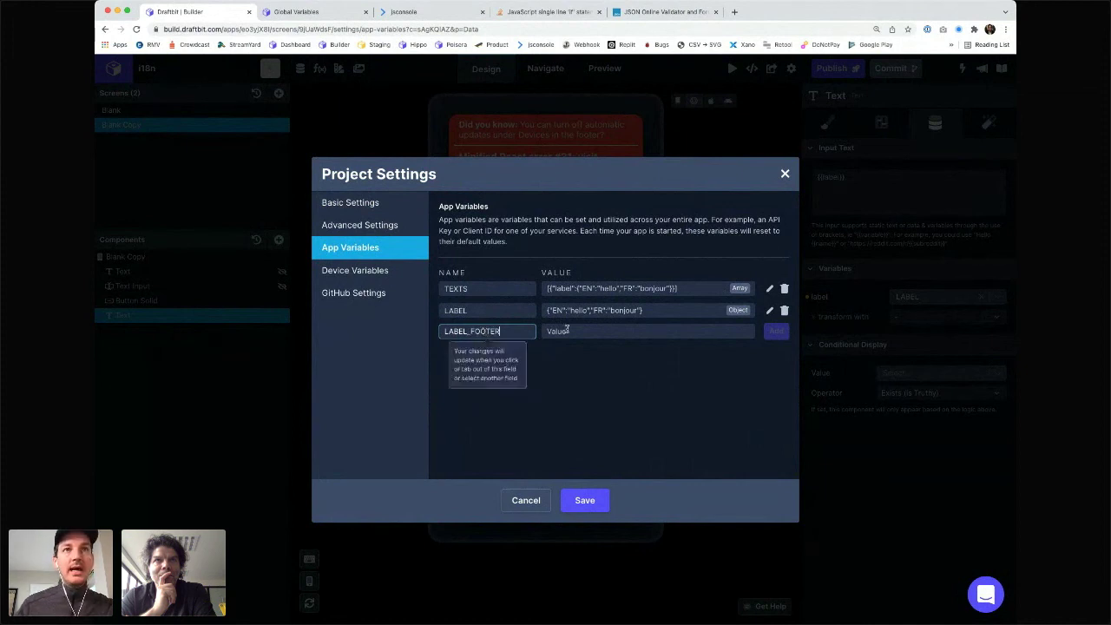
left_click(580, 317)
left_click_drag(661, 312, 545, 320)
left_click(553, 331)
key("super+v")
left_click(599, 398)
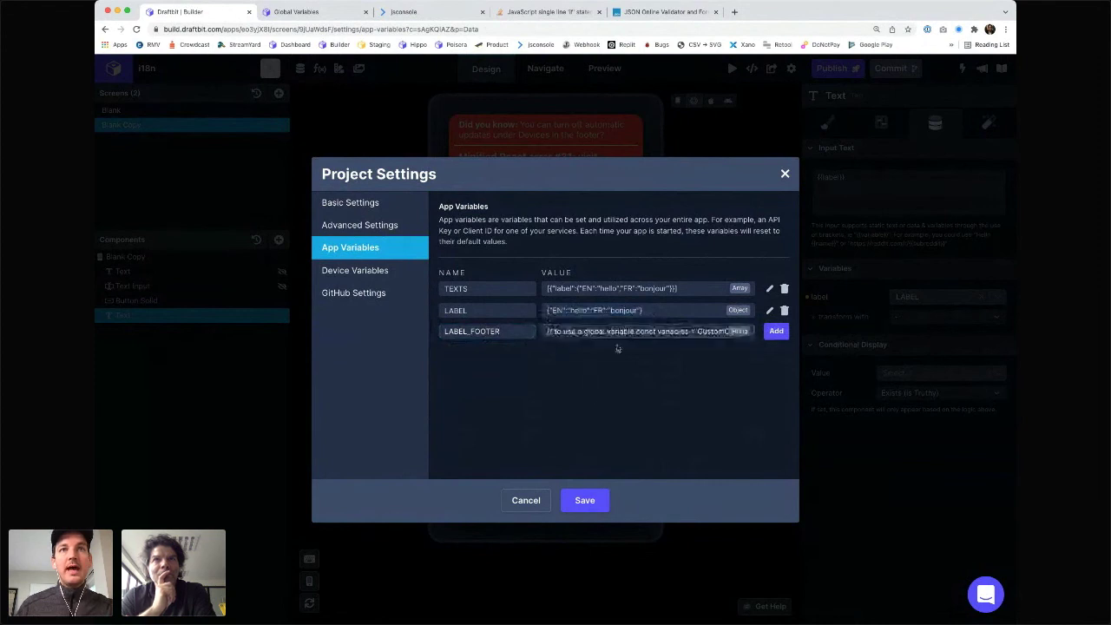
triple_click(617, 331)
key("BackSpace")
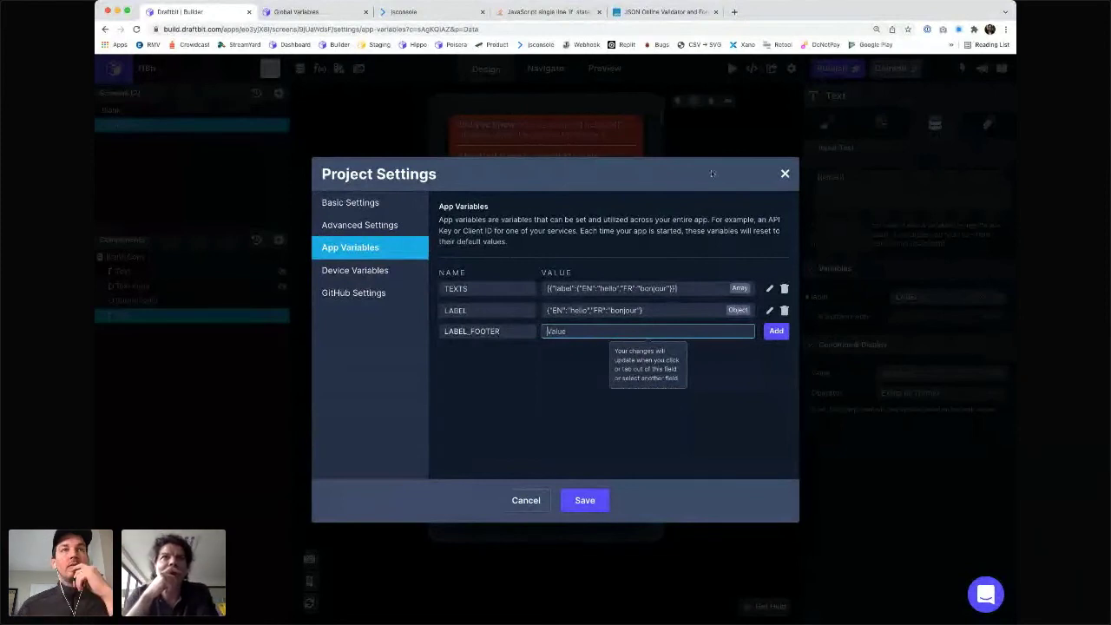
left_click(473, 453)
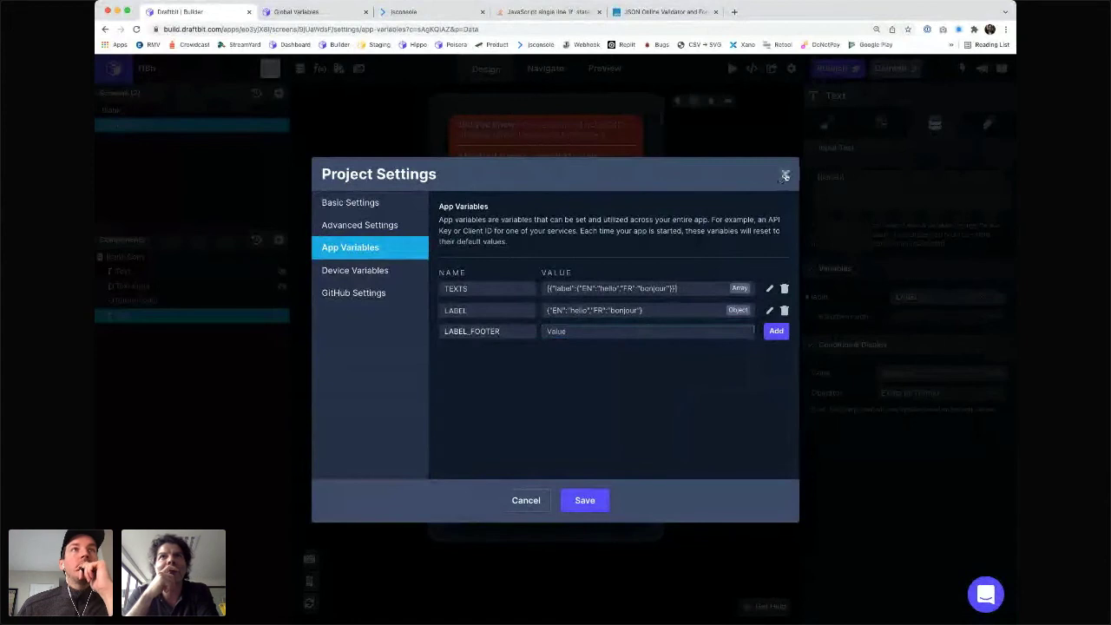
- Close Project Settings and review the translate function's code without changing it
left_click(785, 176)
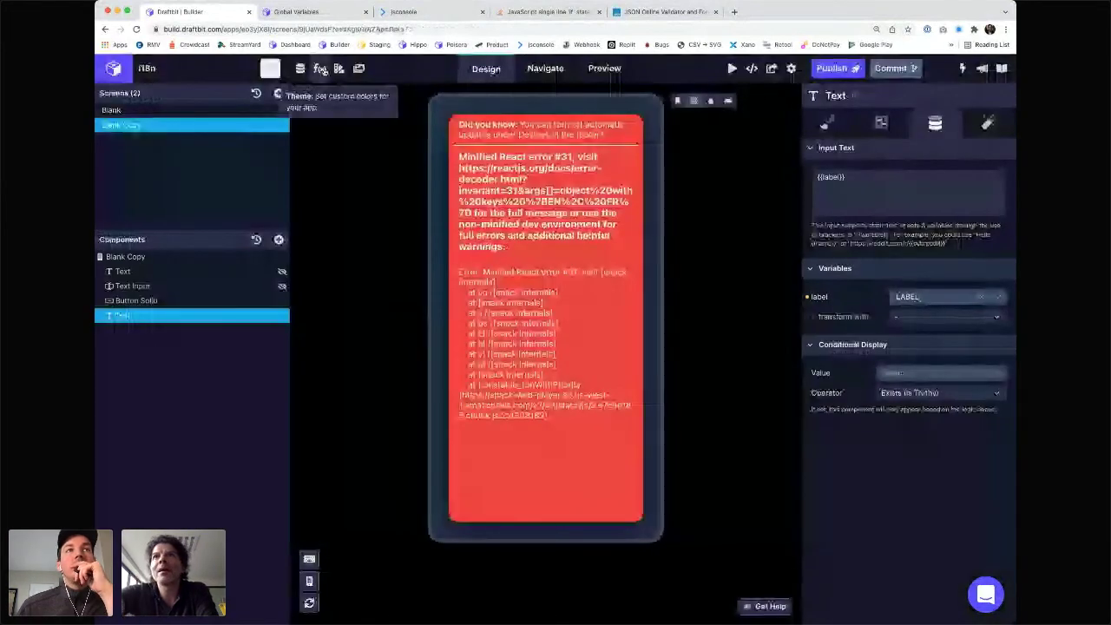
left_click(321, 70)
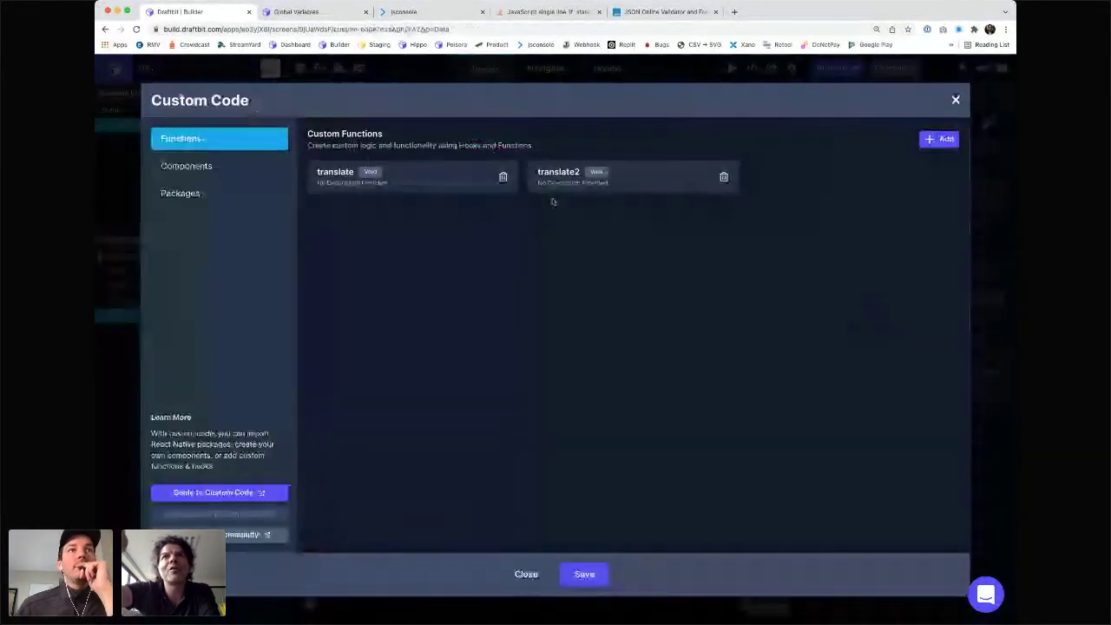
left_click(443, 177)
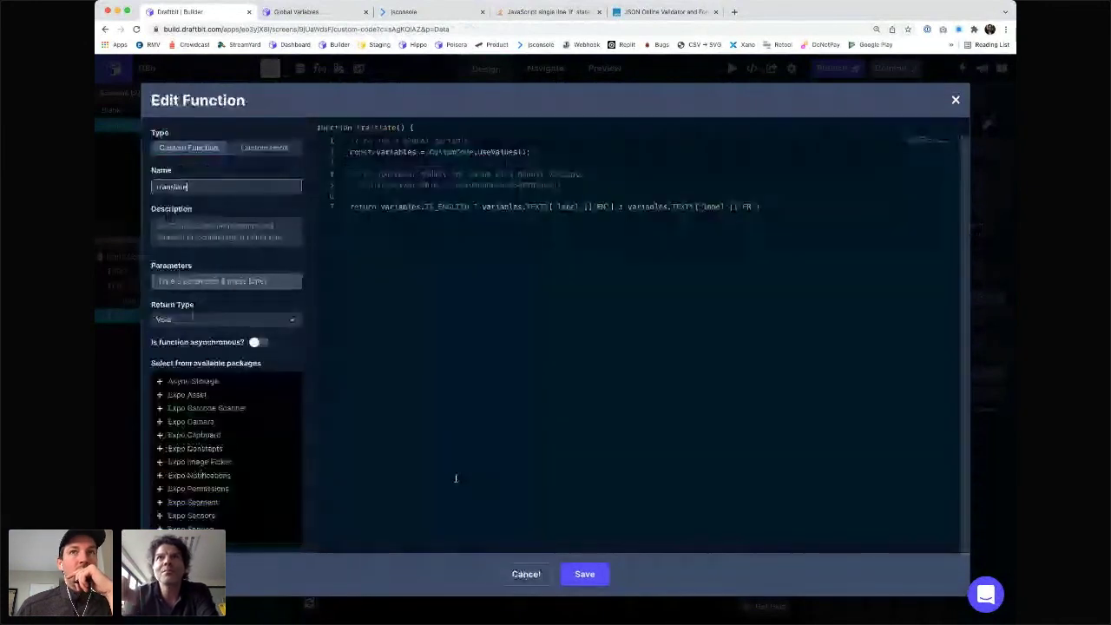
left_click(956, 101)
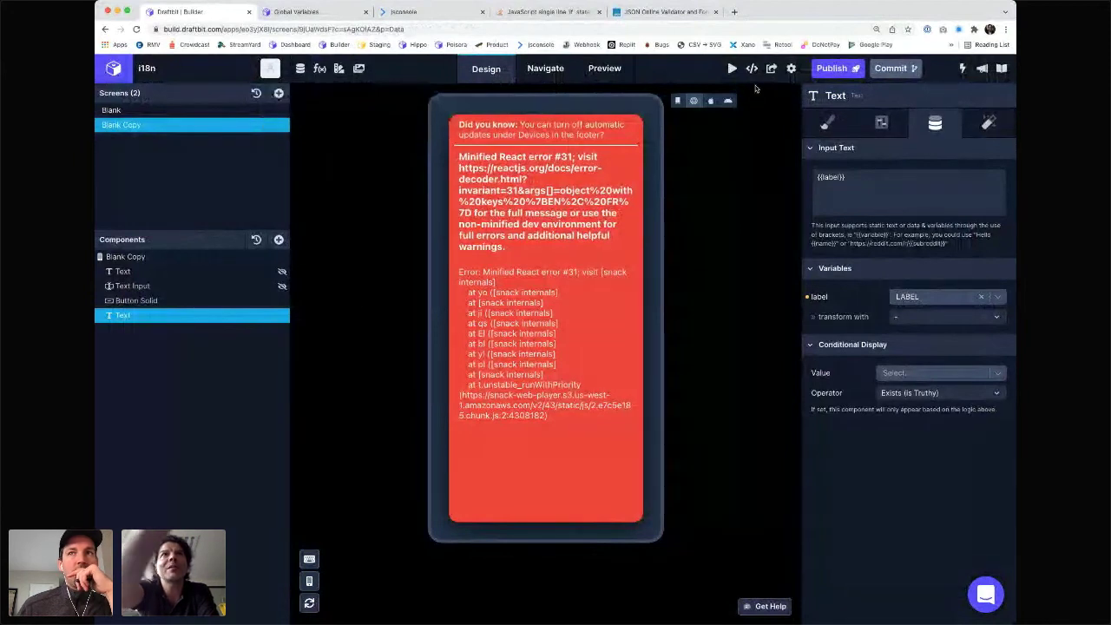
- Rebind label to LABEL and transform it with custom translate2, so the canvas shows 'hello'
left_click(954, 299)
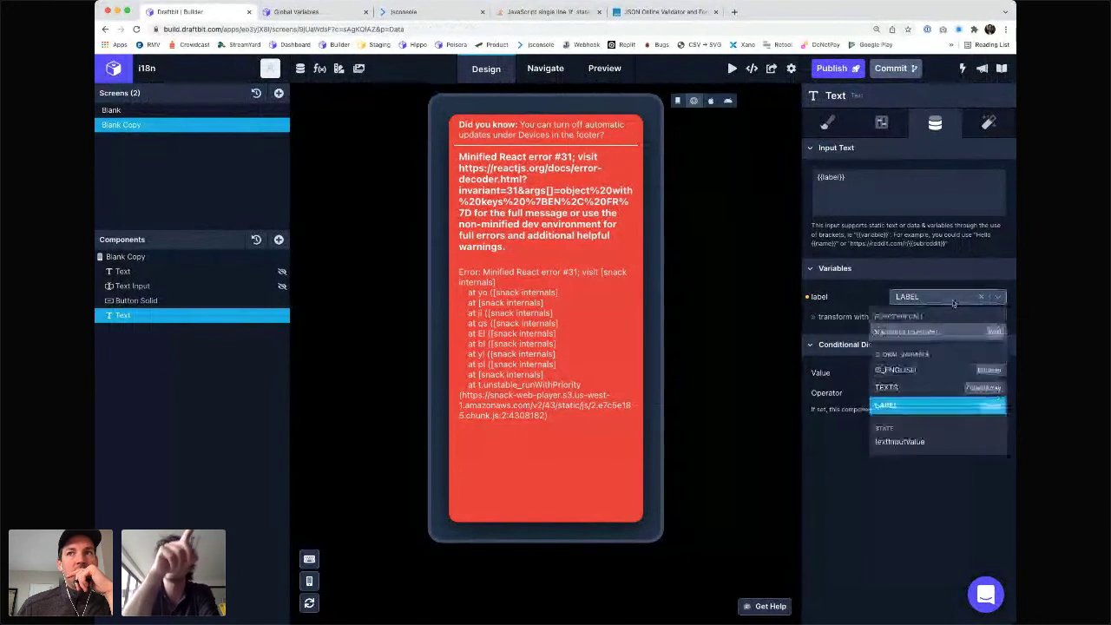
left_click(952, 299)
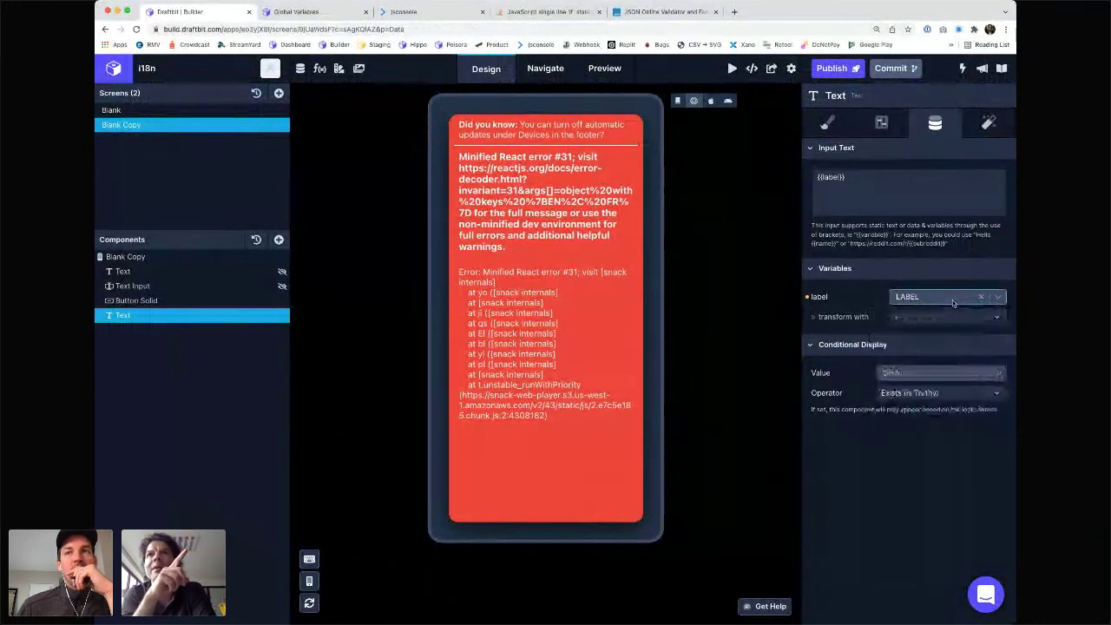
left_click(907, 320)
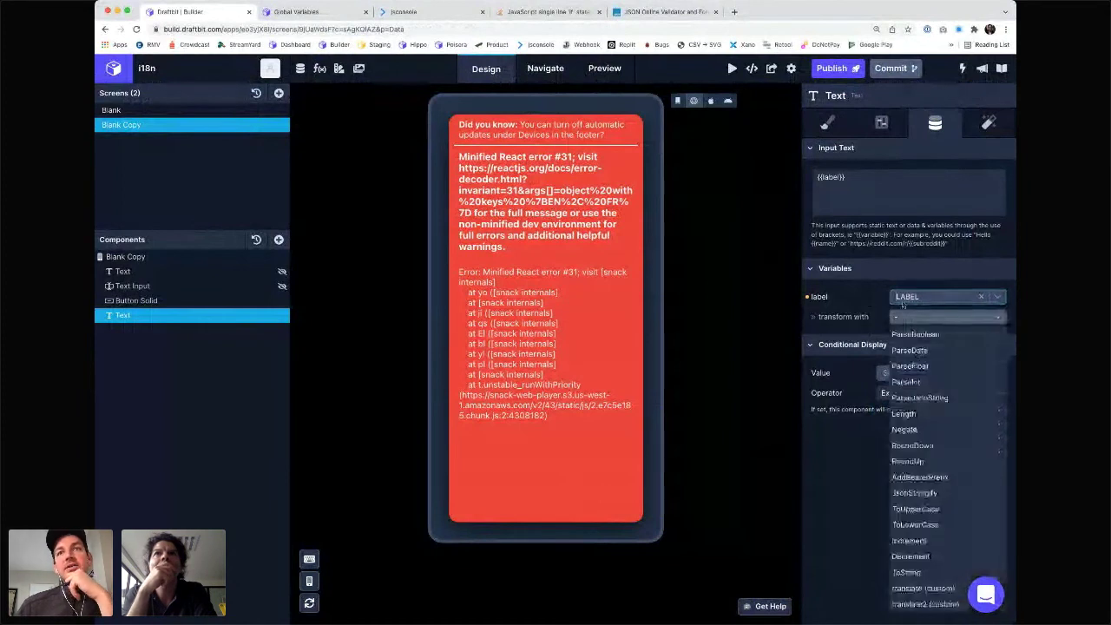
left_click(818, 300)
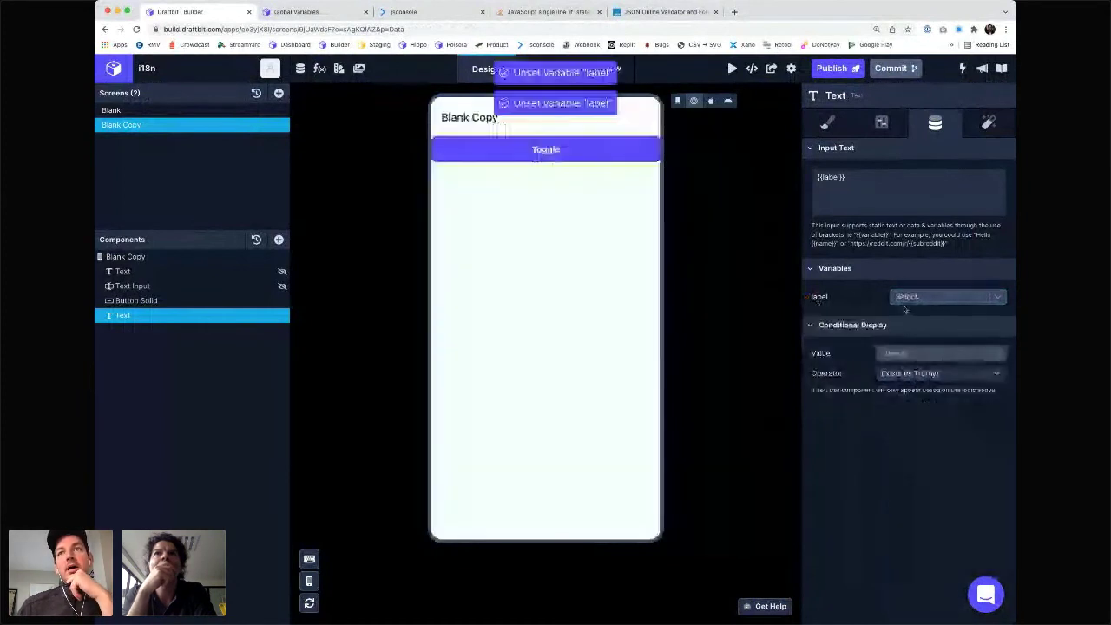
left_click(934, 297)
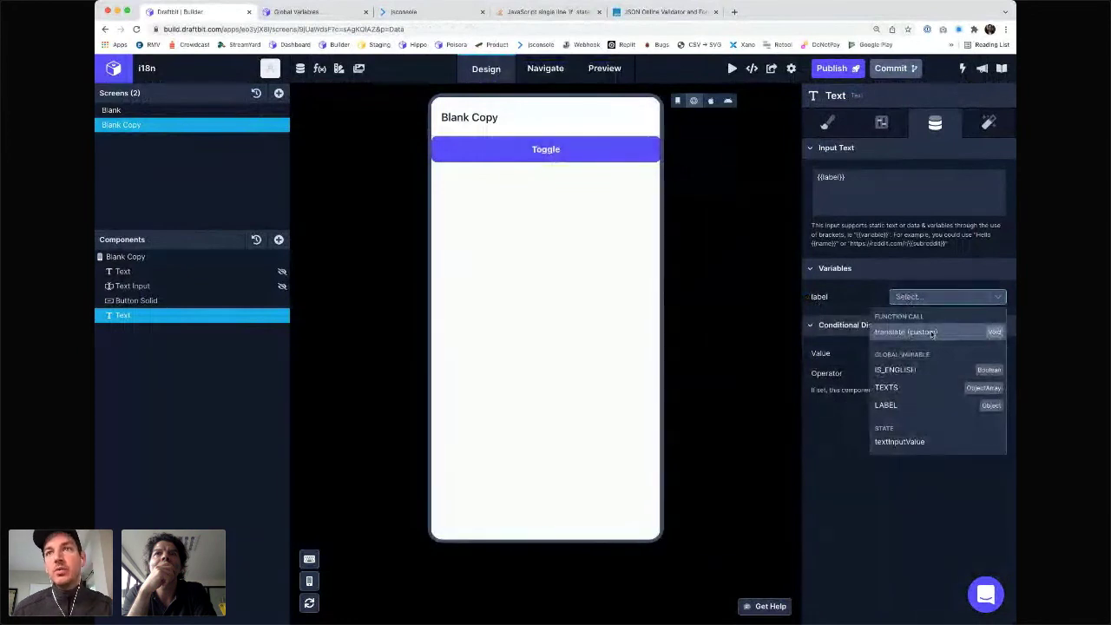
left_click(903, 405)
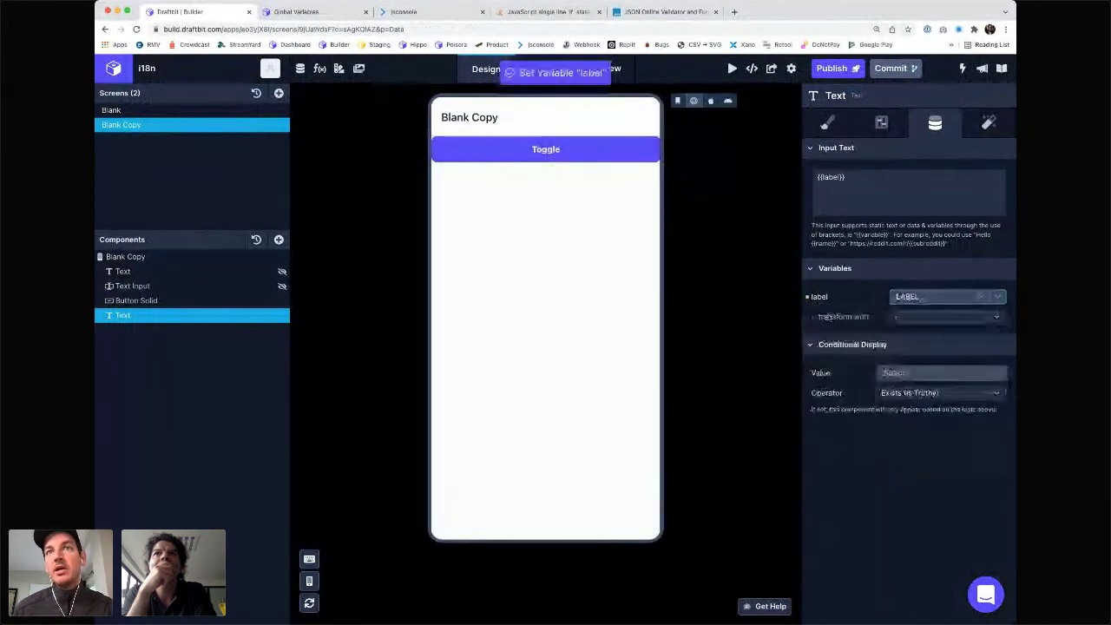
left_click(910, 319)
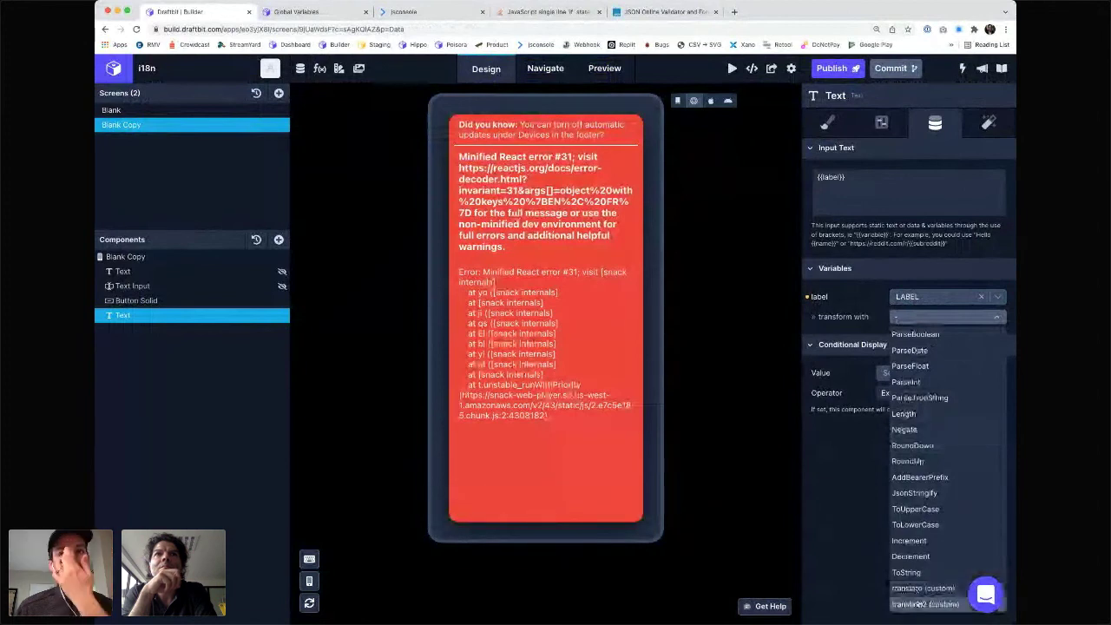
left_click(920, 604)
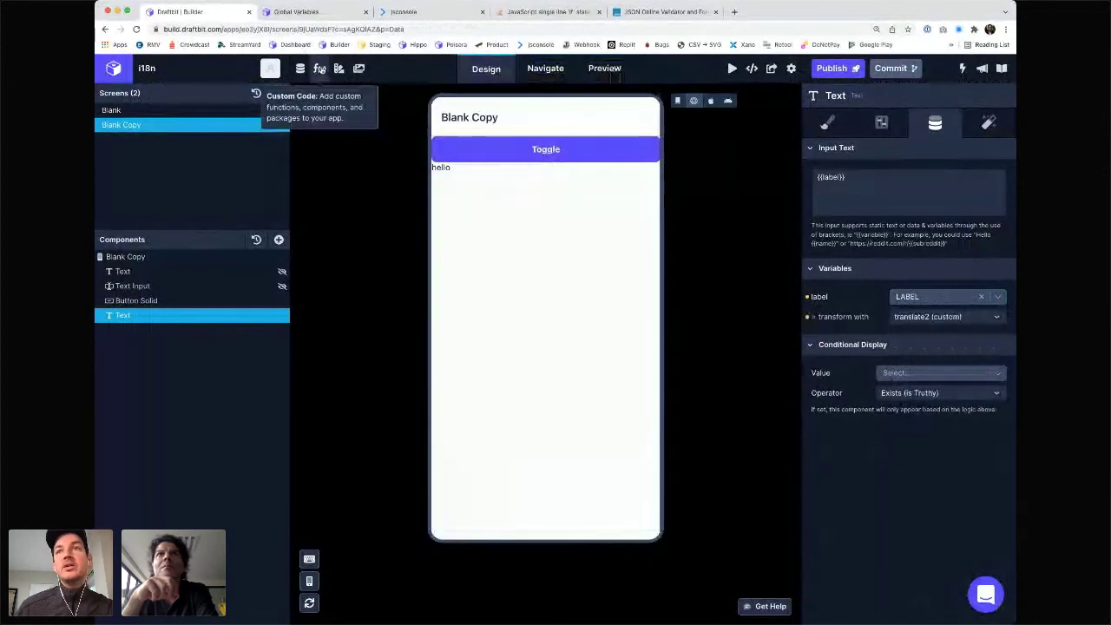
- In translate2, comment out the EN/FR return, add return label + "YOLO", and save
left_click(321, 68)
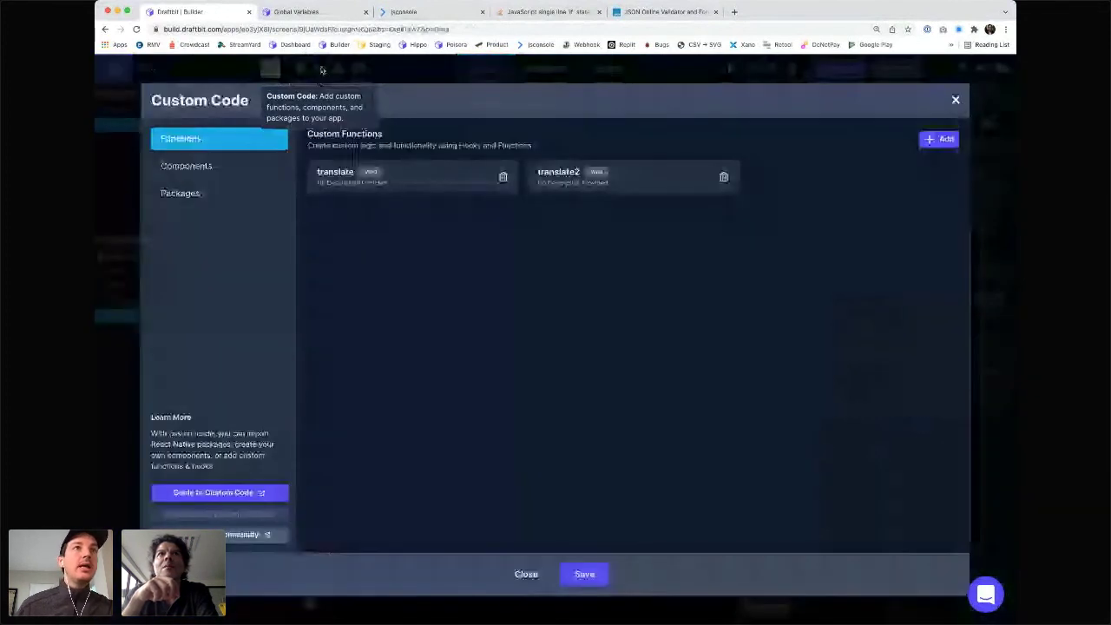
left_click(530, 172)
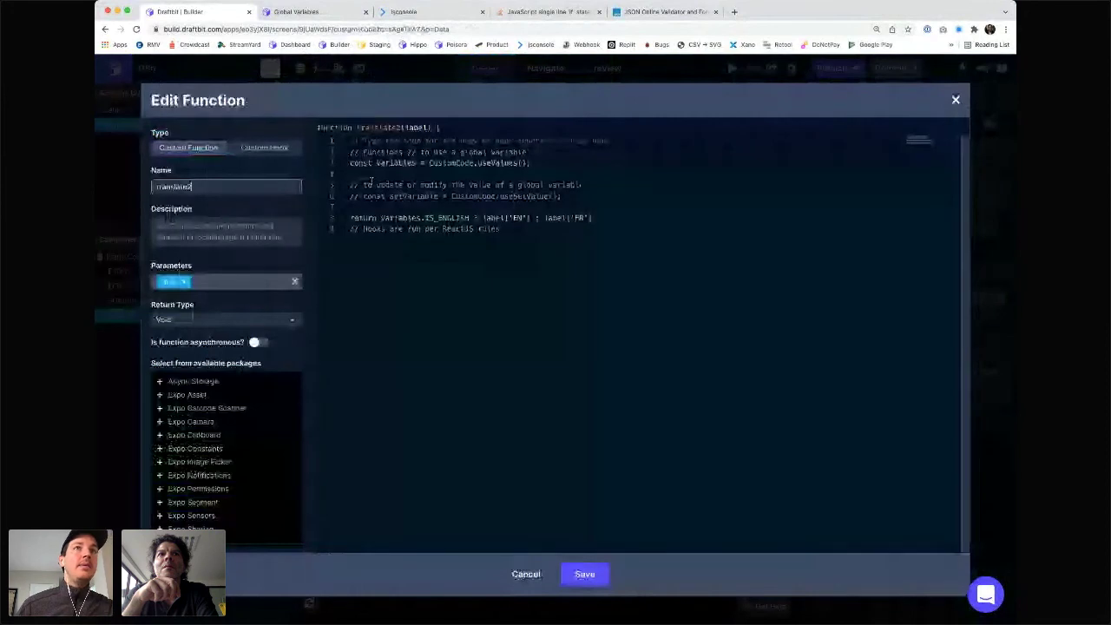
left_click(372, 180)
key("super+/")
key("Down")
key("Down")
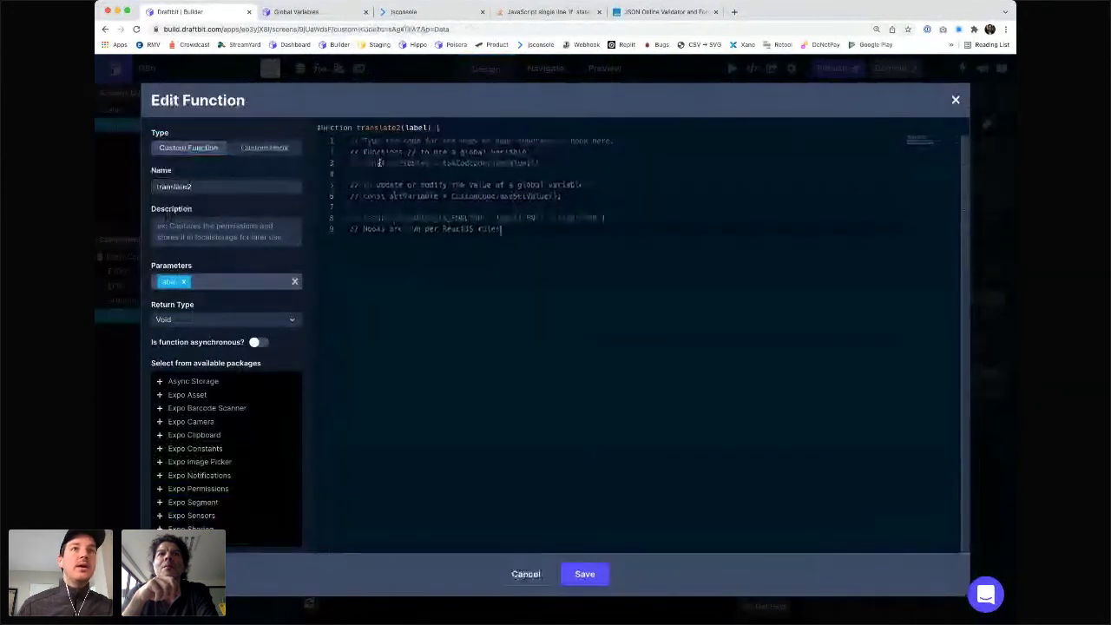
key("Return")
type("return")
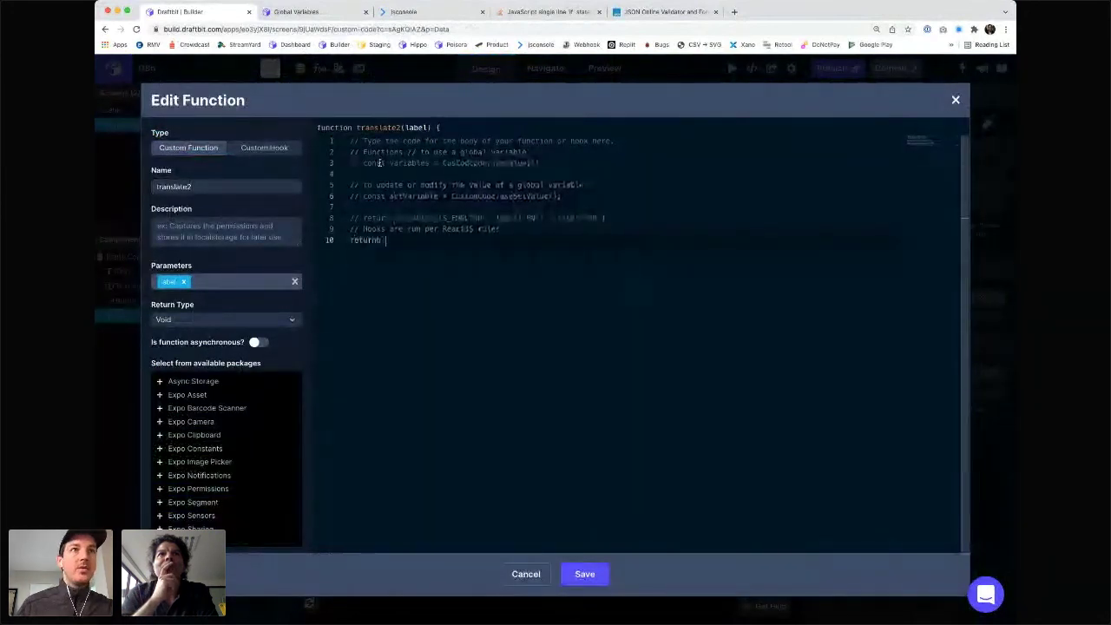
type(" la")
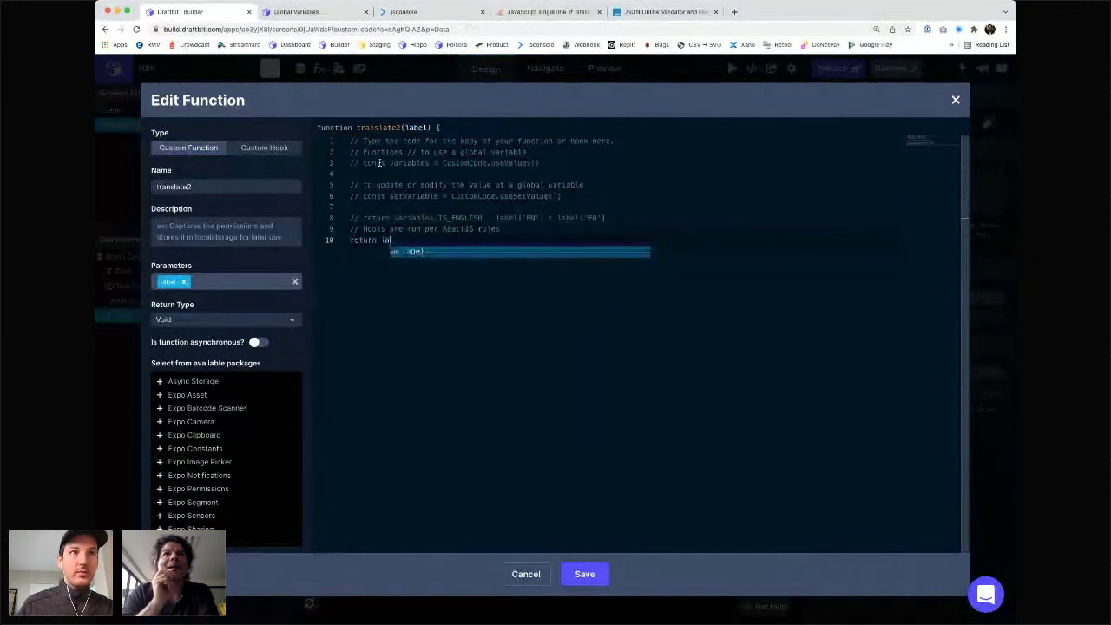
type("bel + \"s")
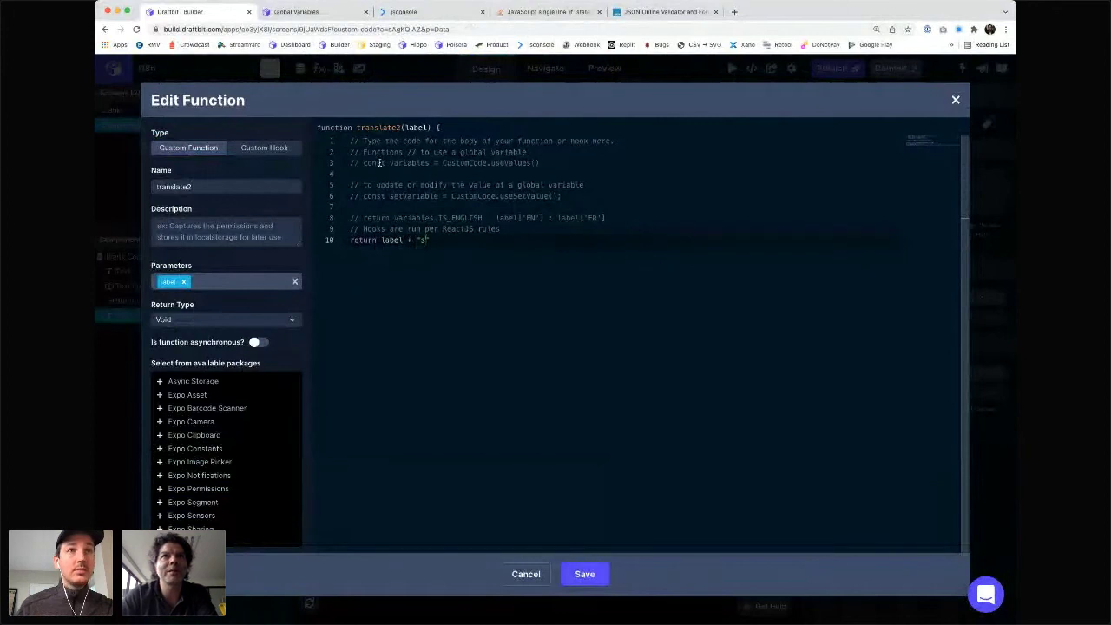
key("BackSpace")
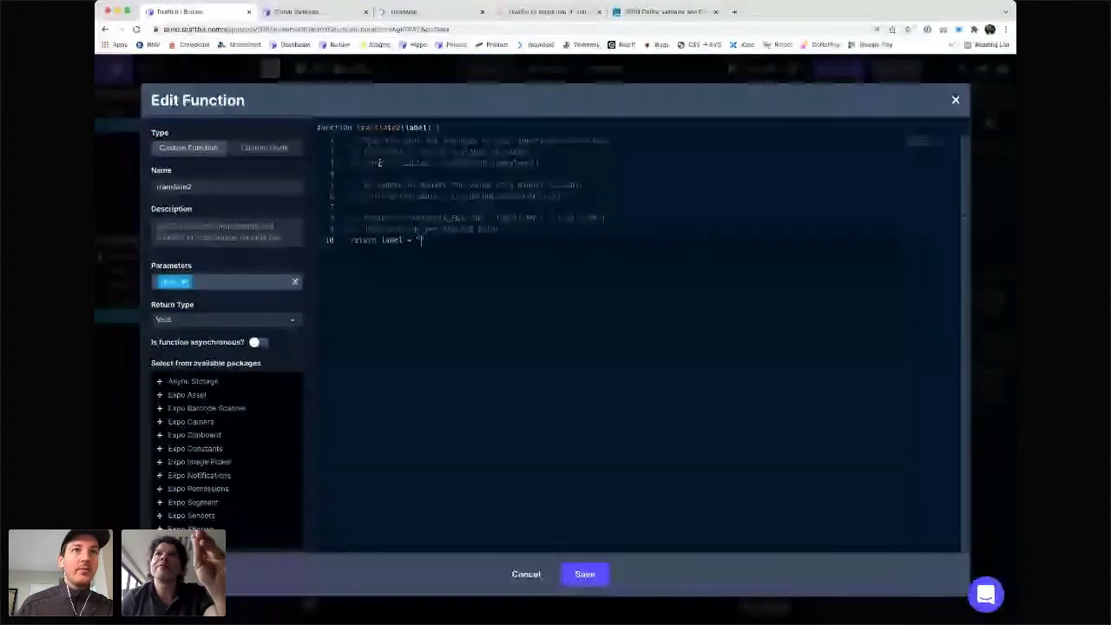
type("YOLO\"")
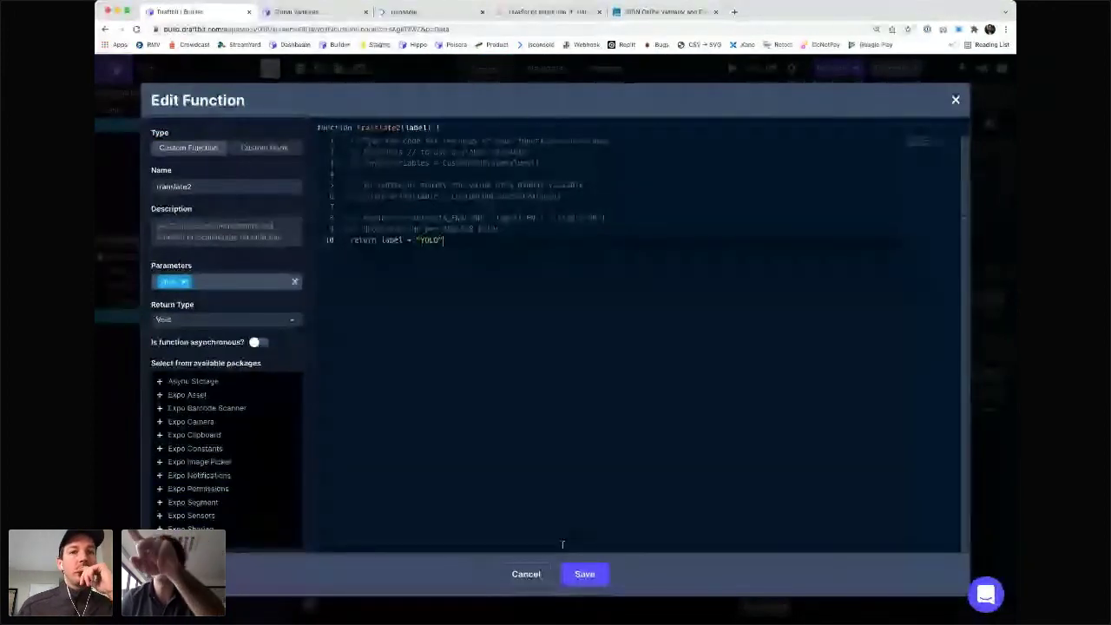
left_click(578, 574)
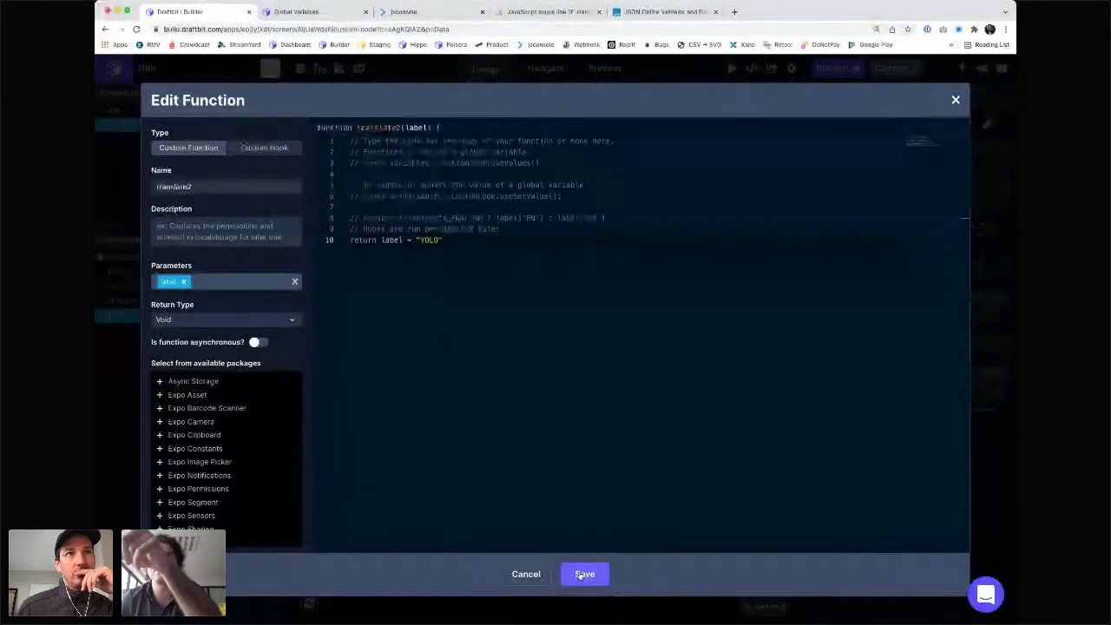
left_click(580, 575)
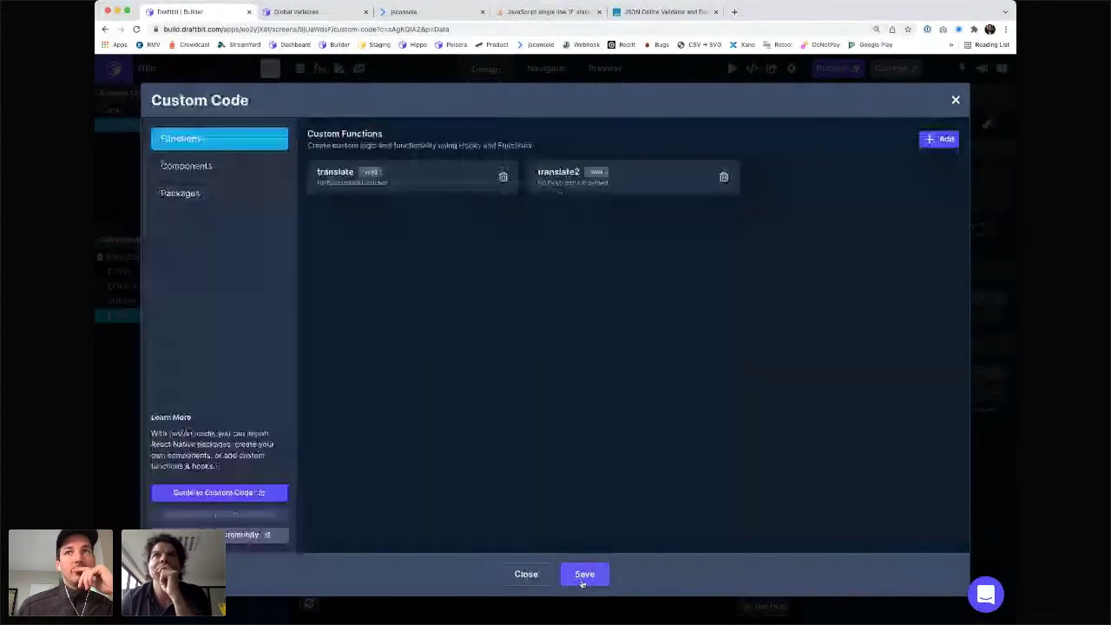
left_click(584, 577)
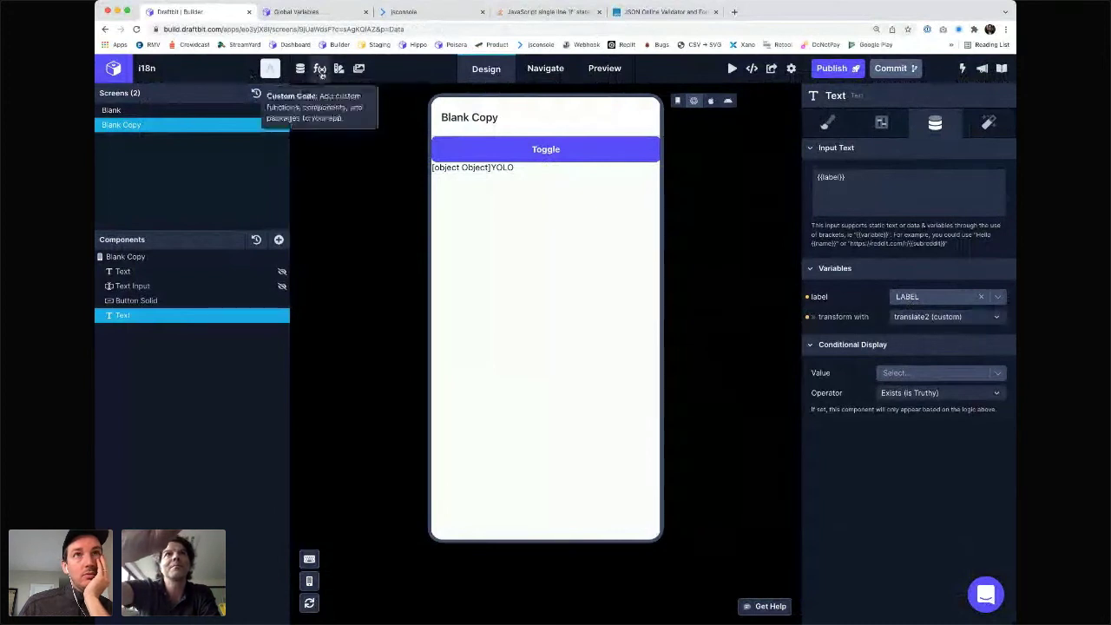
- Reopen the Custom Code functions to check translate2 after previewing [object Object]YOLO
left_click(320, 70)
- Wrap label in String() on translate2's line 10 so it returns String(label) + "YOLO"
left_click(565, 177)
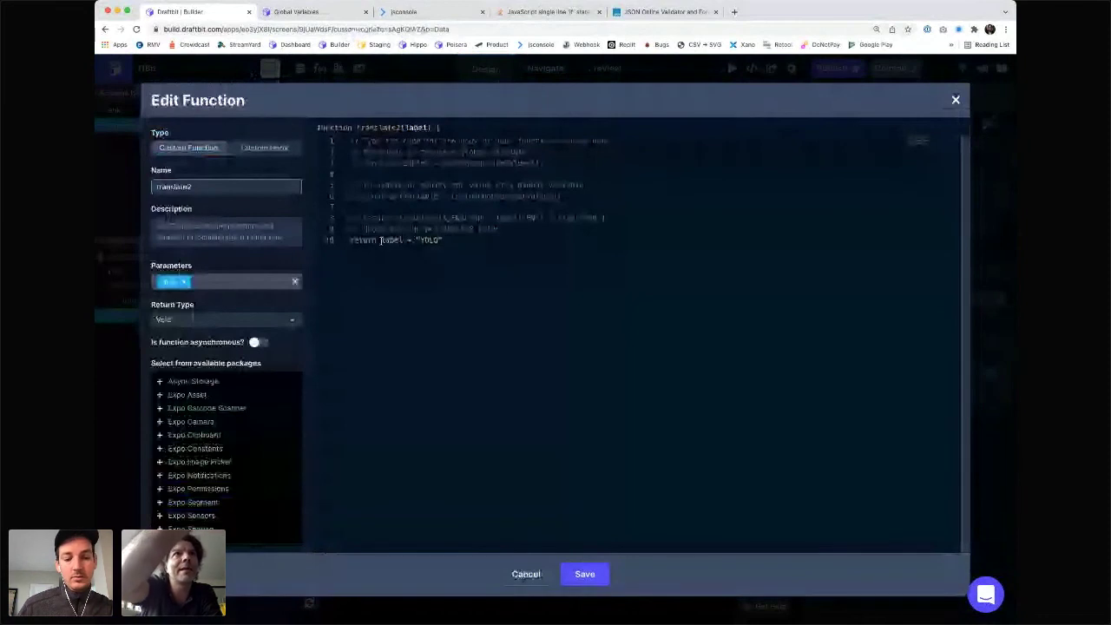
type("String(")
key("Right")
key("Right")
key("Right")
key("Right")
key("Right")
type(")")
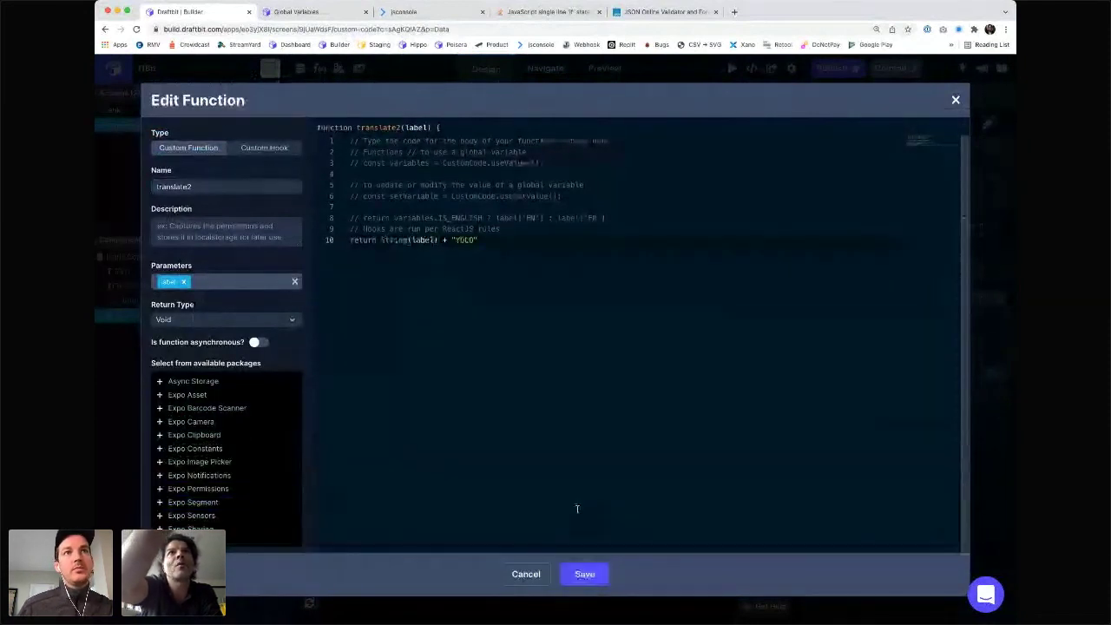
left_click(578, 260)
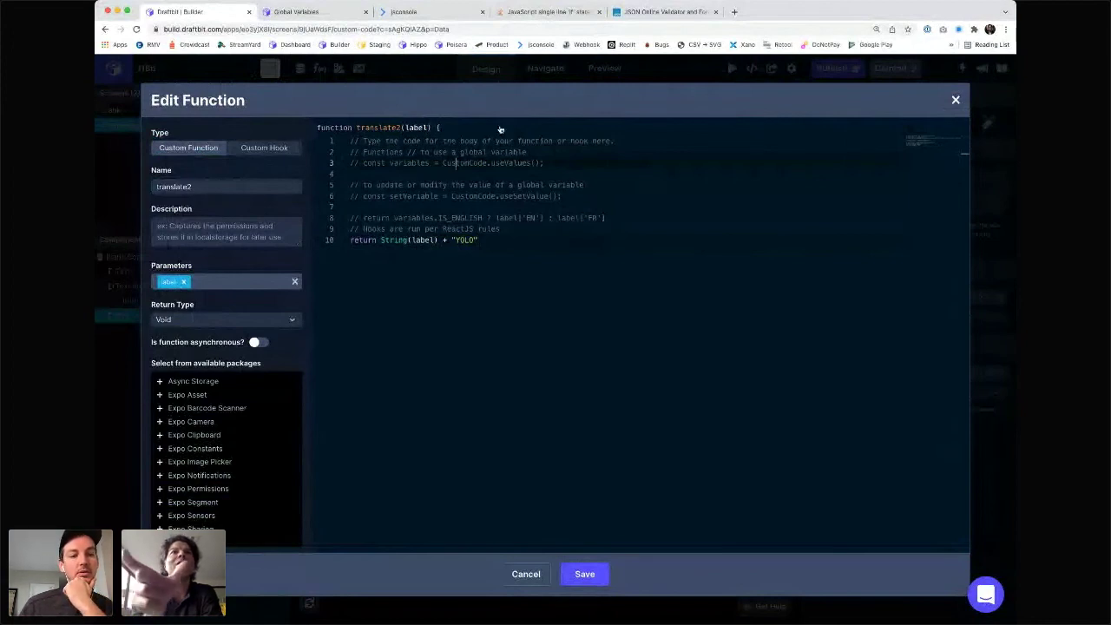
- Replace translate2's label parameter with foo, return String(foo) + "YOLO", and save
left_click(184, 282)
type("la")
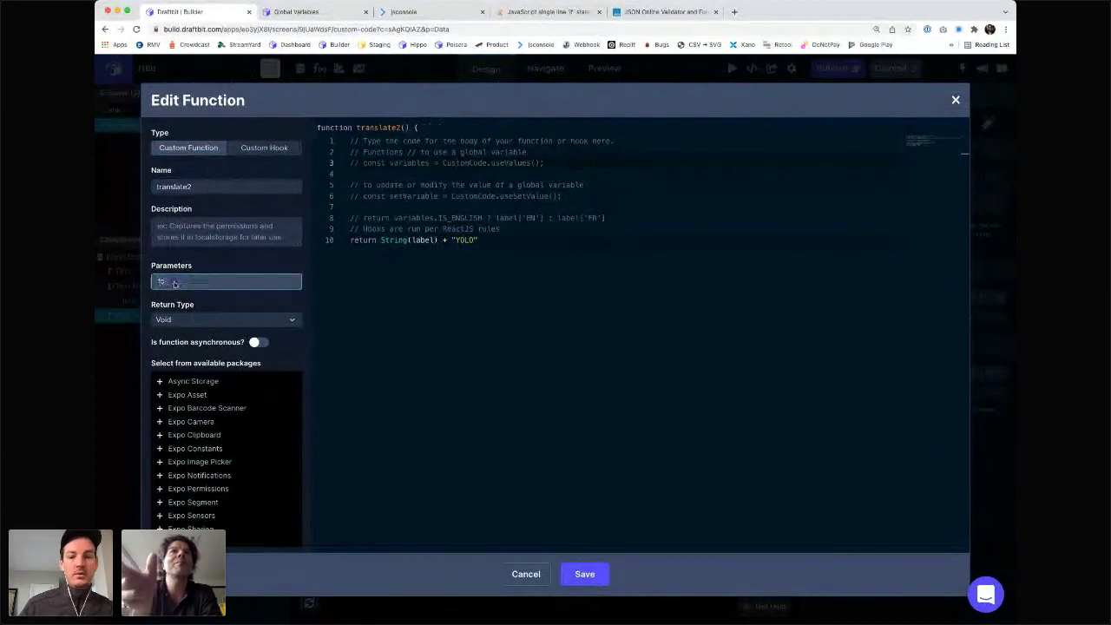
type("o")
key("Return")
double_click(420, 241)
type("f")
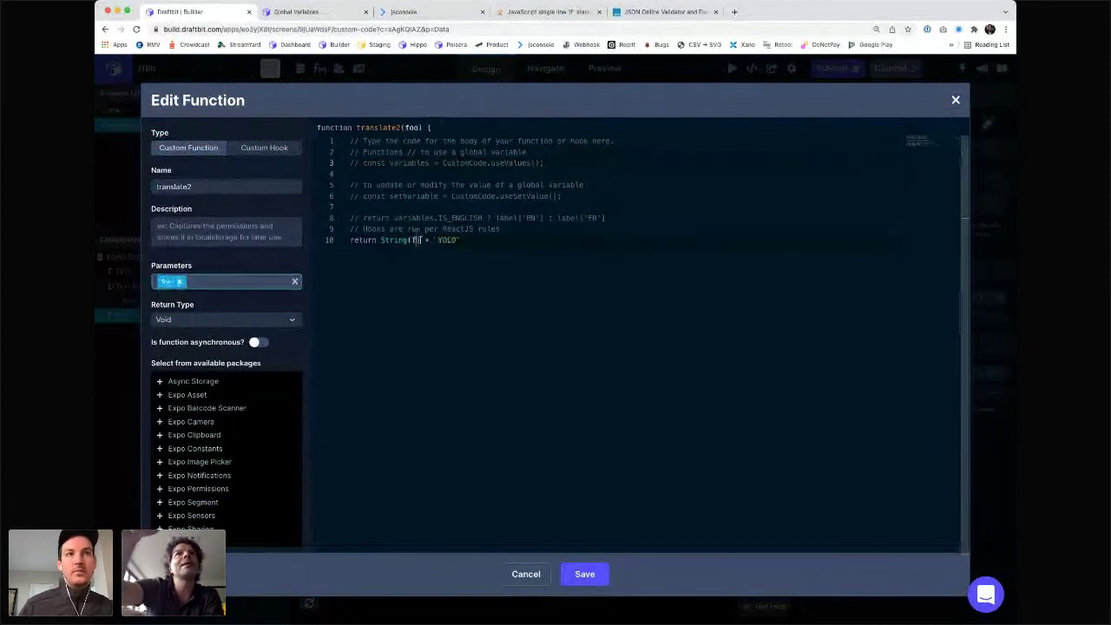
type("oo")
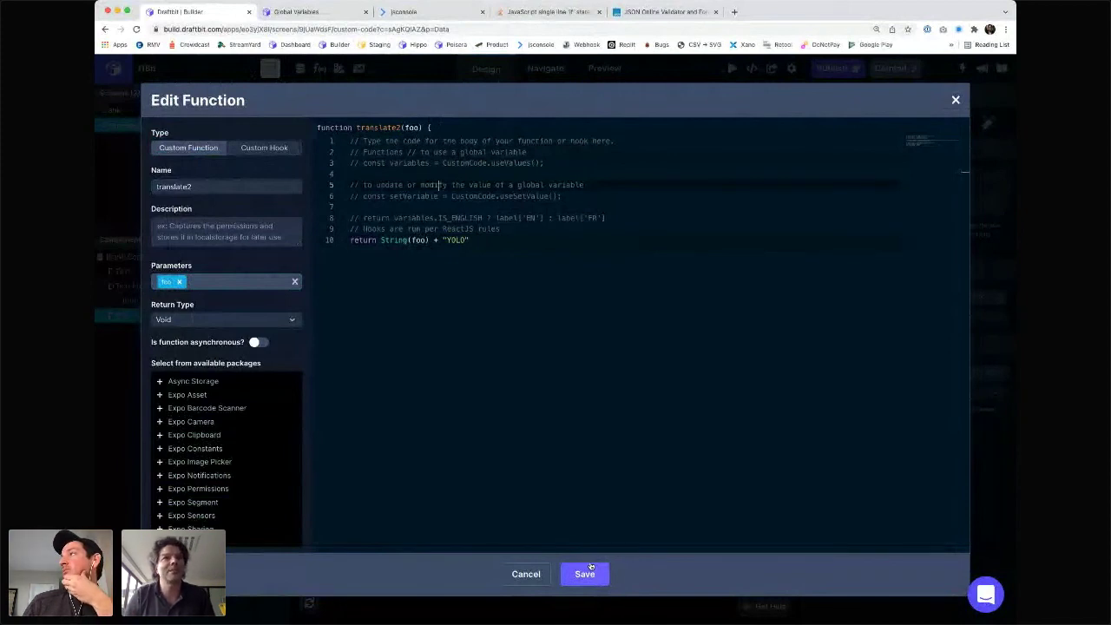
left_click(591, 566)
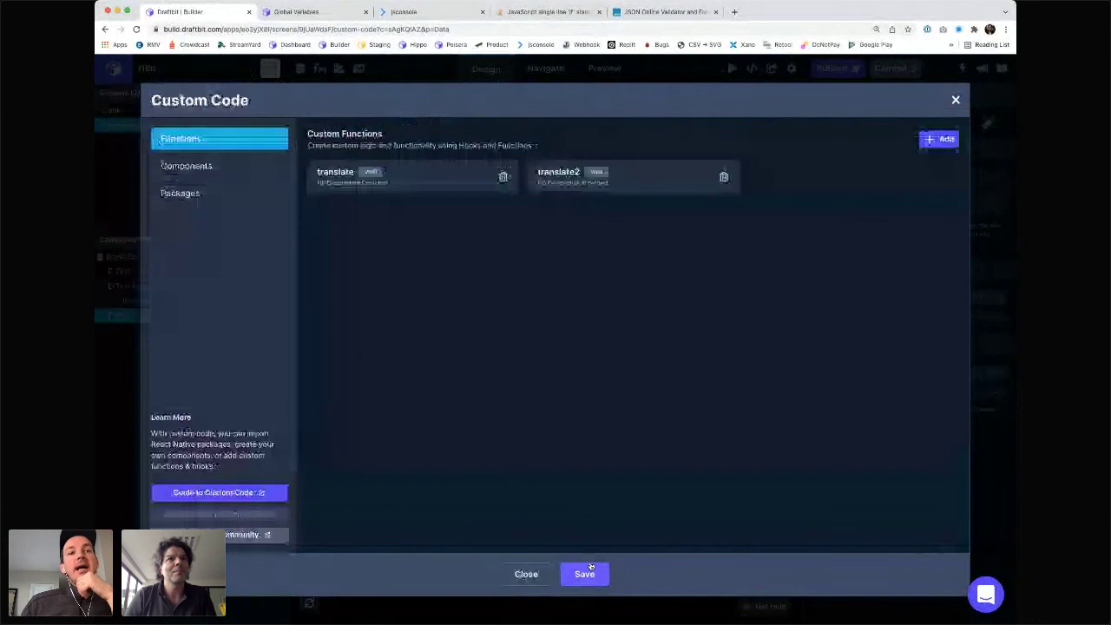
- Back in the builder, change the Text's input text to {{bar}}
left_click(590, 576)
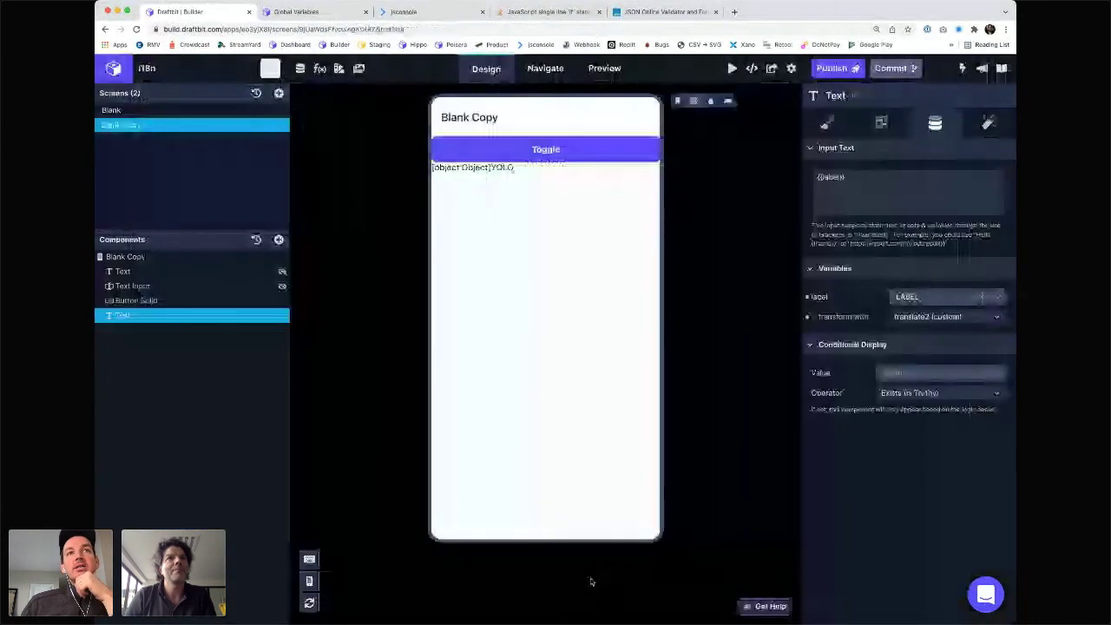
left_click(679, 101)
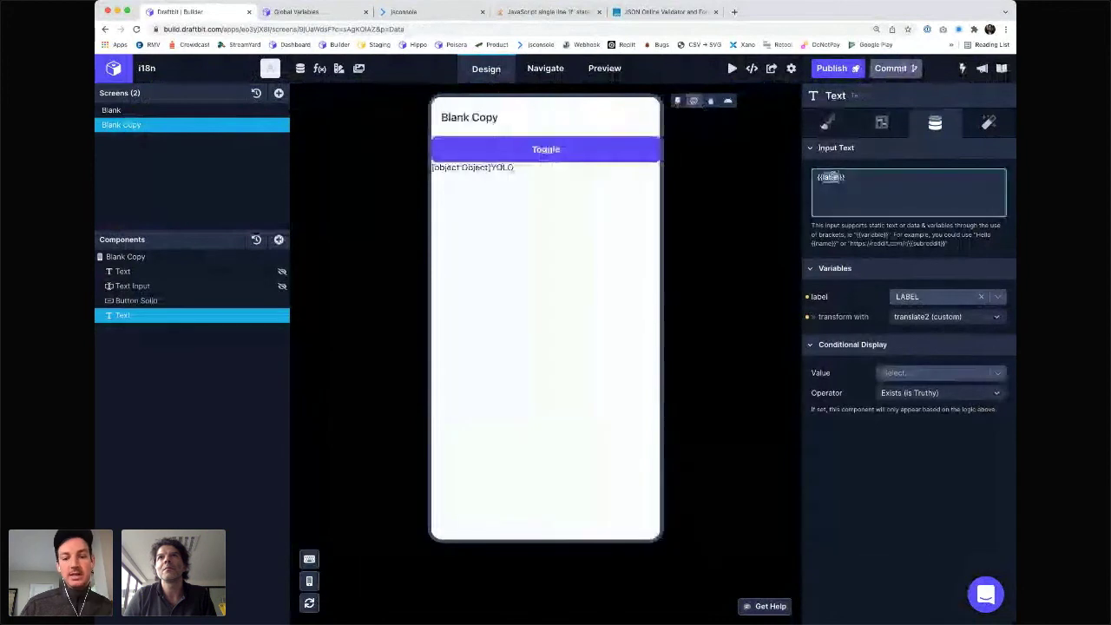
left_click(836, 177)
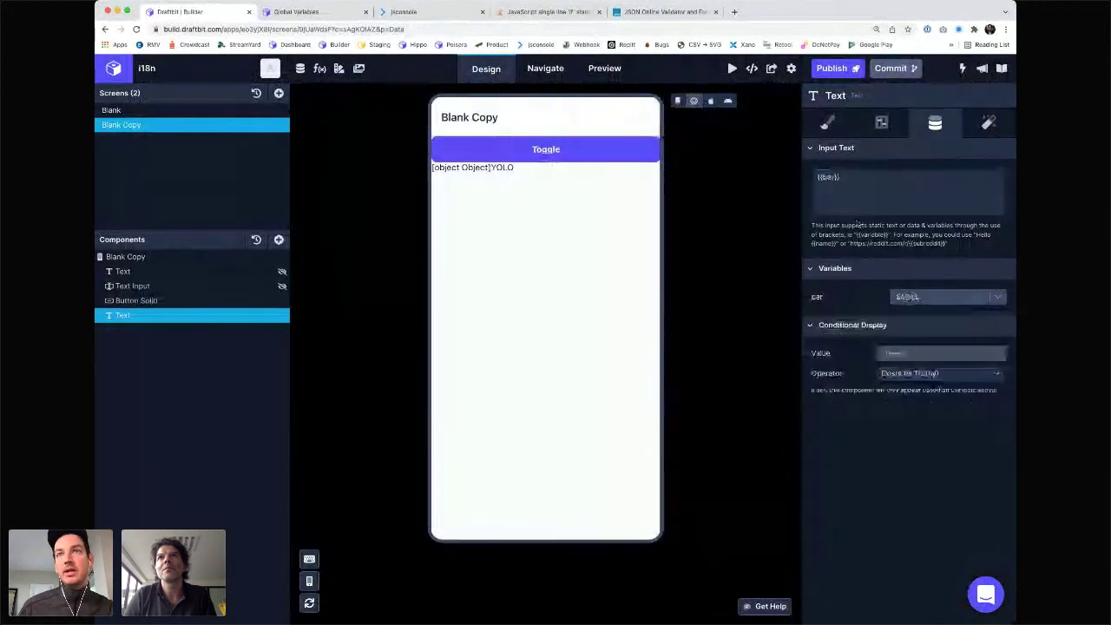
- Bind bar to the LABEL app variable and transform it with translate2
left_click(938, 297)
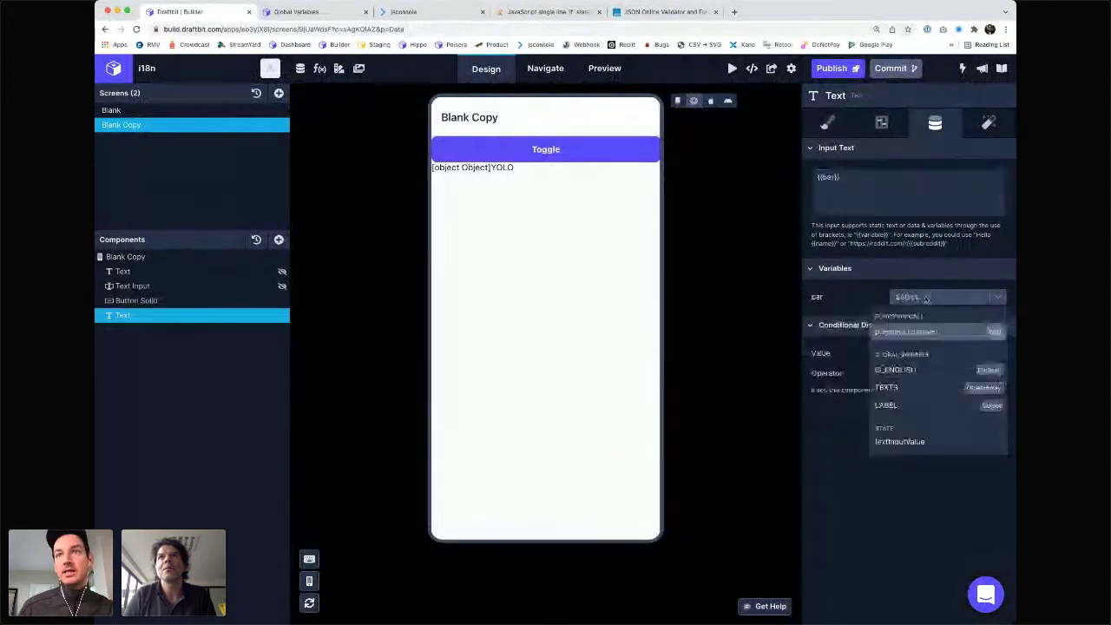
left_click(900, 404)
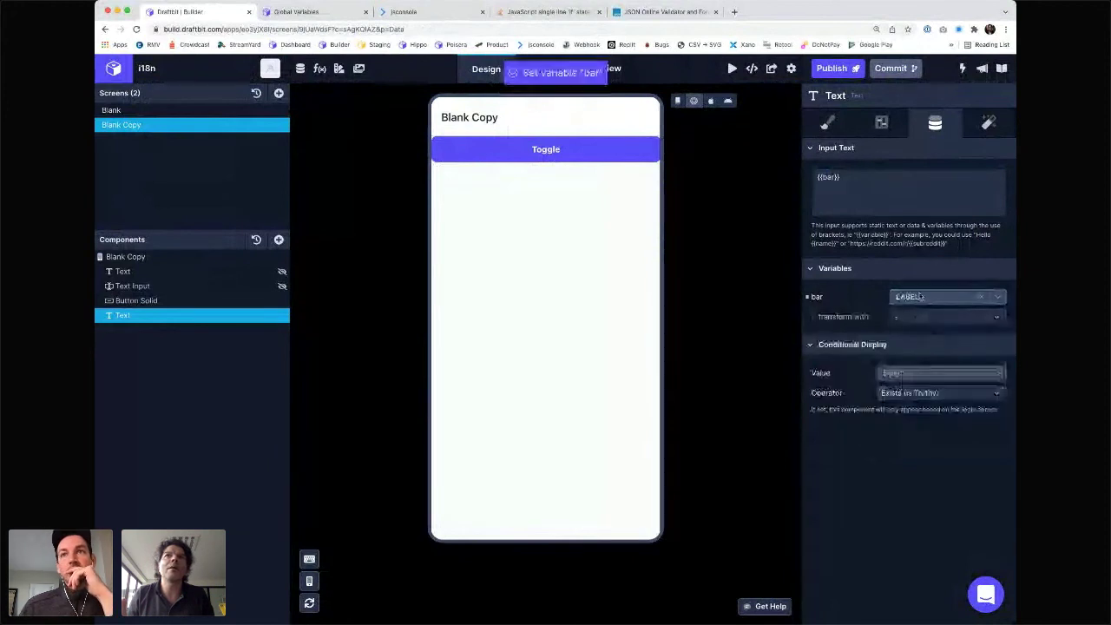
left_click(909, 297)
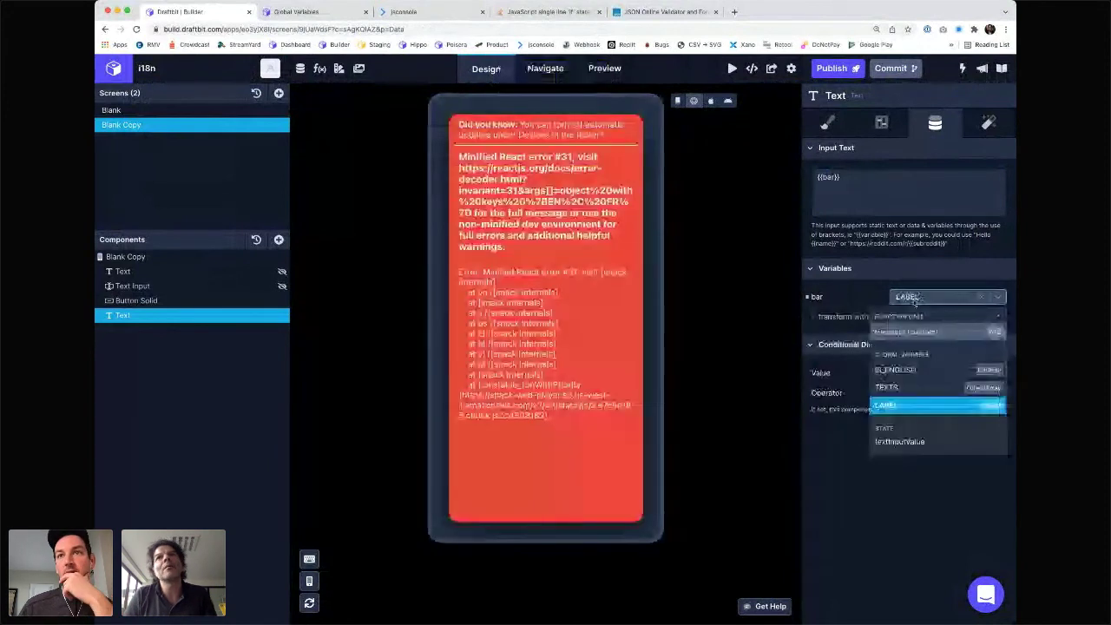
left_click(910, 388)
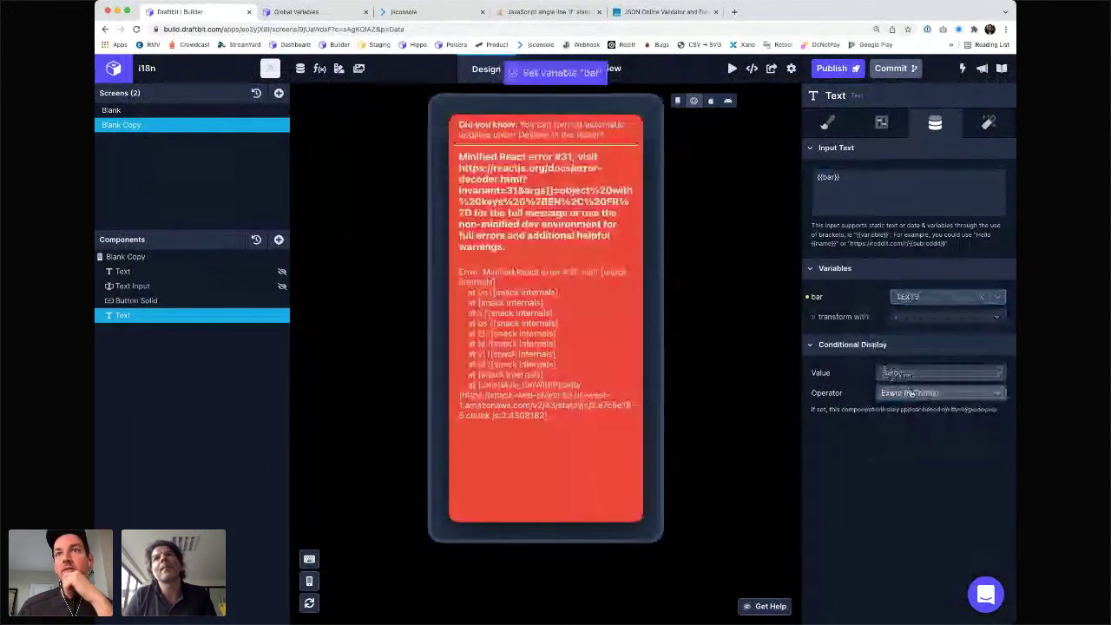
left_click(914, 298)
left_click(901, 407)
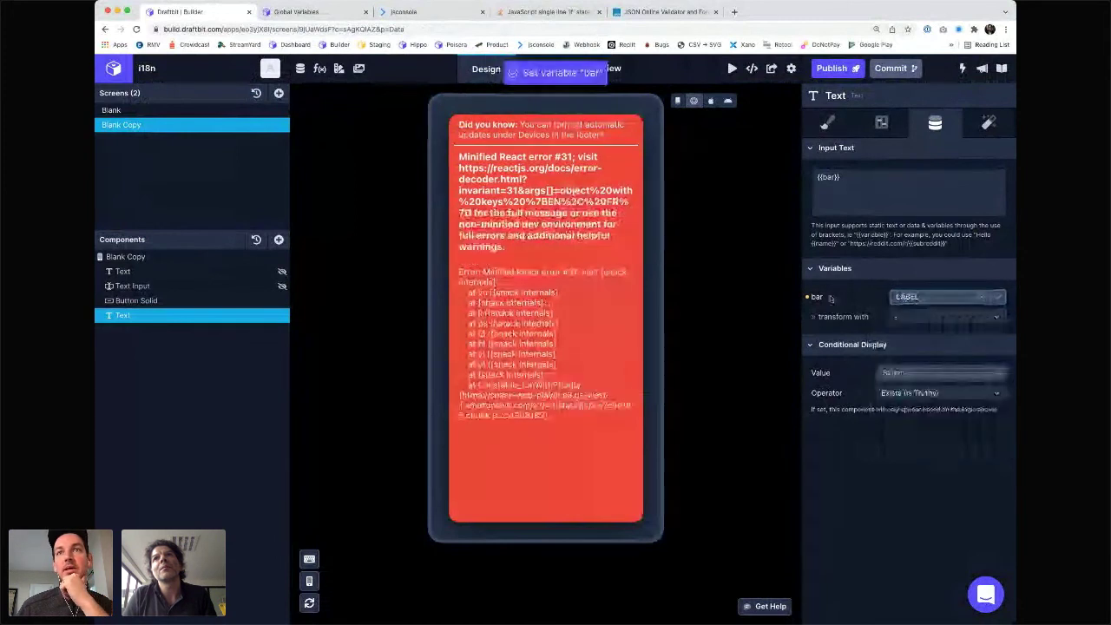
left_click(910, 315)
left_click(920, 588)
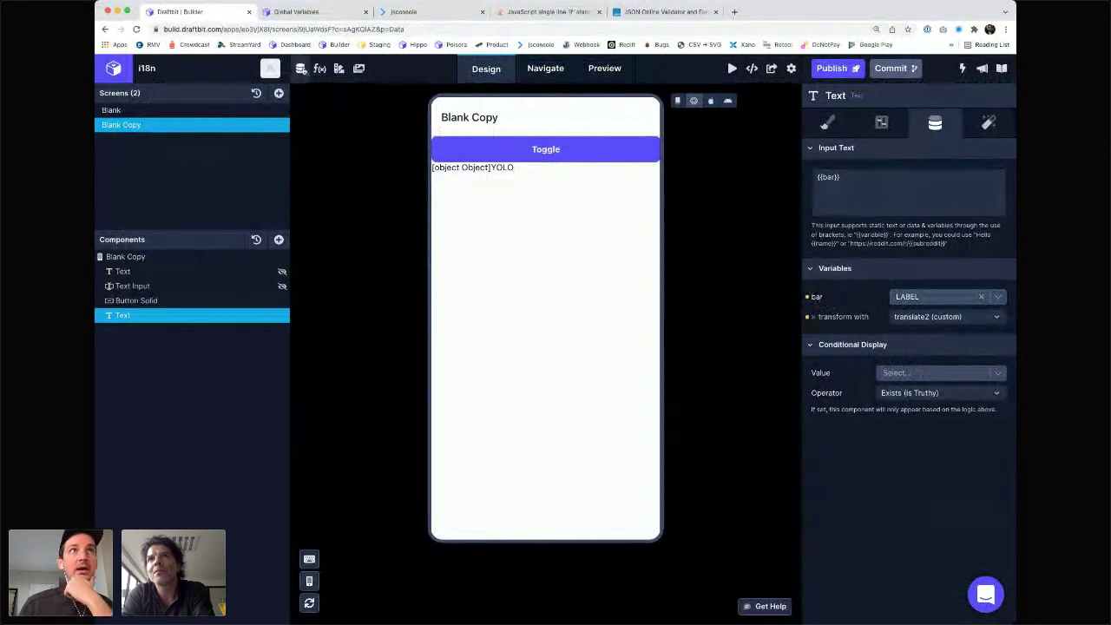
left_click(338, 68)
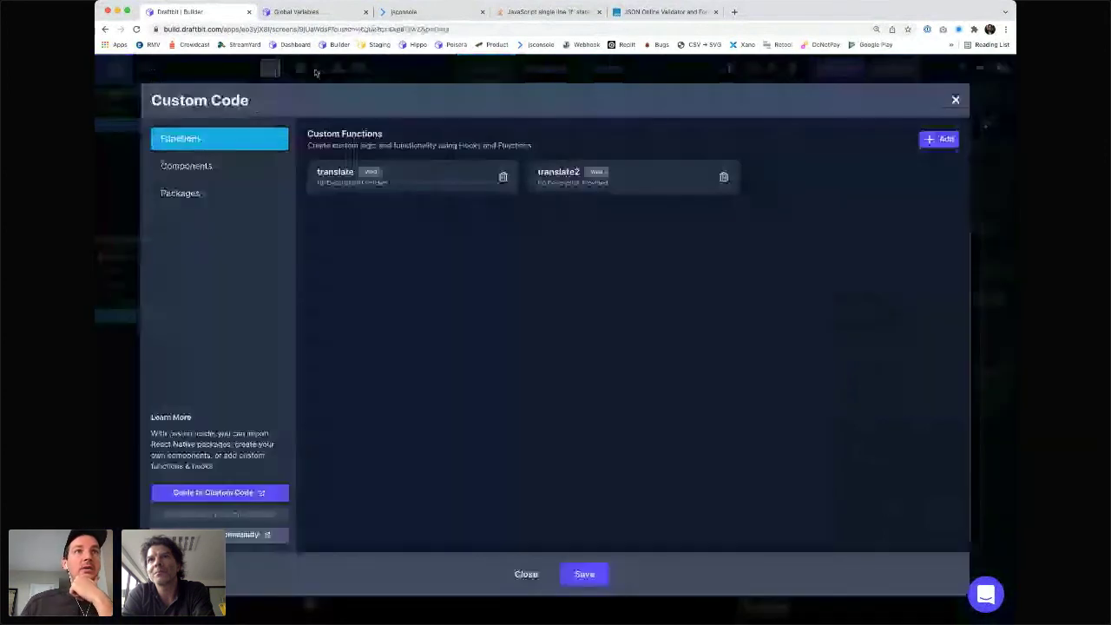
left_click(604, 183)
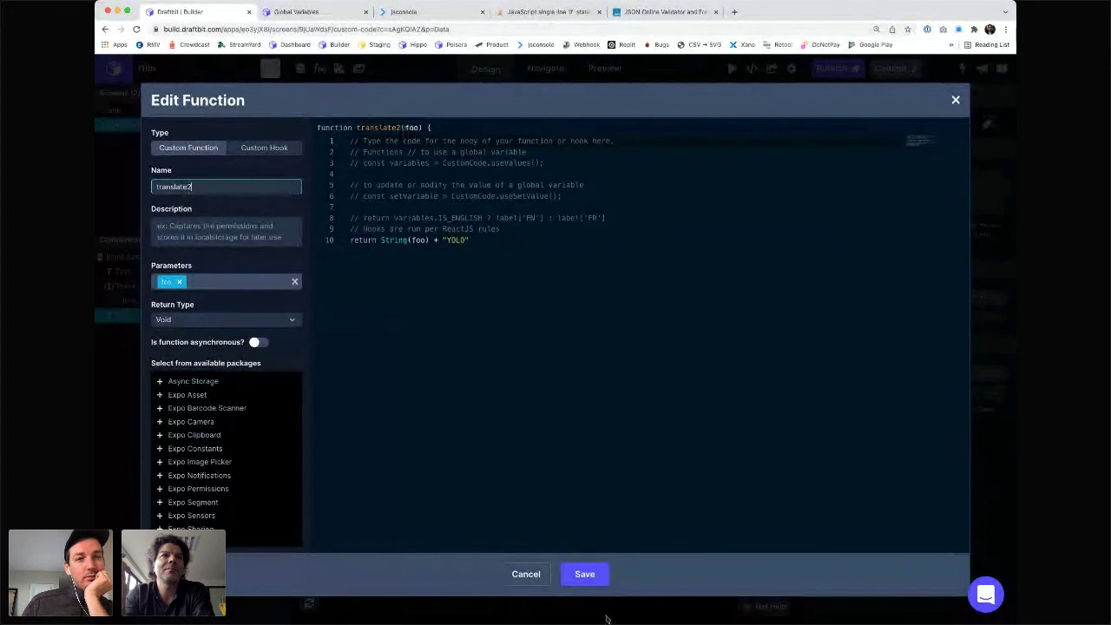
left_click(585, 574)
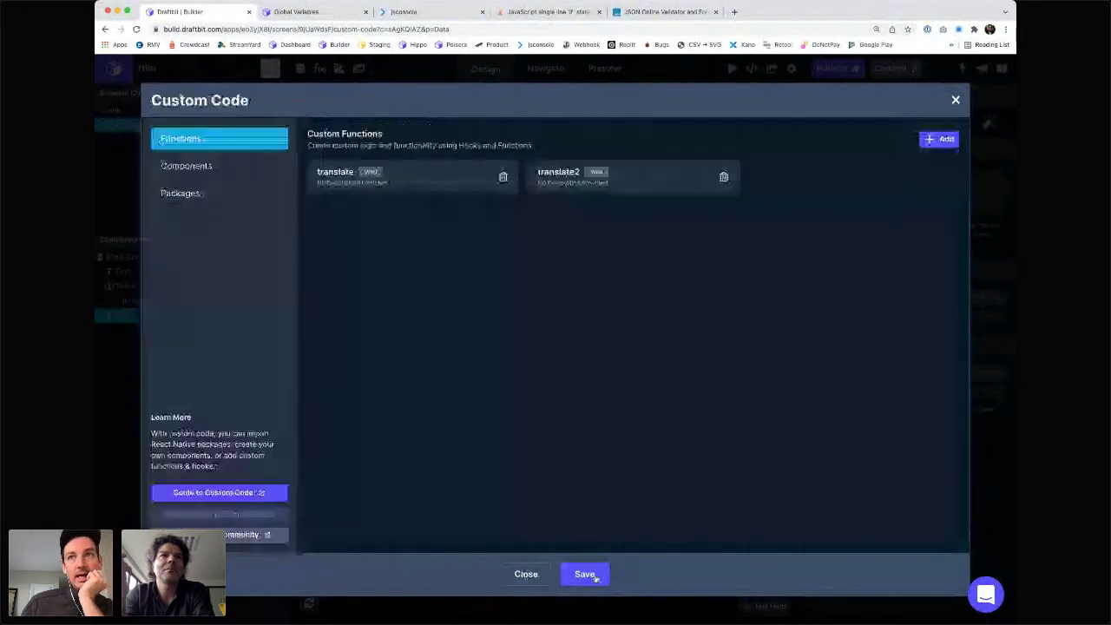
left_click(594, 575)
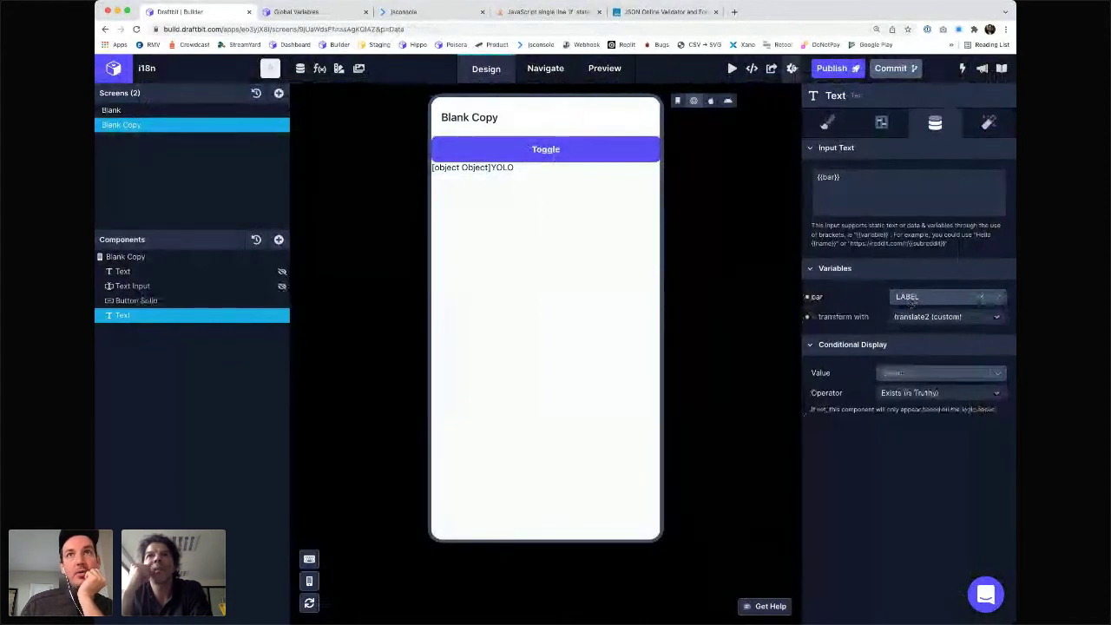
- Give the bar variable the custom value hello
left_click(792, 68)
left_click(792, 68)
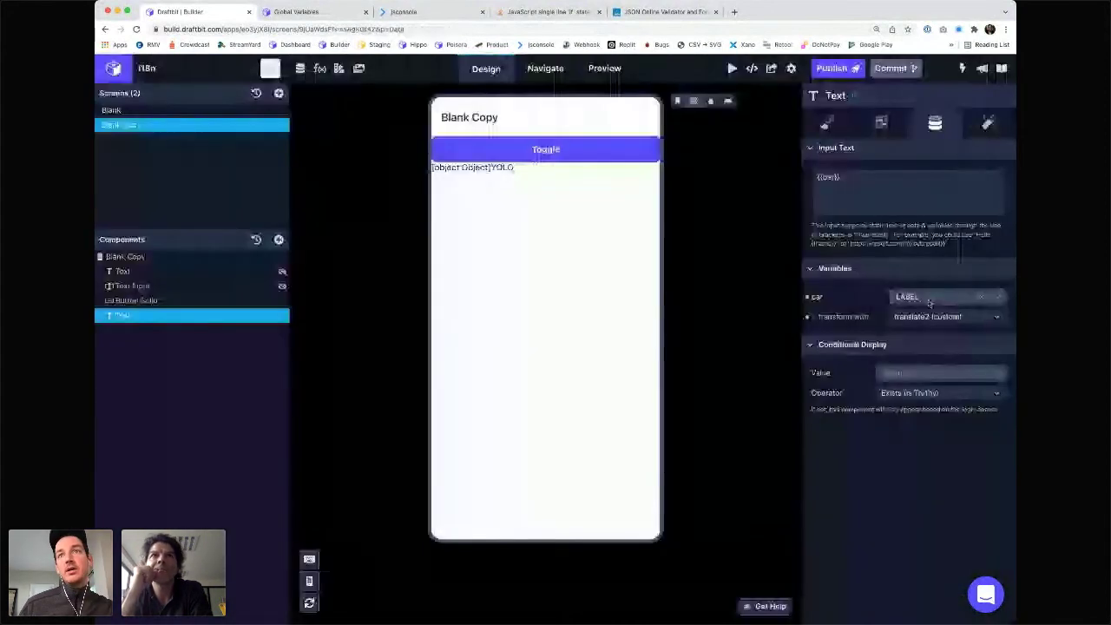
left_click(924, 297)
type("hello")
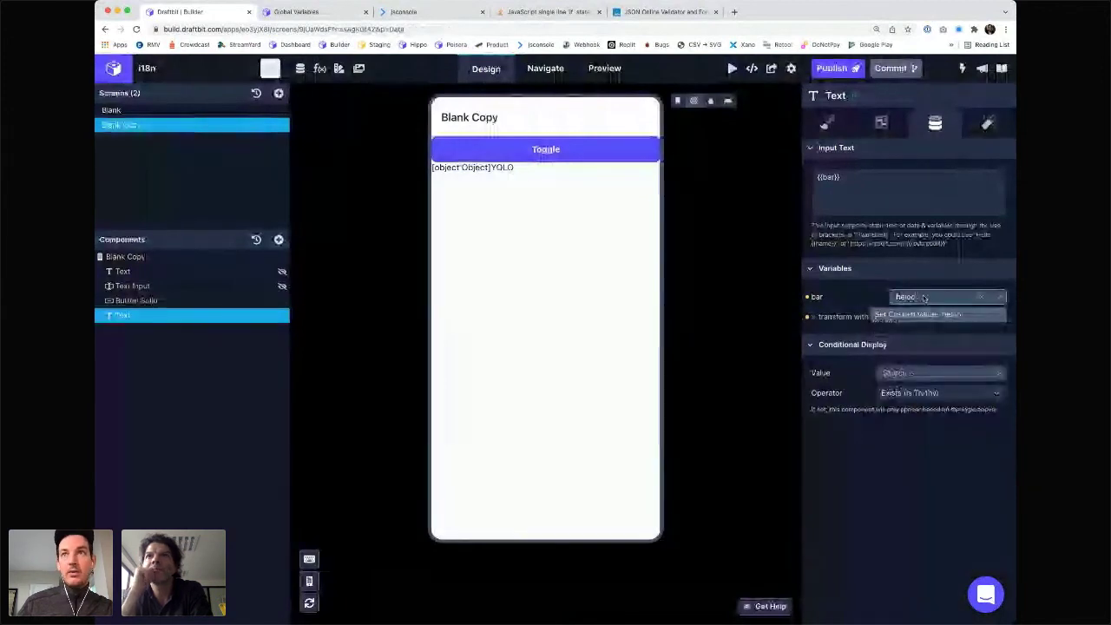
key("Return")
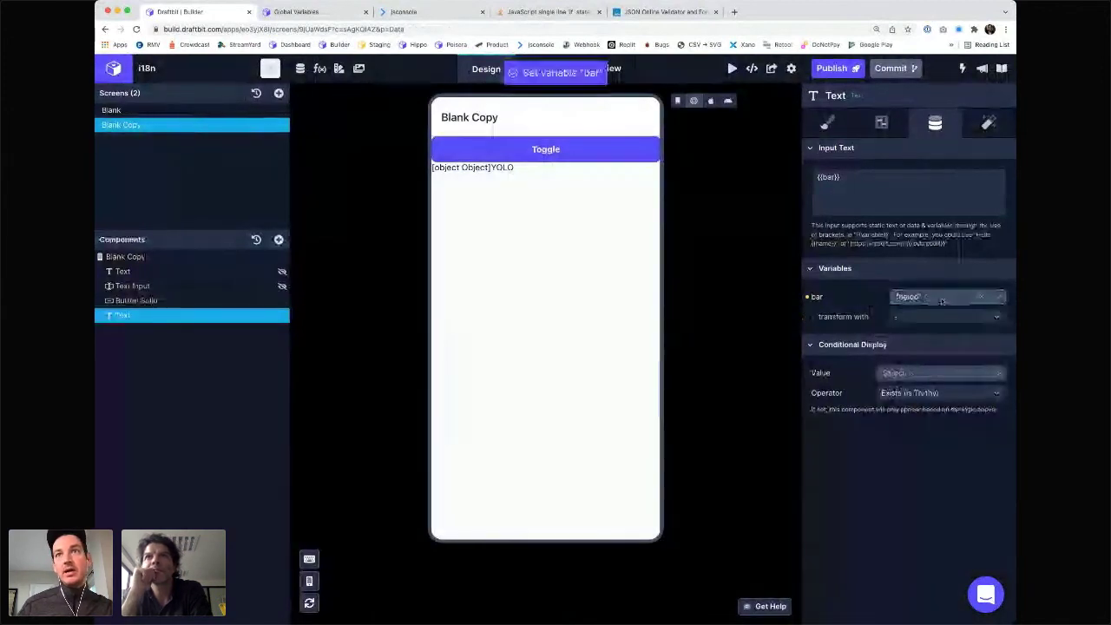
left_click(895, 408)
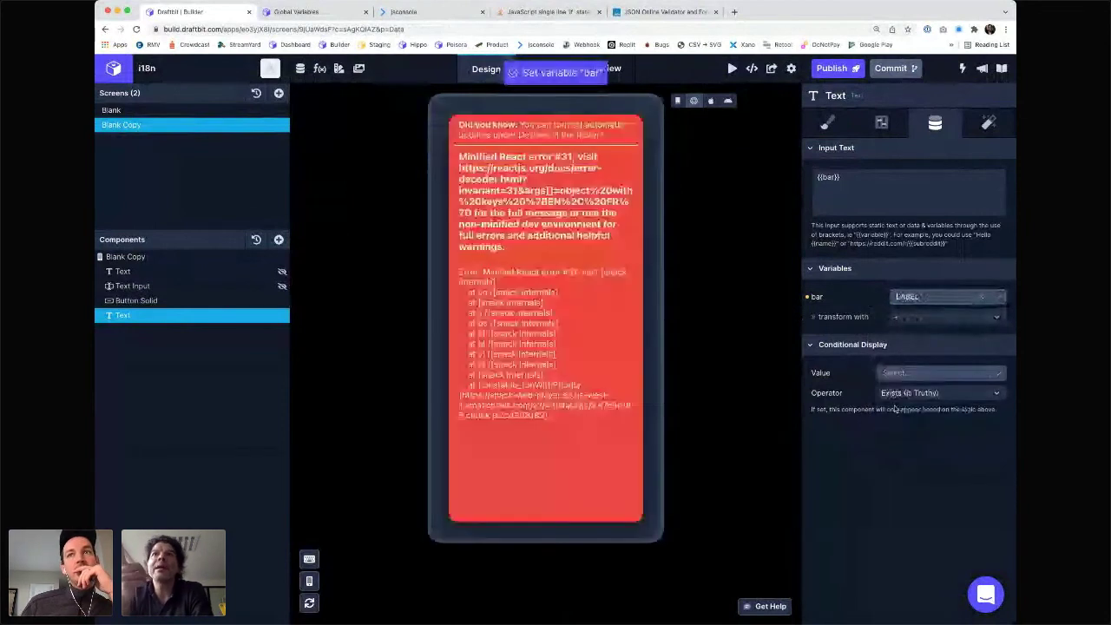
- Change bar's custom value to test, then to wathever_name
left_click(927, 297)
type("test")
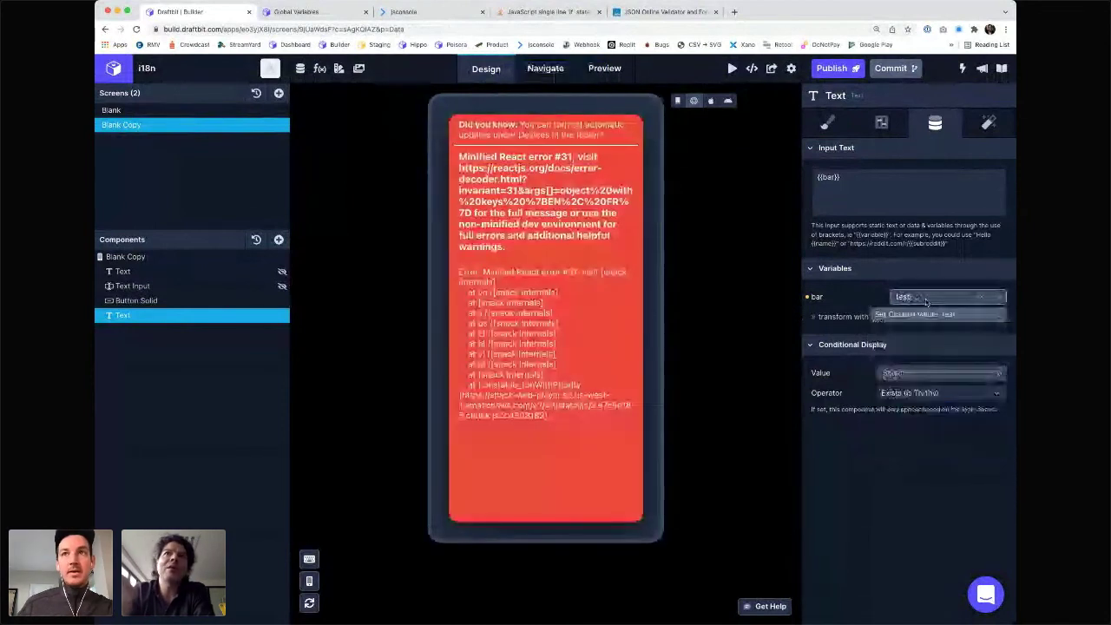
key("Return")
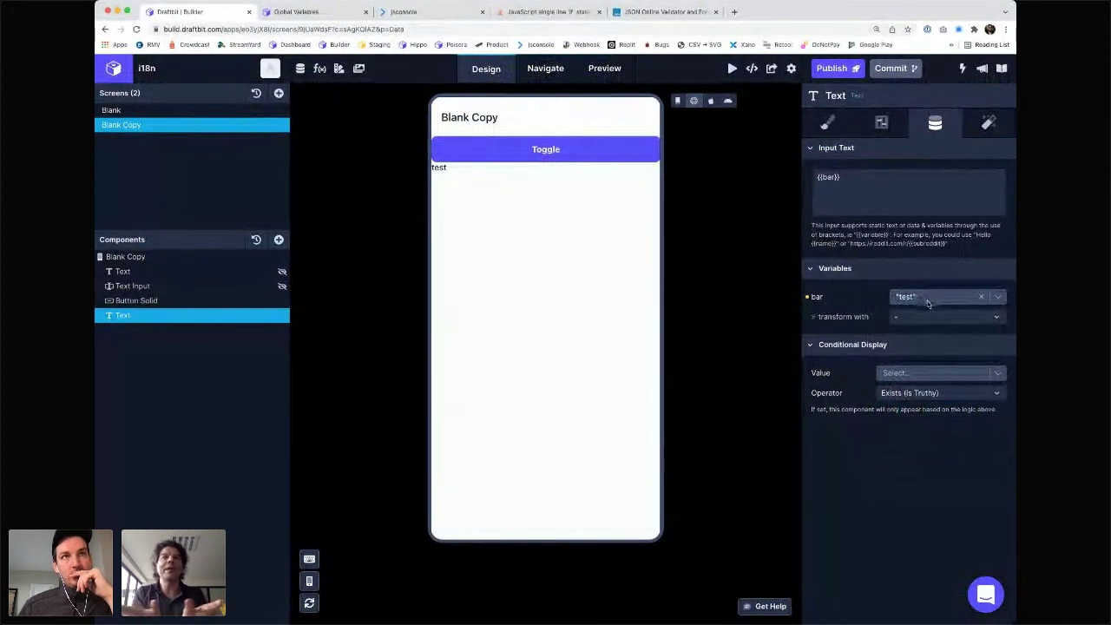
left_click(924, 298)
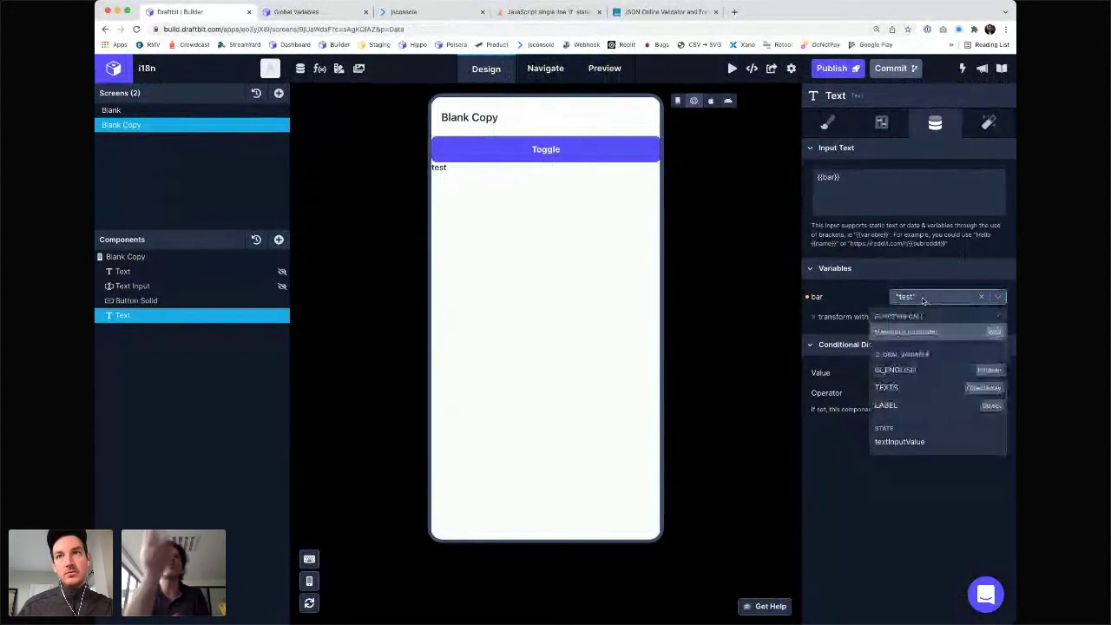
type("wa")
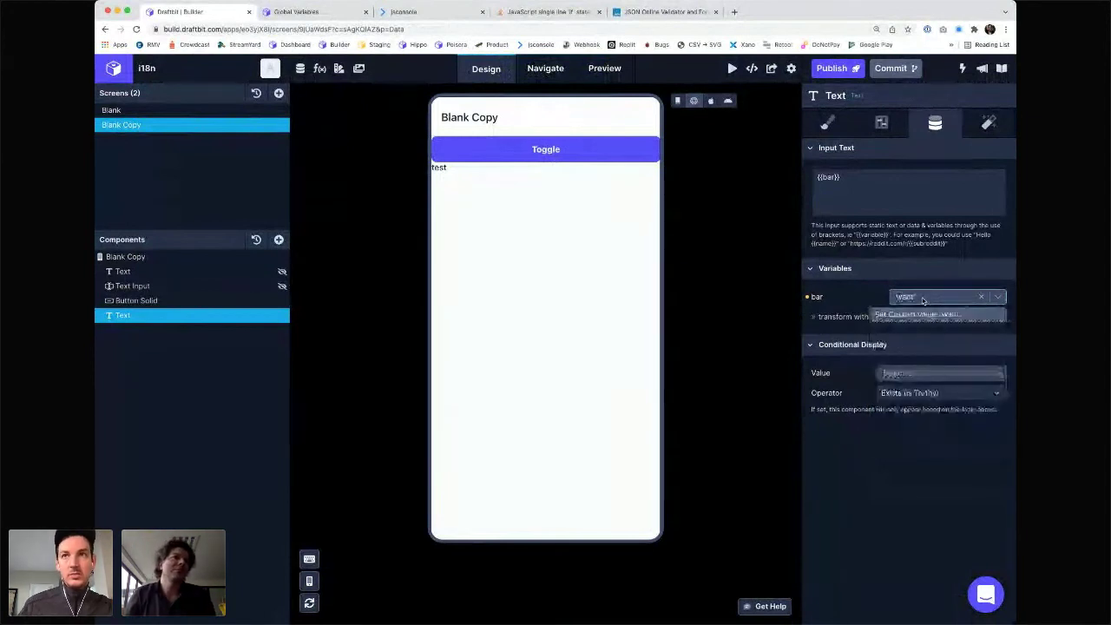
type("the")
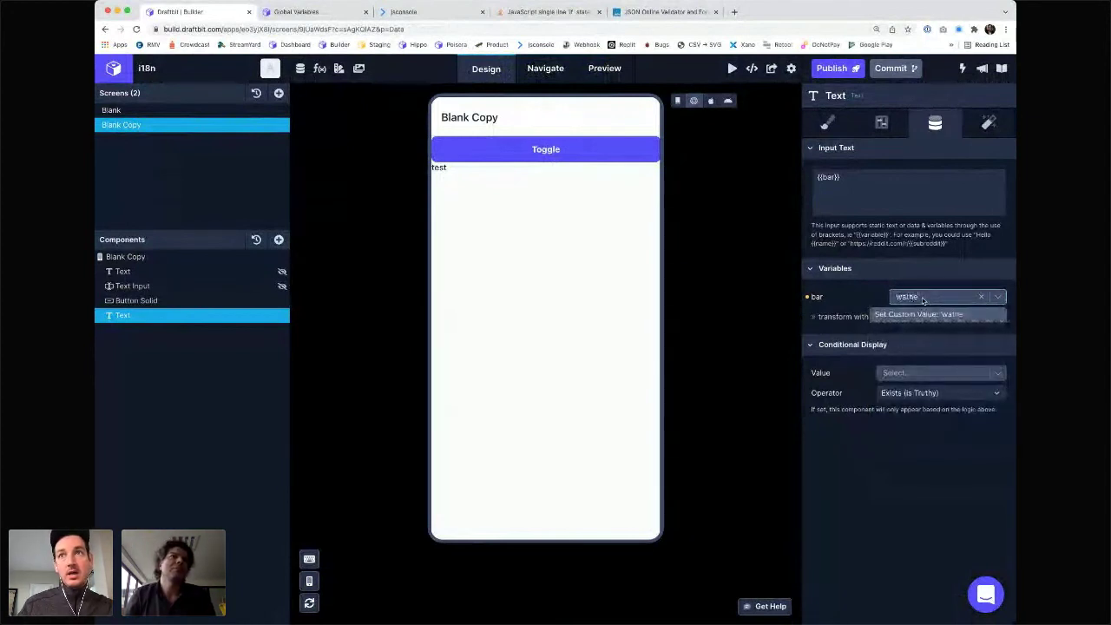
type("ver_name")
key("Return")
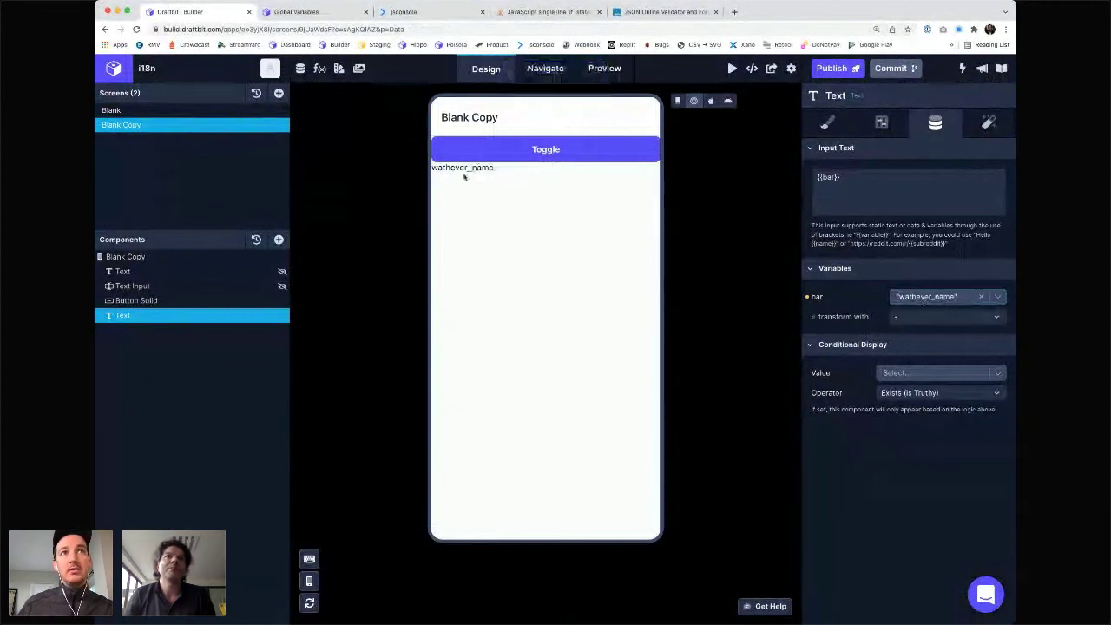
left_click_drag(449, 167, 495, 170)
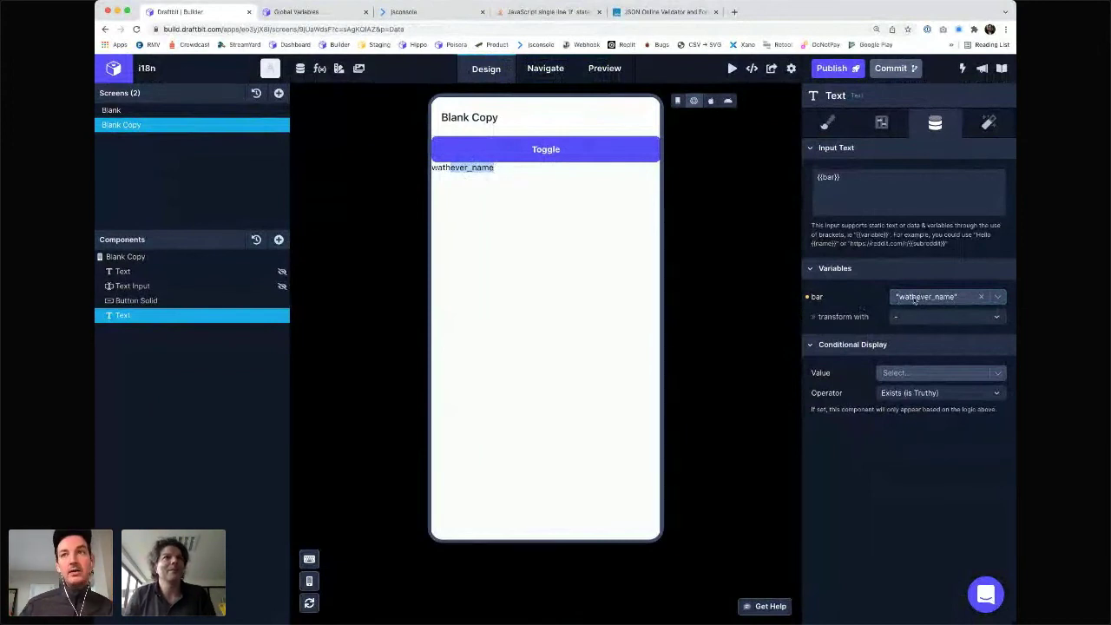
- Inspect translate2's IS_ENGLISH return line, then cancel the edits and close Custom Code
left_click(319, 68)
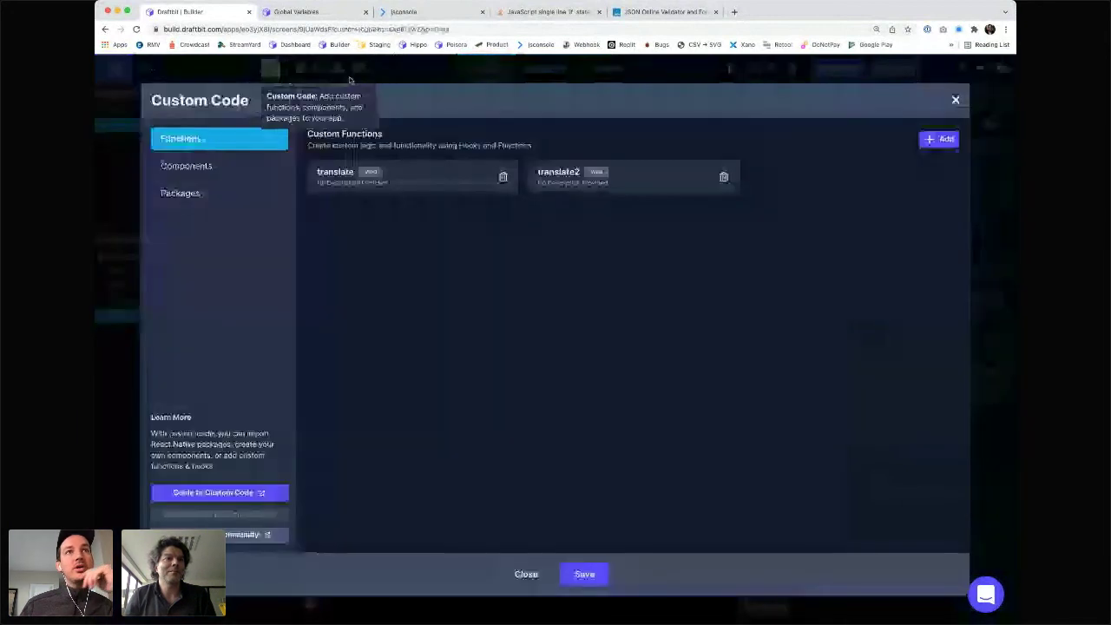
left_click(573, 177)
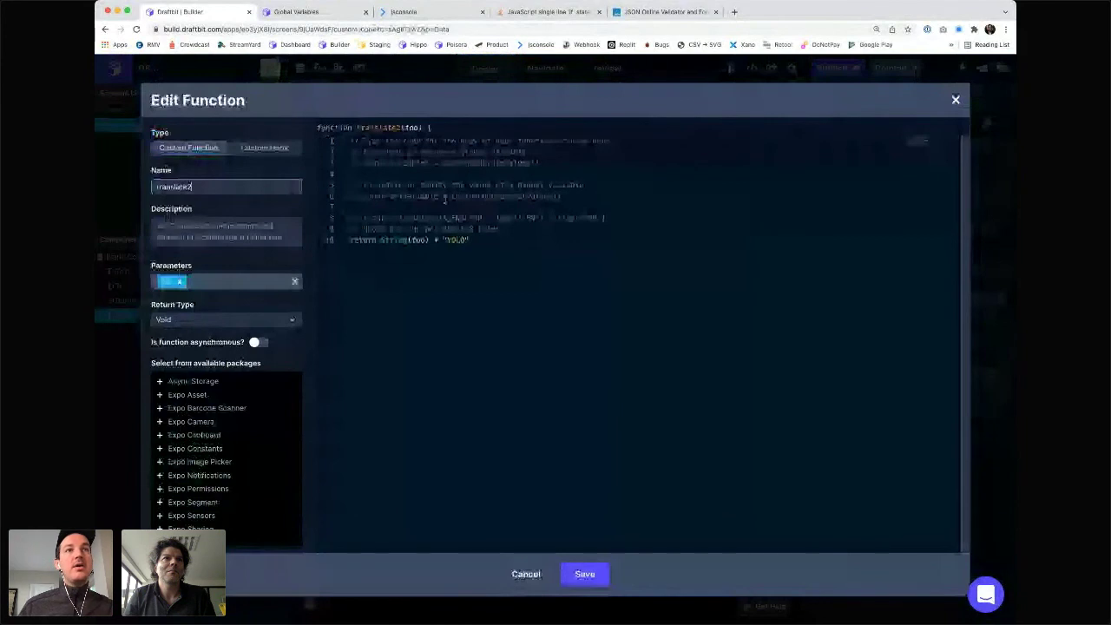
key("super+/")
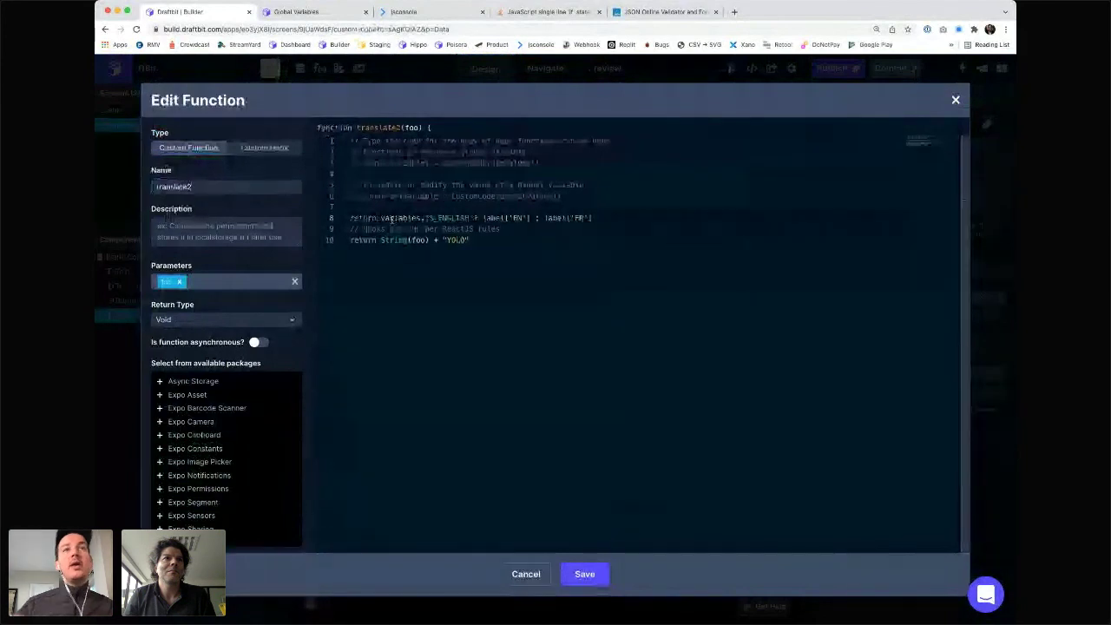
double_click(398, 217)
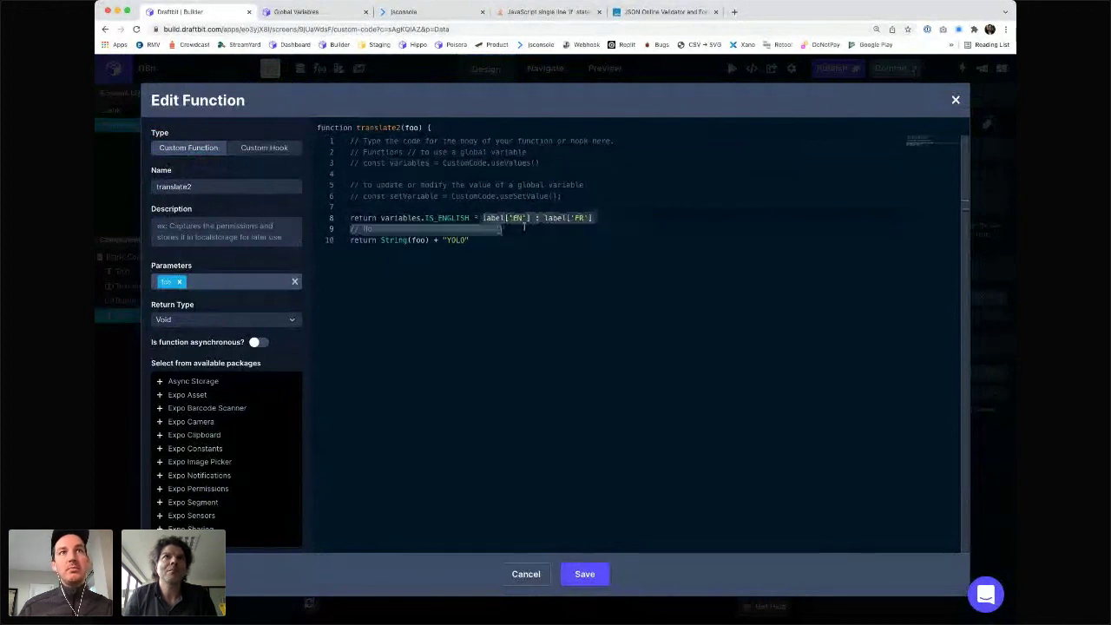
double_click(493, 217)
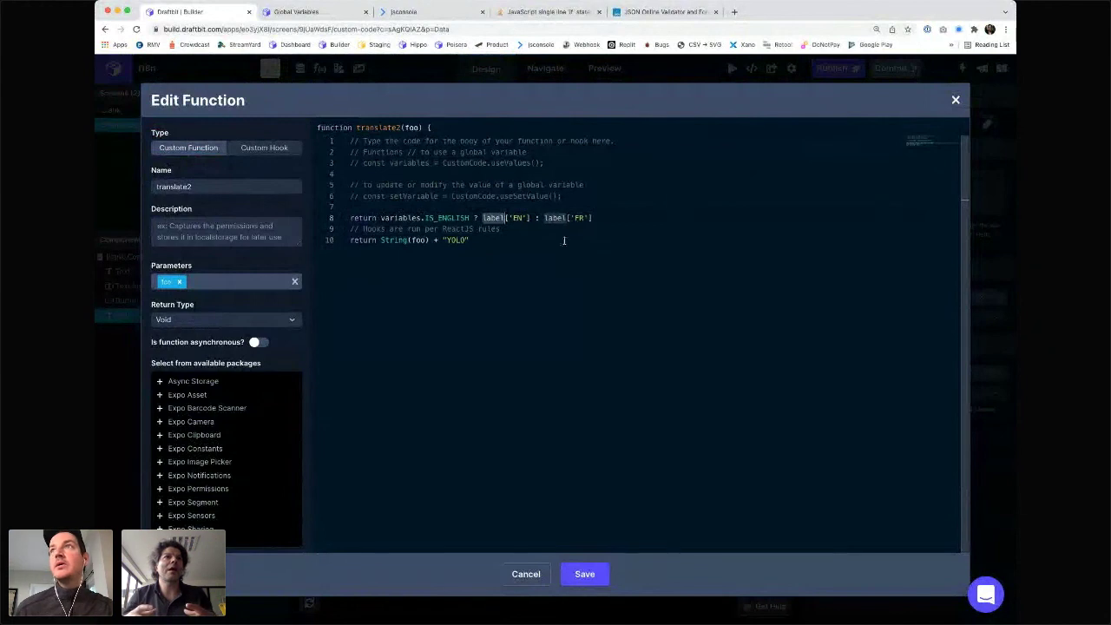
left_click(526, 574)
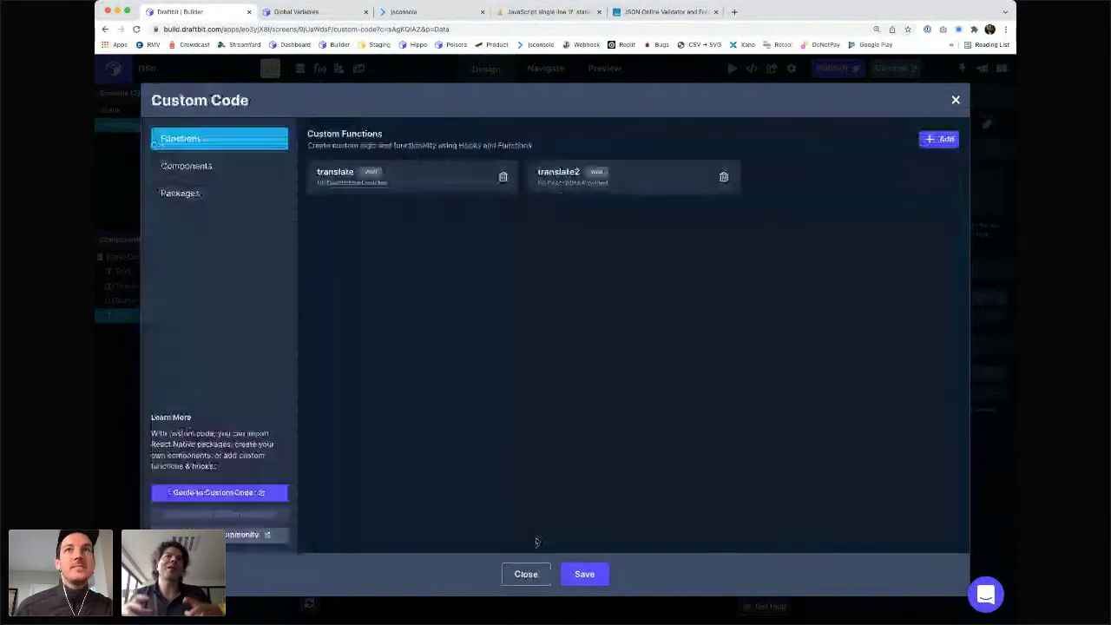
left_click(958, 100)
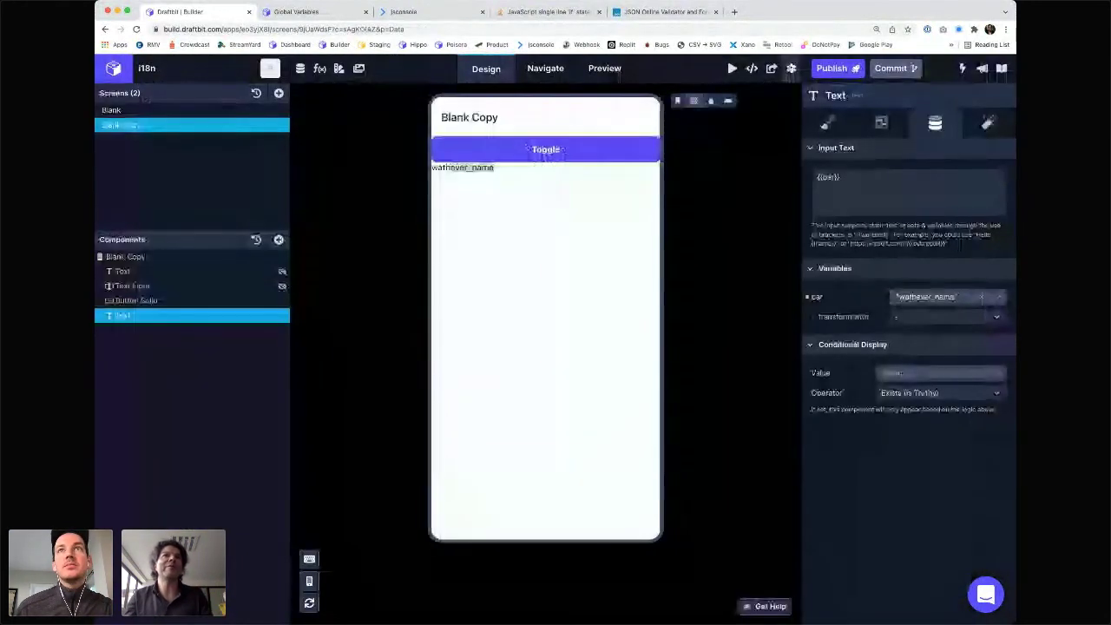
- Rename the label key in the TEXTS app variable to buttonLabel
left_click(791, 67)
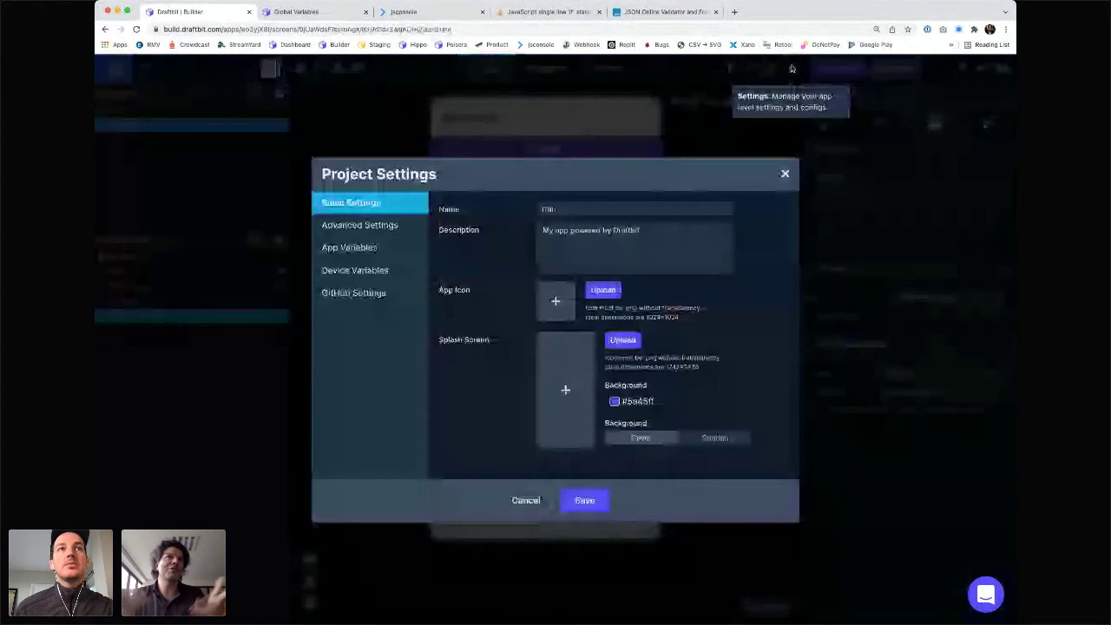
left_click(352, 248)
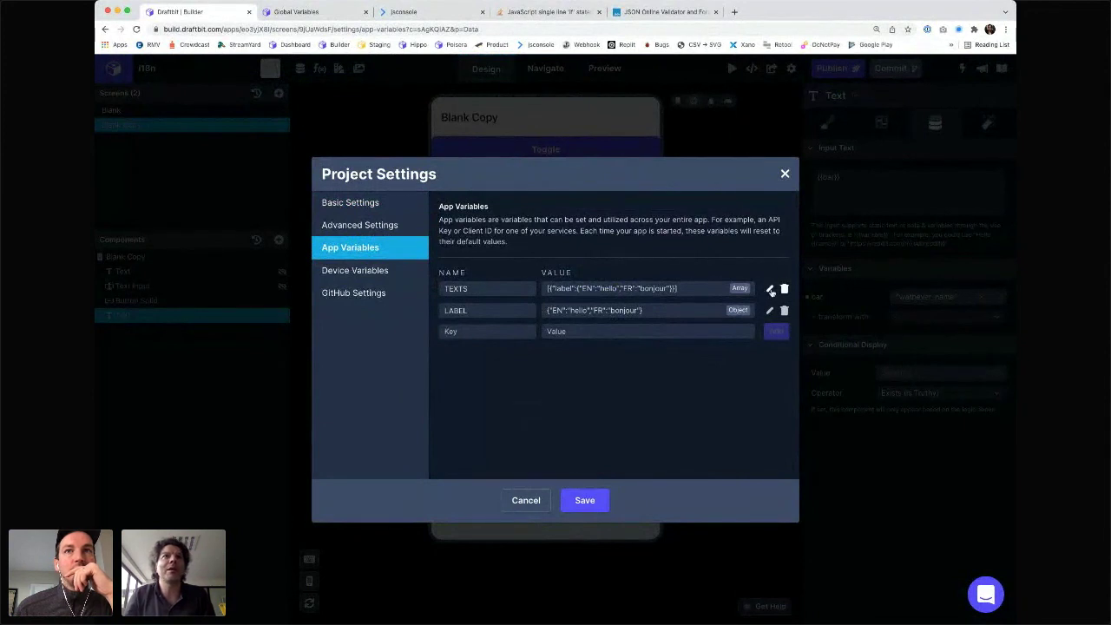
left_click(770, 289)
double_click(565, 288)
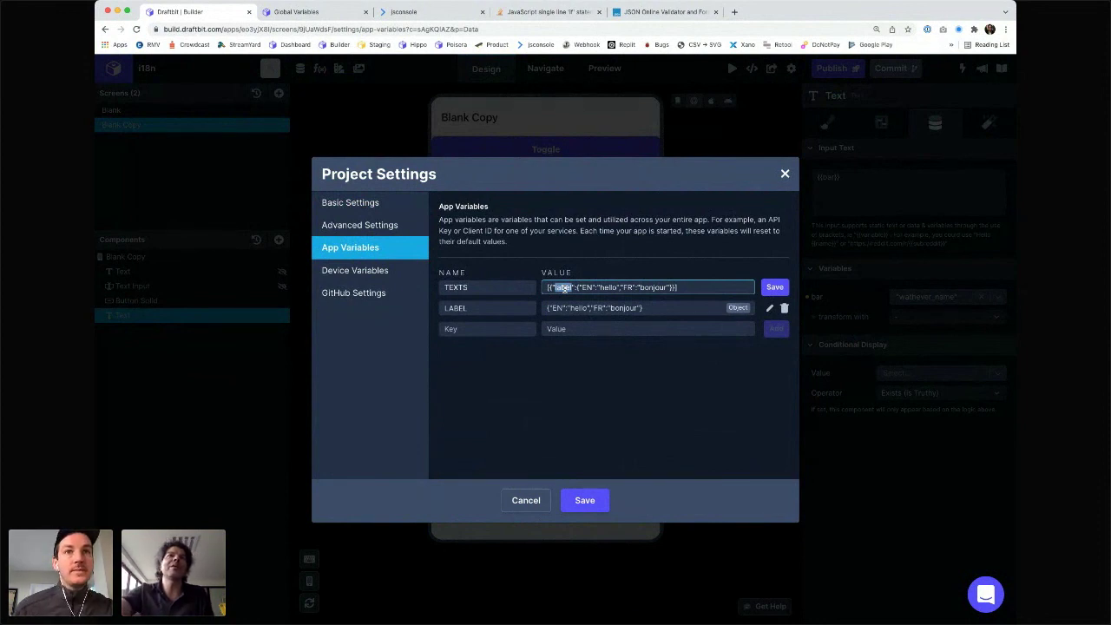
type("button")
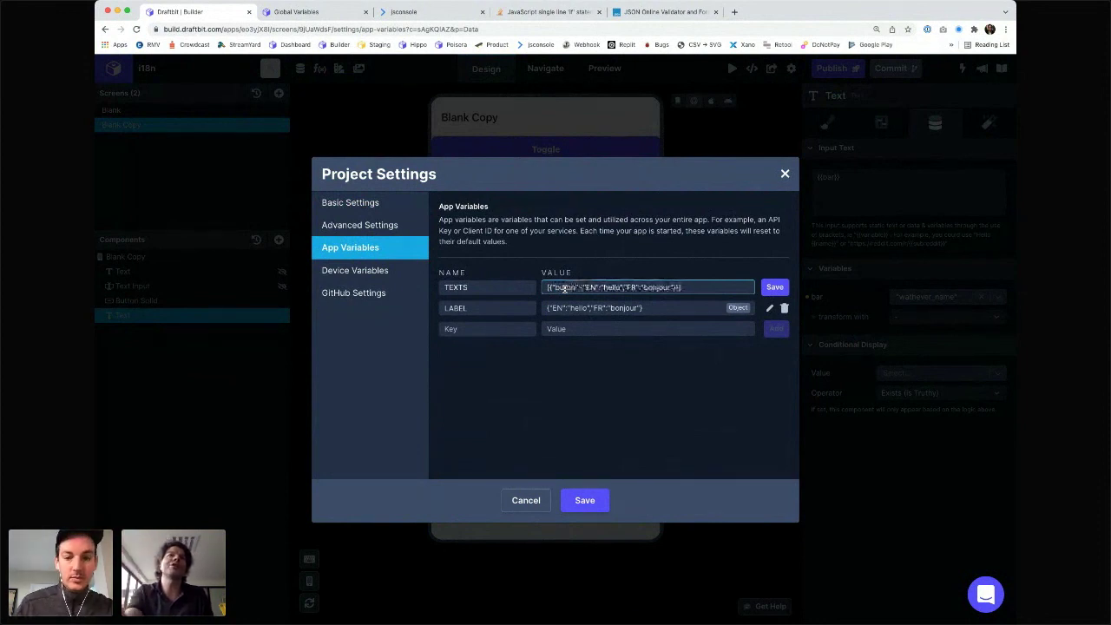
type("Label")
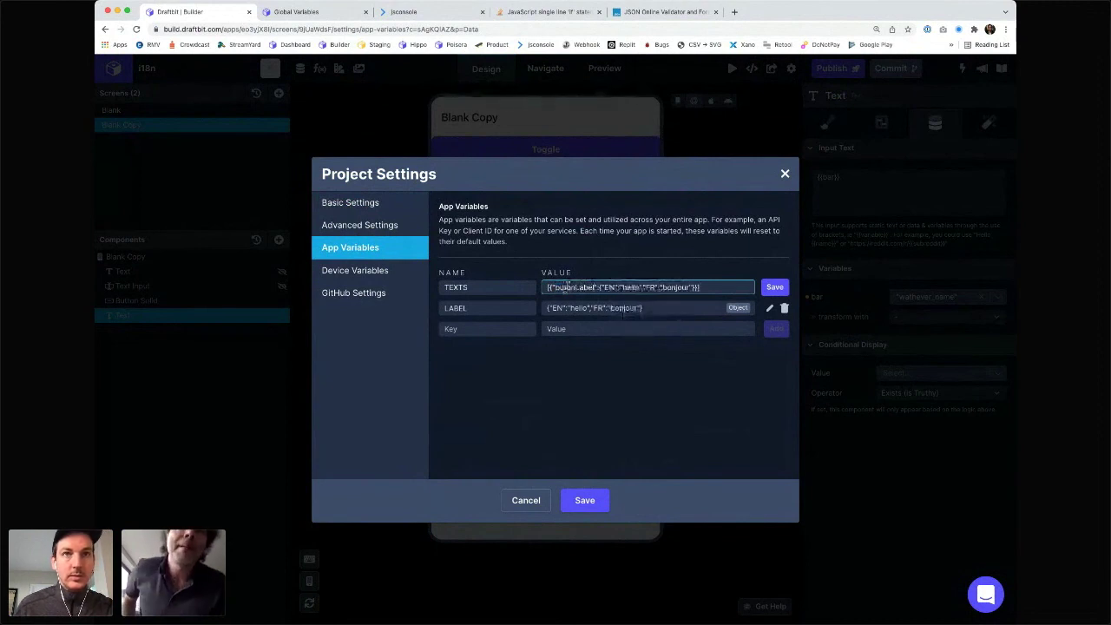
left_click(775, 287)
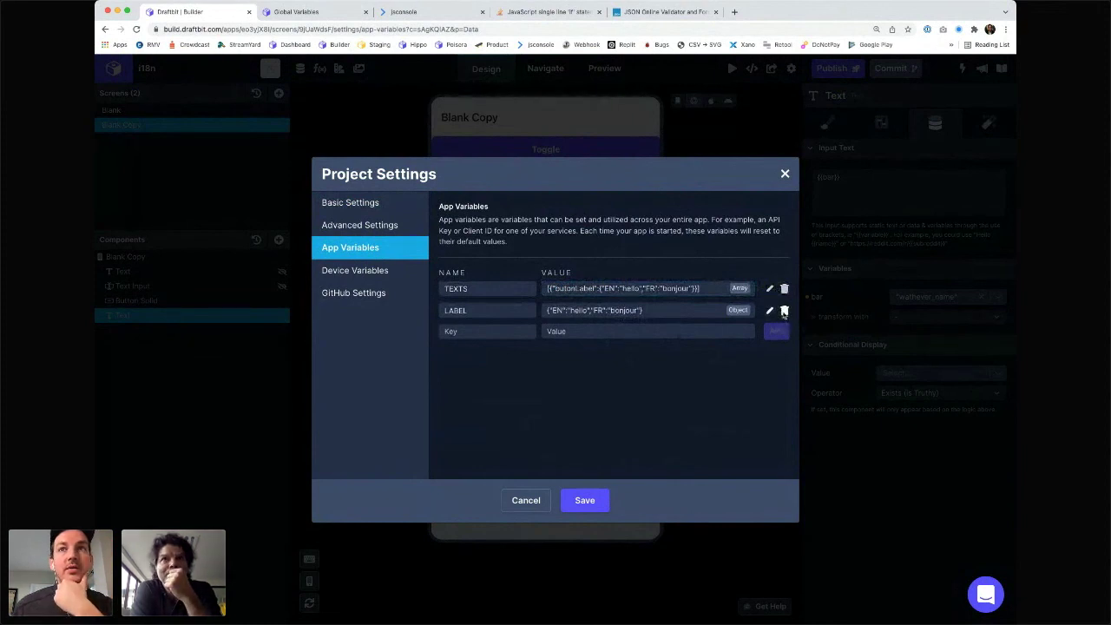
- Delete the LABEL app variable, save project settings, and review app and device variables
left_click(784, 311)
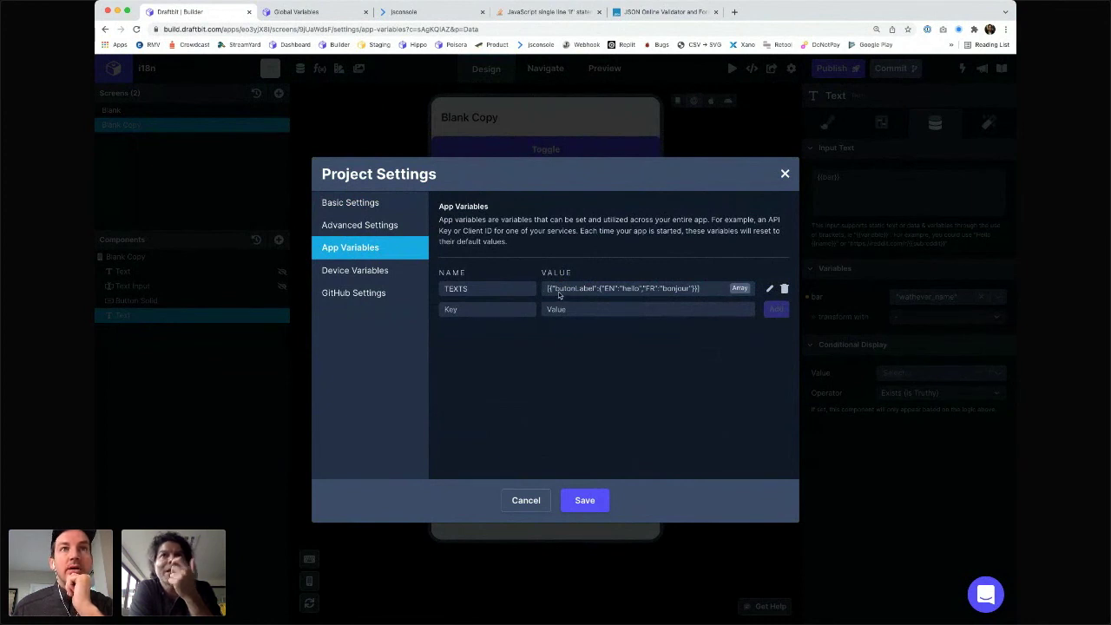
left_click_drag(557, 294, 594, 295)
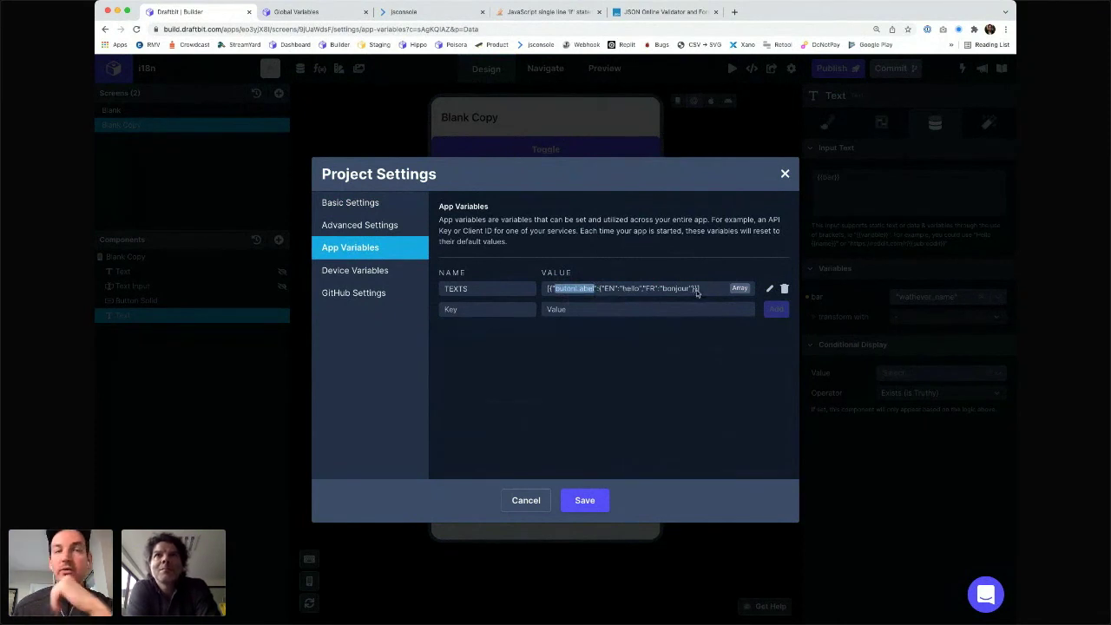
left_click(585, 501)
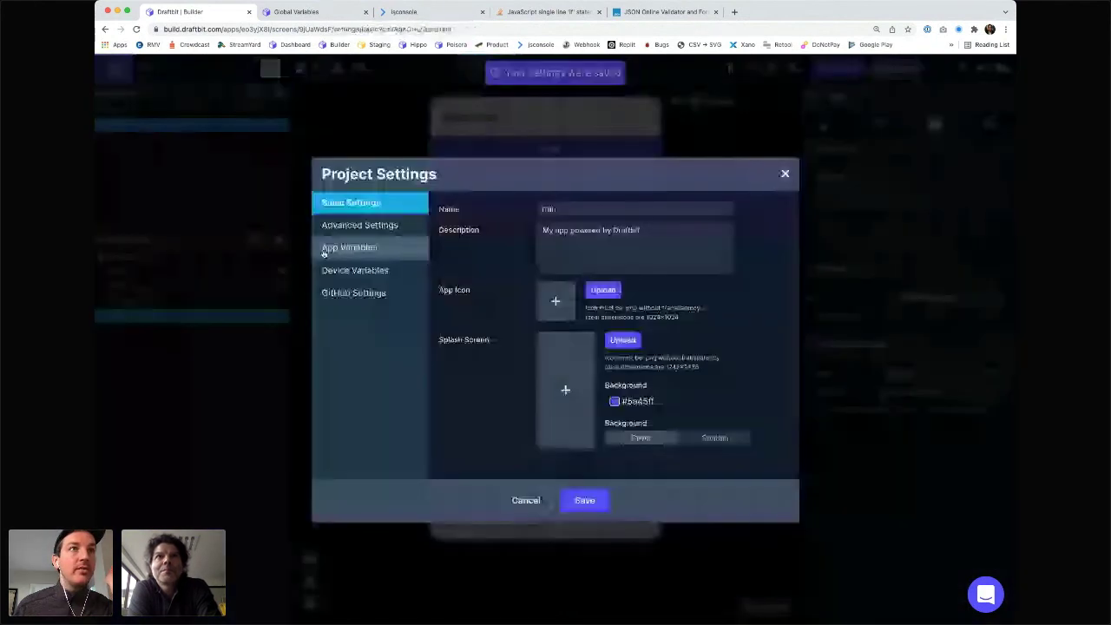
left_click(324, 252)
left_click(355, 270)
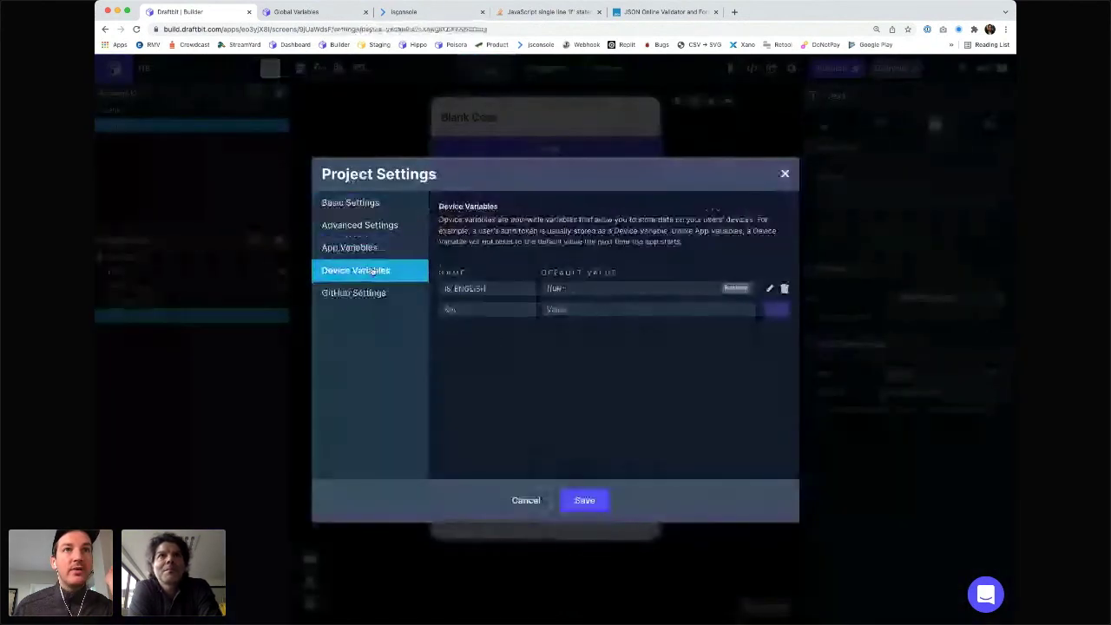
- Close project settings and set the Text's bar variable to the custom value buttonLabel
left_click(587, 501)
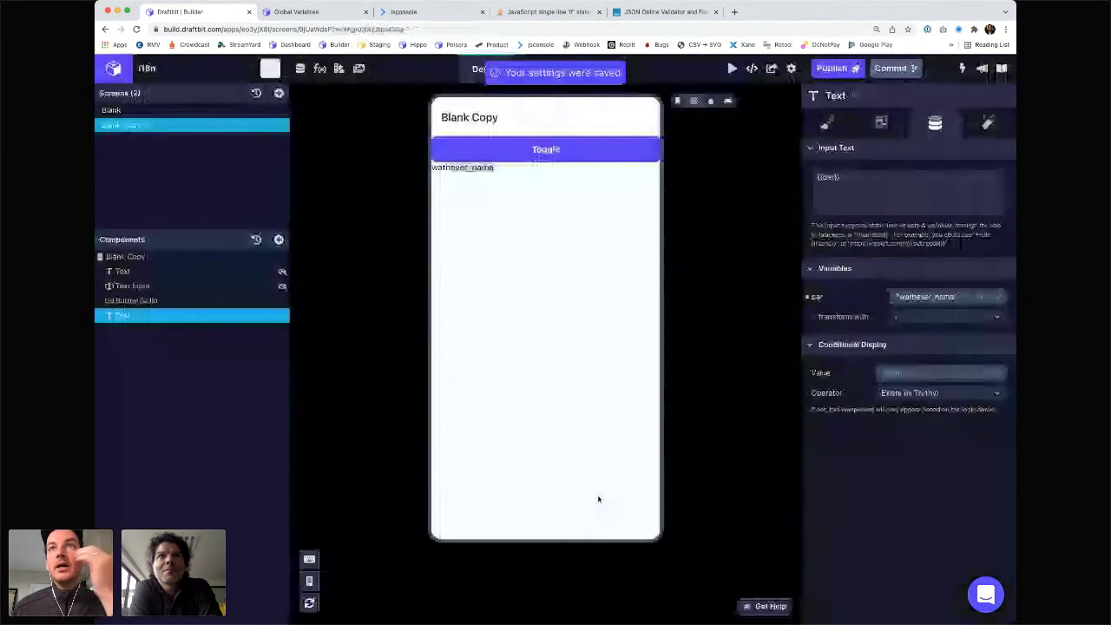
left_click(929, 296)
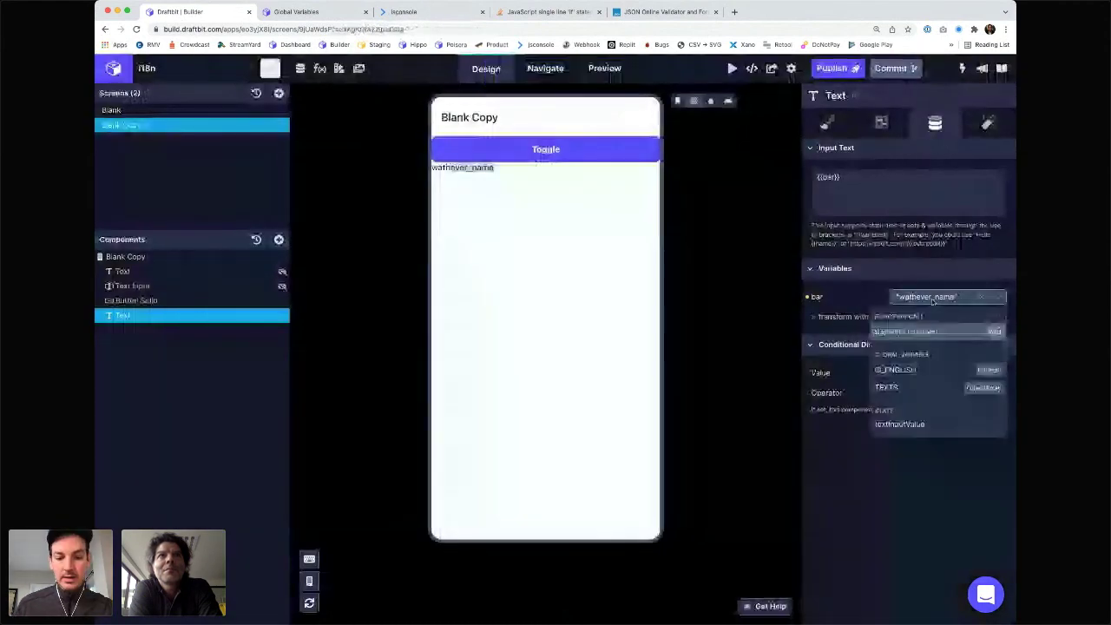
type("button_s")
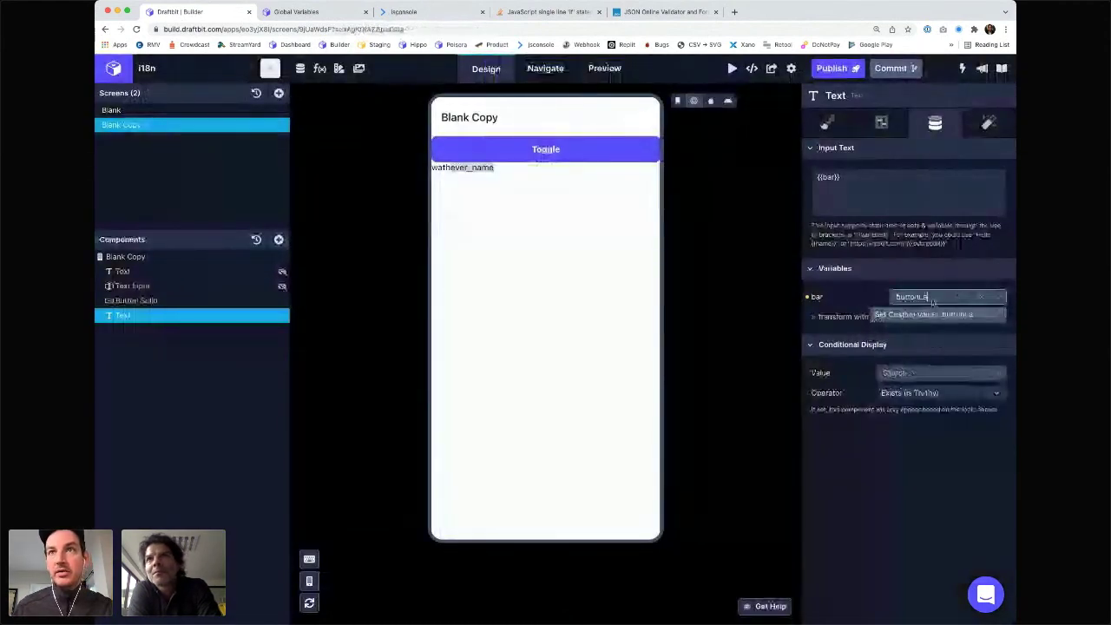
type("tate")
key("Return")
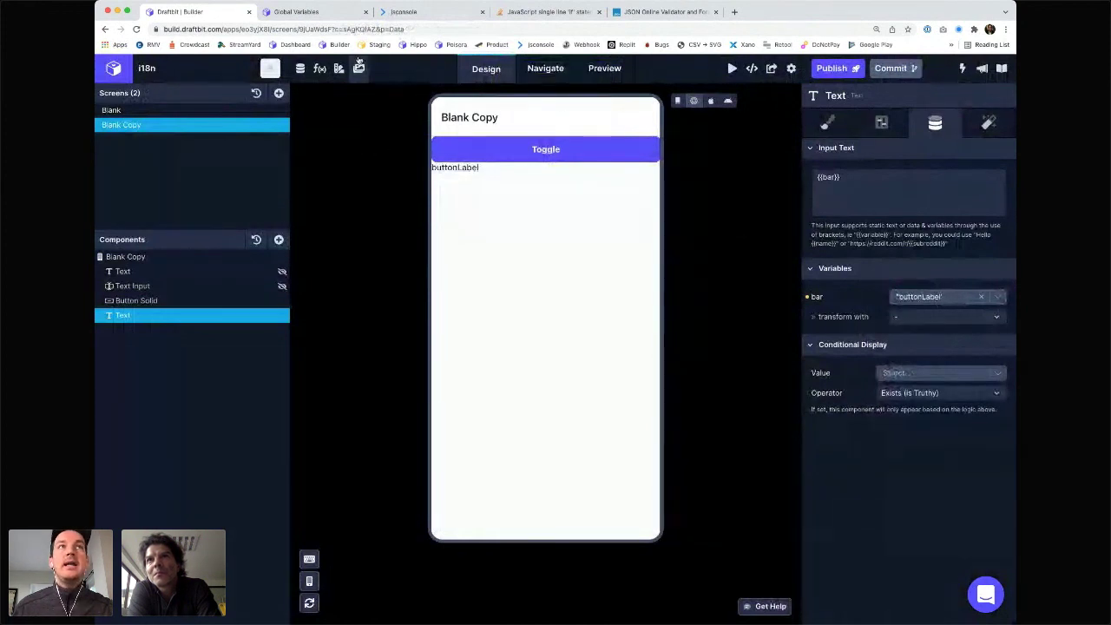
left_click(320, 70)
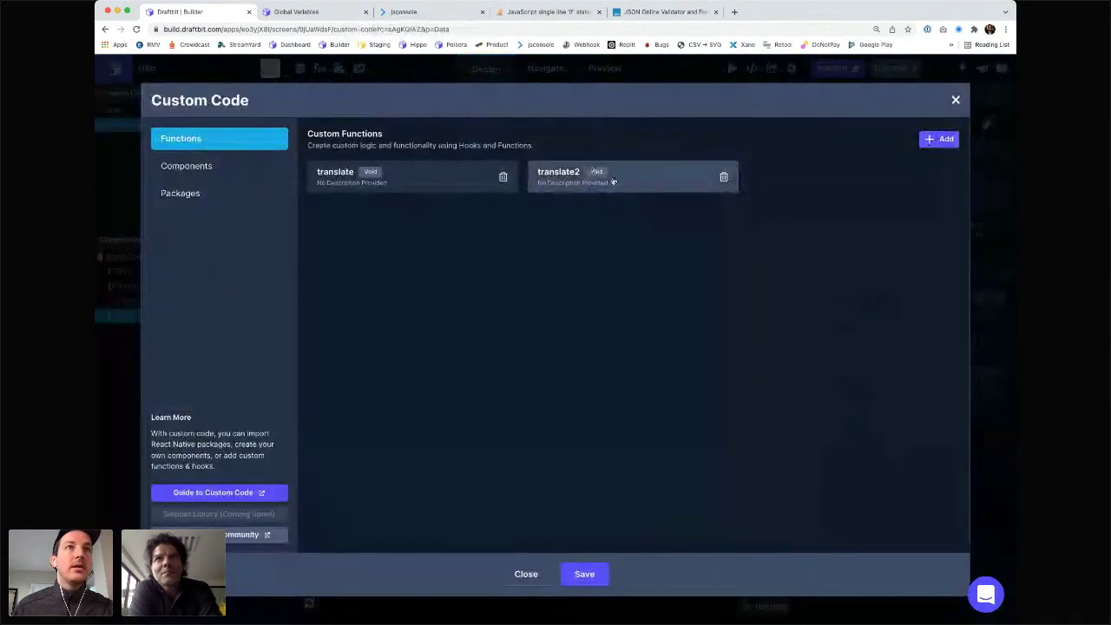
- Change translate2's line 10 to variables.TEXTS[foo], dropping the String wrapper and YOLO suffix
left_click(613, 182)
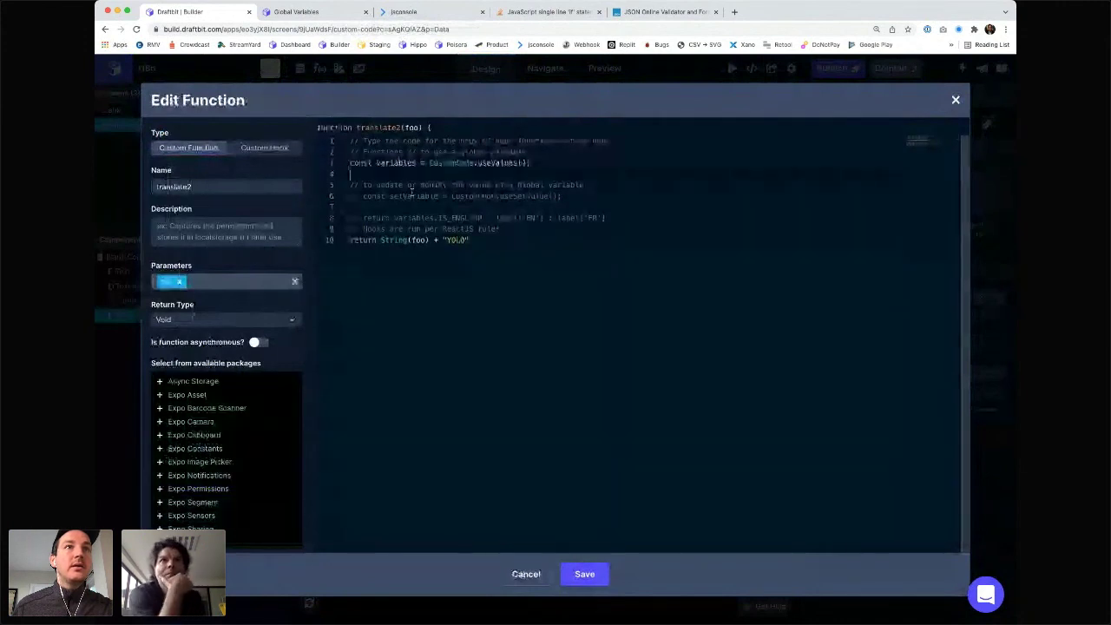
key("Down")
key("Down")
key("Down")
key("Down")
key("Down")
key("Down")
key("Right")
key("Right")
key("Right")
key("Right")
key("Right")
key("Right")
key("Right")
key("Right")
key("Right")
key("Right")
key("Right")
key("Right")
key("Right")
key("Right")
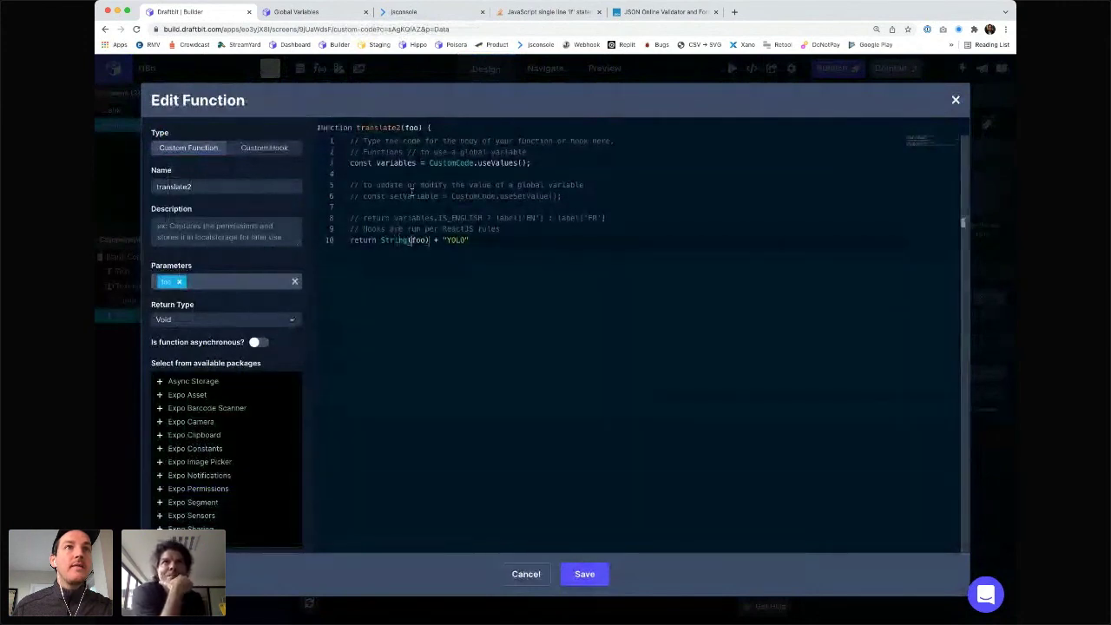
key("alt+shift+Right")
type("variables")
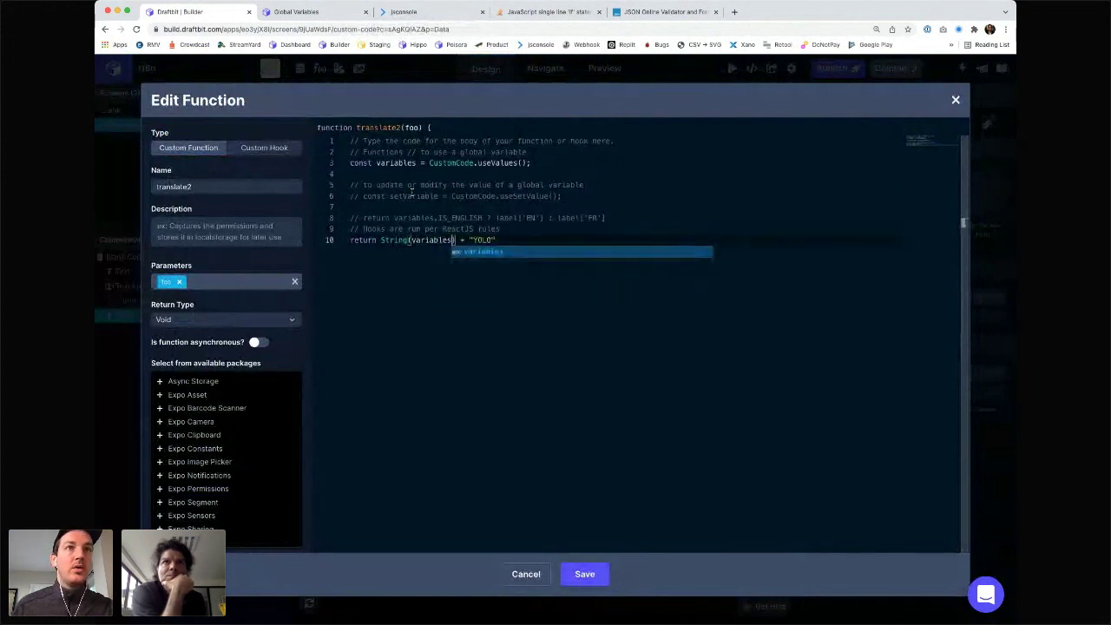
type(".TEXTS")
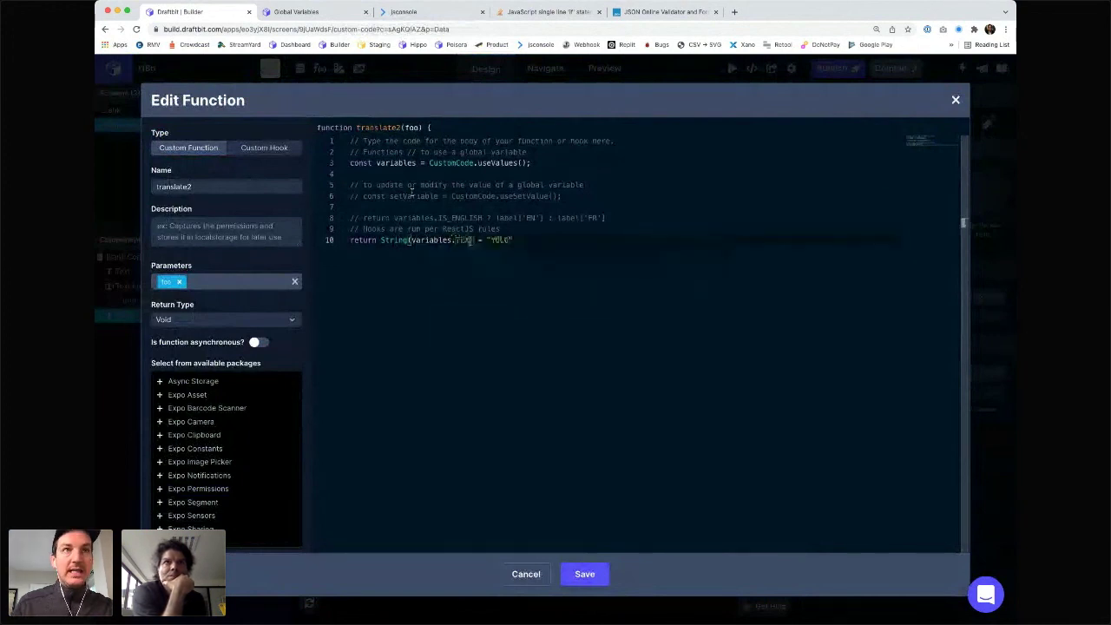
type("[")
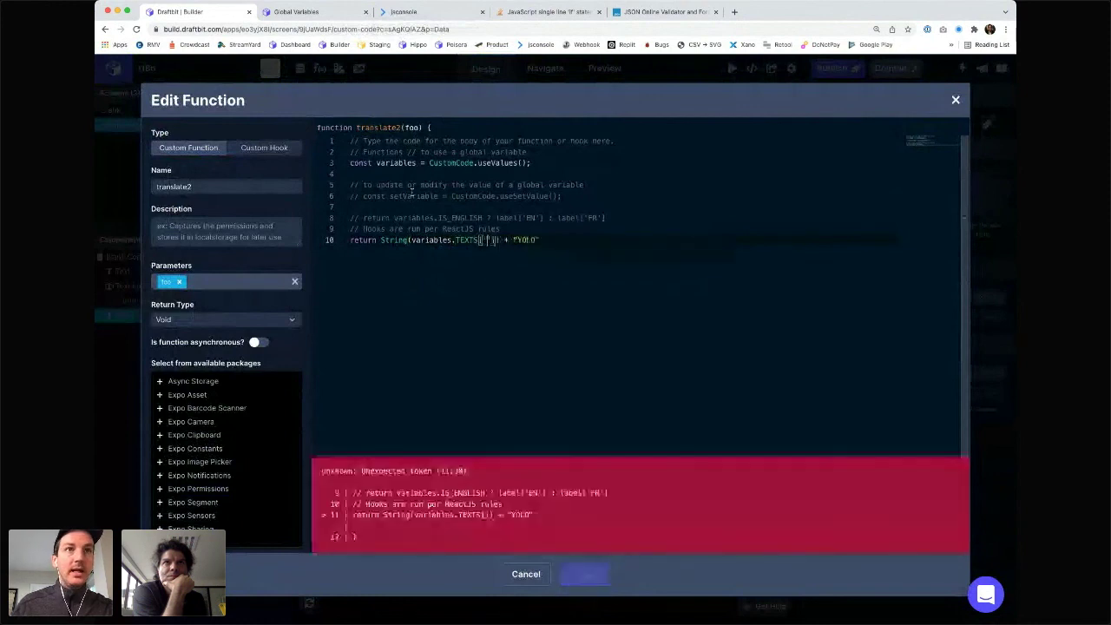
type("foo")
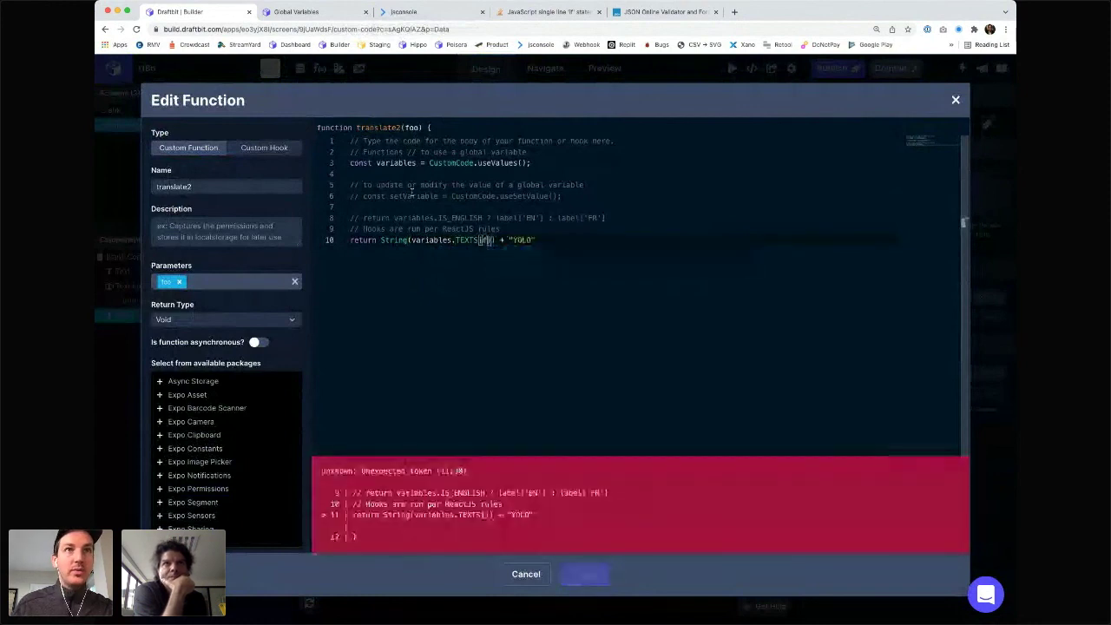
left_click(411, 242)
key("alt+shift+Left")
key("alt+shift+Left")
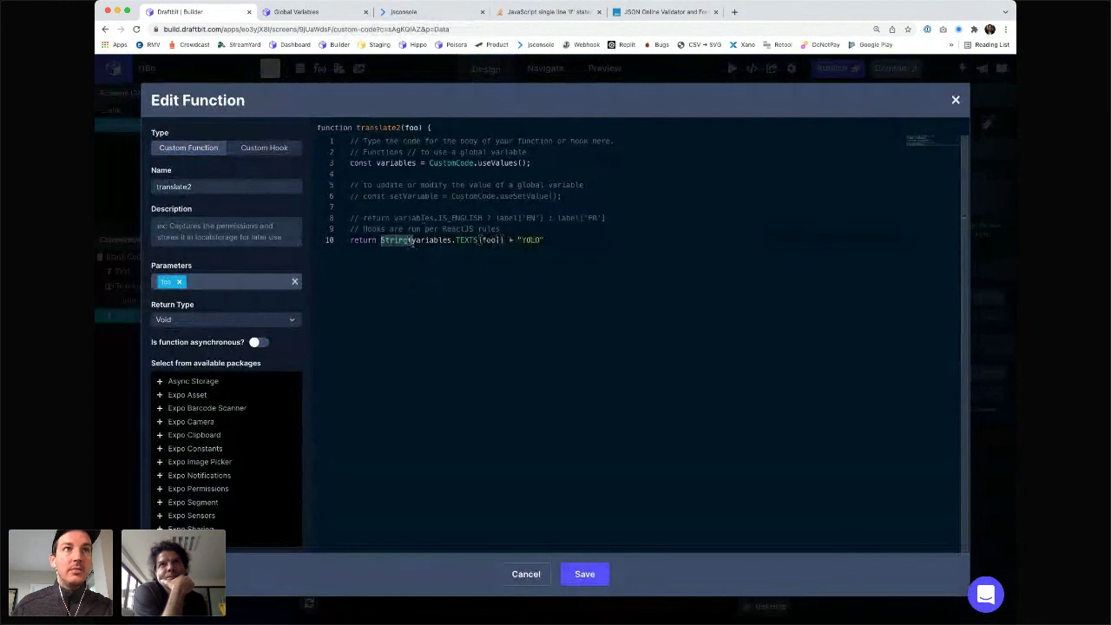
key("alt+shift+Right")
key("shift+Right")
key("BackSpace")
key("alt+Right")
key("alt+Right")
key("alt+Right")
key("alt+Right")
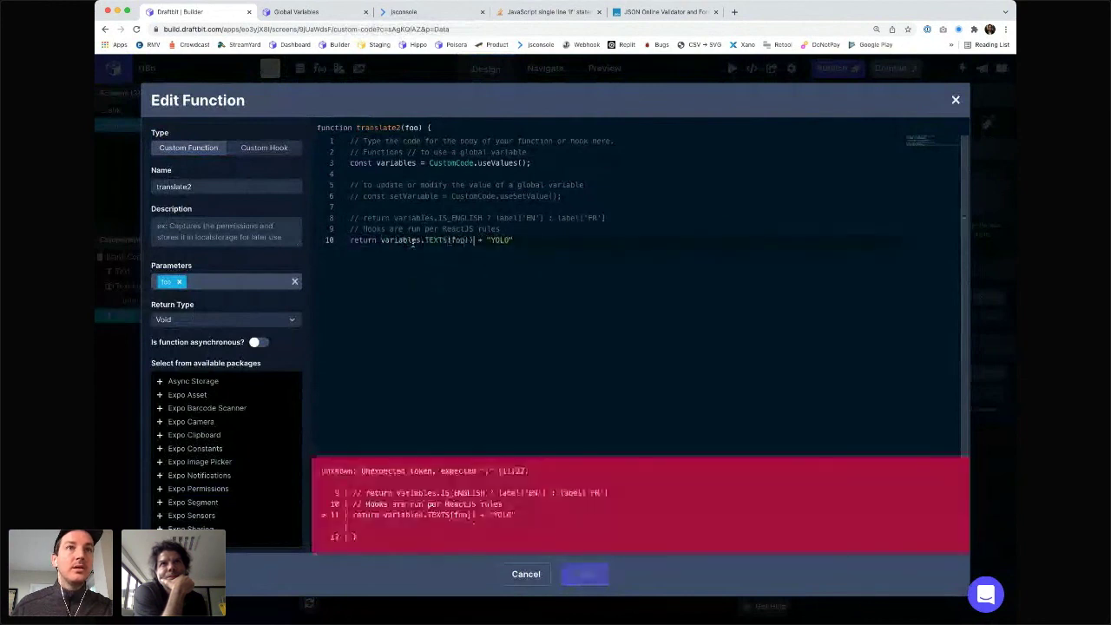
key("BackSpace")
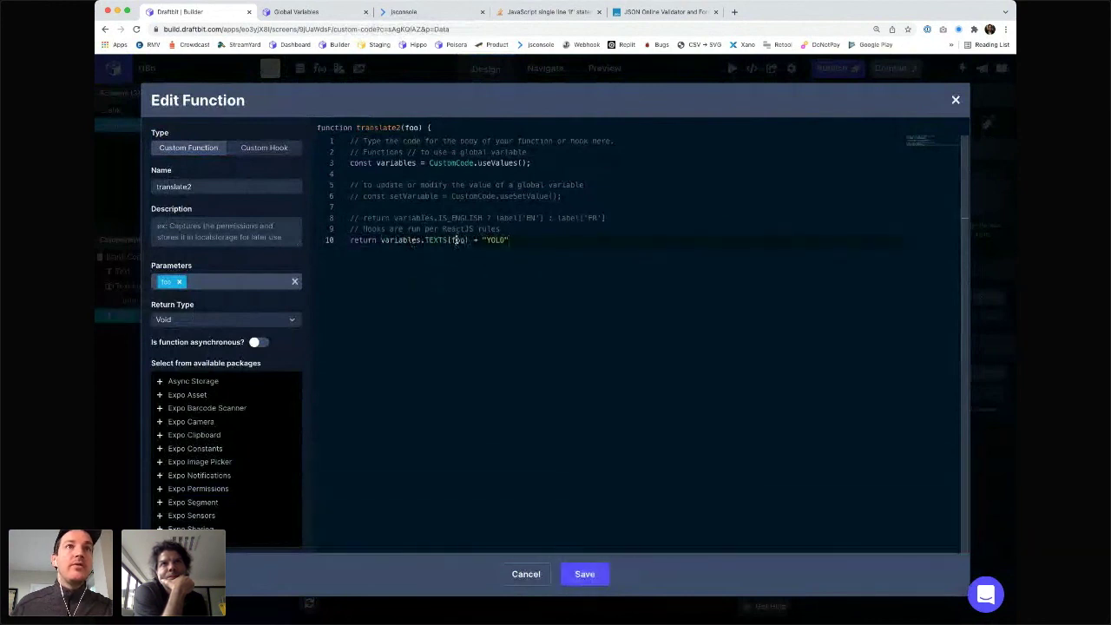
double_click(458, 241)
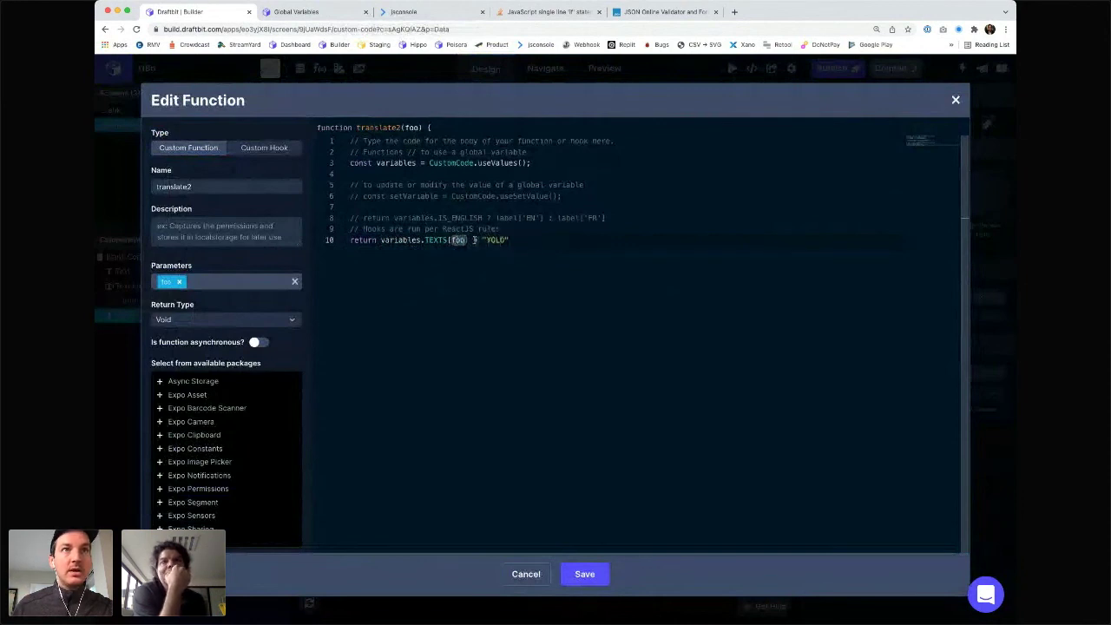
left_click_drag(472, 240, 537, 240)
key("BackSpace")
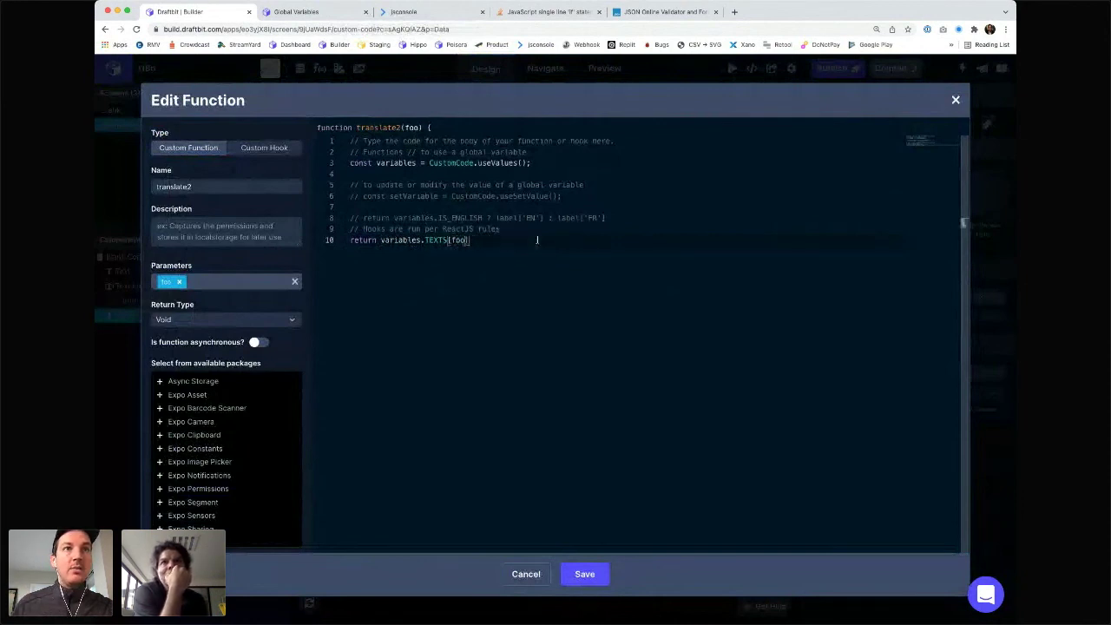
- Copy line 8's IS_ENGLISH ternary into a second bracket after TEXTS[foo]
type("[")
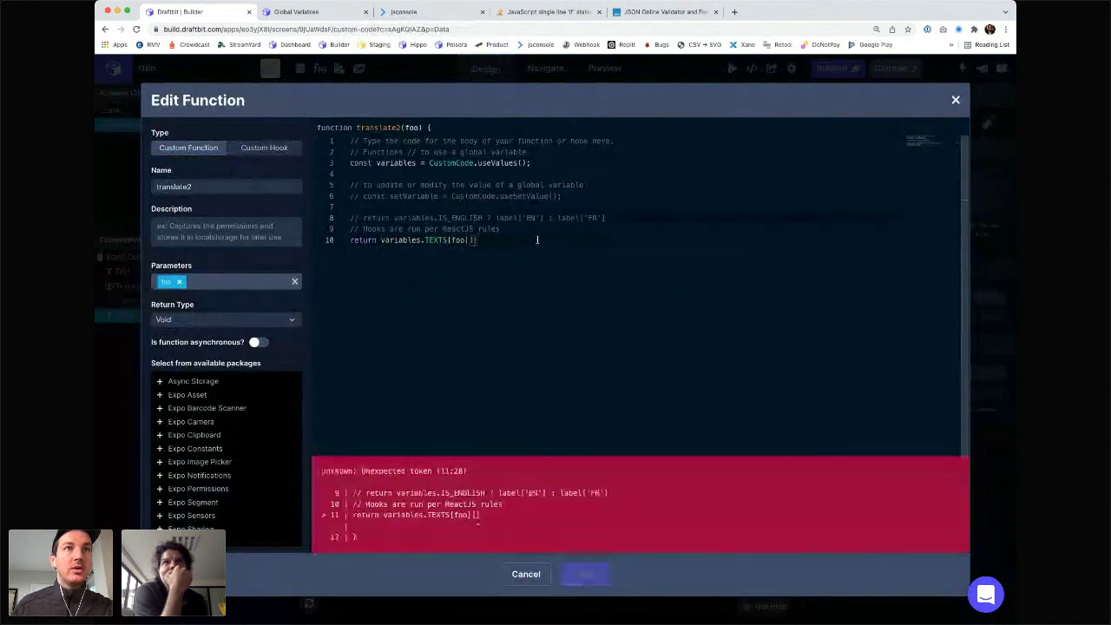
key("alt+shift+Left")
key("alt+shift+Left")
key("alt+shift+Left")
key("alt+shift+Right")
key("alt+shift+Right")
key("alt+shift+Left")
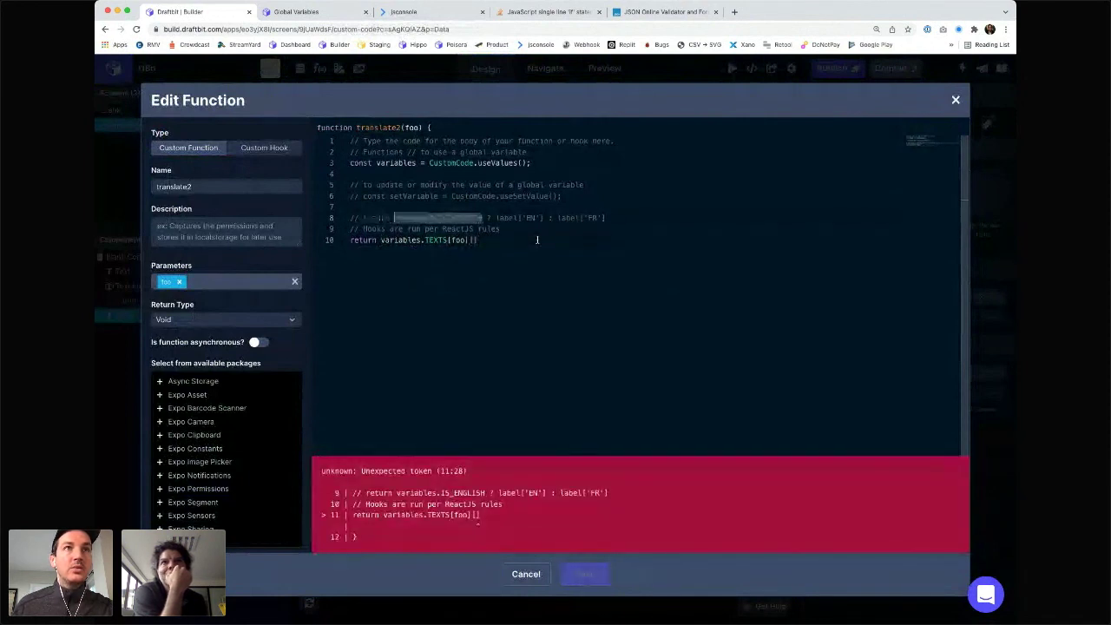
key("Down")
key("Down")
key("Up")
key("Up")
key("alt+Left")
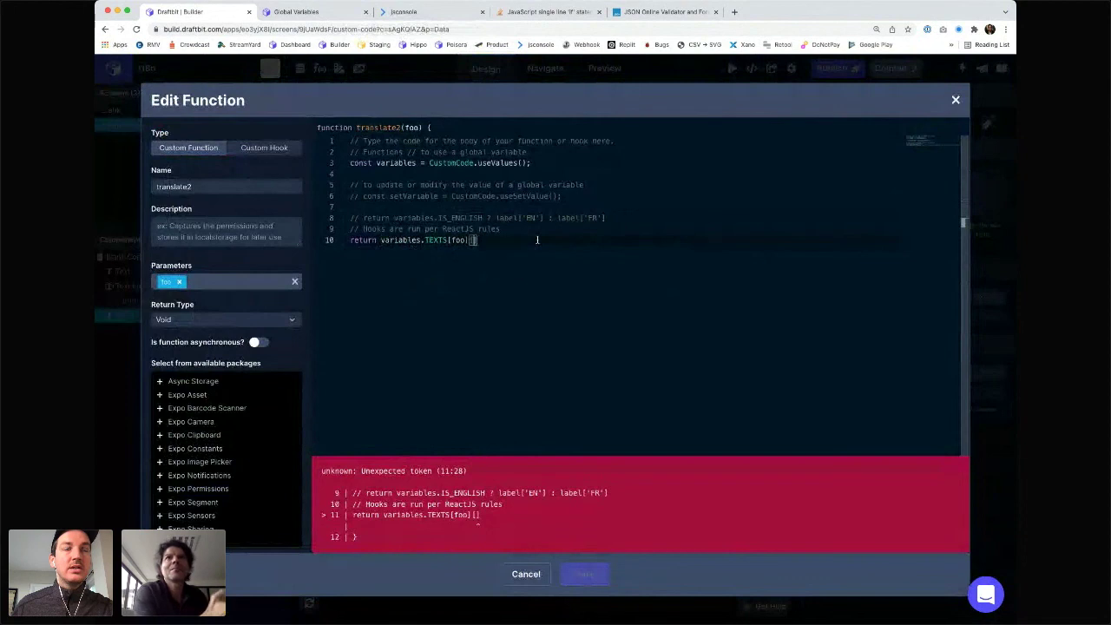
key("shift+End")
key("ctrl+c")
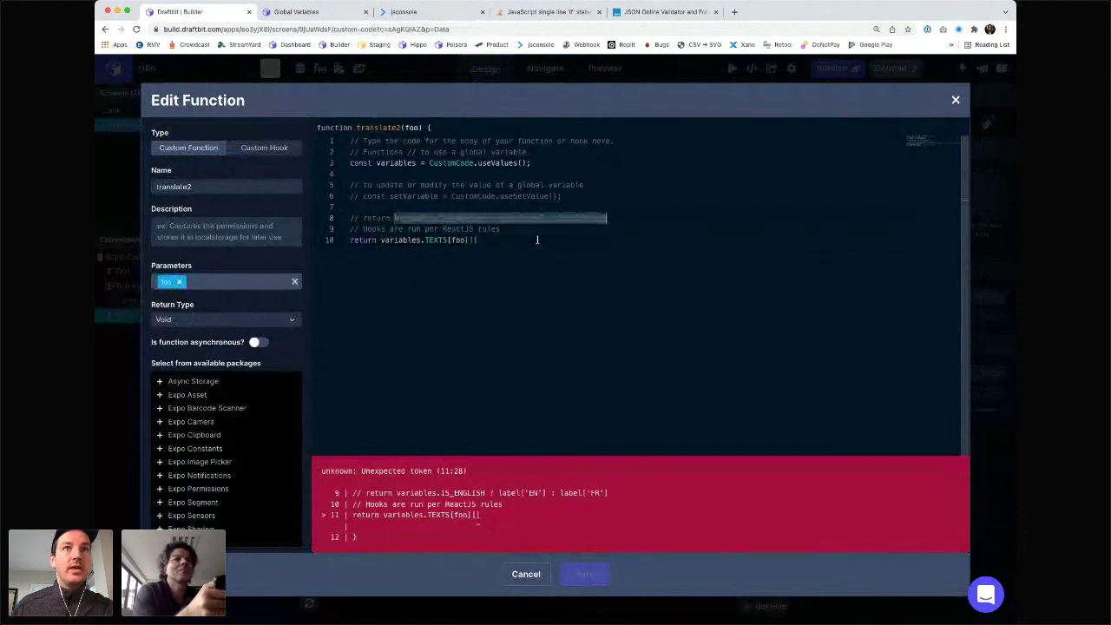
key("Down")
key("Down")
key("End")
key("Left")
key("ctrl+v")
- Strip the label[...] lookups around 'EN' and 'FR' and save translate2
key("alt+Left")
key("alt+Left")
key("alt+Left")
key("alt+Left")
key("alt+Left")
key("alt+Left")
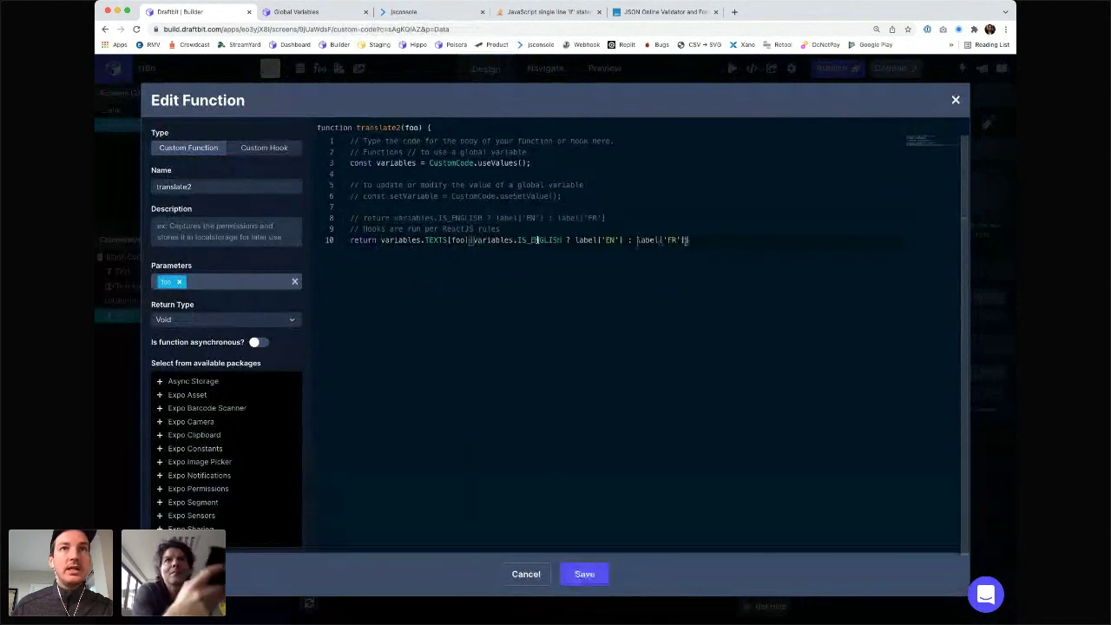
key("alt+shift+Left")
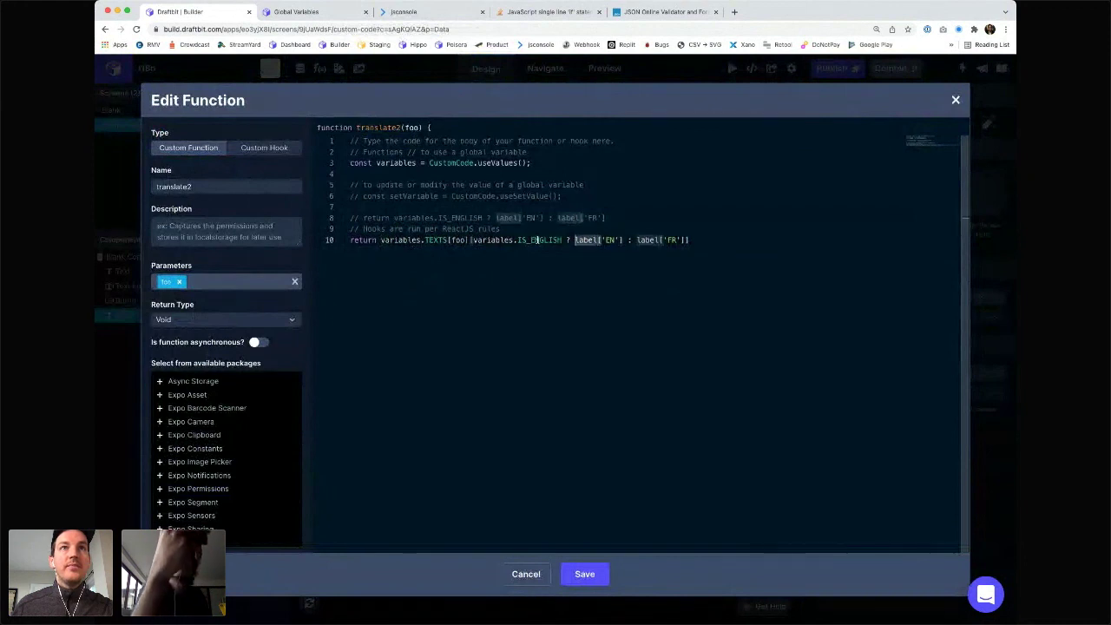
key("BackSpace")
key("alt+Right")
key("alt+Right")
key("BackSpace")
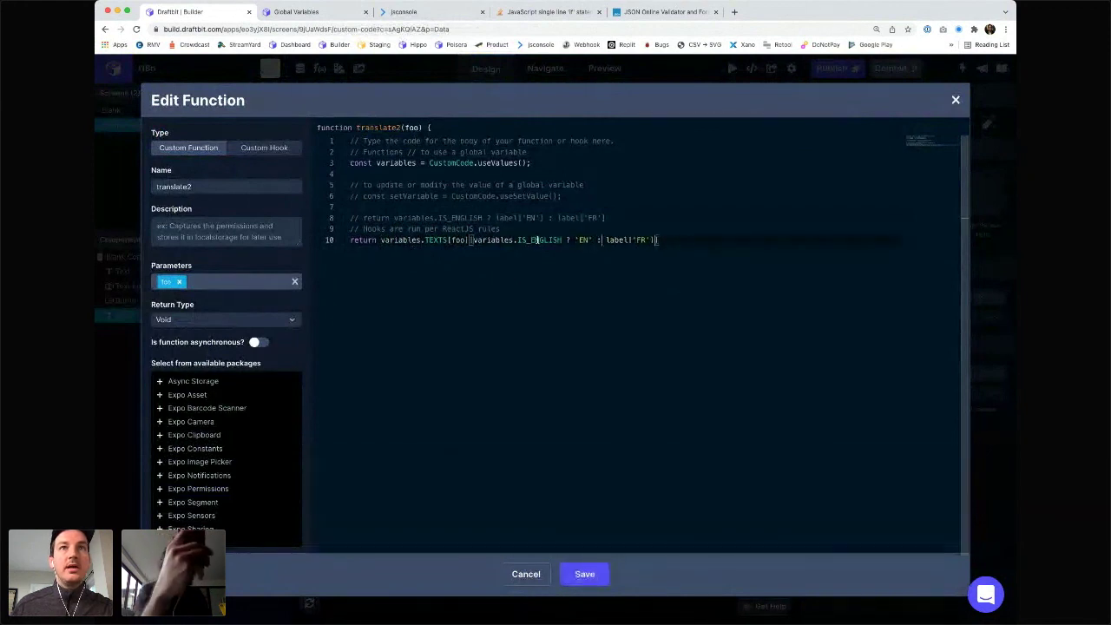
key("alt+Right")
key("alt+Right")
key("alt+shift+Left")
key("BackSpace")
key("BackSpace")
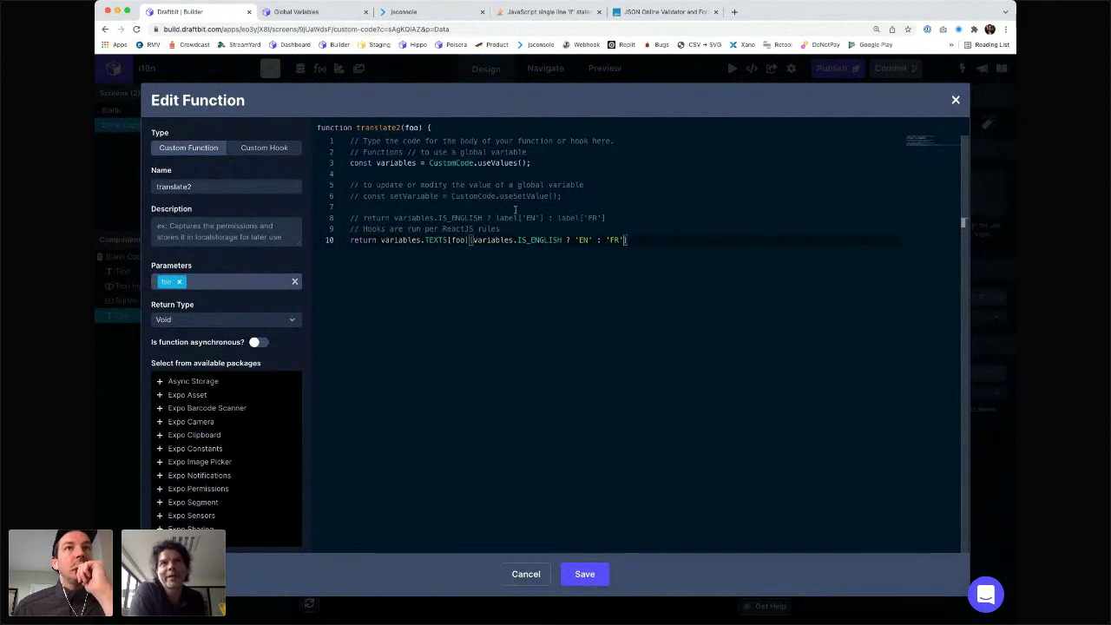
left_click(582, 574)
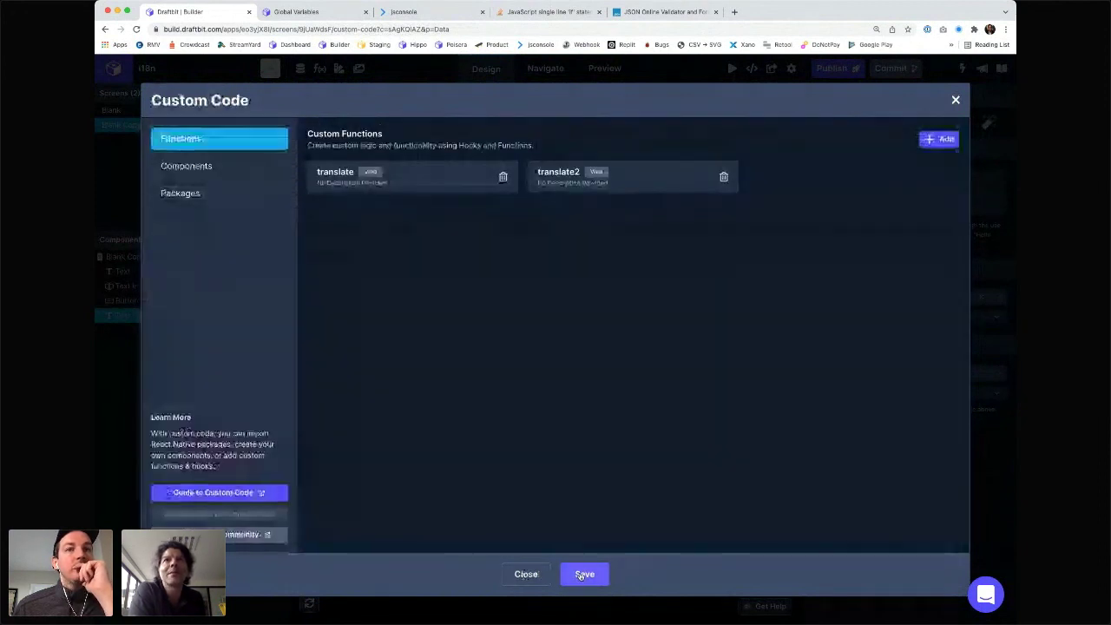
- Fix the buttonLabel key spelling in the TEXTS app variable and save project settings
left_click(582, 575)
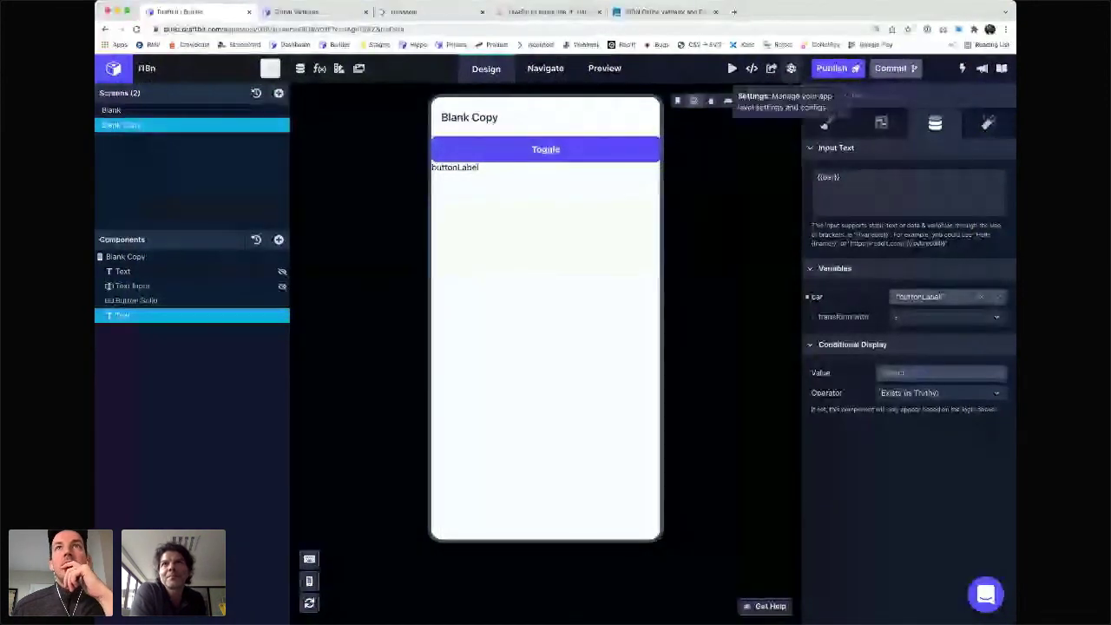
left_click(771, 69)
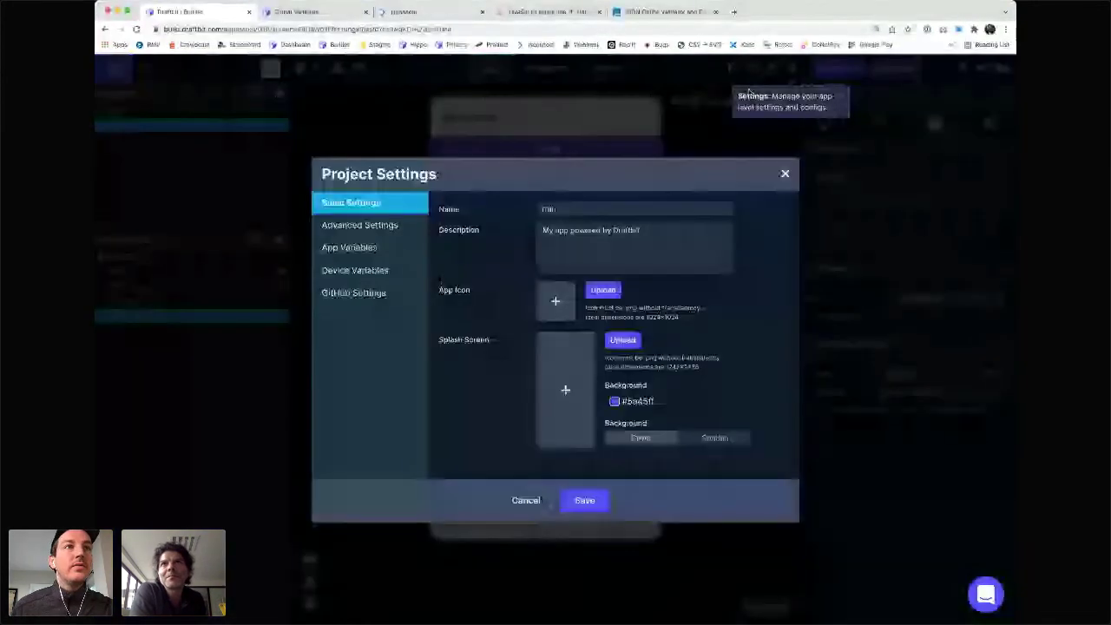
left_click(369, 248)
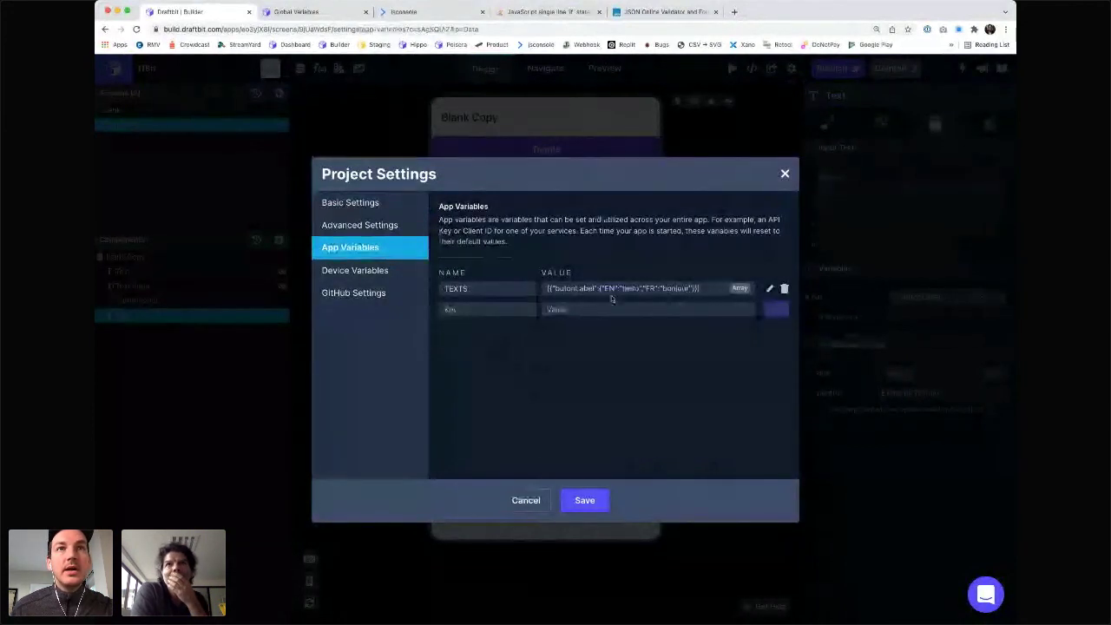
left_click(770, 290)
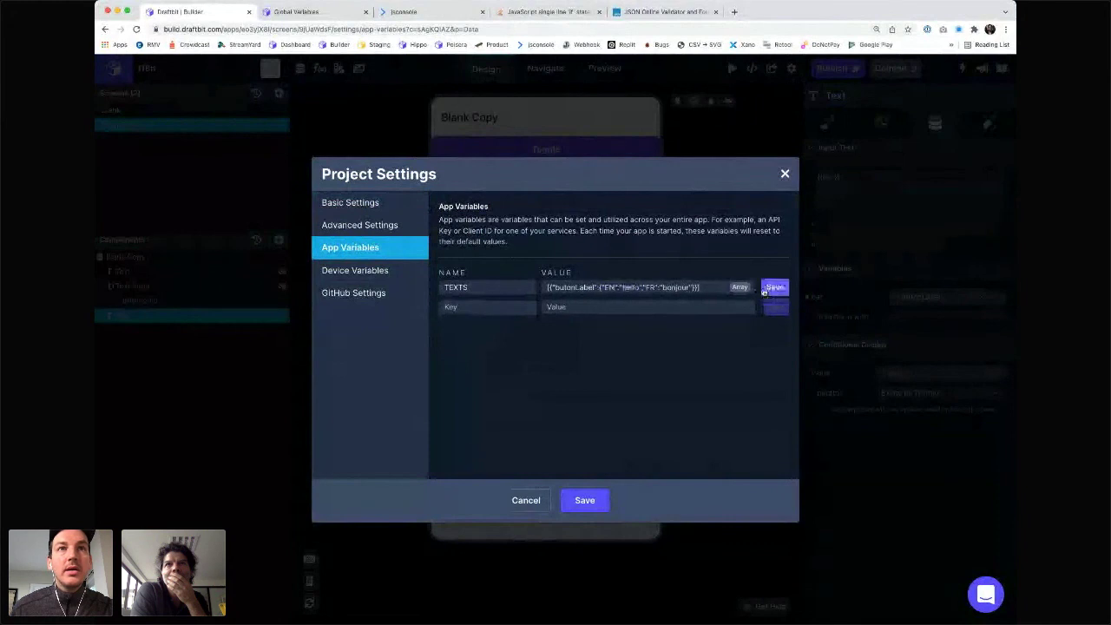
left_click(571, 288)
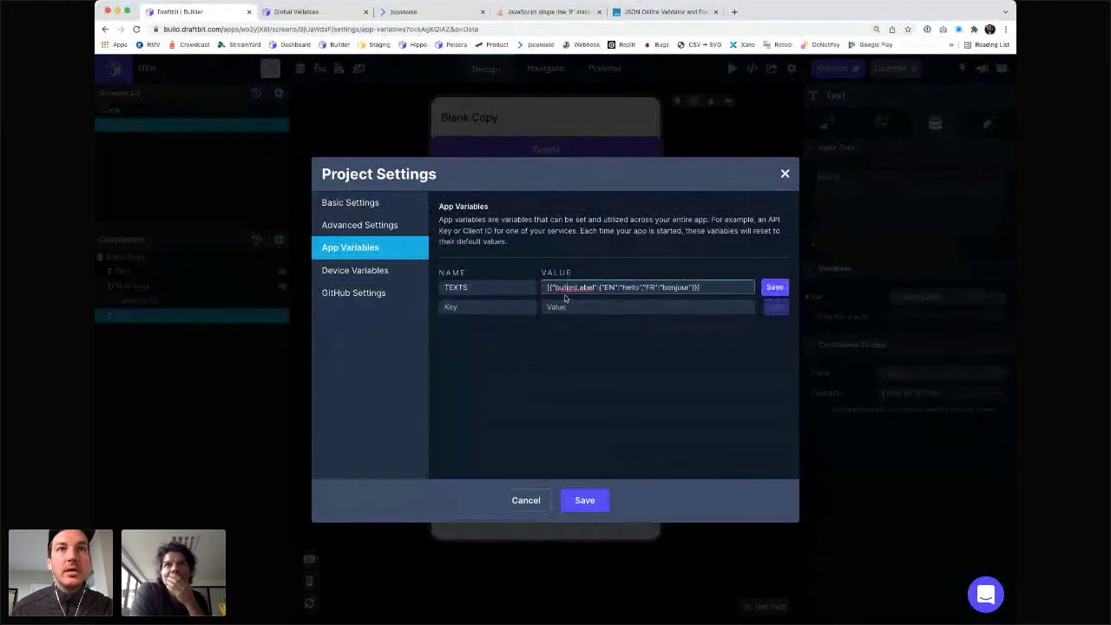
type("t")
left_click(775, 287)
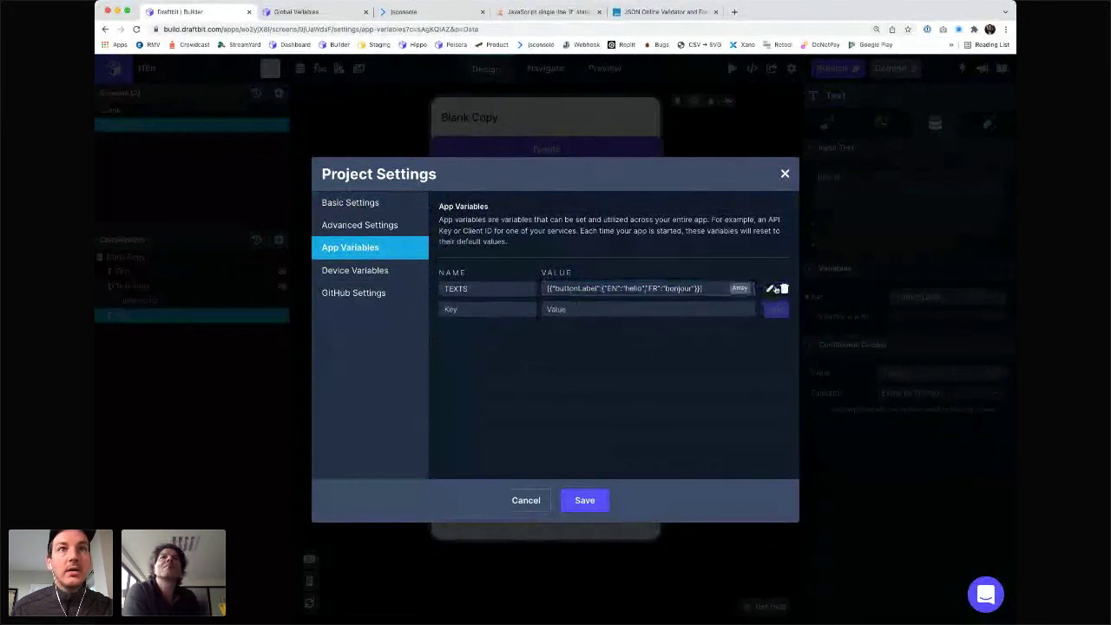
left_click(770, 289)
double_click(599, 287)
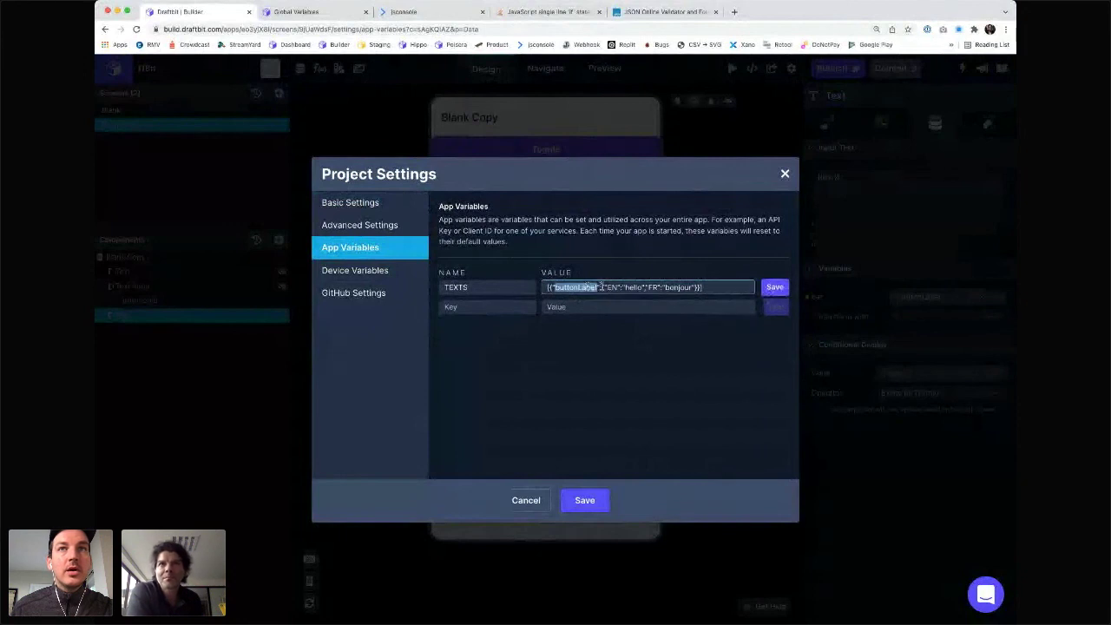
left_click(774, 288)
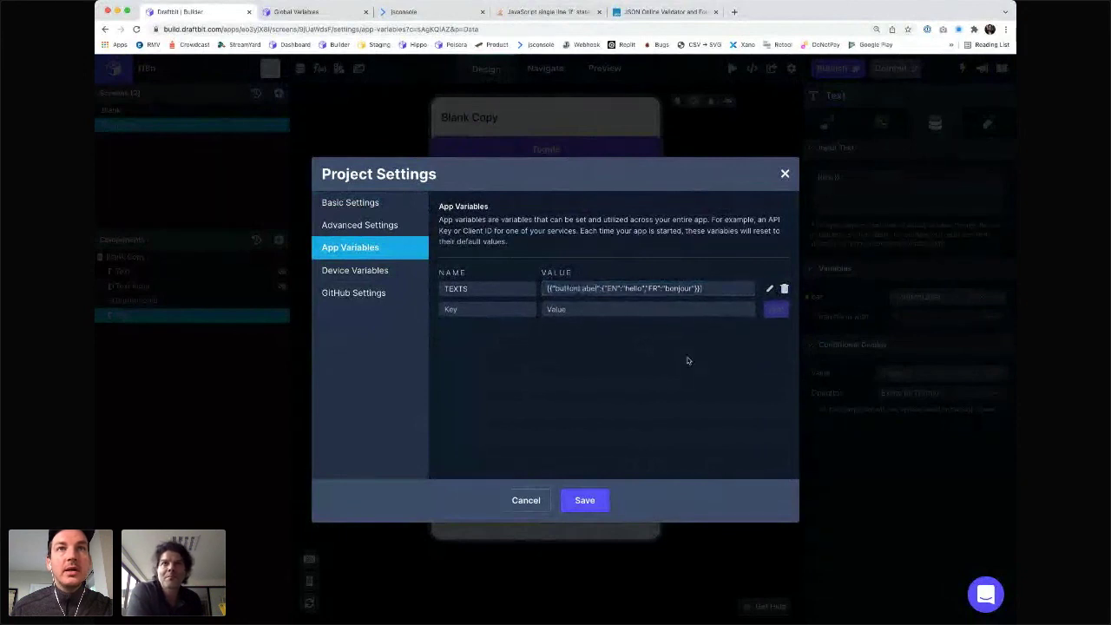
left_click(584, 500)
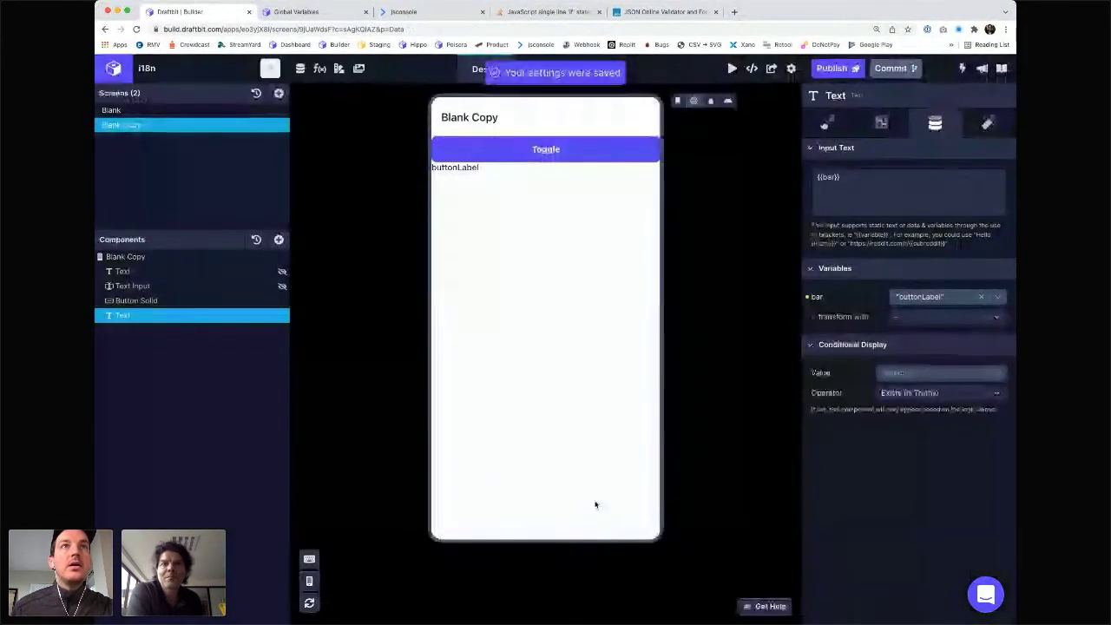
- Re-save the translate2 function unchanged and close the Custom Code list
left_click(320, 68)
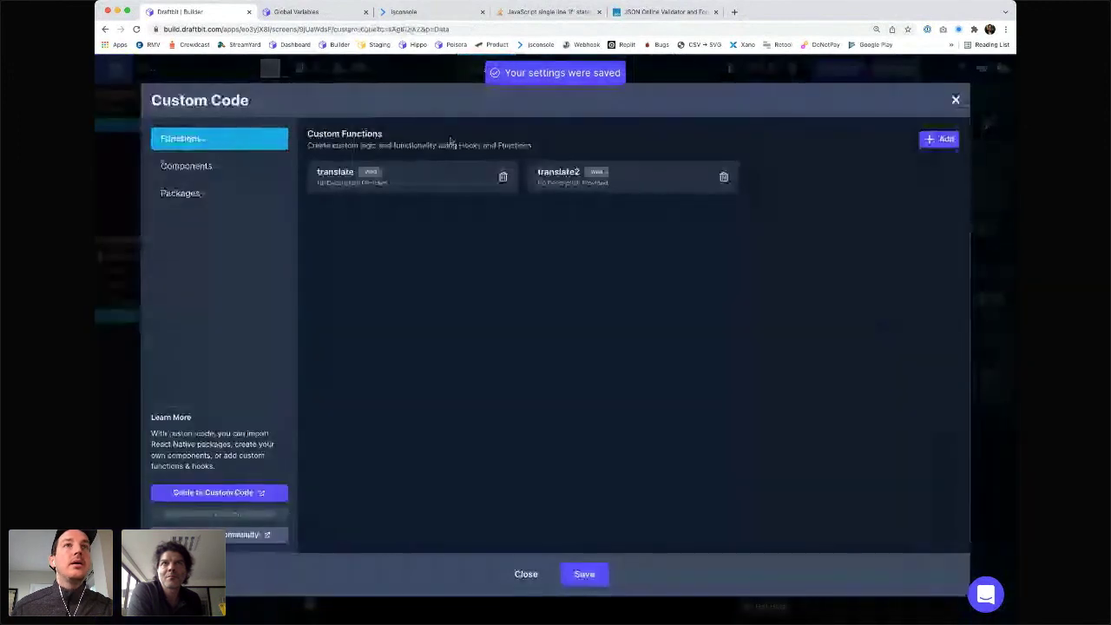
left_click(570, 173)
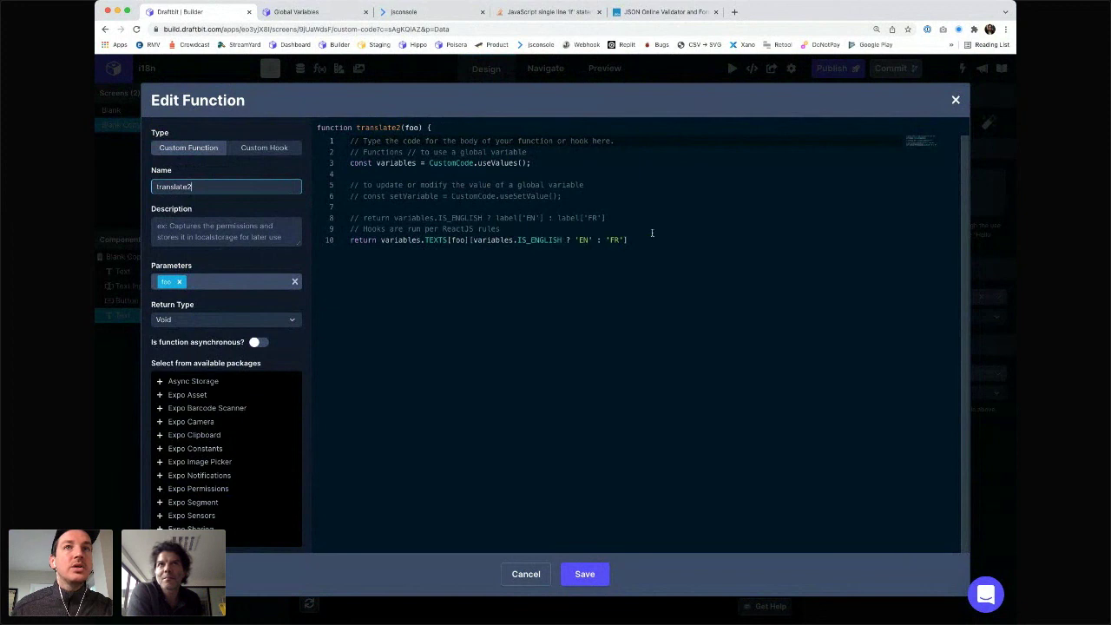
left_click(585, 574)
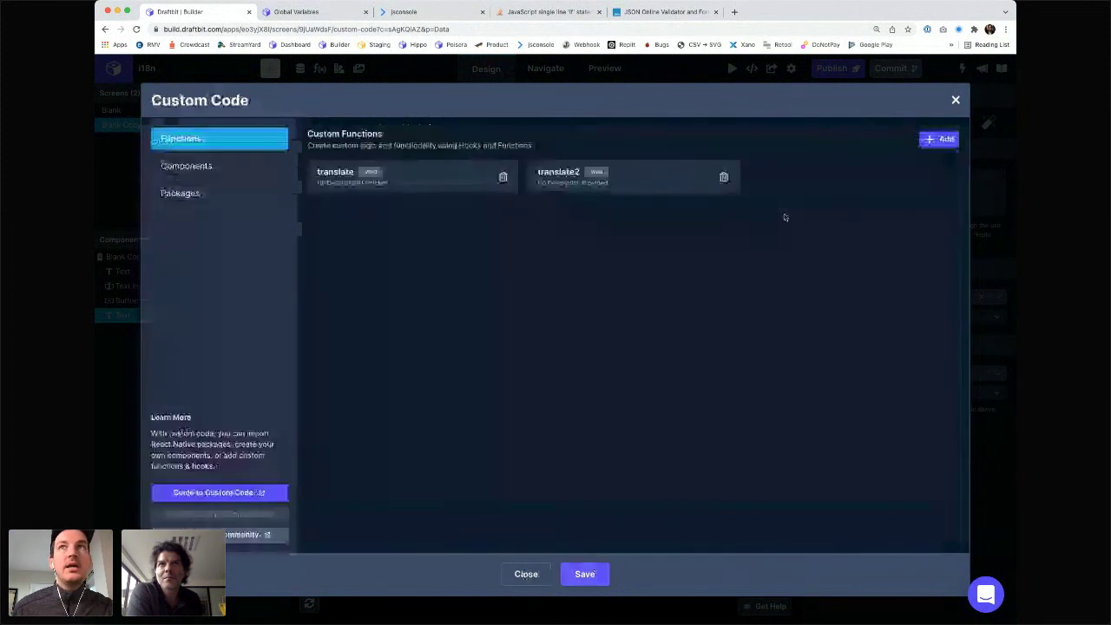
left_click(598, 581)
left_click(927, 297)
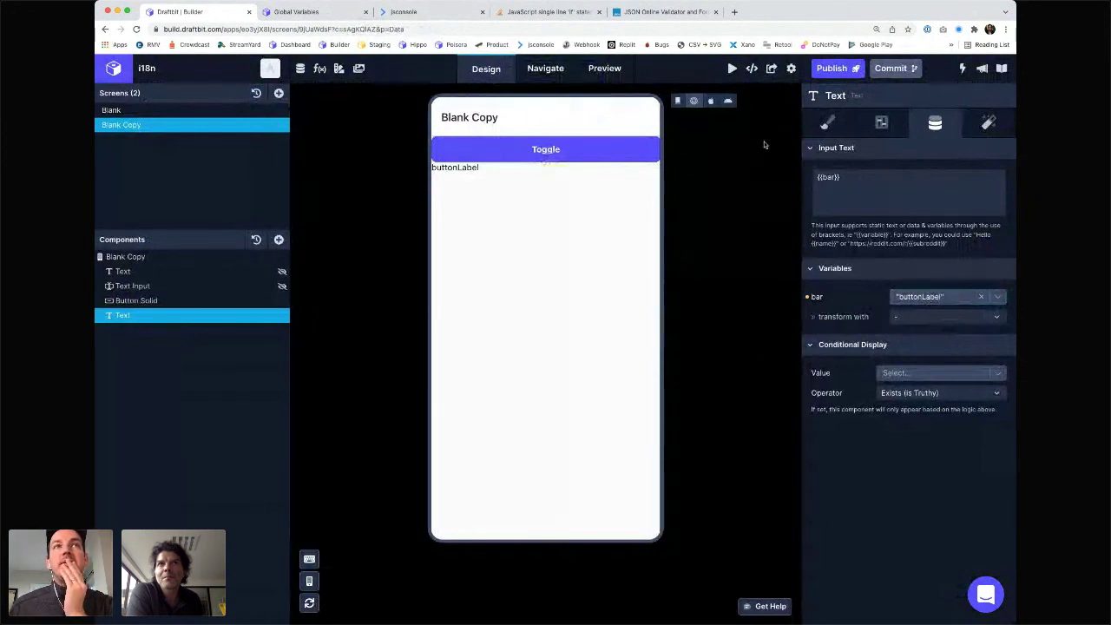
- Transform the Text's bar variable with custom translate2, then inspect the web preview in DevTools
left_click(920, 316)
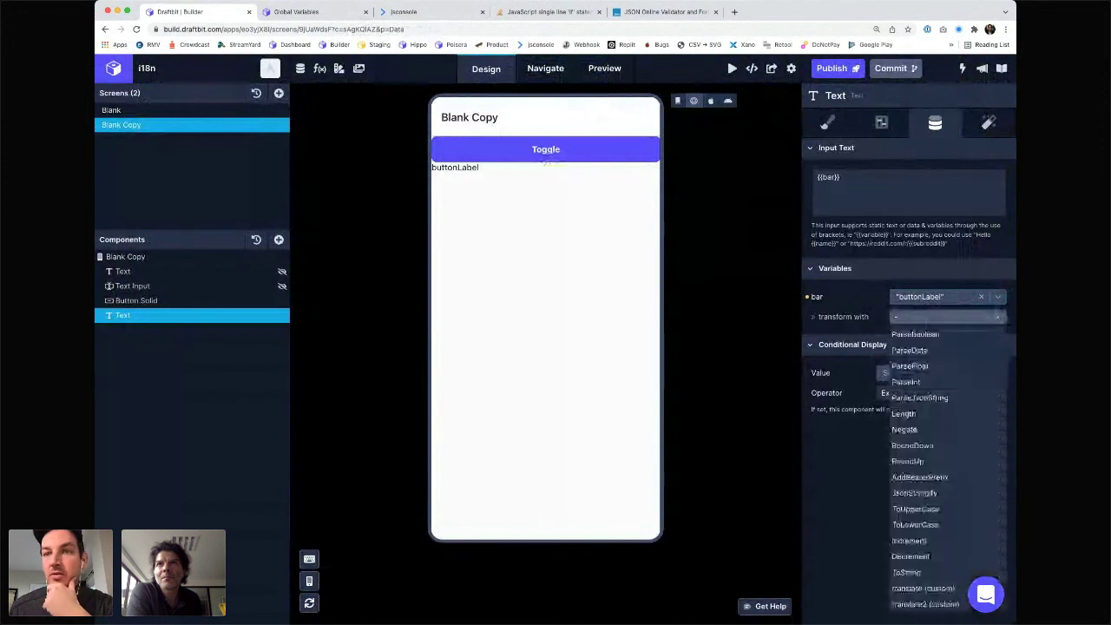
left_click(927, 604)
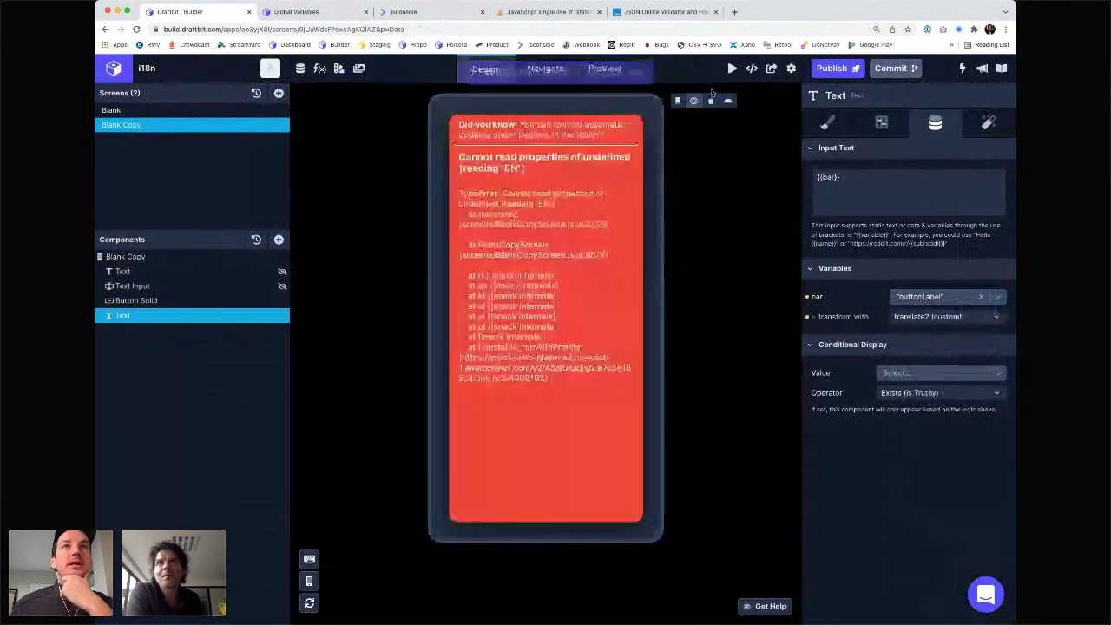
left_click(694, 100)
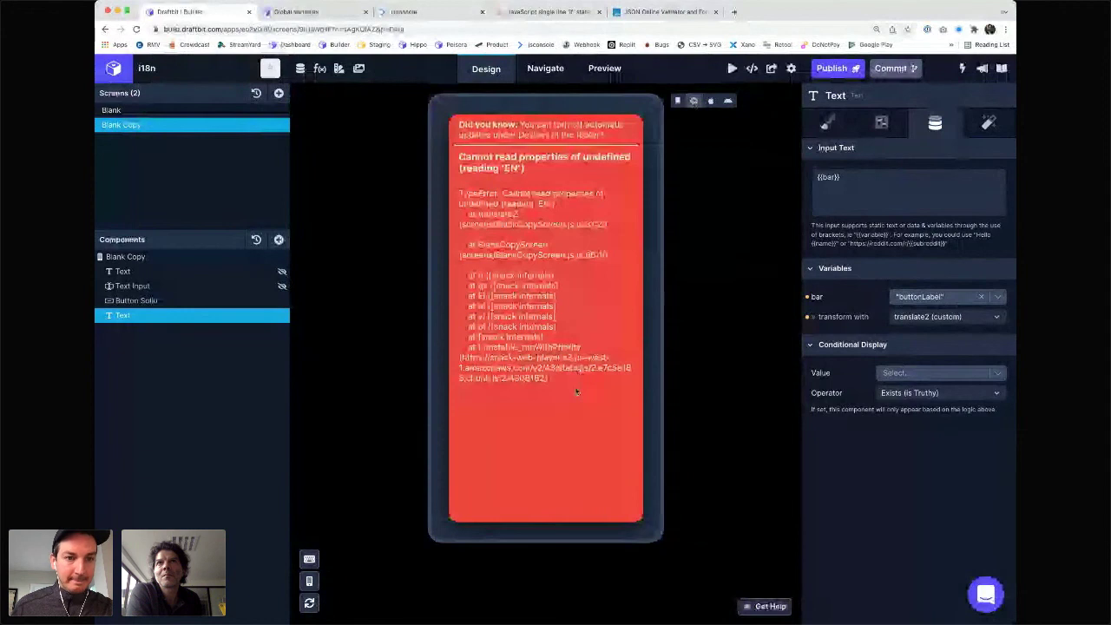
key("alt+super+i")
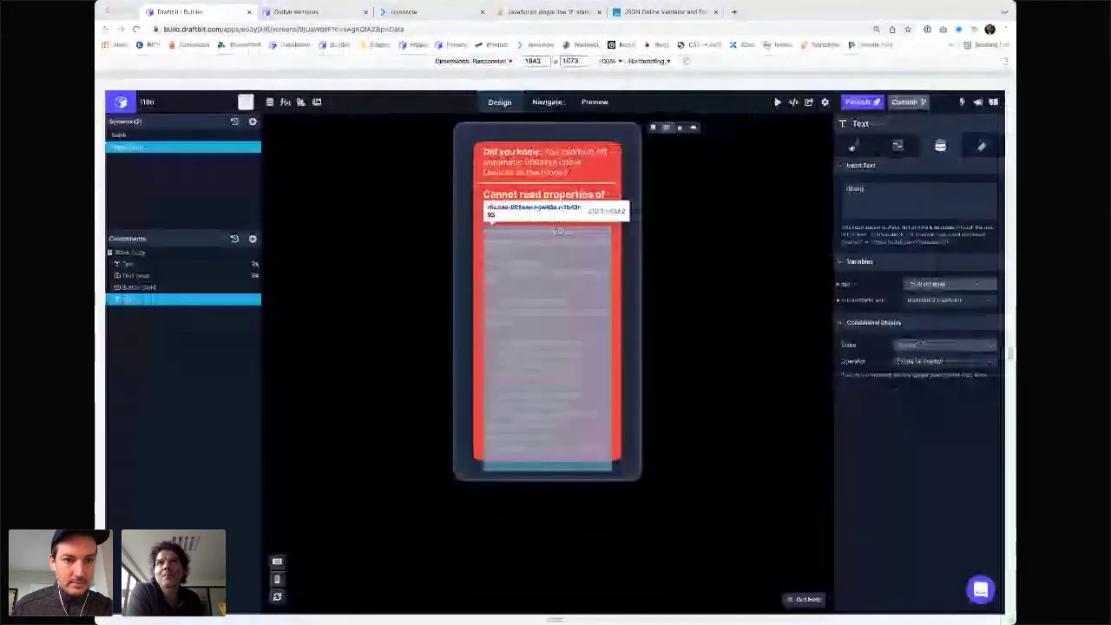
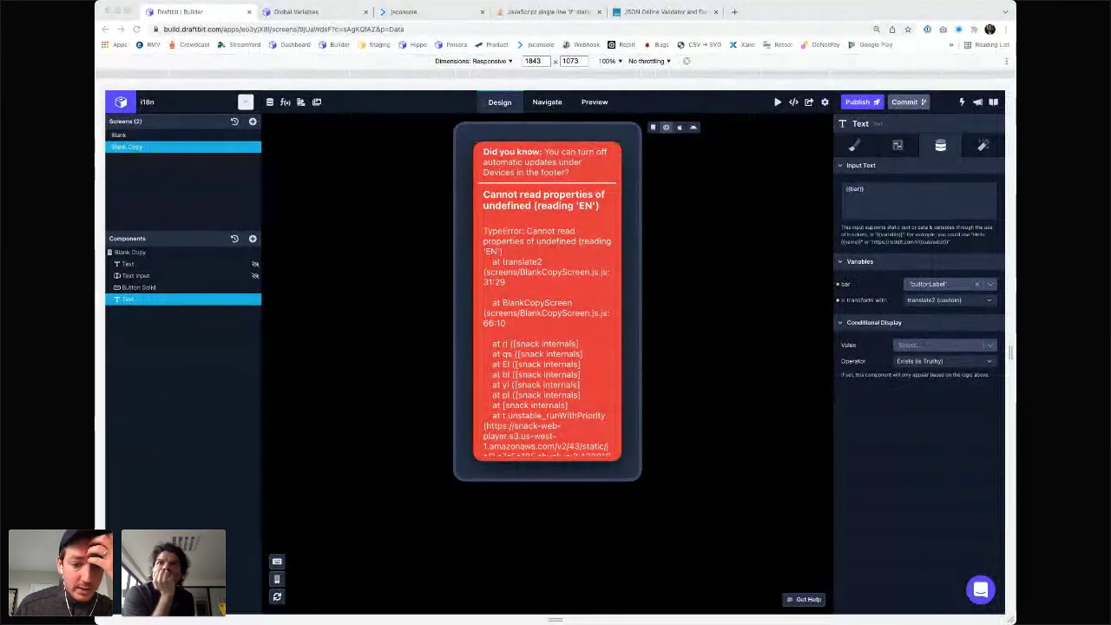
- Focus the browser and turn off the DevTools device toolbar so the builder fills the window
left_click(336, 108)
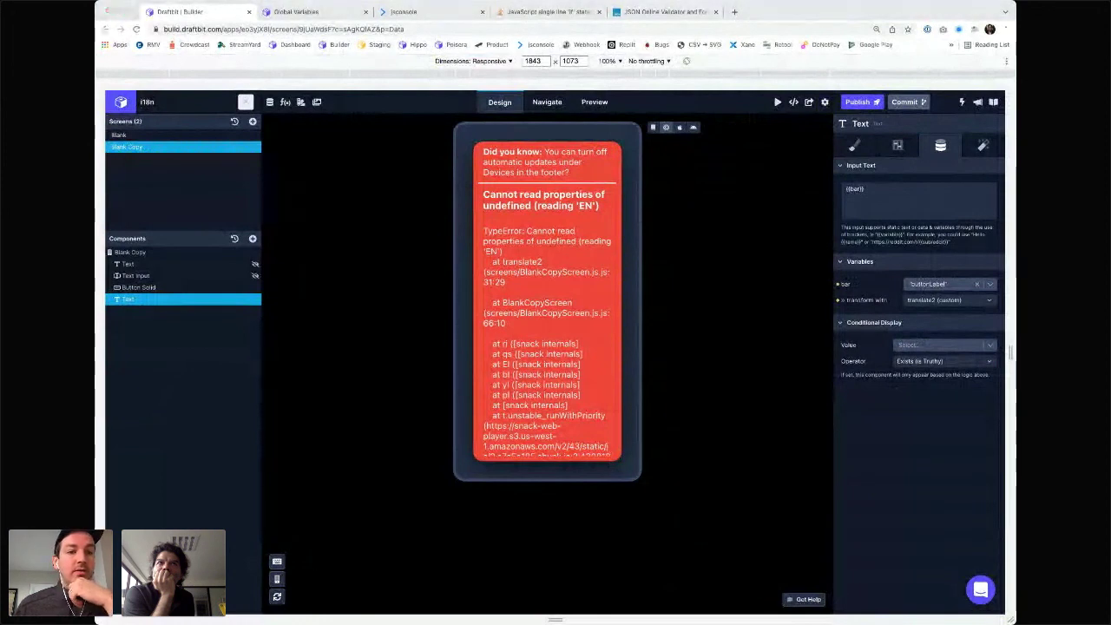
key("super+w")
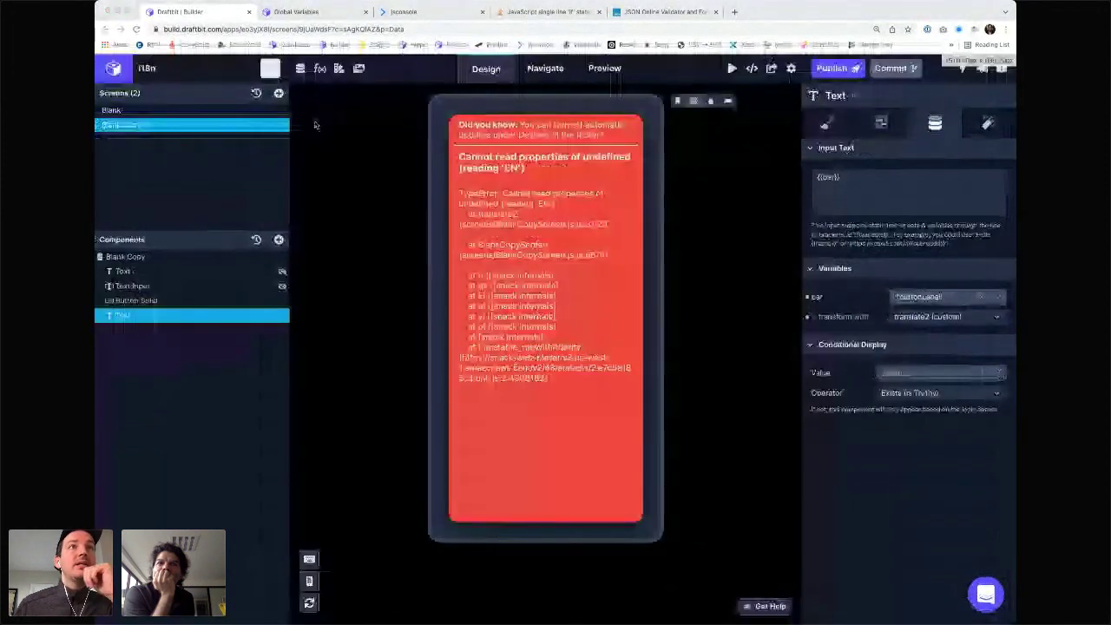
- Wrap foo in String() inside translate2's TEXTS lookup and save the function
left_click(337, 69)
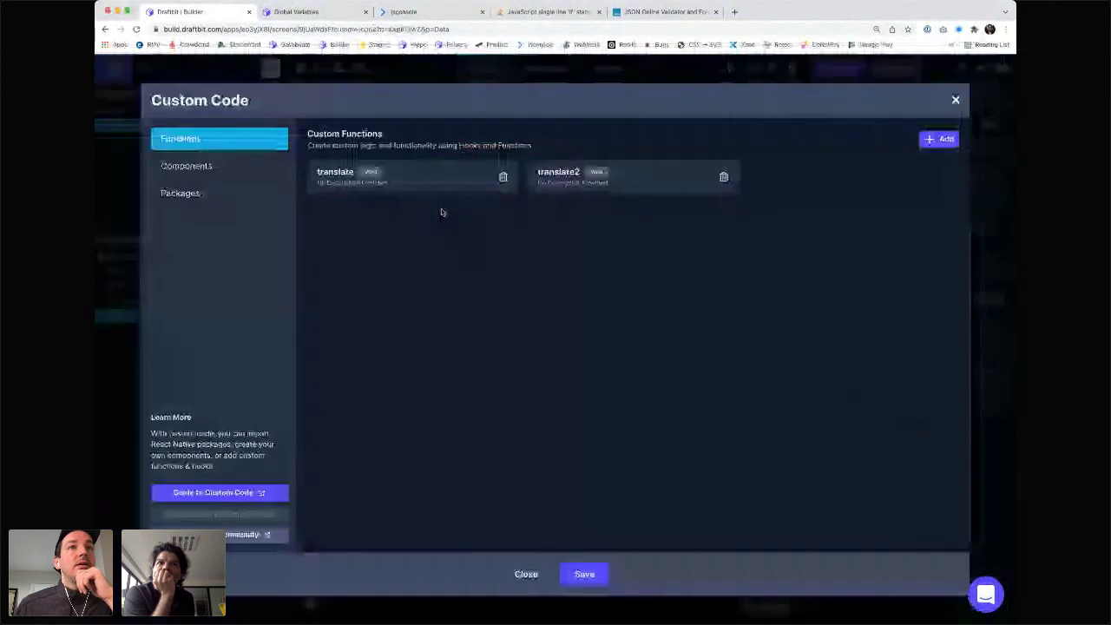
left_click(565, 179)
left_click(469, 240)
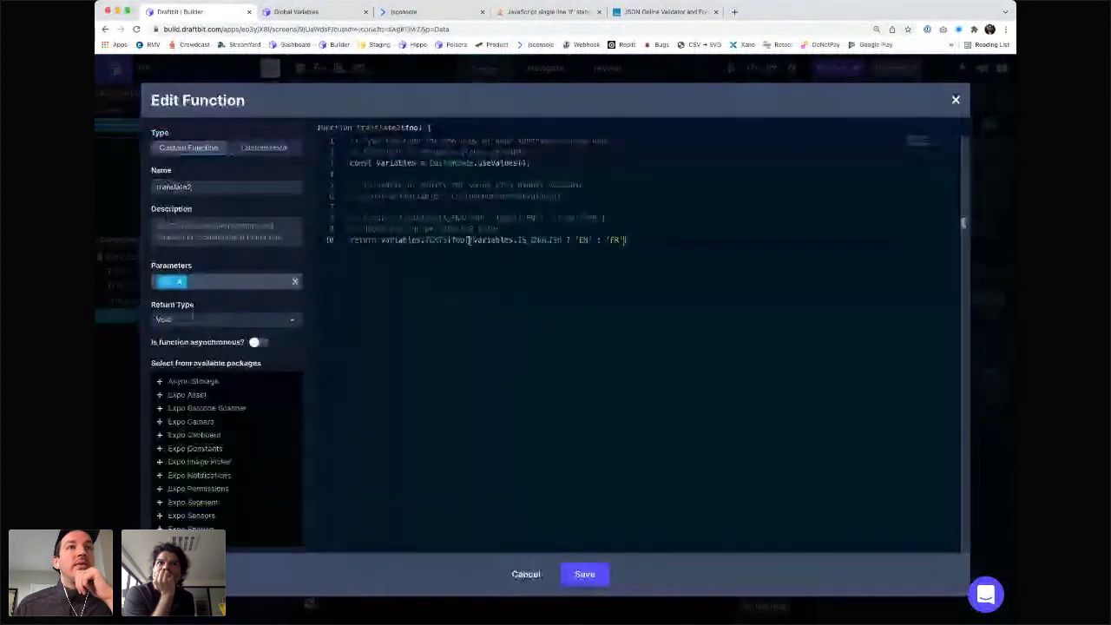
left_click_drag(470, 241, 380, 240)
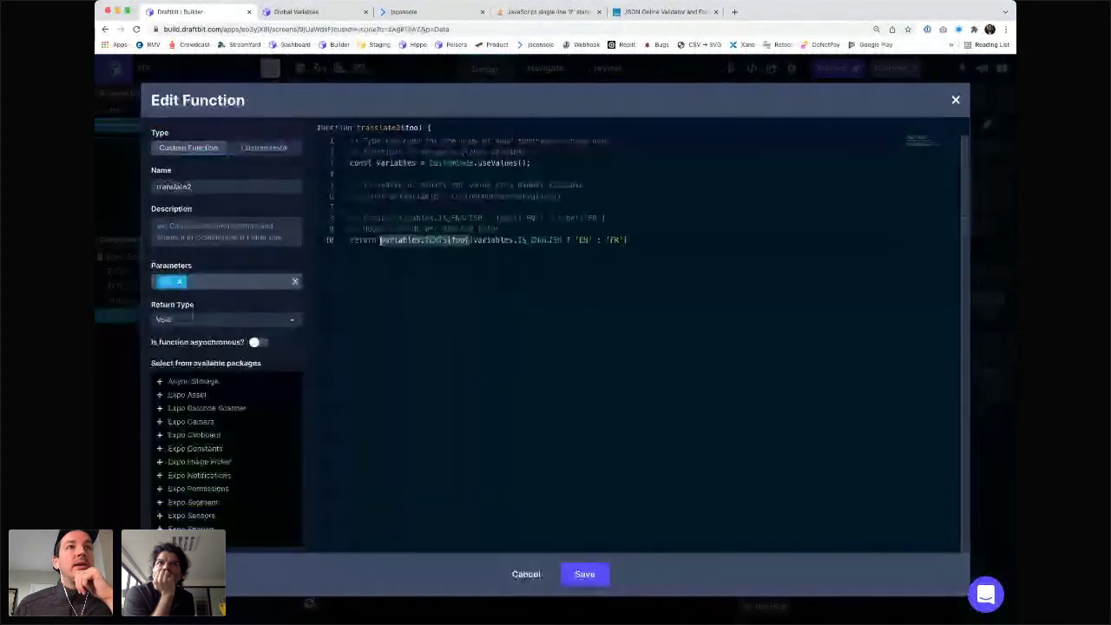
left_click(451, 241)
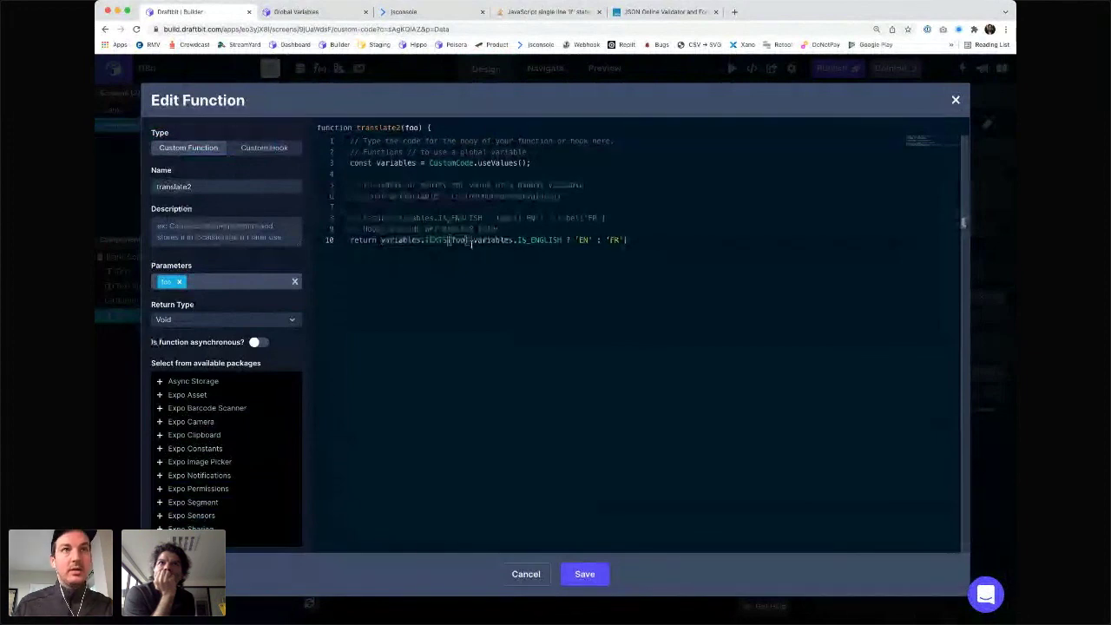
type("String(foo)")
type(")")
left_click(537, 273)
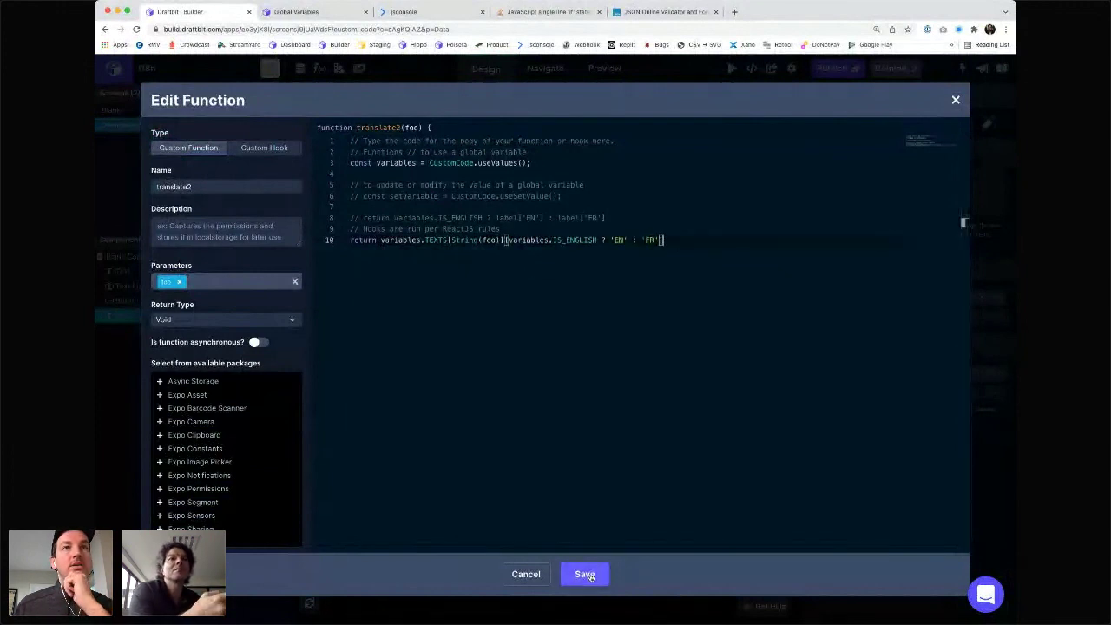
left_click(586, 575)
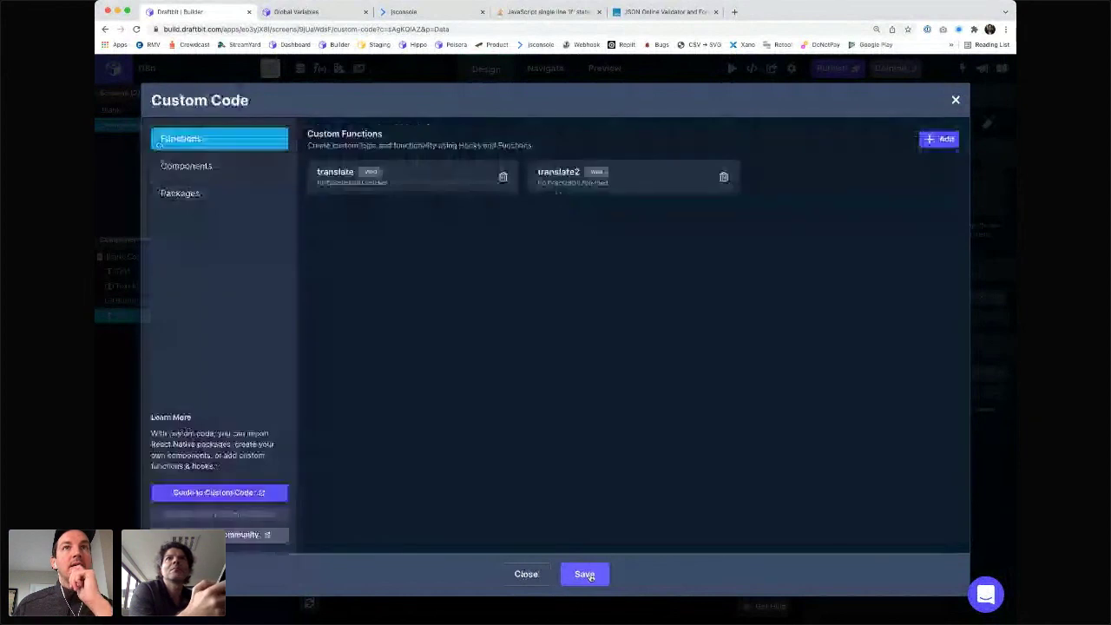
left_click(586, 575)
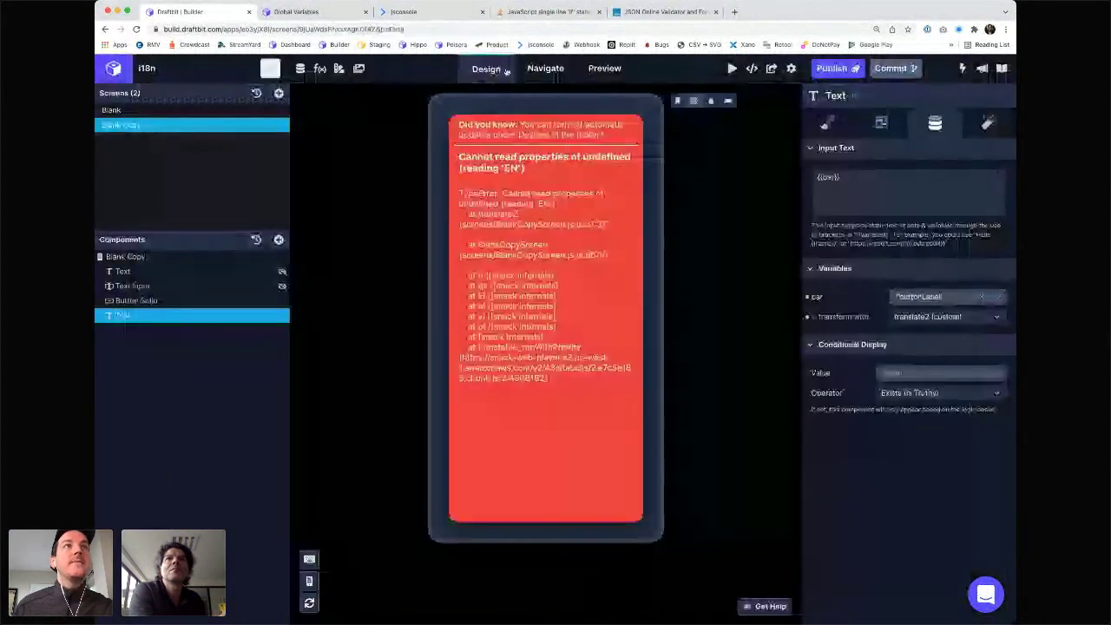
- Duplicate translate2's return line and comment out the original return
left_click(320, 69)
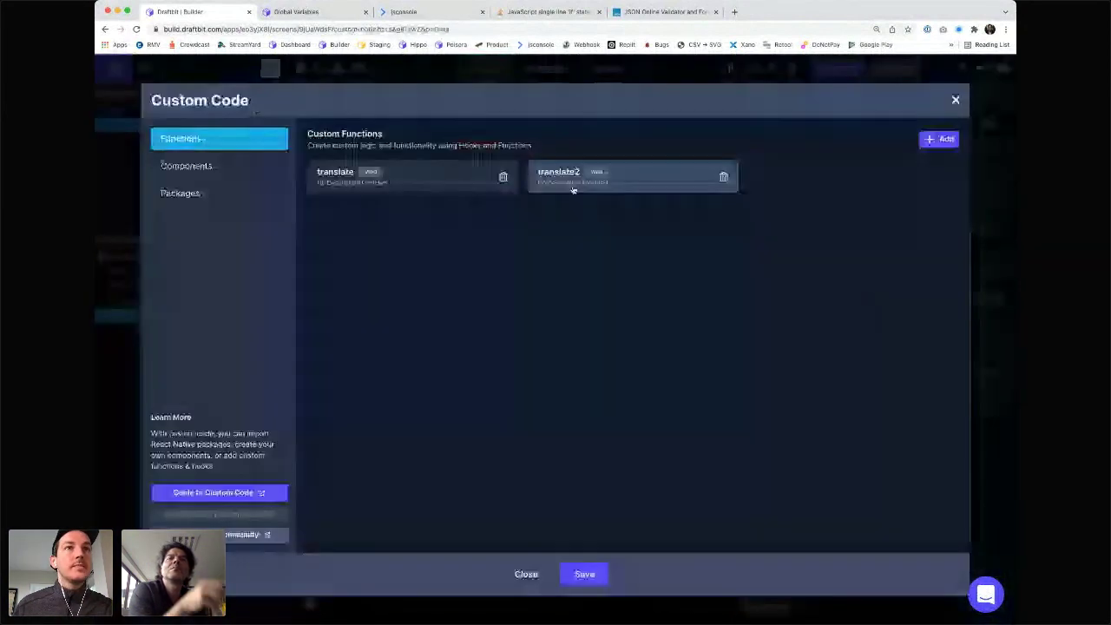
left_click(573, 189)
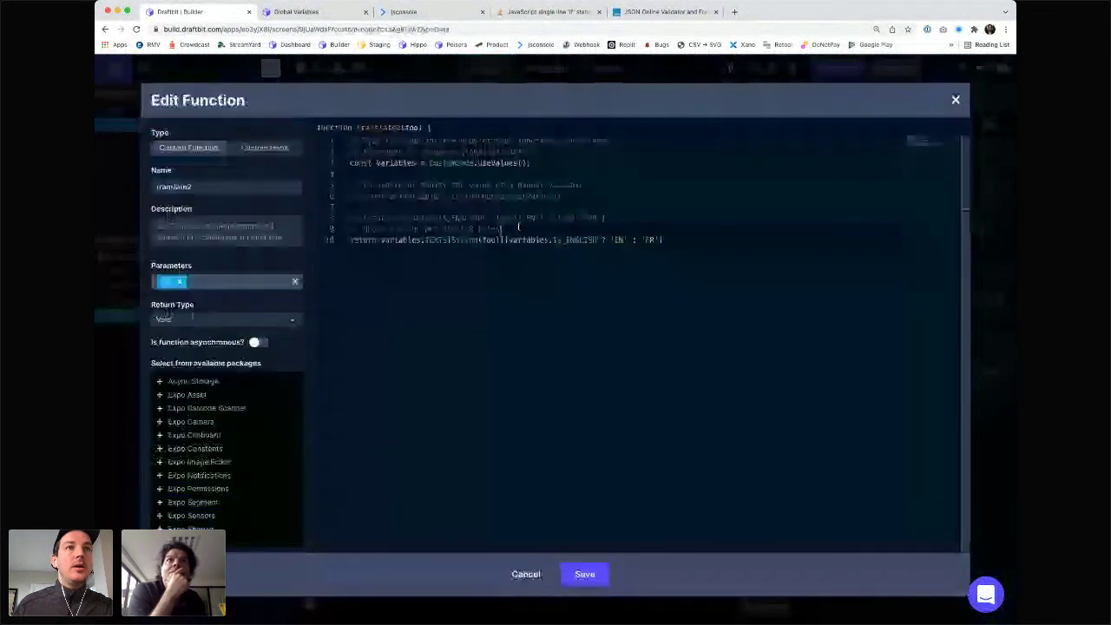
key("Return")
key("BackSpace")
key("Down")
key("super+shift+Left")
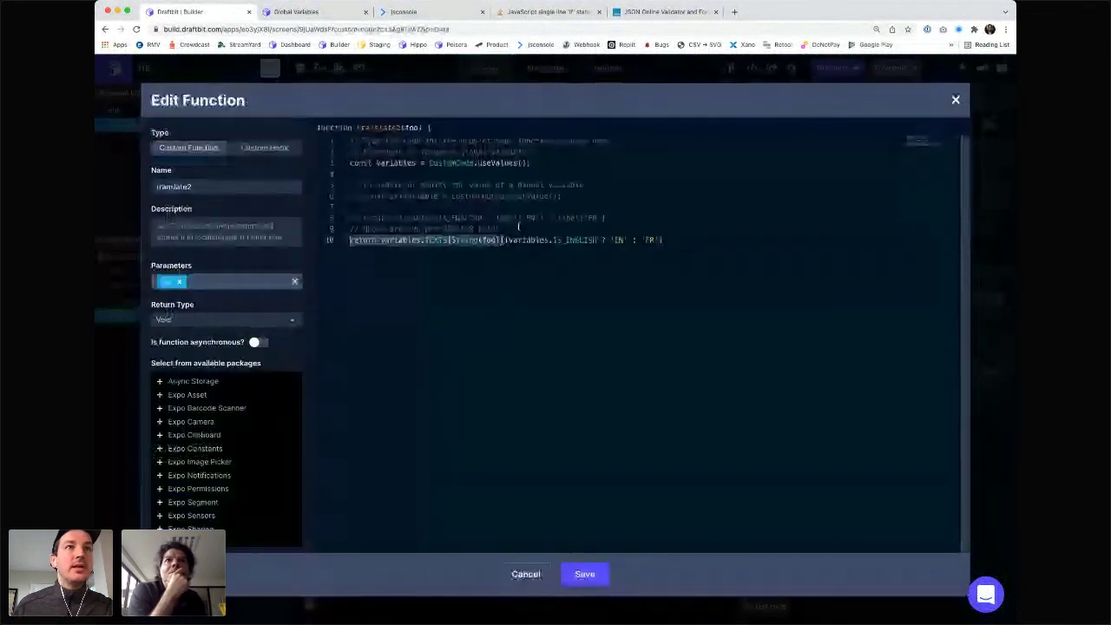
key("super+c")
key("Left")
key("Return")
key("Up")
key("super+v")
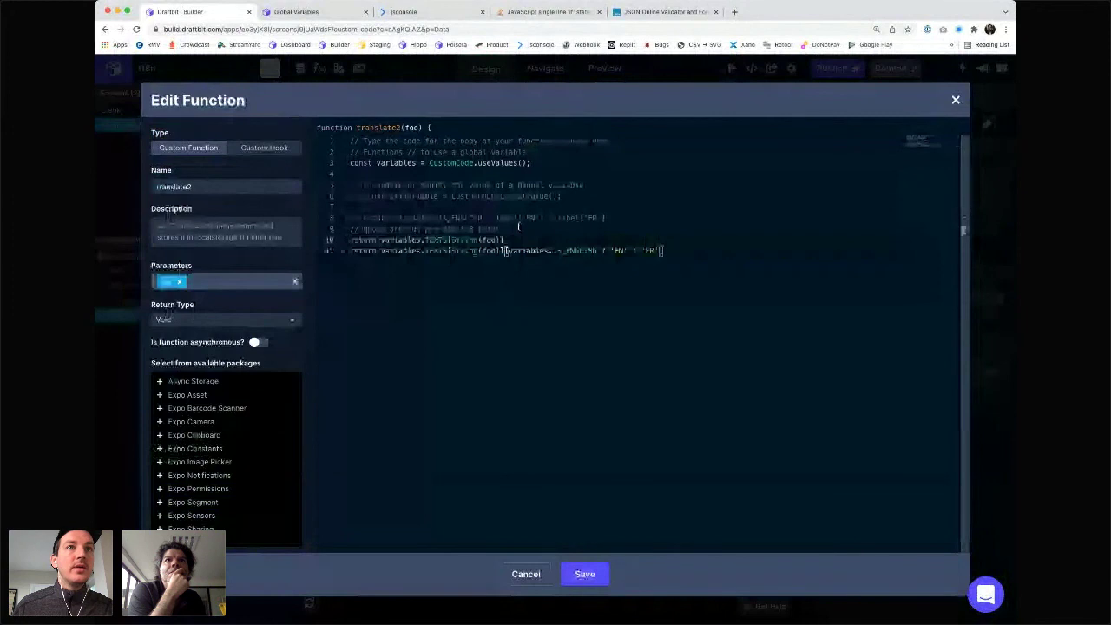
key("super+slash")
- Trim the new return to just String(foo) and save translate2 to check the preview
key("Up")
key("alt+Left")
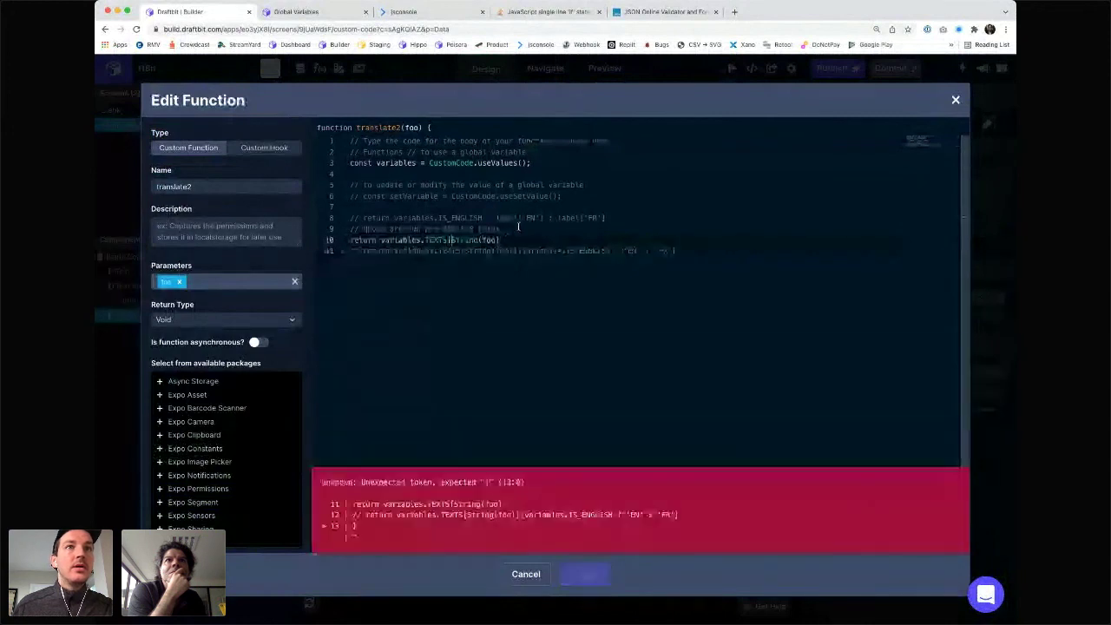
key("super+shift+Left")
key("alt+shift+Right")
key("shift+Right")
key("BackSpace")
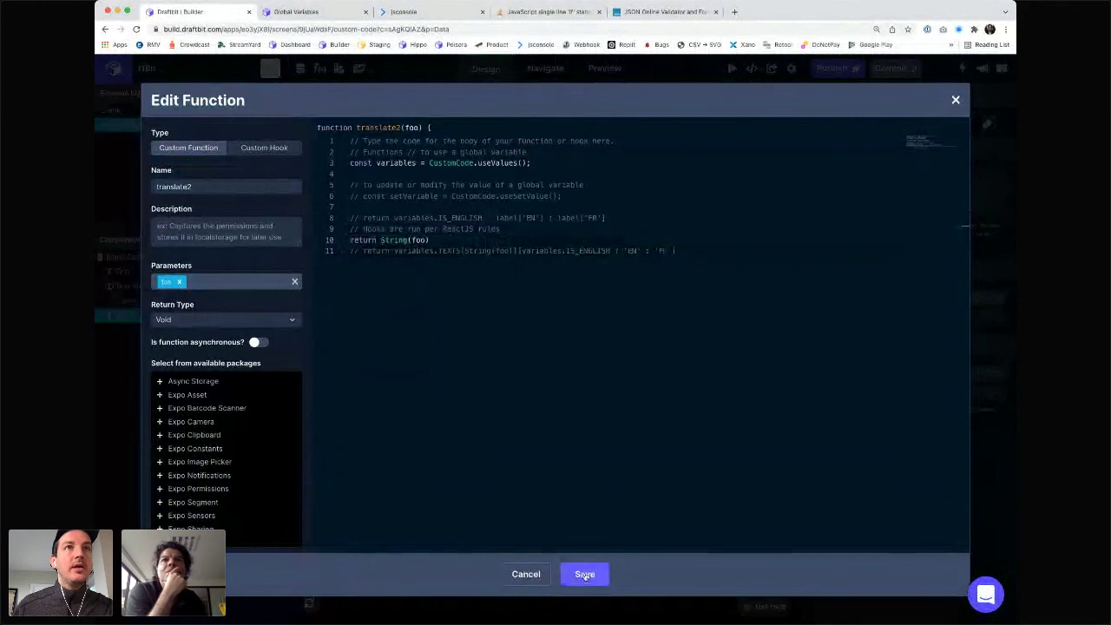
left_click(585, 575)
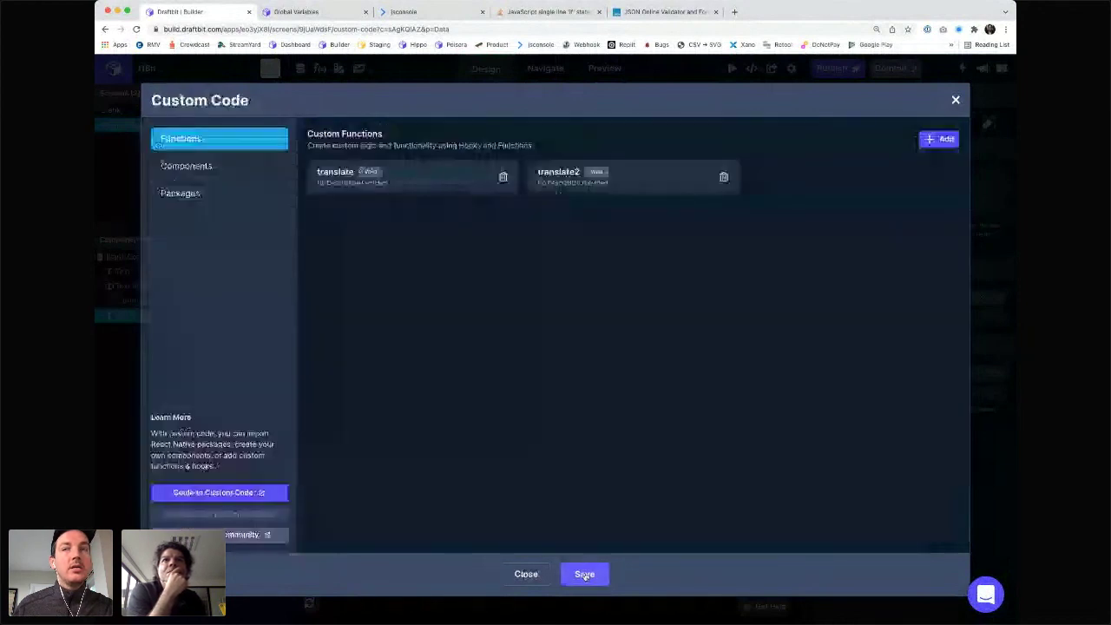
left_click(585, 575)
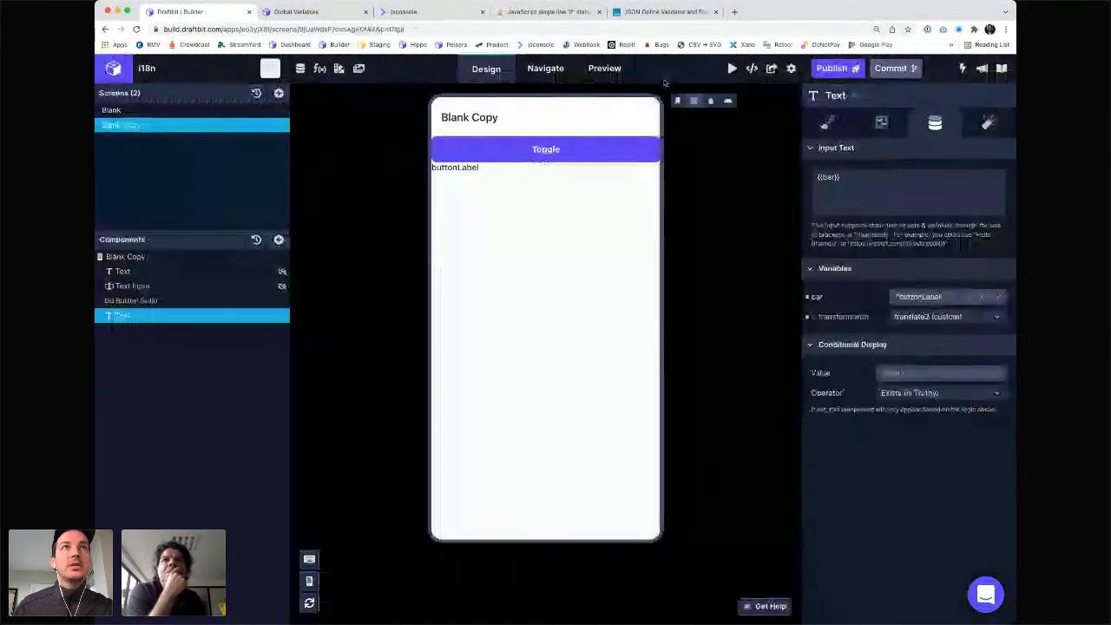
- Restore translate2 to return variables.TEXTS[String(foo)] and save it
left_click(319, 70)
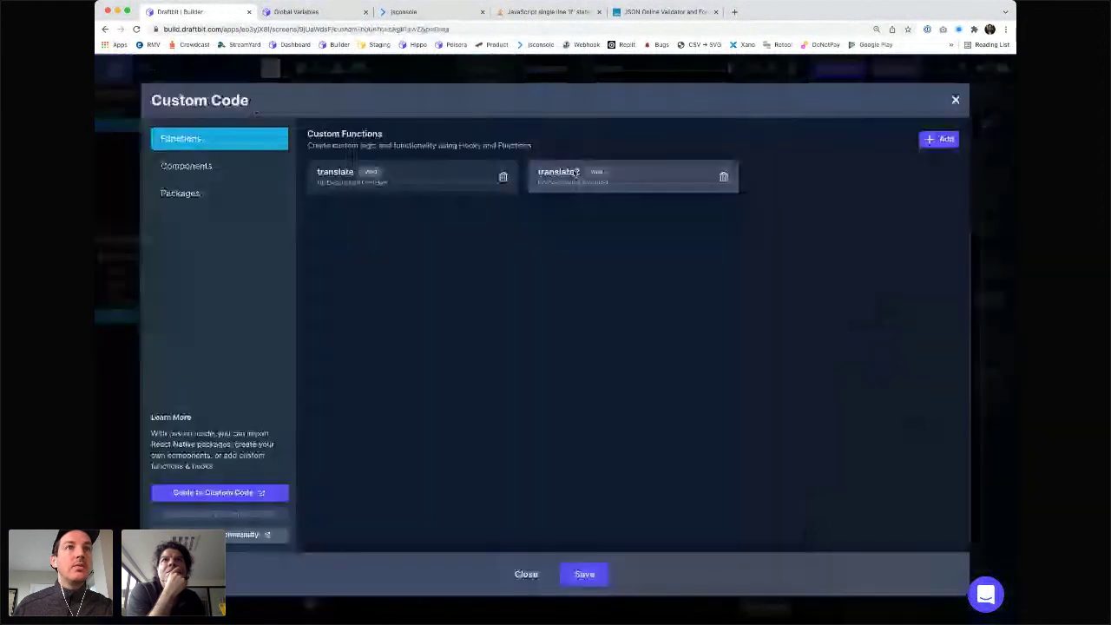
left_click(577, 173)
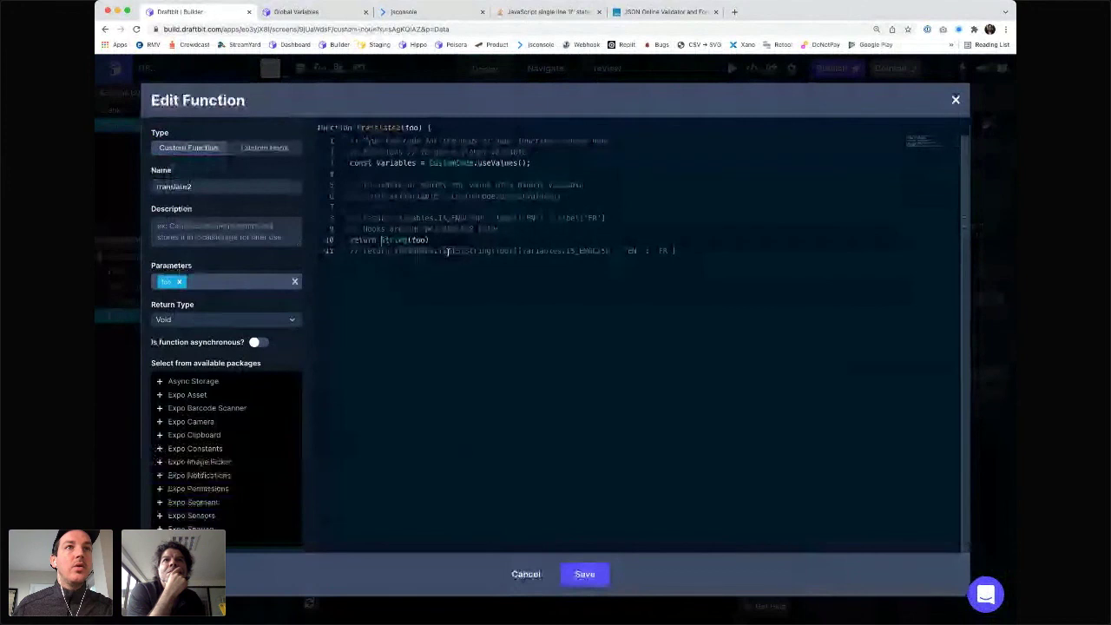
key("super+v")
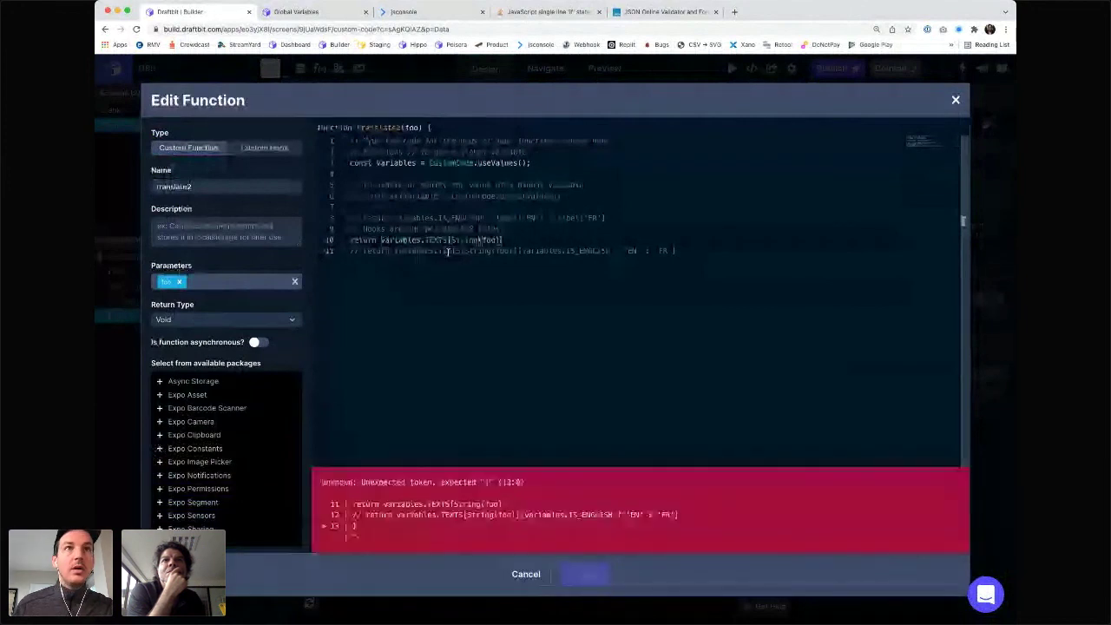
type("]")
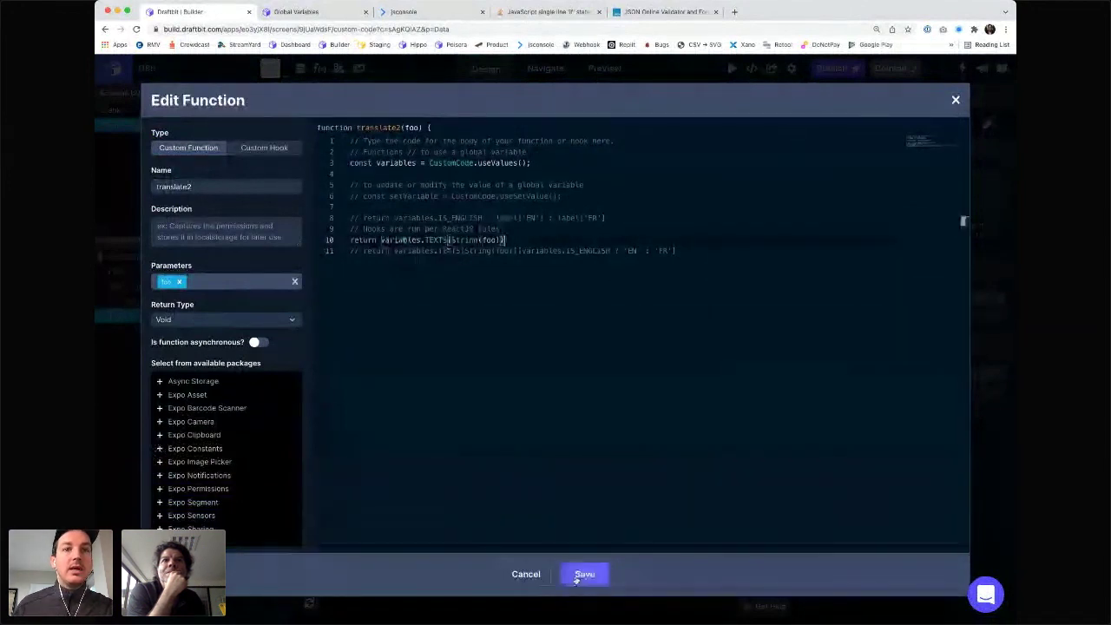
left_click(582, 575)
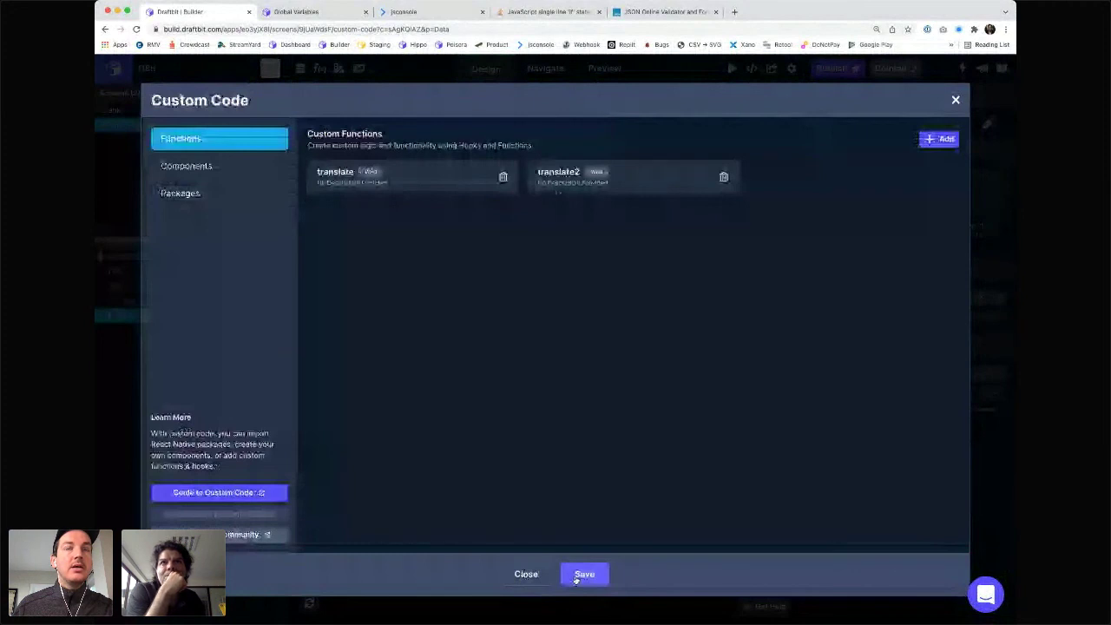
left_click(583, 575)
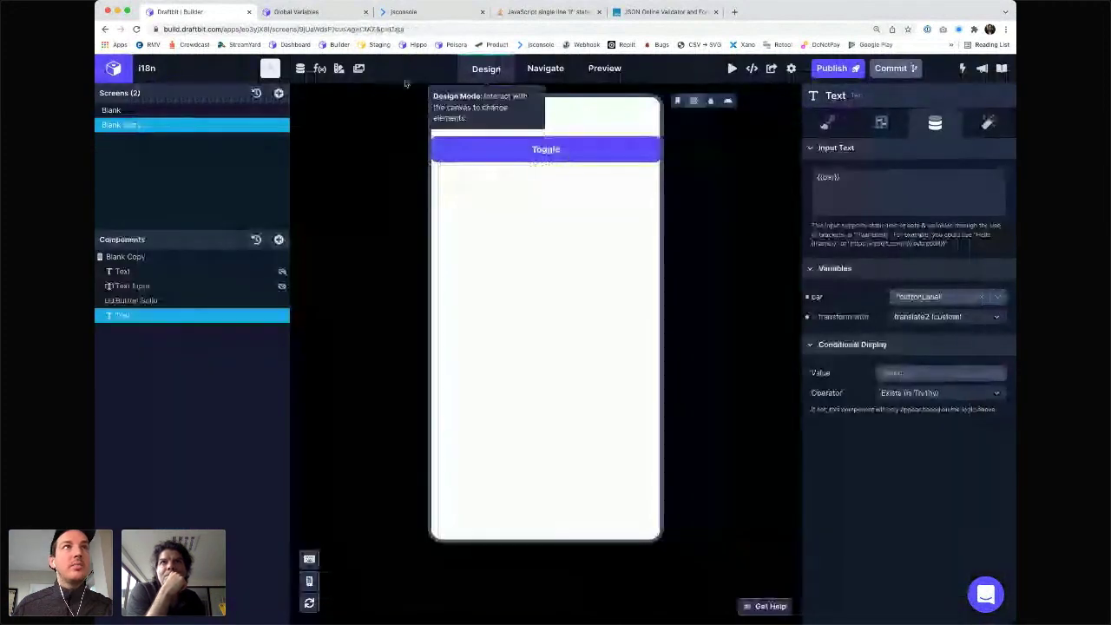
- Tidy translate2's return line and confirm the Text's transform is still translate2
left_click(320, 70)
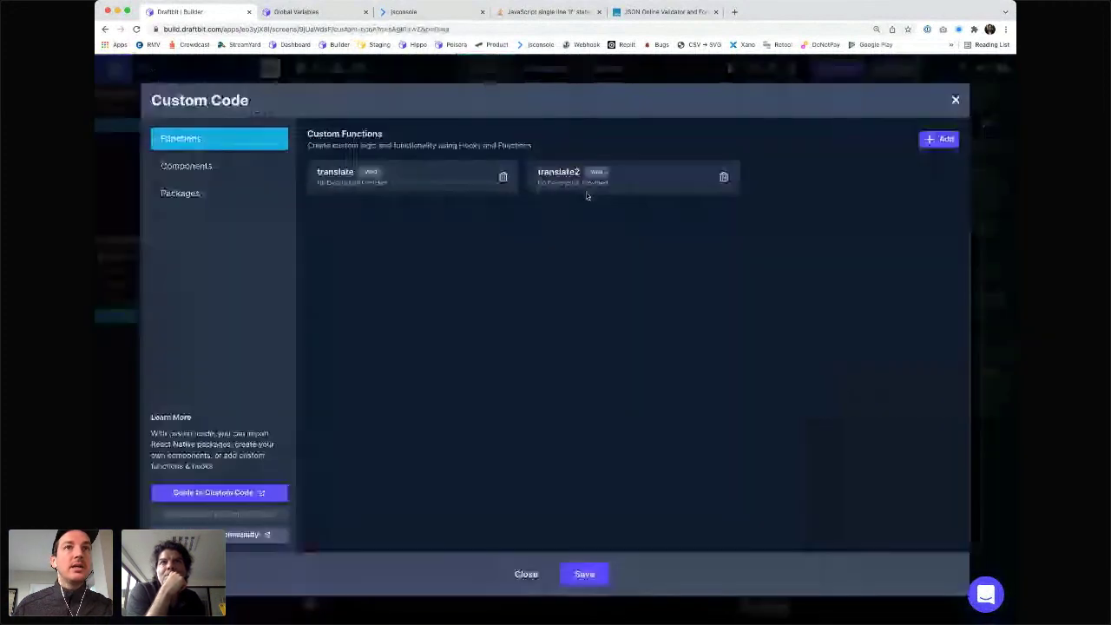
left_click(586, 196)
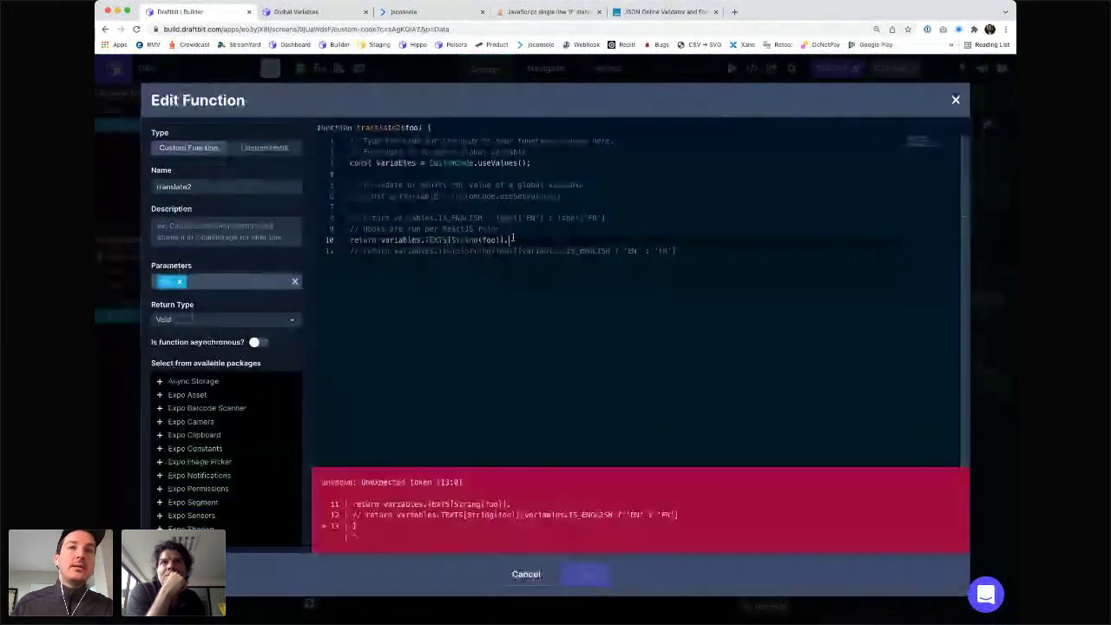
type("F")
key("BackSpace")
key("BackSpace")
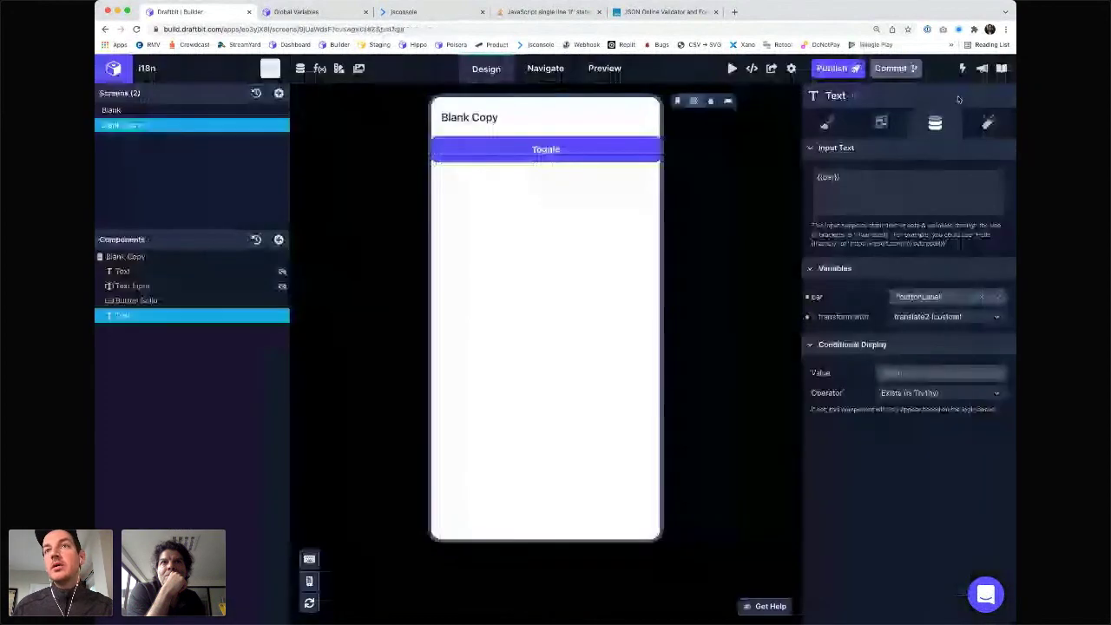
left_click(946, 317)
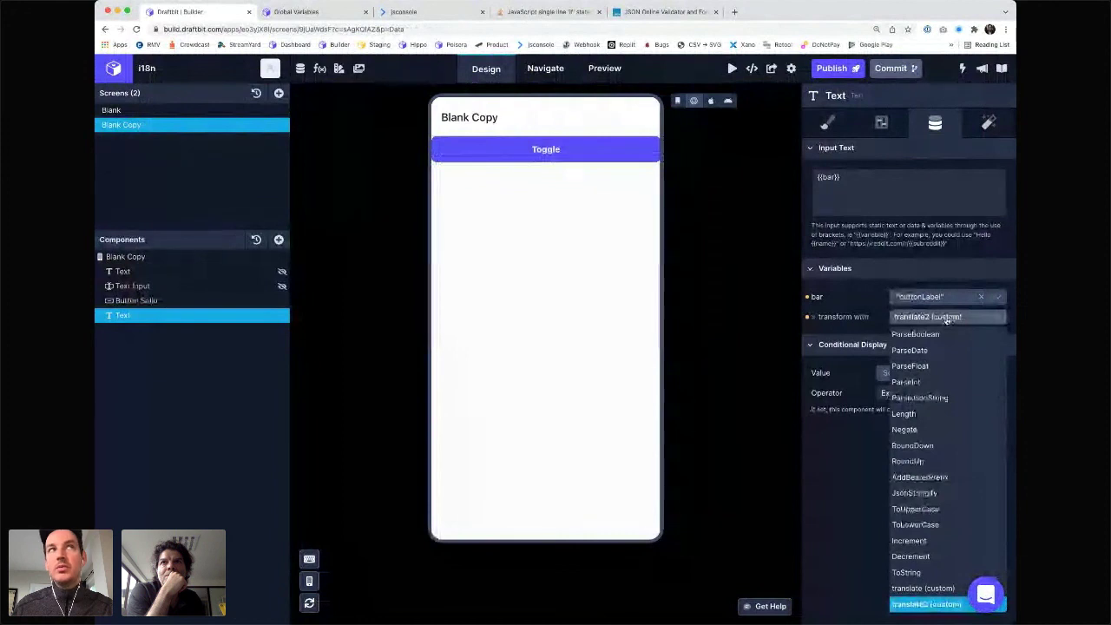
left_click(948, 318)
- Append .toString() to translate2's TEXTS lookup and save it
left_click(320, 70)
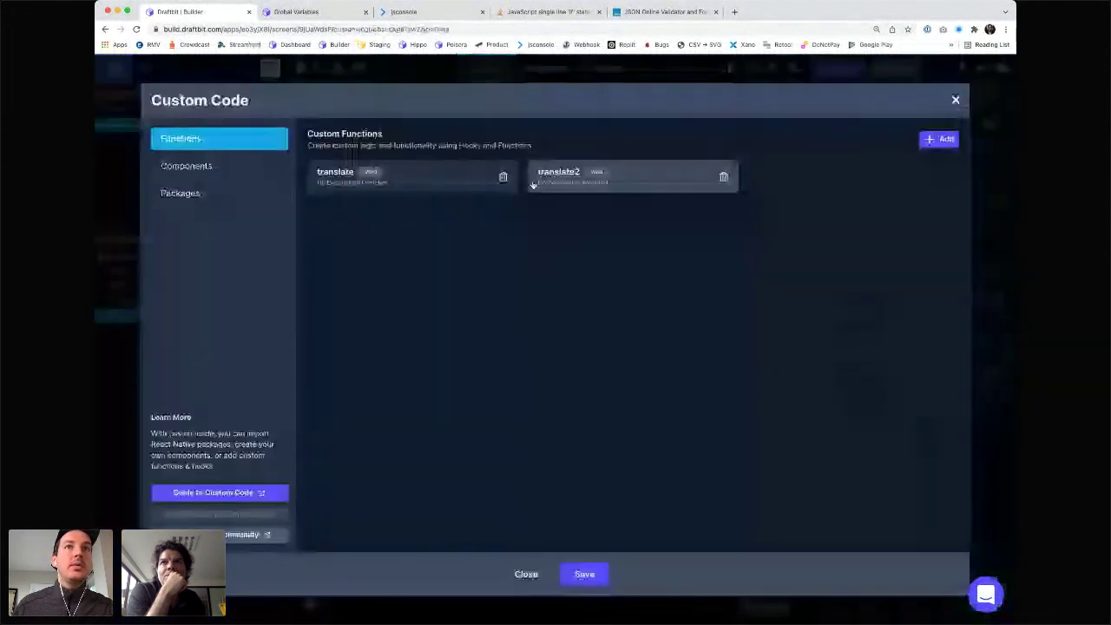
left_click(556, 174)
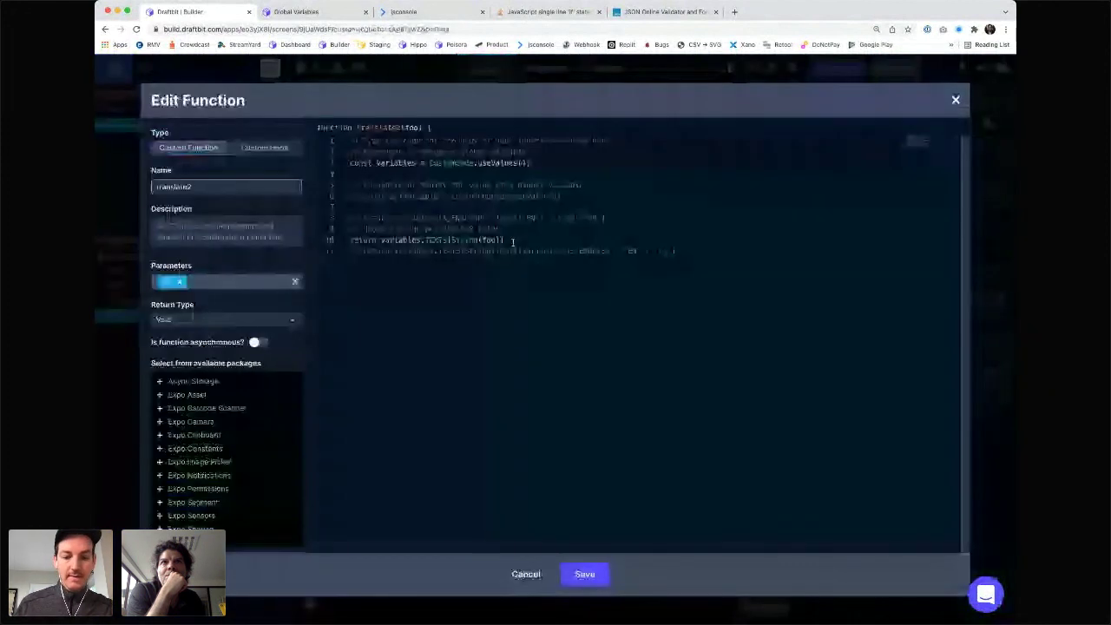
left_click(514, 243)
type(".toString()")
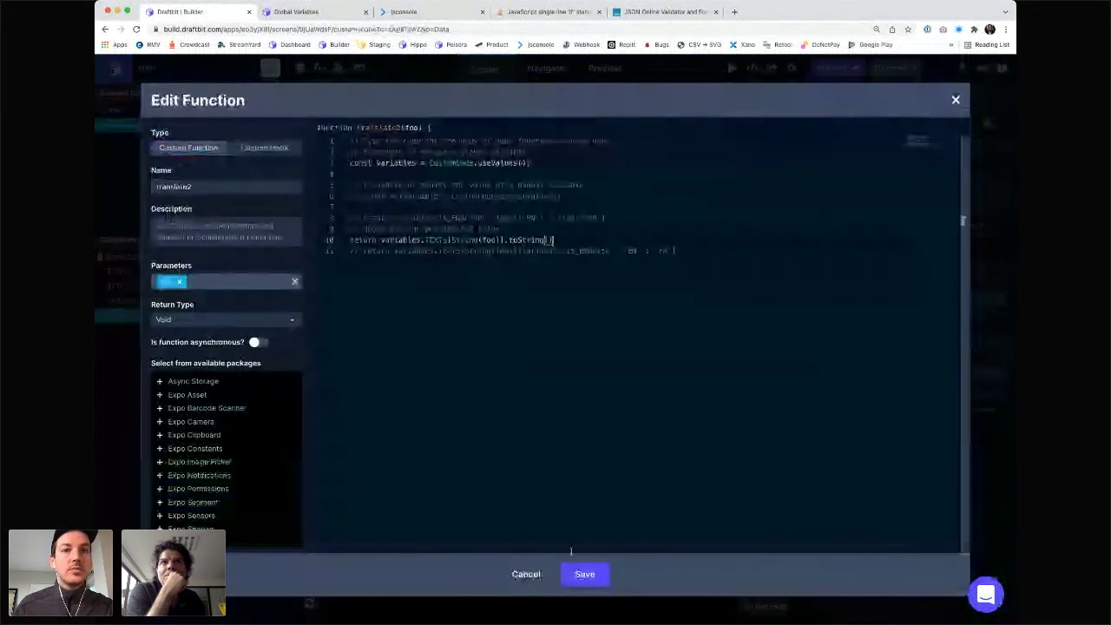
left_click(584, 574)
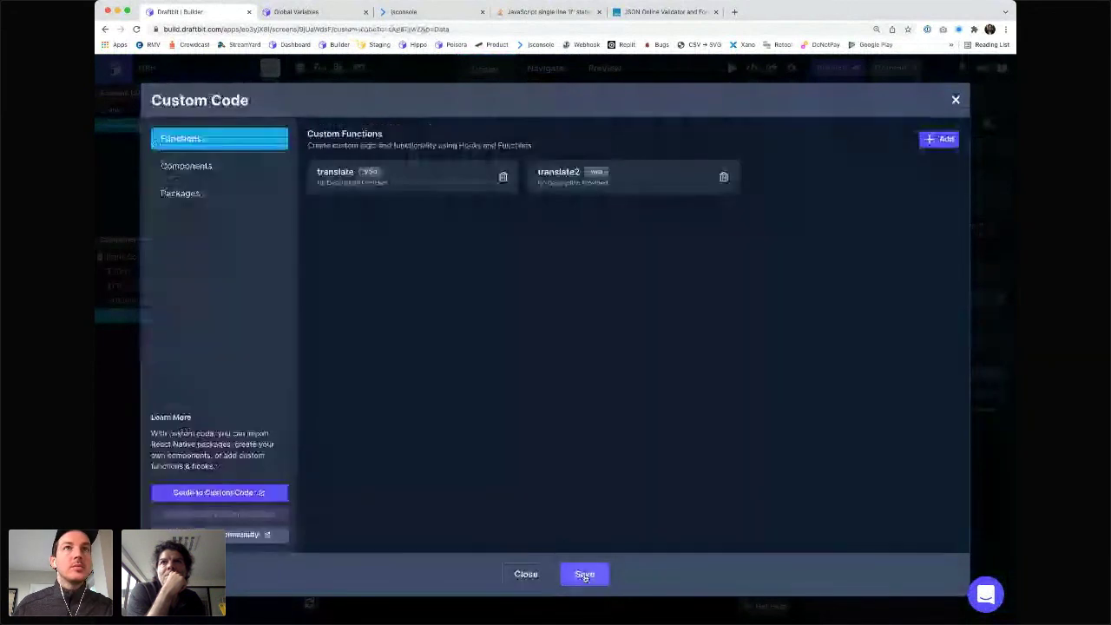
left_click(585, 574)
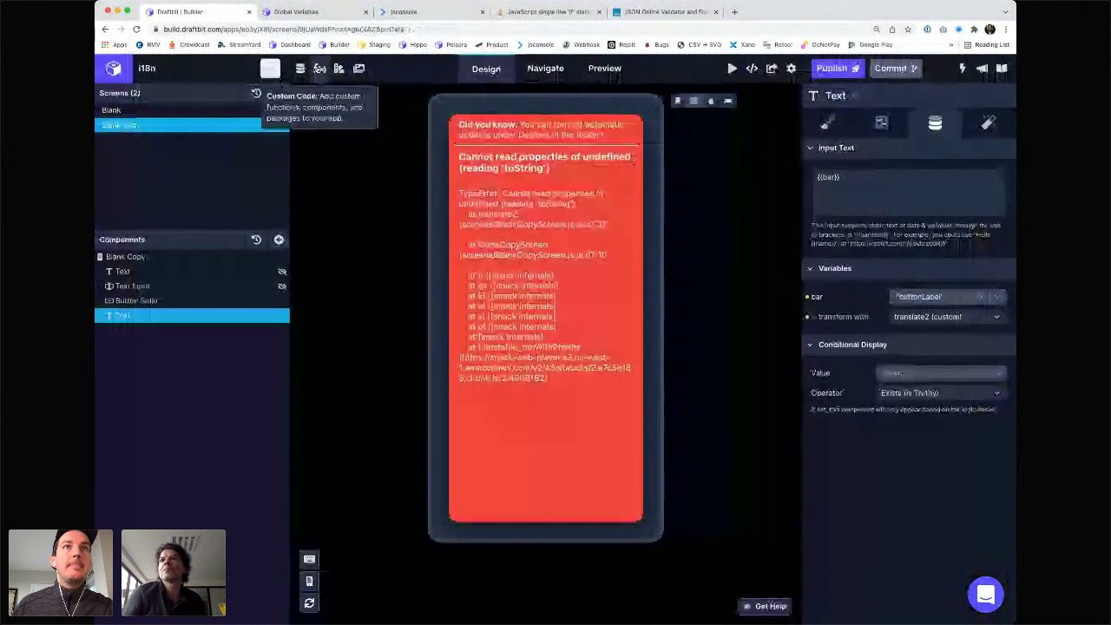
- Replace .toString() with a JSON.stringify(...) wrapper around the lookup and save
left_click(270, 68)
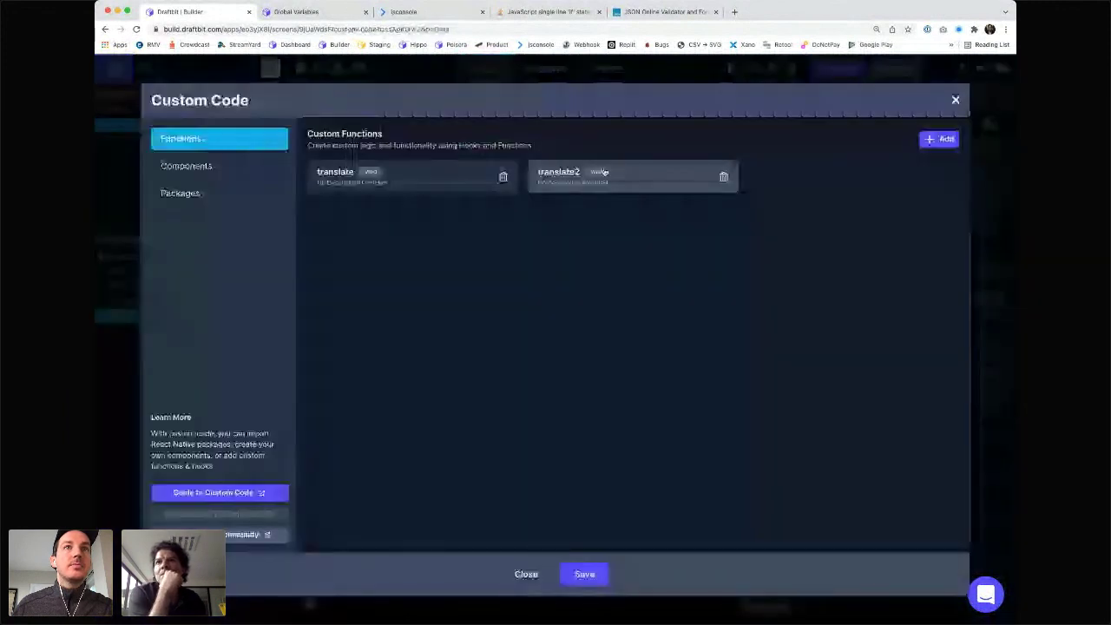
left_click(604, 172)
left_click(544, 243)
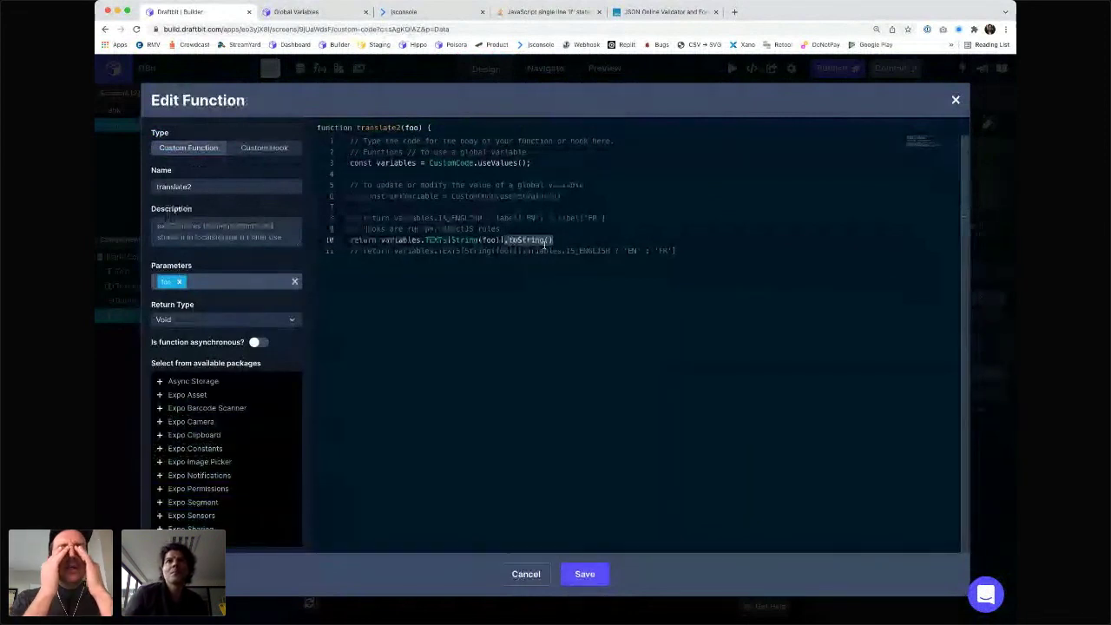
key("BackSpace")
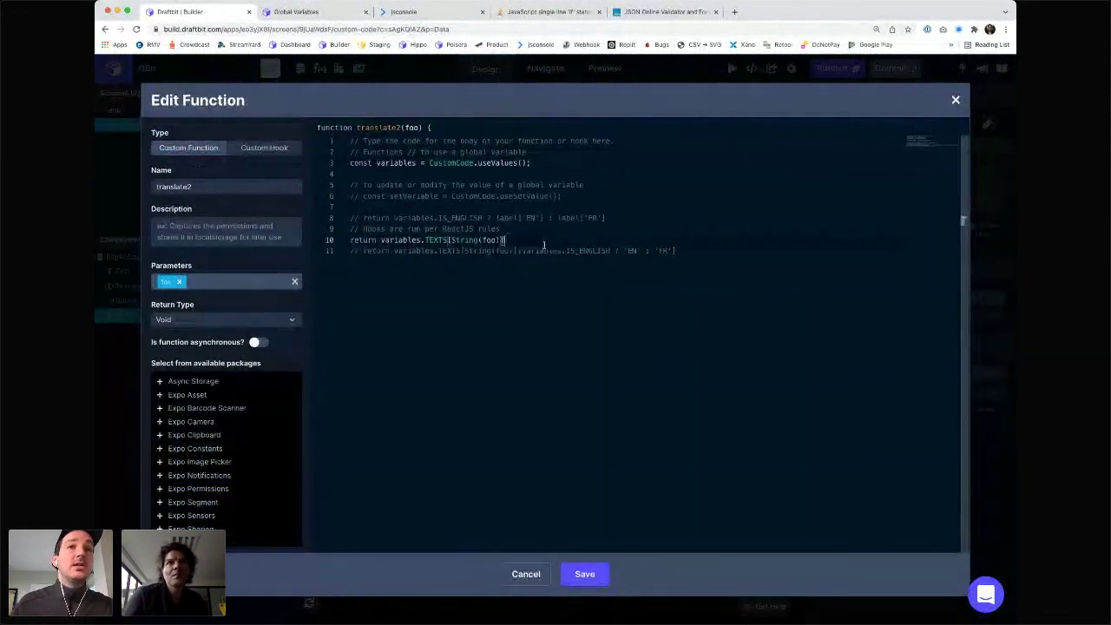
key("super+Left")
key("alt+Right")
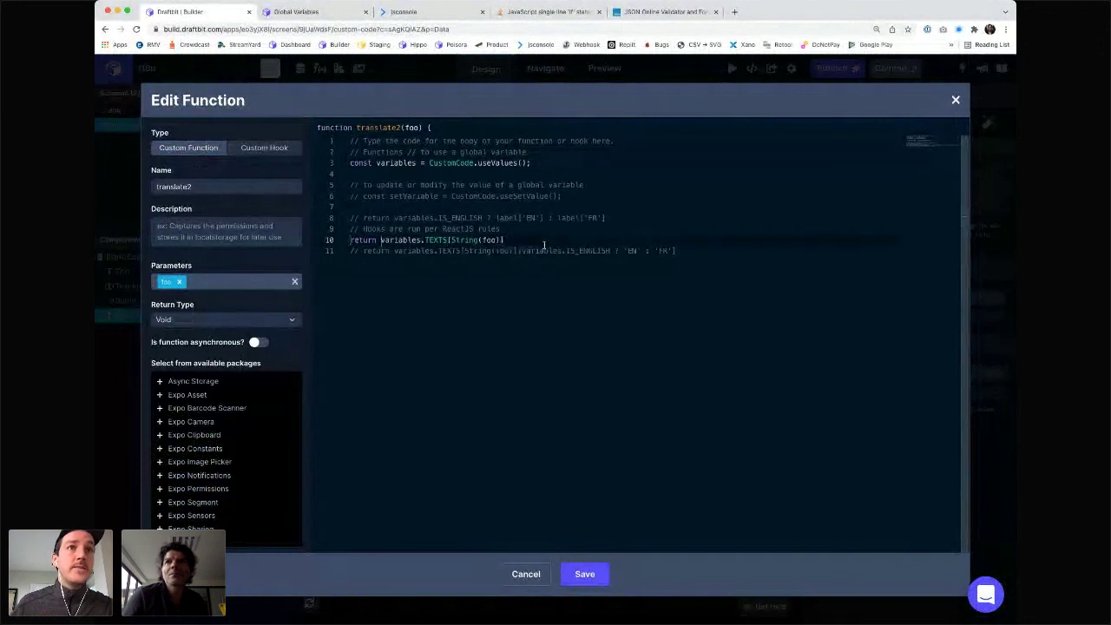
type("JSON.string")
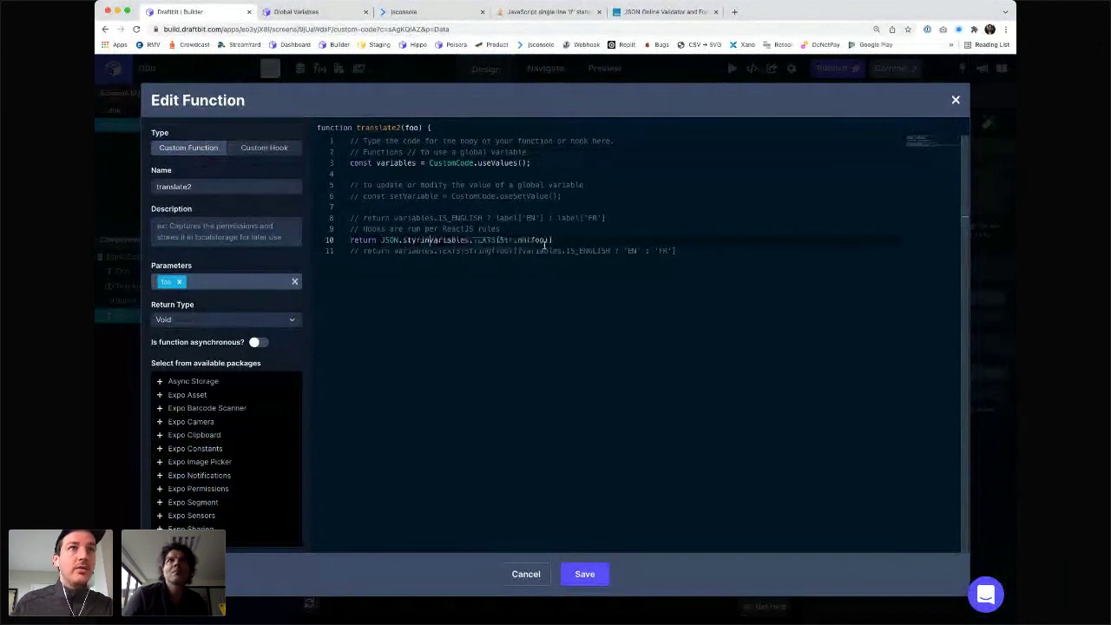
key("BackSpace")
type("fy(")
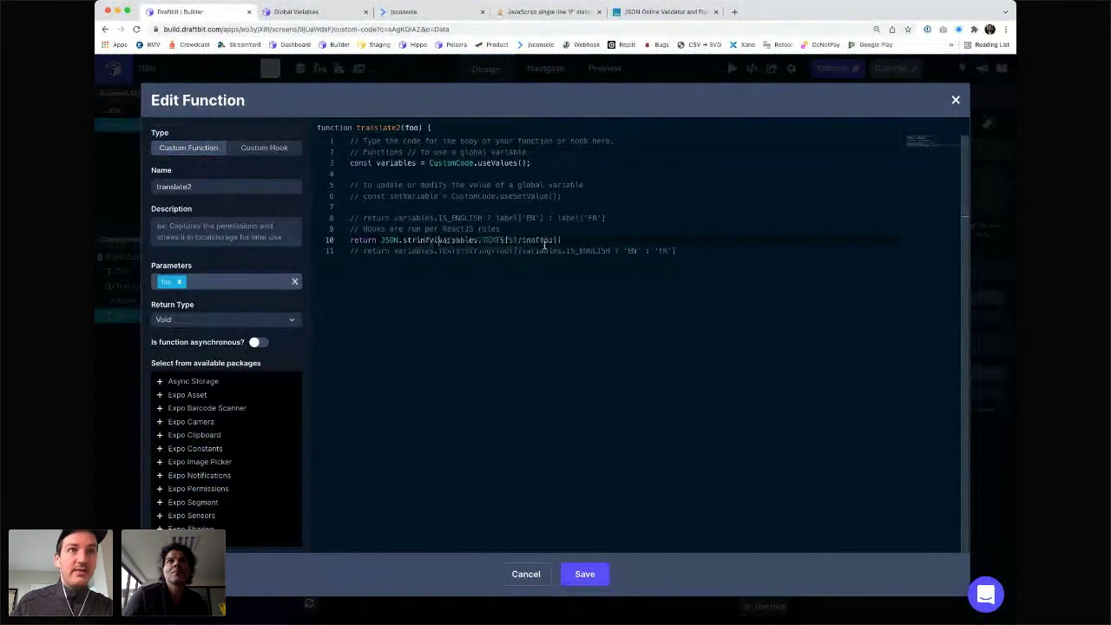
type(")")
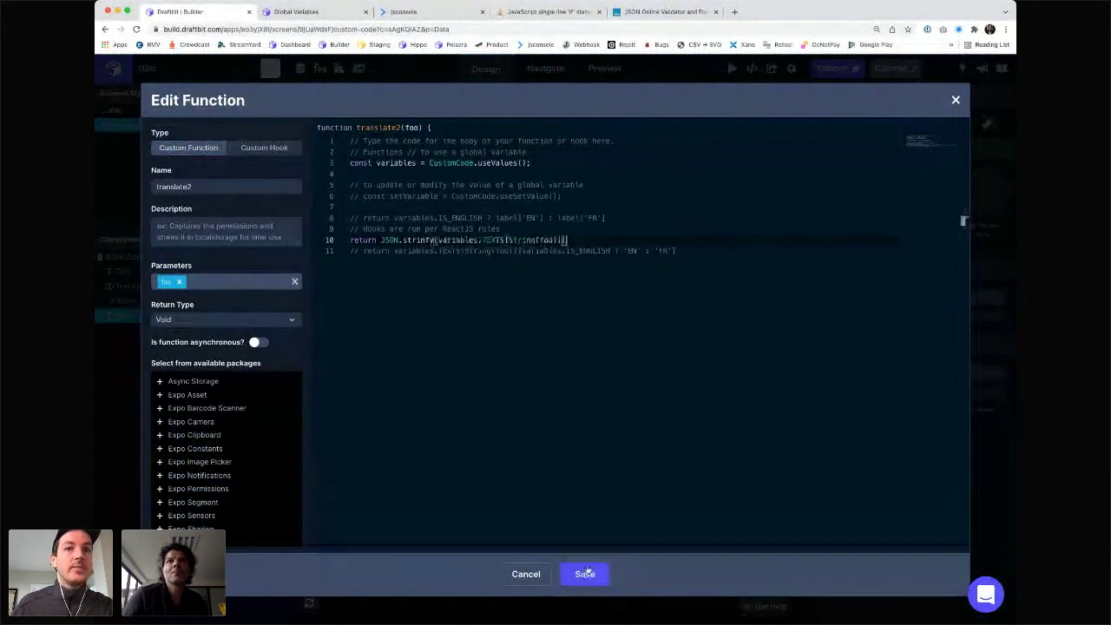
left_click(585, 574)
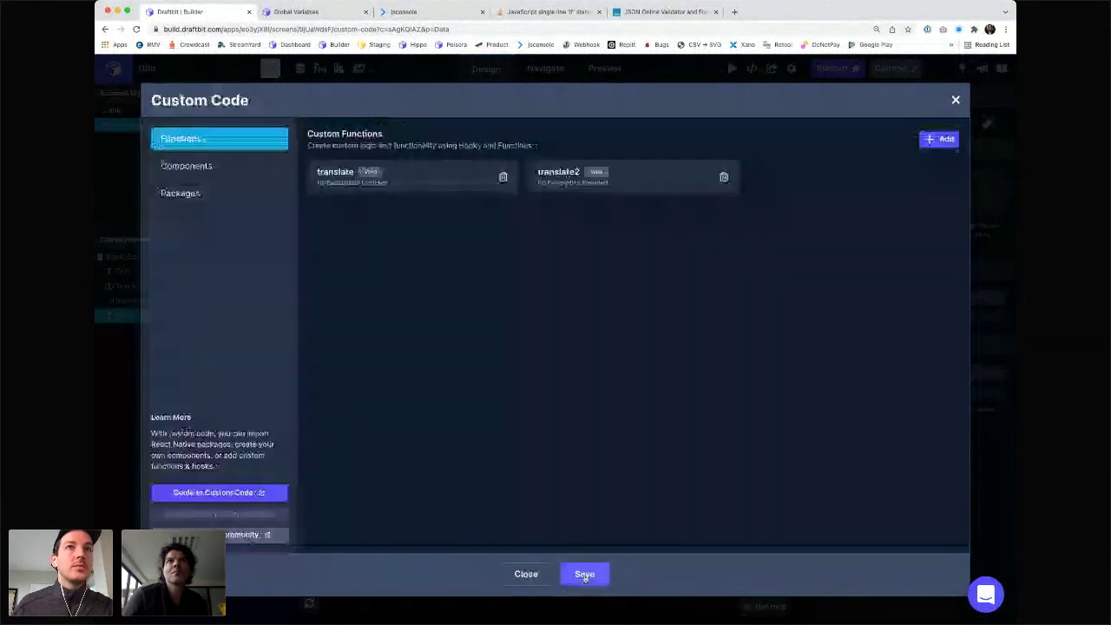
- Check the preview, then re-save translate2 unchanged
left_click(585, 574)
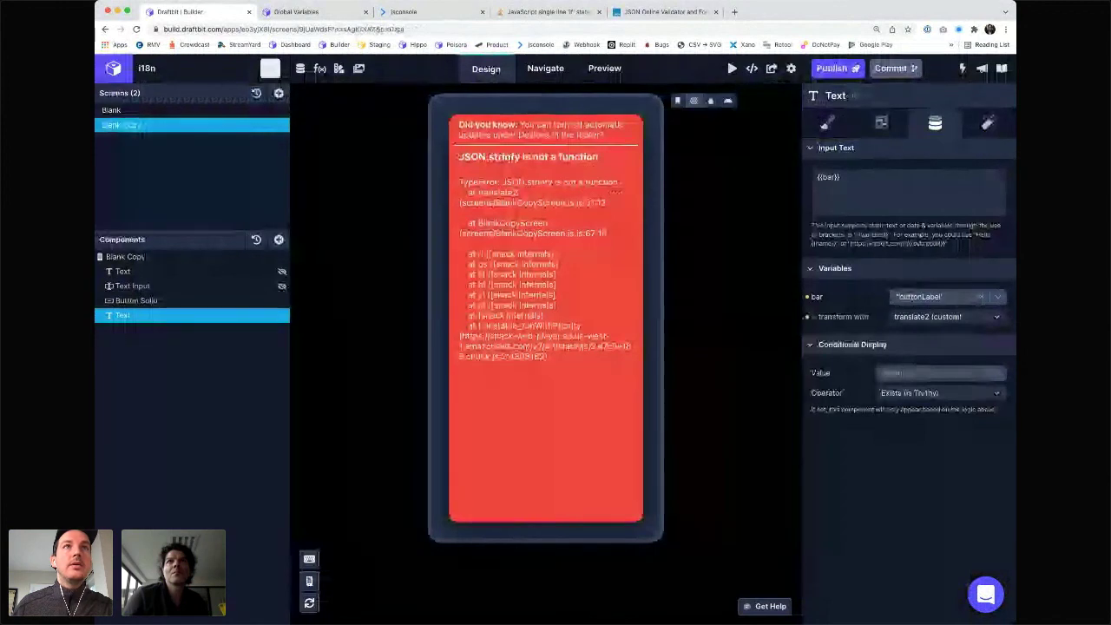
left_click(320, 68)
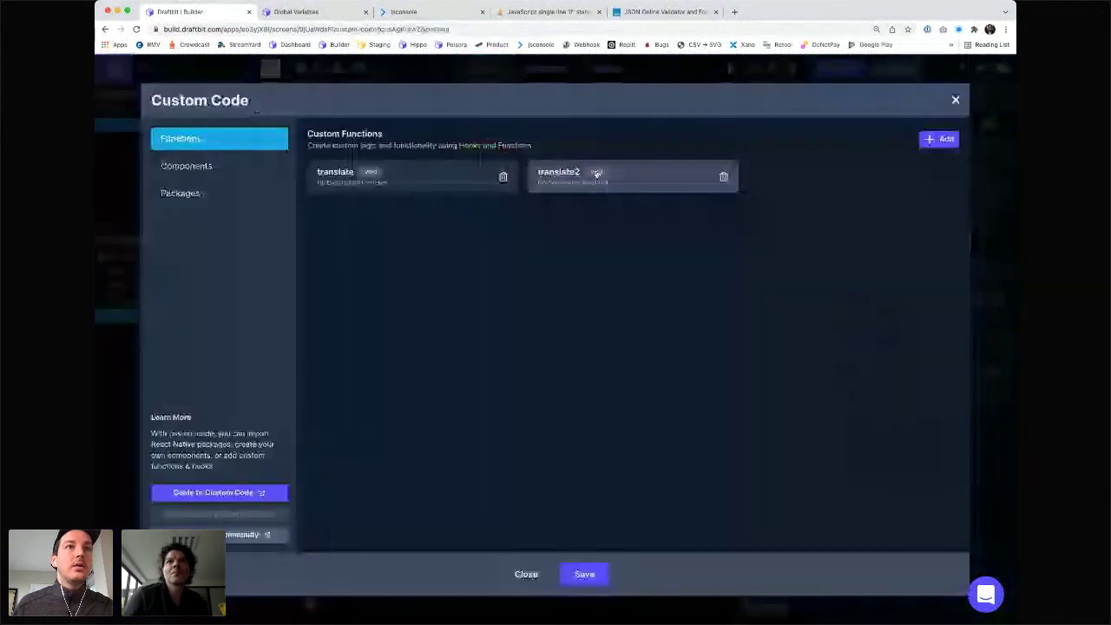
left_click(596, 174)
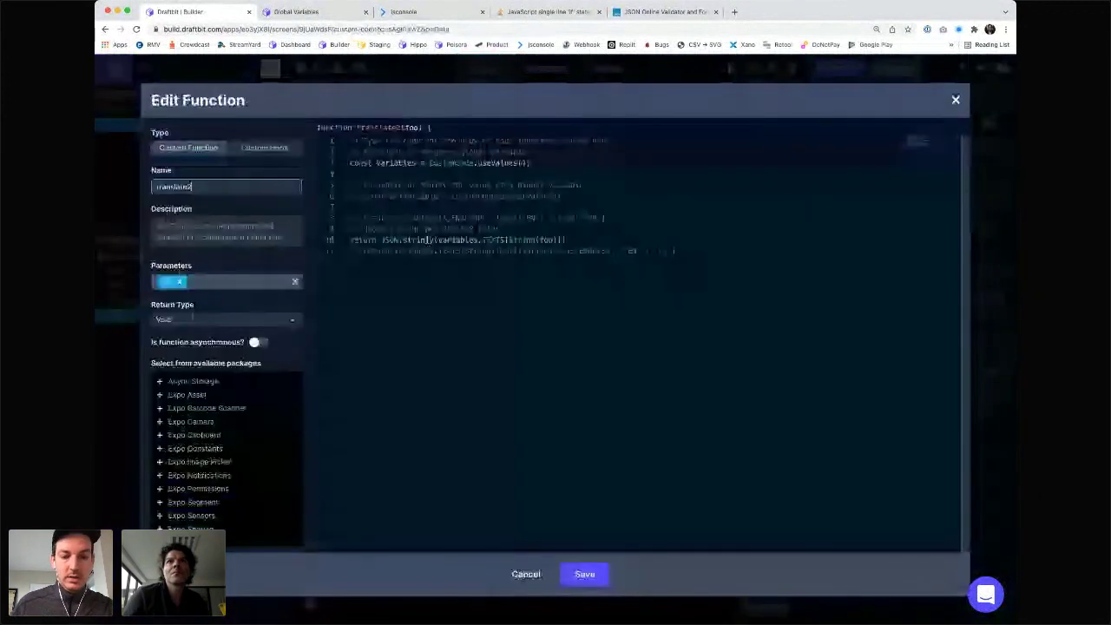
left_click(587, 574)
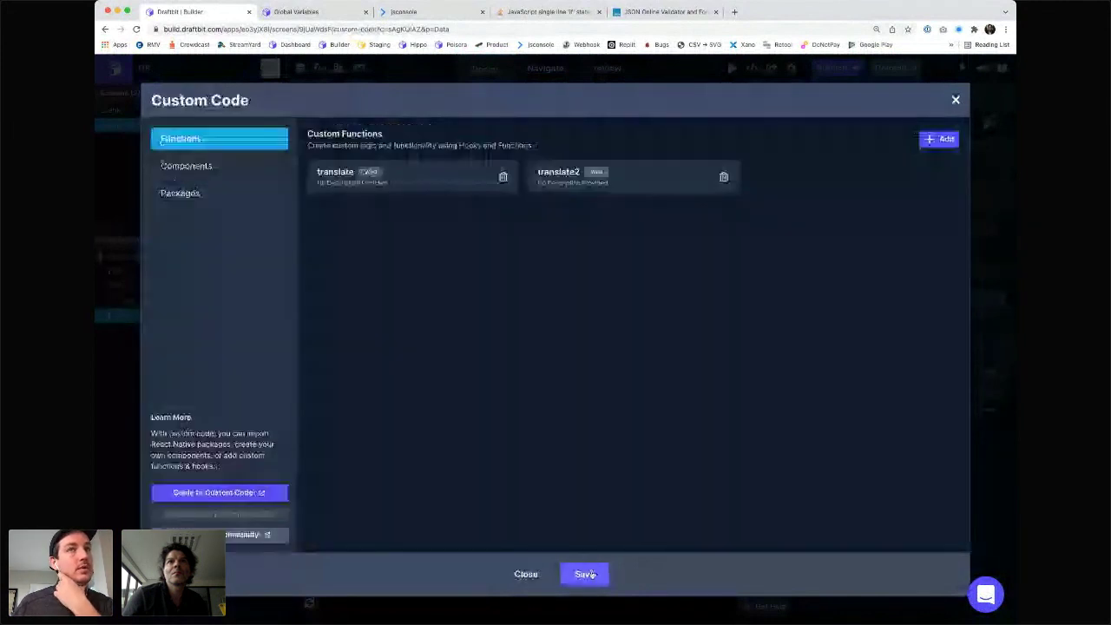
left_click(586, 574)
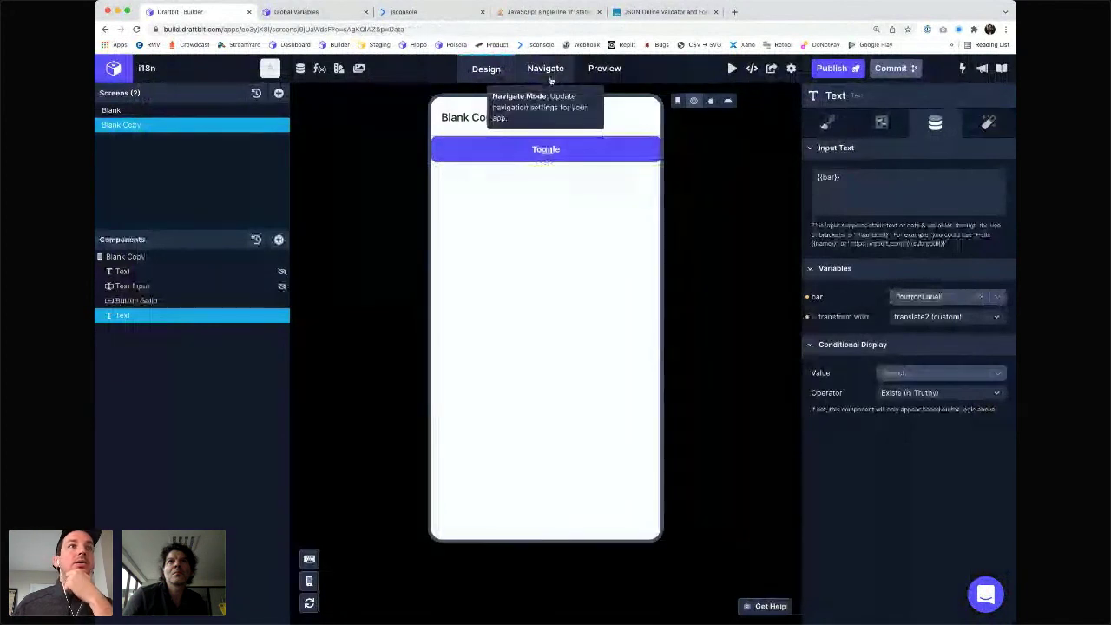
- Append + "yolo" to translate2's return so the preview shows undefinedyolo
left_click(319, 69)
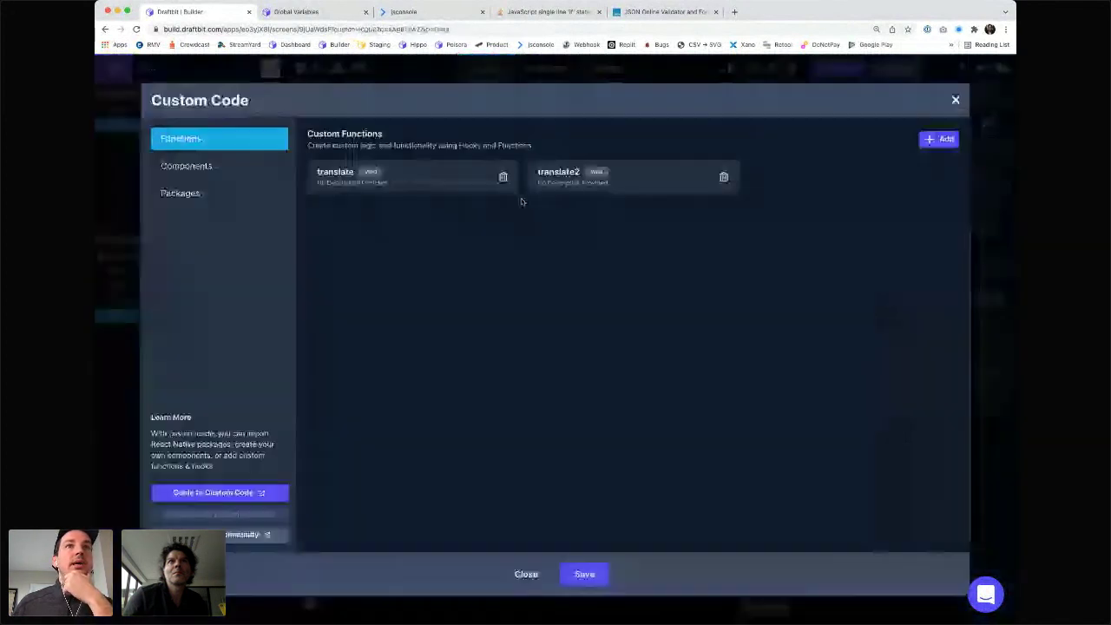
left_click(564, 174)
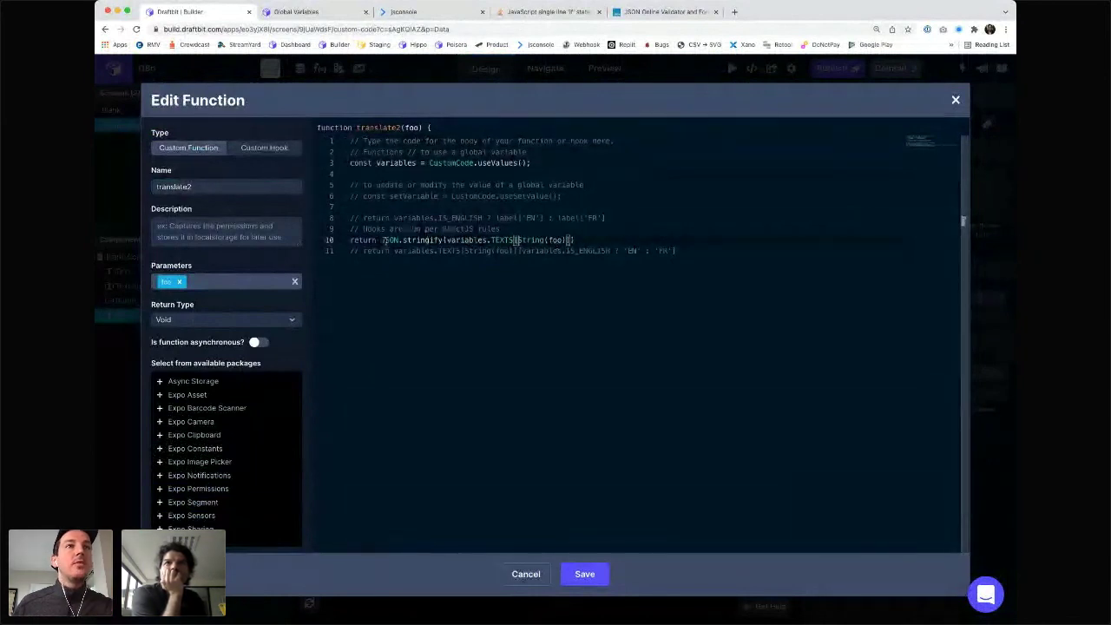
type("+ \"yolo\"")
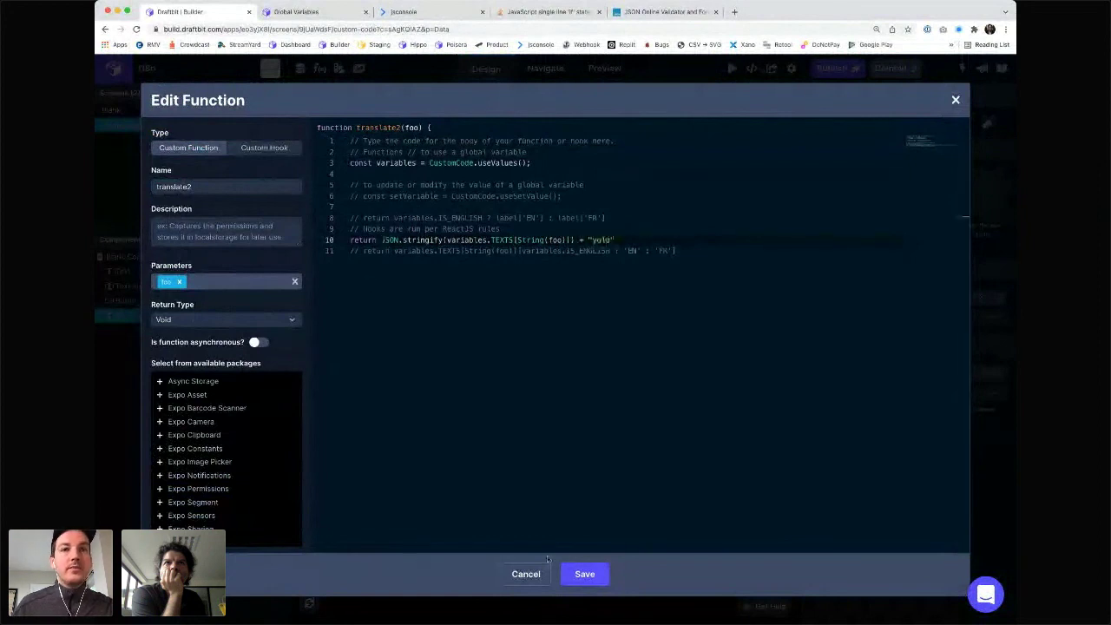
left_click(582, 578)
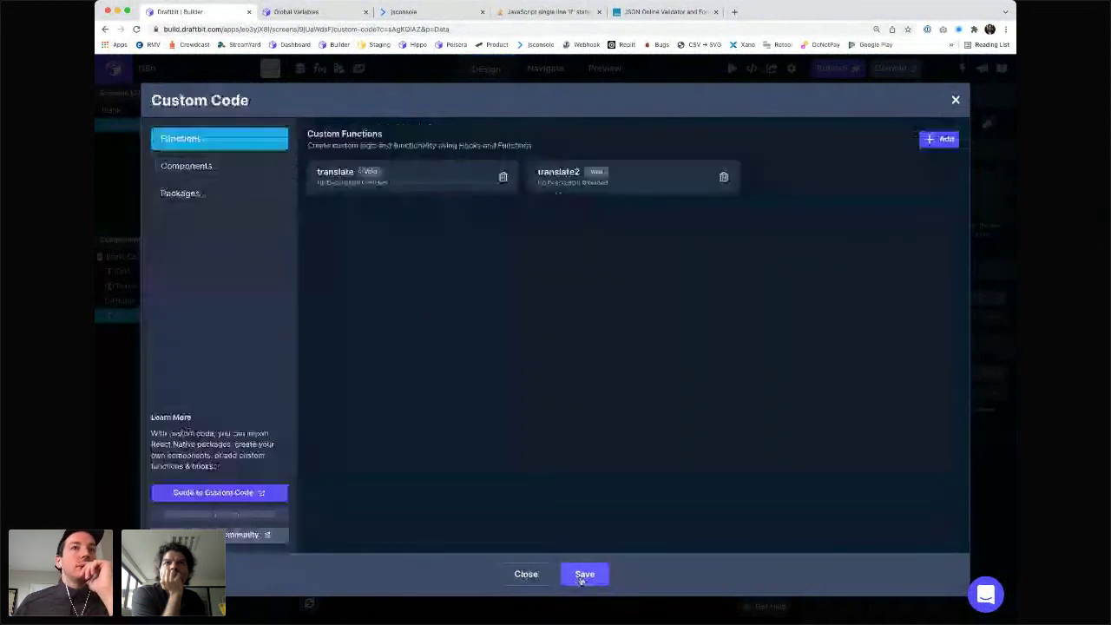
left_click(584, 574)
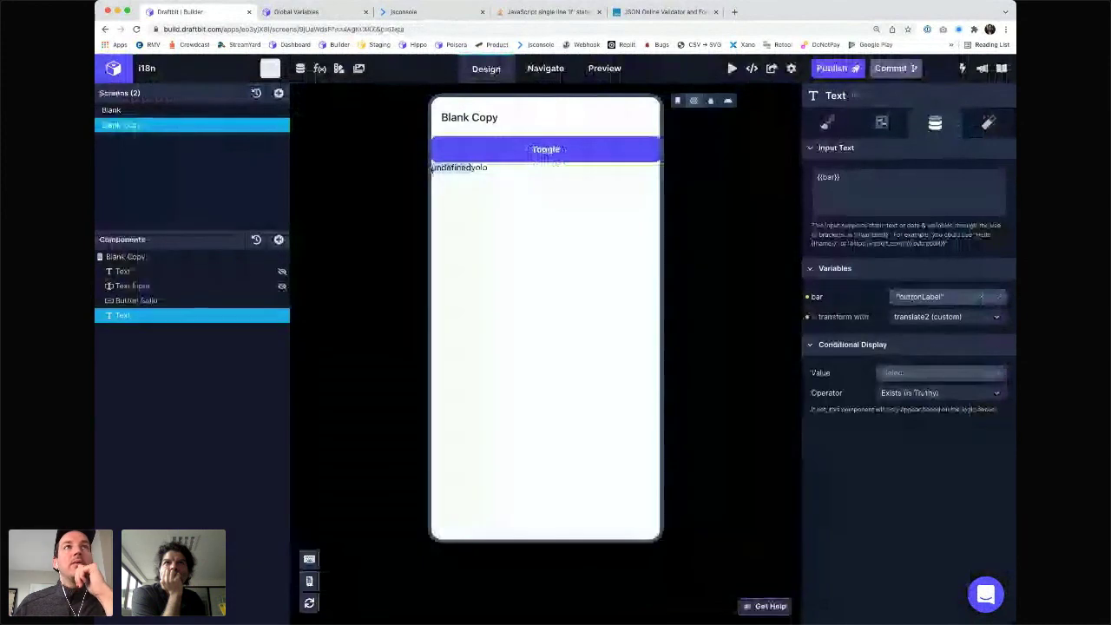
- Select translate2's returned expression on line 10 and go to jsconsole
left_click(319, 68)
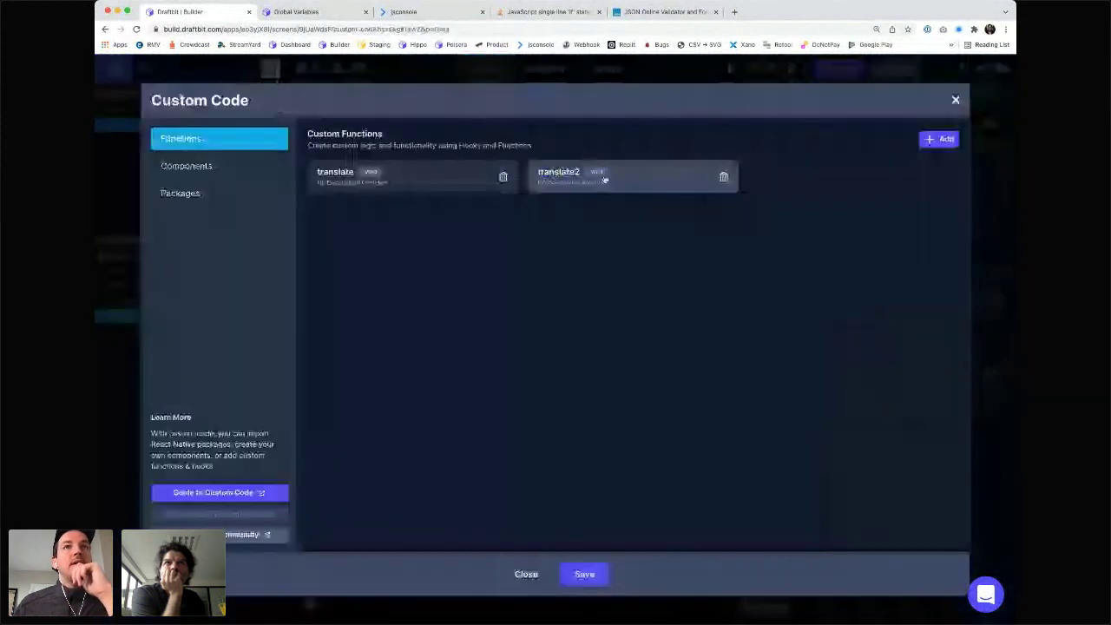
left_click(605, 178)
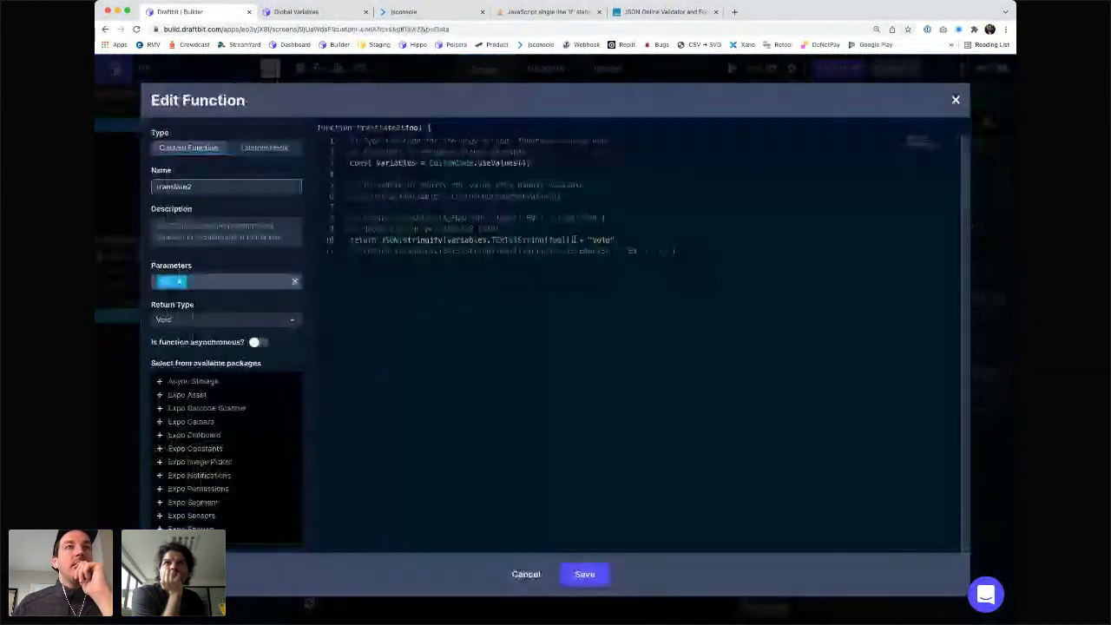
left_click_drag(575, 240, 444, 240)
key("super+c")
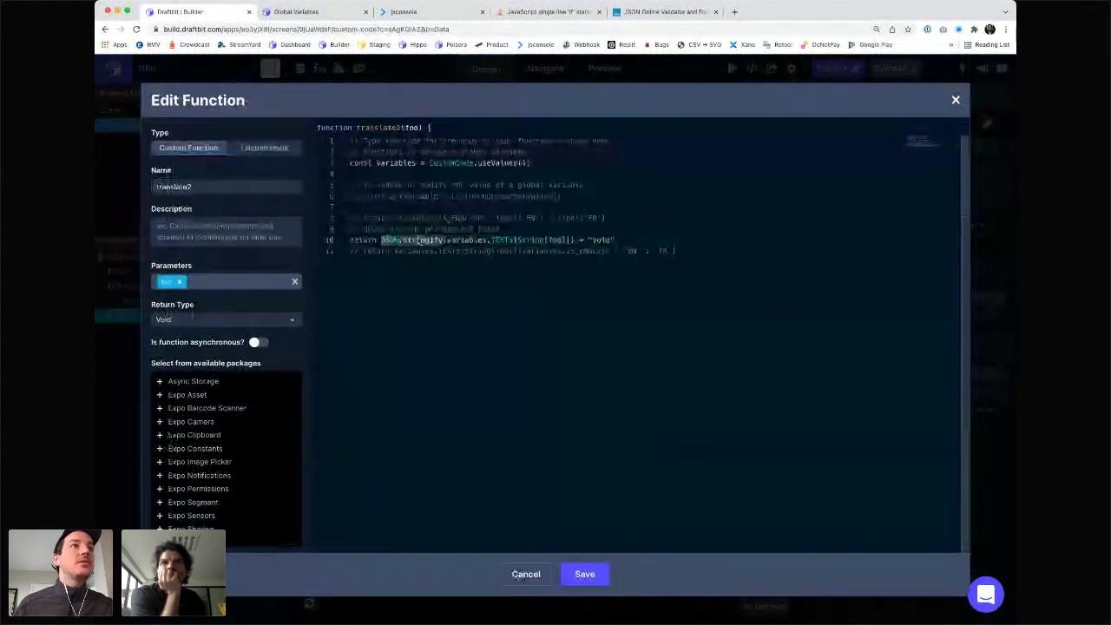
left_click(404, 12)
- In jsconsole, test JSON.stringify with an empty call and a quoted sample JSON string
key("super+v")
type("(\"")
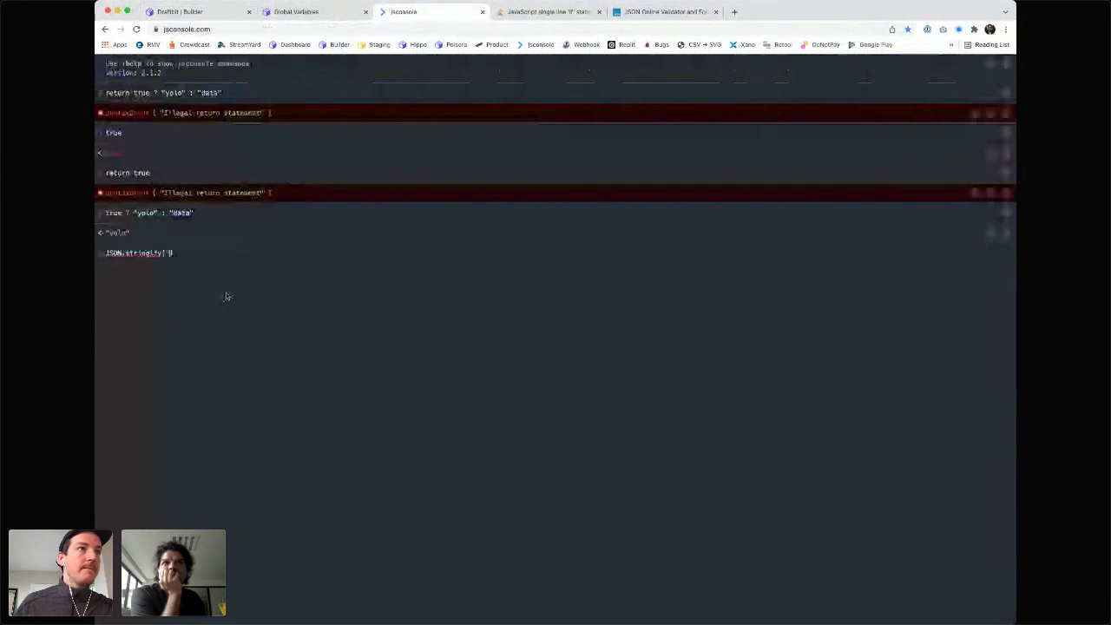
key("BackSpace")
key("Return")
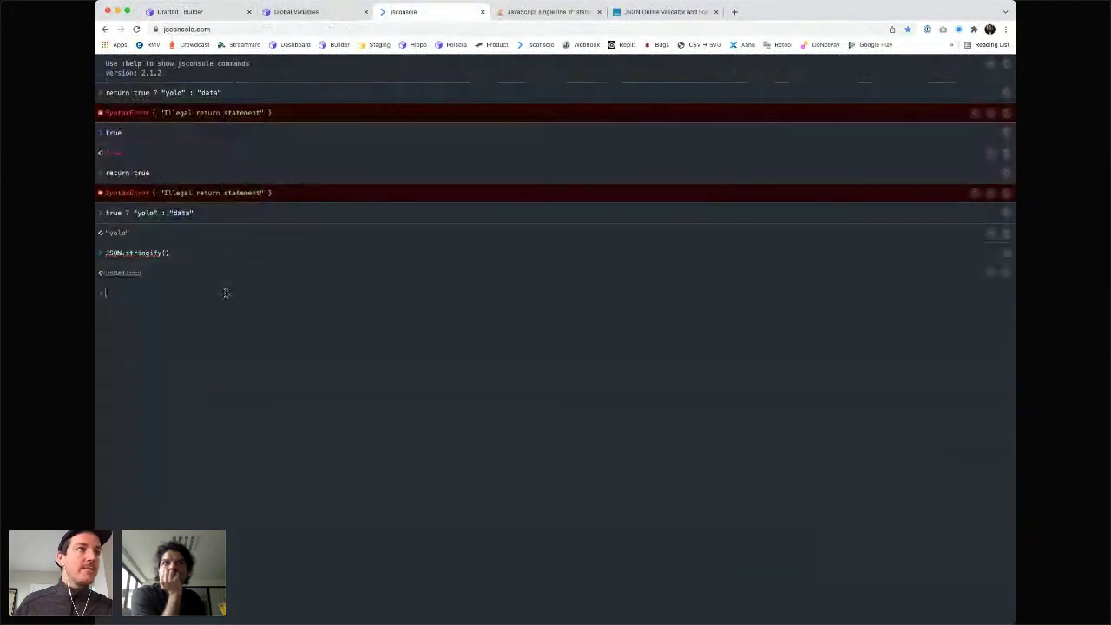
key("Up")
type("\"")
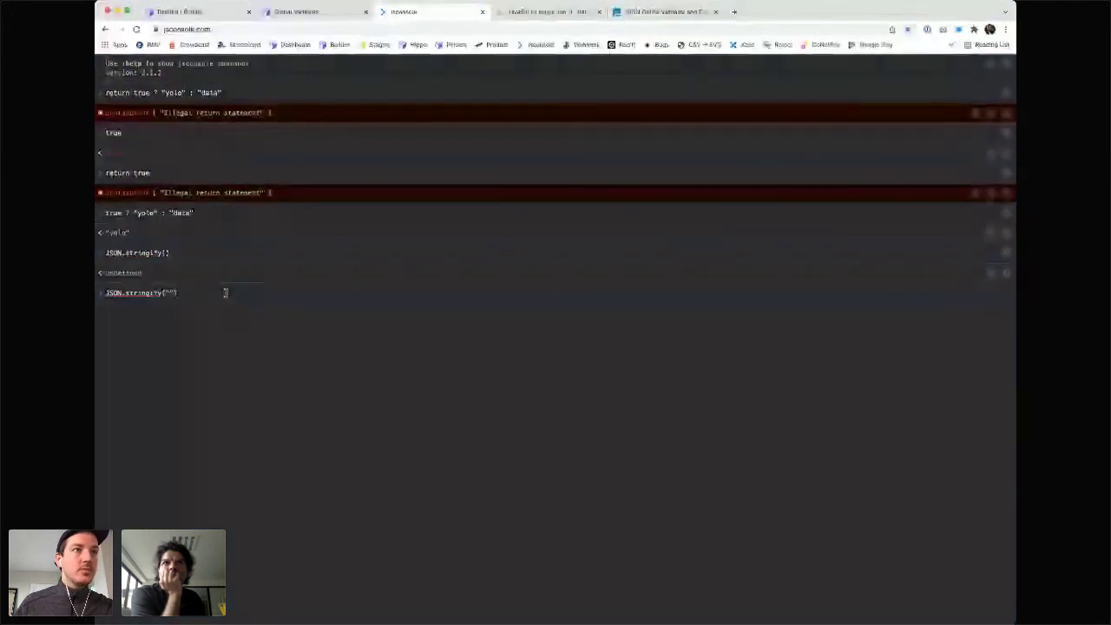
type("{\"")
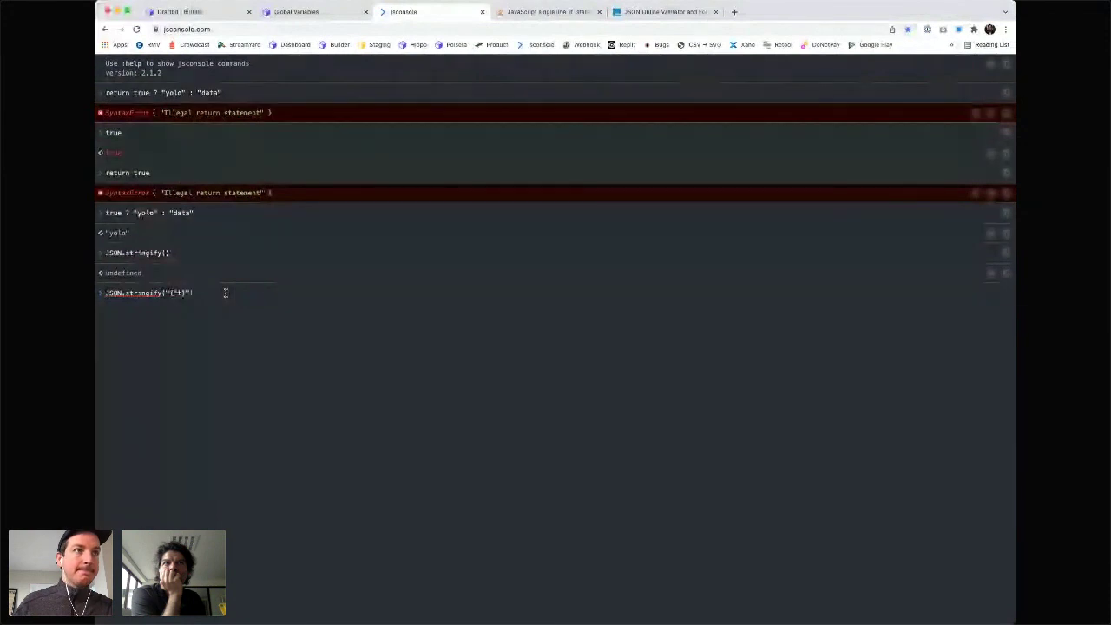
type("res\":")
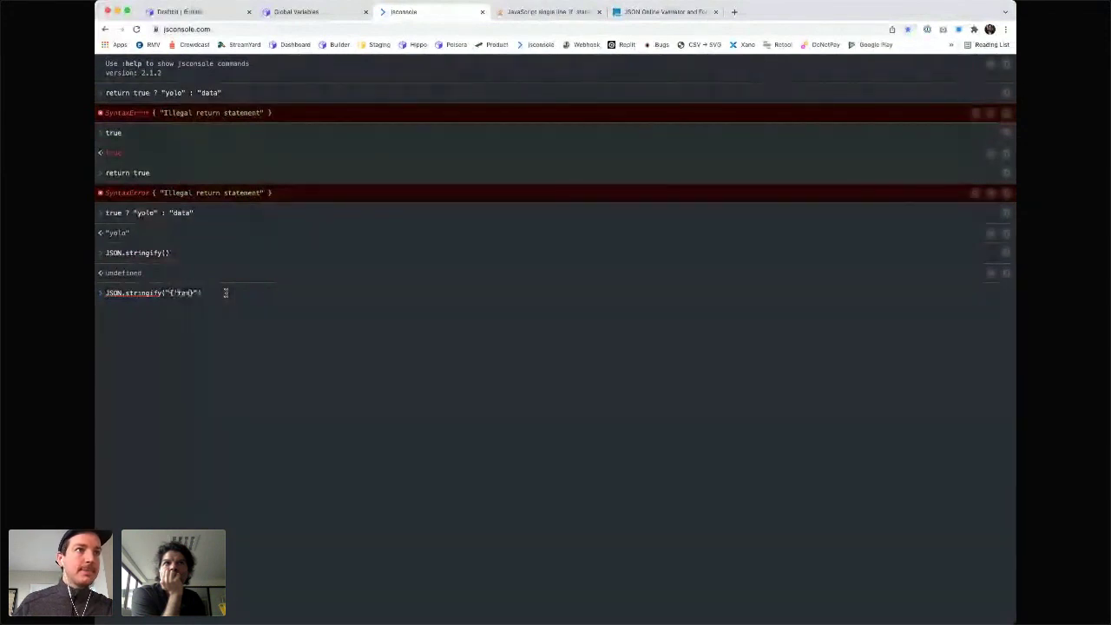
type("'hi")
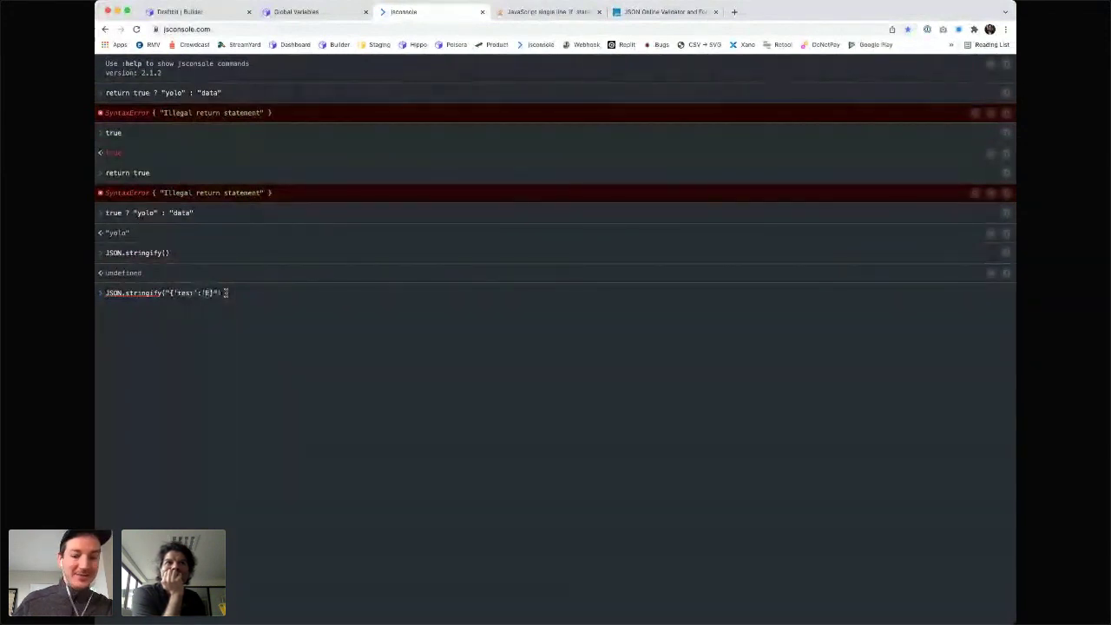
key("Return")
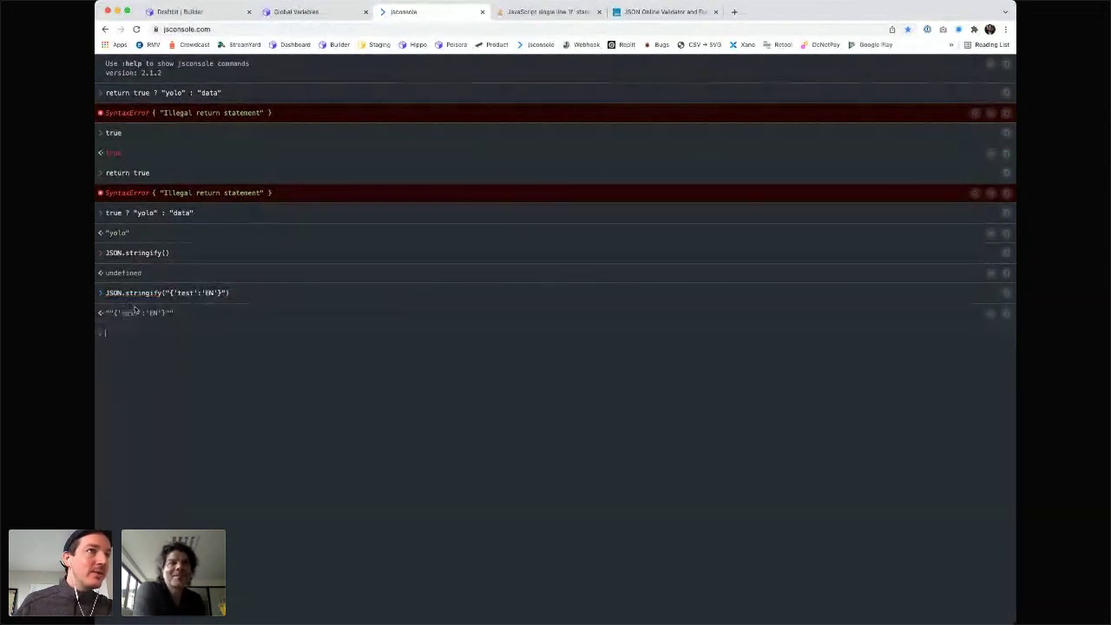
- Stringify the unquoted object {'test':'EN'}, getting {"test":"EN"}, then return to the builder
key("Up")
key("Left")
key("BackSpace")
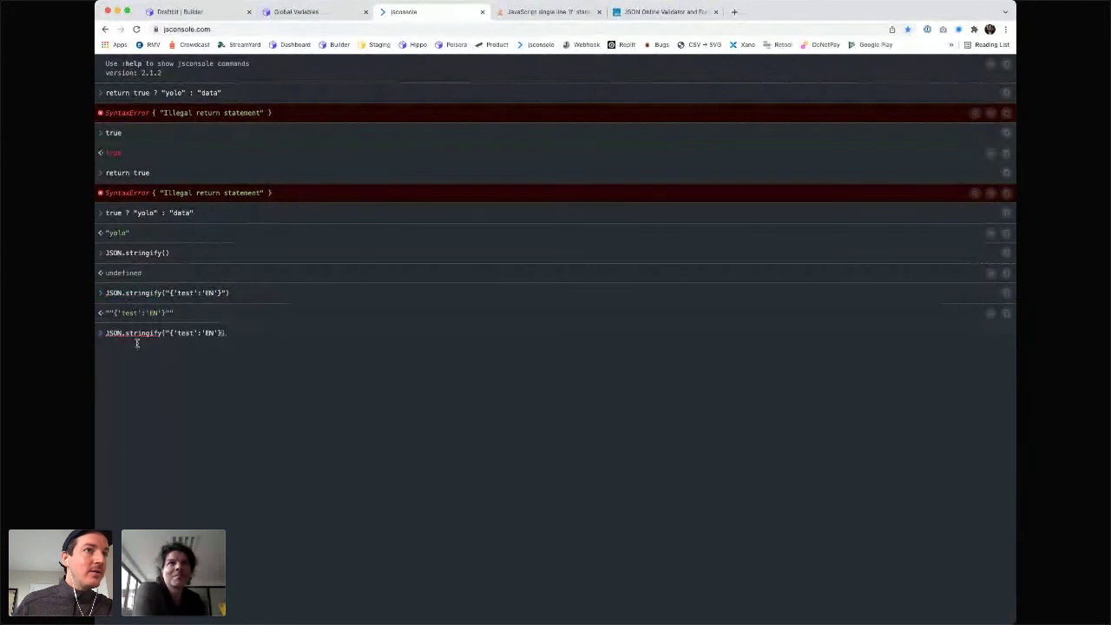
key("Left")
key("Left")
key("Left")
key("Left")
key("Left")
key("Left")
key("Left")
key("Left")
key("Left")
key("Left")
key("Left")
key("Left")
key("Left")
key("BackSpace")
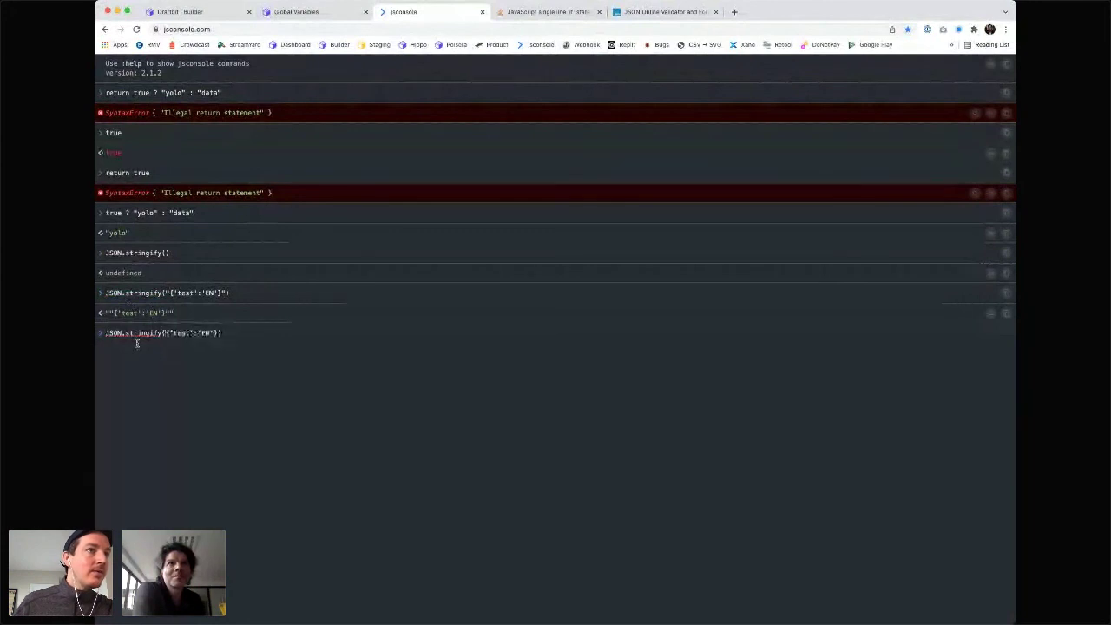
key("Return")
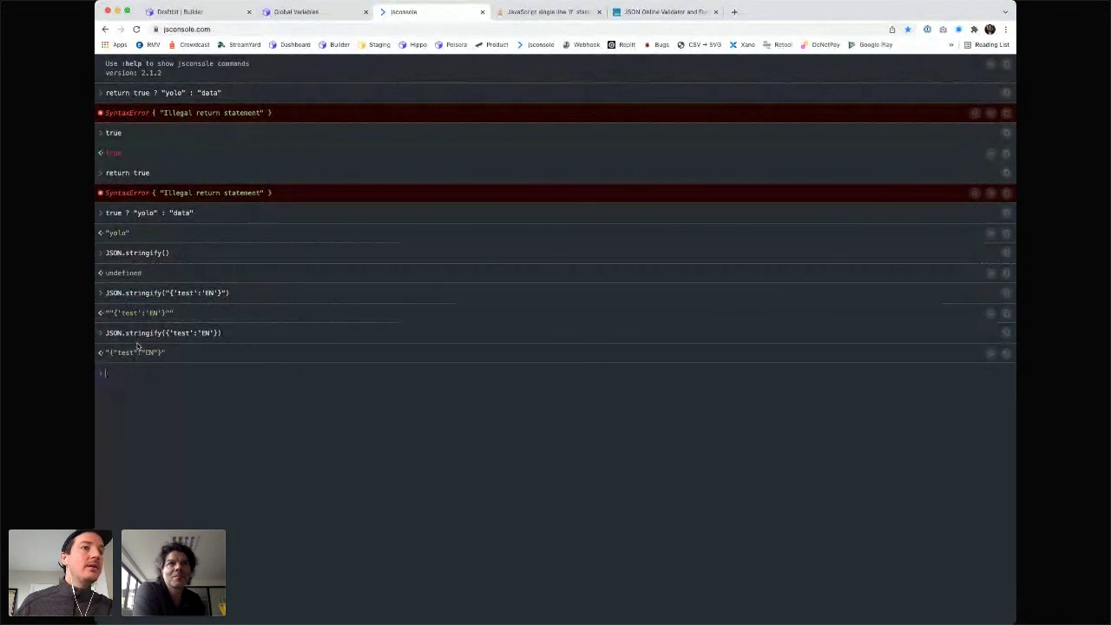
key("ctrl+shift+Tab")
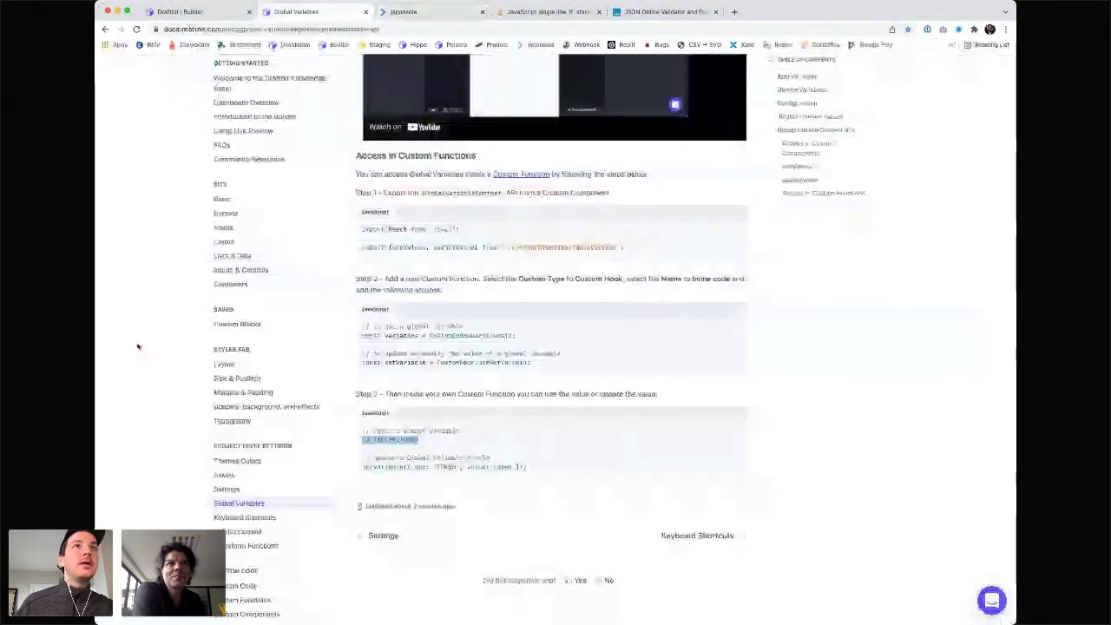
key("ctrl+Tab")
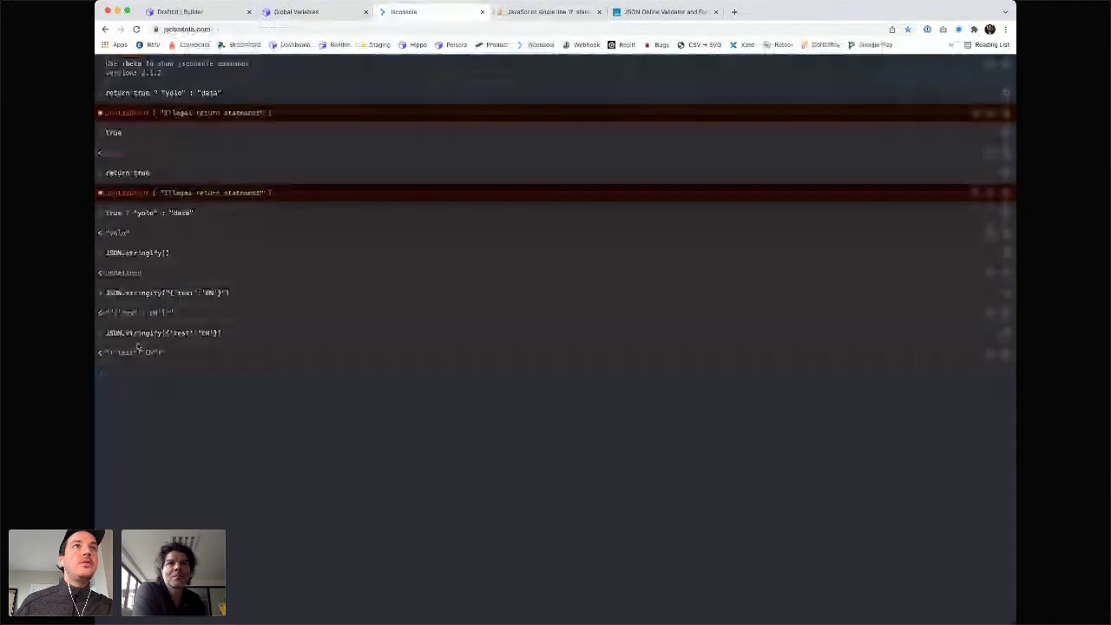
key("ctrl+shift+Tab")
key("ctrl+shift+Tab")
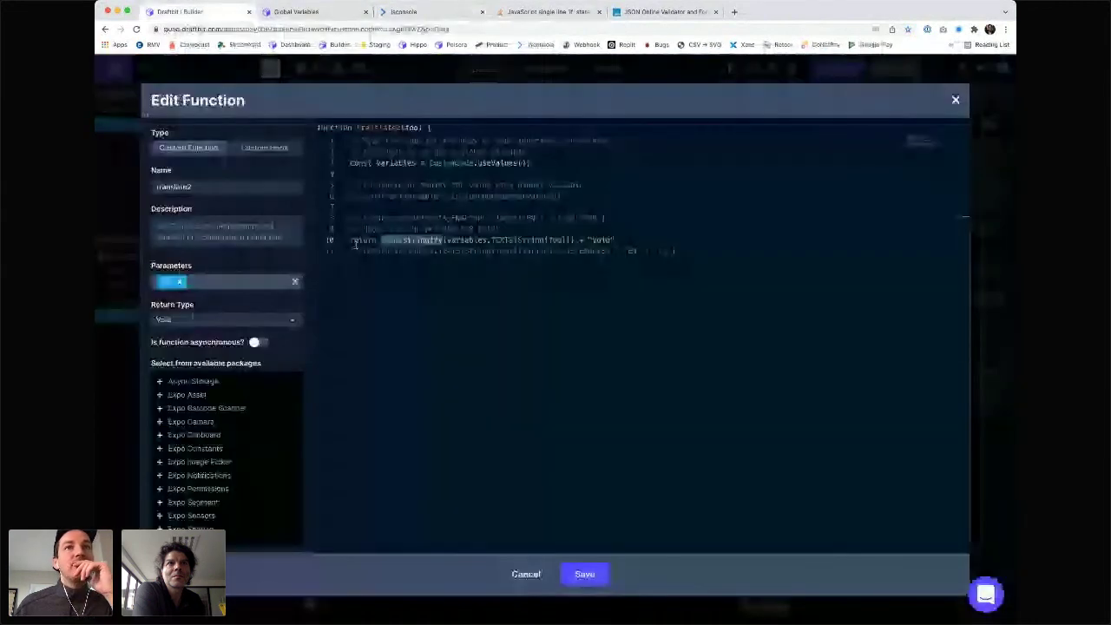
- Insert JSON.parse( before variables.TEXTS on line 10 of translate2 and open a blank tab
left_click(445, 241)
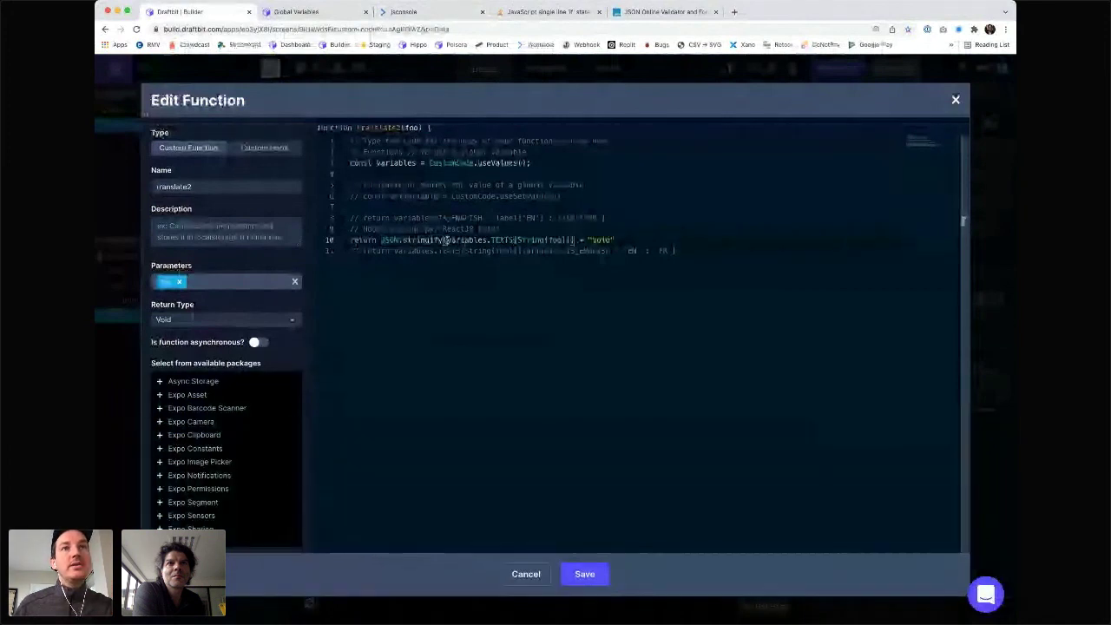
left_click(513, 241)
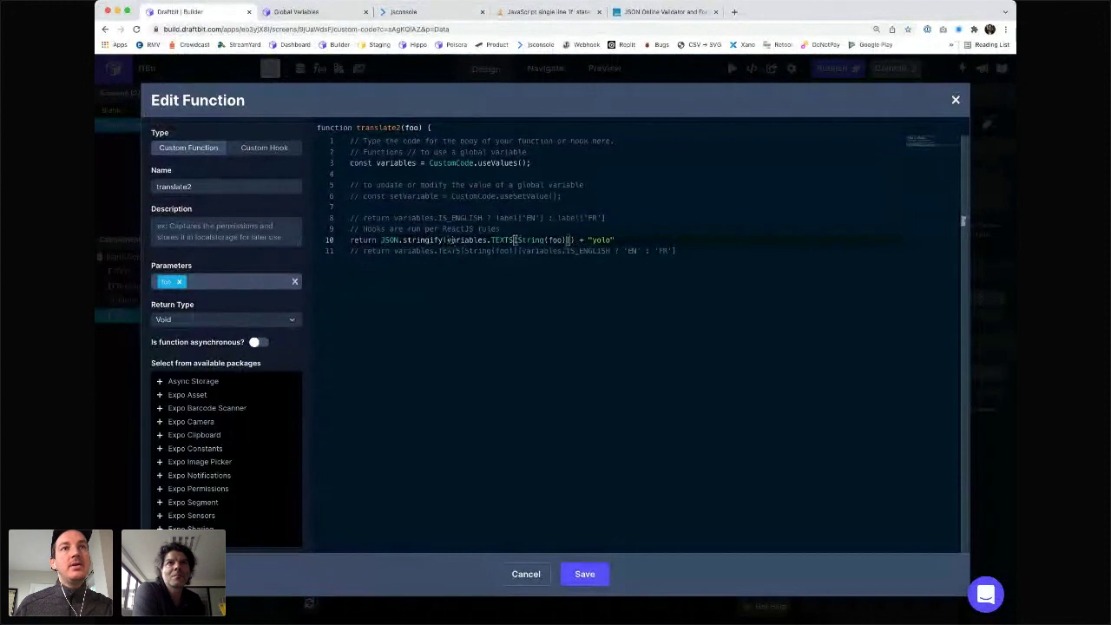
left_click_drag(514, 241, 446, 241)
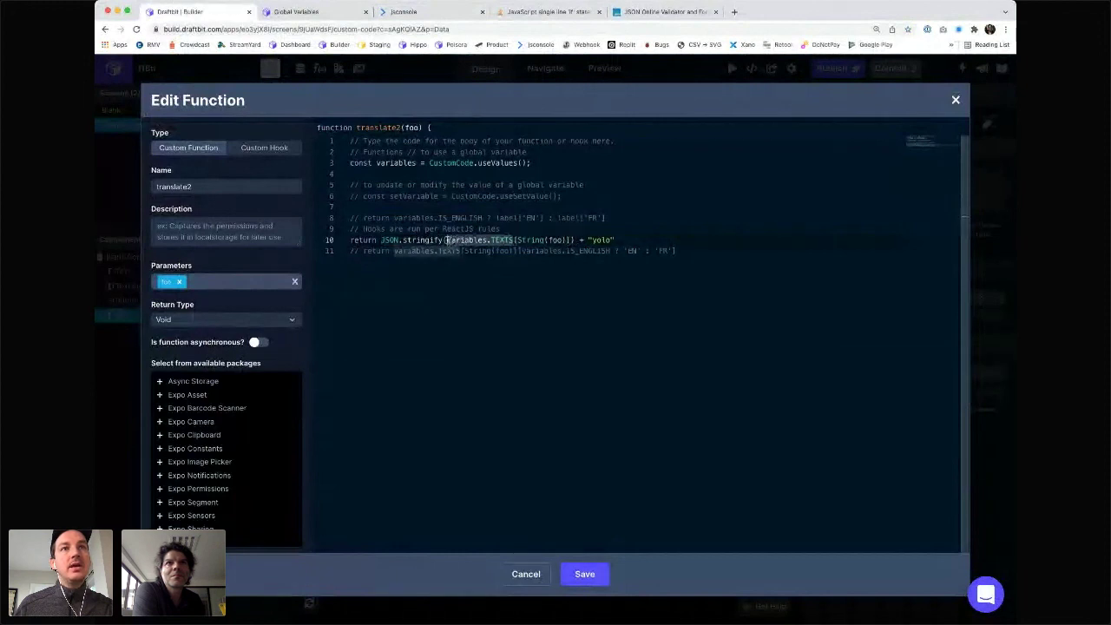
left_click(446, 242)
type("JSON.")
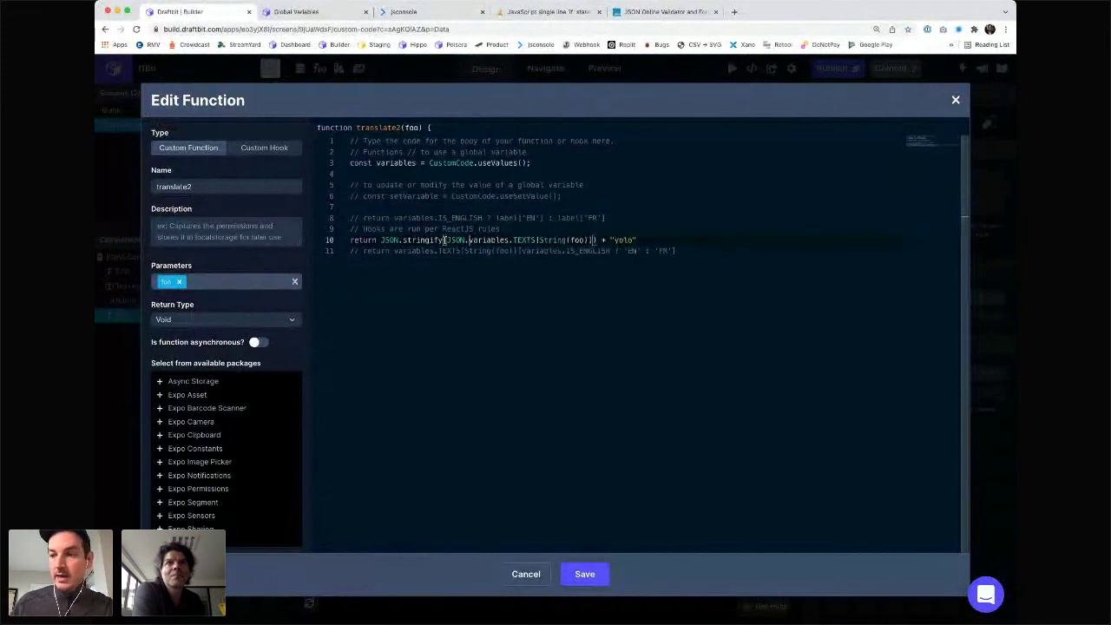
type("parse(")
key("super+t")
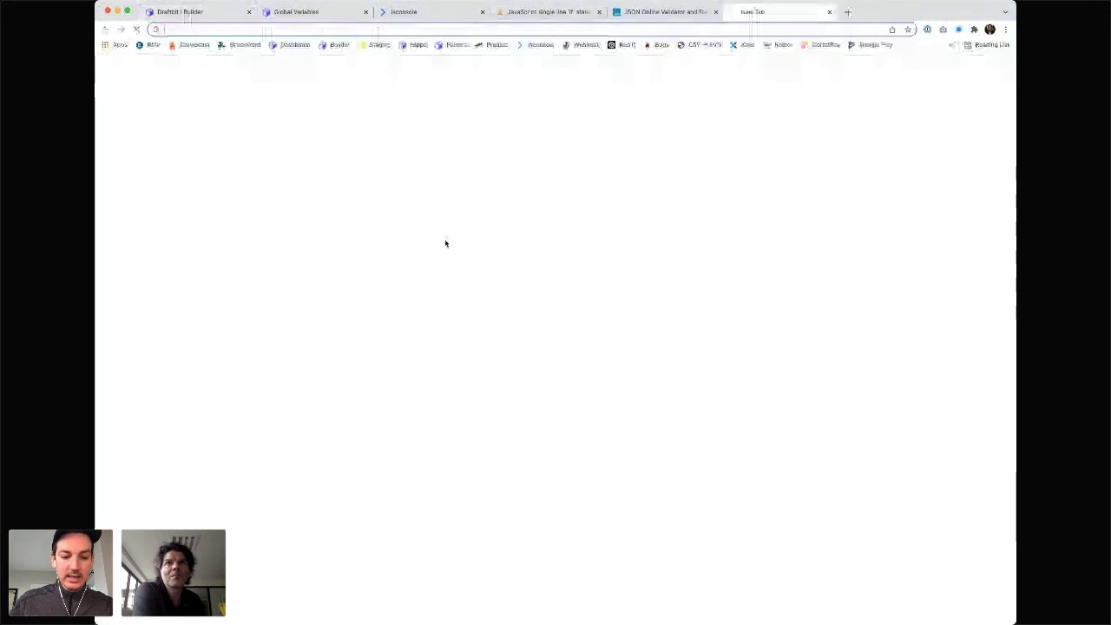
- Google 'javascript json parse' and return to the translate2 editor in the builder
type("javascript json")
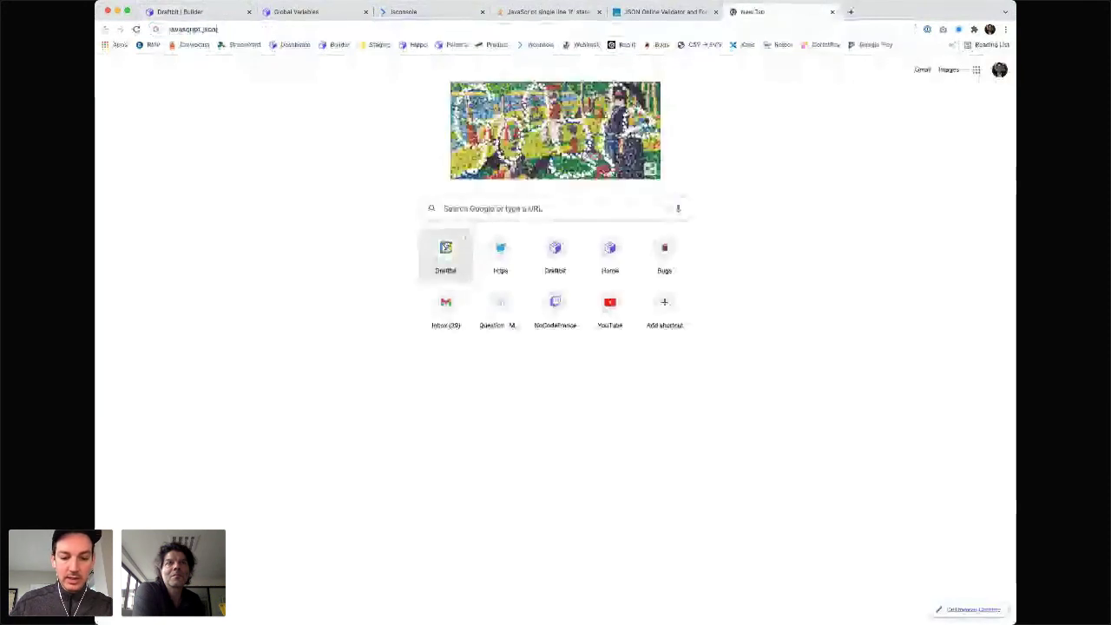
type(" parse")
key("Return")
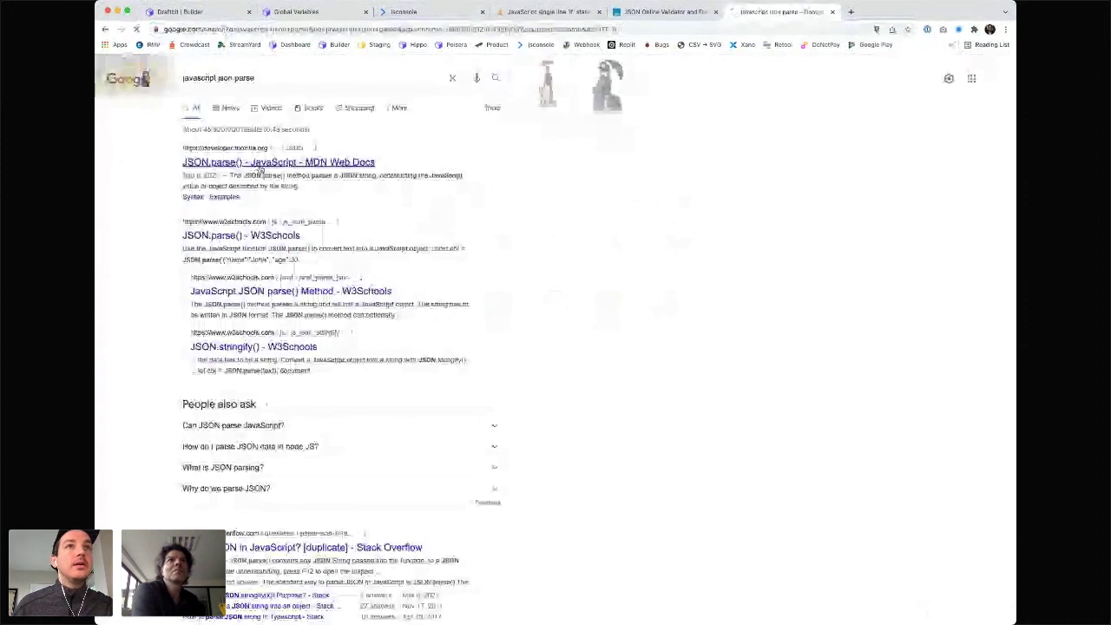
key("super+4")
key("super+1")
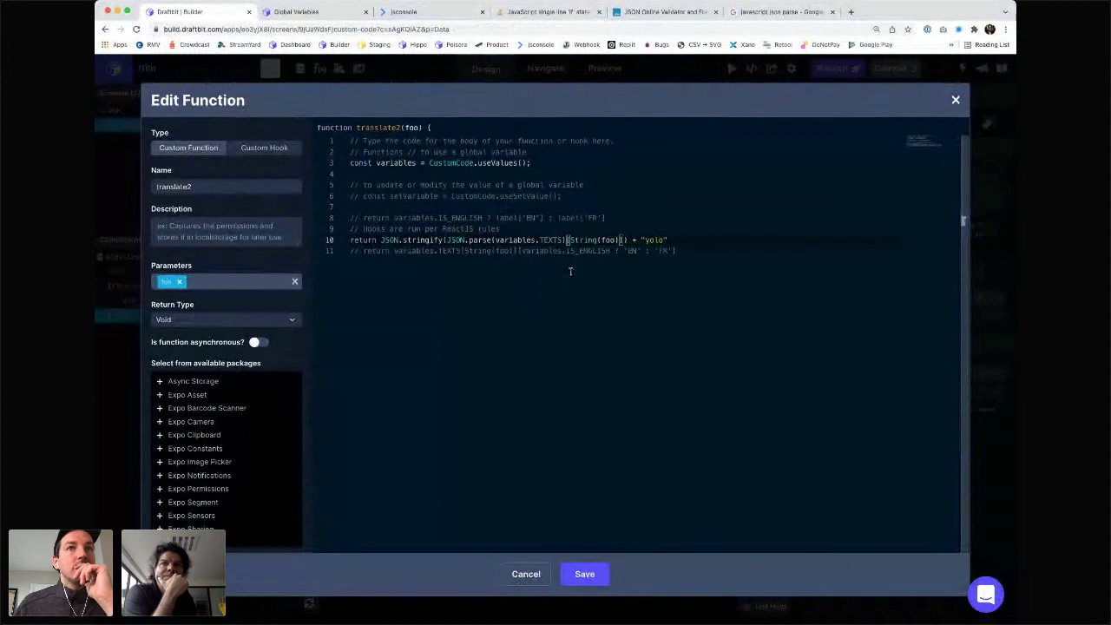
- Save translate2 with JSON.parse(variables.TEXTS), see the 'Unexpected token o' error, and reselect lines 9–10
left_click(585, 574)
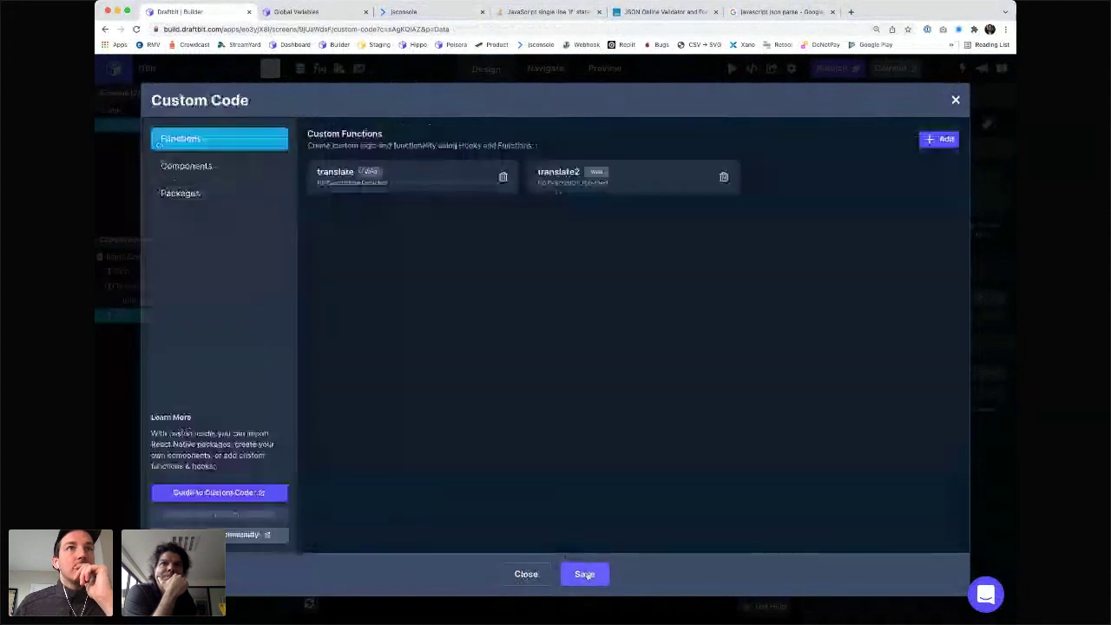
left_click(586, 574)
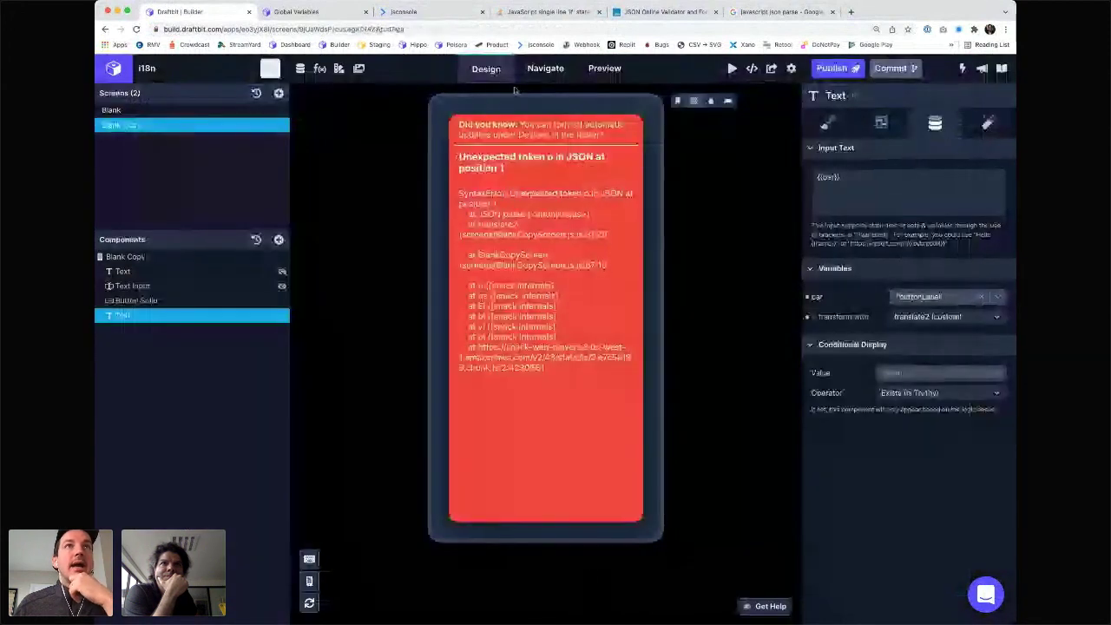
left_click(320, 70)
left_click(586, 185)
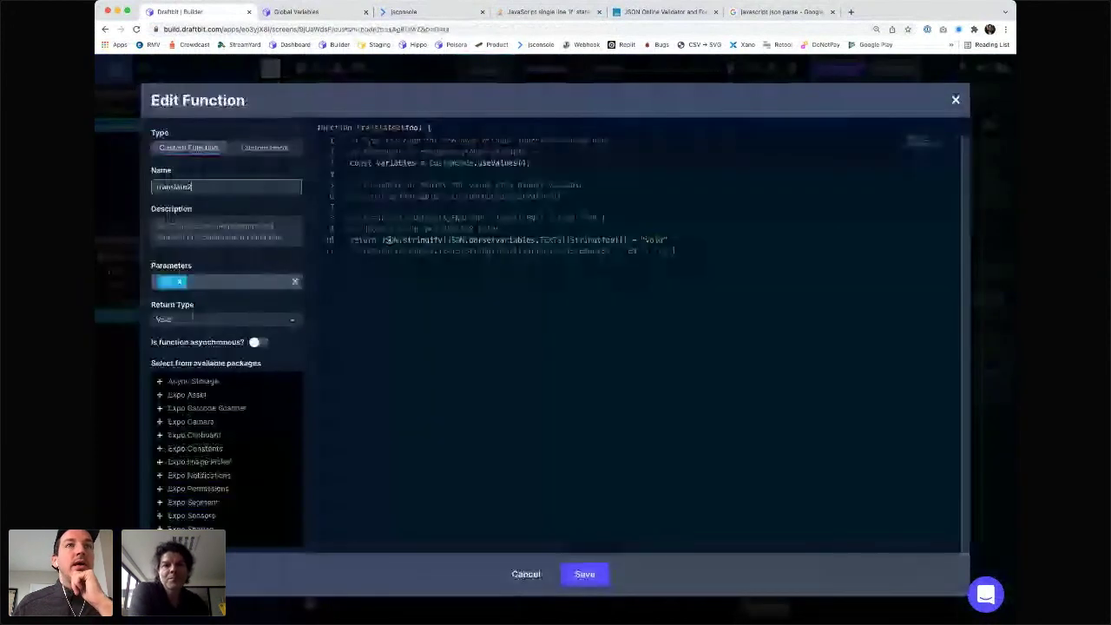
left_click_drag(386, 241, 643, 241)
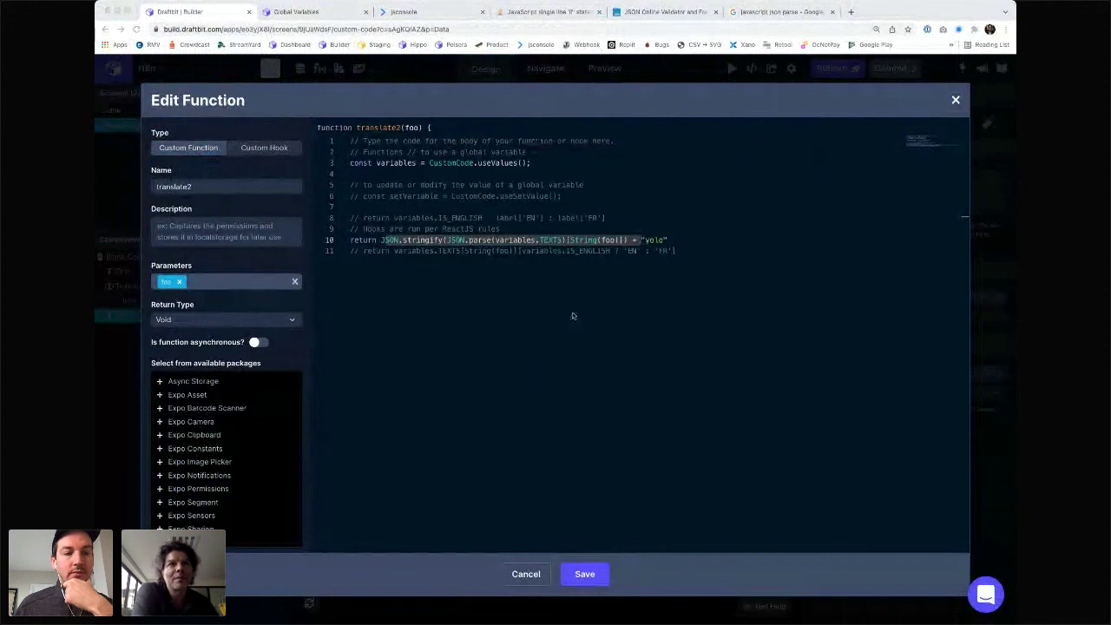
left_click(493, 240)
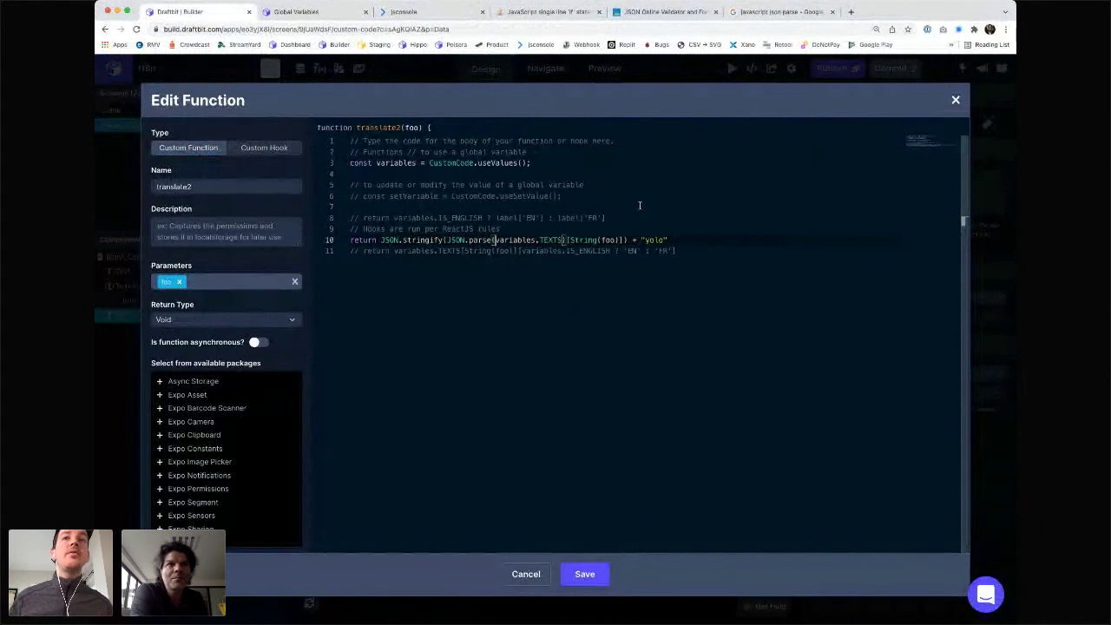
left_click_drag(419, 229, 567, 250)
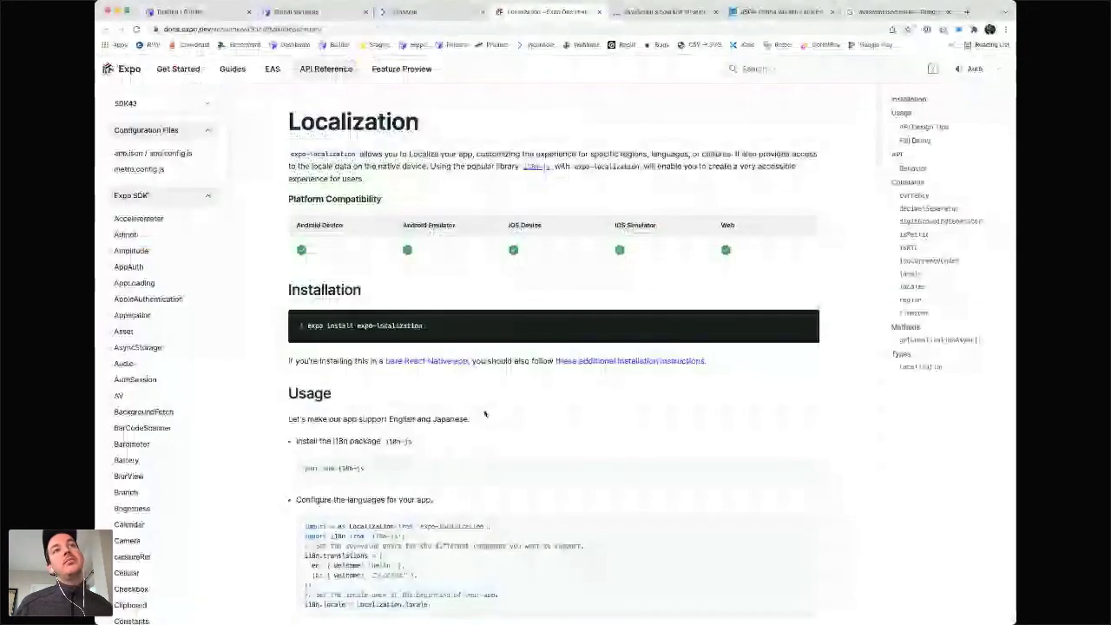
- Read Expo Localization's Usage and Full Demo sections, then switch to the Global Variables docs
scroll(486, 414, "down", 2)
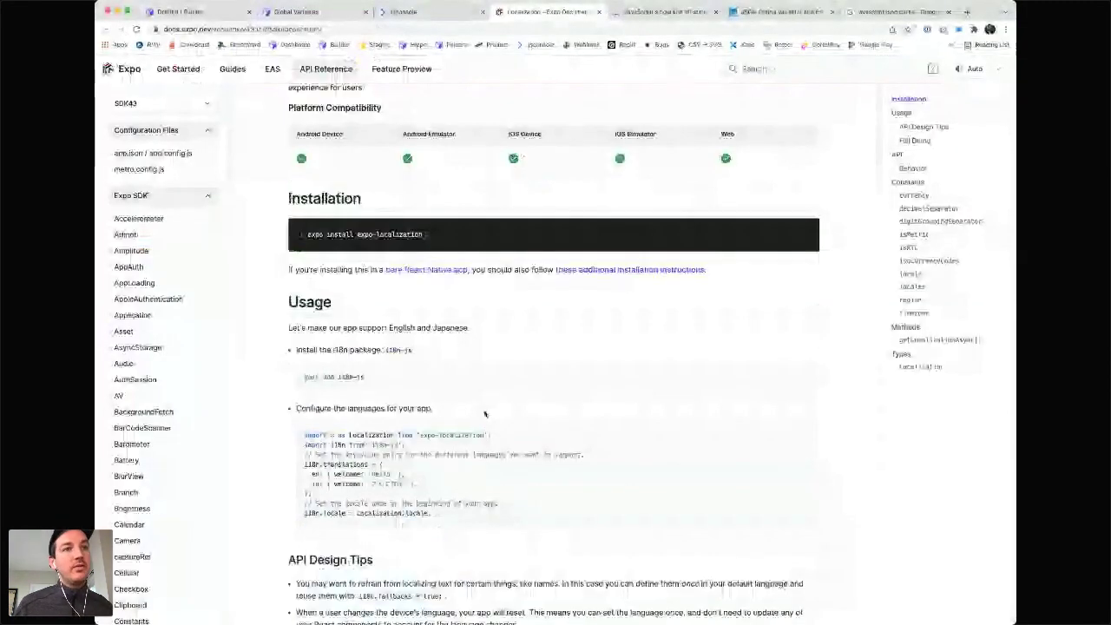
scroll(486, 415, "down", 2)
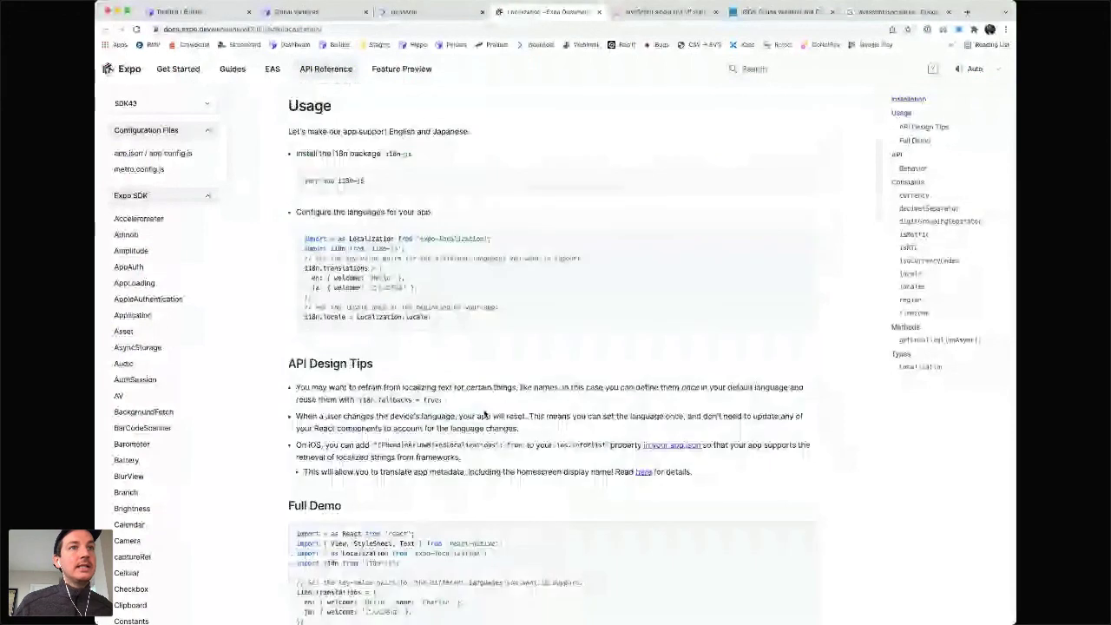
scroll(486, 415, "down", 4)
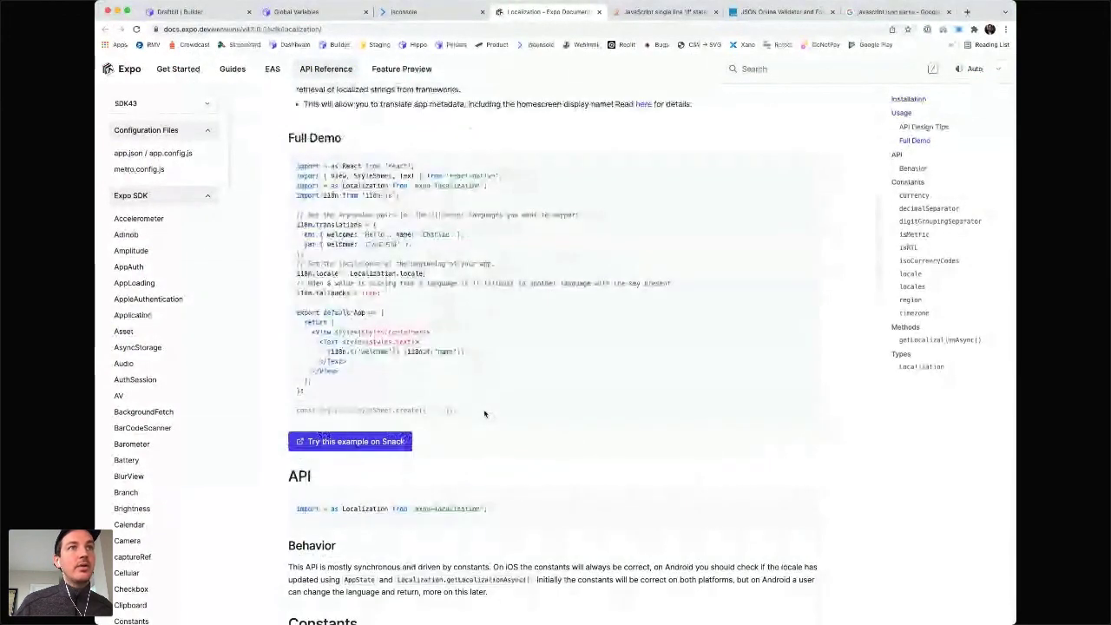
scroll(485, 414, "up", 1)
scroll(448, 268, "up", 2)
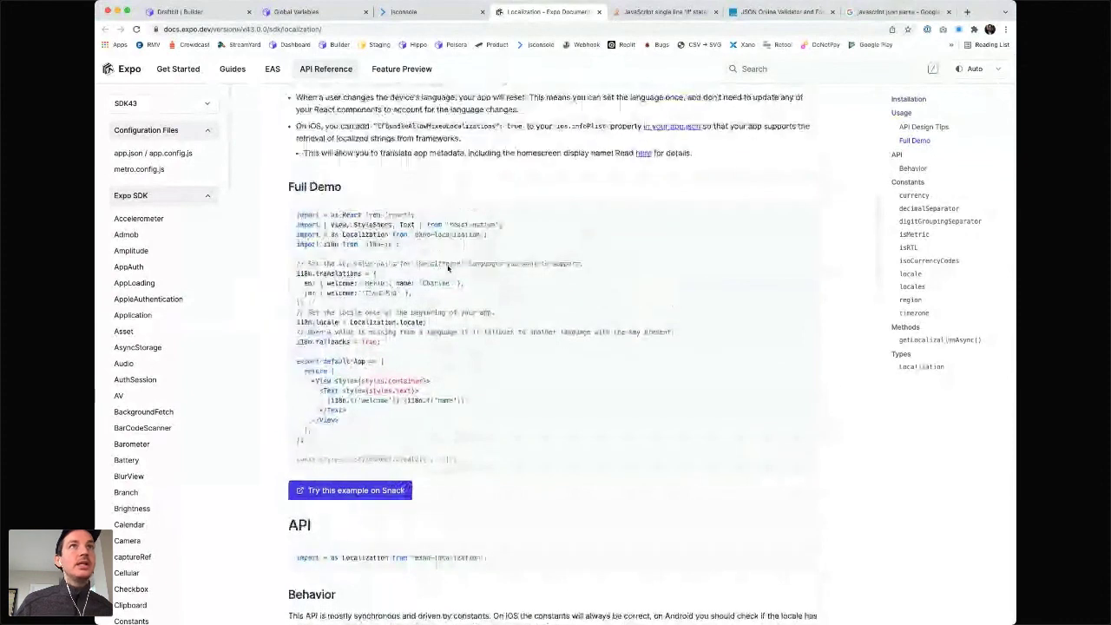
left_click(296, 13)
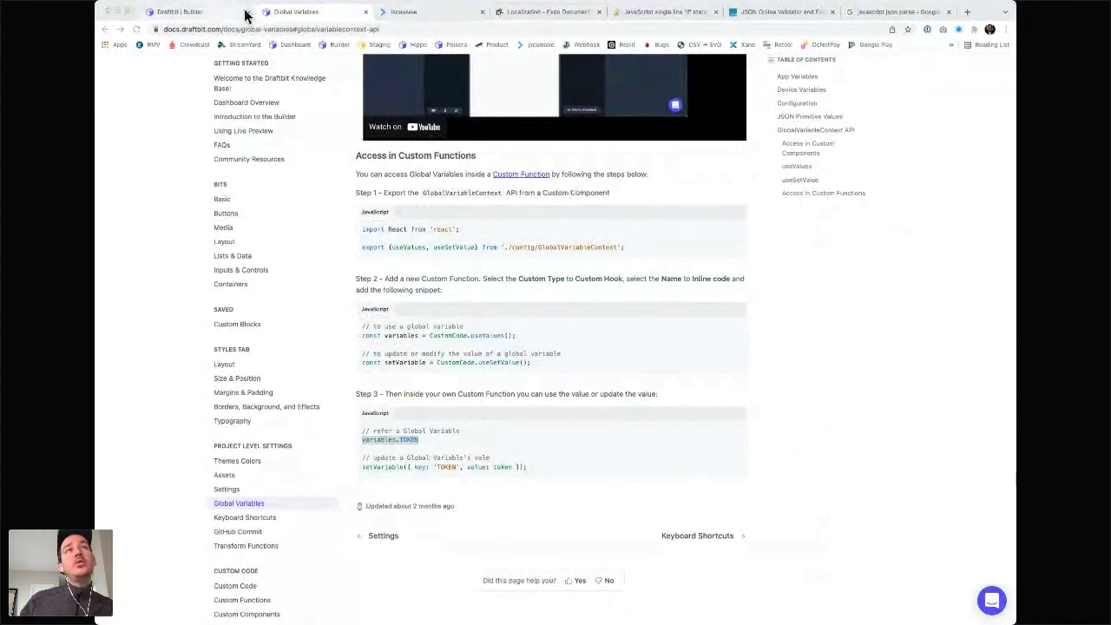
- Close the translate2 function editor and view the TEXTS array under App Variables
left_click(190, 17)
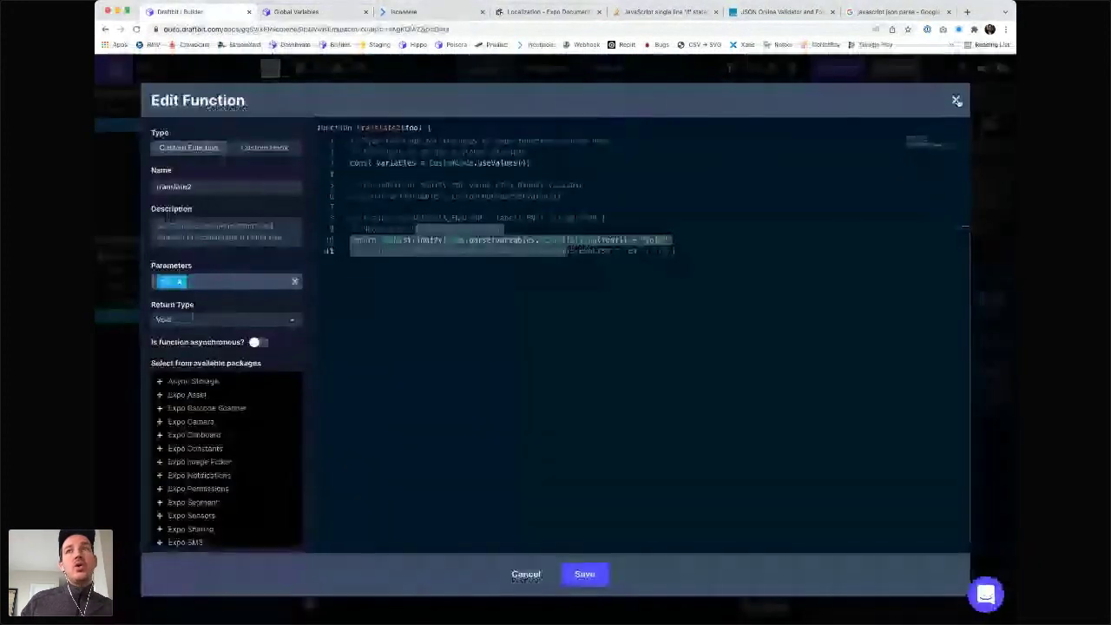
left_click(956, 101)
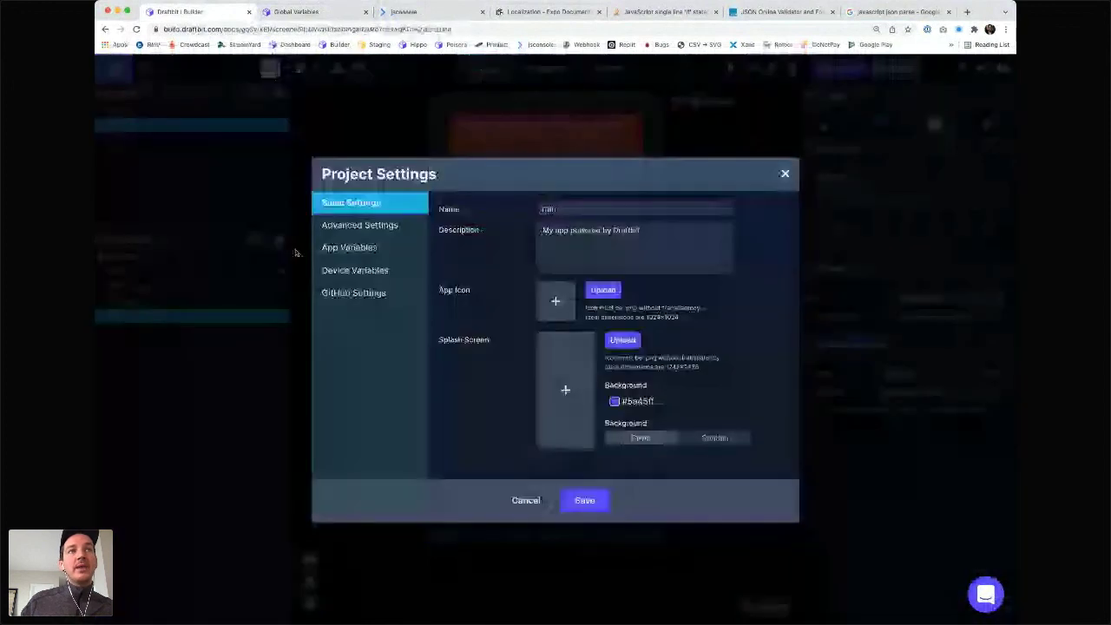
left_click(364, 250)
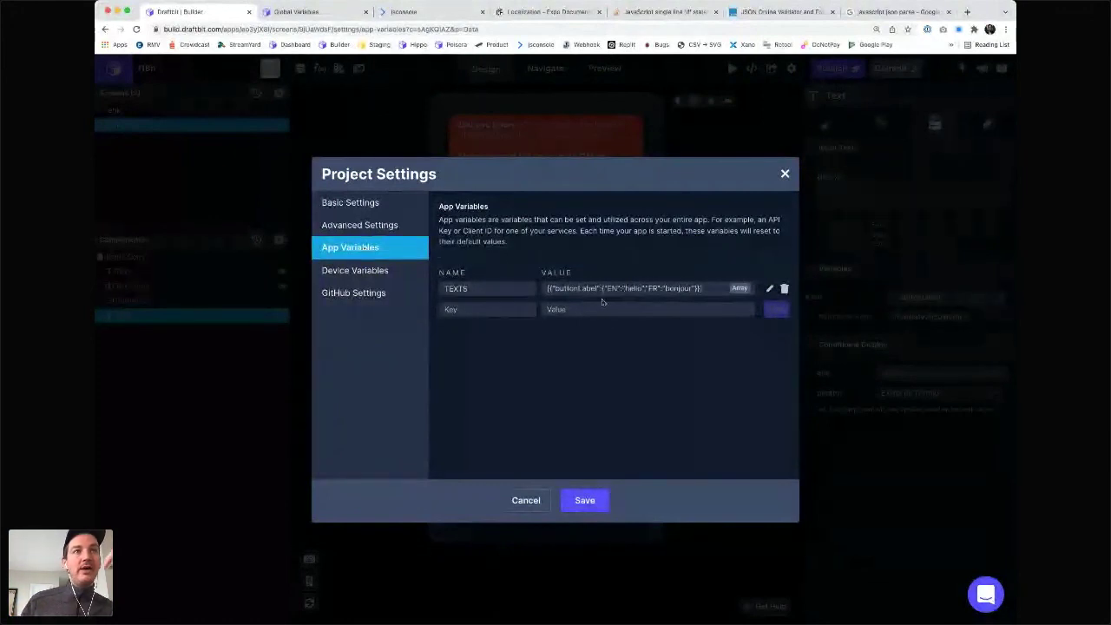
left_click(371, 272)
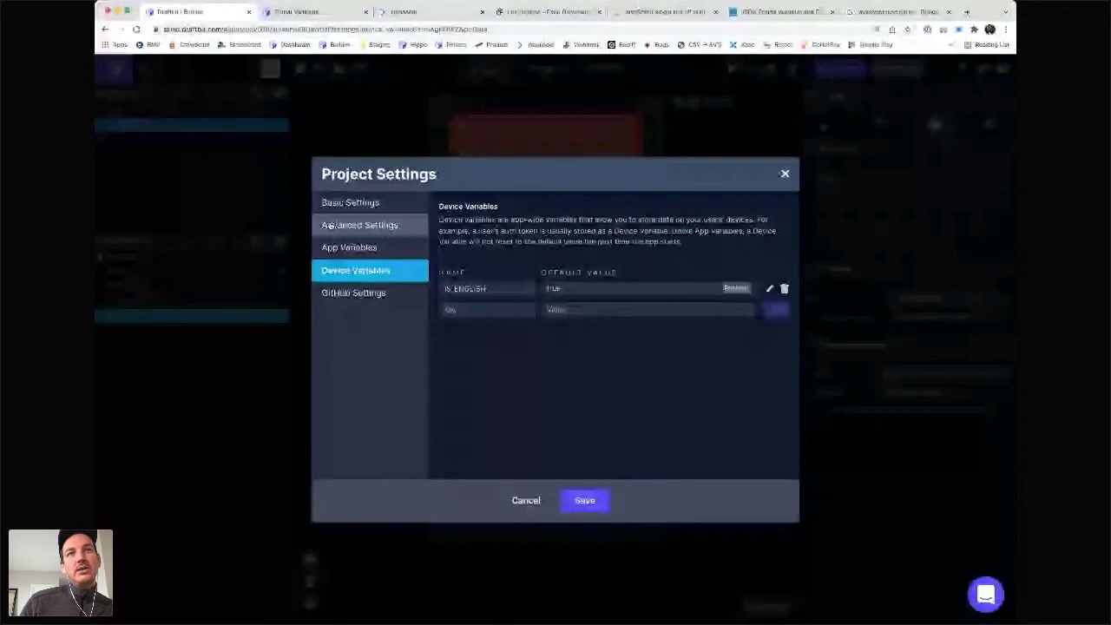
left_click(360, 248)
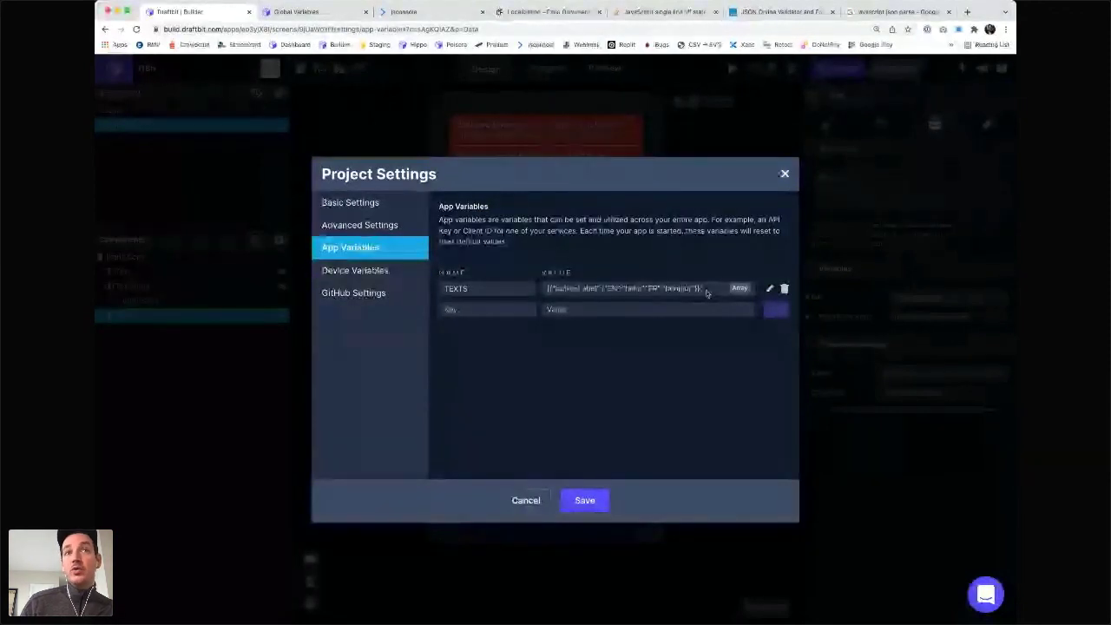
left_click_drag(706, 293, 540, 289)
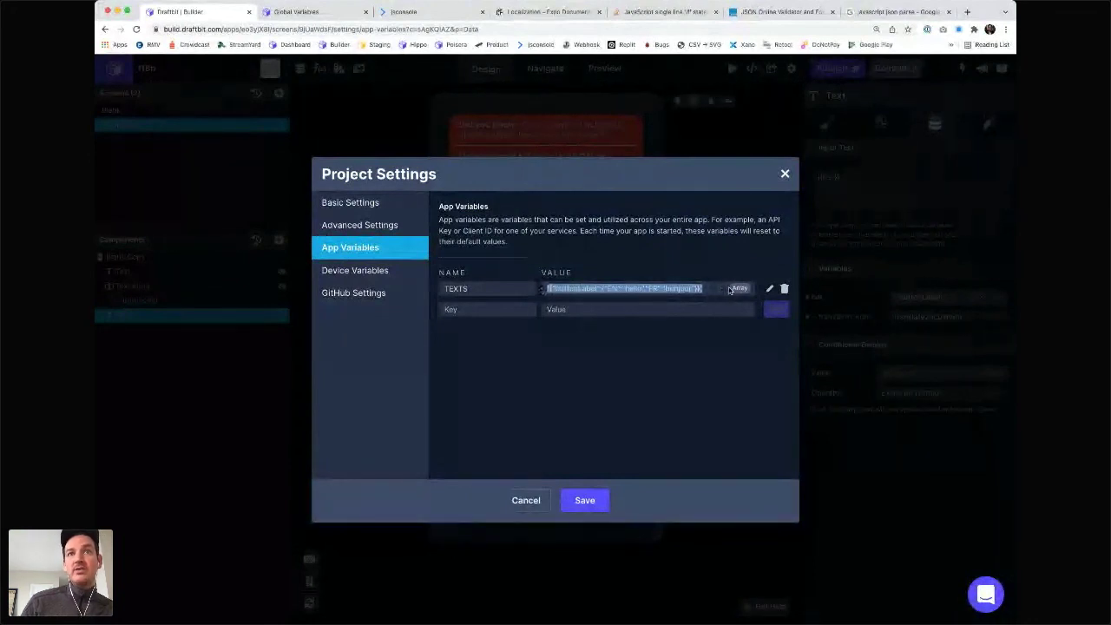
left_click(673, 292)
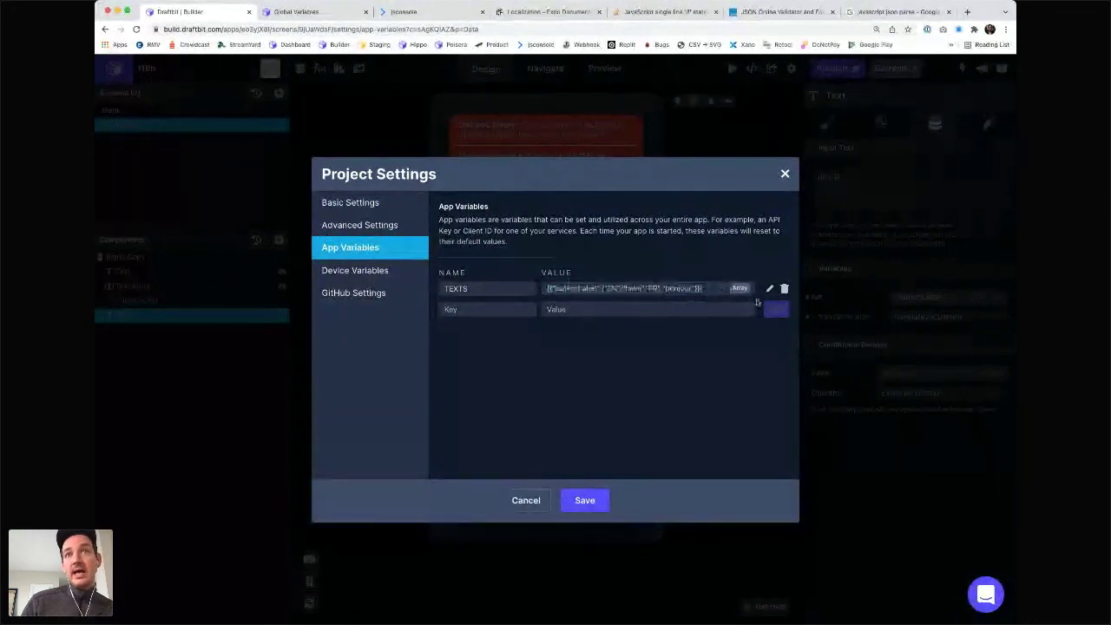
left_click(698, 310)
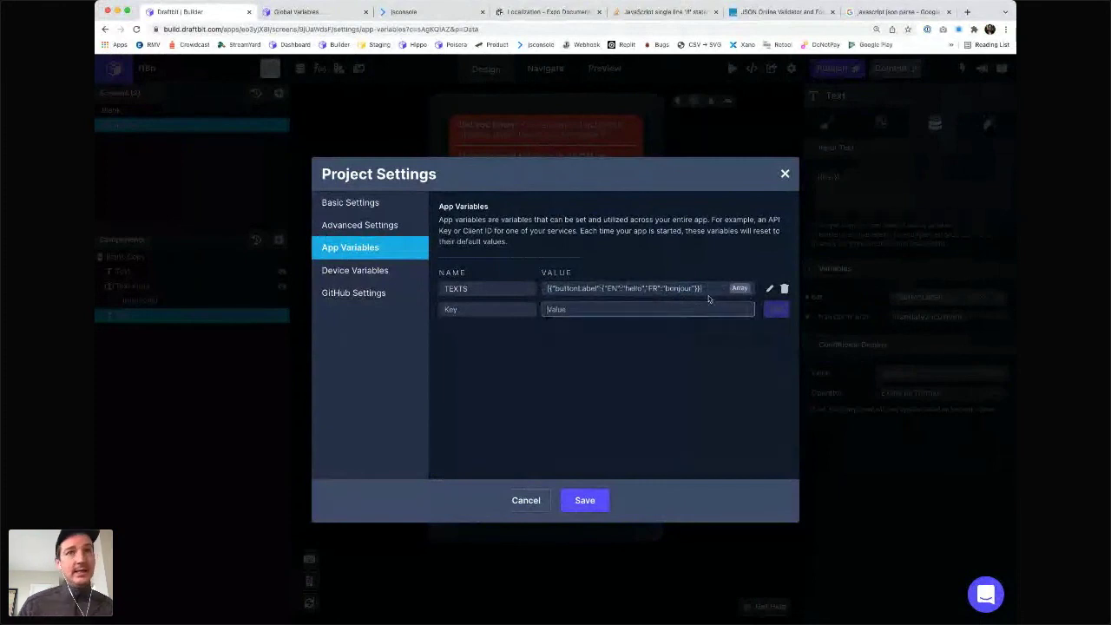
type("[")
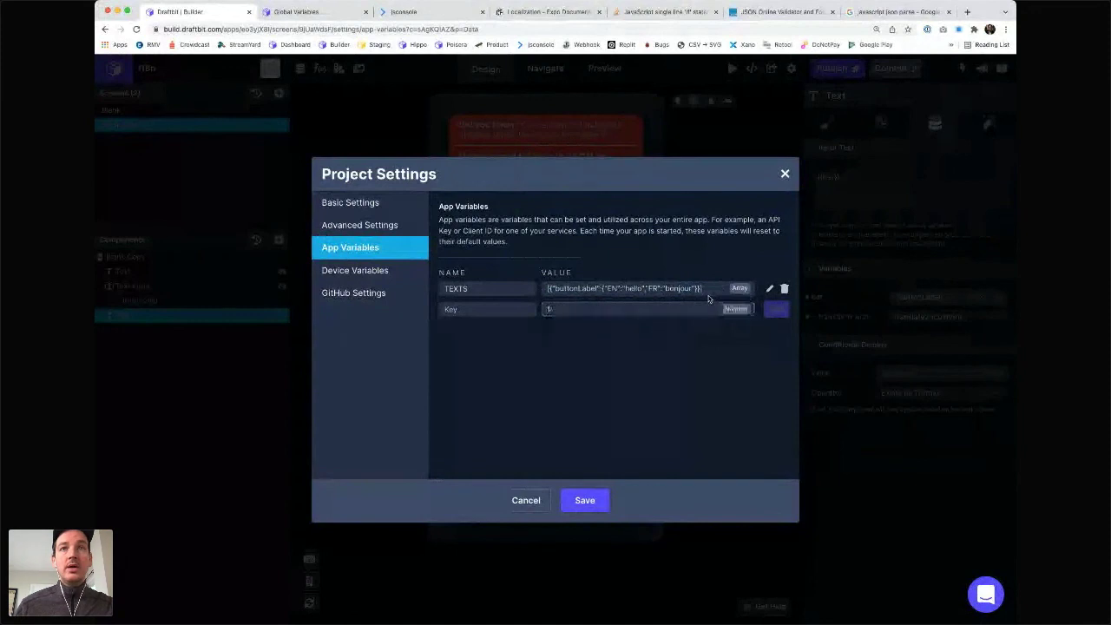
type("]")
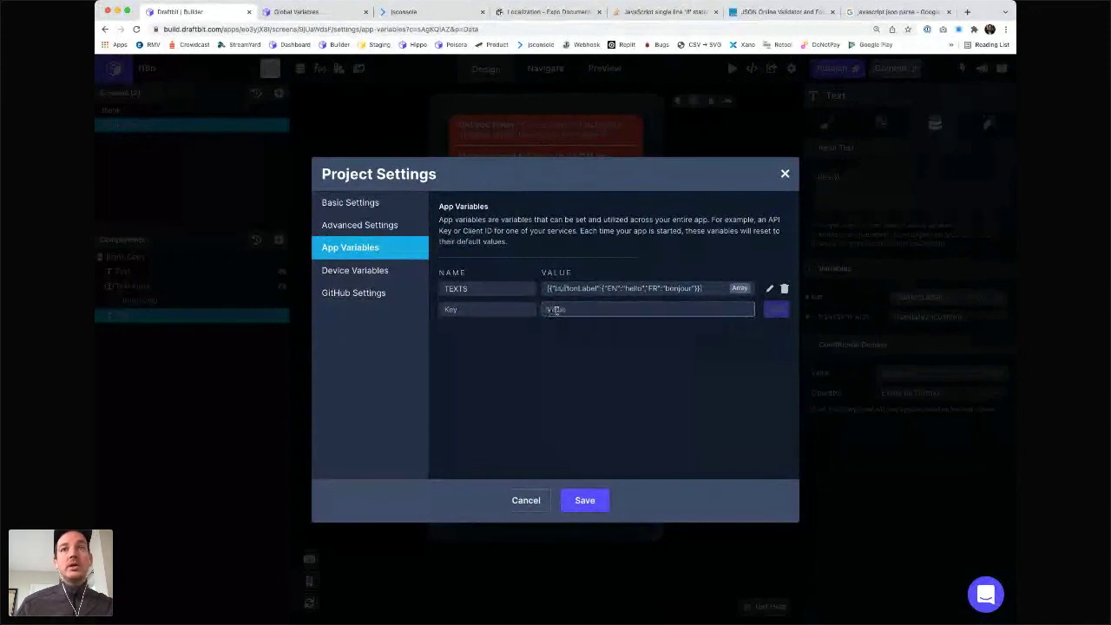
key("BackSpace")
key("BackSpace")
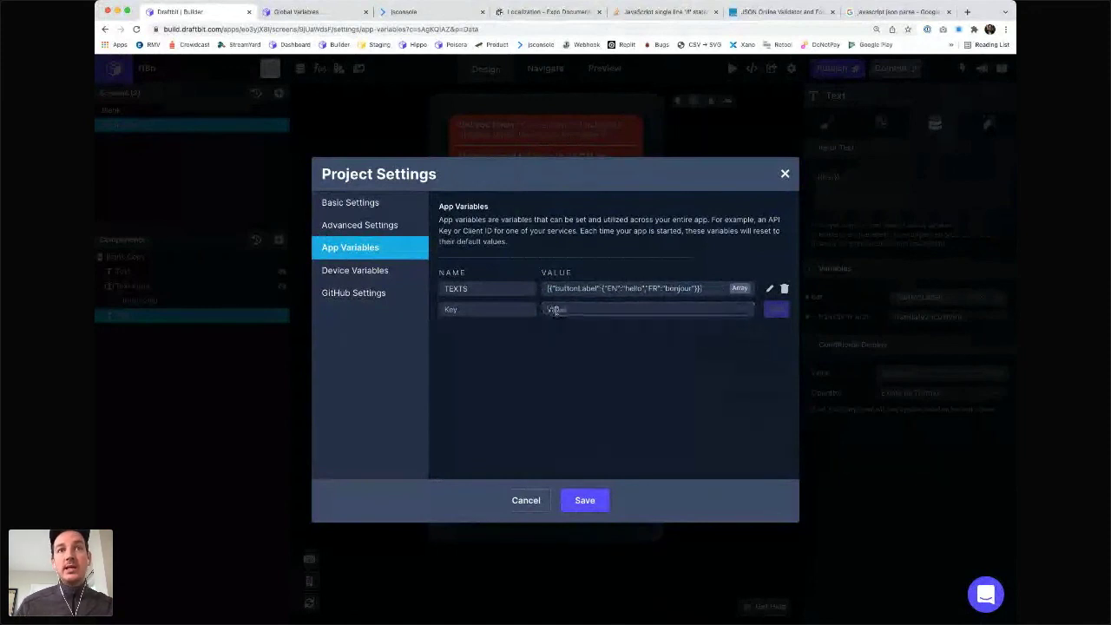
type("\"2\"")
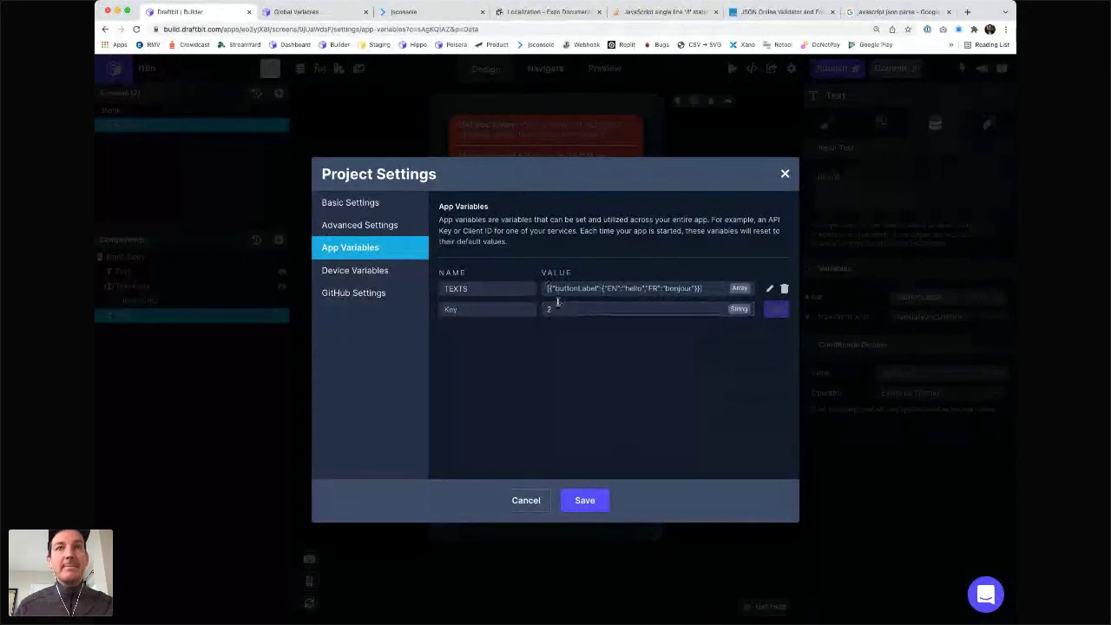
left_click(555, 308)
key("BackSpace")
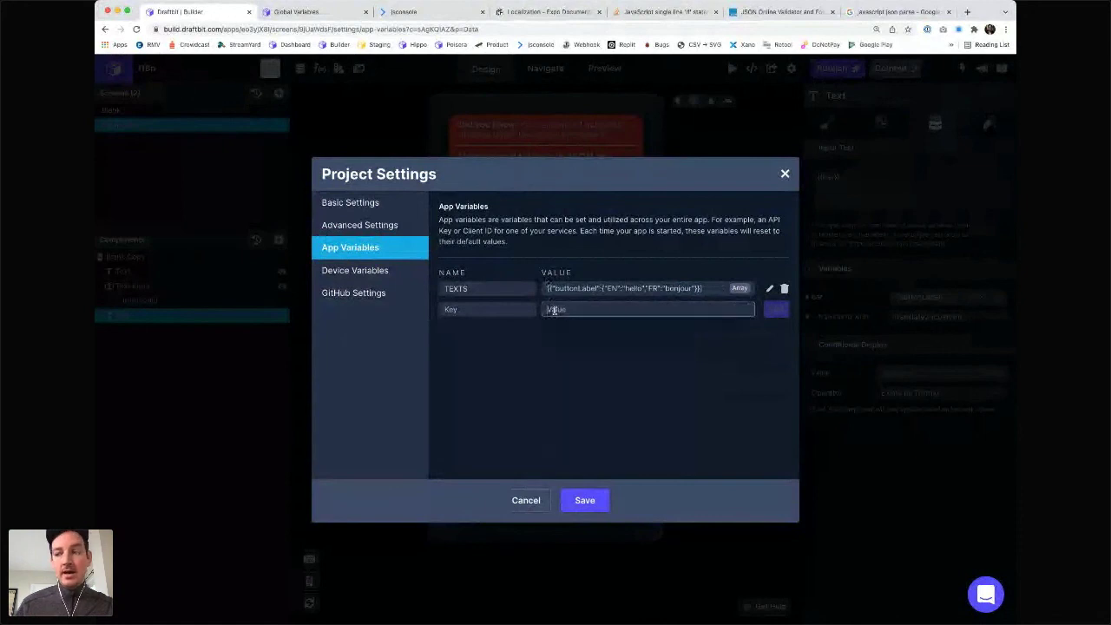
type("undefined")
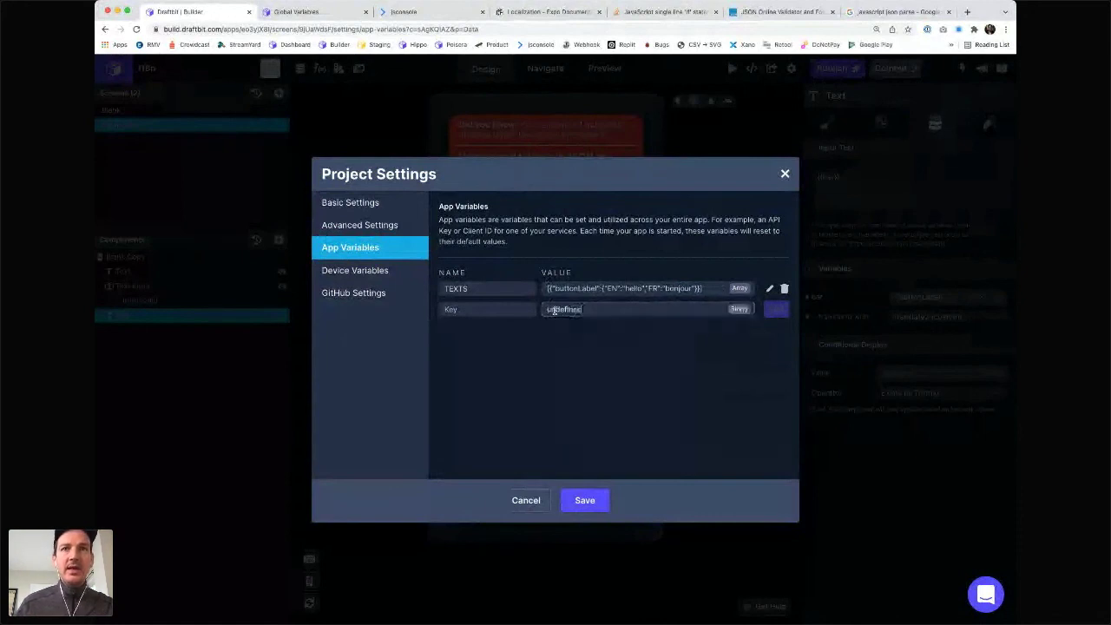
double_click(559, 306)
key("BackSpace")
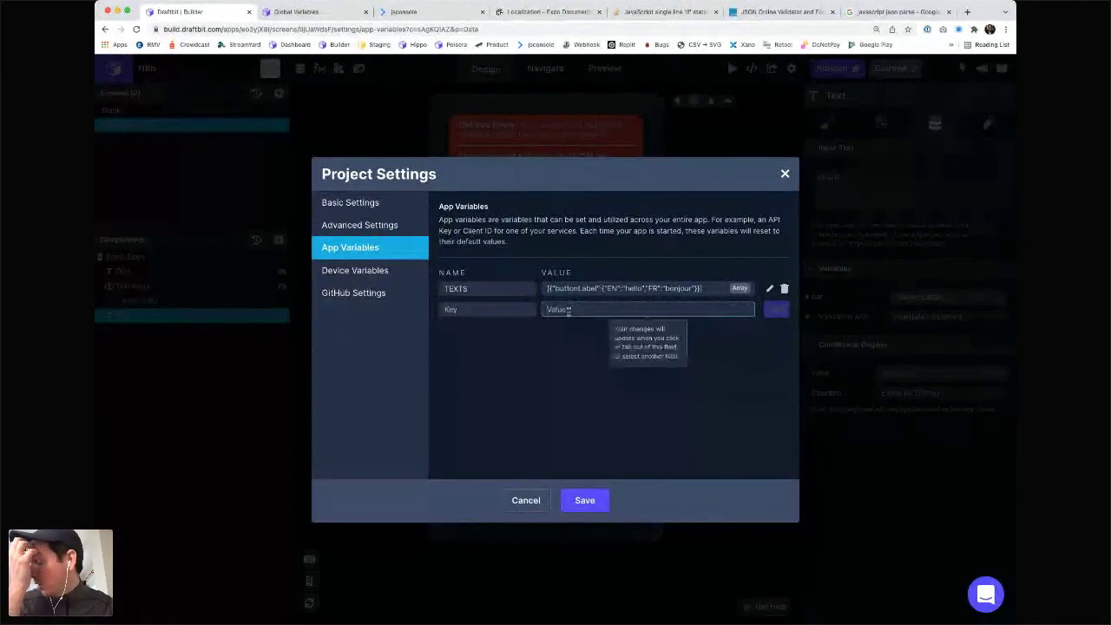
type("[]")
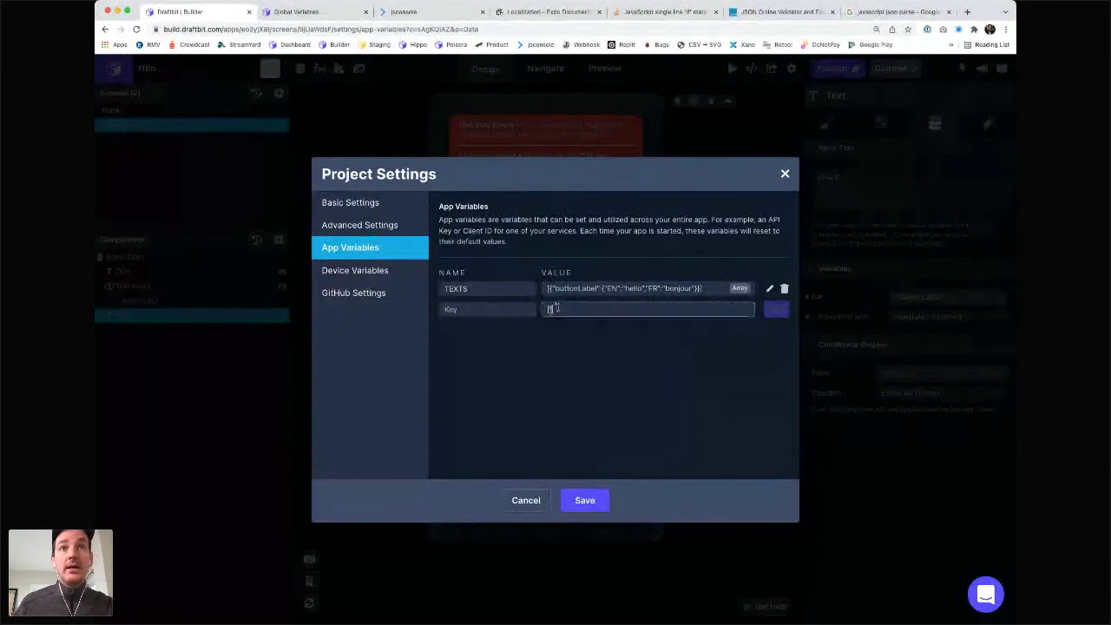
left_click(550, 309)
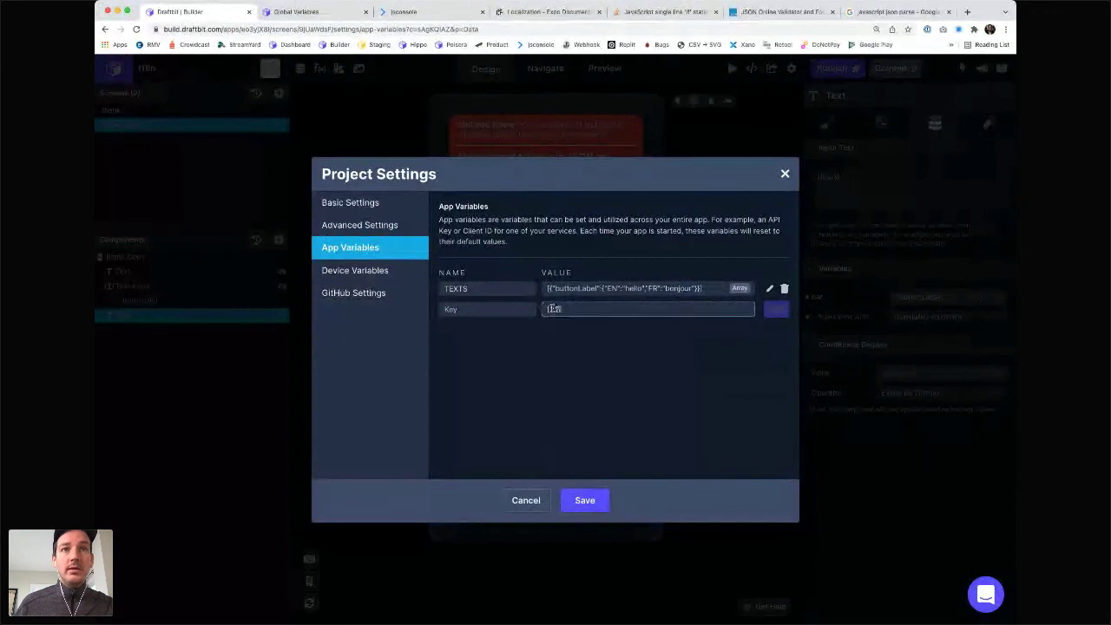
key("ctrl+a")
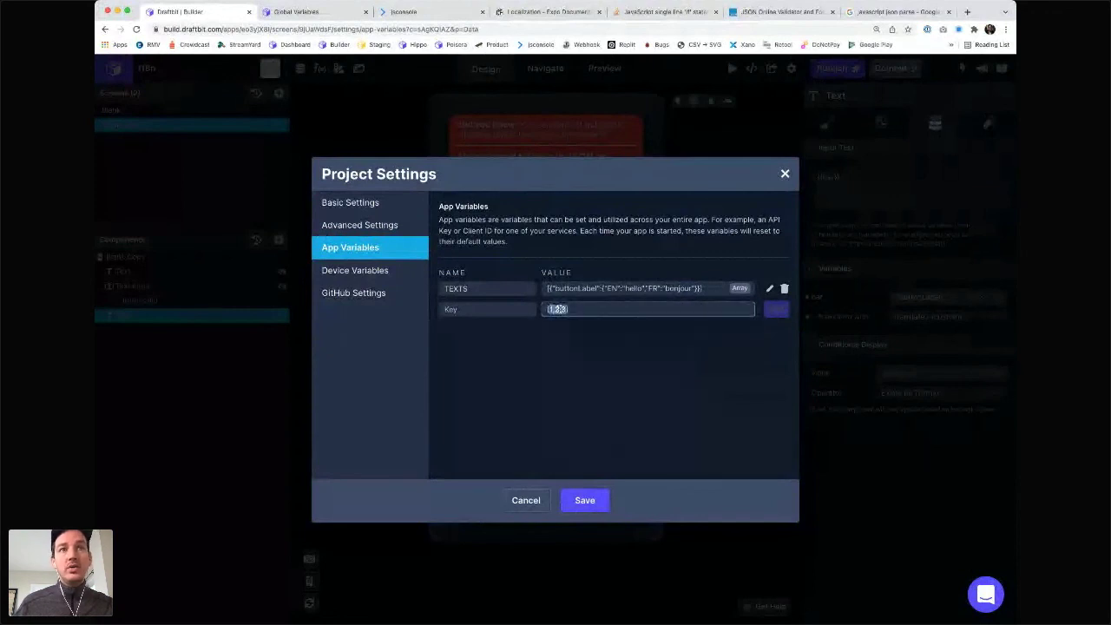
type("{\"test\"")
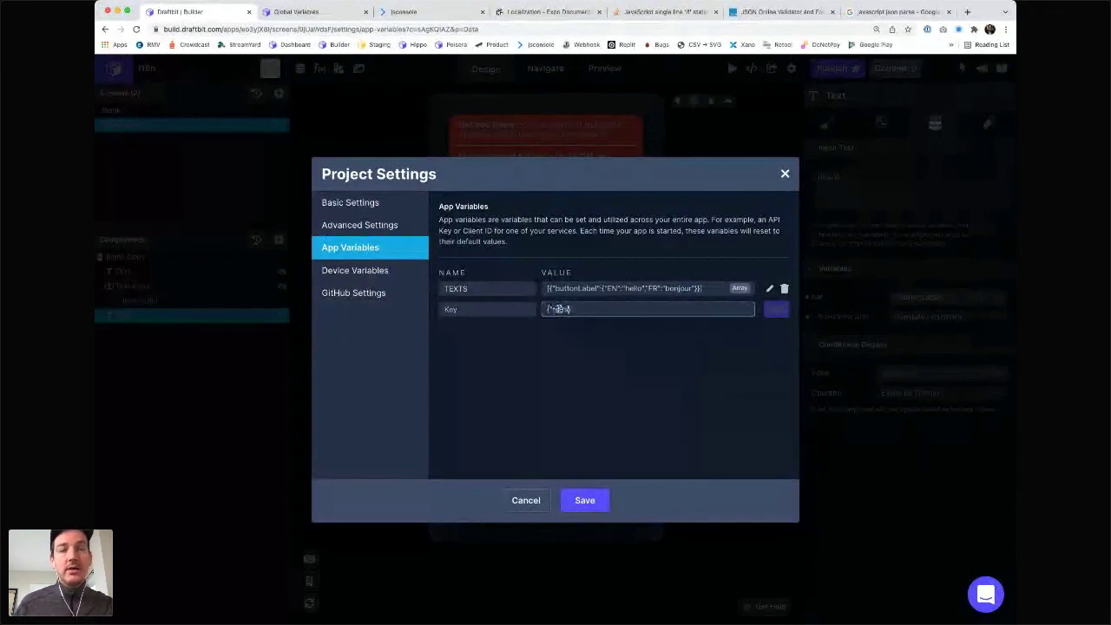
key("BackSpace")
key("BackSpace")
key("BackSpace")
type("st\":\"\"")
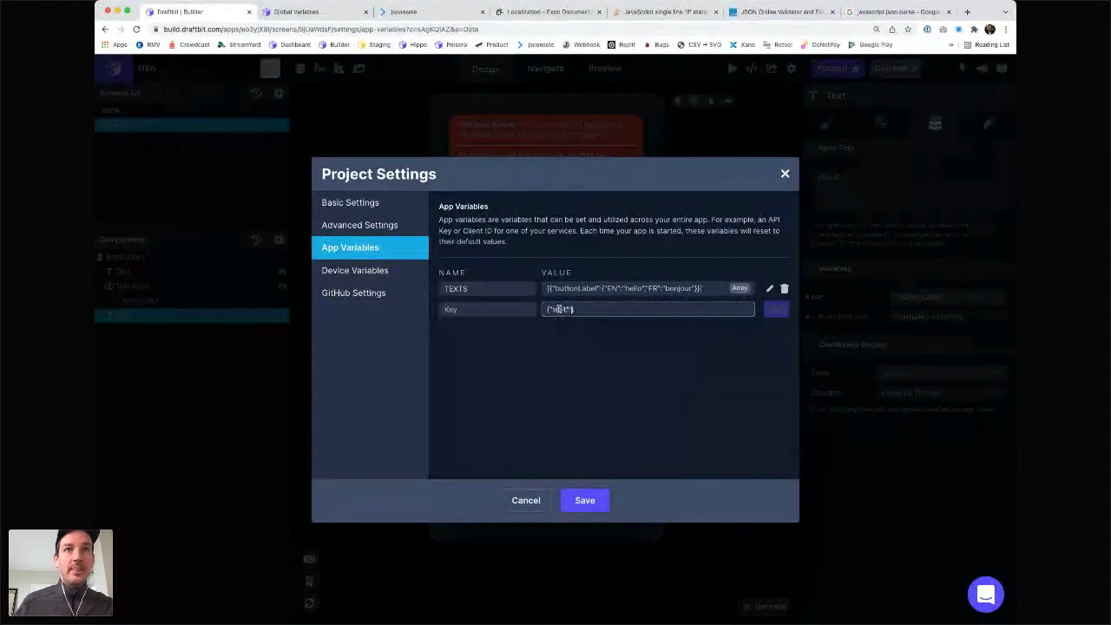
triple_click(583, 310)
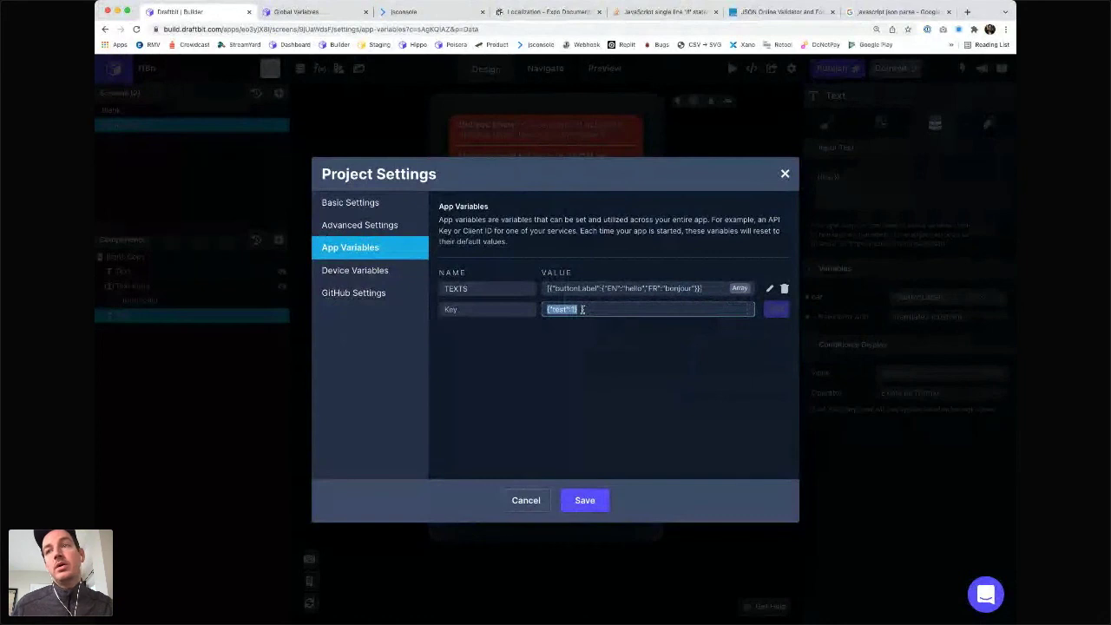
key("BackSpace")
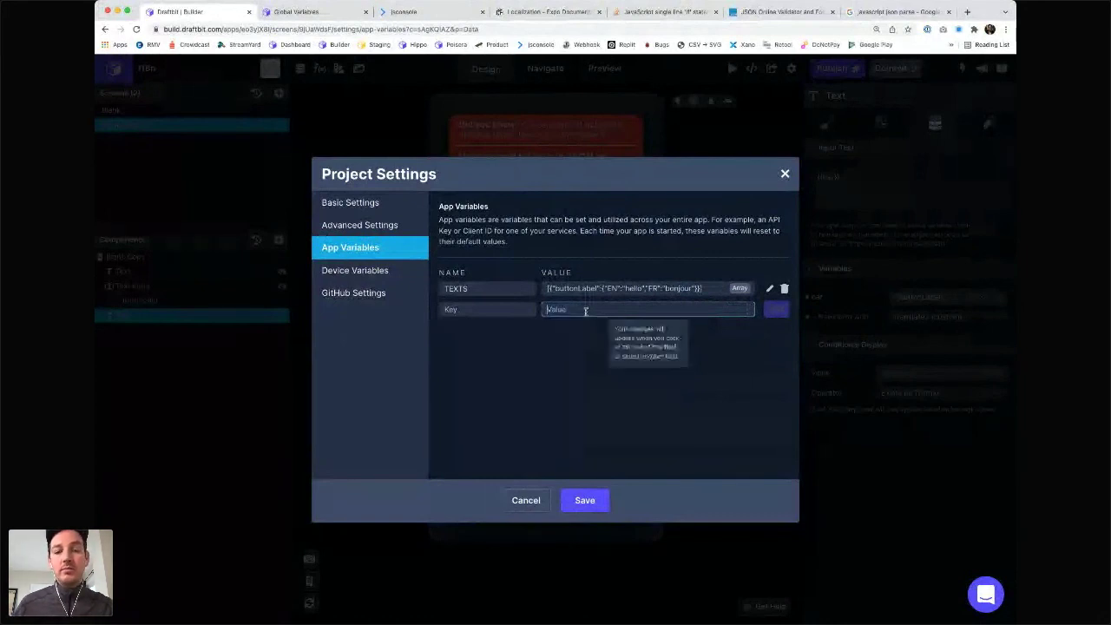
triple_click(693, 289)
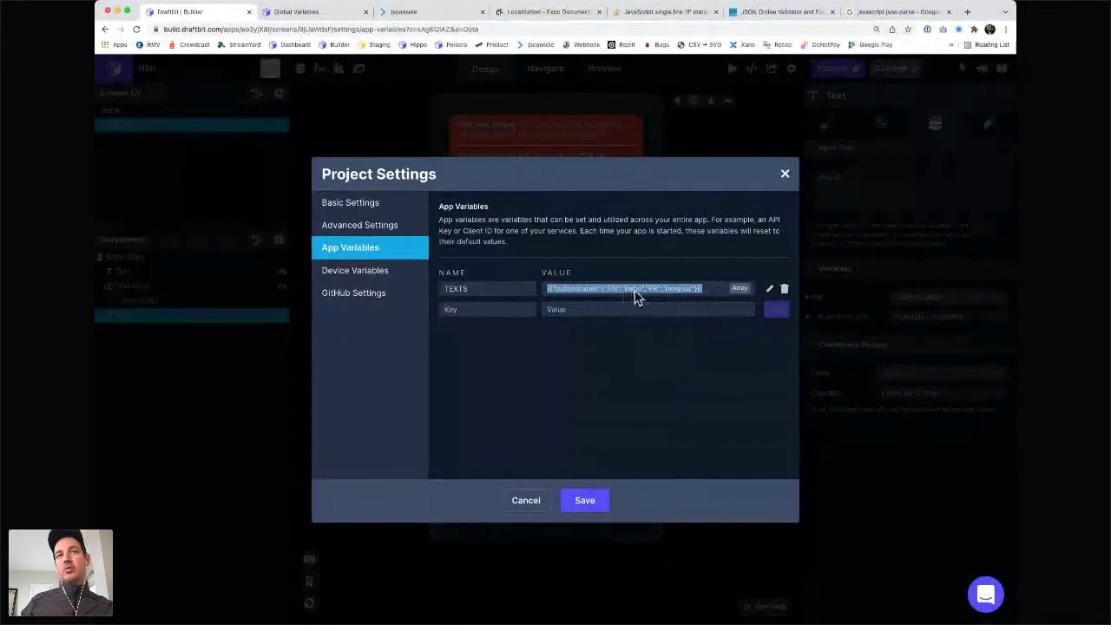
- In the TEXTS value, replace the EN entry 'hello' with 'heyvar'
left_click(608, 287)
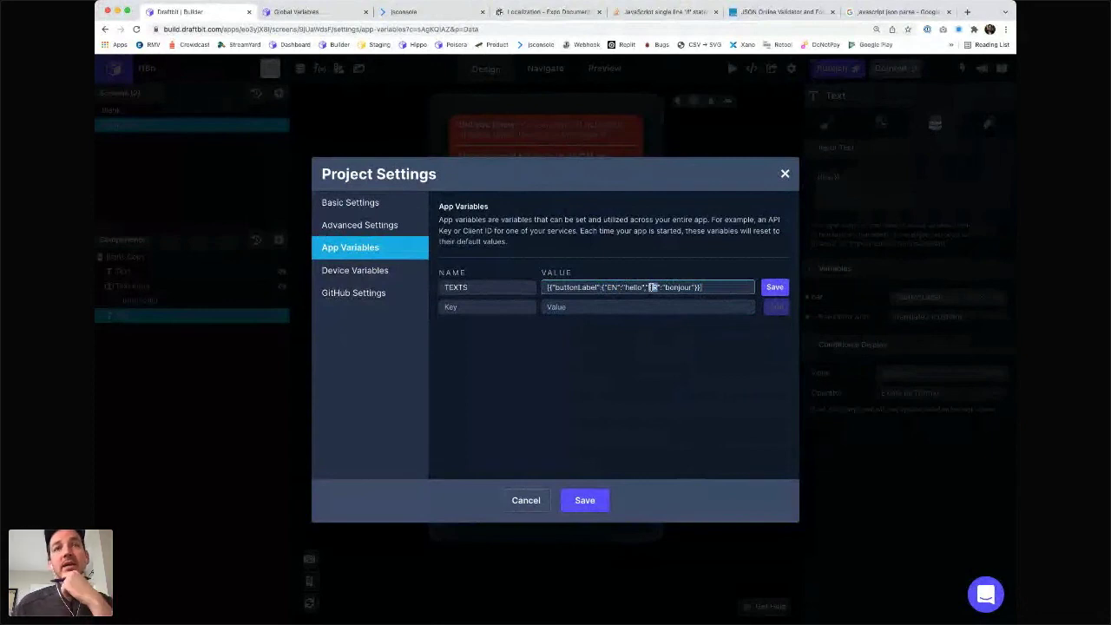
left_click_drag(704, 287, 531, 286)
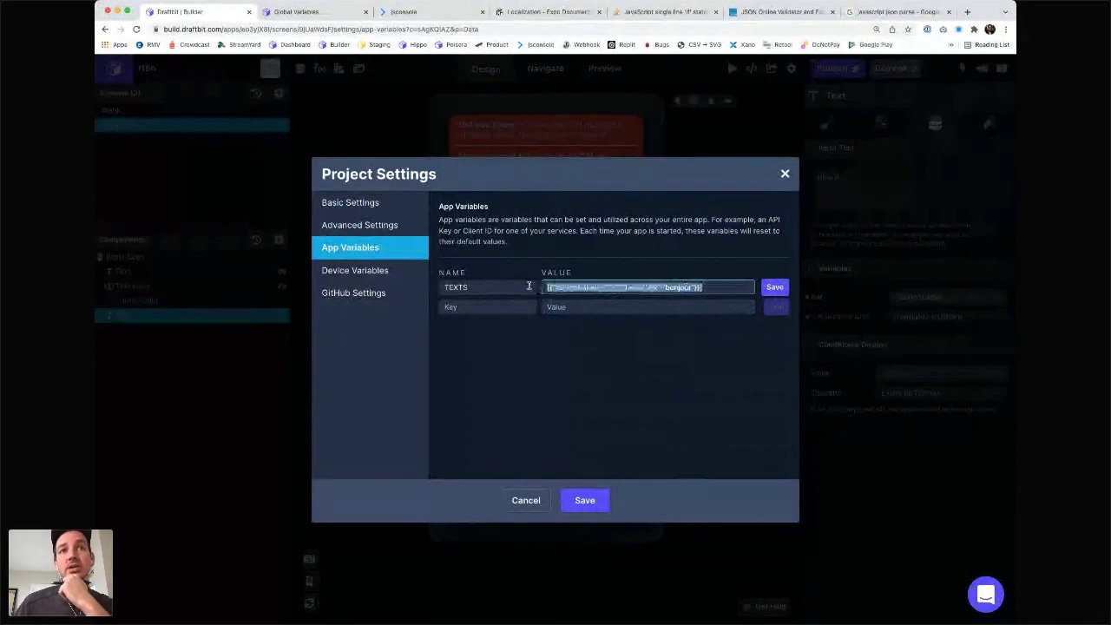
double_click(633, 287)
type("hey")
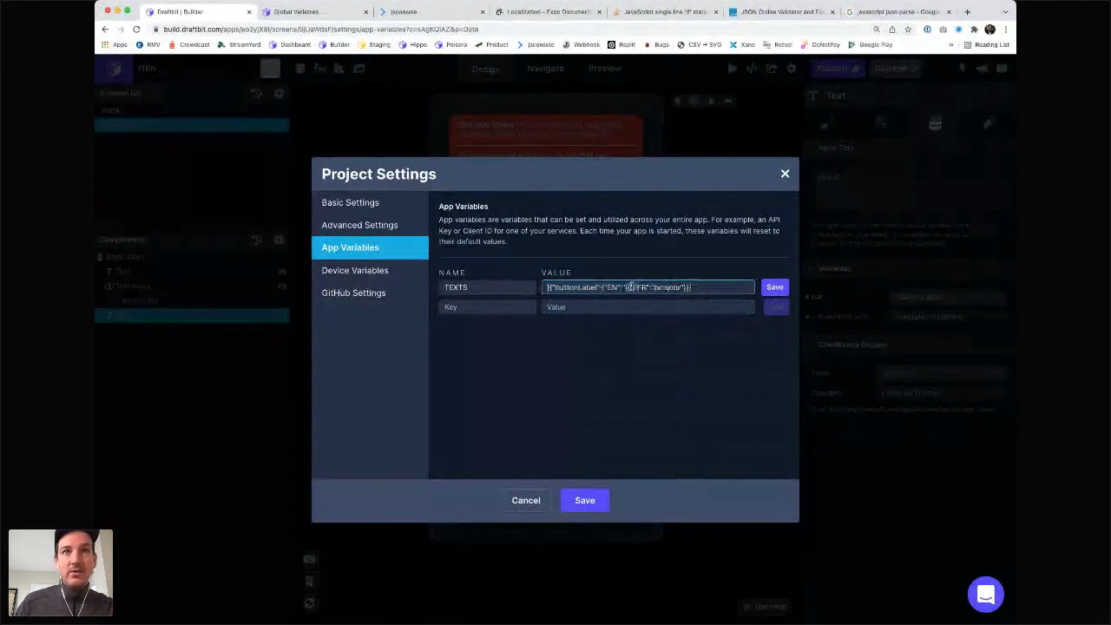
type("var")
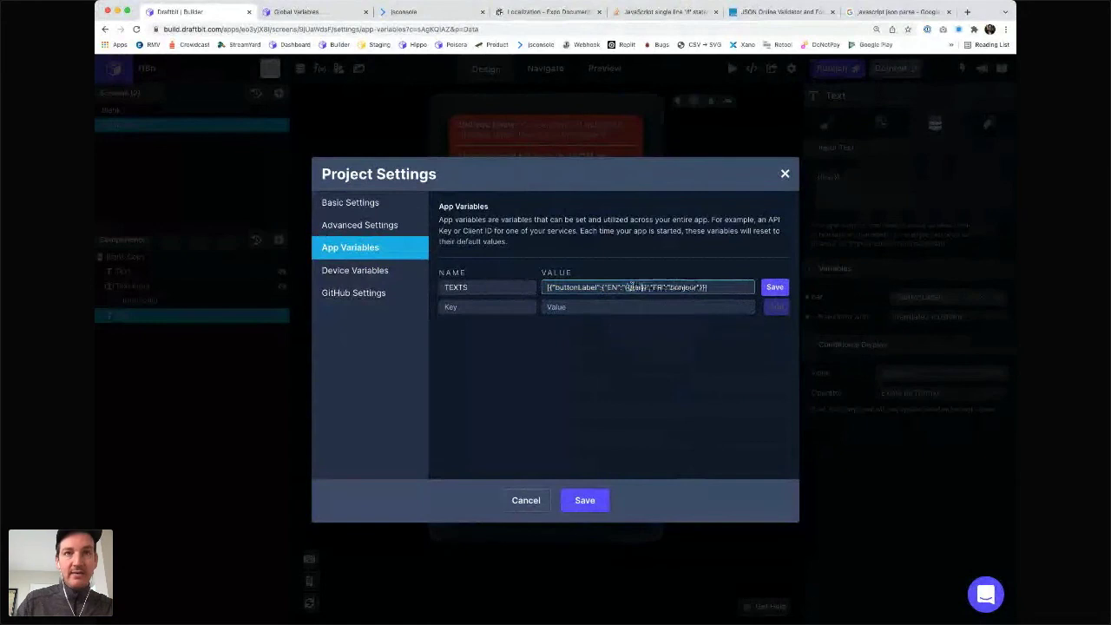
left_click(644, 276)
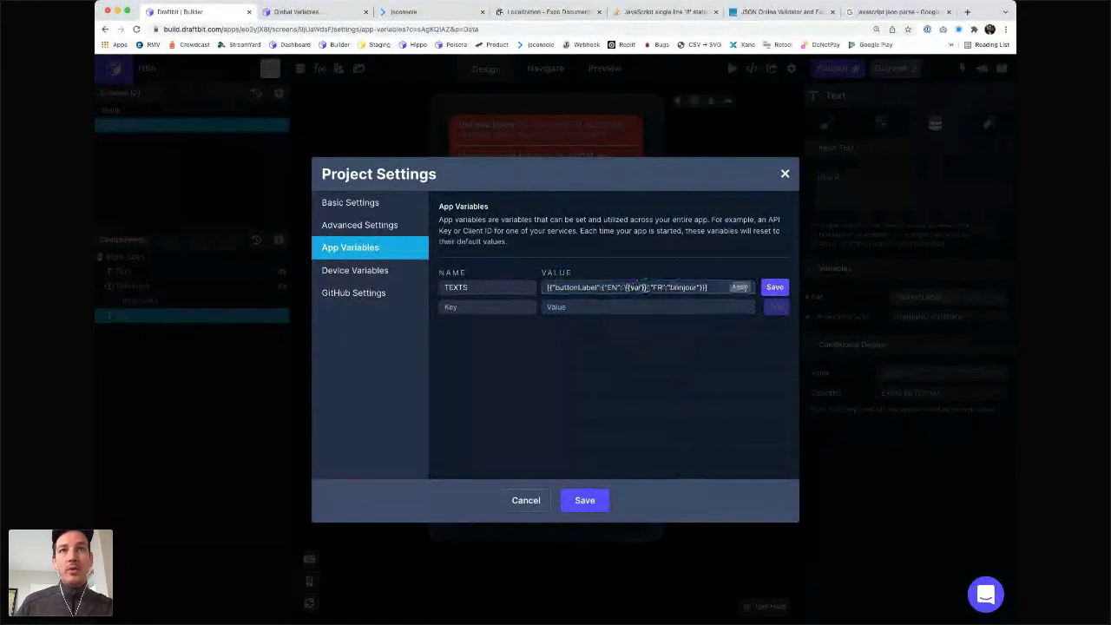
- Change the EN text to 'var', then cancel Project Settings without saving
left_click(648, 287)
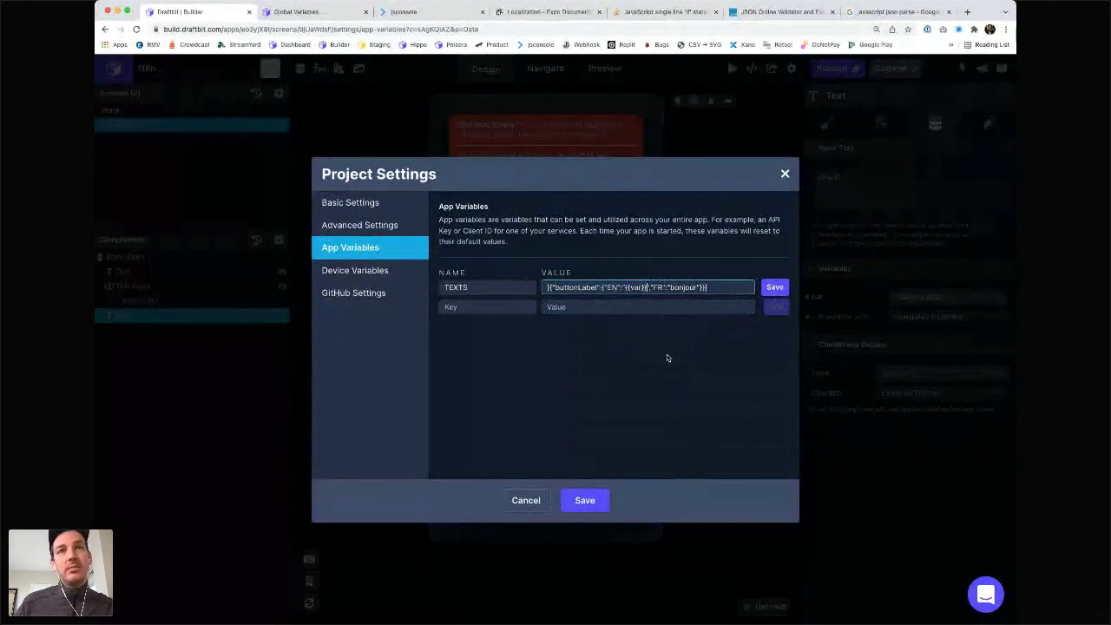
key("BackSpace")
key("BackSpace")
key("BackSpace")
key("BackSpace")
key("BackSpace")
key("BackSpace")
key("BackSpace")
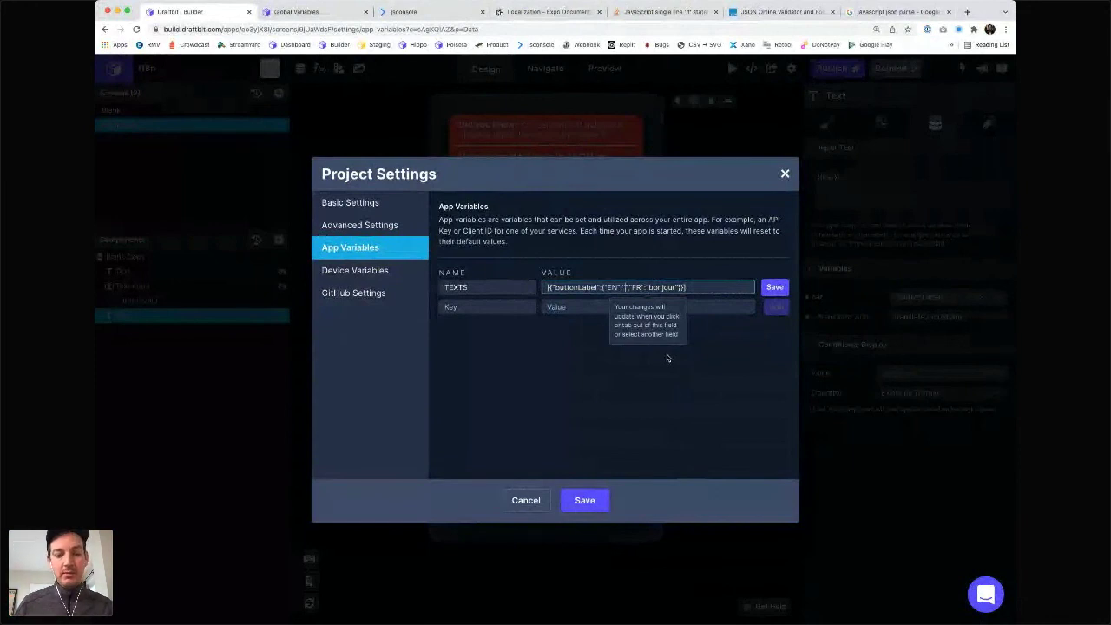
type("var")
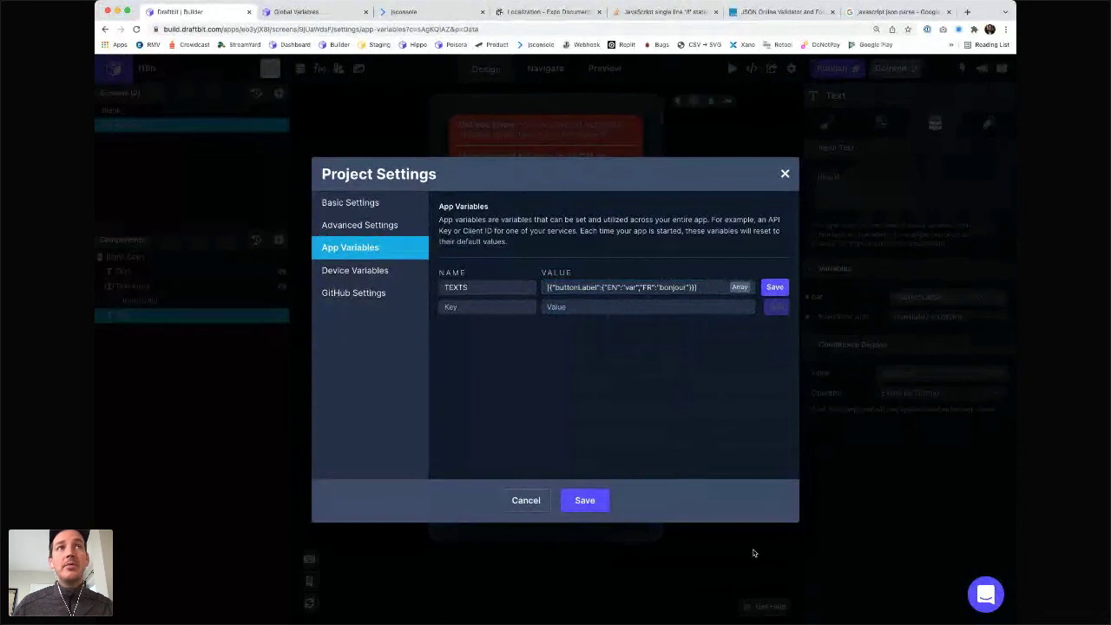
left_click(526, 502)
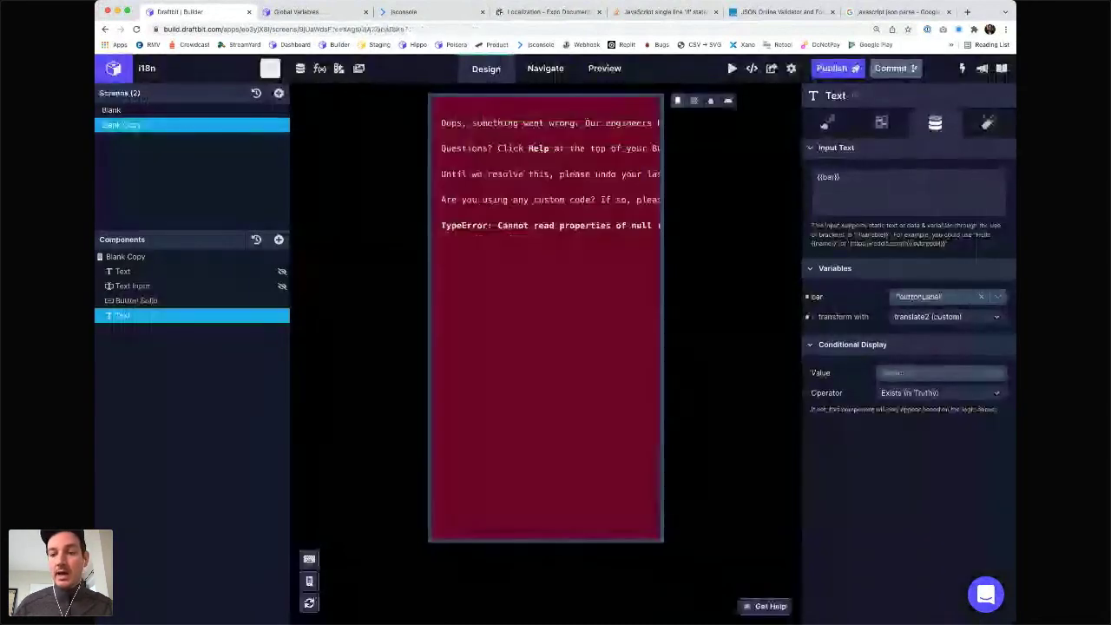